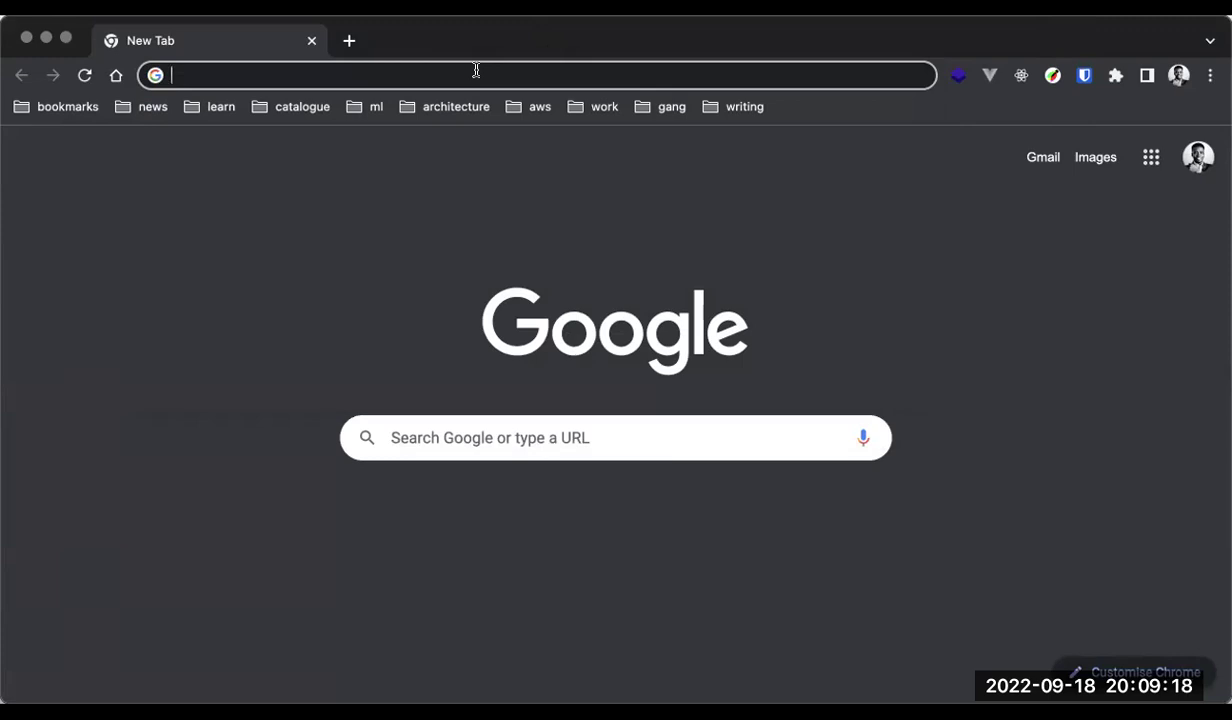
Load google.com/sheets and browse the list of recent spreadsheets.
type("google.com/sheets")
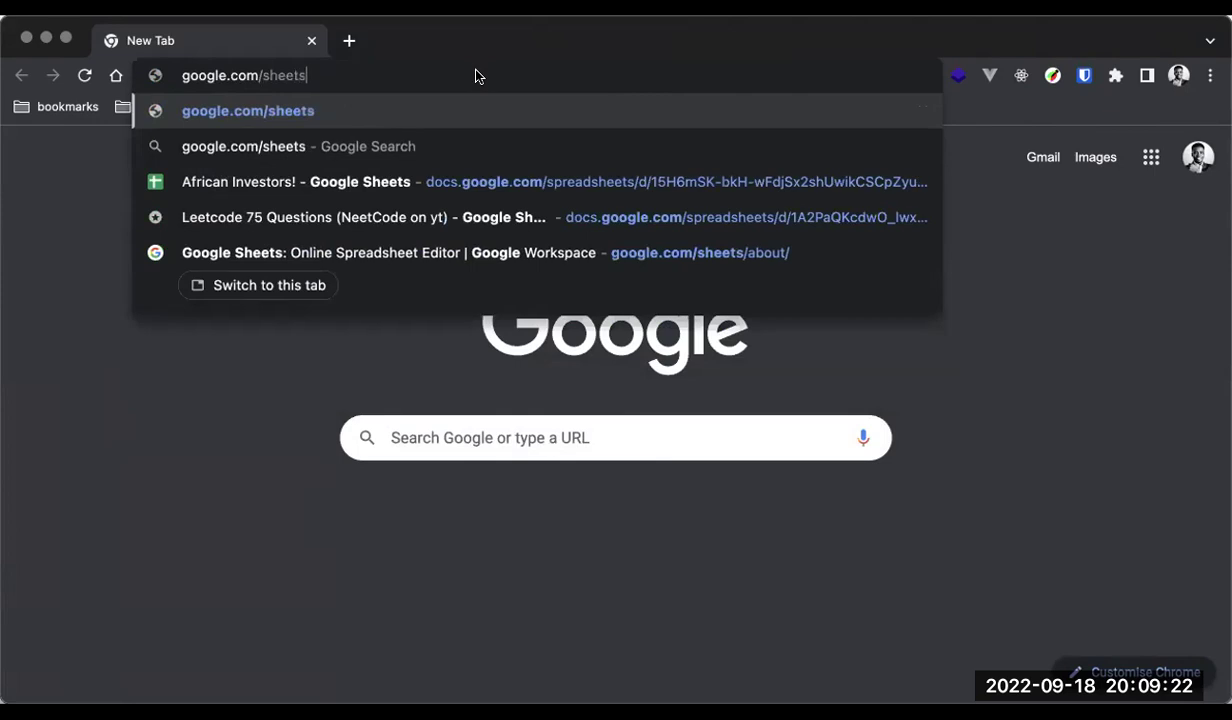
key("Return")
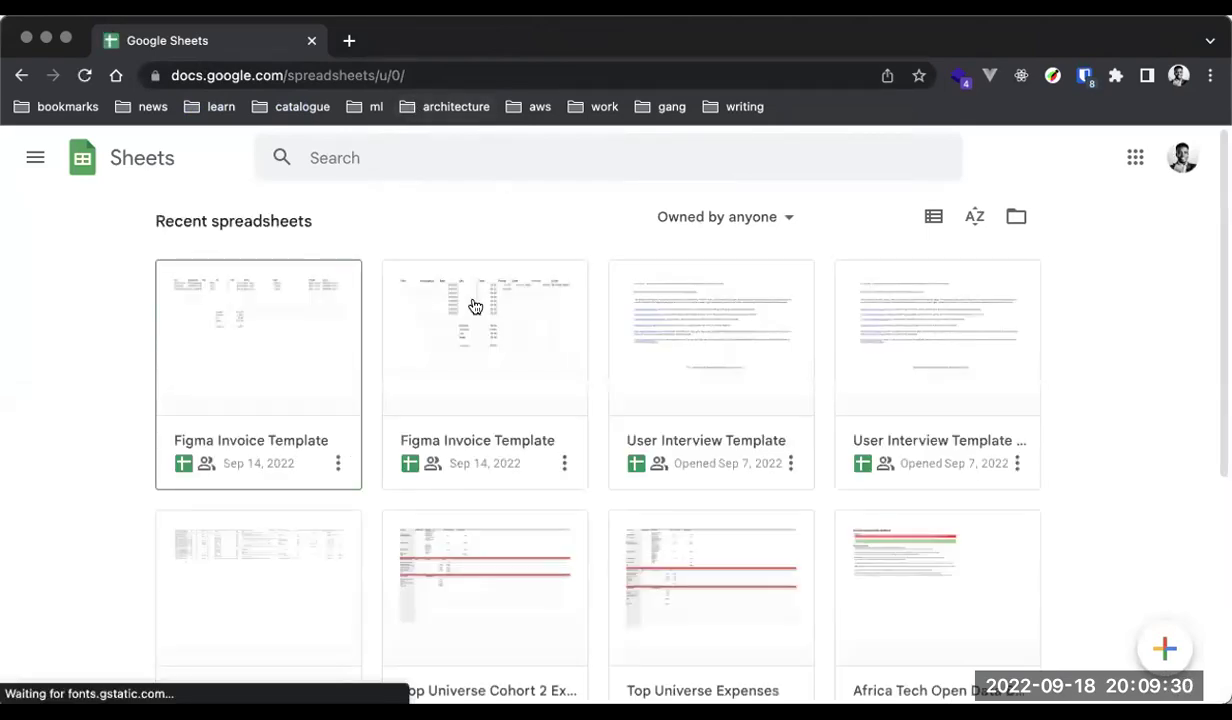
scroll(675, 457, "down", 3)
scroll(872, 412, "up", 3)
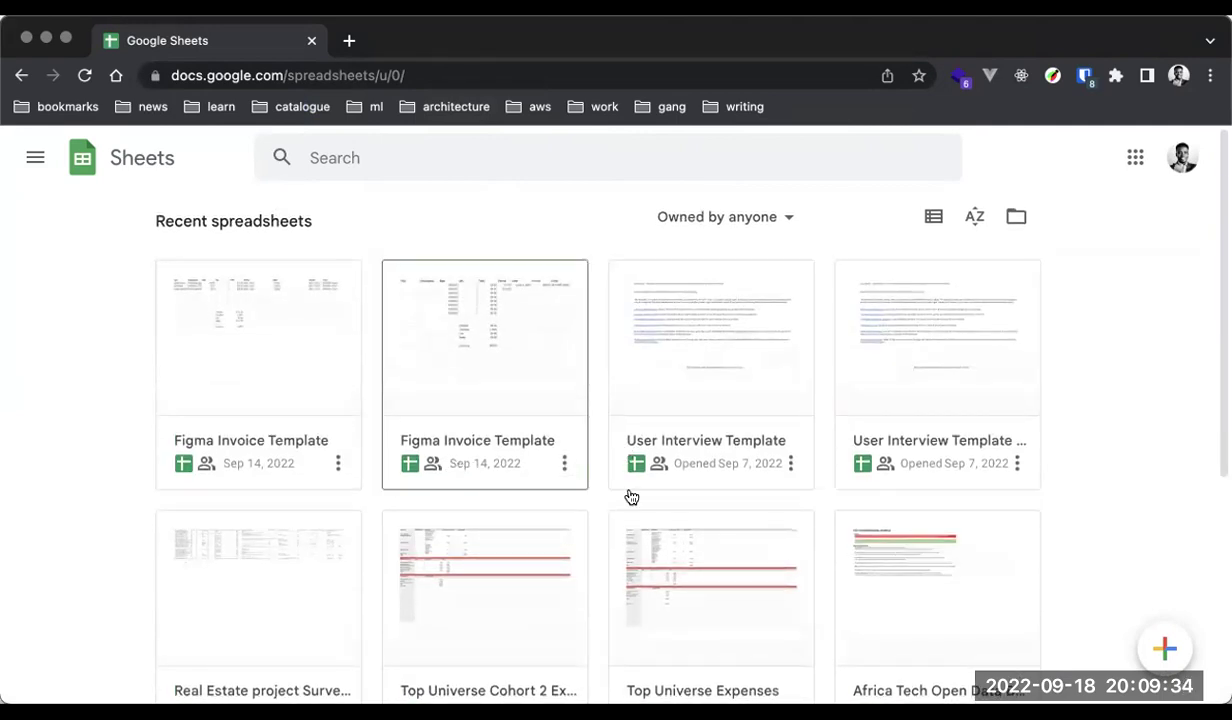
scroll(698, 517, "down", 3)
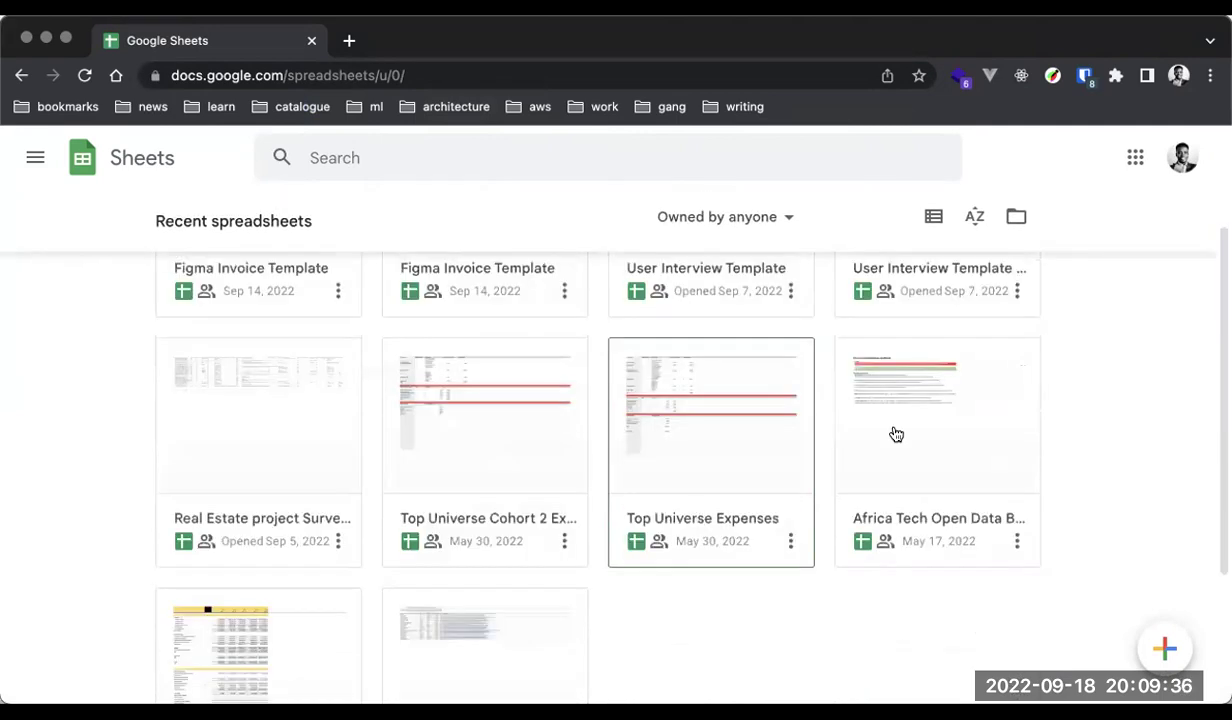
scroll(896, 434, "up", 3)
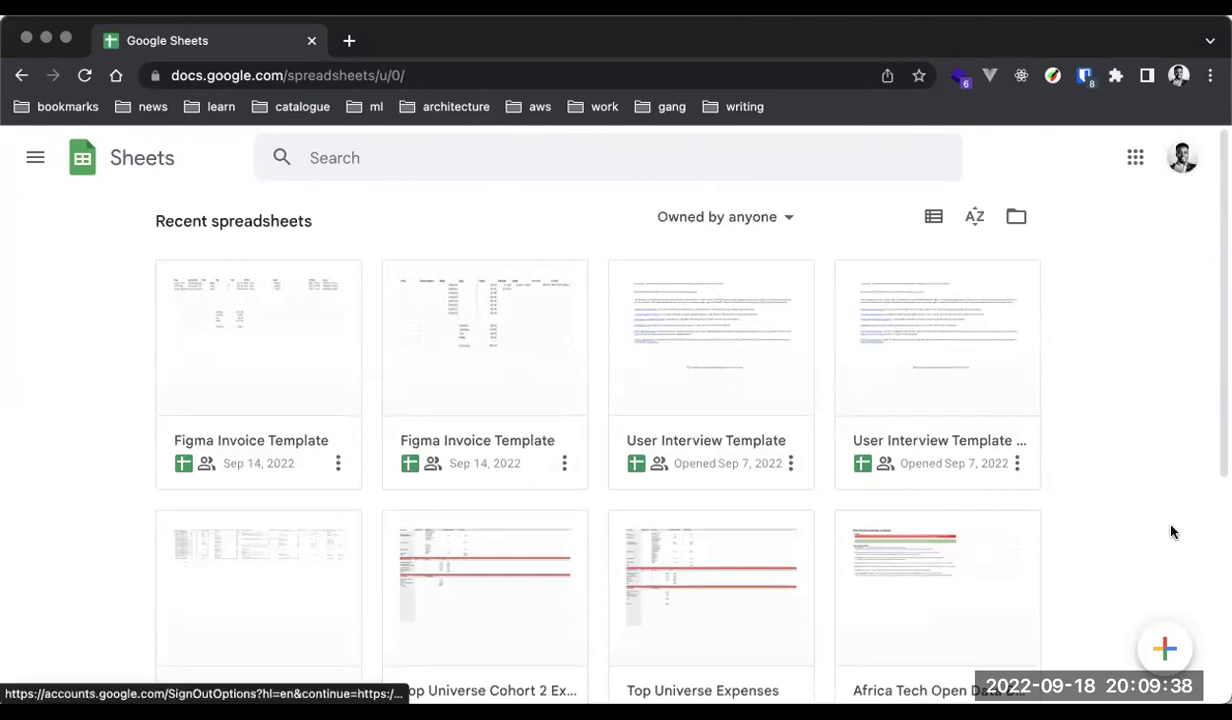
Check the signed-in account and apps drawer, then open a blank browser tab.
left_click(1183, 158)
left_click(1031, 157)
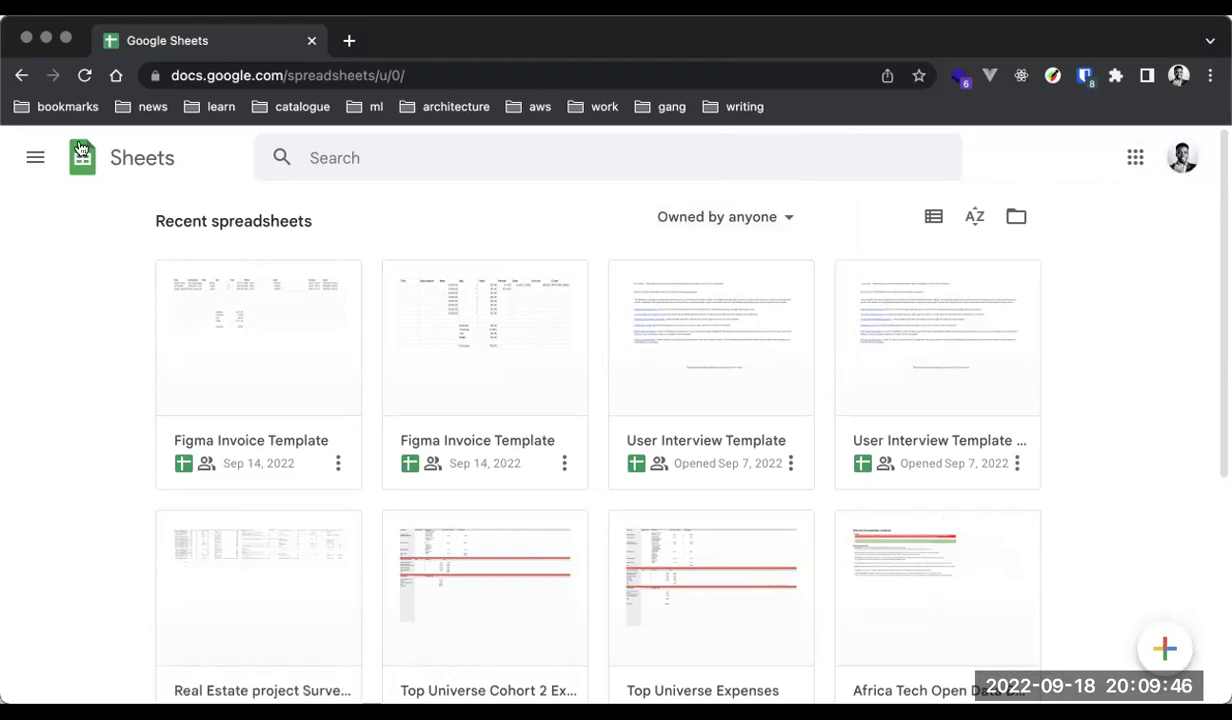
left_click(38, 160)
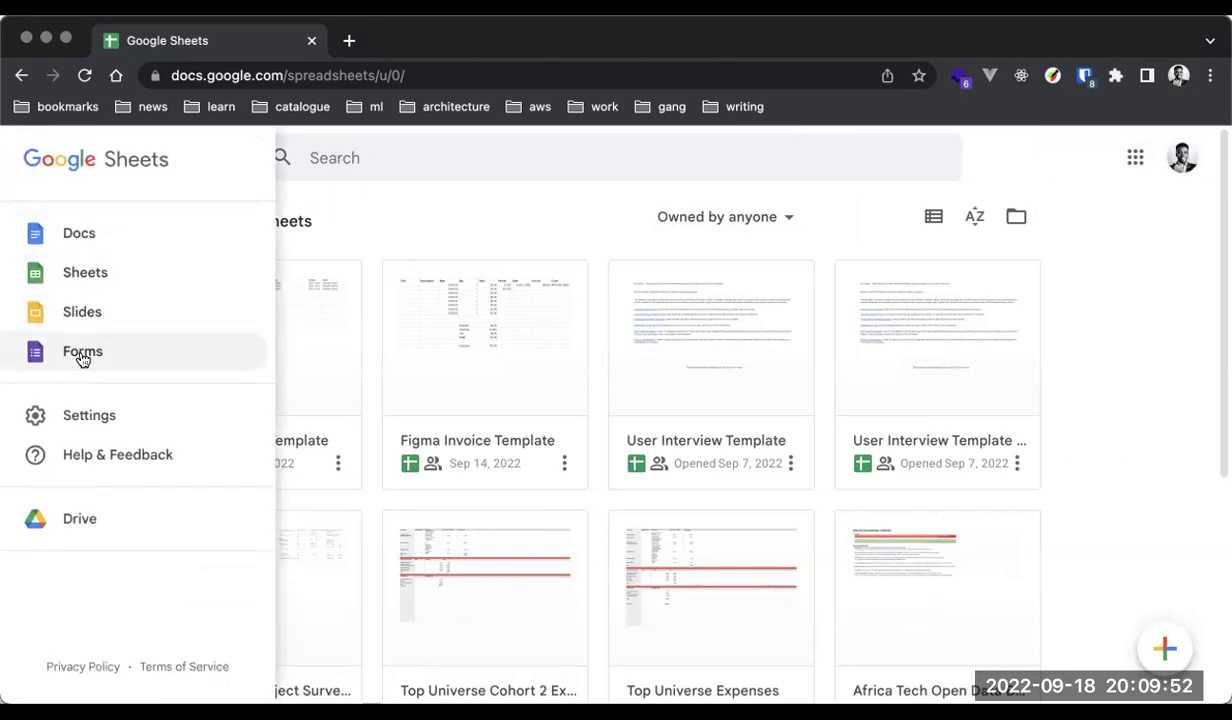
left_click(316, 225)
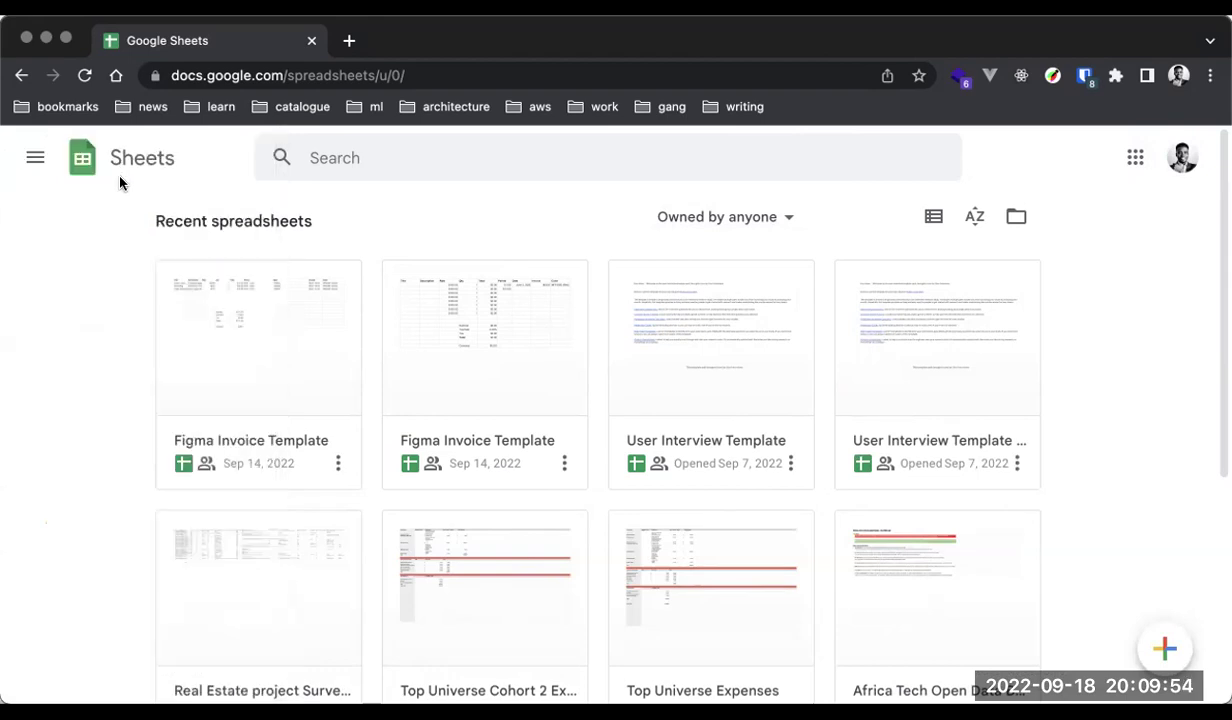
left_click(46, 160)
left_click(456, 200)
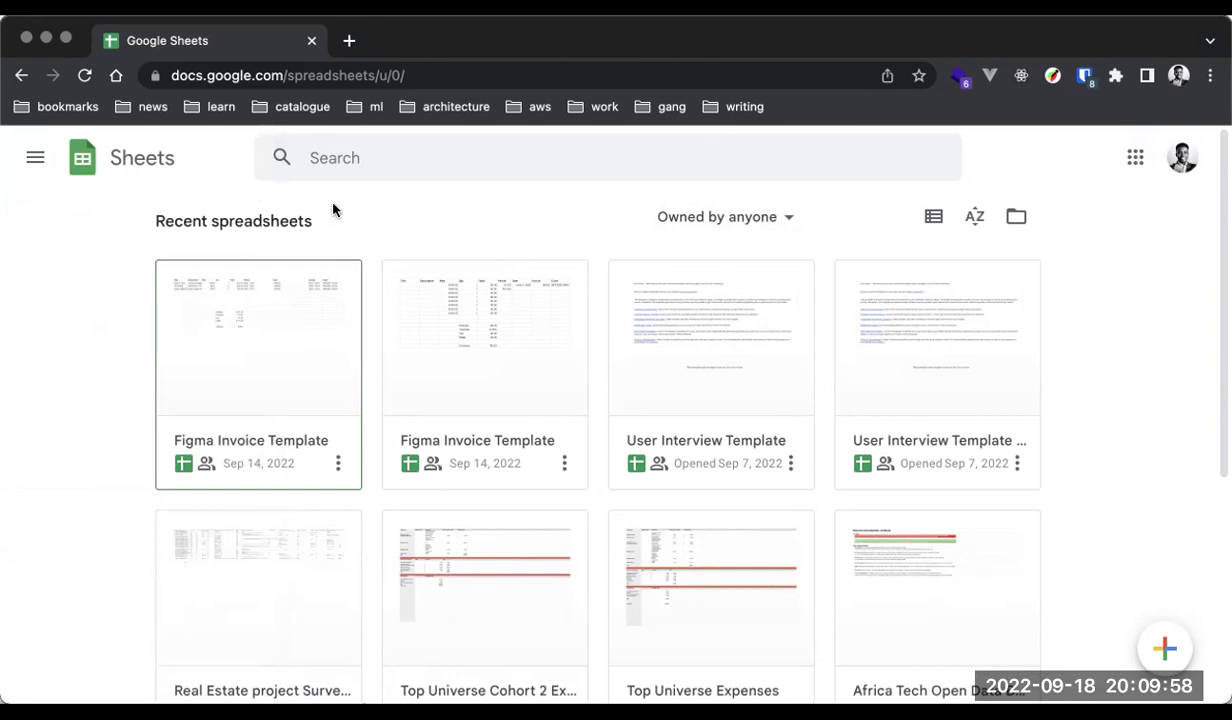
left_click(349, 41)
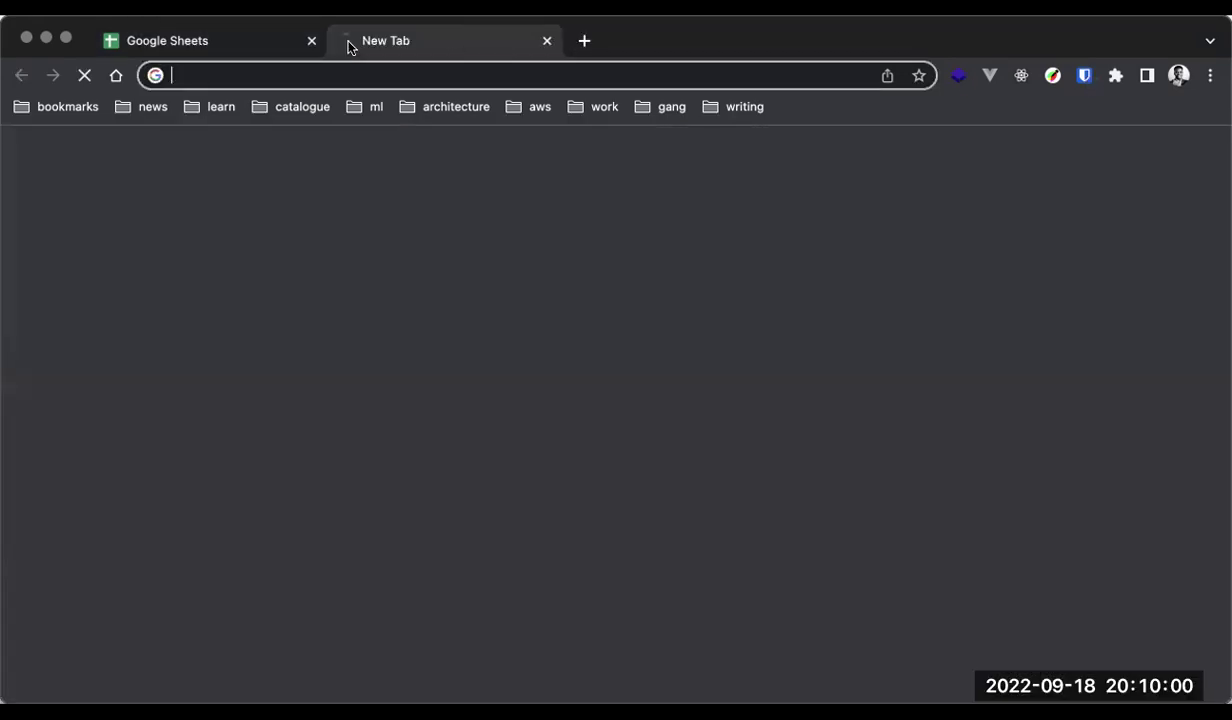
Search Google for 'microsoft excel' in the new tab and open Microsoft's Excel product page.
left_click(228, 45)
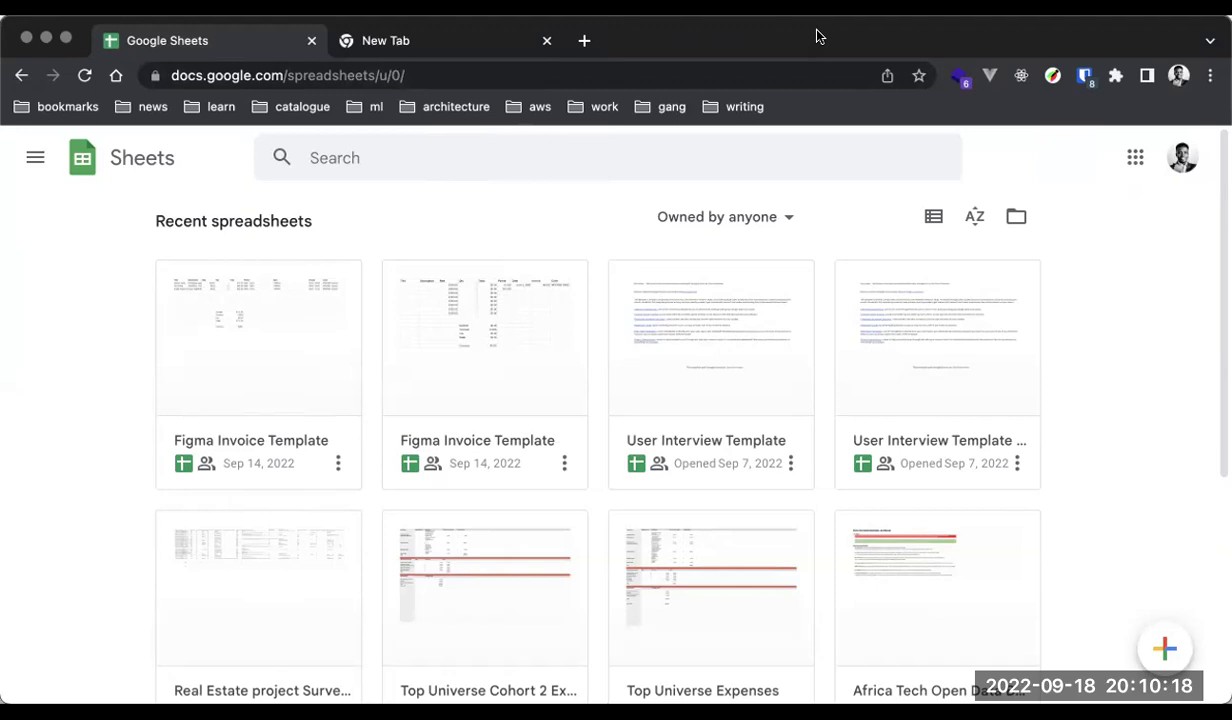
left_click(481, 48)
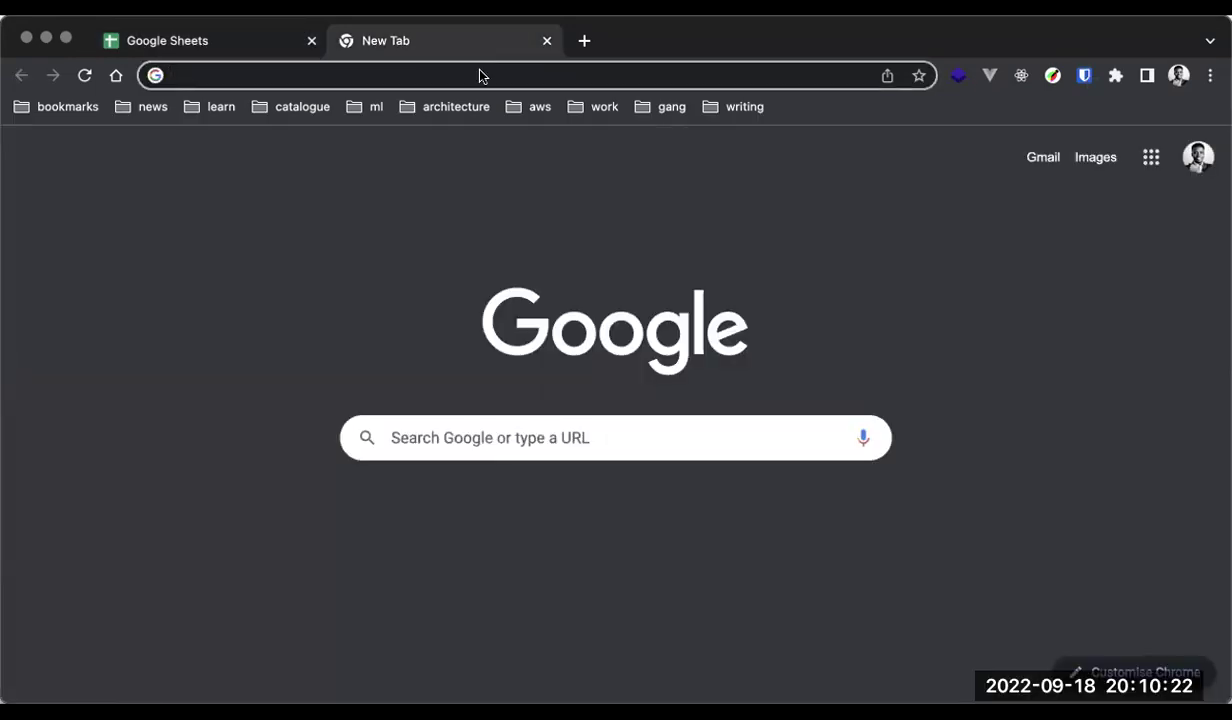
type("microsoft ex")
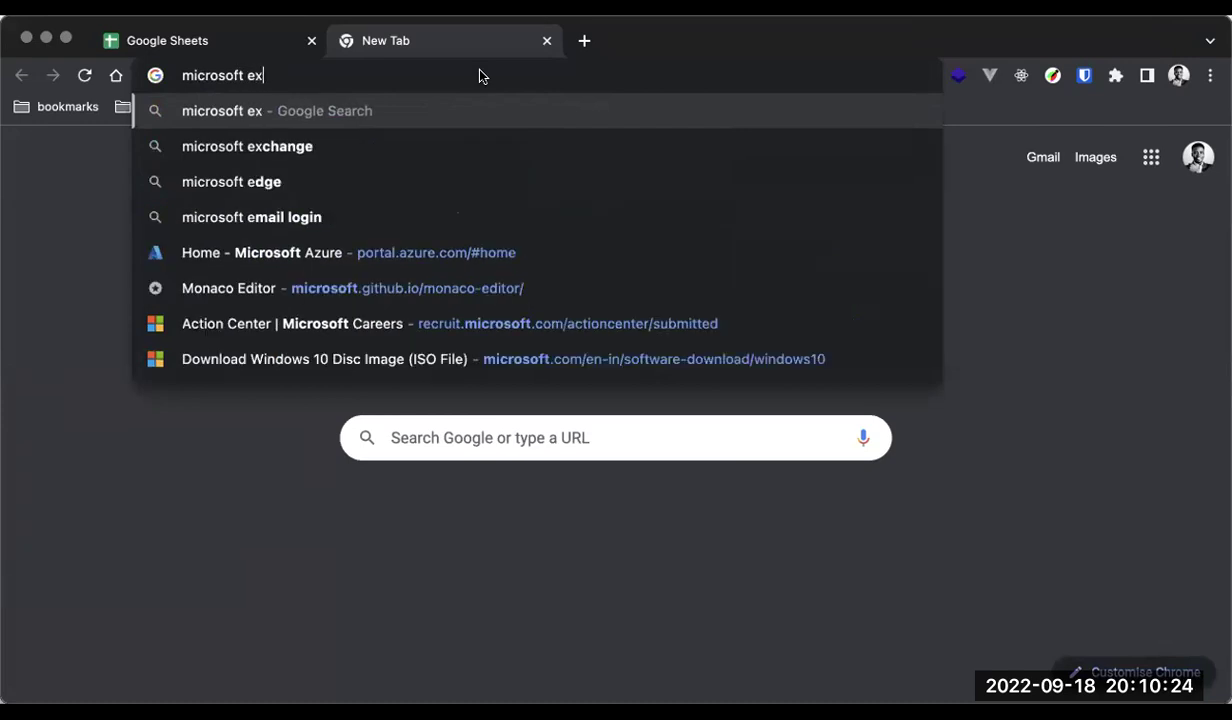
type("cel")
key("Return")
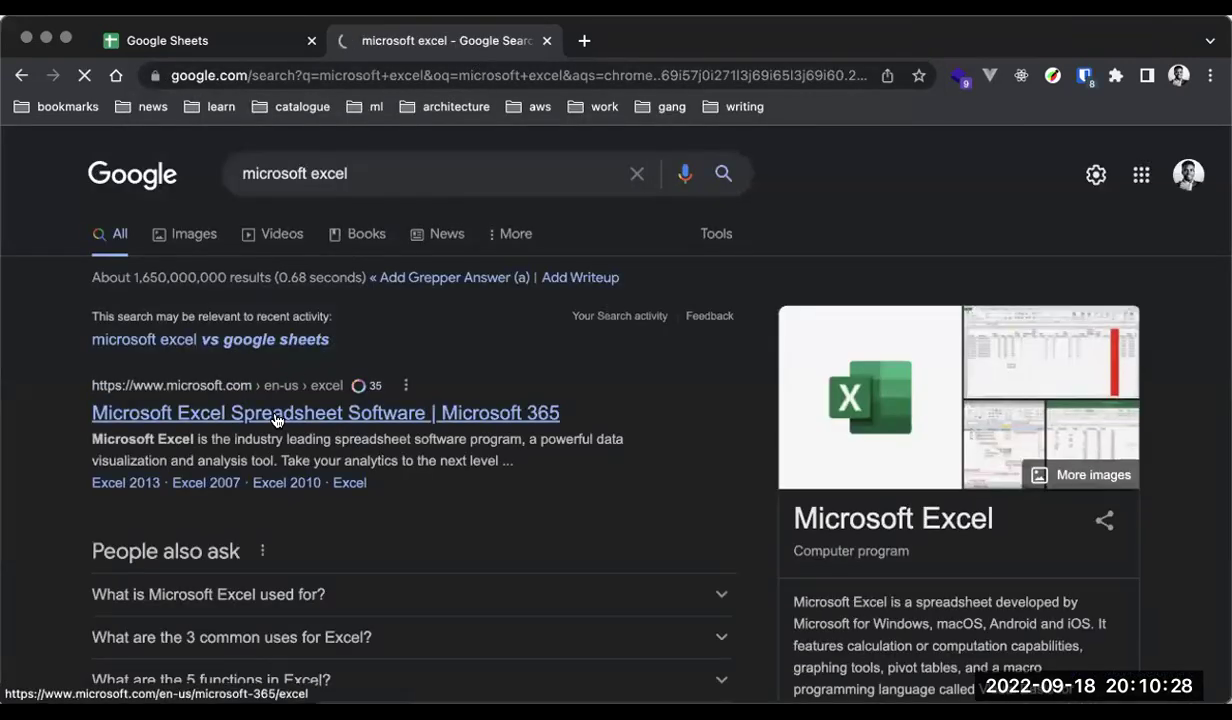
left_click(277, 420)
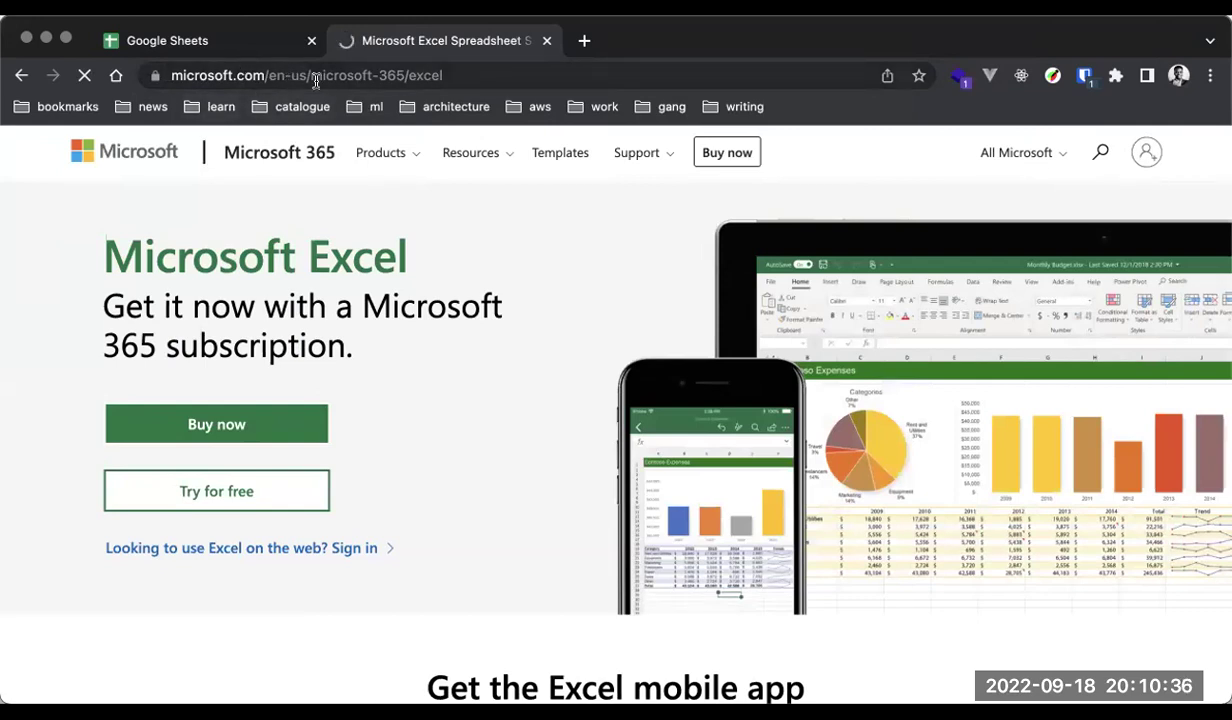
Open the Excel product page in a new tab and go to its free trial for home.
left_click(408, 155)
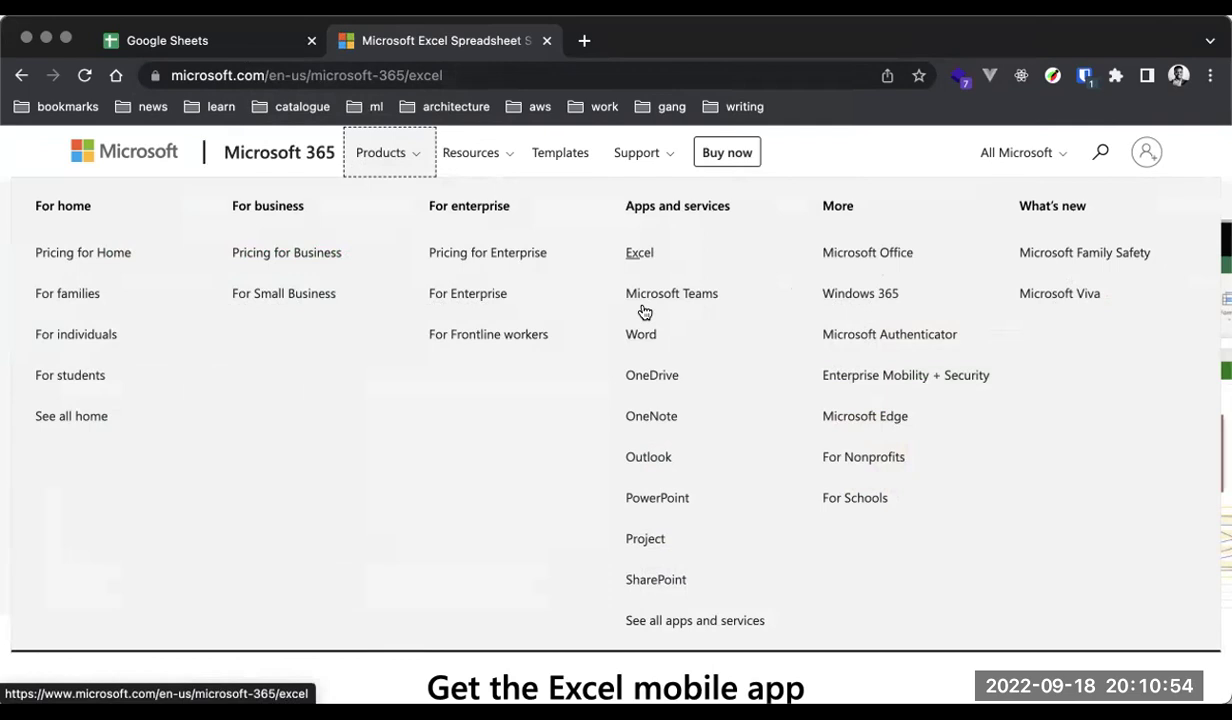
right_click(640, 252)
left_click(662, 256)
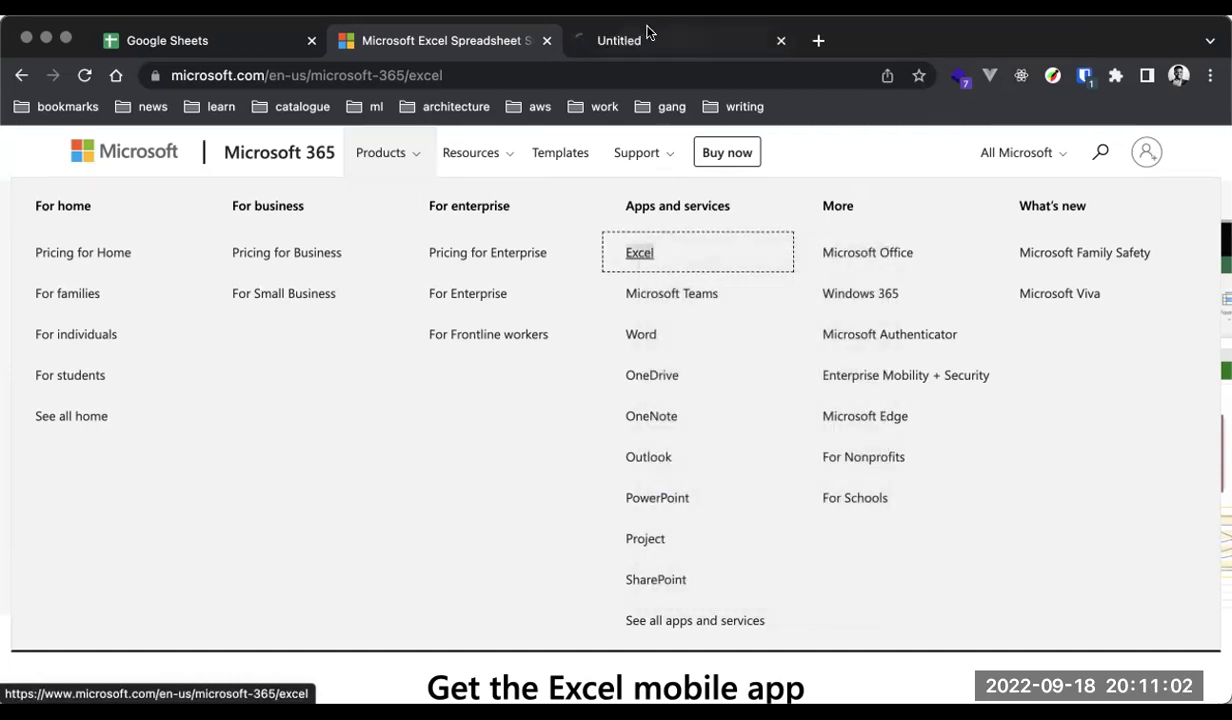
left_click(647, 33)
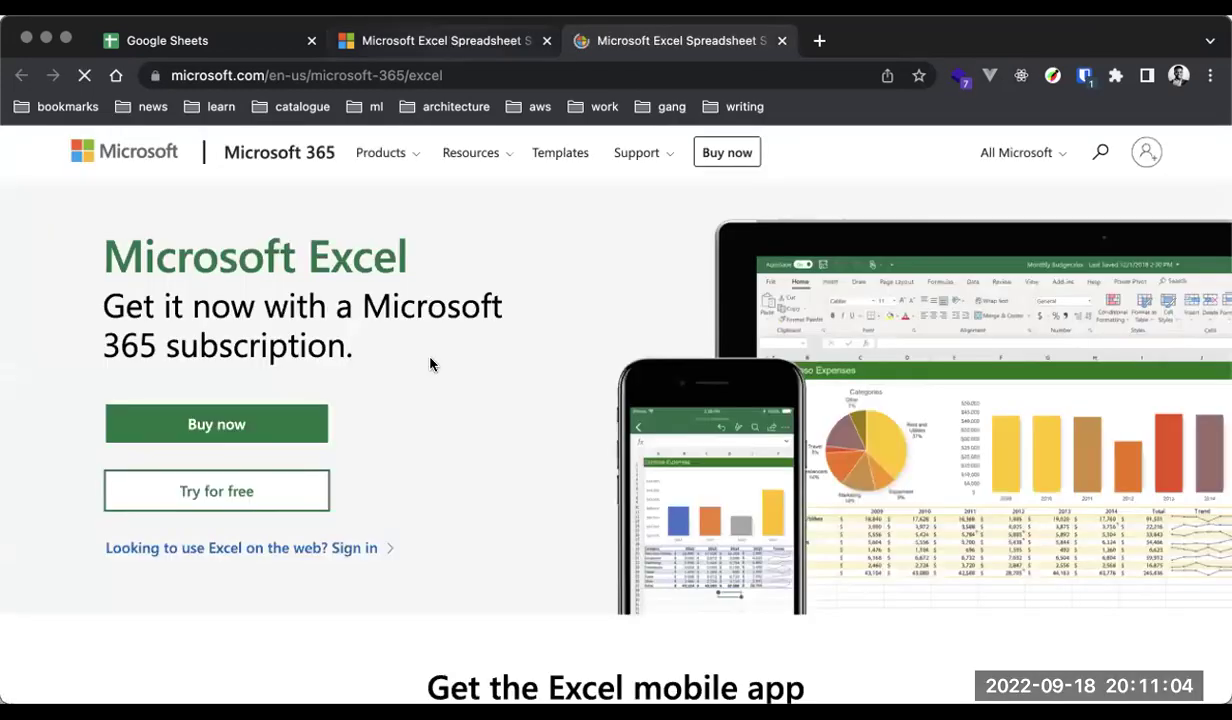
left_click(289, 491)
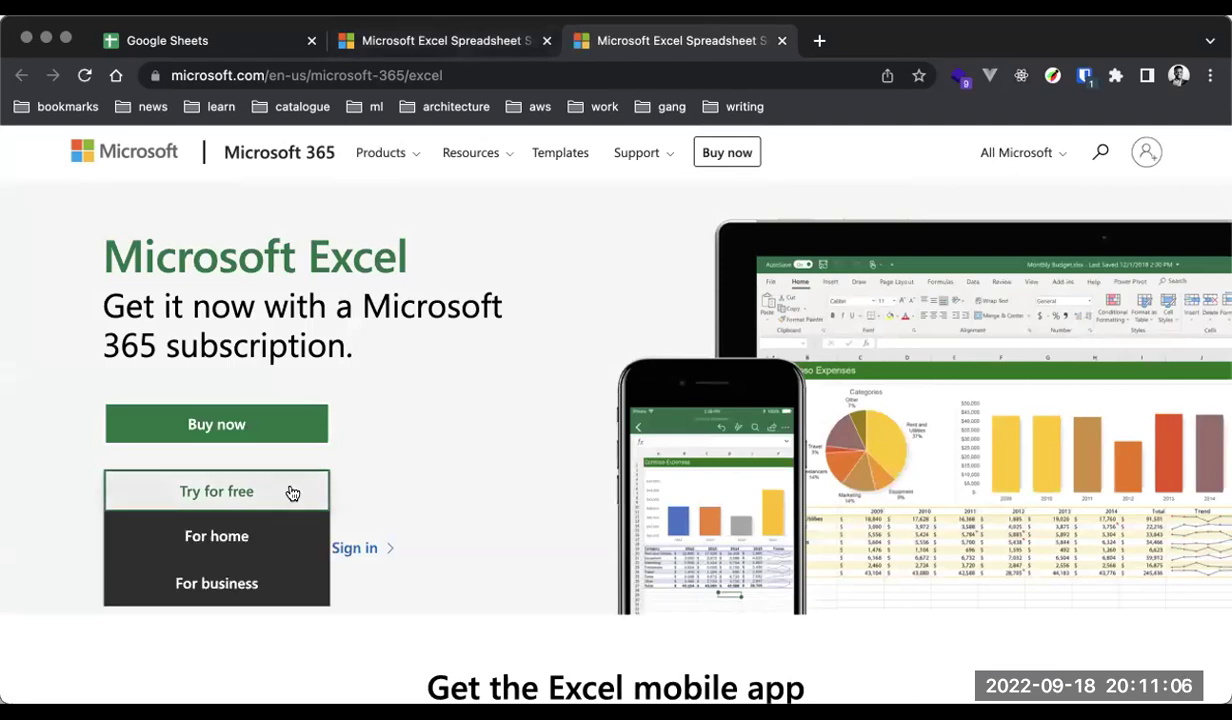
left_click(216, 536)
Replace the address with a Google search for 'microsoft excel online'.
left_click(603, 76)
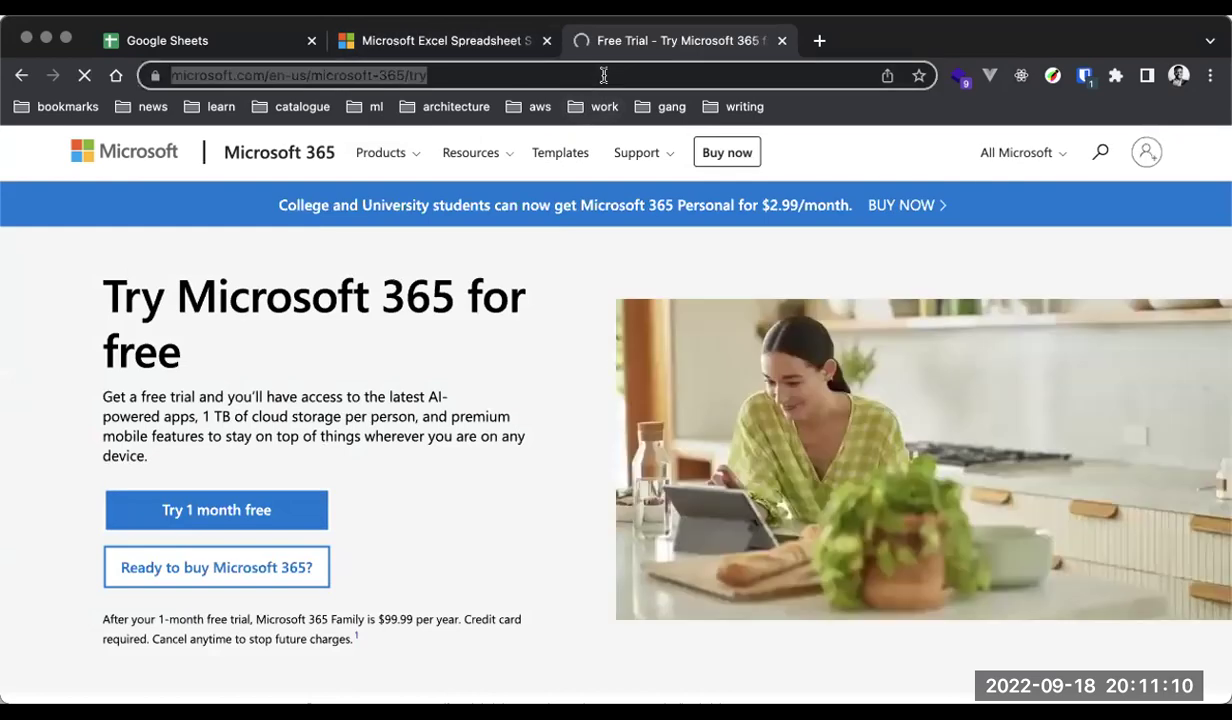
type("microsoft ex")
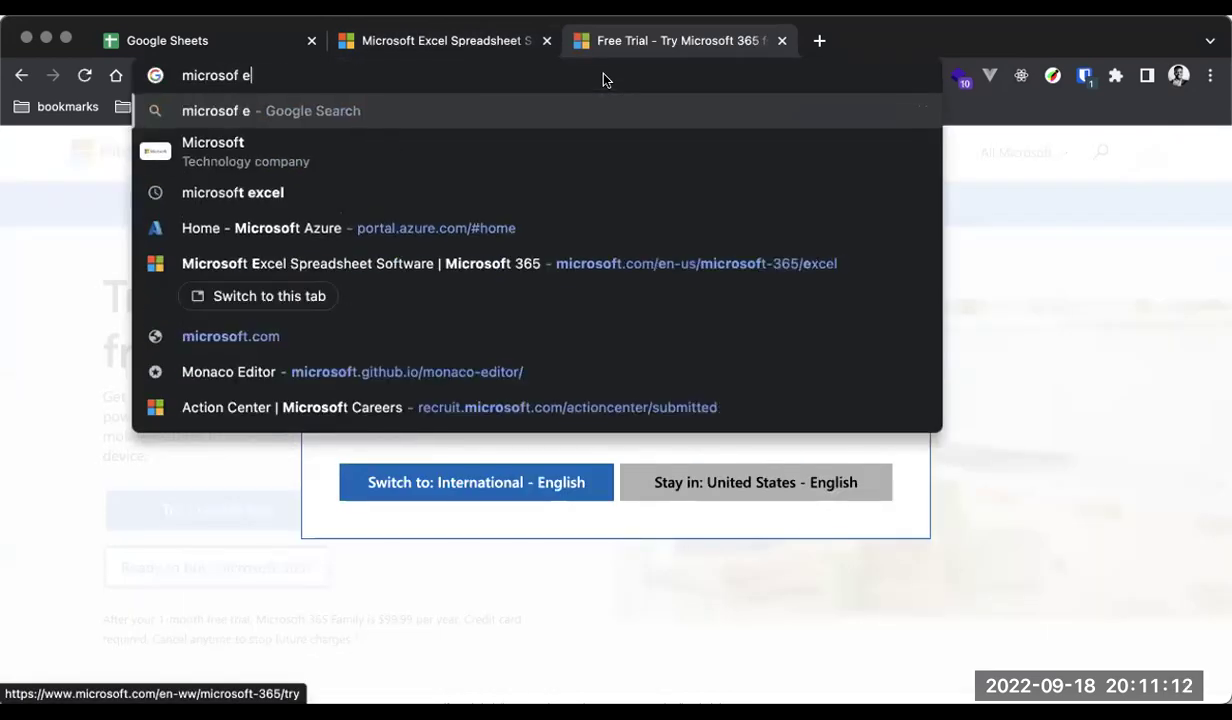
key("BackSpace")
key("BackSpace")
key("BackSpace")
type("excel onli")
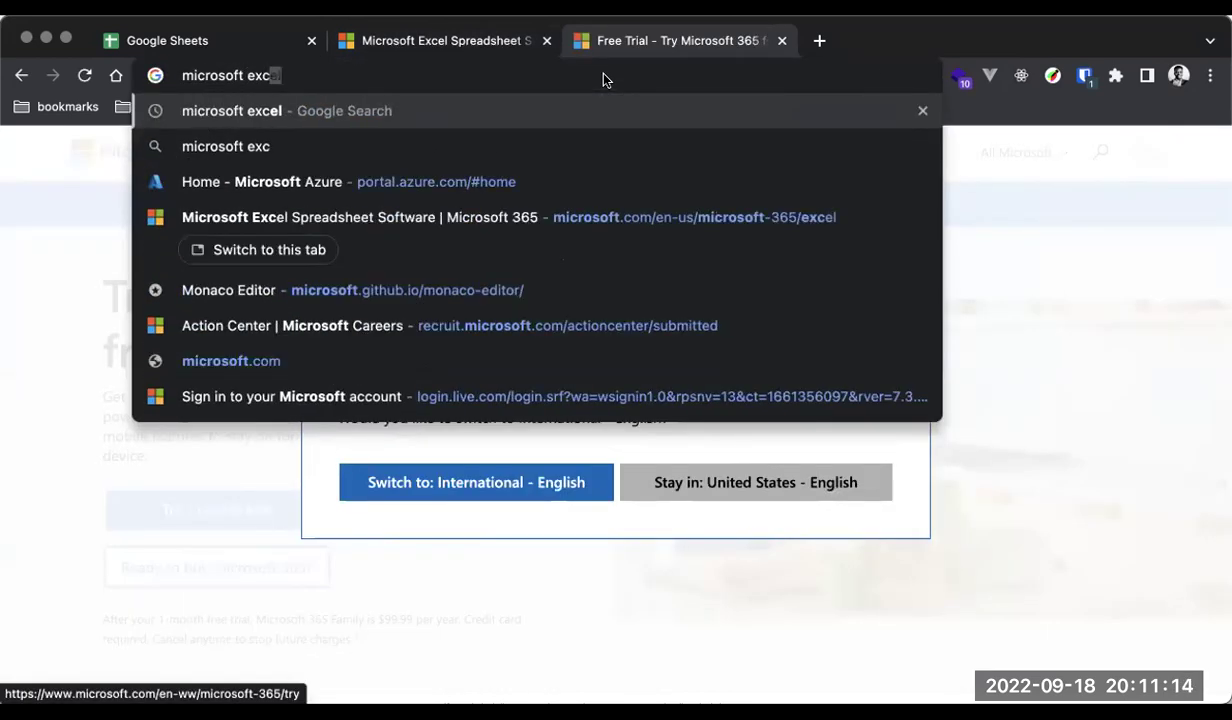
type("ne")
key("Return")
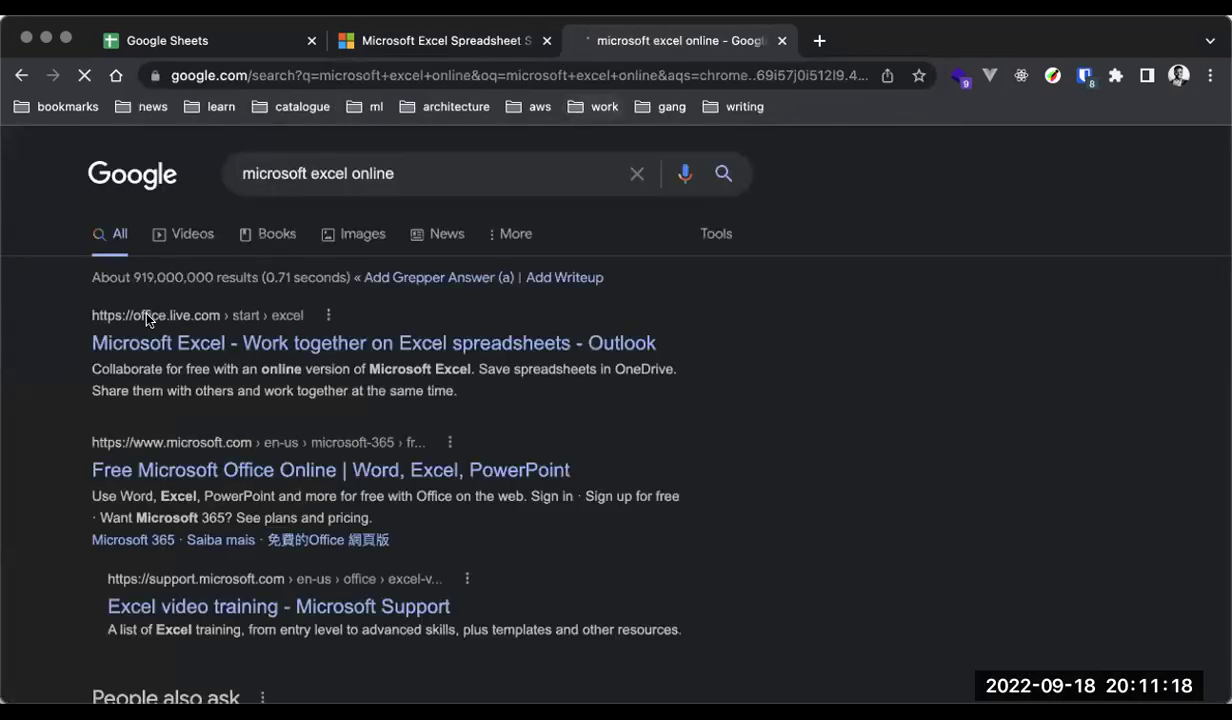
Open Excel for the web's start page, browse its templates and workbooks, then add a new tab.
left_click(226, 347)
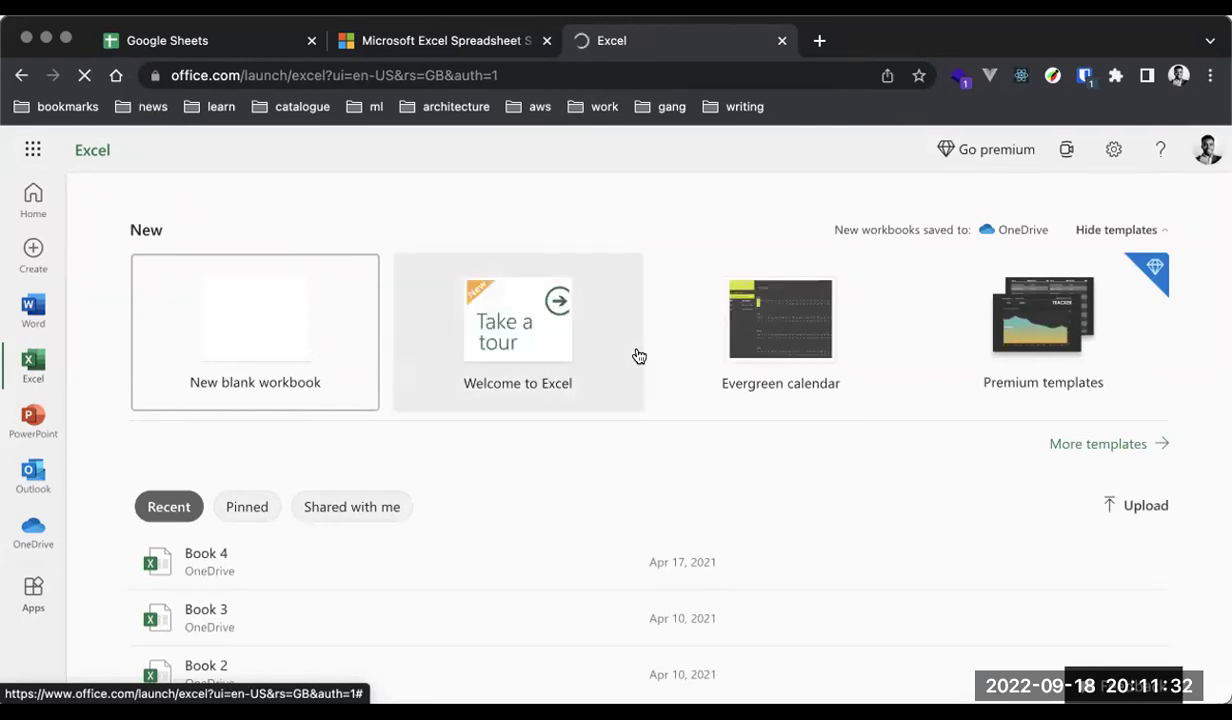
scroll(637, 354, "down", 2)
scroll(637, 354, "down", 4)
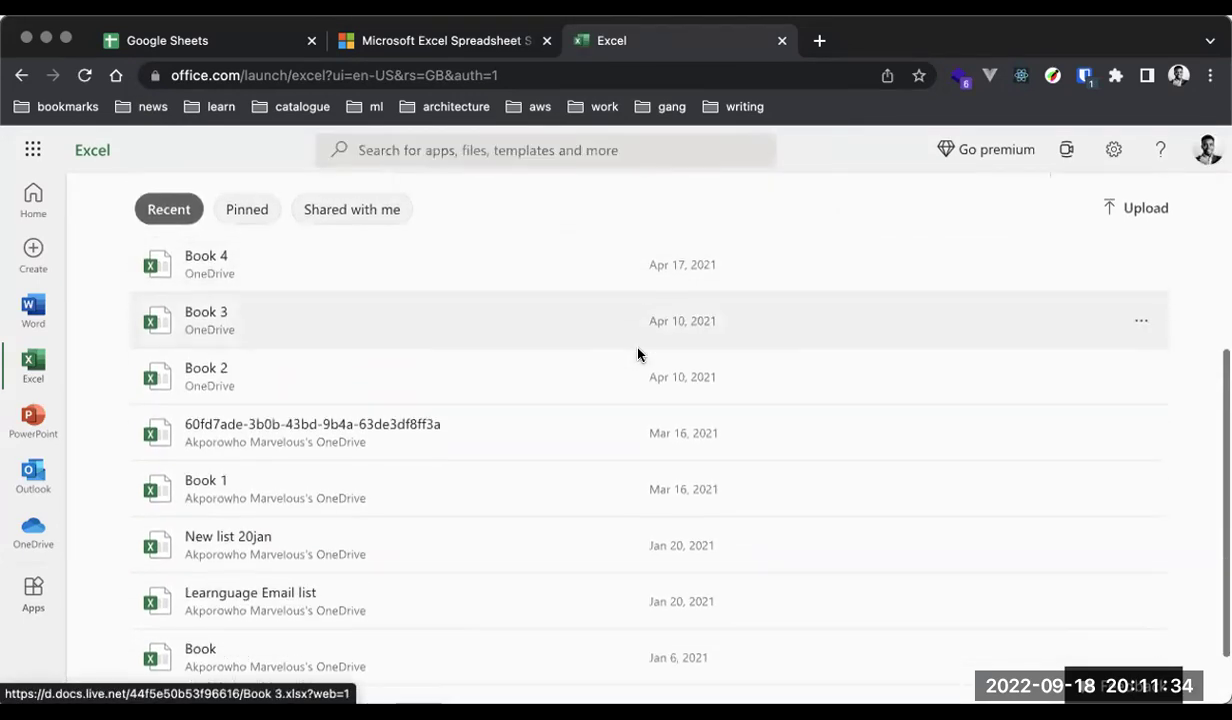
scroll(637, 354, "up", 5)
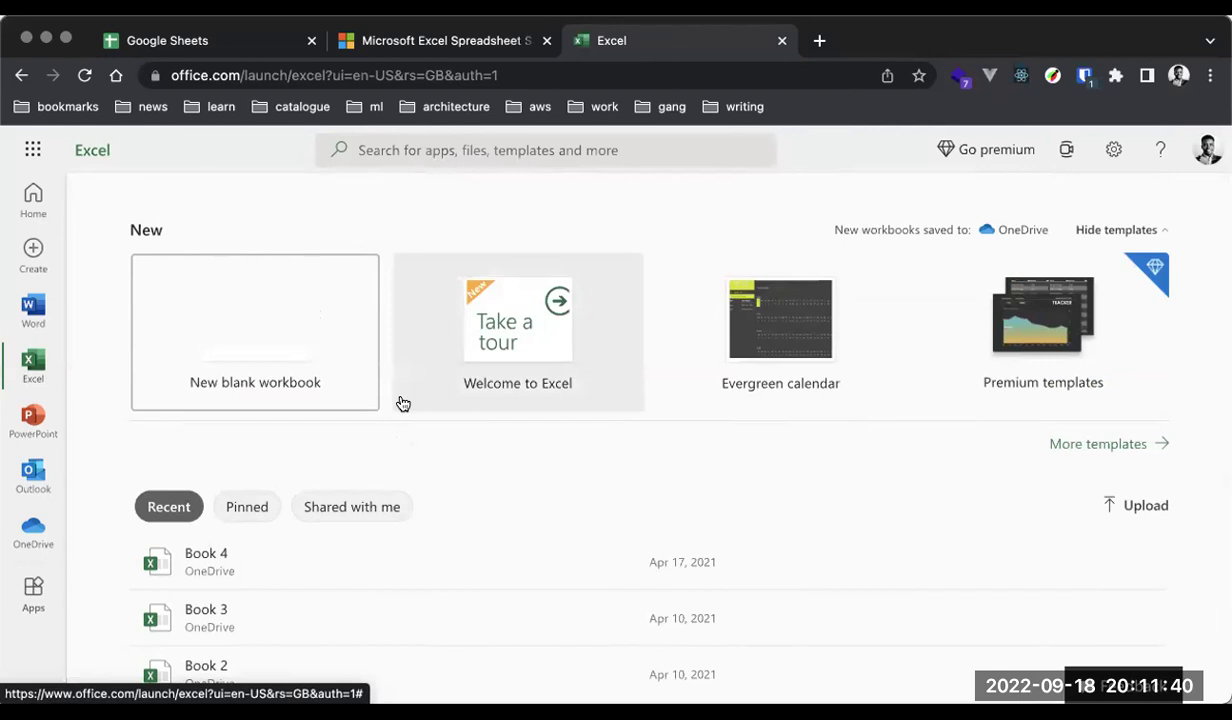
scroll(479, 407, "down", 3)
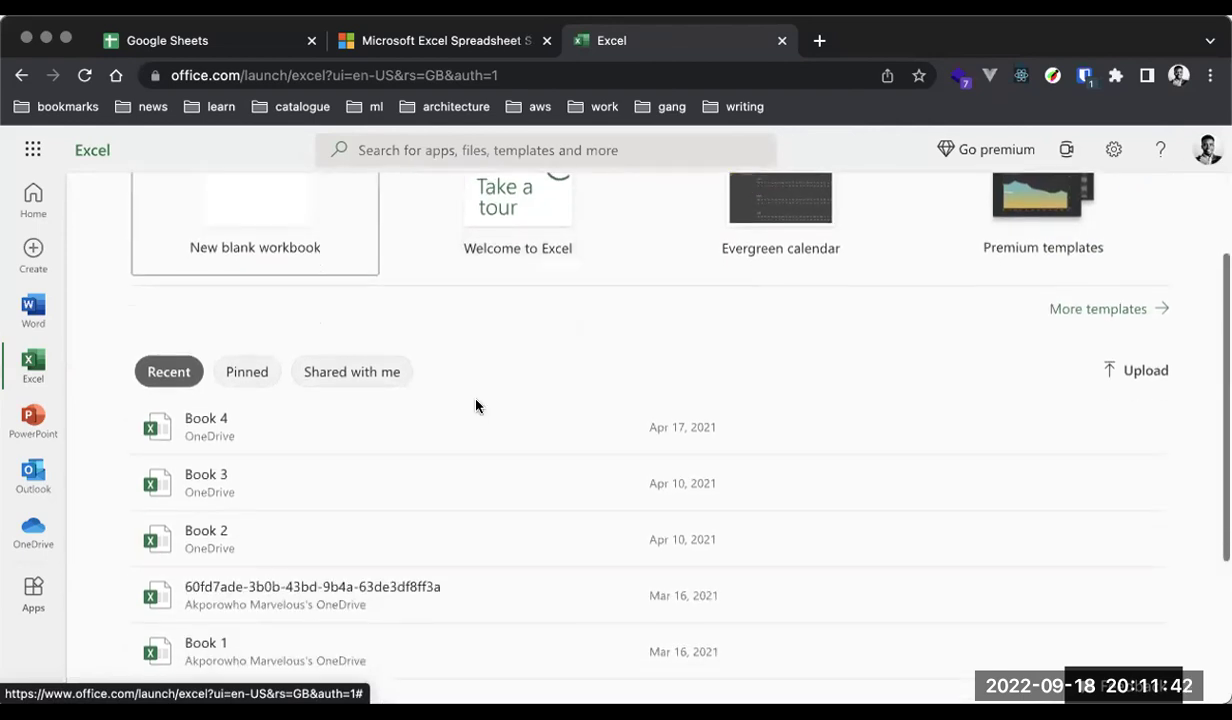
scroll(479, 407, "down", 2)
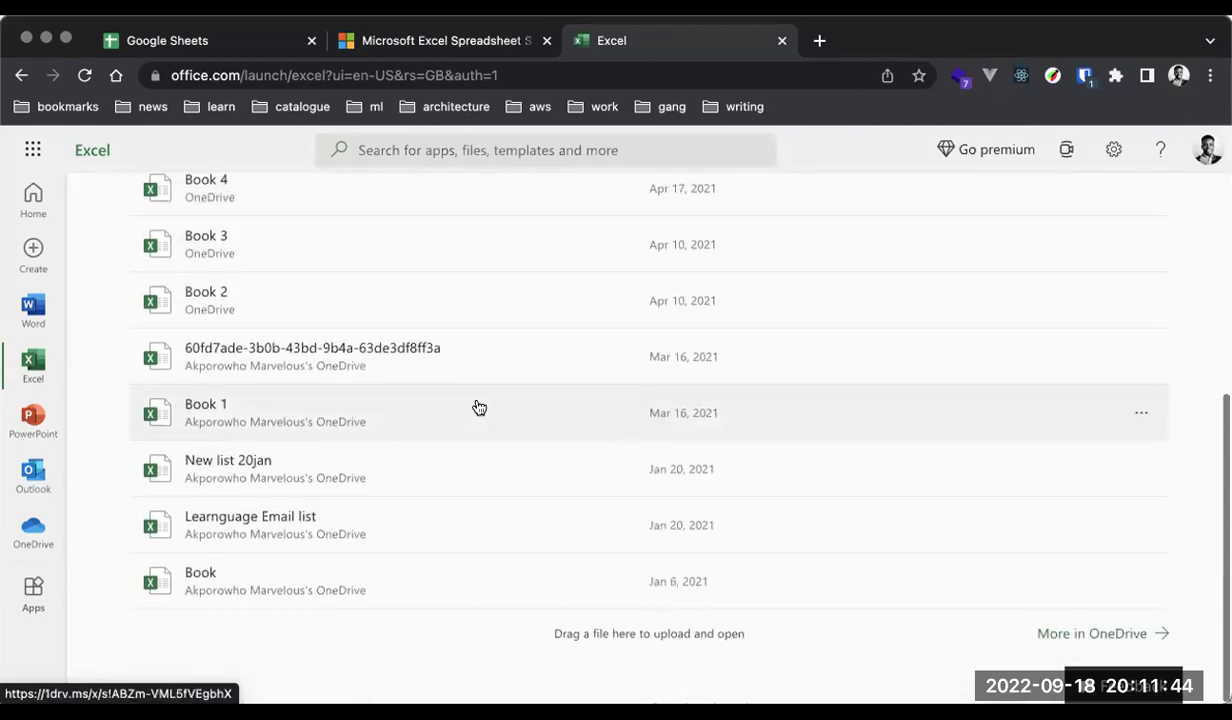
scroll(479, 407, "up", 3)
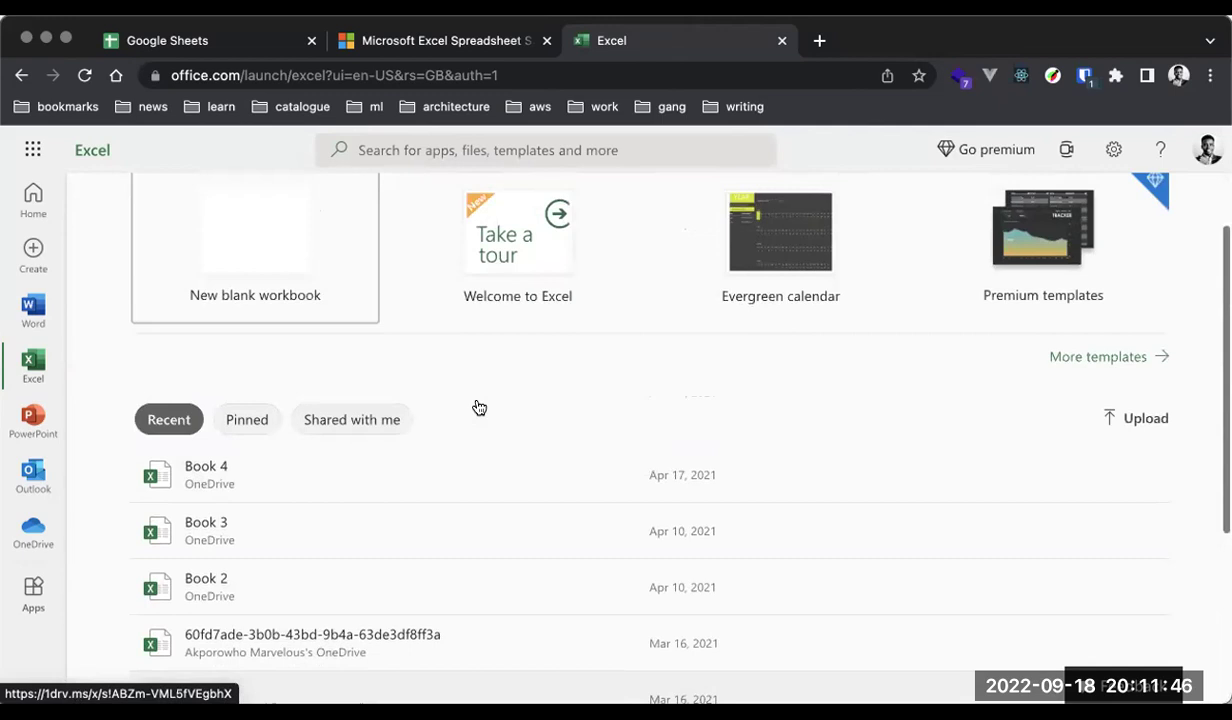
scroll(479, 407, "up", 1)
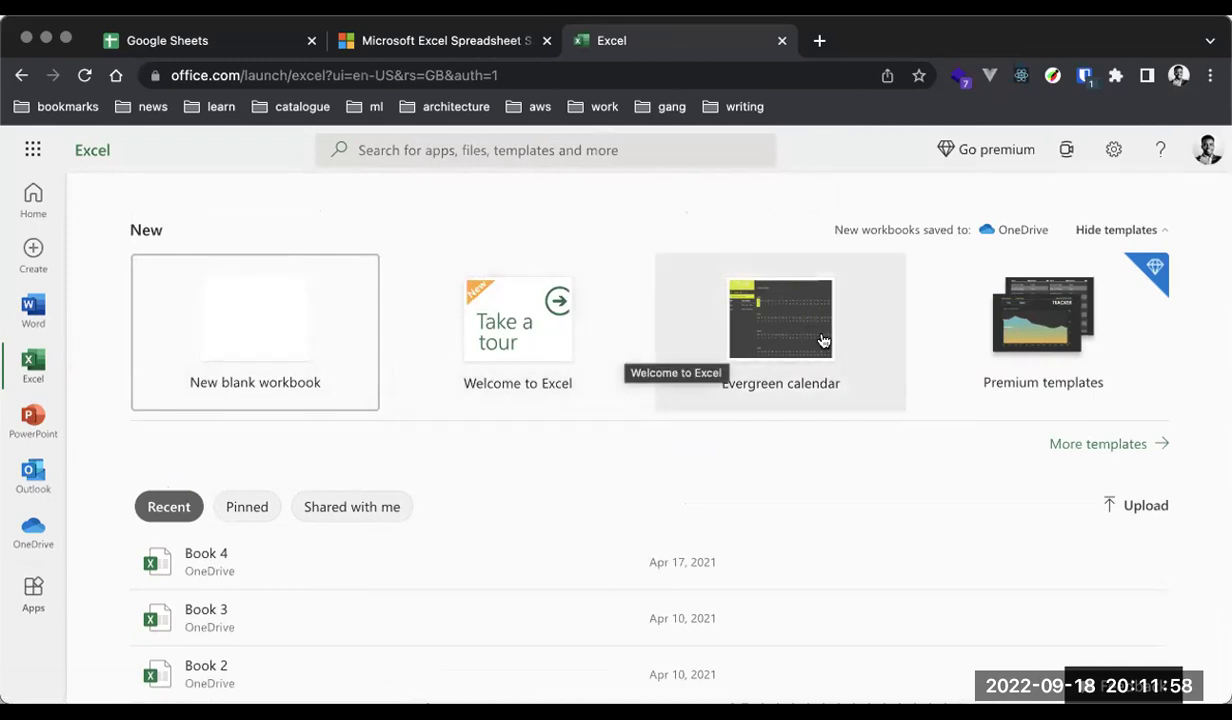
key("super+t")
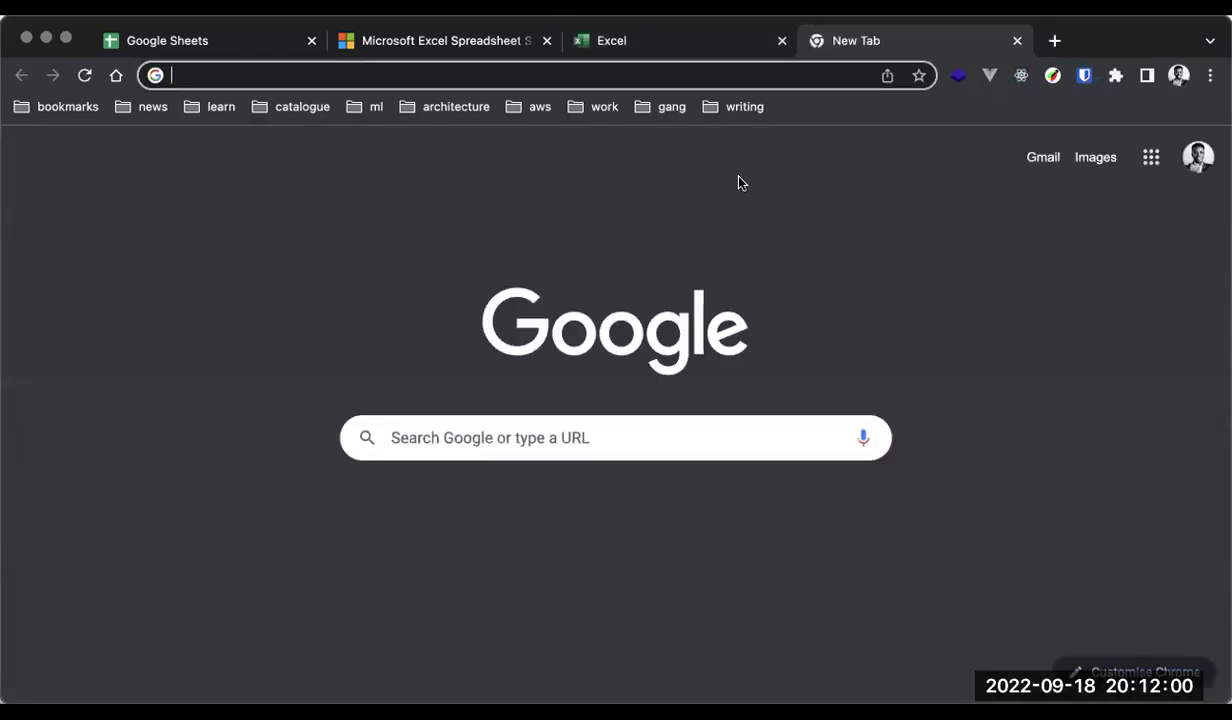
Search 'microsoft excel download play store' and open Excel's Google Play listing.
type("microsof")
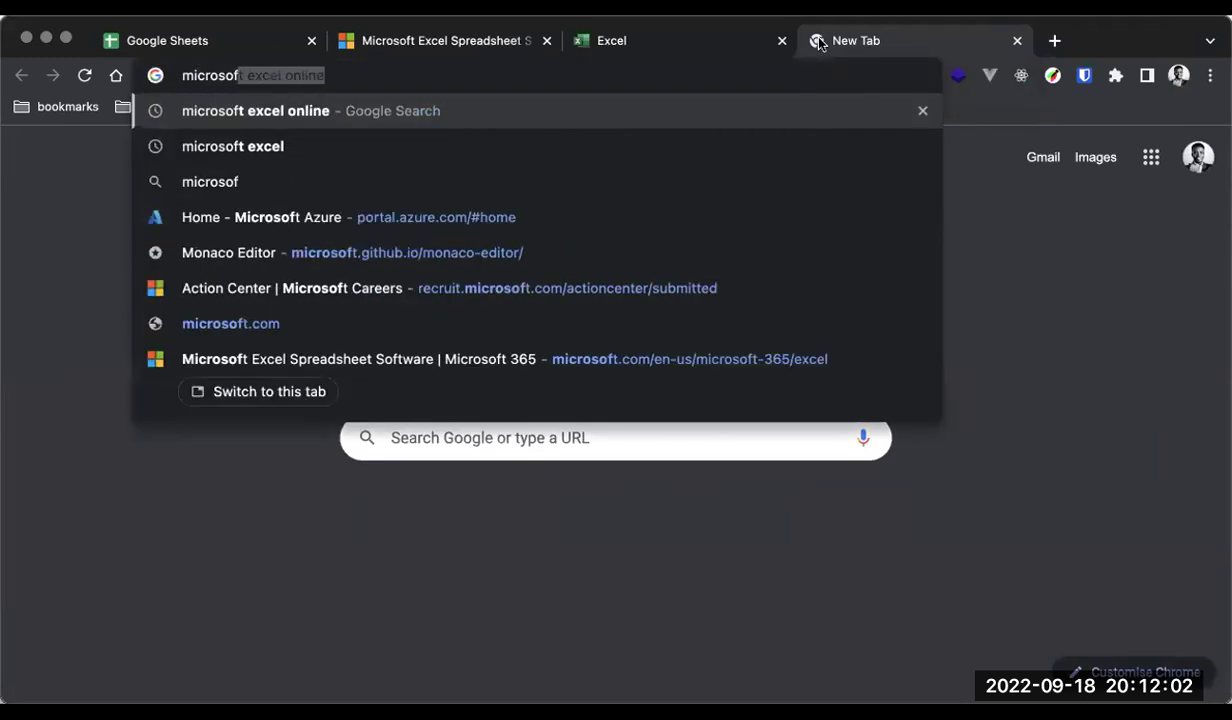
type("t excel d")
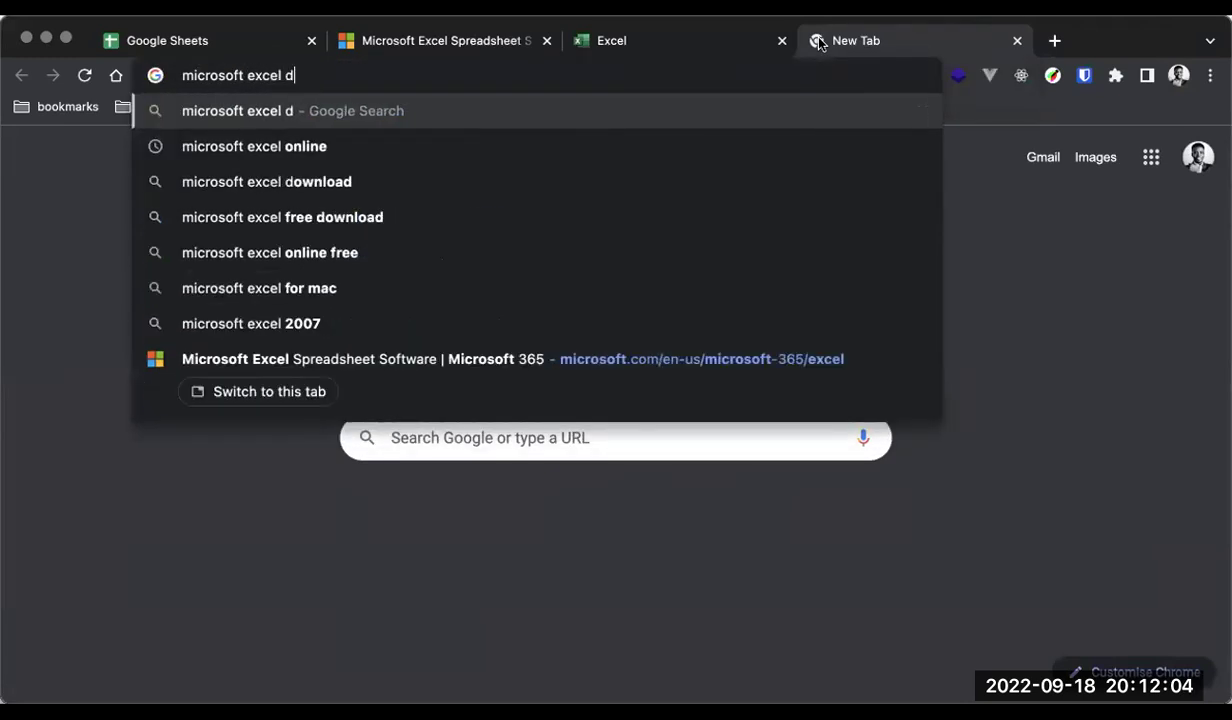
type("ownload play store")
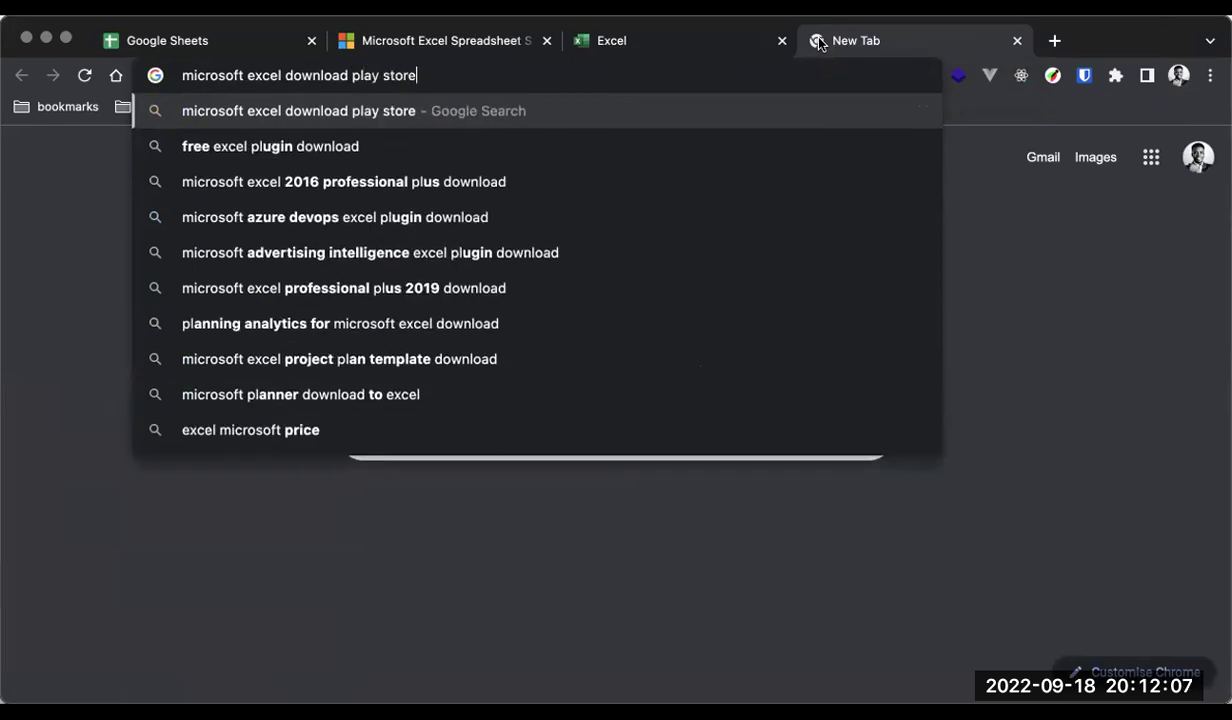
key("Return")
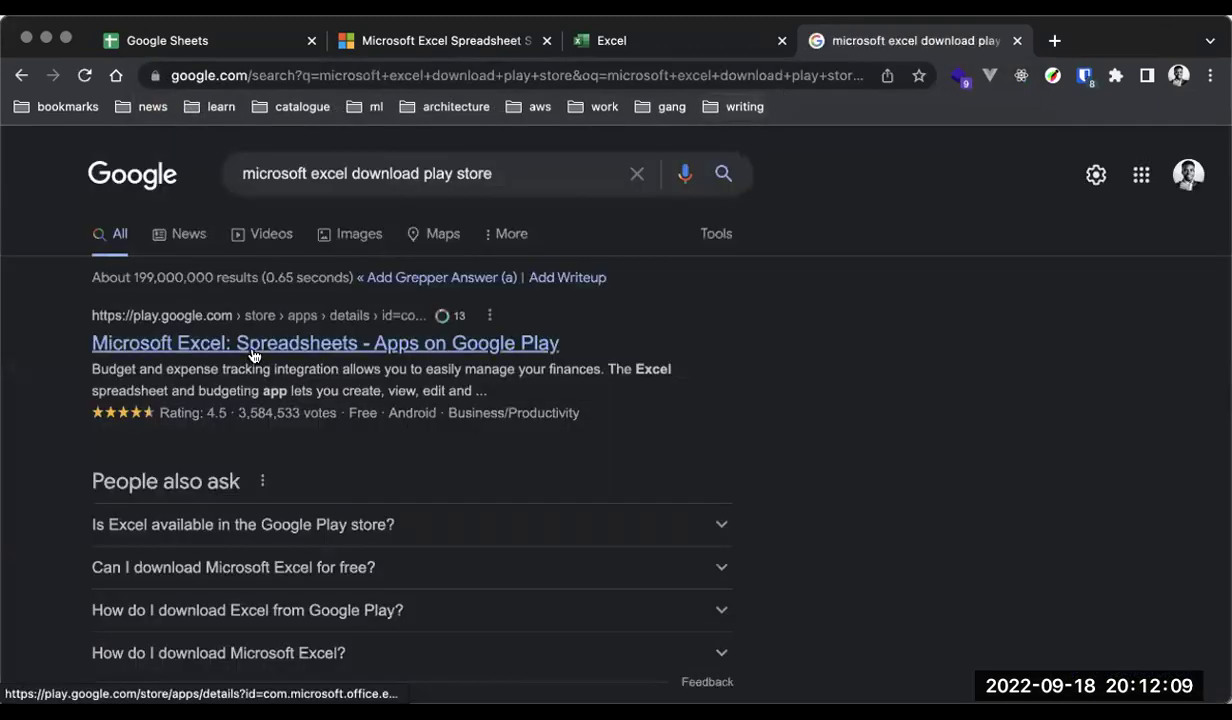
left_click(254, 356)
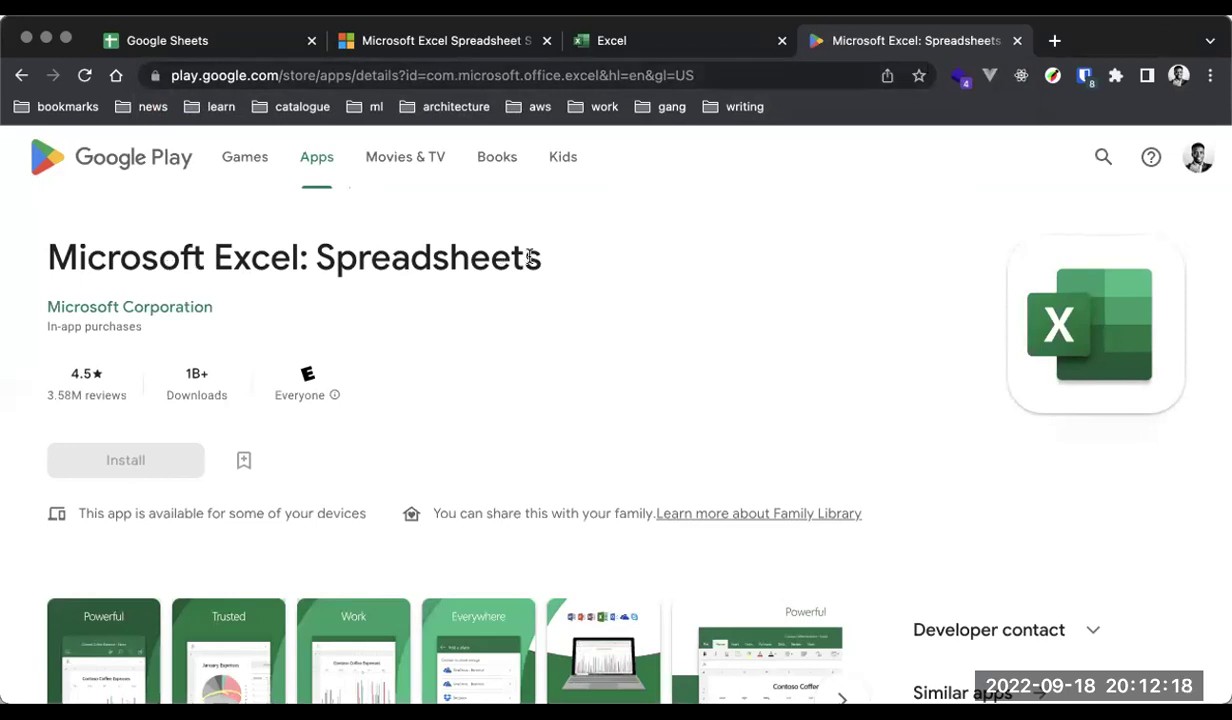
In another tab, search 'Microsoft Excel: Spreadsheets iOS Store' to reach its App Store page.
left_click(1054, 41)
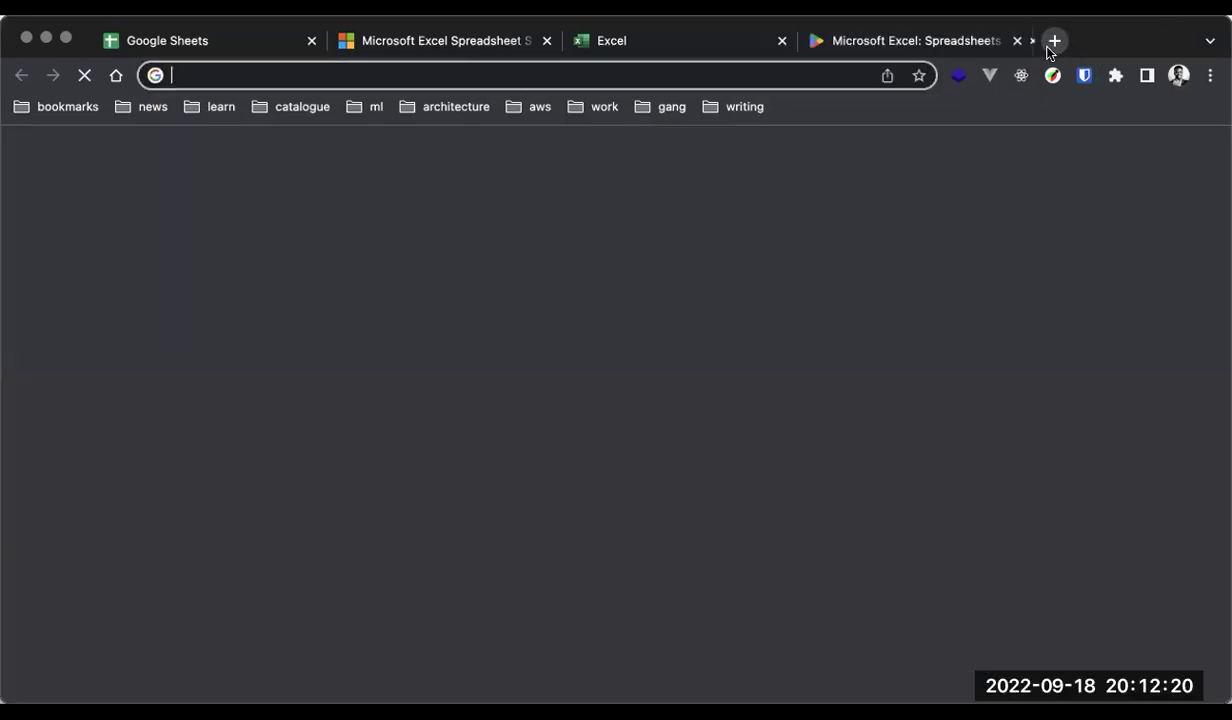
type("Microsoft Excel: Spreadsheets")
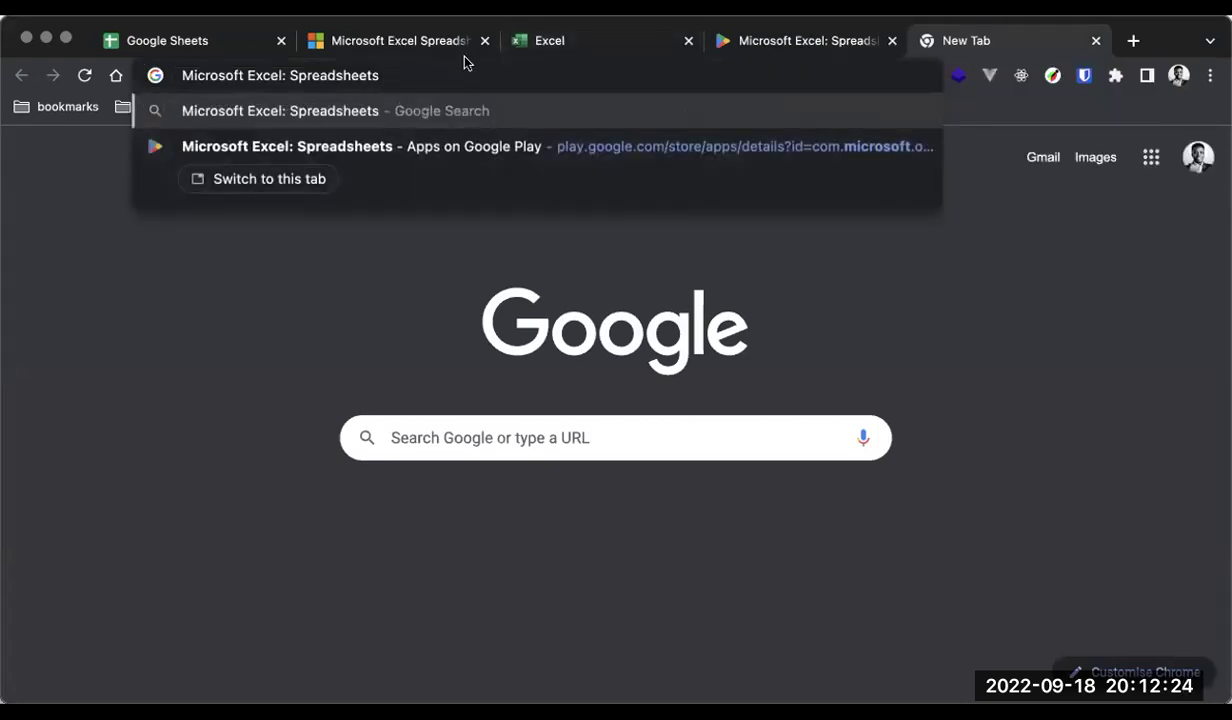
type("iOS Store")
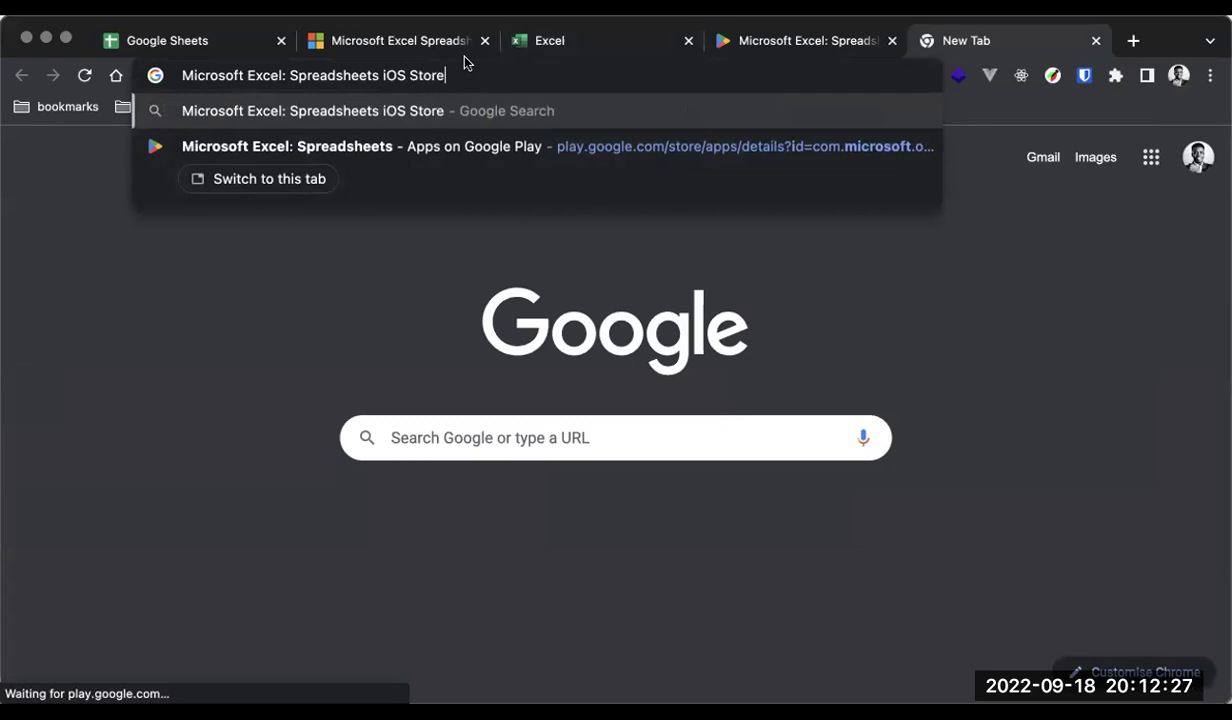
key("Return")
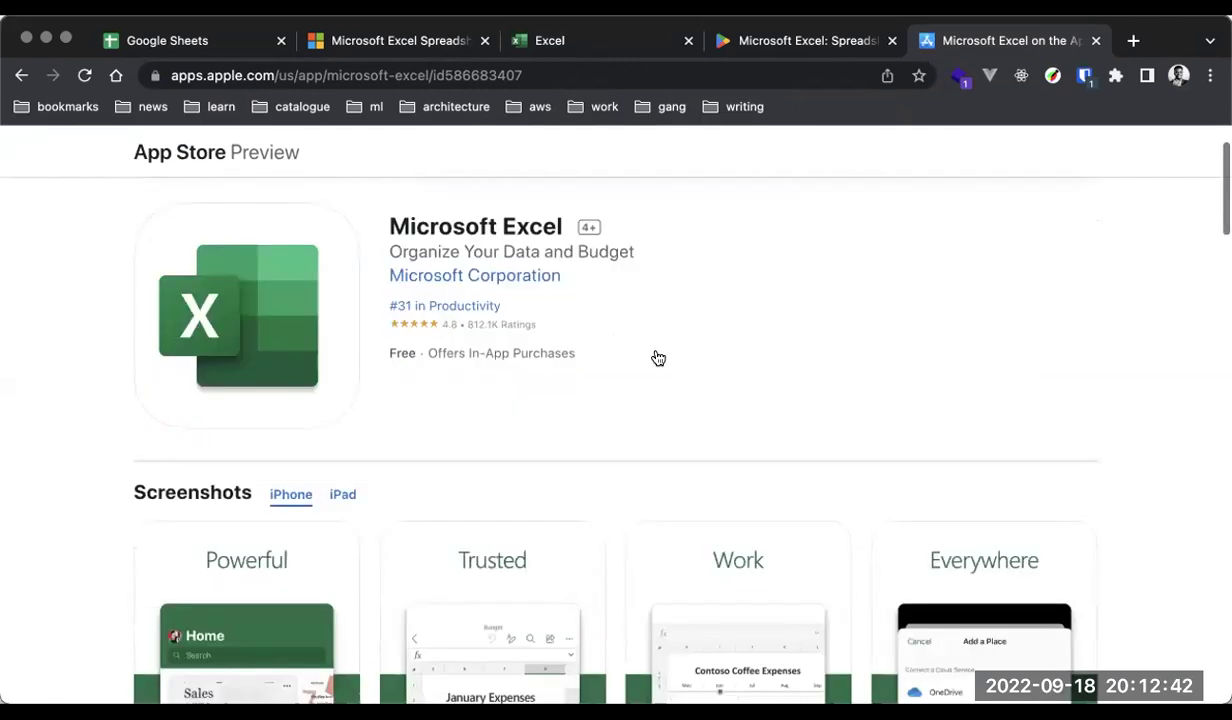
Return to the Google Play listing for Microsoft Excel: Spreadsheets and select its address.
key("super+l")
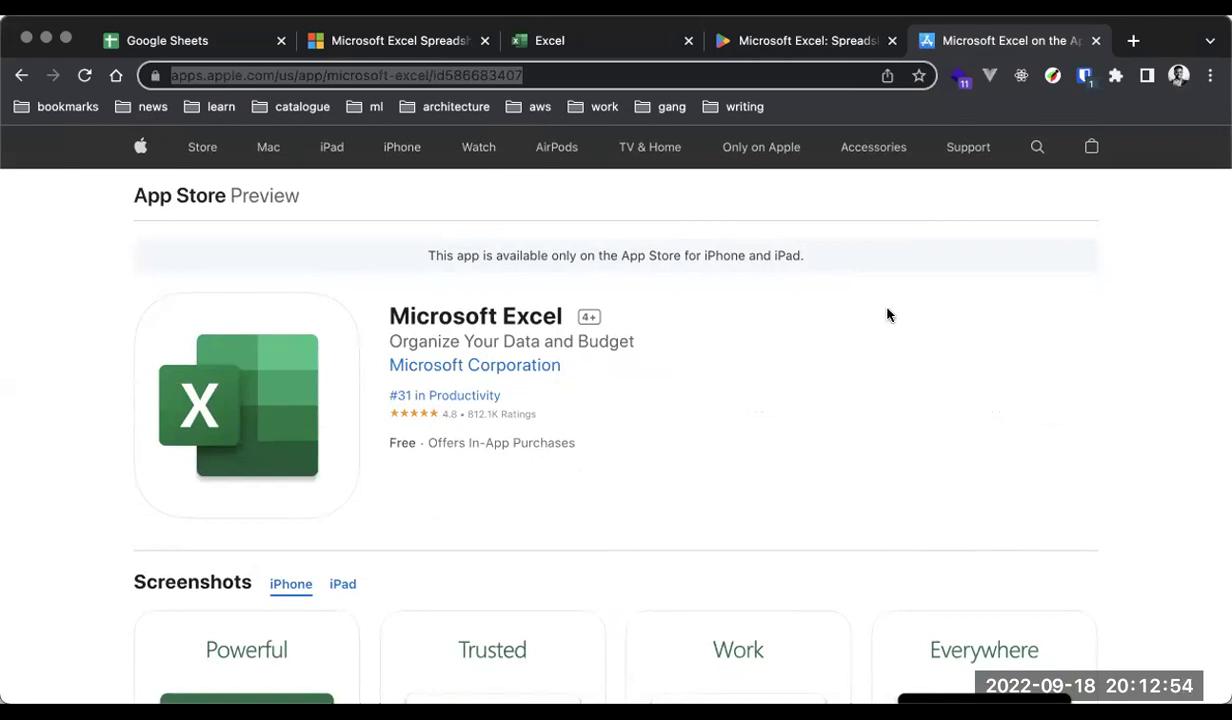
left_click(833, 41)
left_click(320, 77)
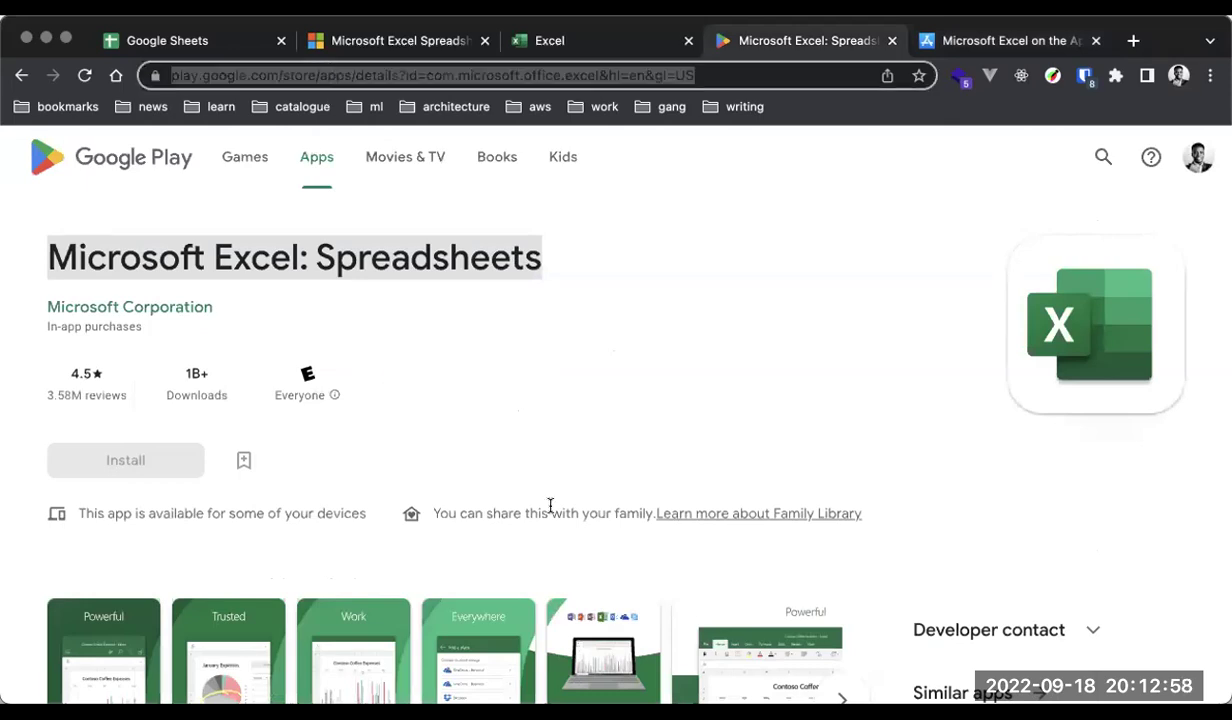
Close the Google Play and App Store tabs, landing on the Excel start page.
left_click(893, 41)
left_click(892, 41)
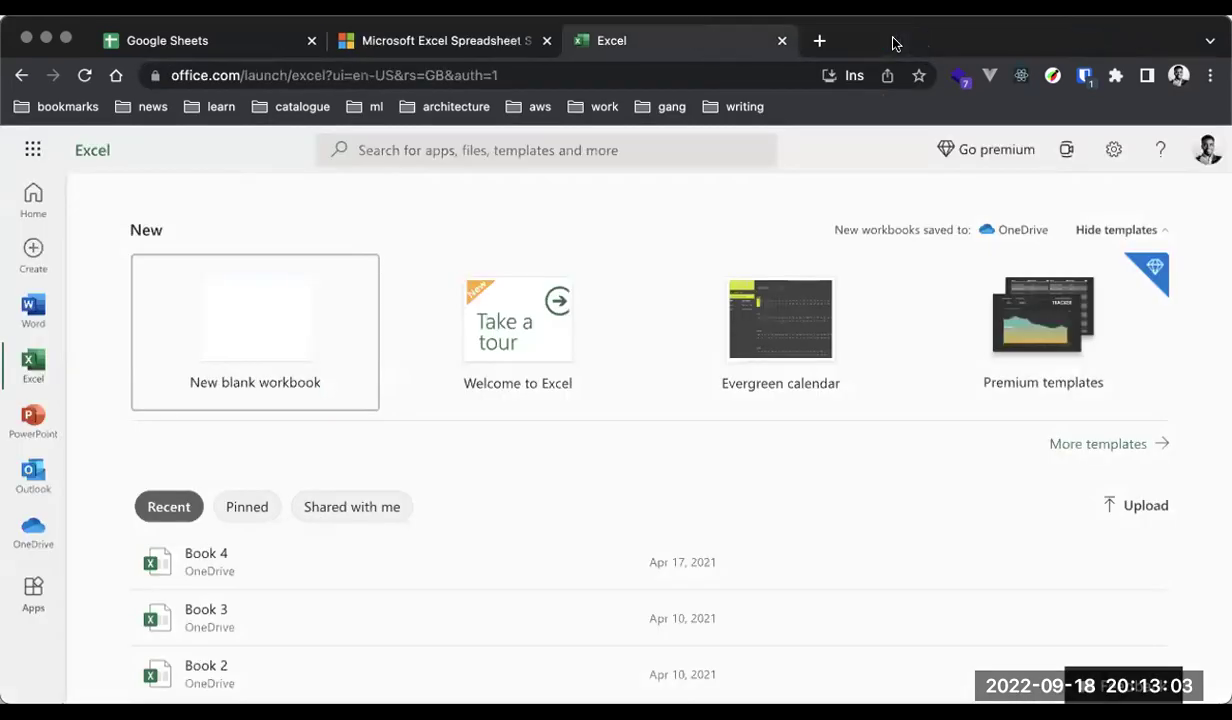
left_click(379, 75)
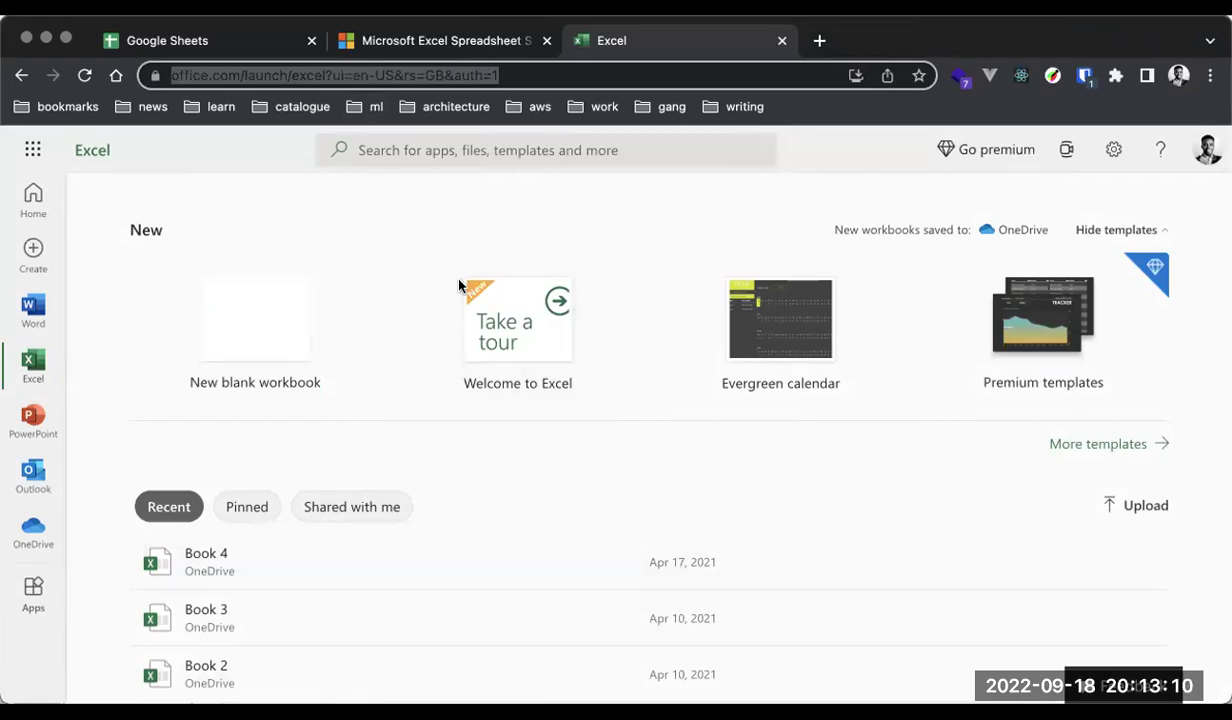
Glance at Google Sheets' recent spreadsheets, then scroll through Excel's recent workbooks.
left_click(232, 36)
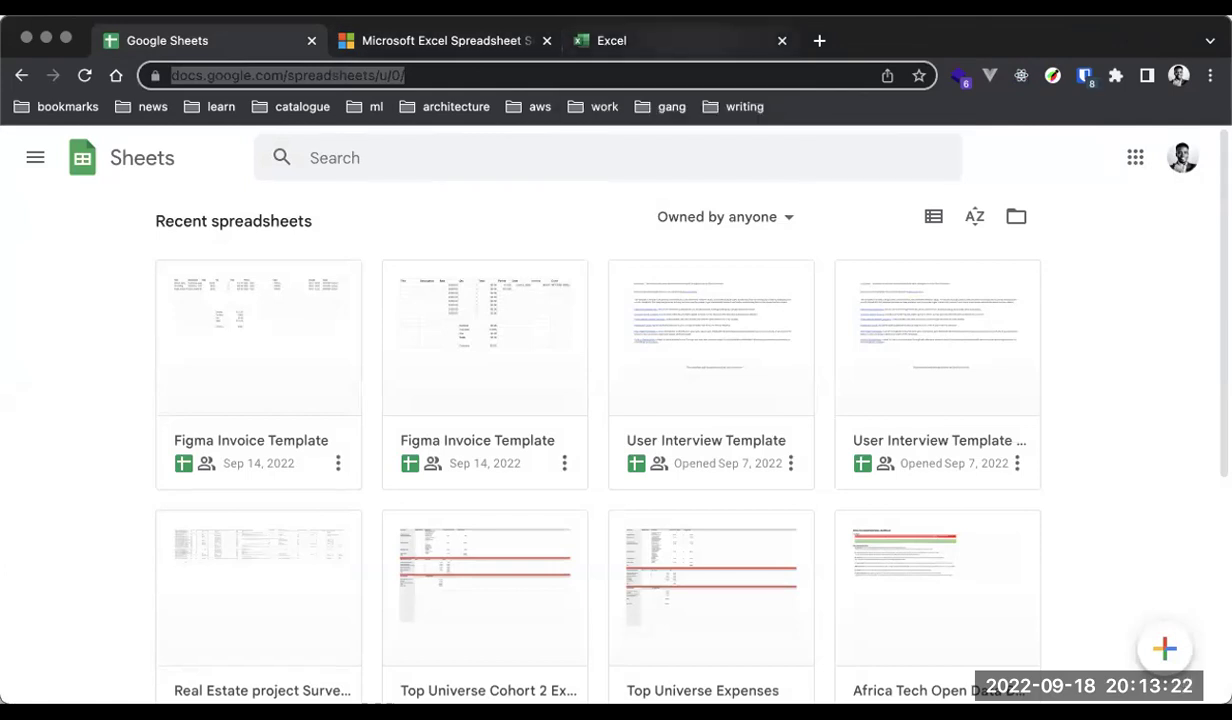
left_click(611, 40)
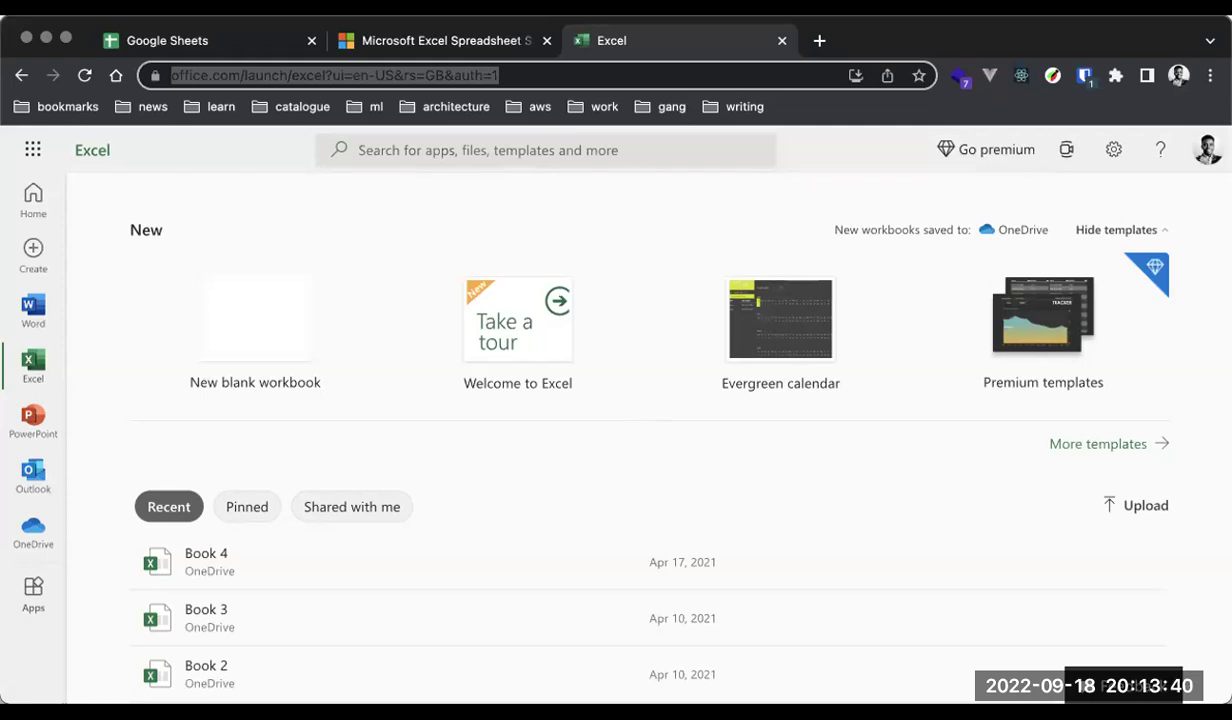
scroll(255, 320, "down", 3)
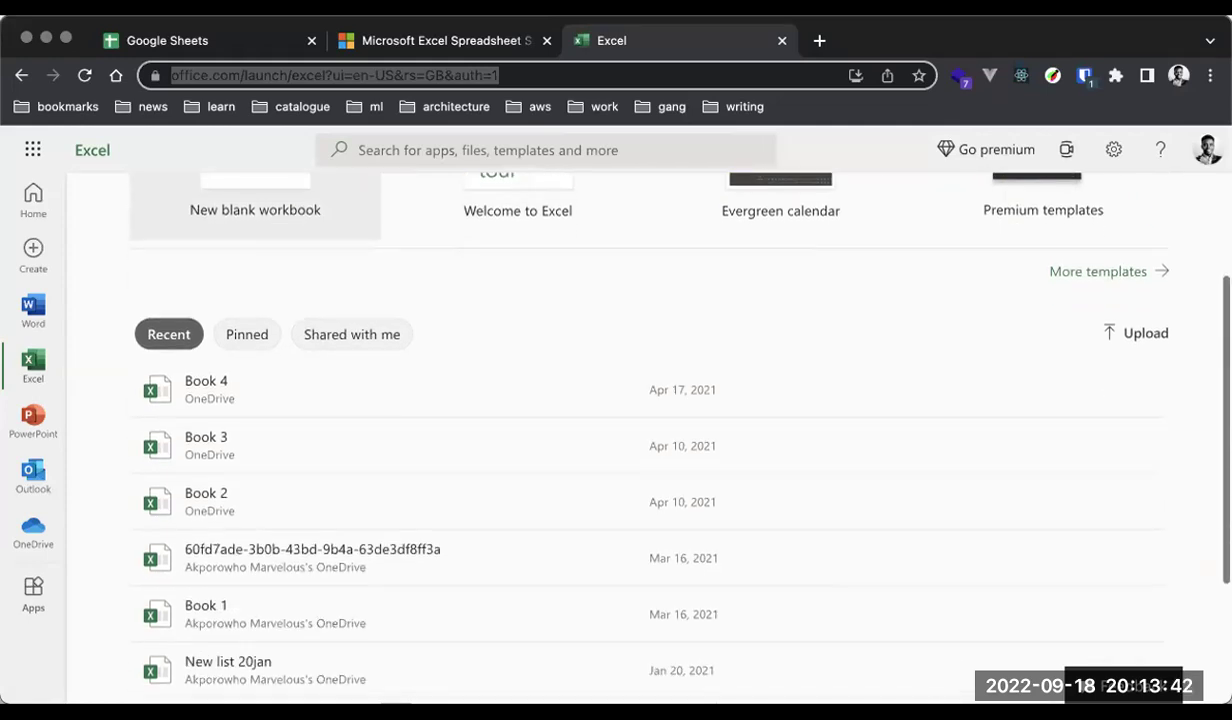
scroll(255, 210, "down", 1)
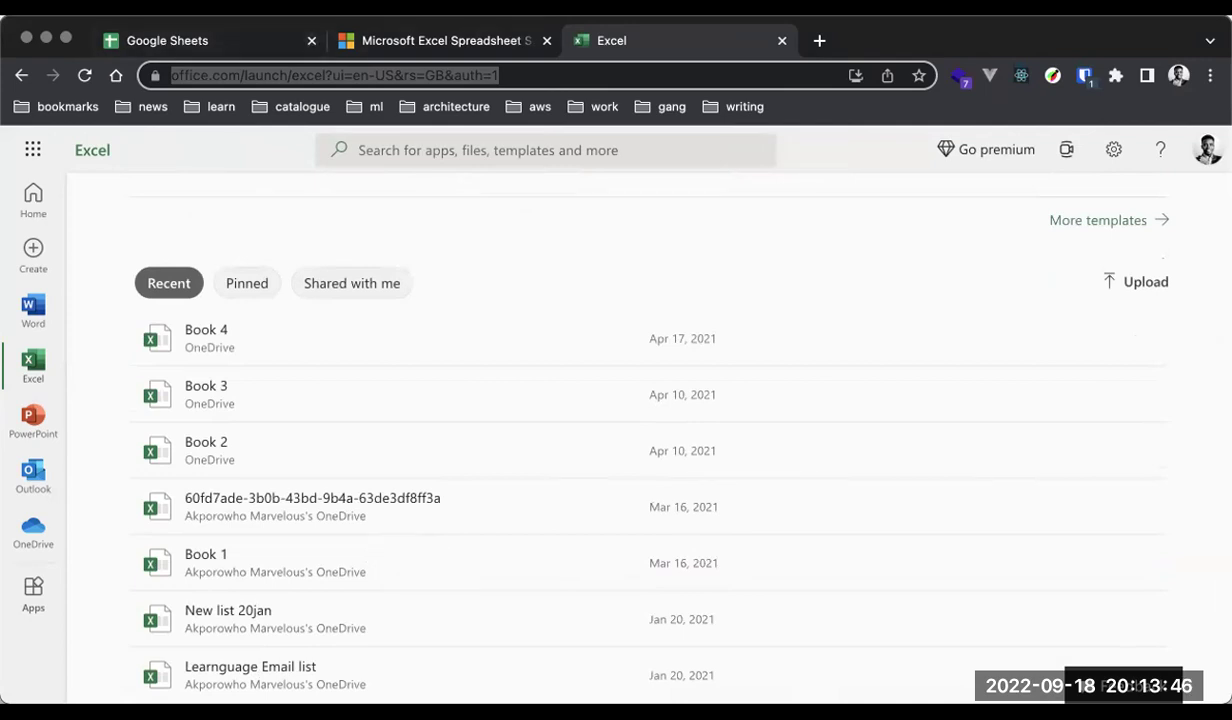
scroll(650, 440, "up", 3)
scroll(518, 290, "up", 1)
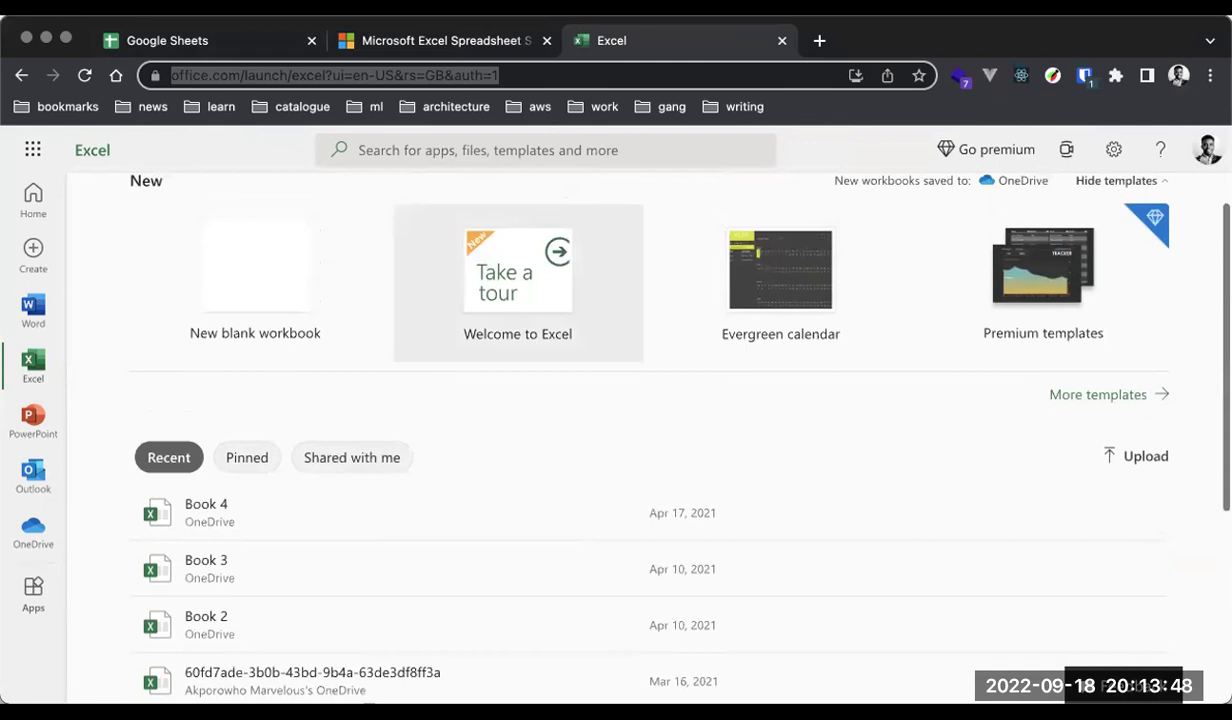
scroll(518, 290, "up", 1)
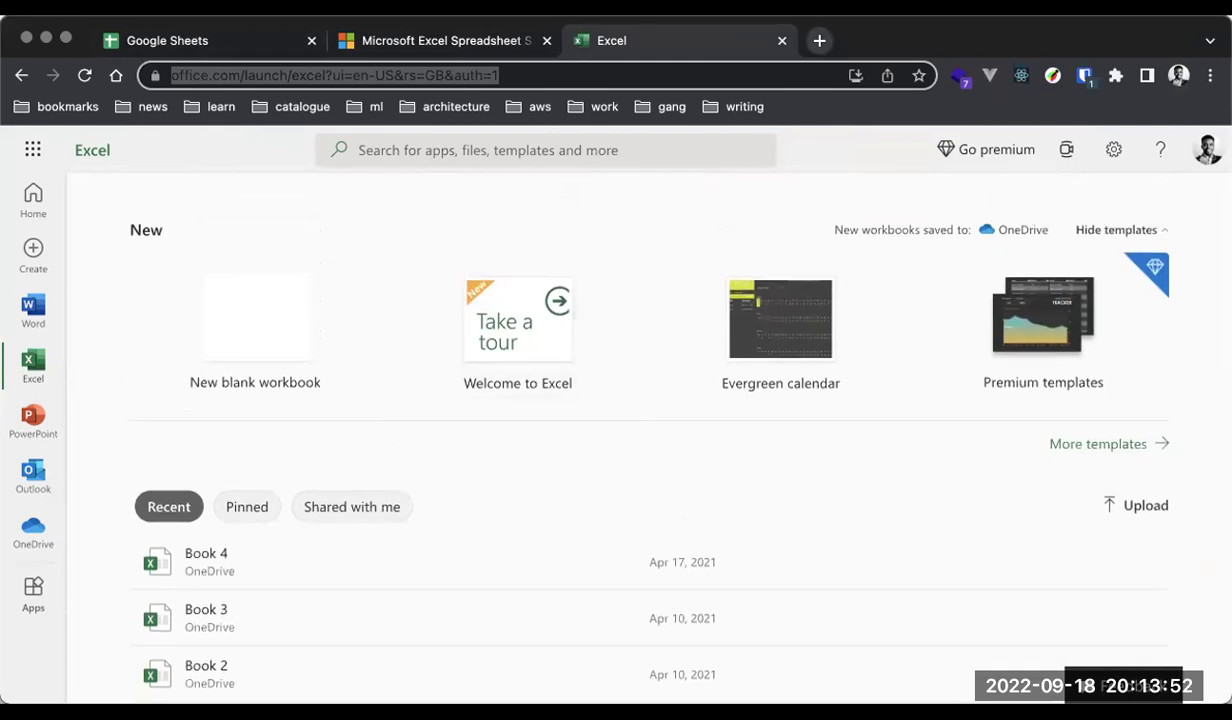
Search 'microsoft store excel desktop' in a new tab and open the Excel Mobile - Microsoft Store result.
left_click(819, 40)
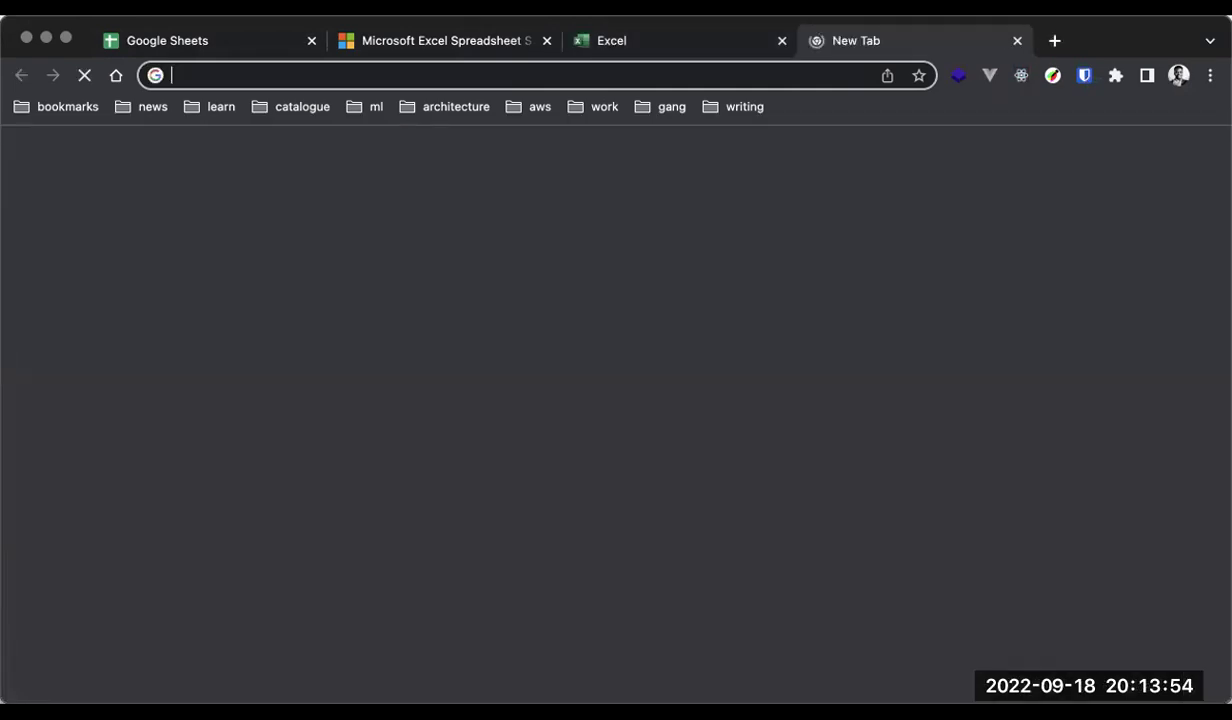
type("microsoft store excel ")
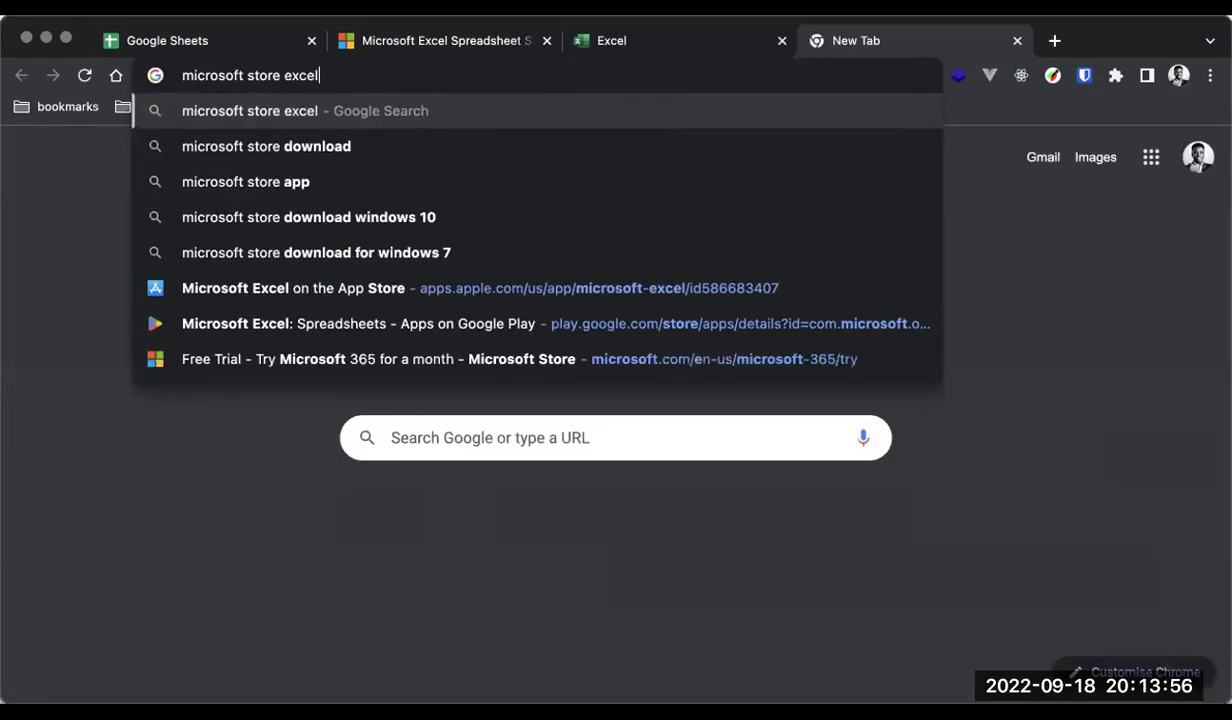
type("d")
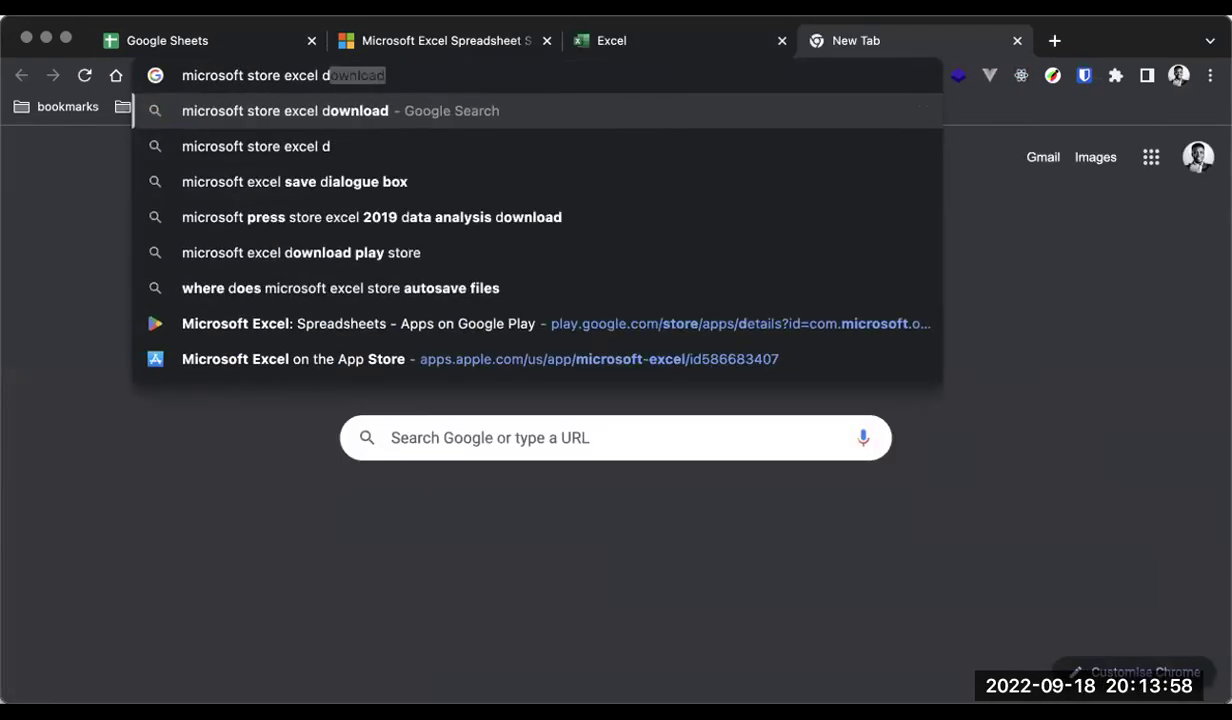
type("esktop")
key("Return")
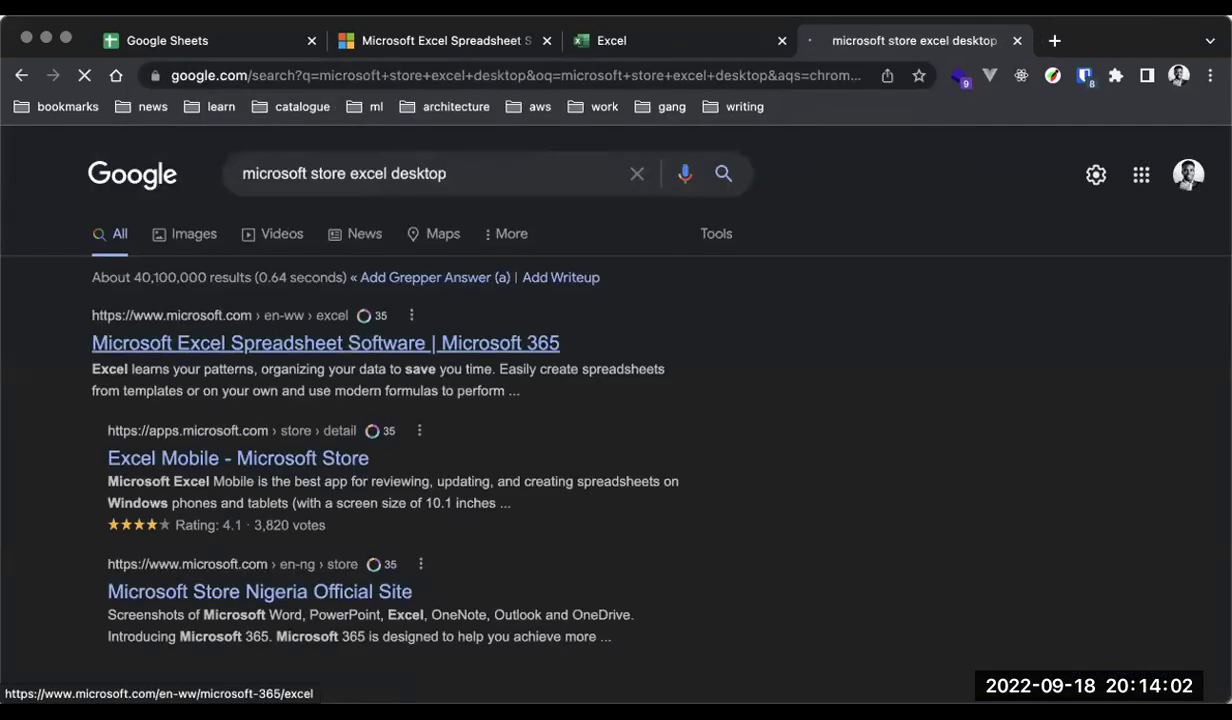
left_click(325, 343)
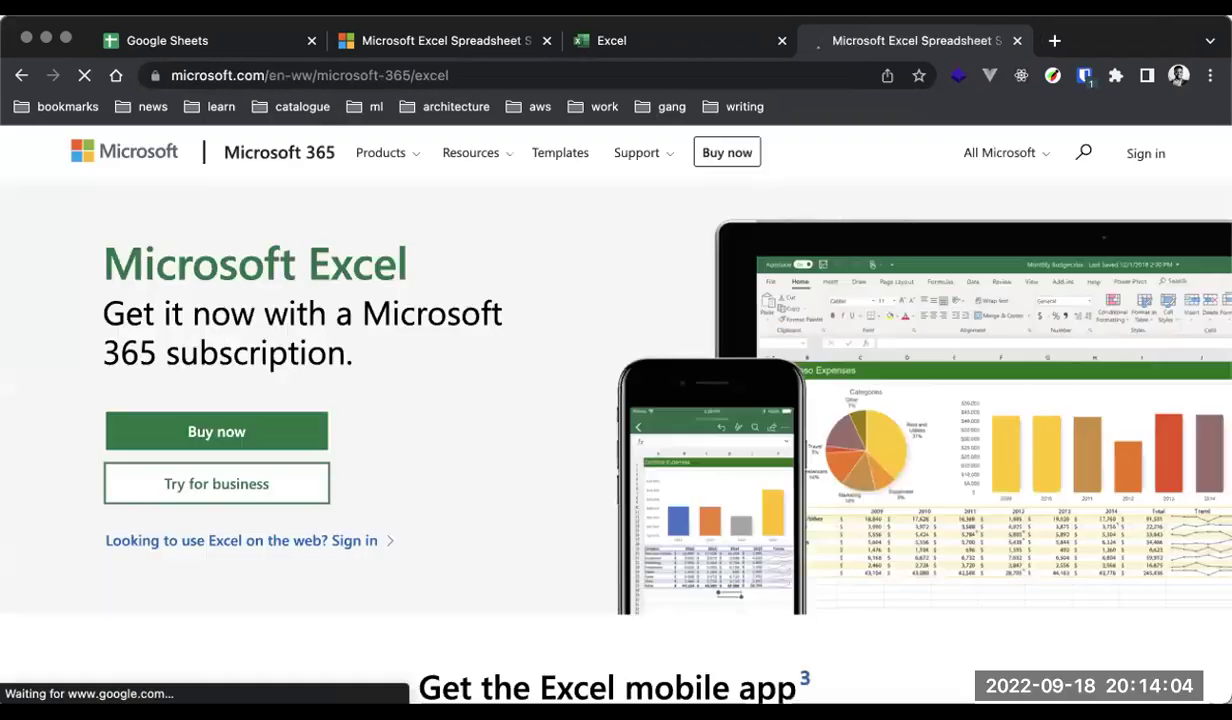
key("super+bracketleft")
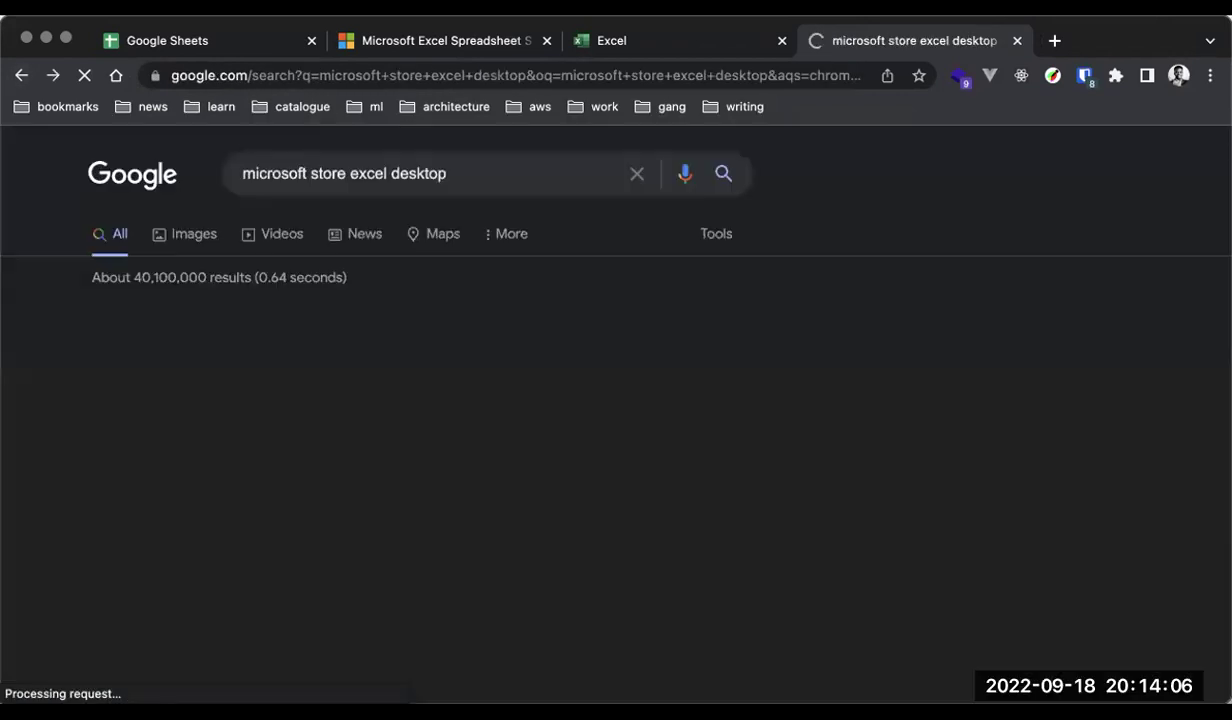
left_click(238, 458)
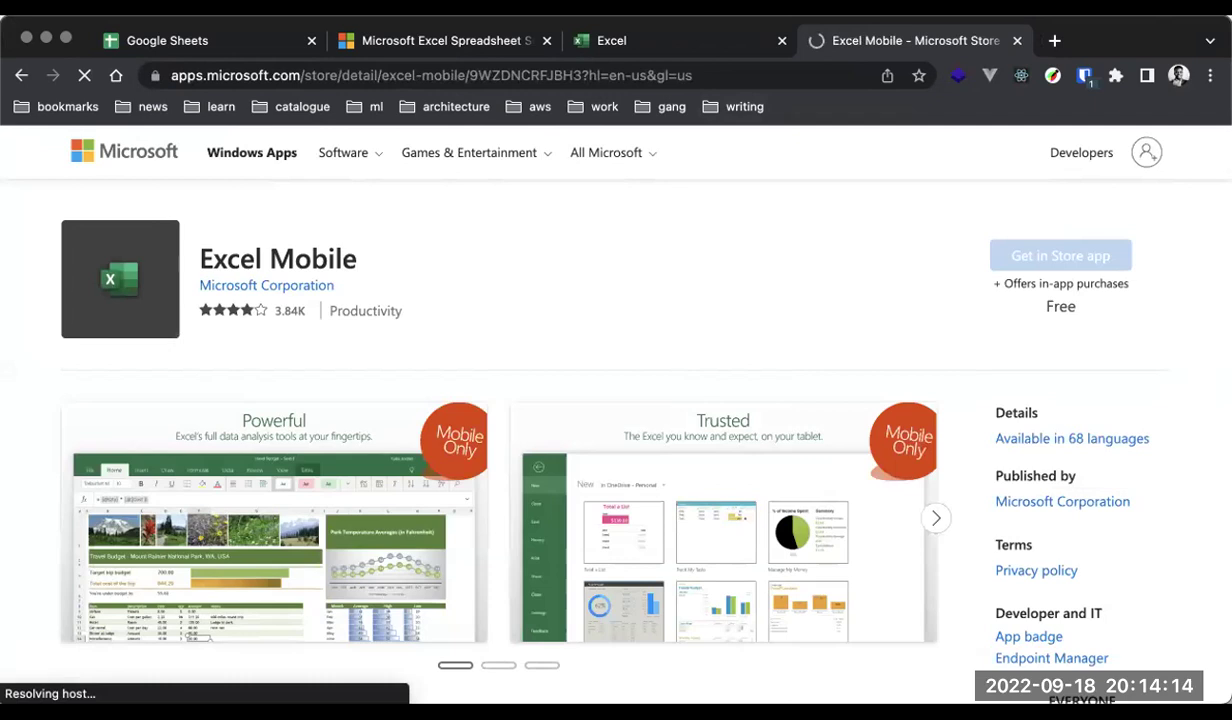
Review the Excel Mobile store listing, free with in-app purchases, and select its address.
key("super+l")
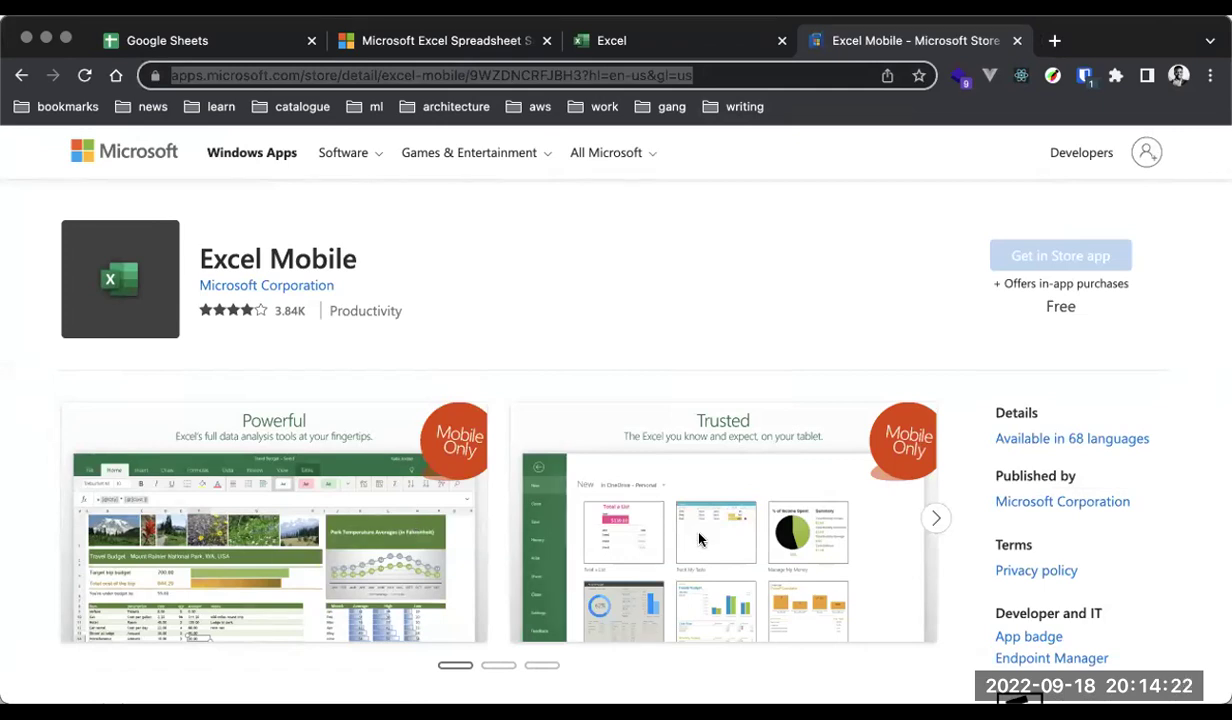
left_click(835, 189)
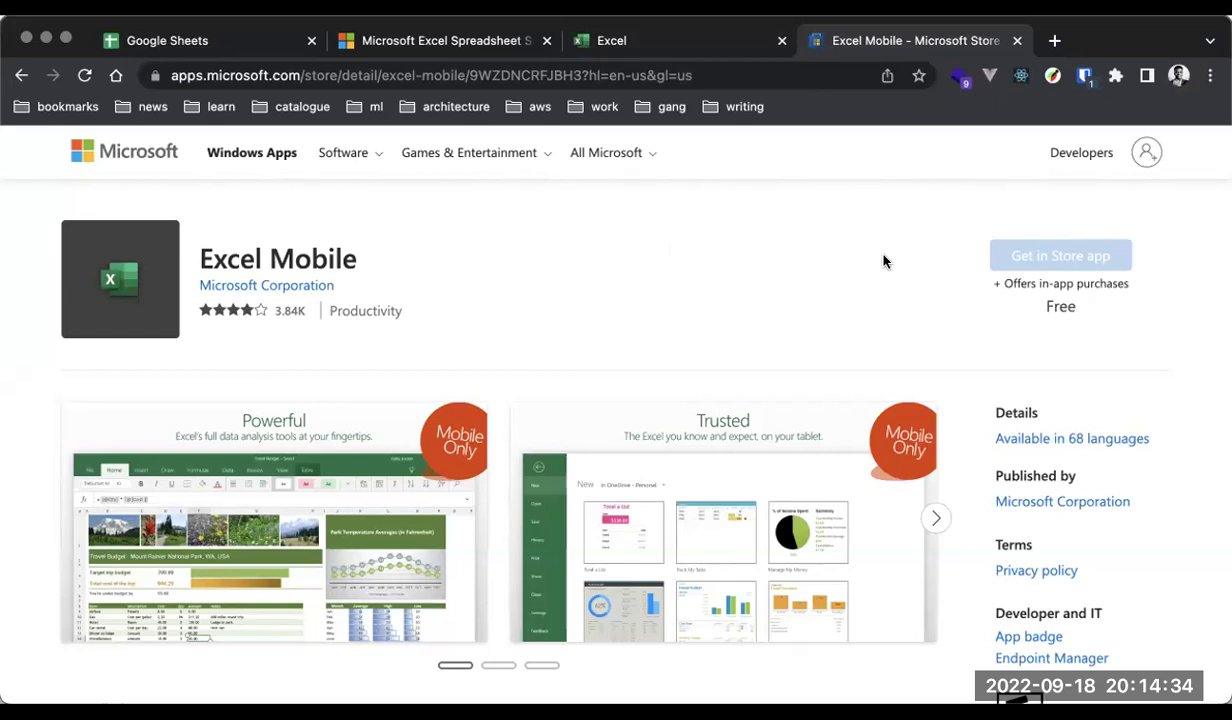
left_click(714, 74)
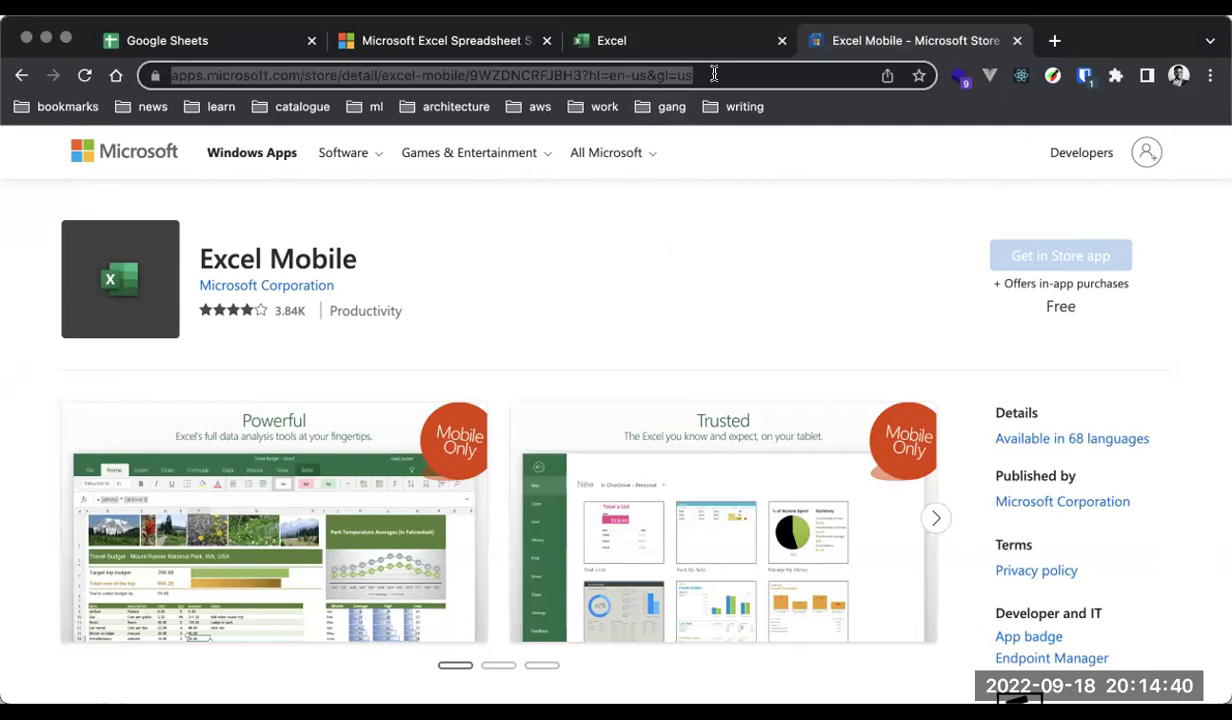
left_click(714, 74)
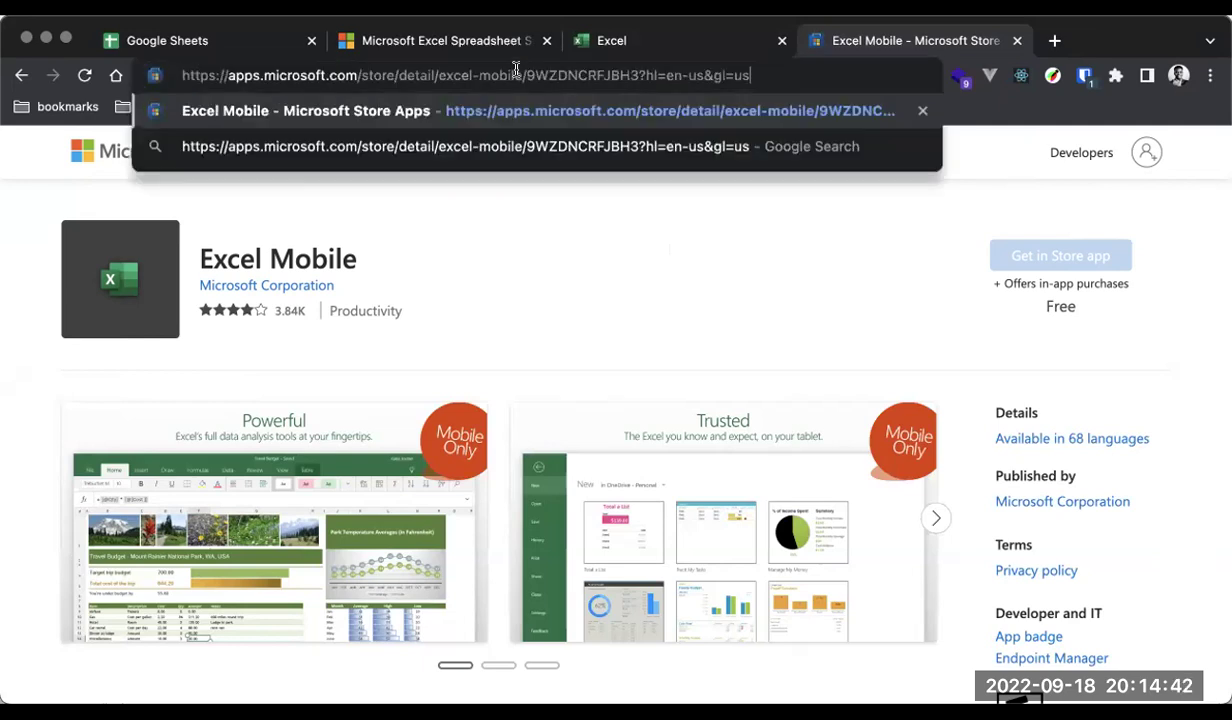
key("BackSpace")
type("micr")
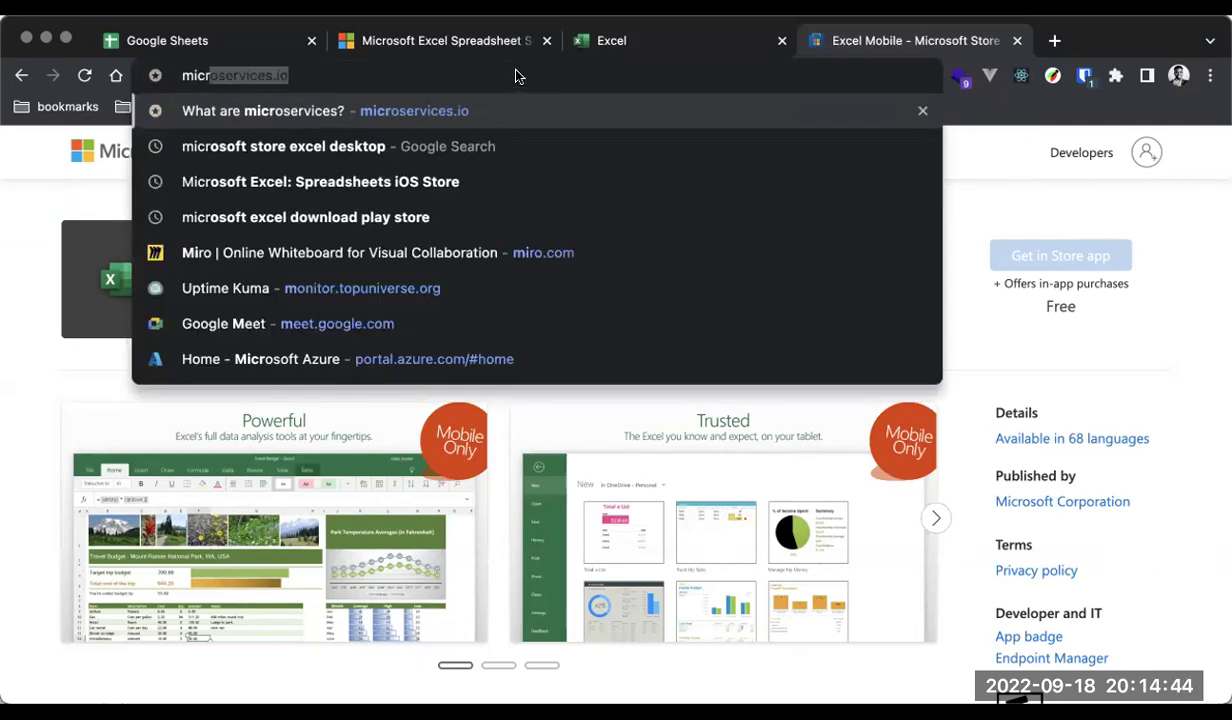
type("osoft")
key("BackSpace")
key("BackSpace")
key("BackSpace")
key("BackSpace")
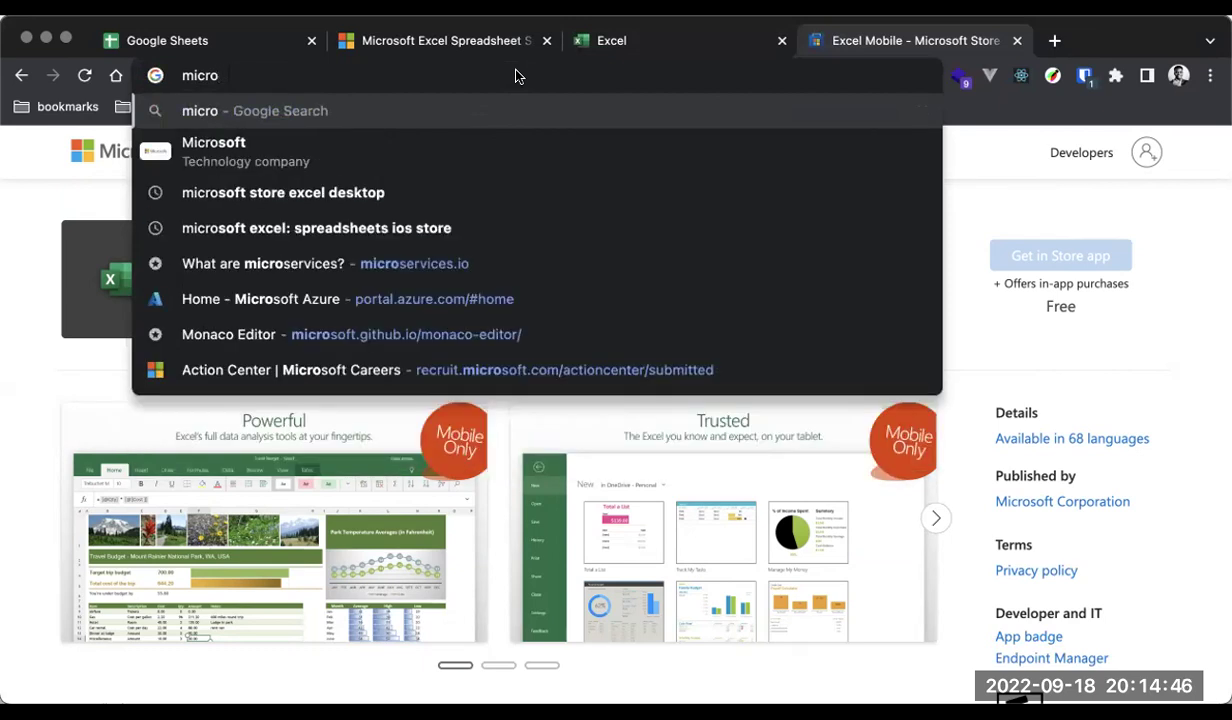
type("soft excel ")
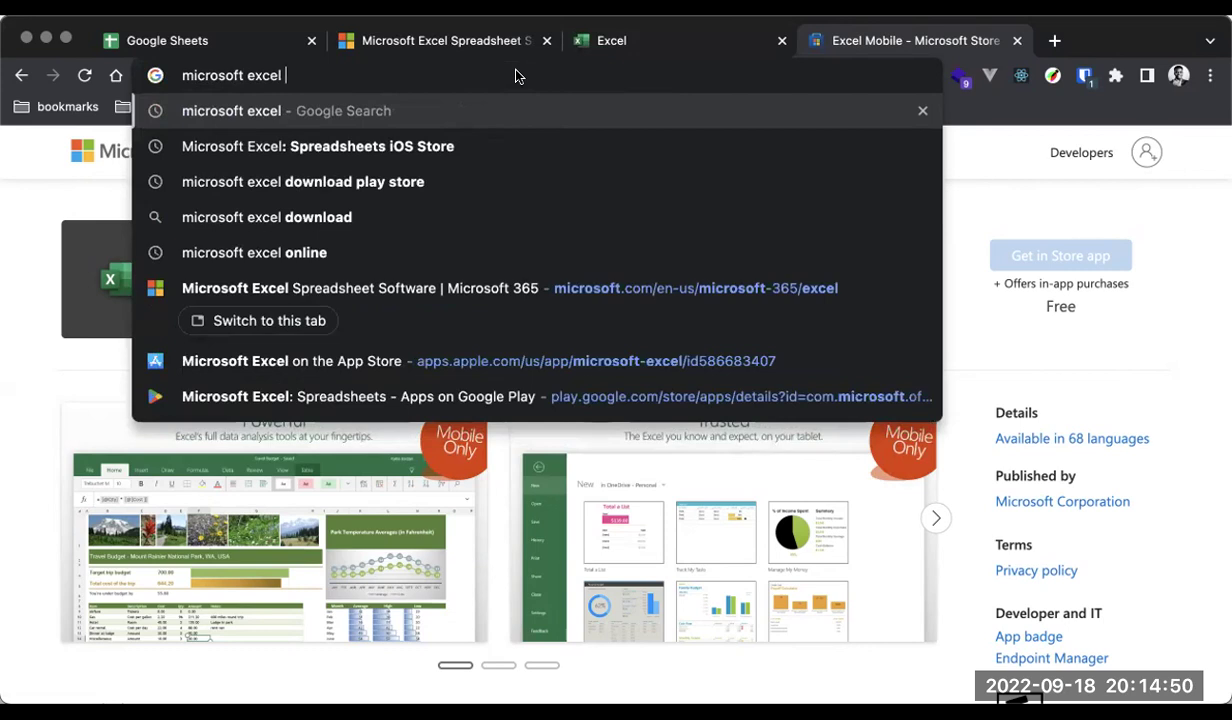
type("desktop mac ")
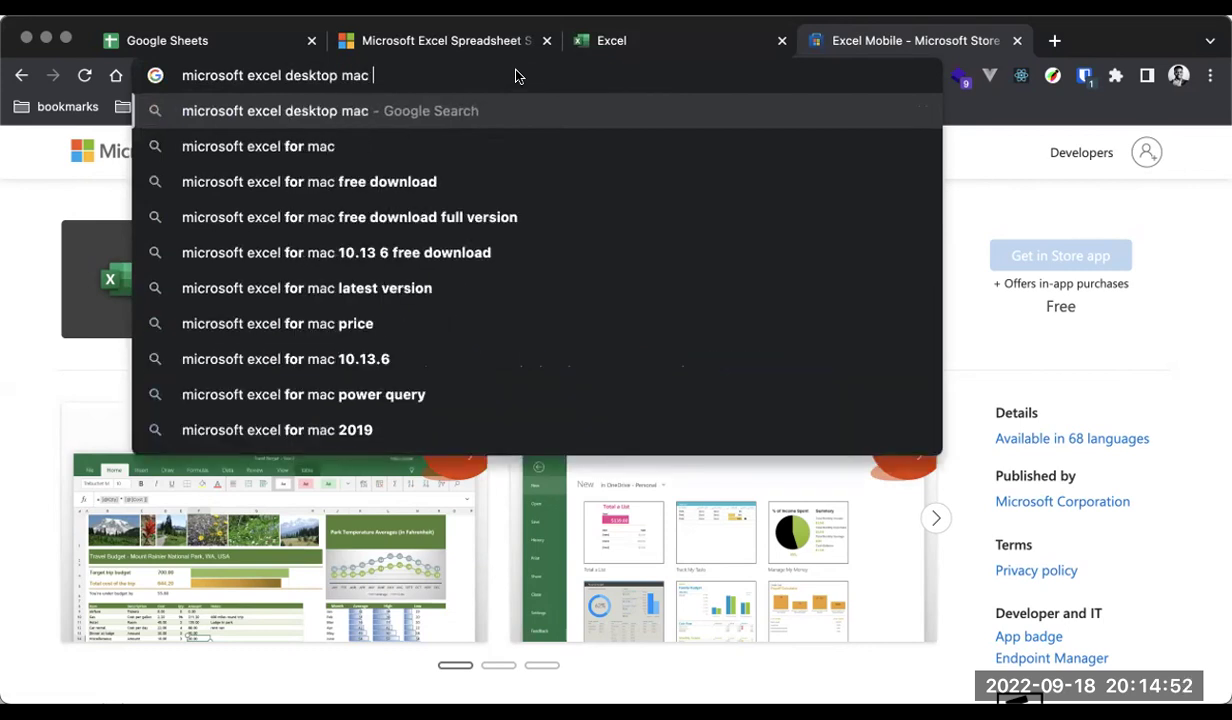
type("download")
key("Return")
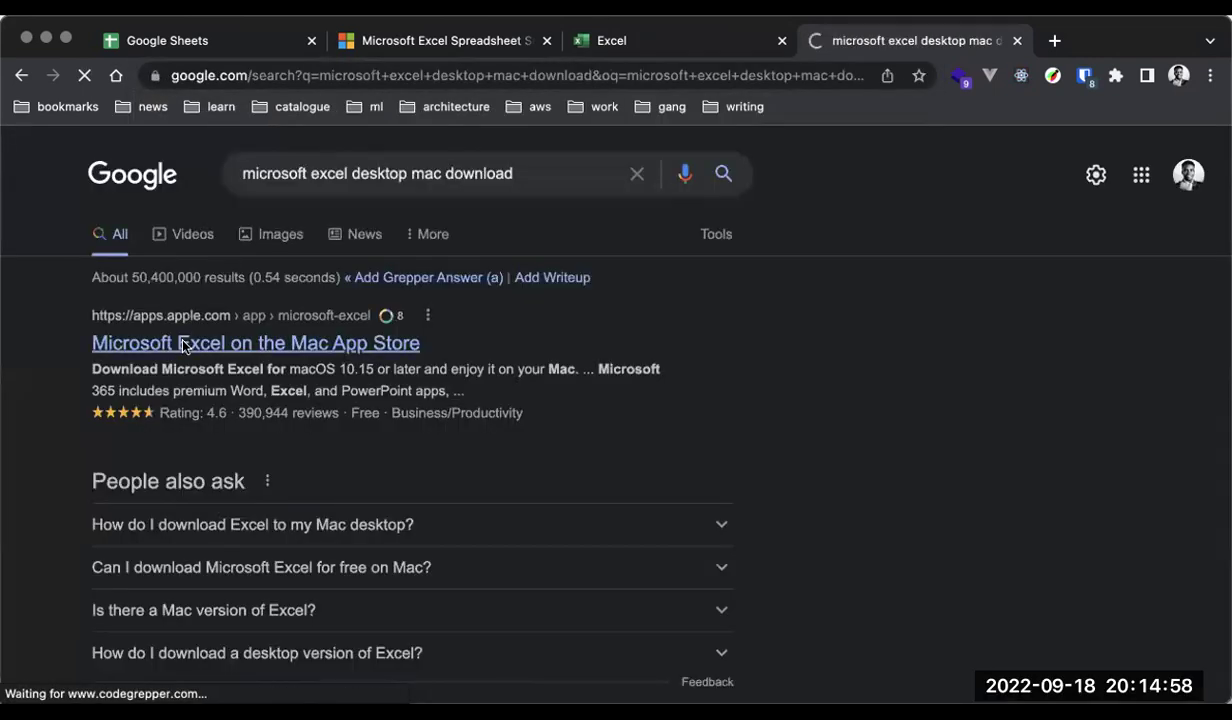
left_click(184, 343)
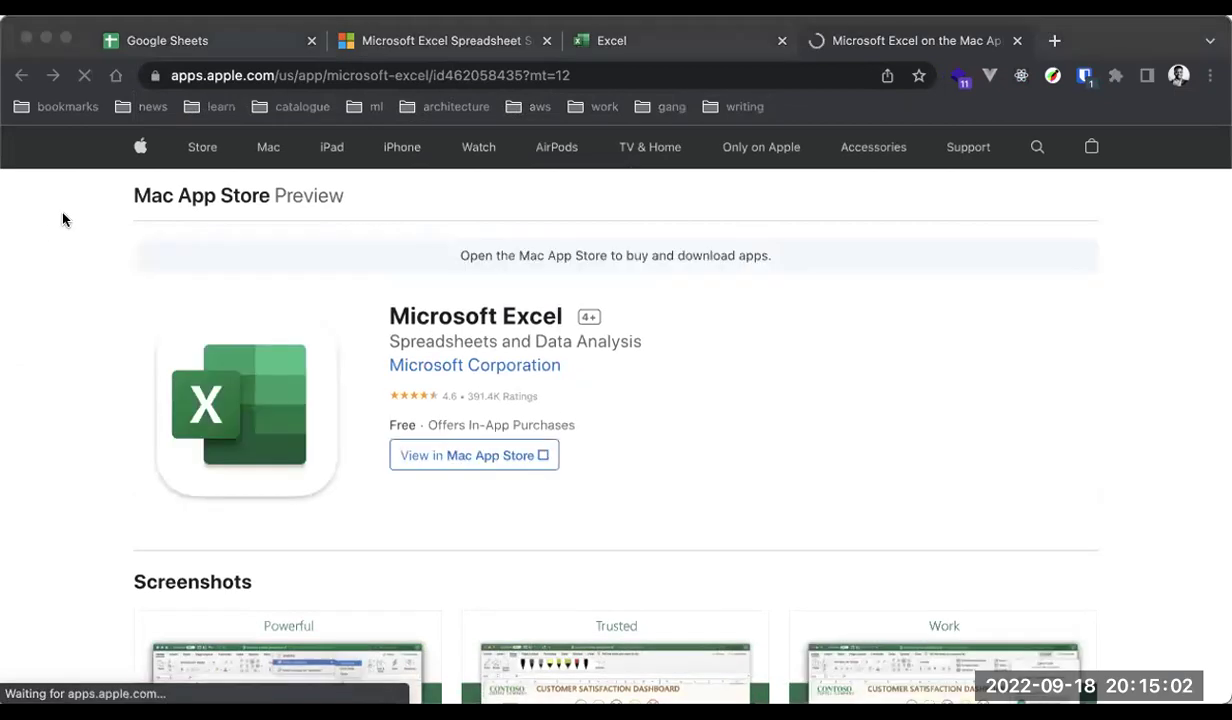
left_click(630, 72)
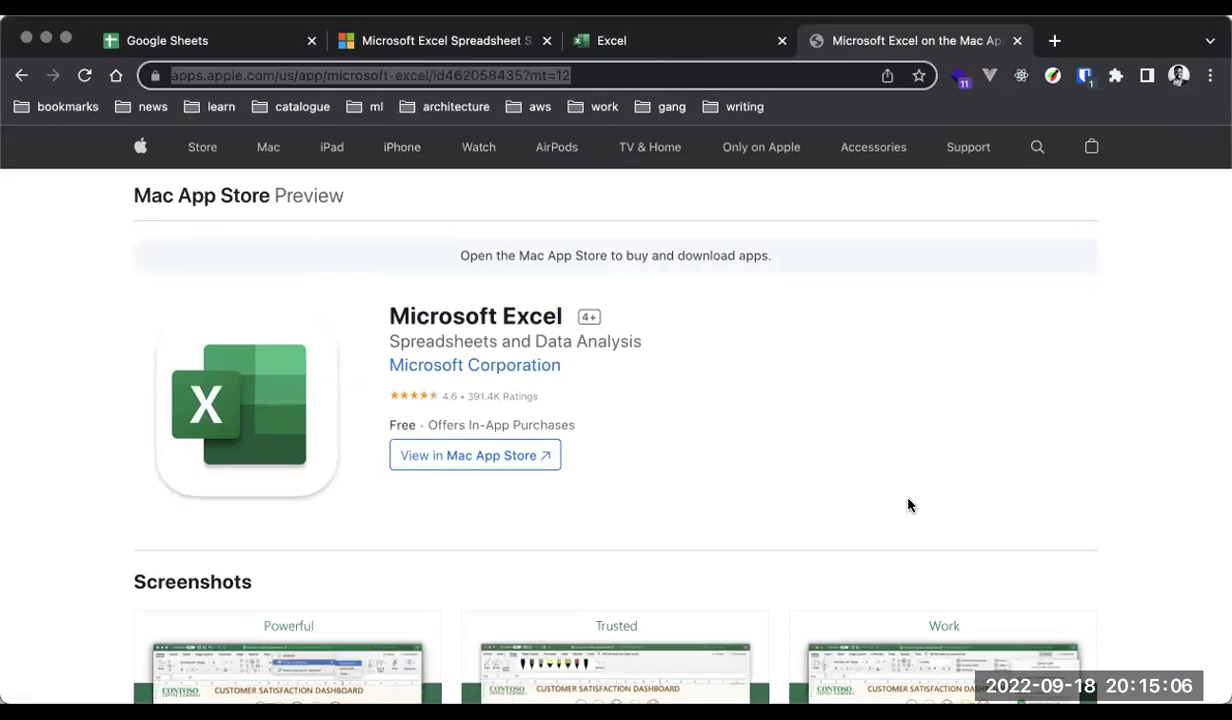
Close the Mac App Store and Microsoft Excel tabs so only the Google Sheets home page remains.
left_click(1017, 41)
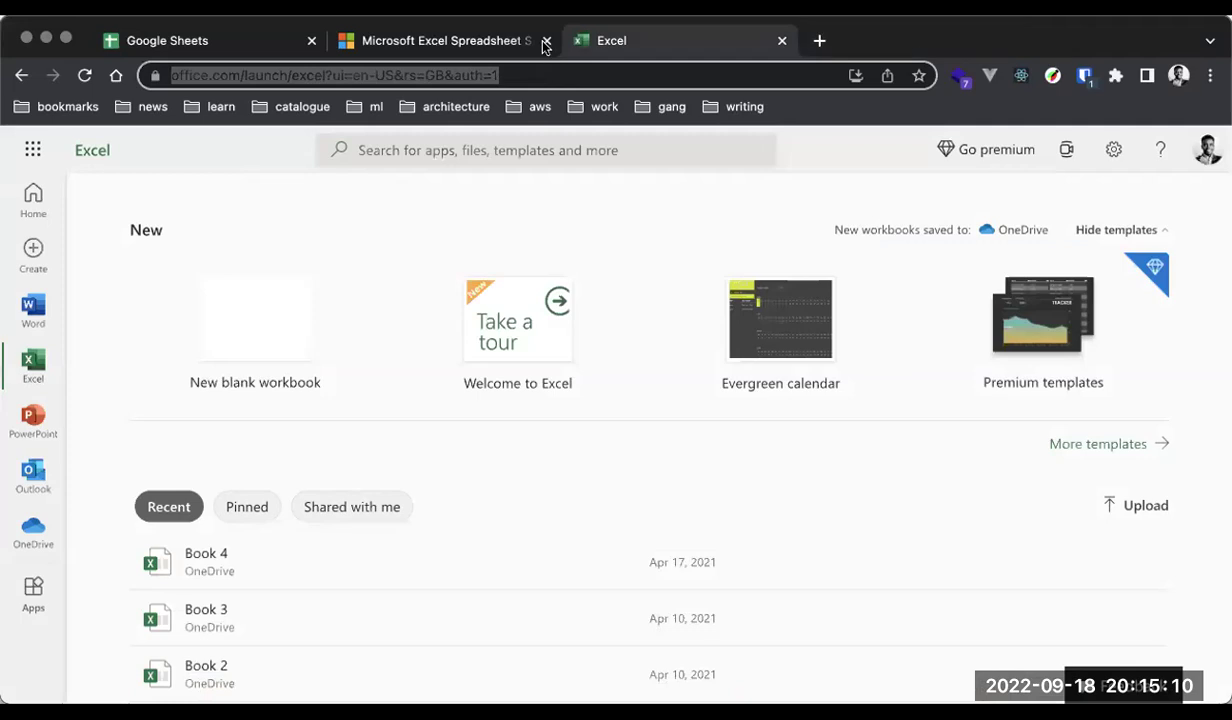
left_click(546, 41)
left_click(546, 41)
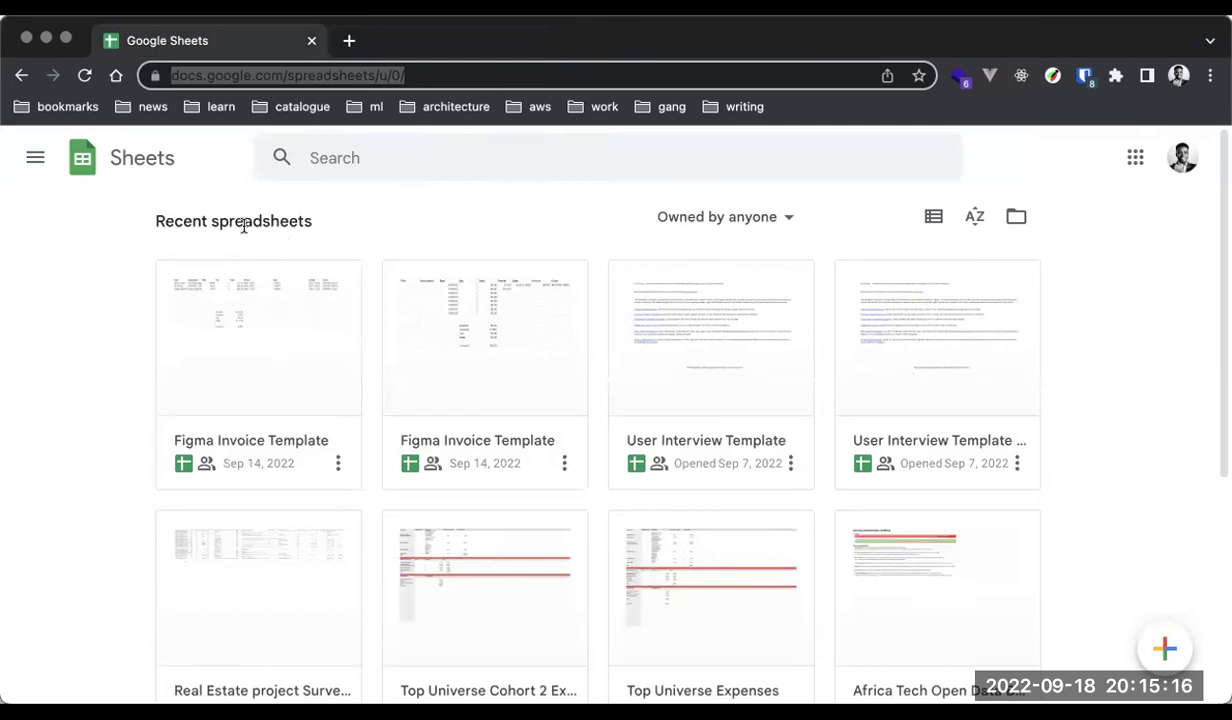
double_click(312, 224)
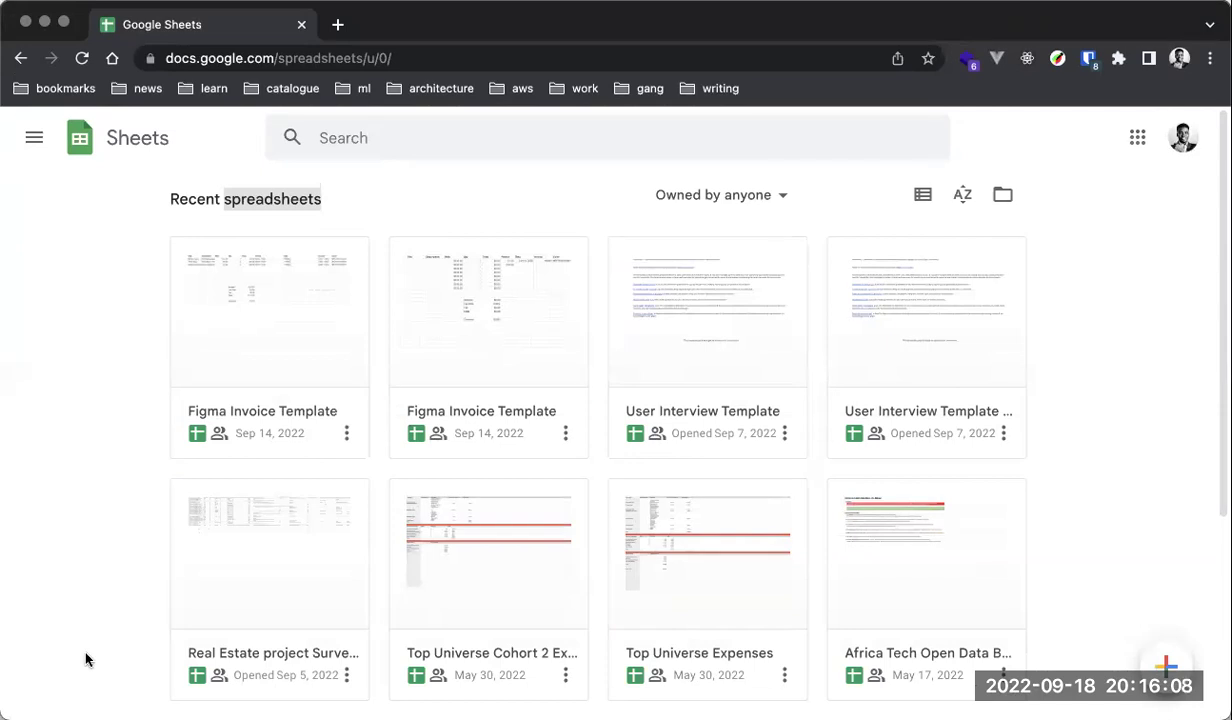
left_click(170, 203)
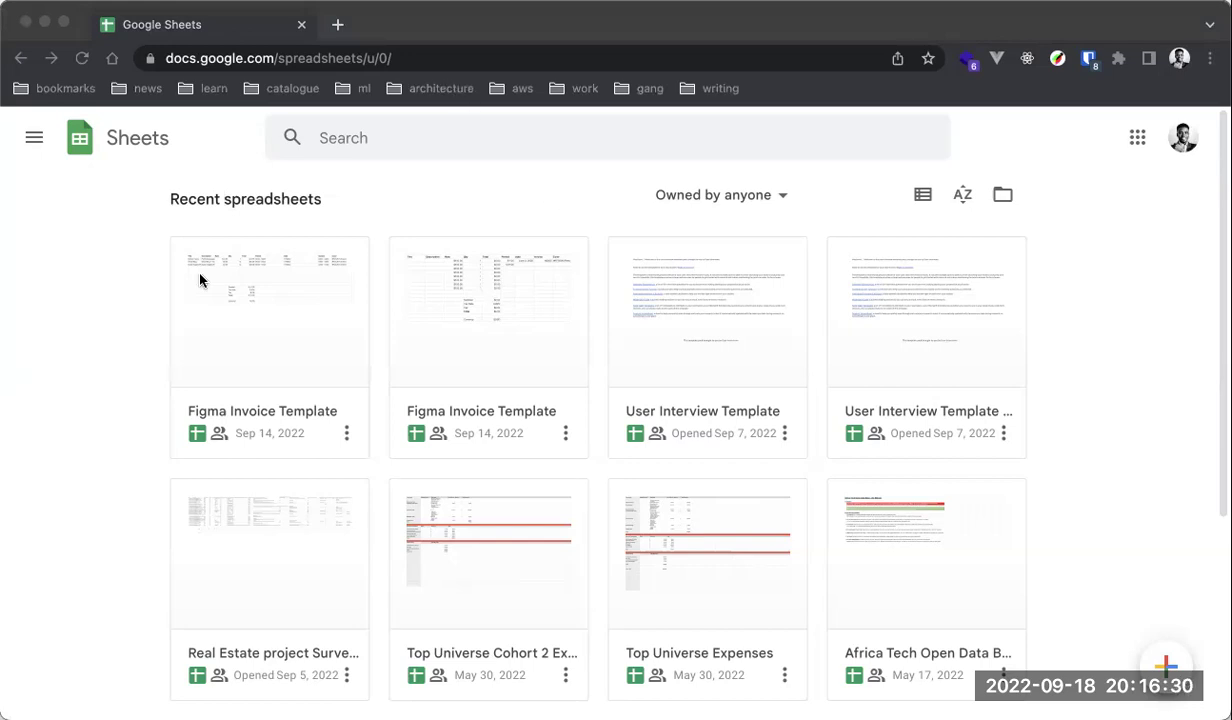
left_click(125, 330)
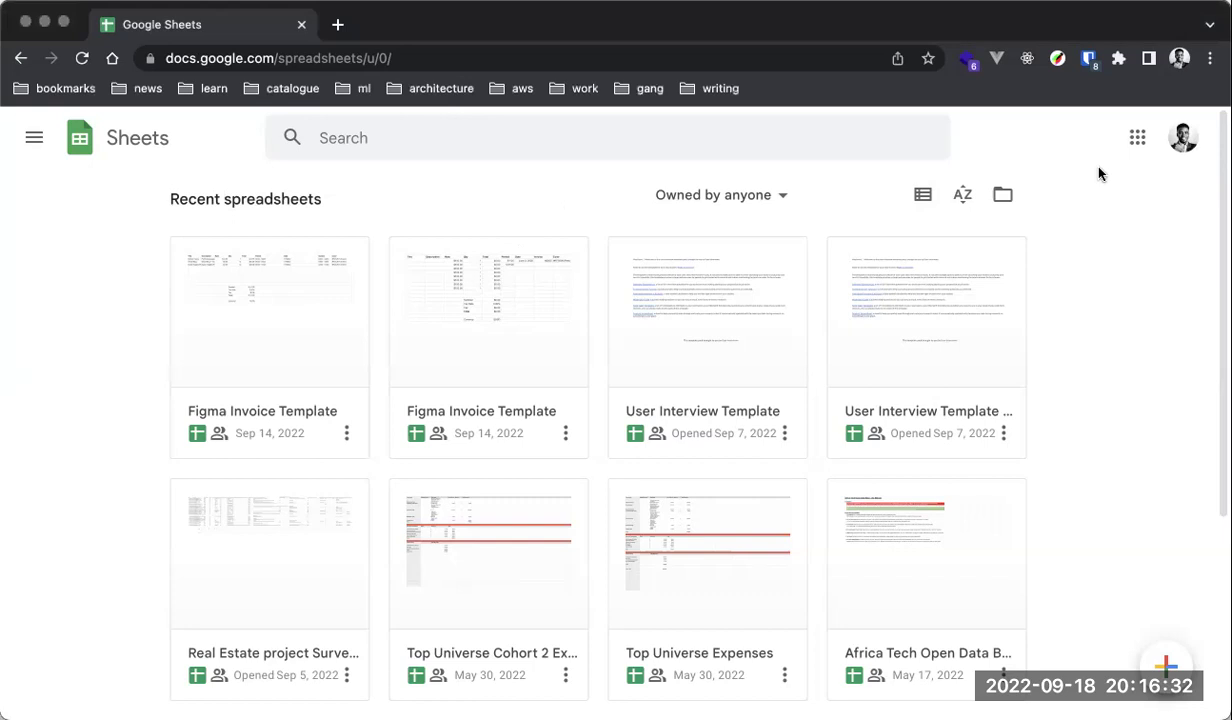
mouse_move(1166, 665)
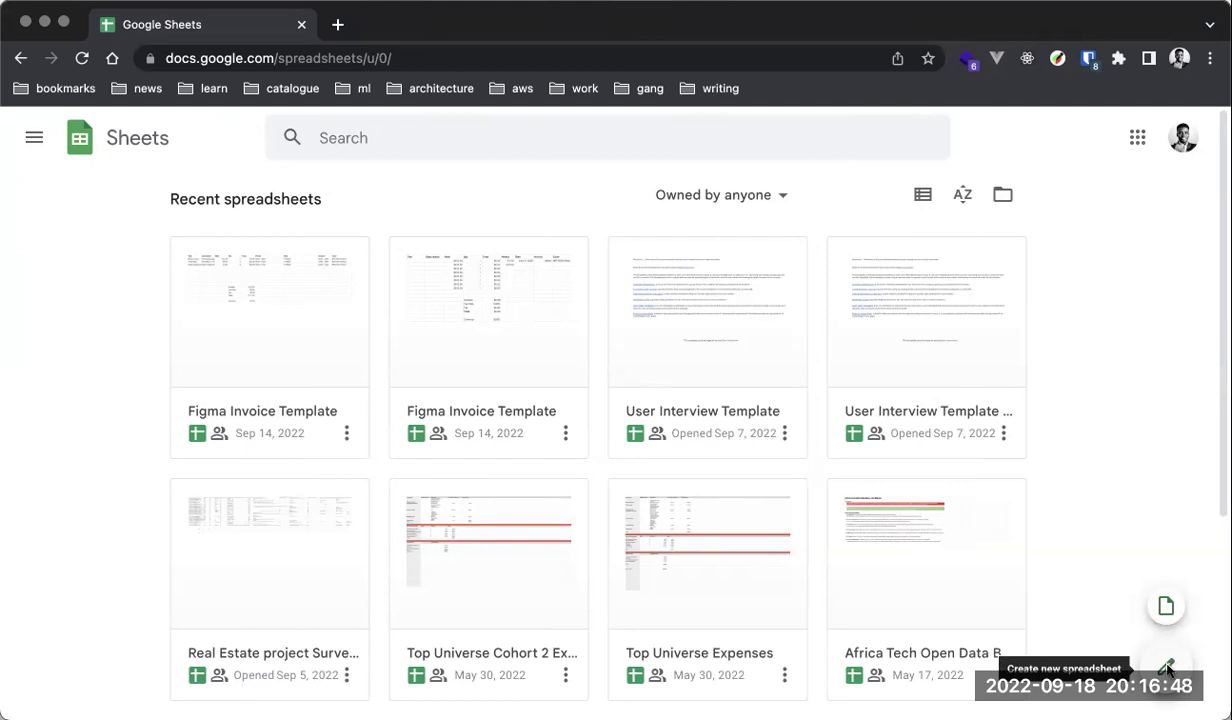
left_click(1165, 606)
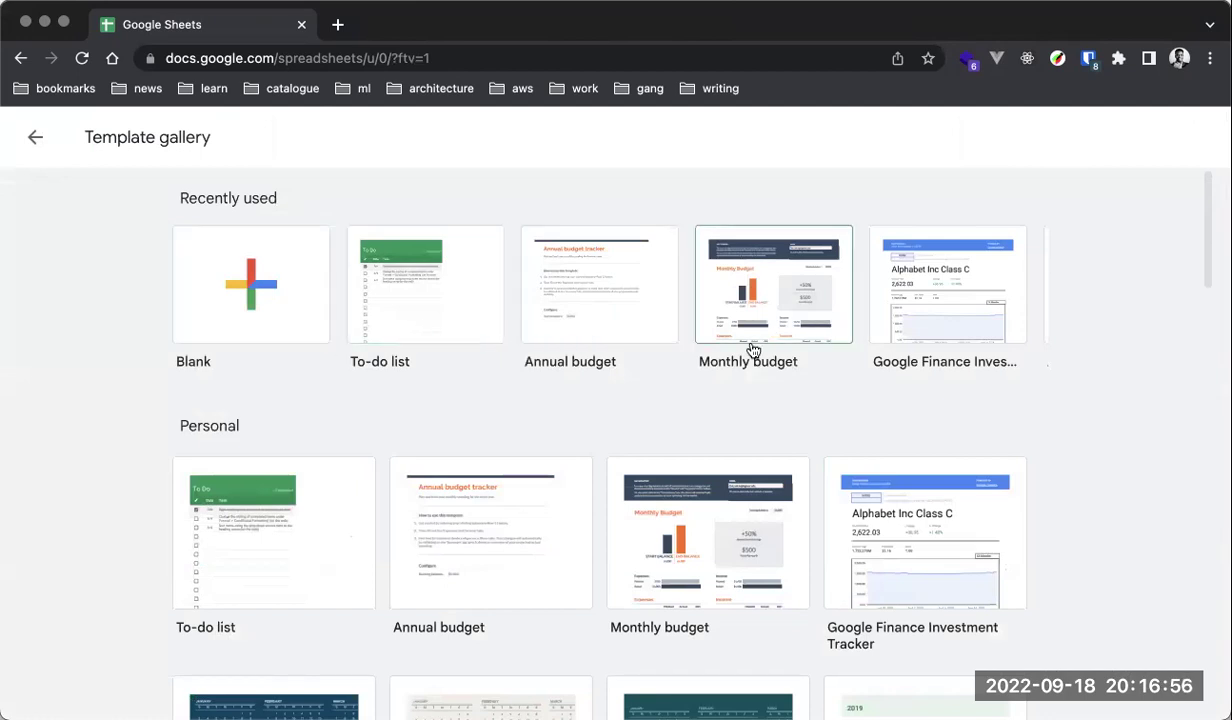
scroll(752, 350, "down", 3)
scroll(752, 350, "down", 5)
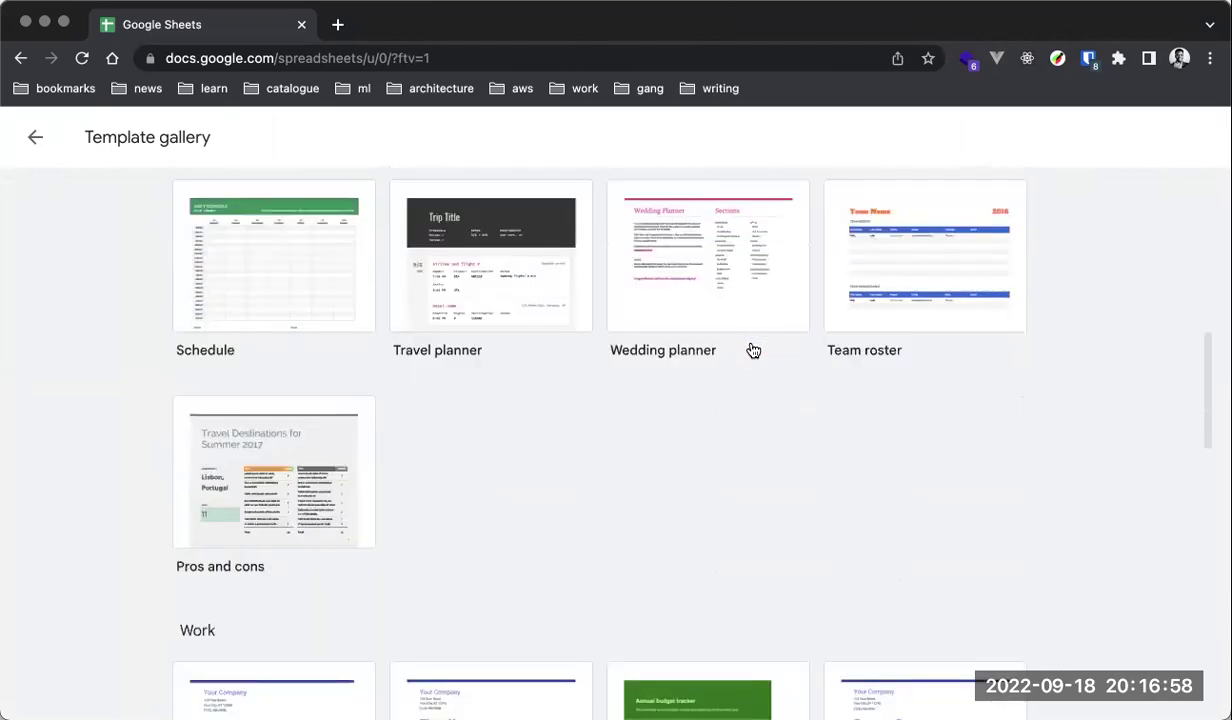
scroll(866, 445, "down", 3)
scroll(866, 445, "down", 6)
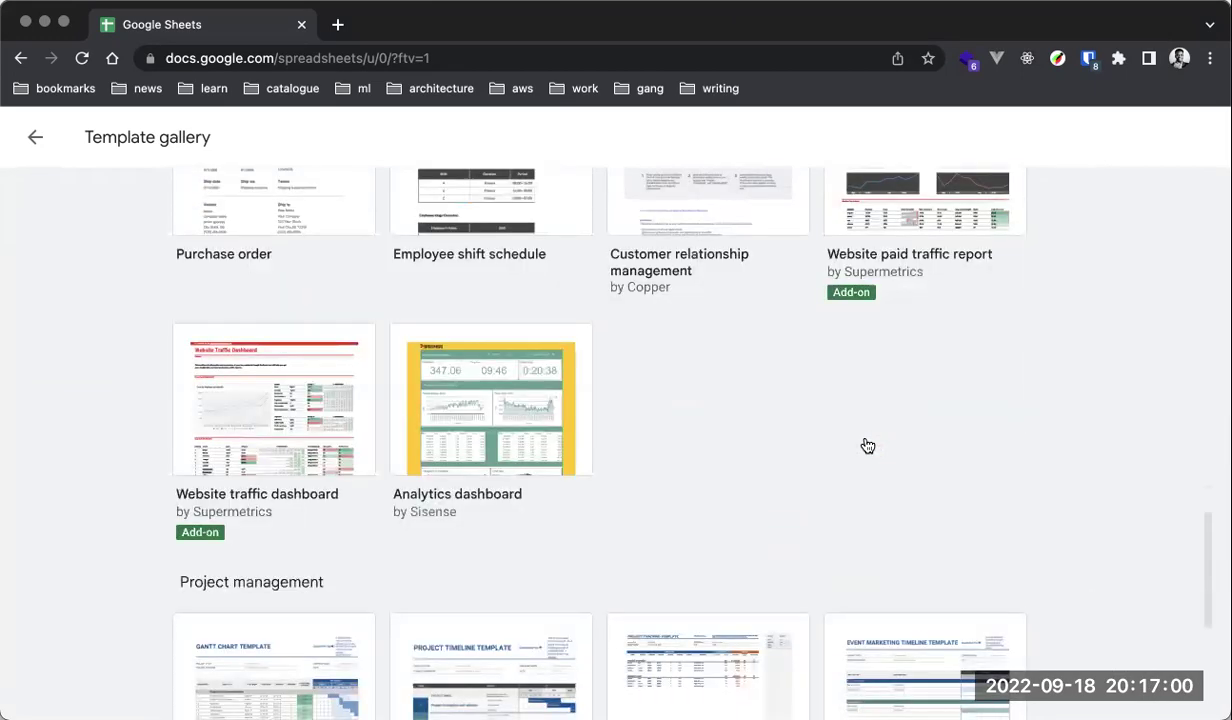
scroll(866, 450, "up", 6)
scroll(866, 450, "up", 15)
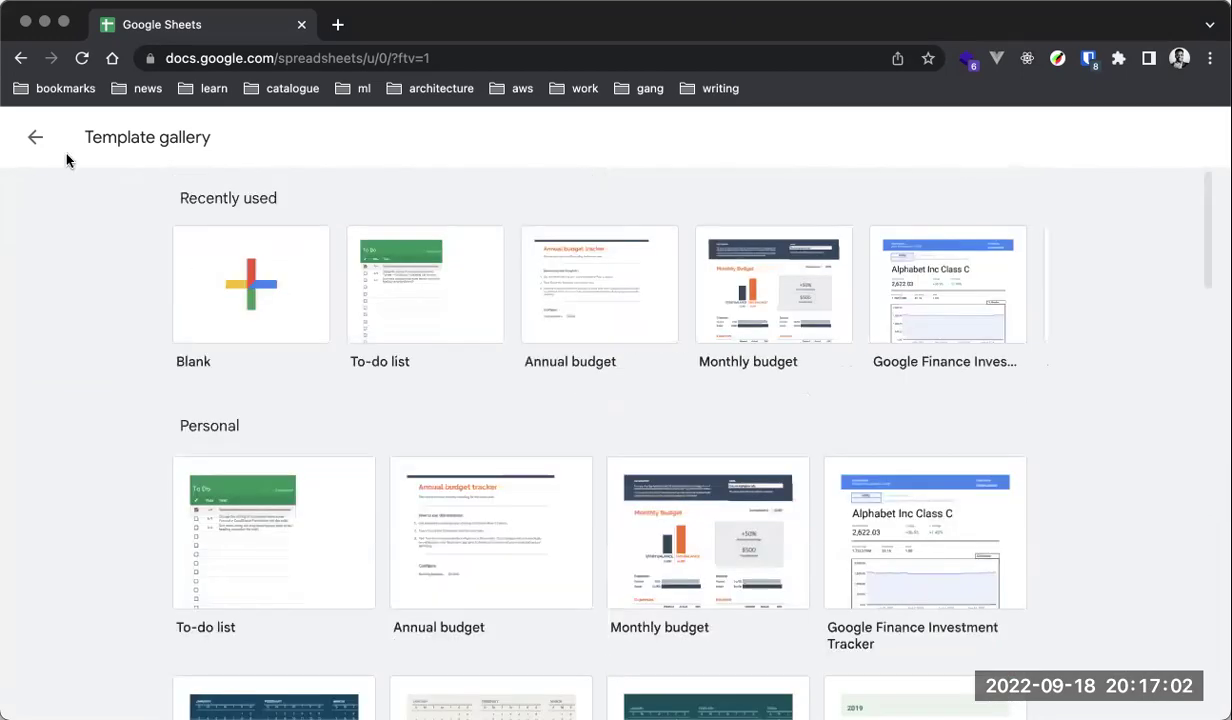
left_click(38, 142)
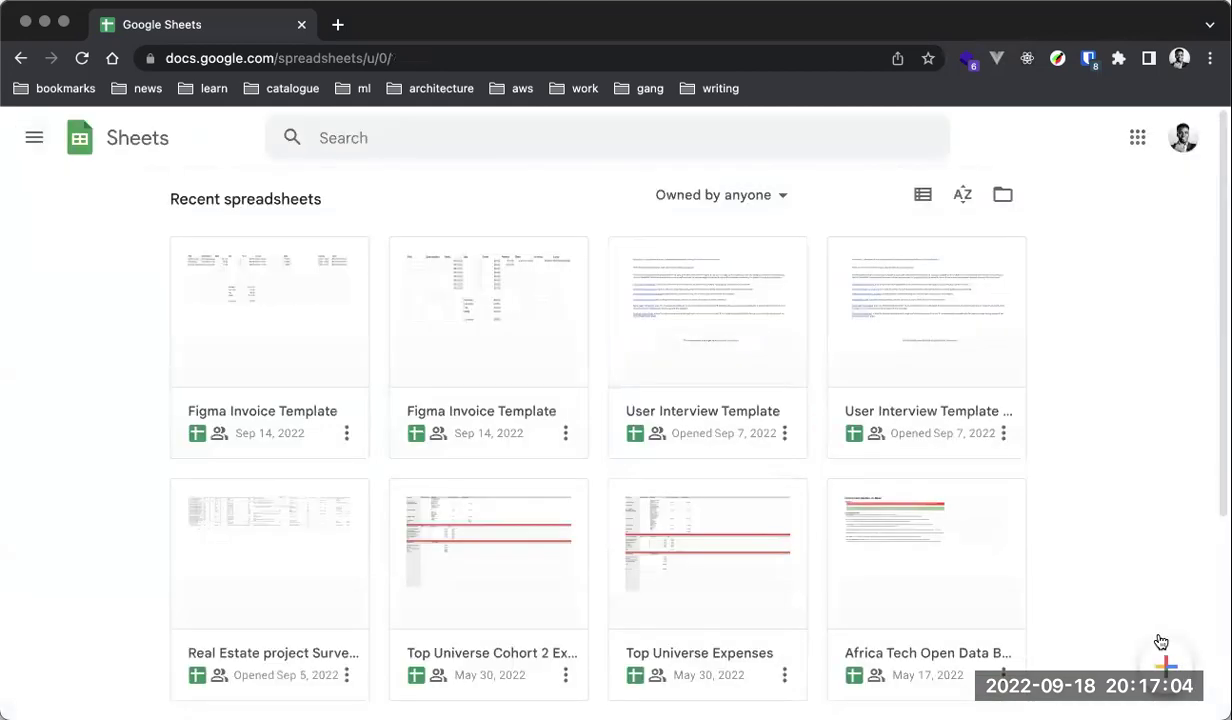
Create a blank spreadsheet and title it 'Top Universe Example Spreadsheet'.
left_click(1172, 672)
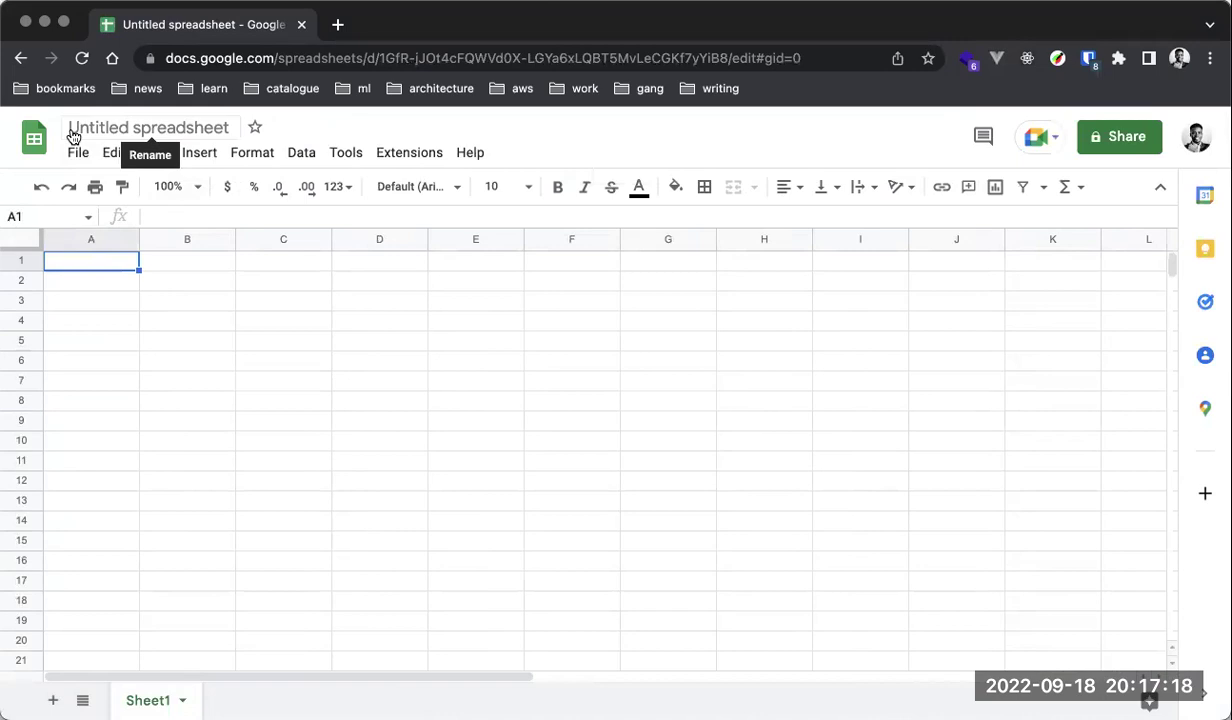
left_click(71, 131)
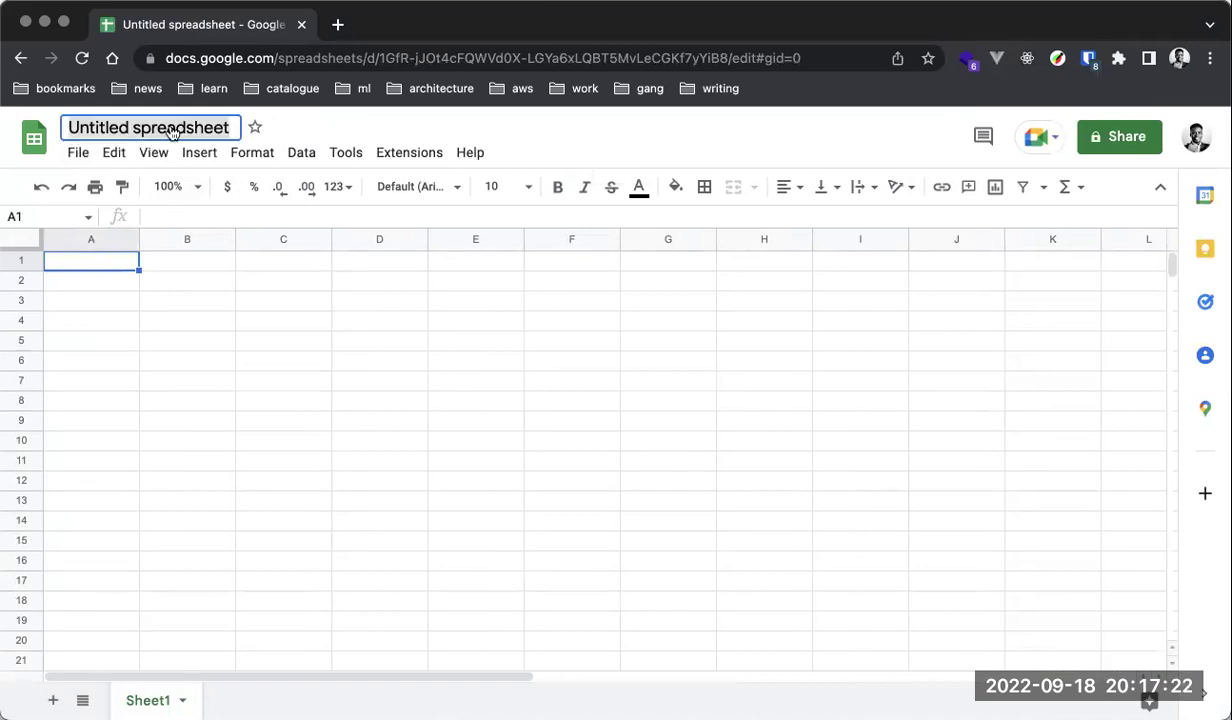
type("Top Univers")
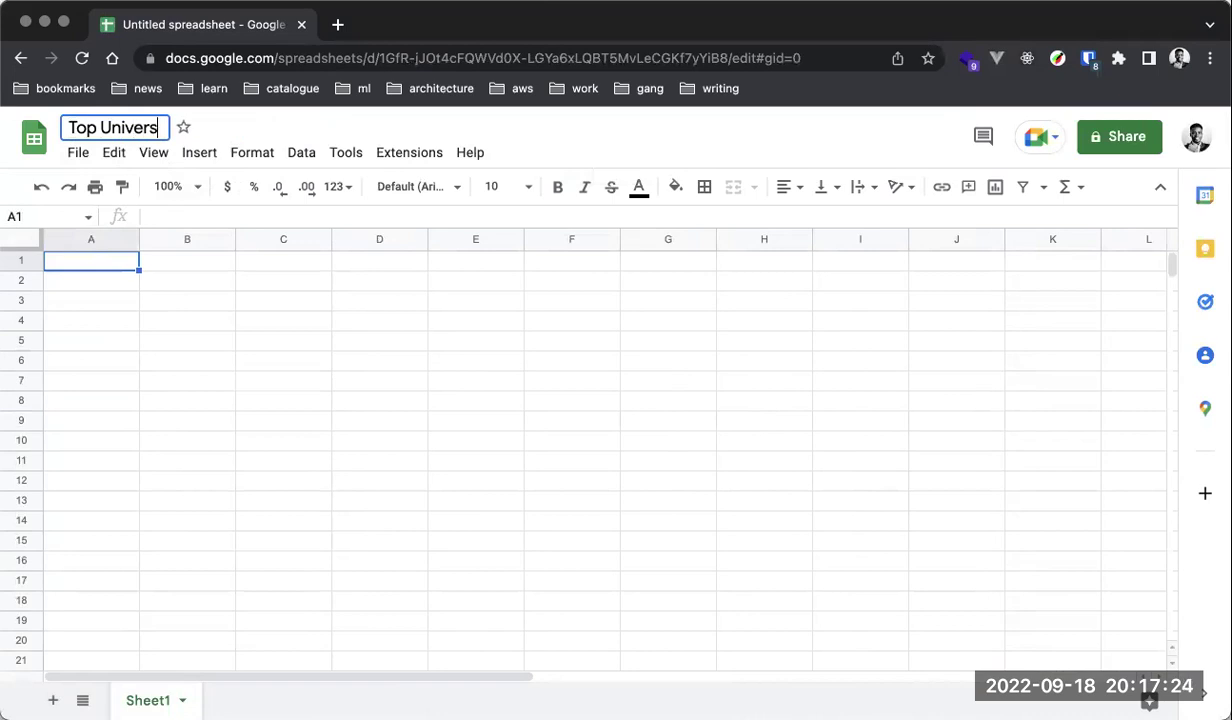
type("e Exa")
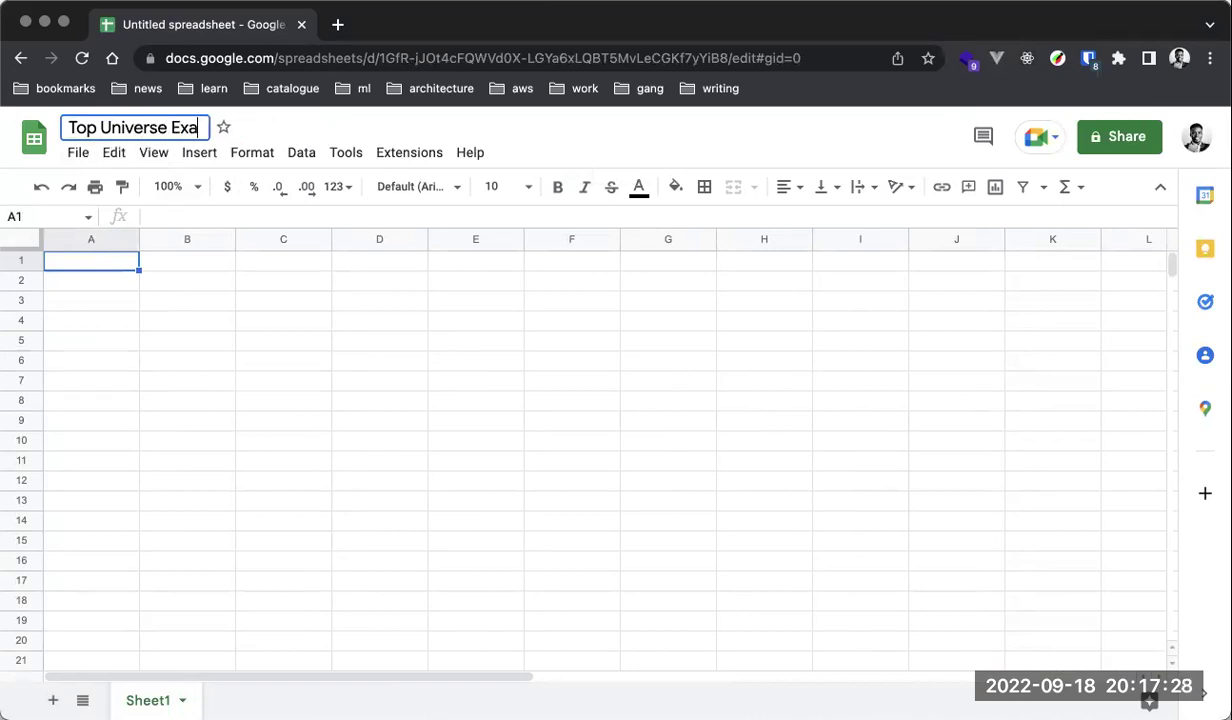
type("mple Spreasdsheet")
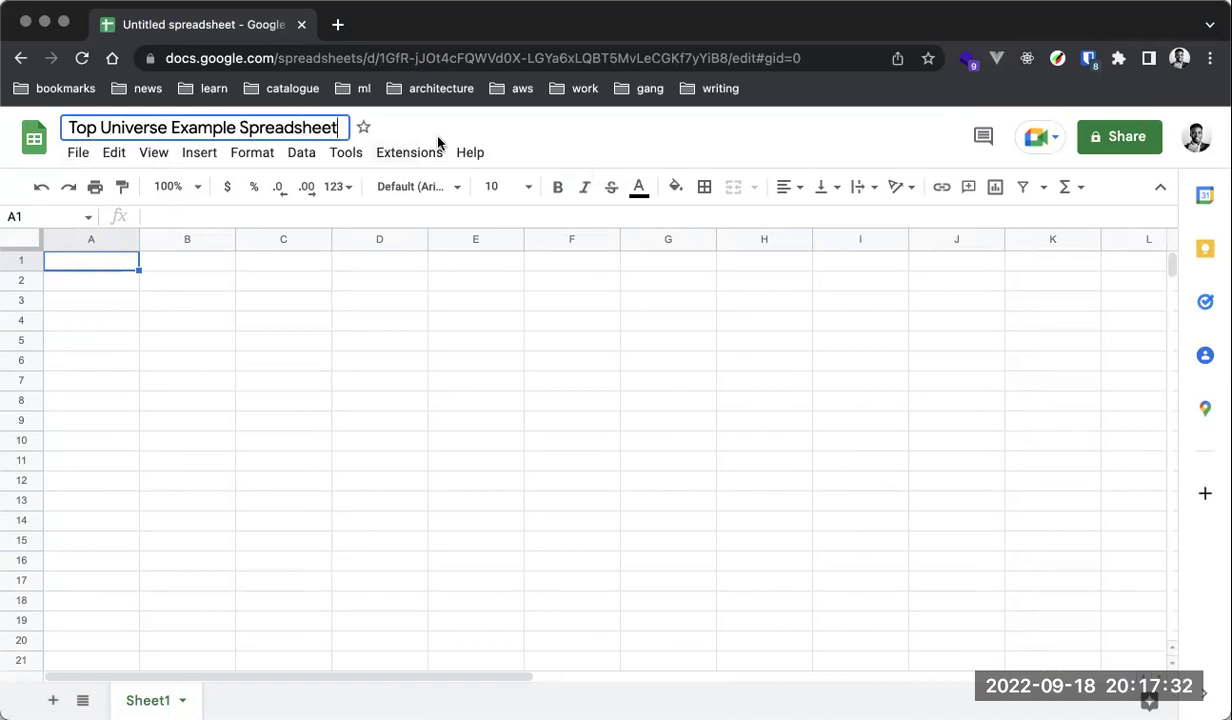
key("Return")
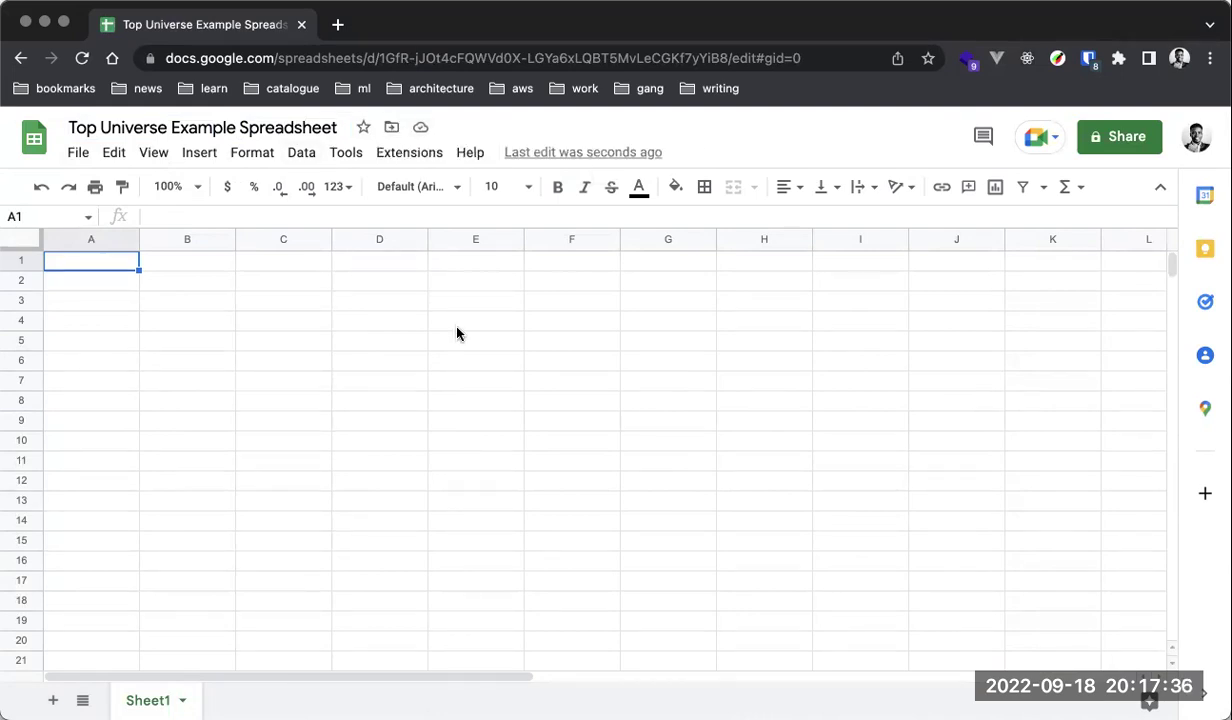
left_click(80, 154)
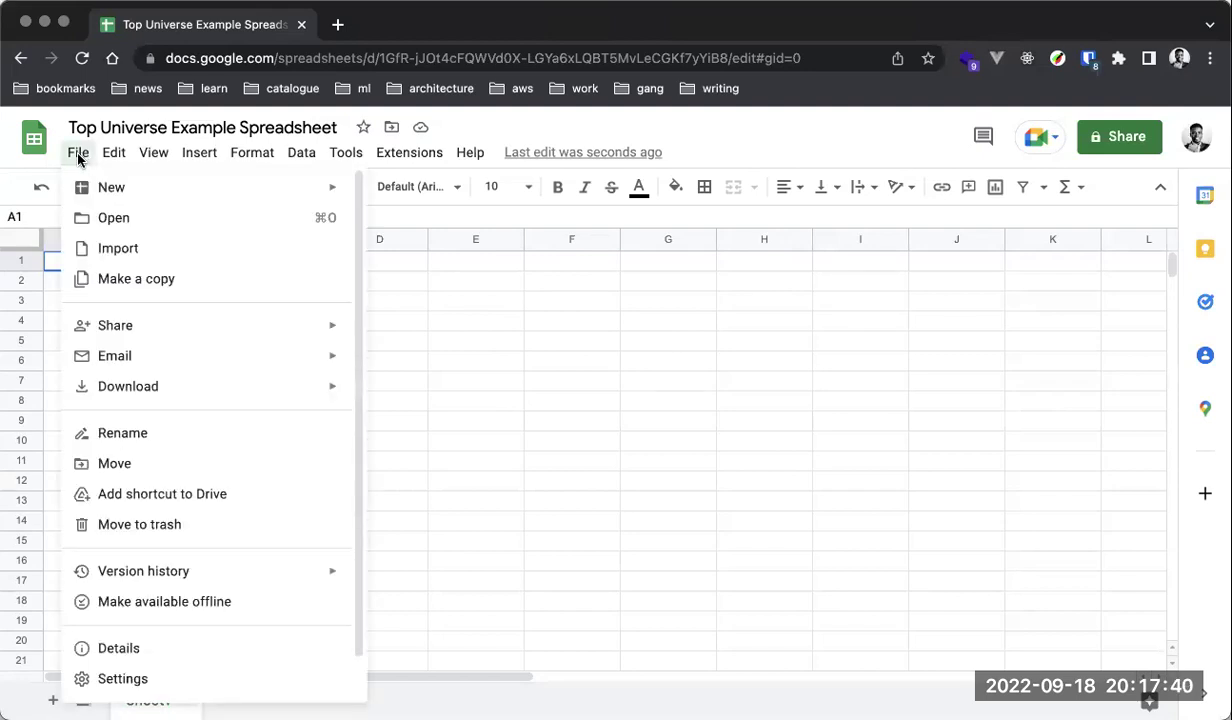
Dismiss the open menu and select cell A1 on the empty Sheet1.
mouse_move(114, 152)
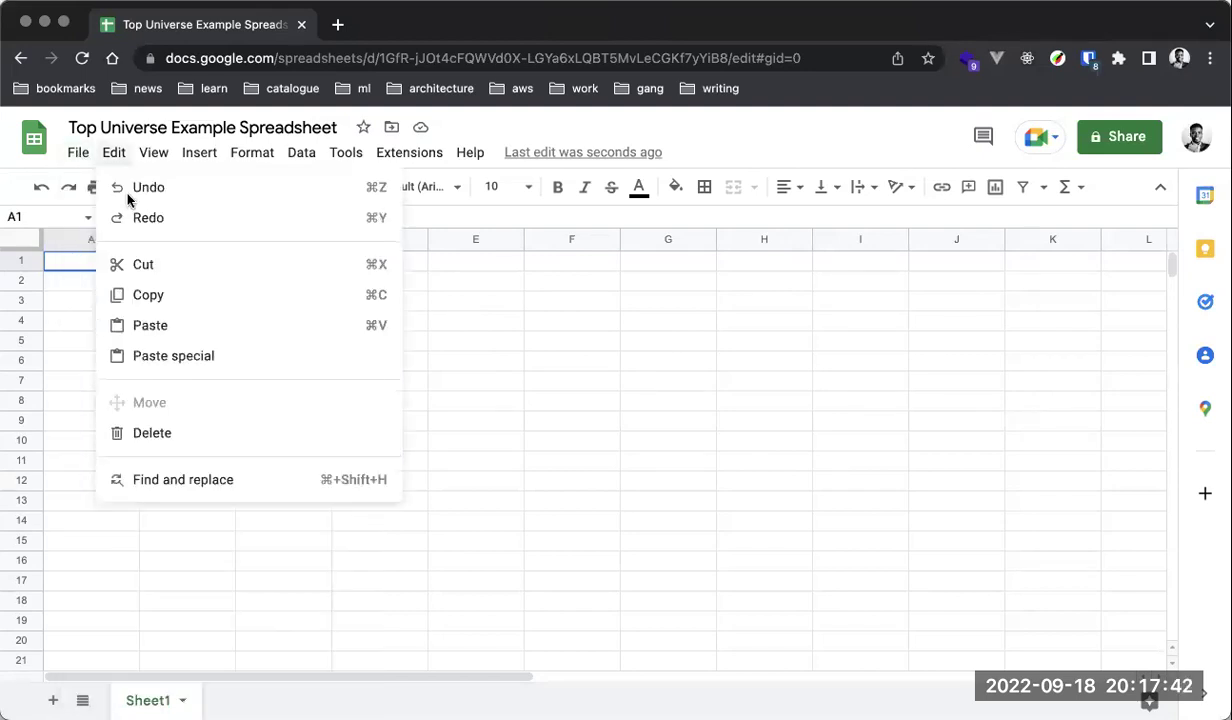
left_click(764, 382)
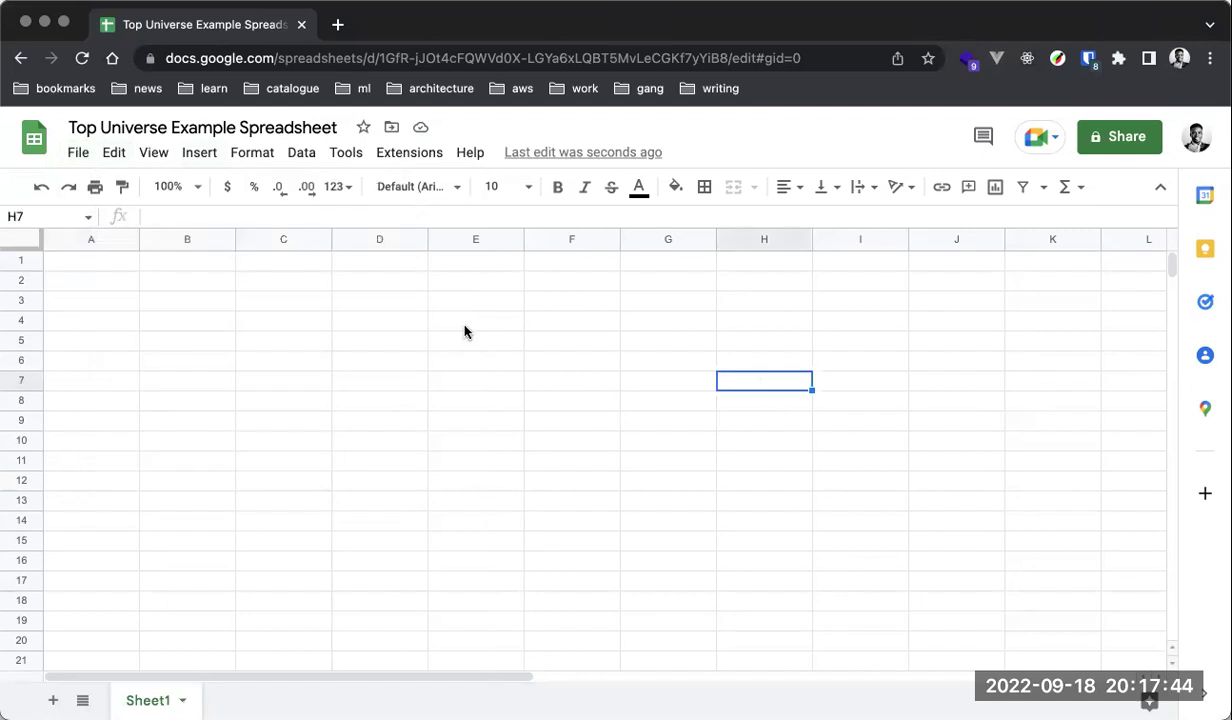
left_click(461, 328)
left_click(97, 262)
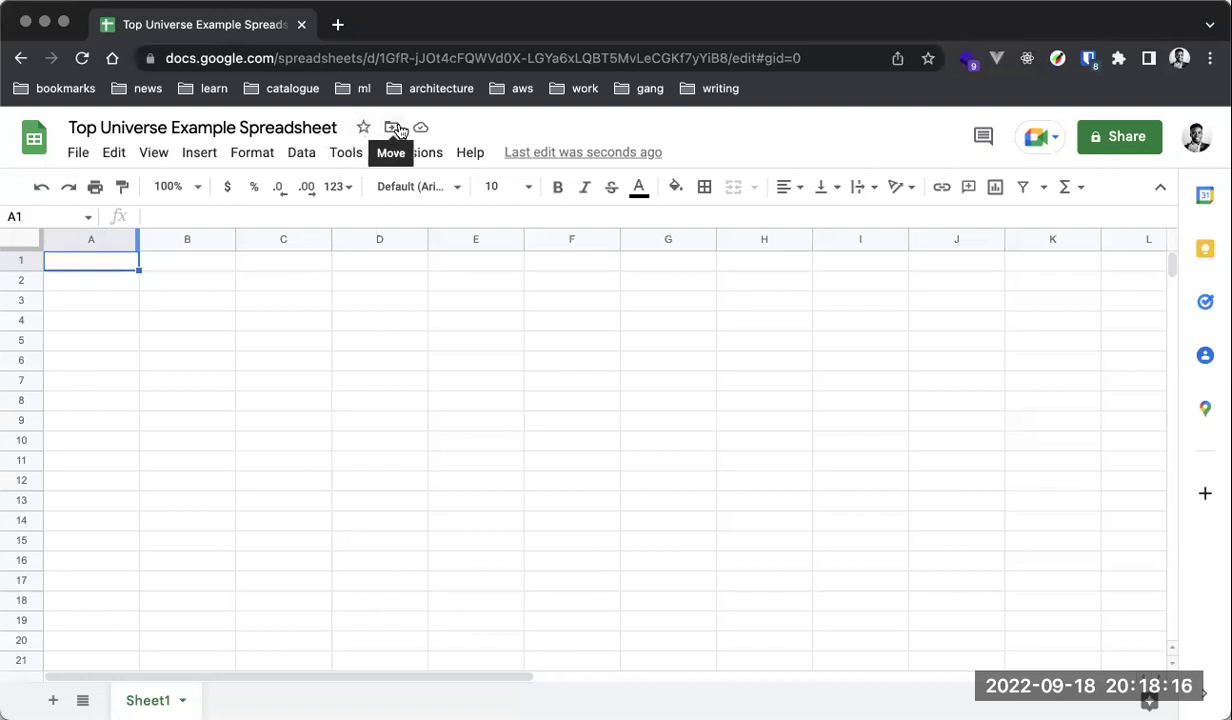
Star the spreadsheet, then browse the My Drive folder list and close it without moving the file.
left_click(366, 129)
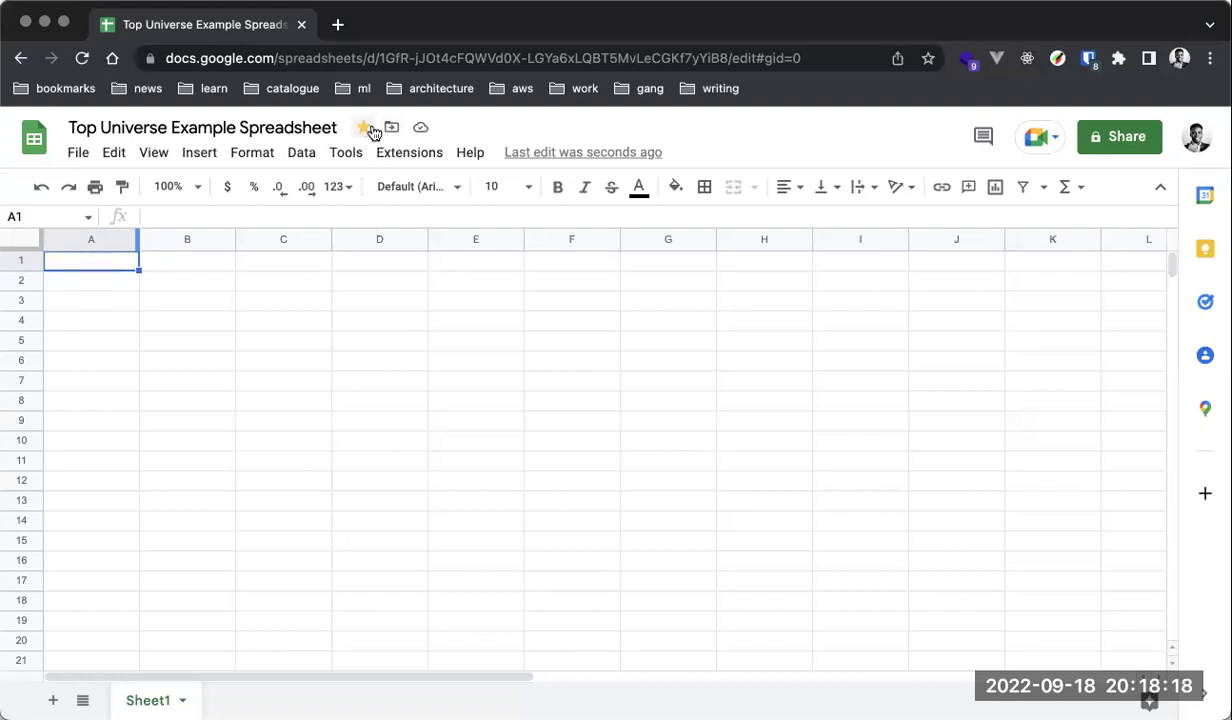
left_click(390, 128)
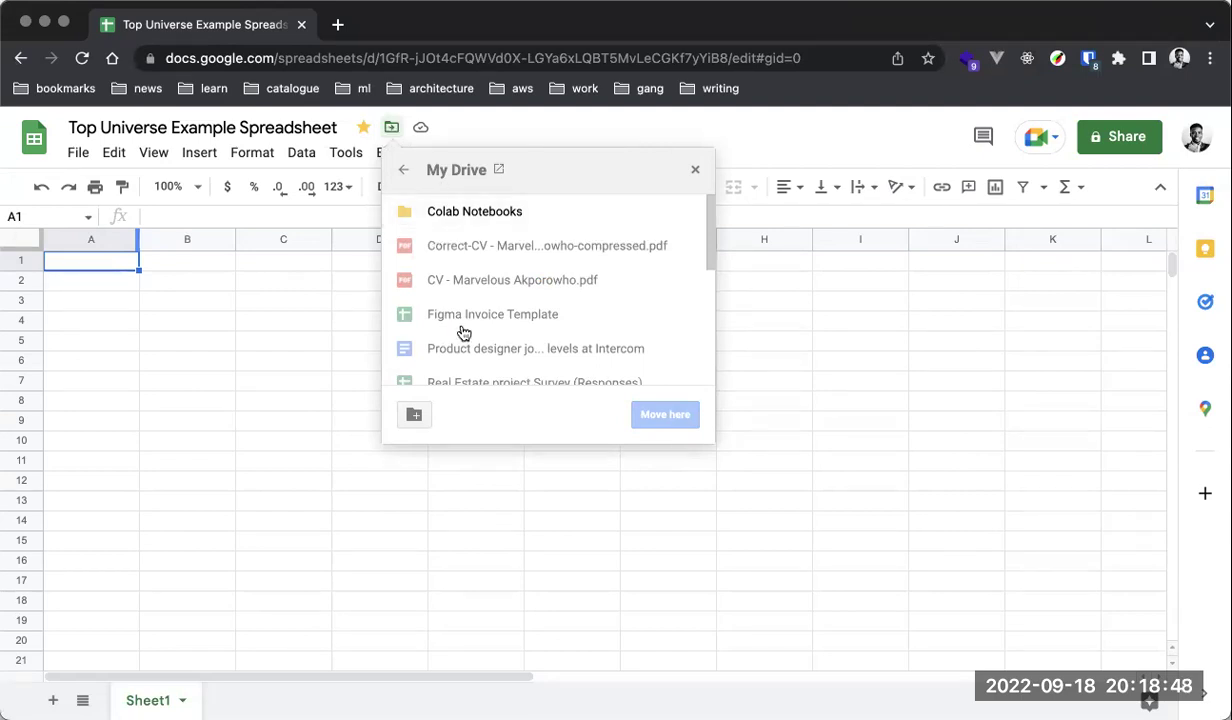
scroll(462, 330, "down", 3)
scroll(460, 328, "up", 3)
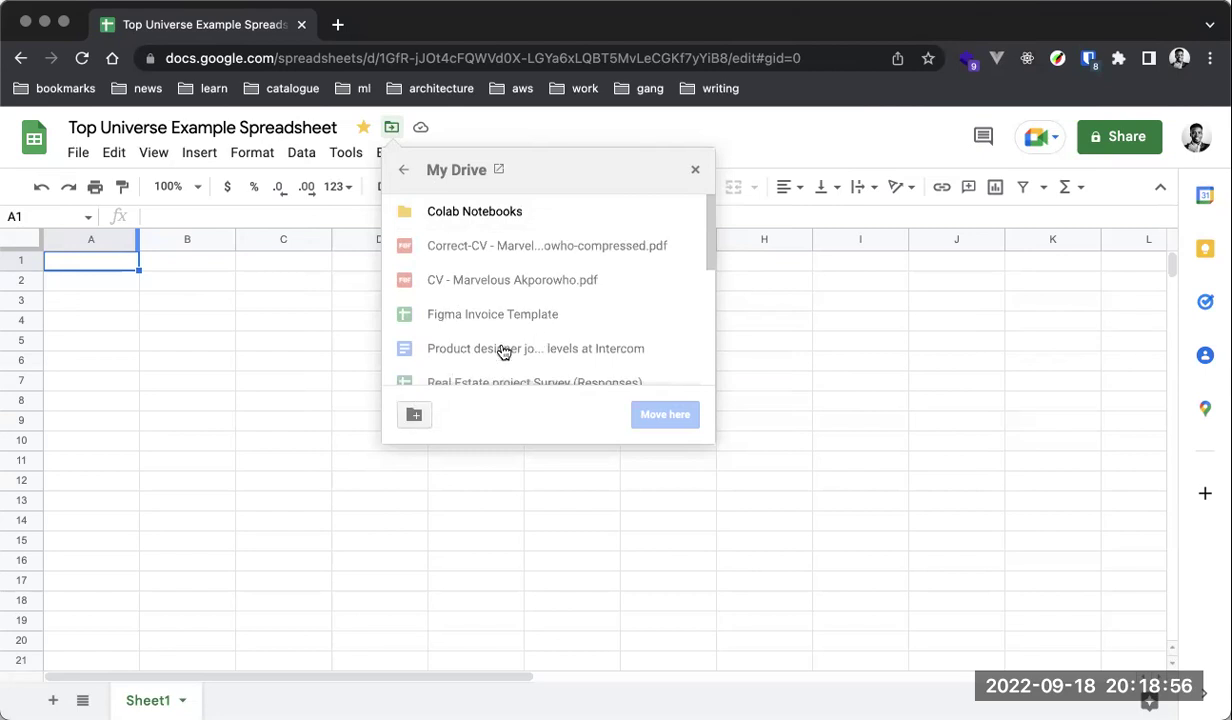
scroll(530, 337, "down", 1)
scroll(530, 337, "down", 10)
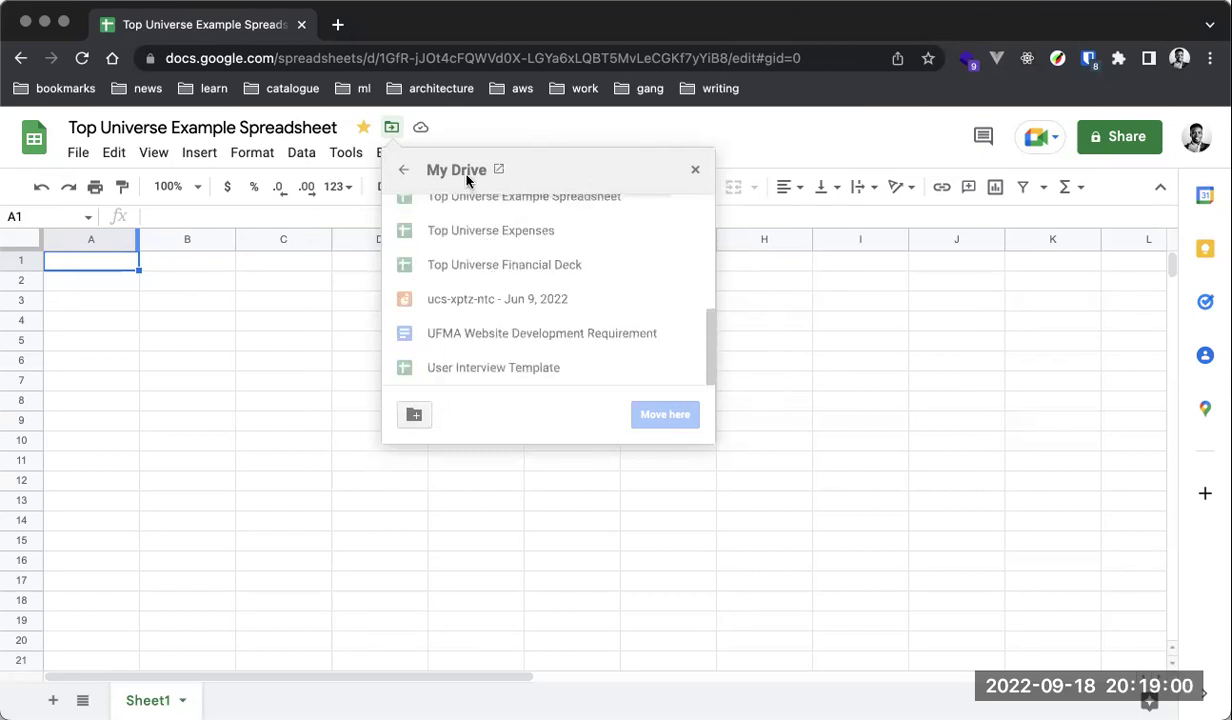
left_click(695, 172)
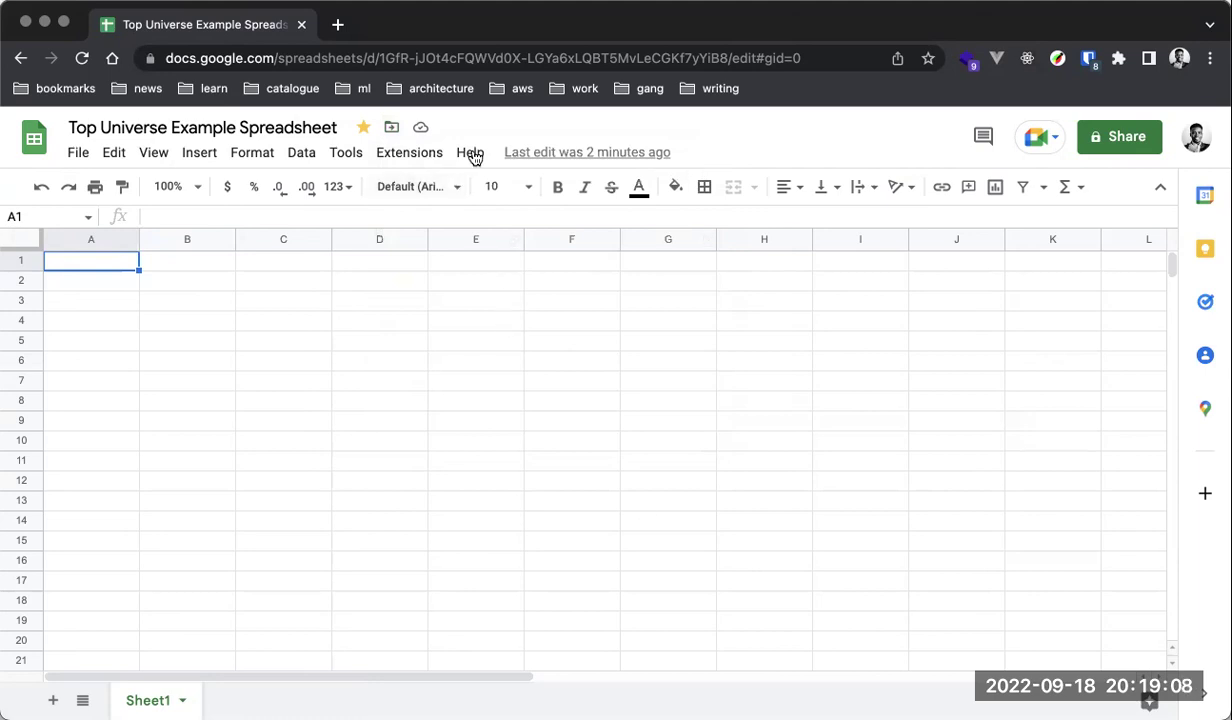
left_click(422, 131)
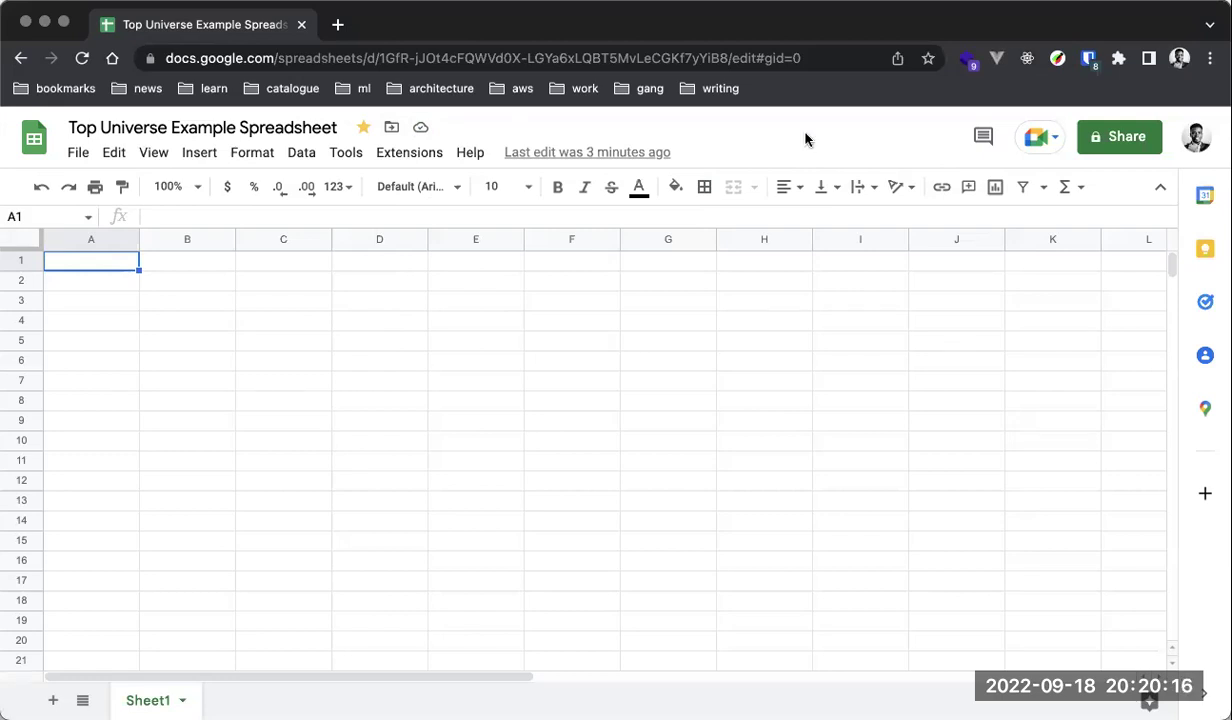
left_click(512, 155)
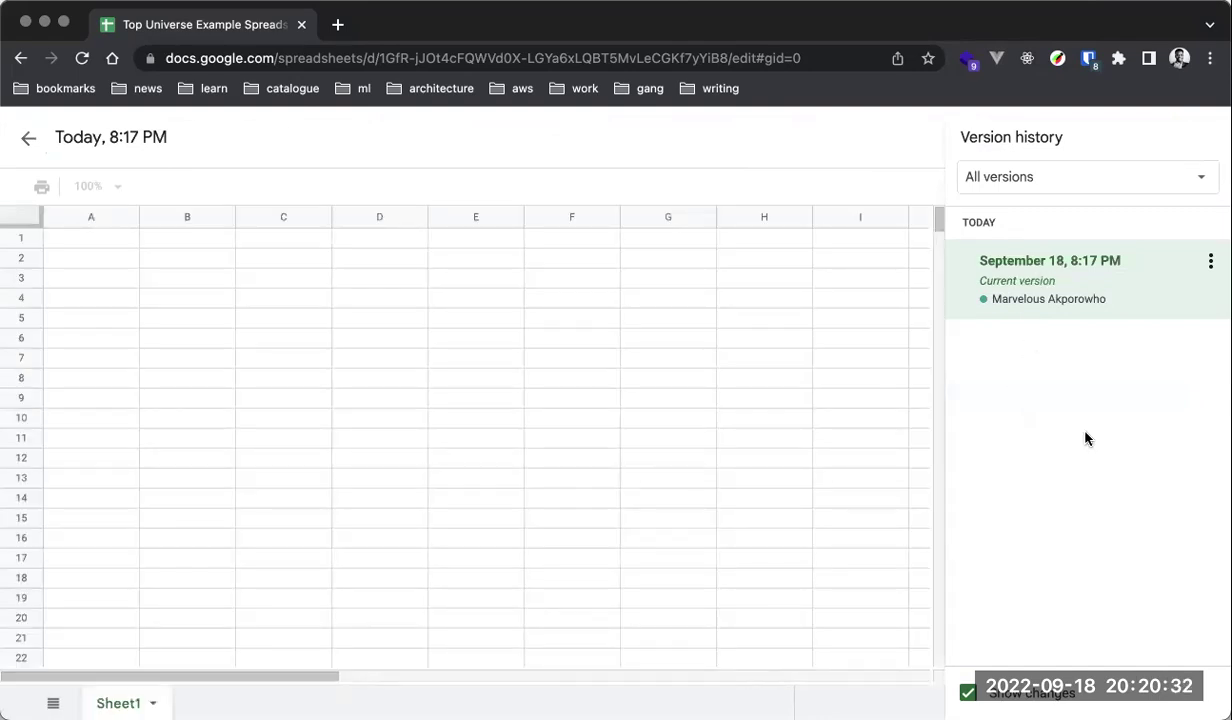
key("super+bracketleft")
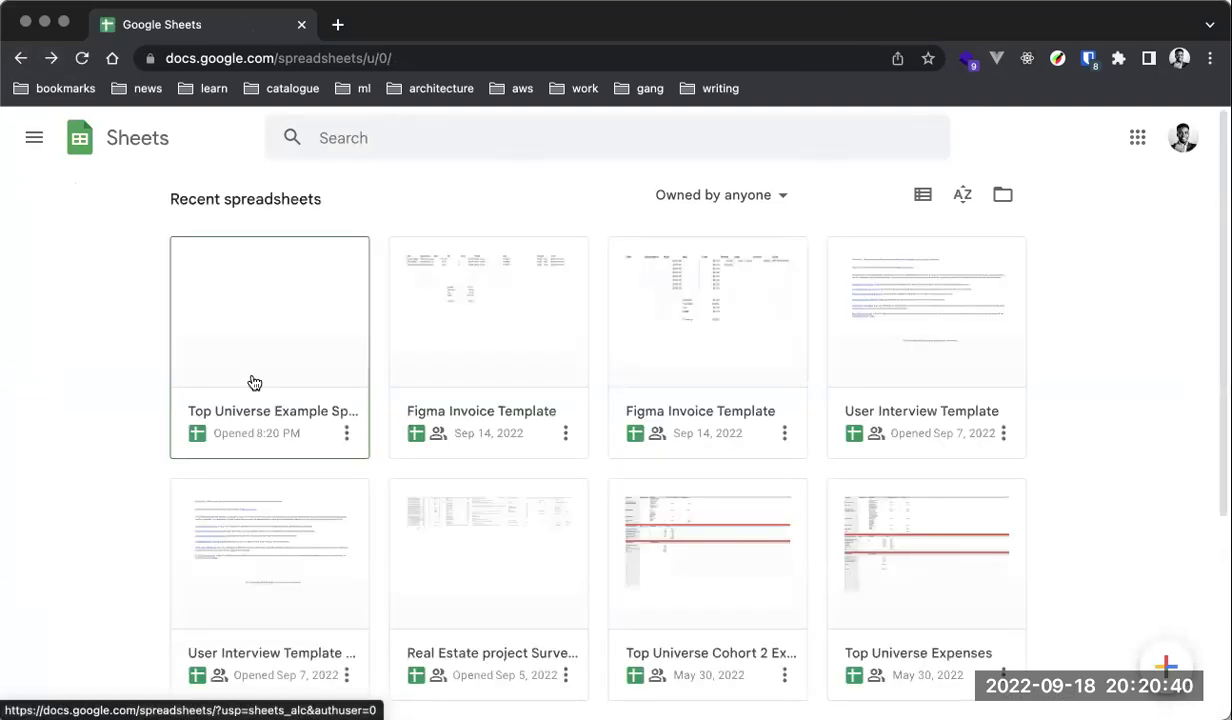
left_click(246, 309)
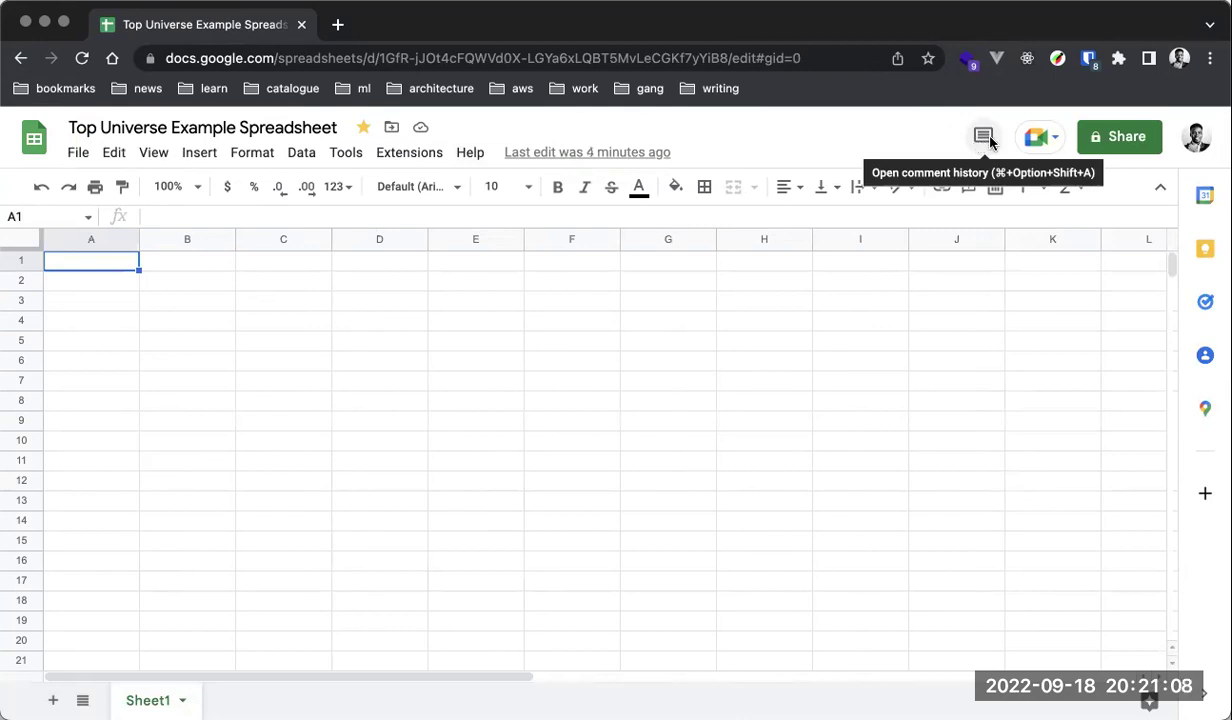
Set General access to Anyone with the link as Viewer and close the sharing dialog.
left_click(1050, 145)
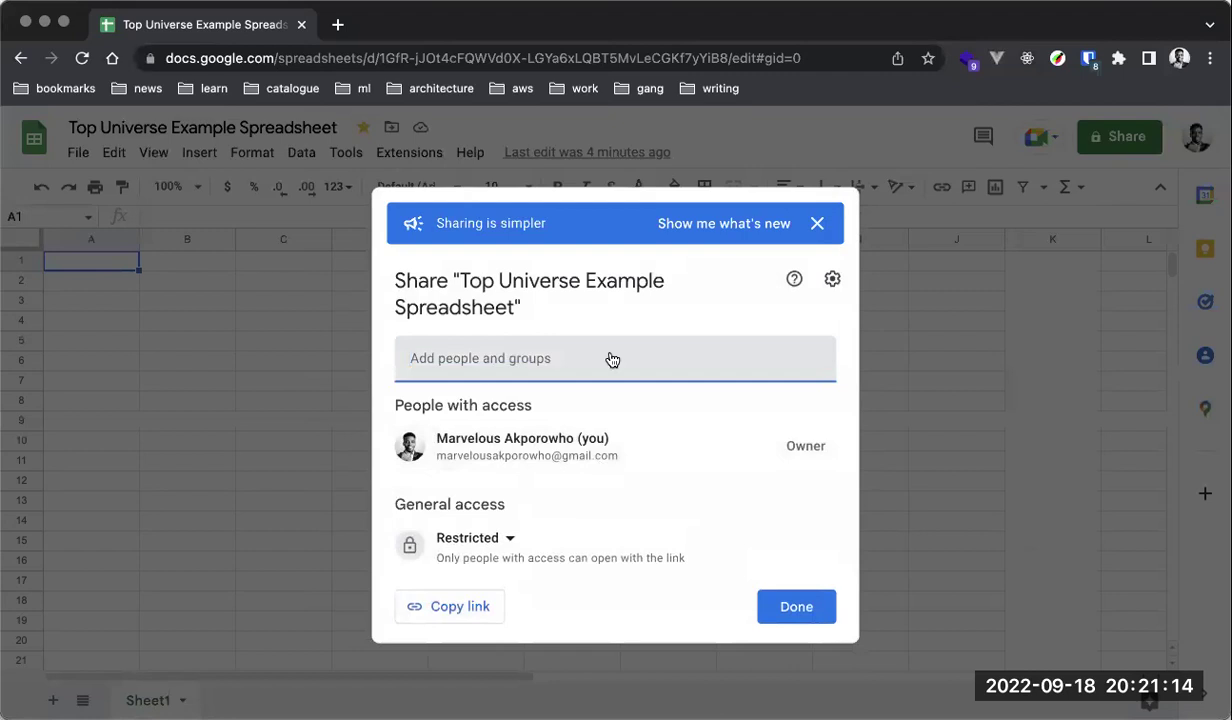
type("Amaka")
left_click(670, 316)
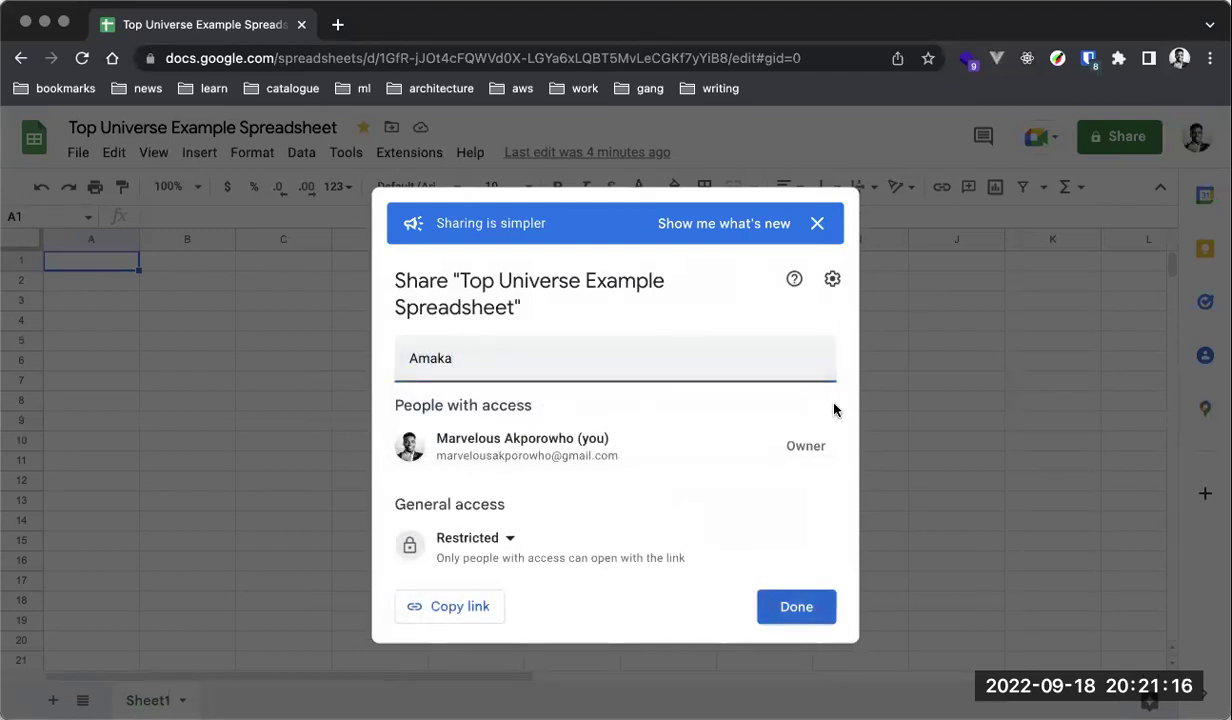
left_click(513, 532)
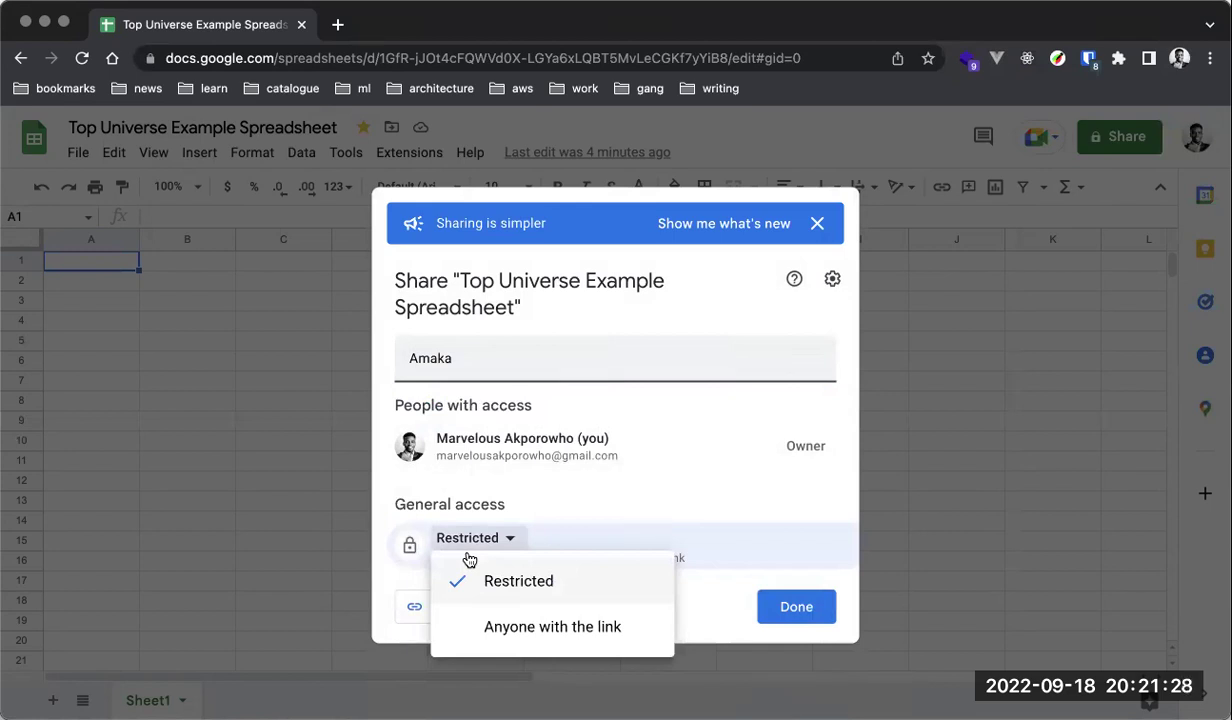
left_click(579, 626)
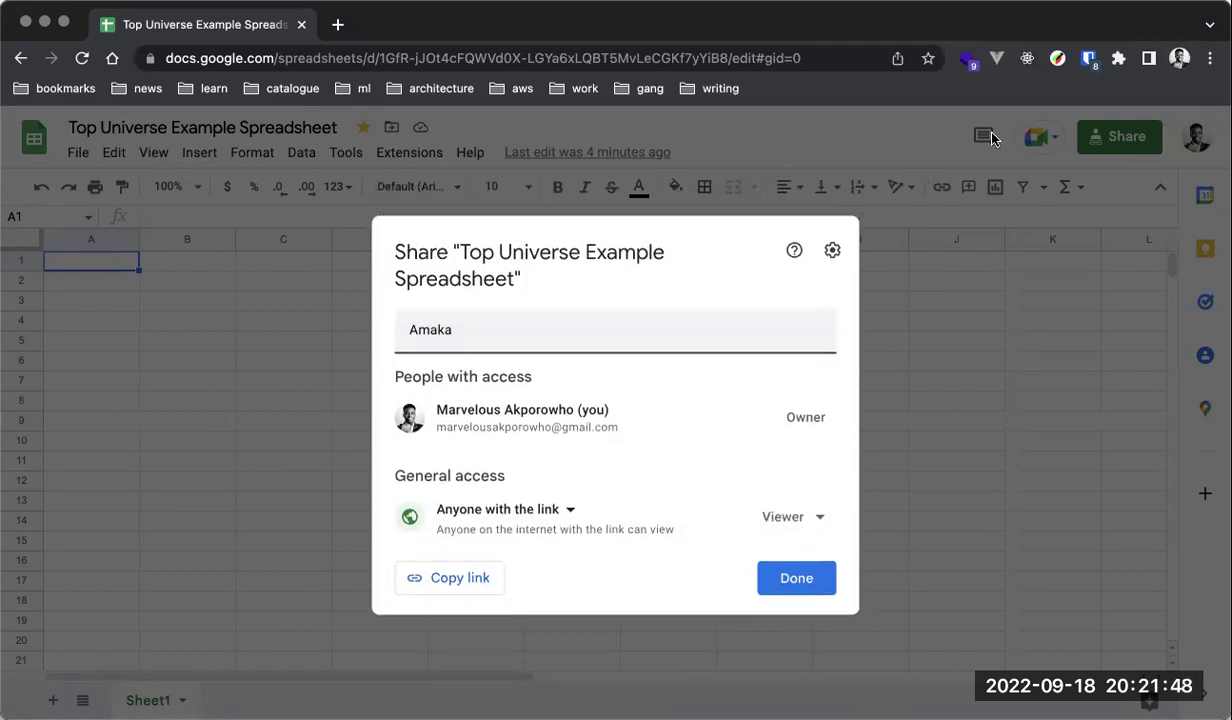
left_click(940, 355)
Open the comments panel, cancel a new comment on A1, and hide the panel.
left_click(986, 142)
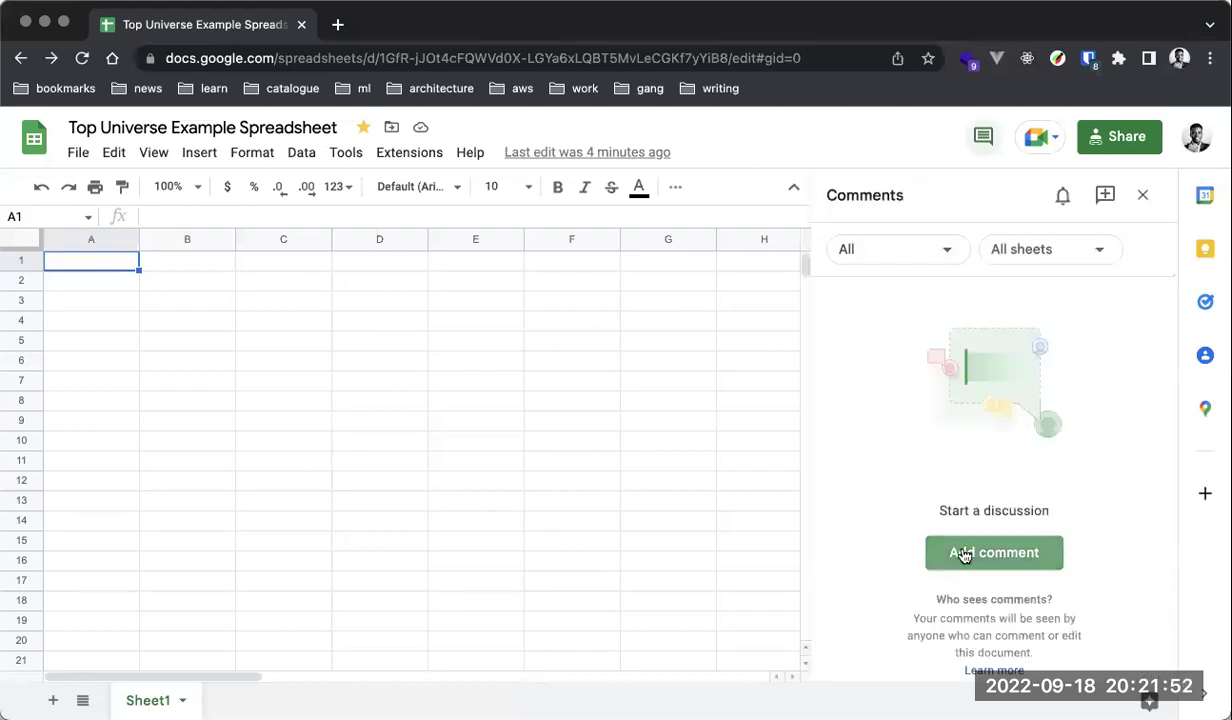
left_click(963, 555)
key("Escape")
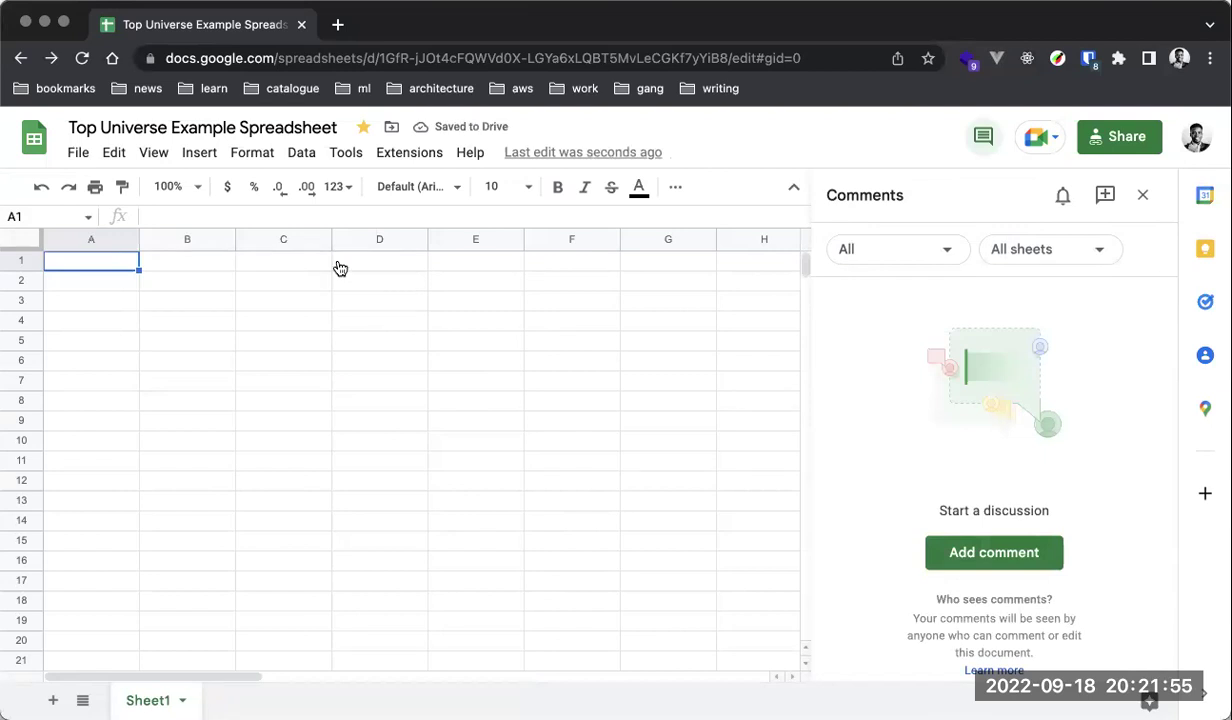
left_click(1143, 195)
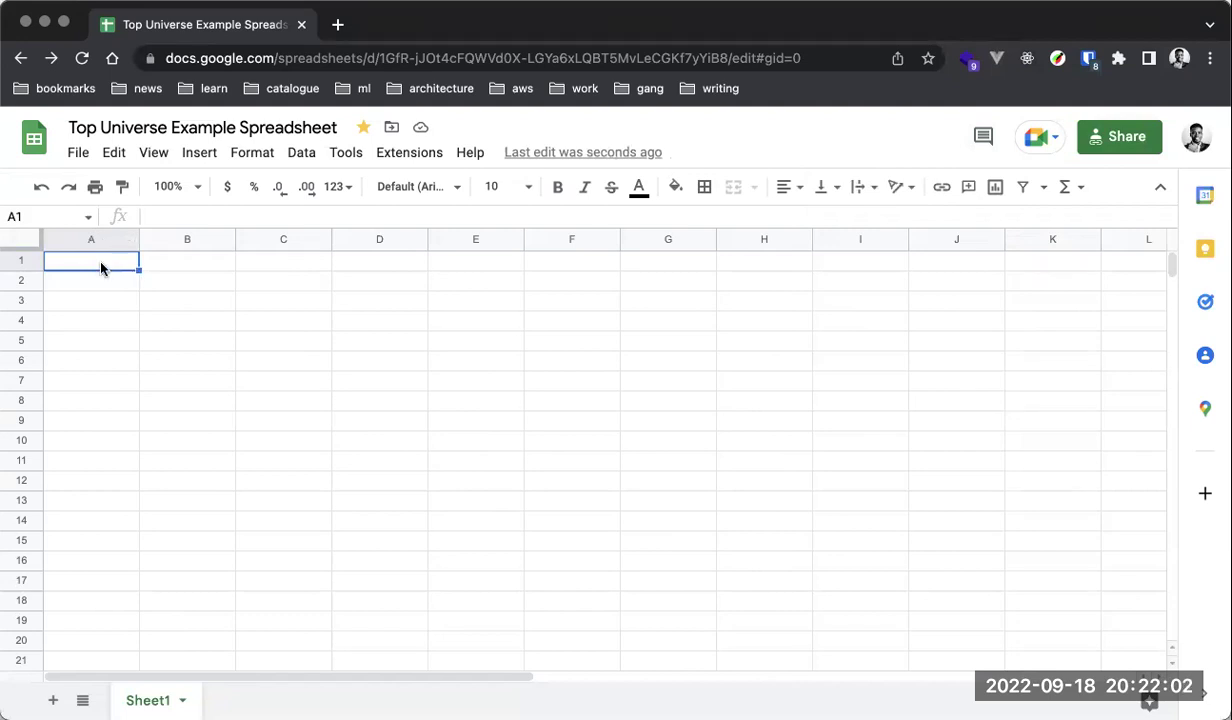
Enter 5, 6, 7, 8 and 9 into cells A1 through A5.
type("5")
key("Return")
type("6")
key("Return")
type("7")
key("Return")
type("8")
key("Return")
type("9")
key("Return")
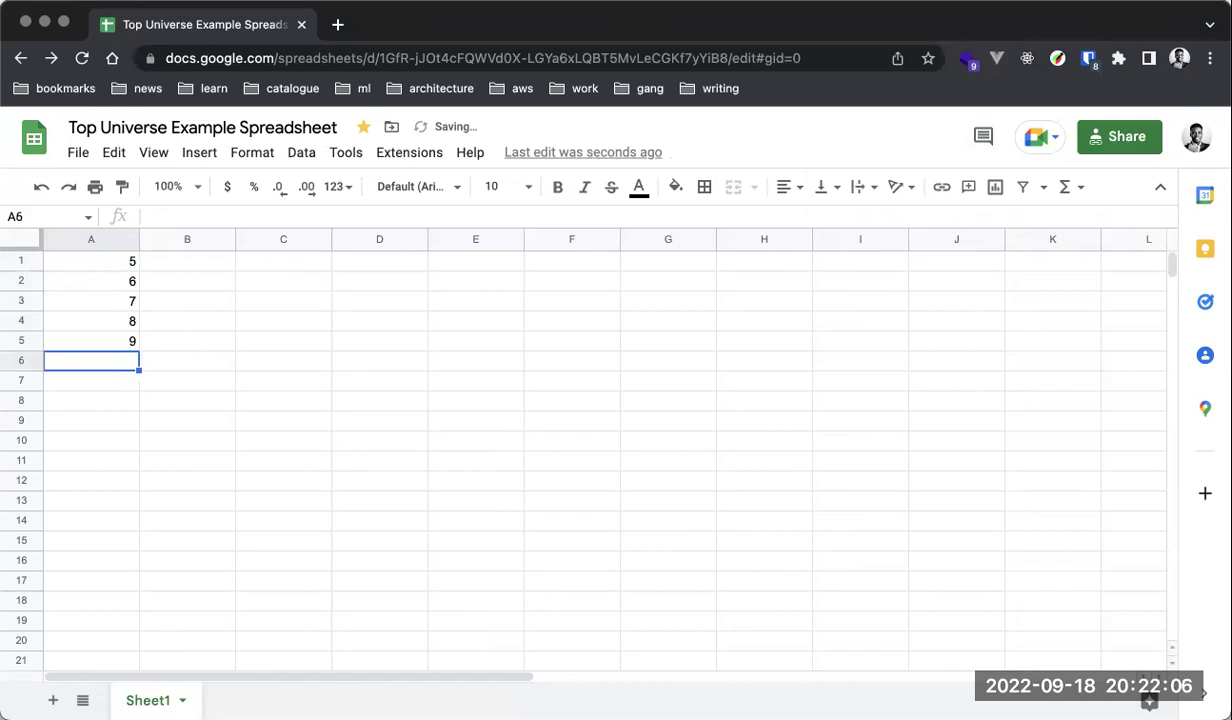
Total them in A6 with =SUM(A1:A5), giving 35.
type("=")
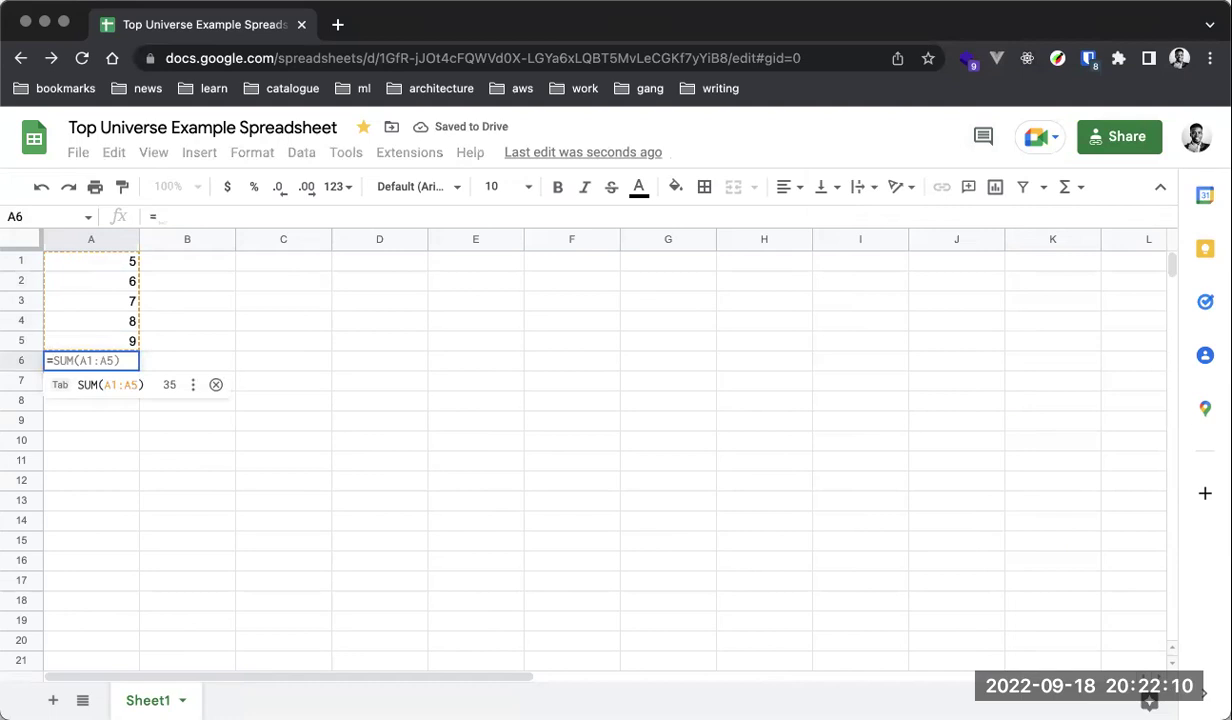
type("sum(")
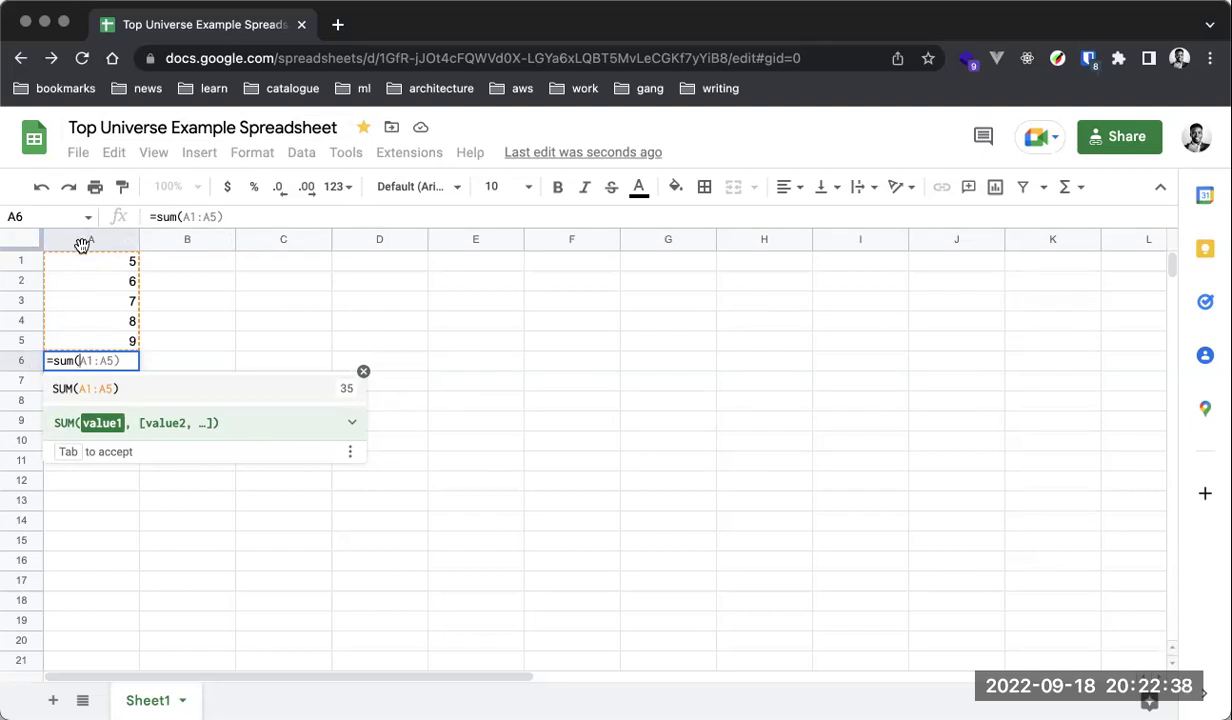
type("a")
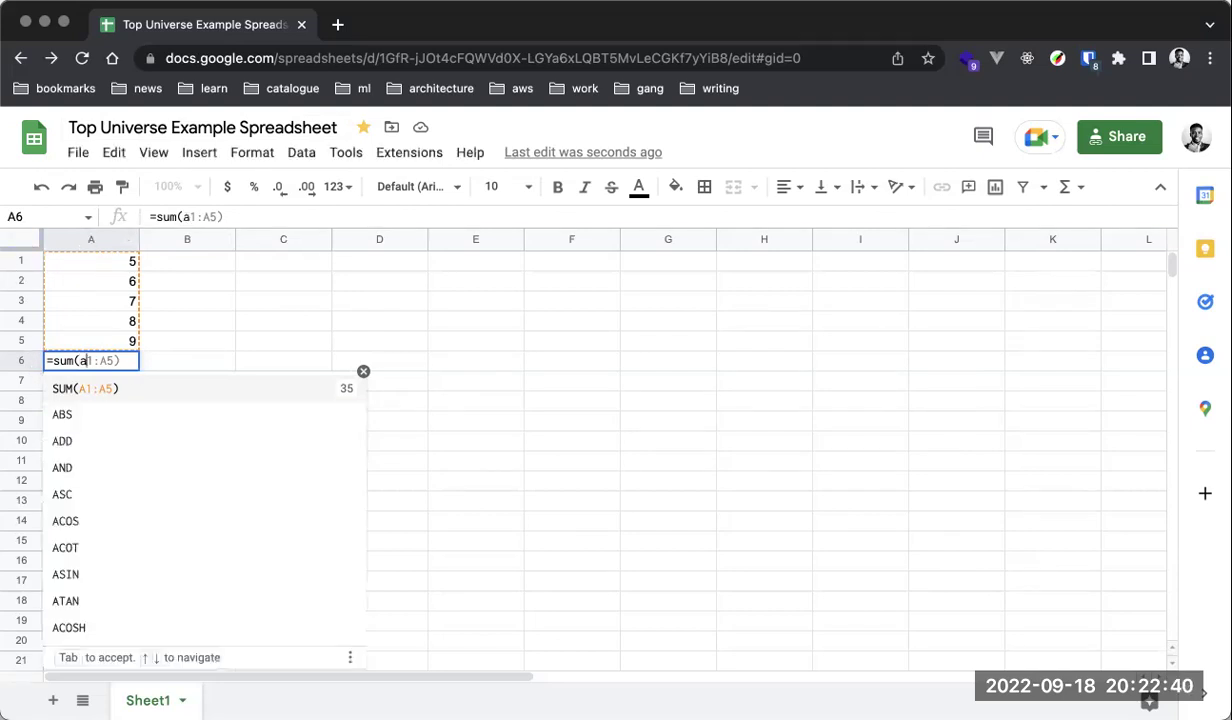
type("1:a5")
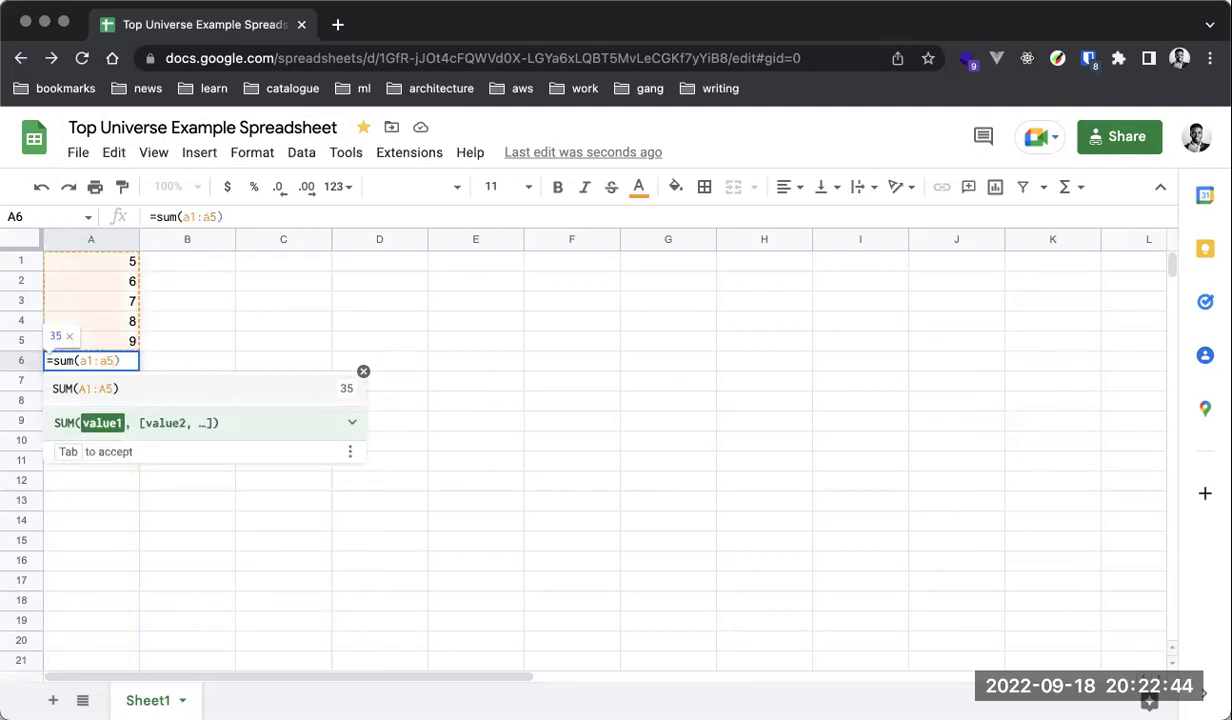
key("Return")
left_click(130, 363)
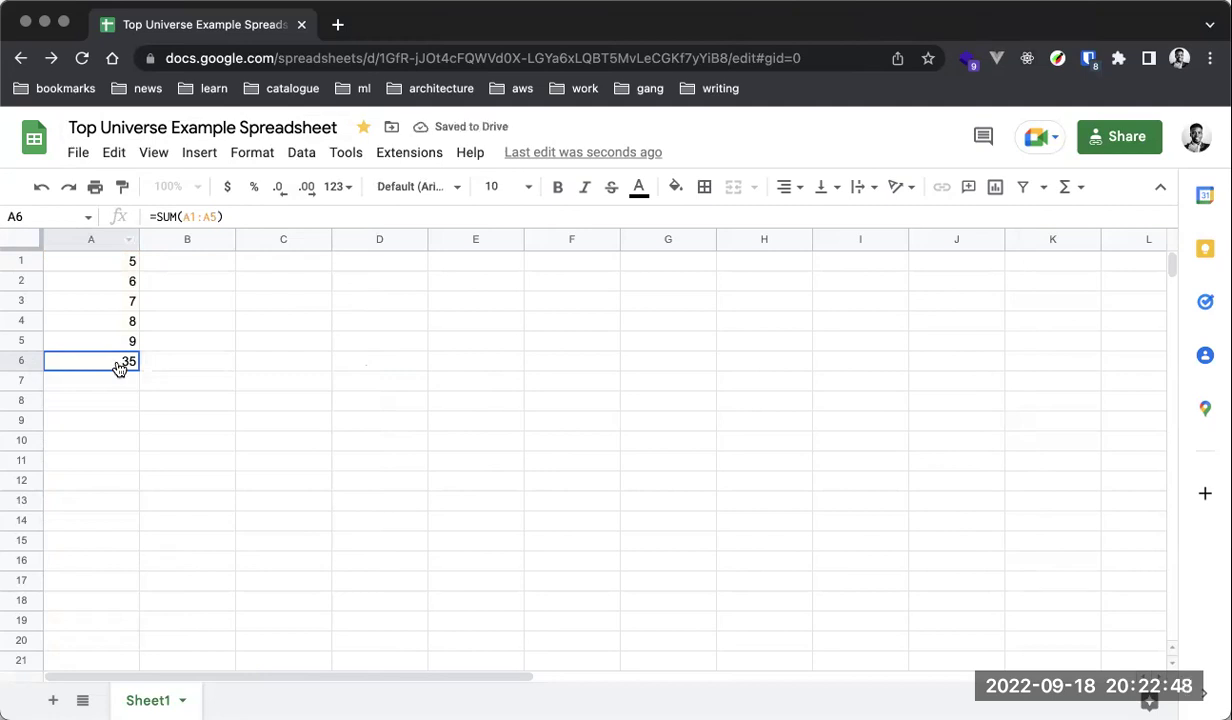
left_click(983, 137)
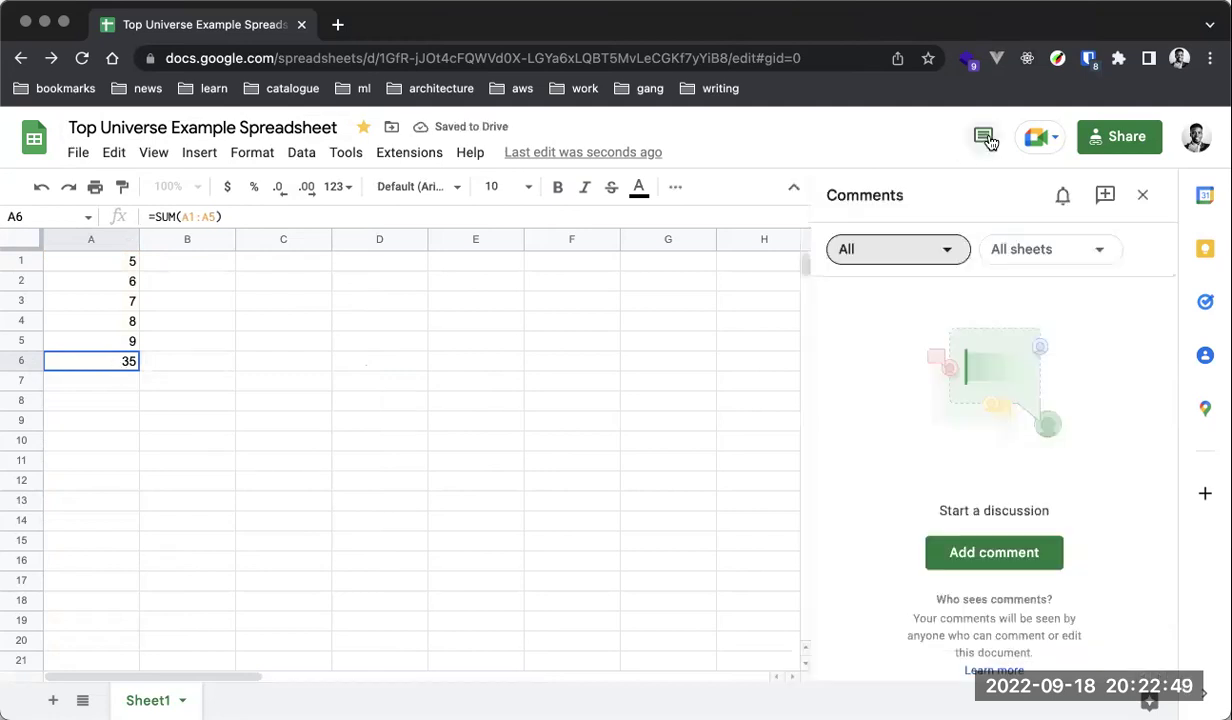
Comment on A6: 'This should be the average and not the syum'.
left_click(1006, 566)
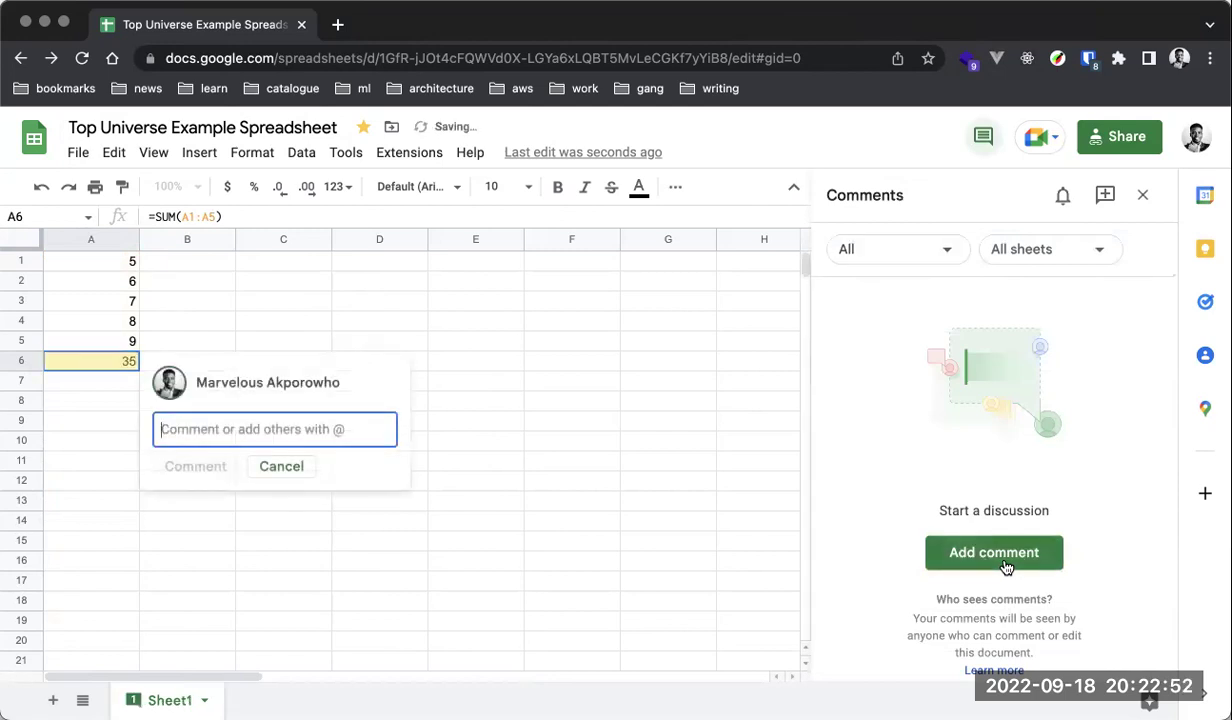
type("The ite")
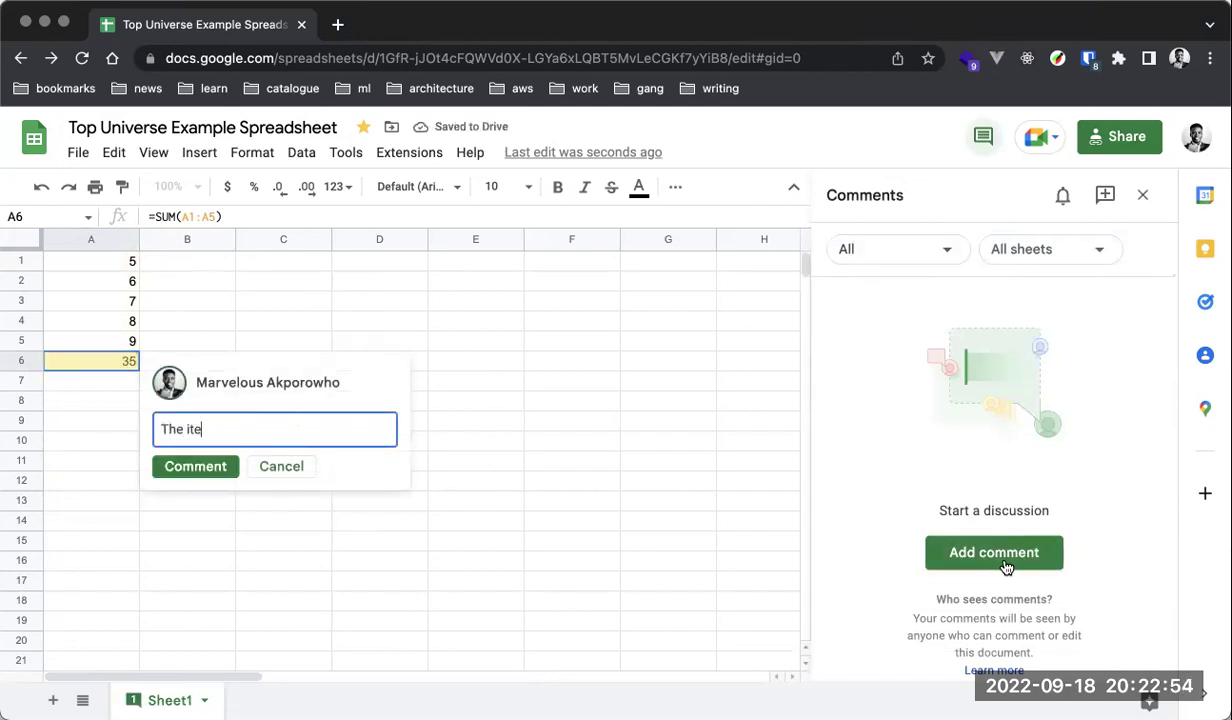
type("ms should be")
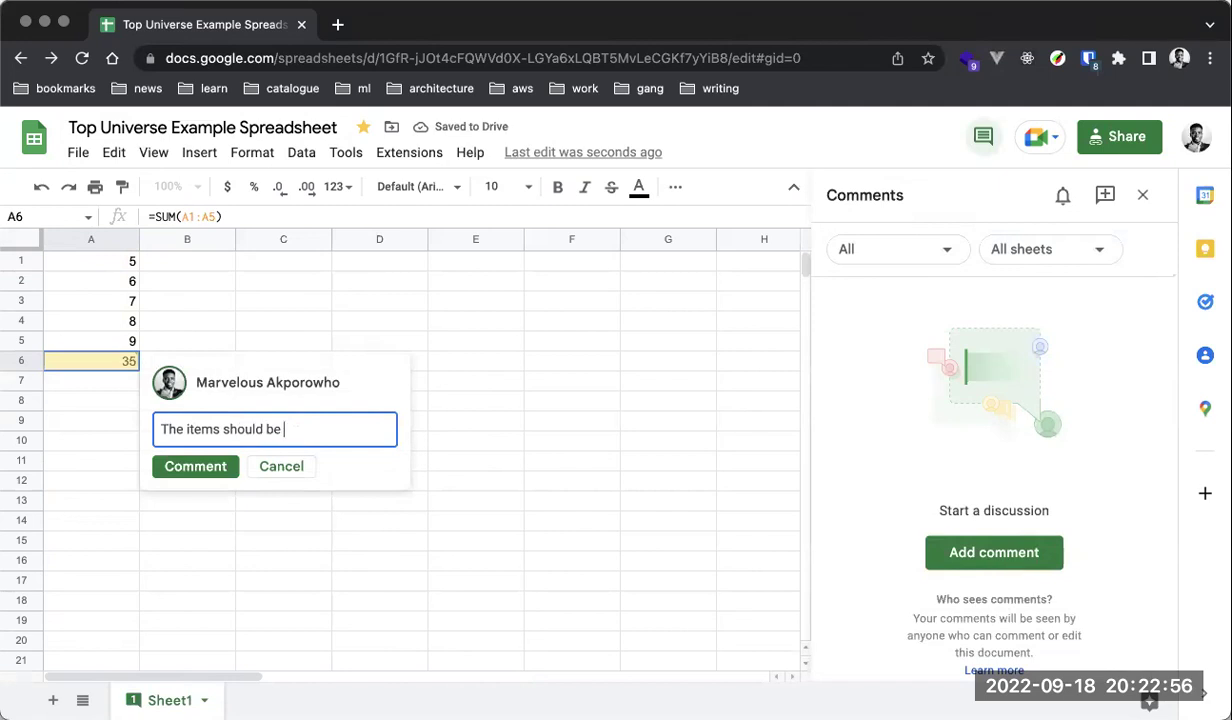
key("super+BackSpace")
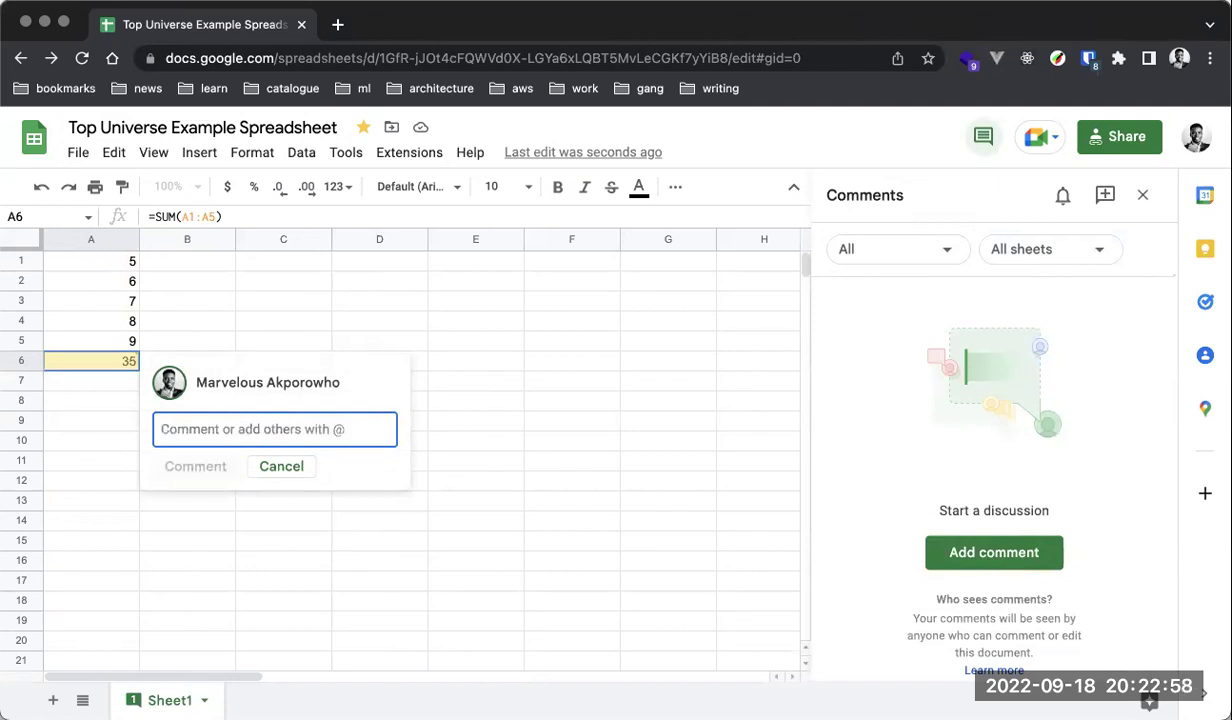
type("This should be the ")
type("s")
key("BackSpace")
key("BackSpace")
type("average an")
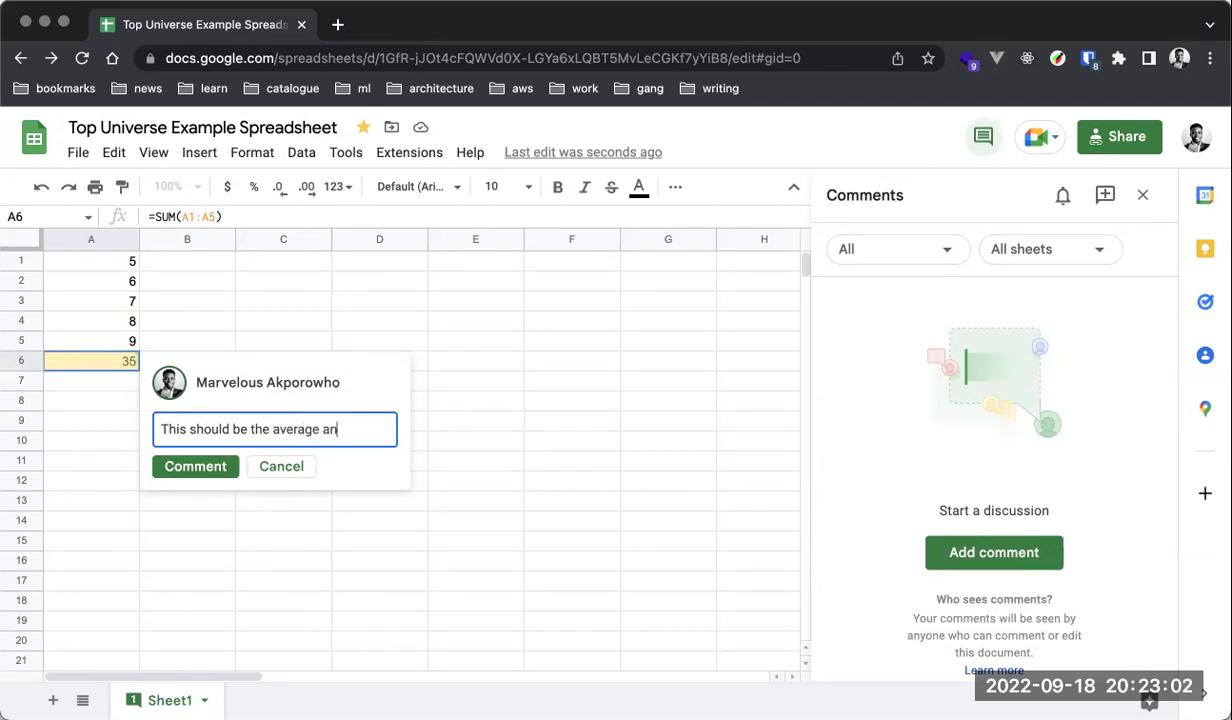
type("d not the syum")
left_click(214, 494)
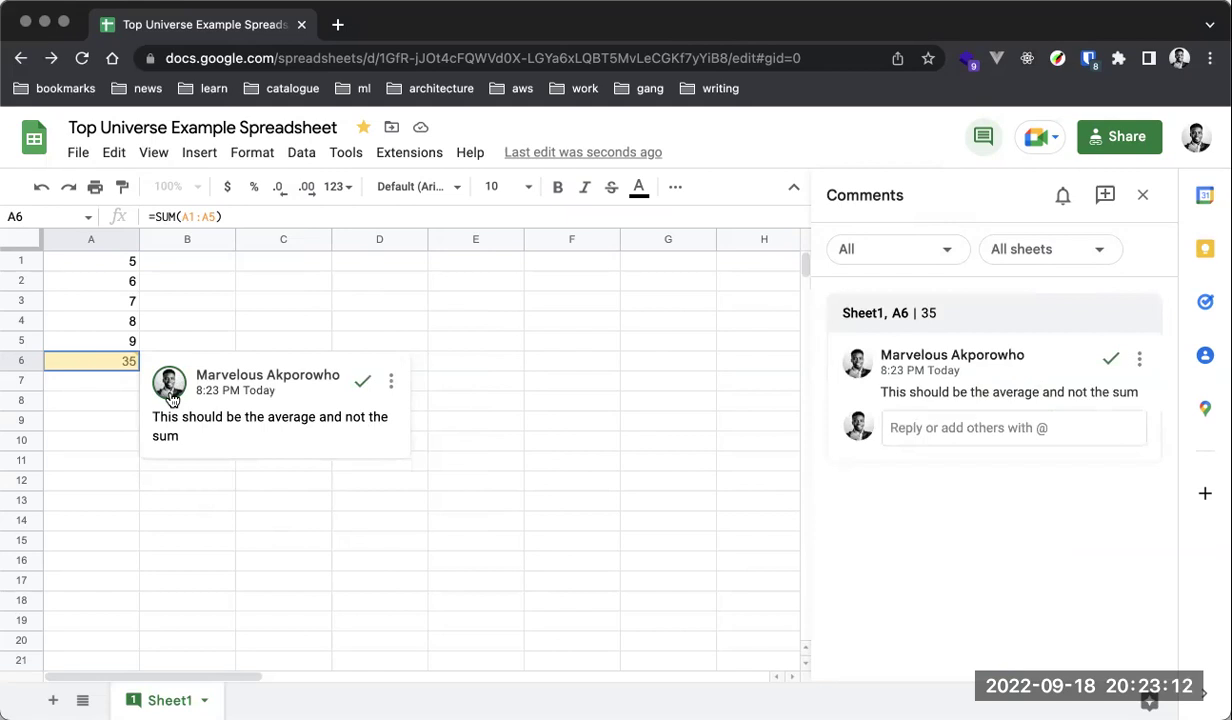
Review the A6 comment, then close the comments panel and comment card.
left_click(121, 341)
key("Down")
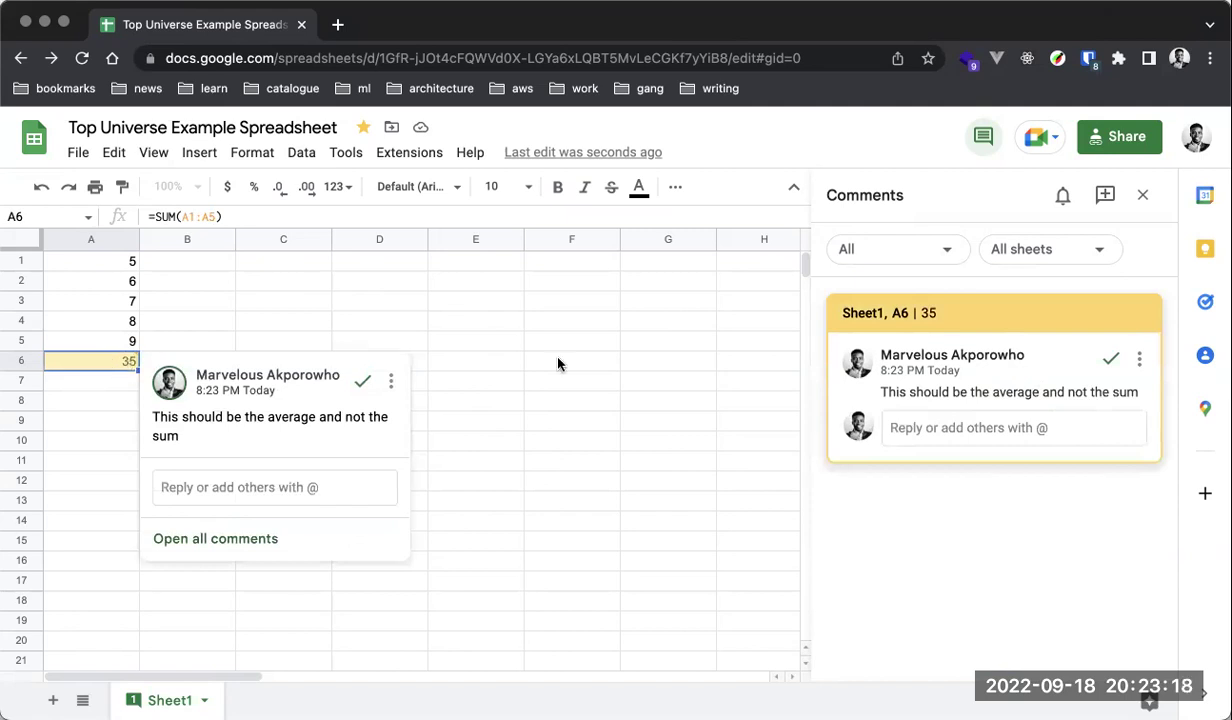
left_click(322, 488)
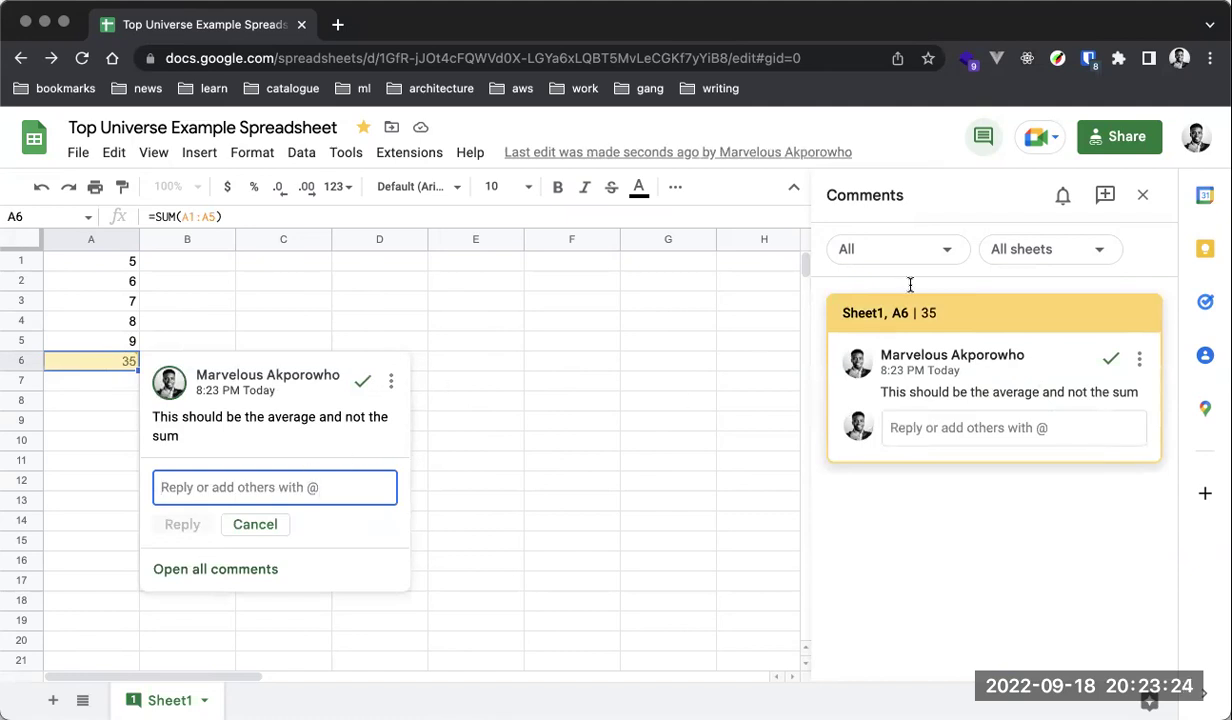
left_click(1143, 195)
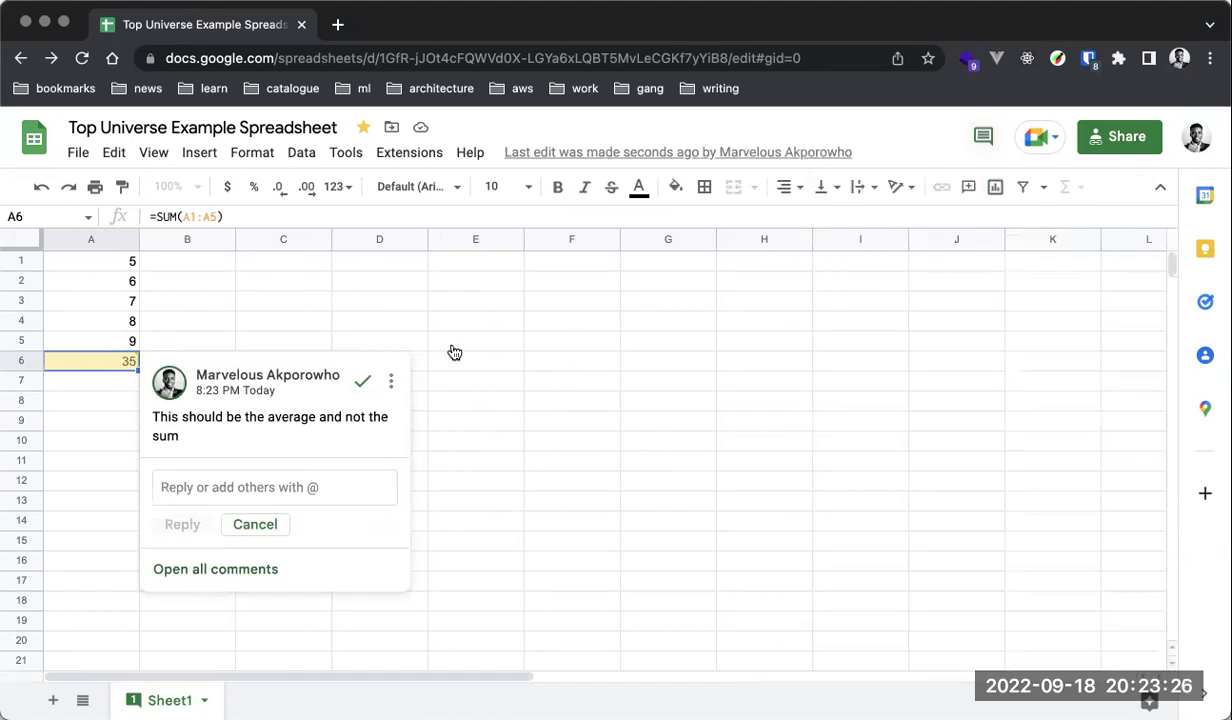
left_click(356, 273)
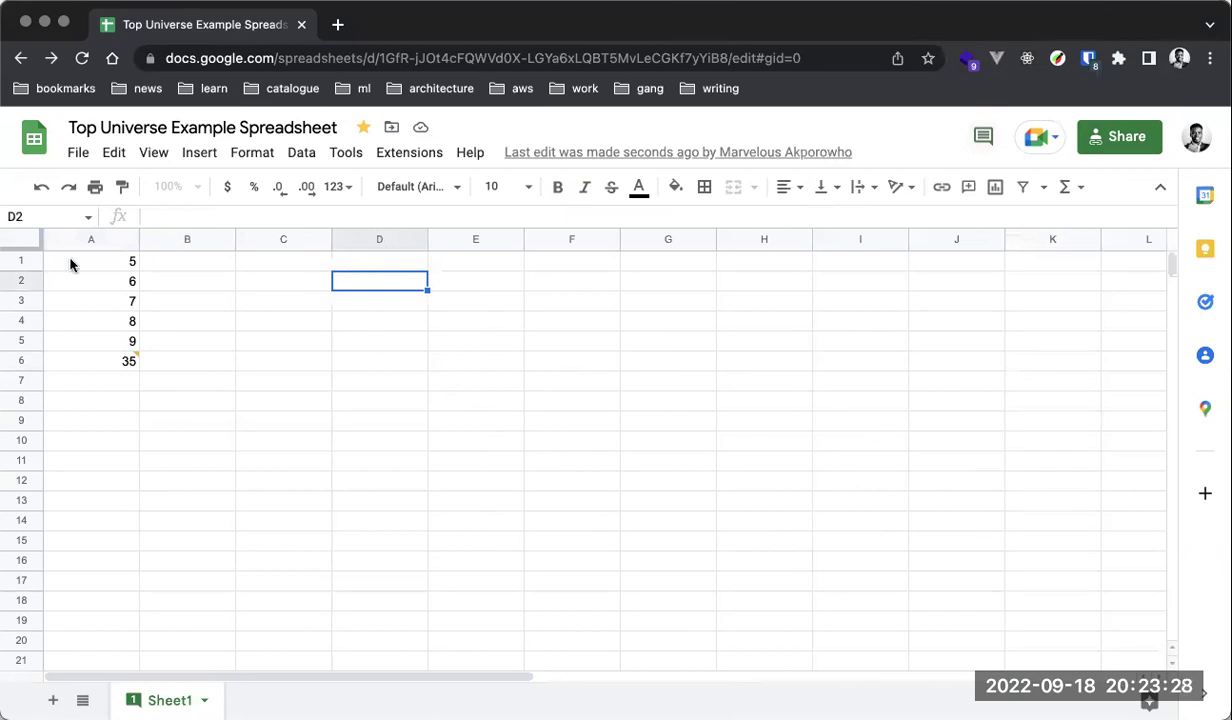
Clear the values 5 through 35 from A1:A6.
left_click_drag(70, 263, 105, 360)
key("Delete")
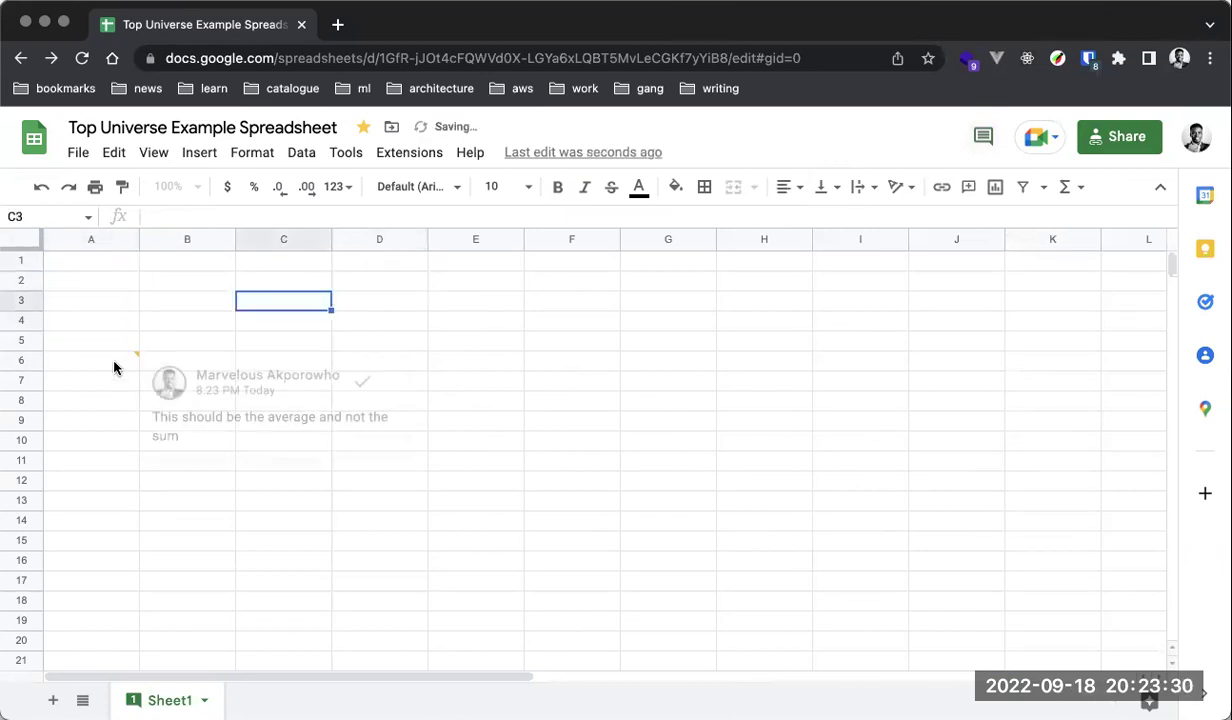
left_click(110, 360)
left_click(185, 321)
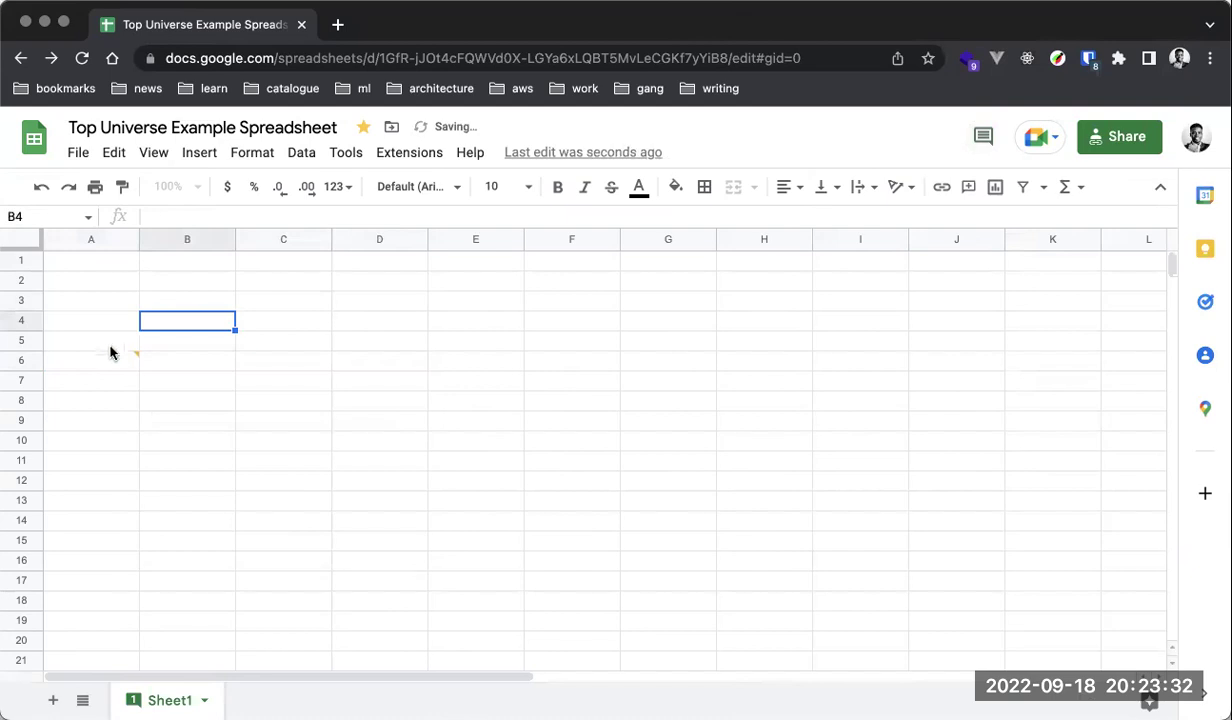
Delete the comment thread on A6 and return to cell A1.
left_click(110, 358)
left_click(391, 380)
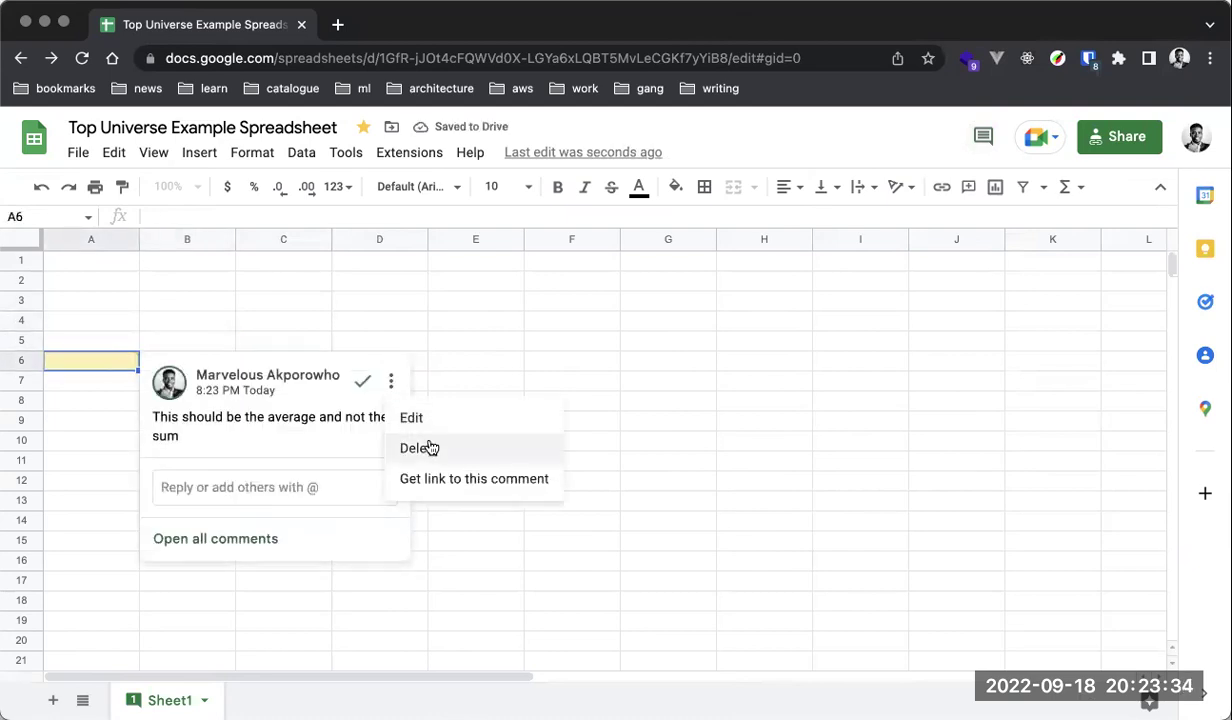
left_click(428, 445)
left_click(237, 390)
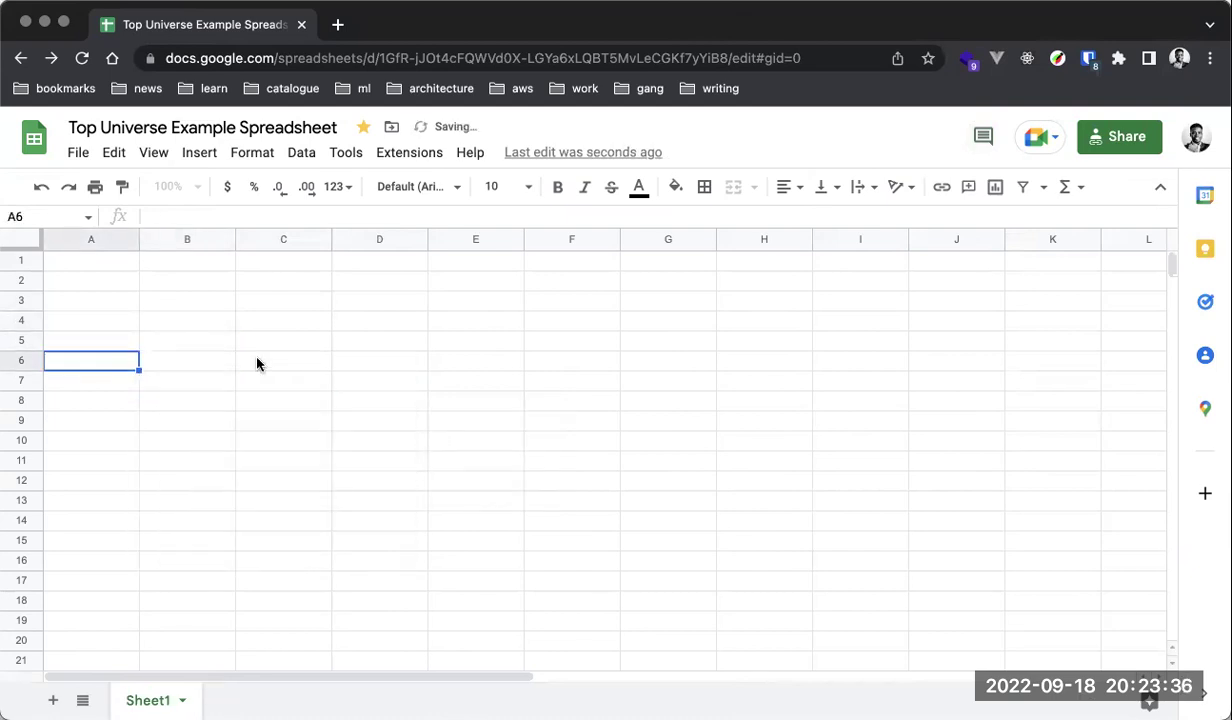
left_click(255, 358)
left_click(93, 265)
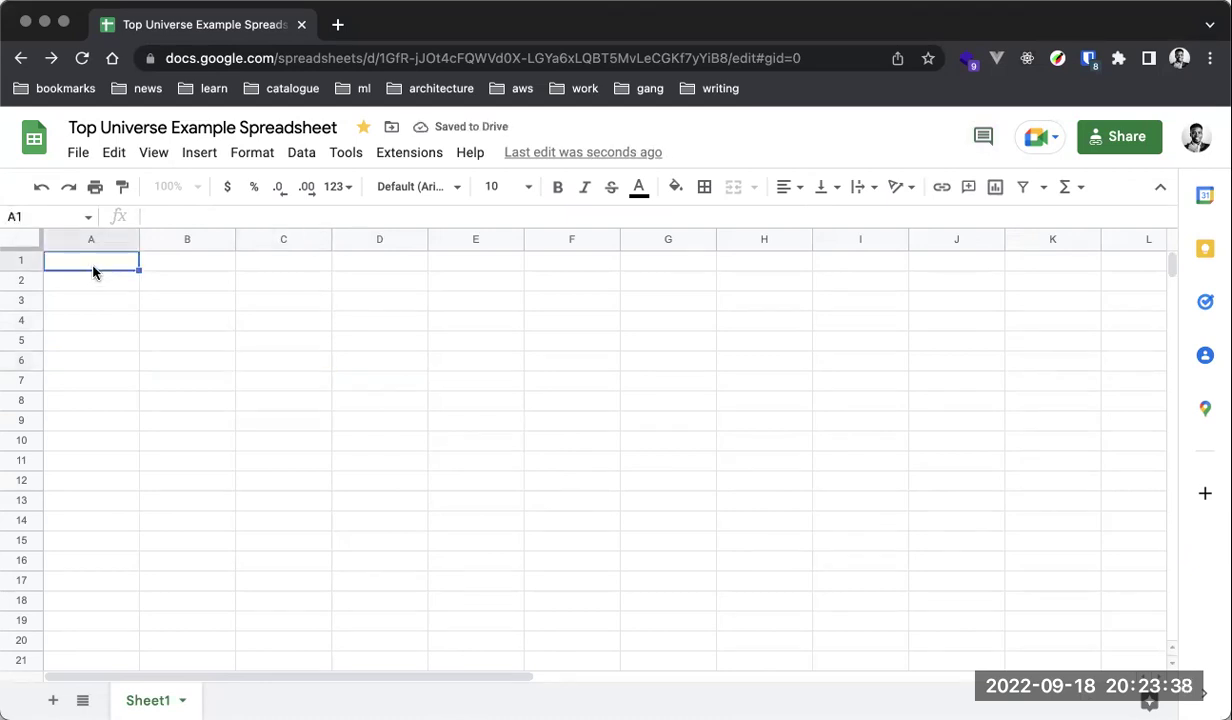
left_click(1050, 140)
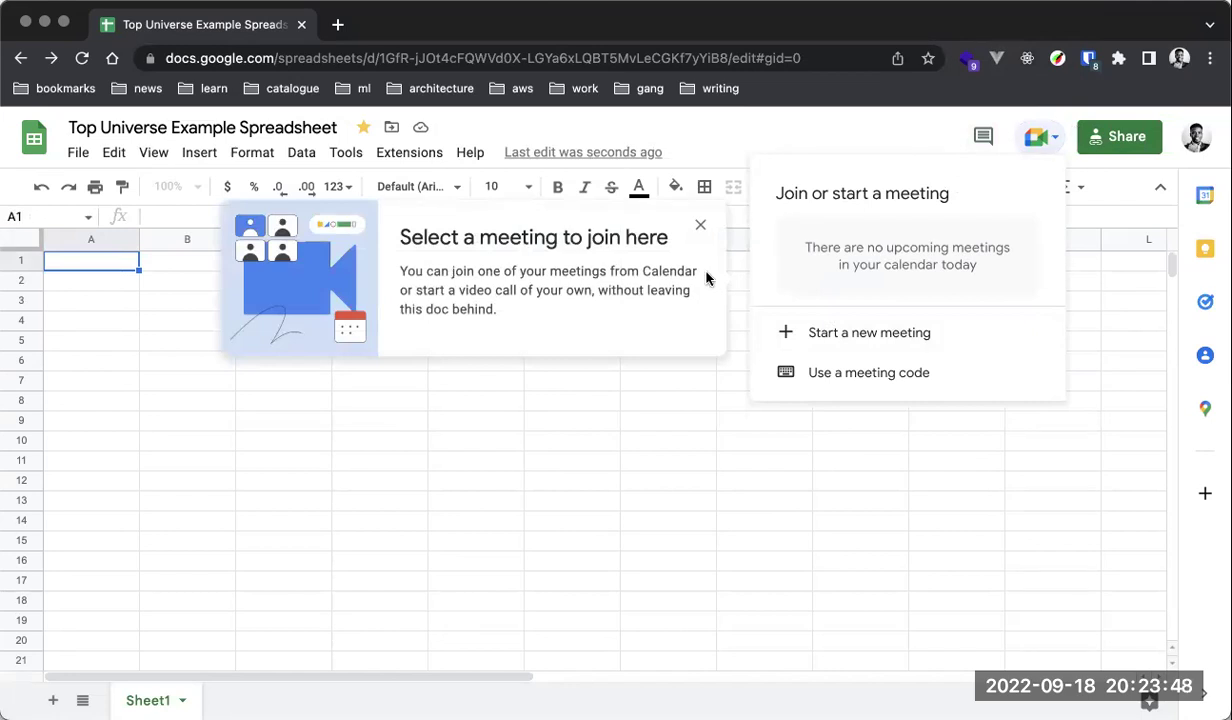
left_click(701, 226)
left_click(1012, 138)
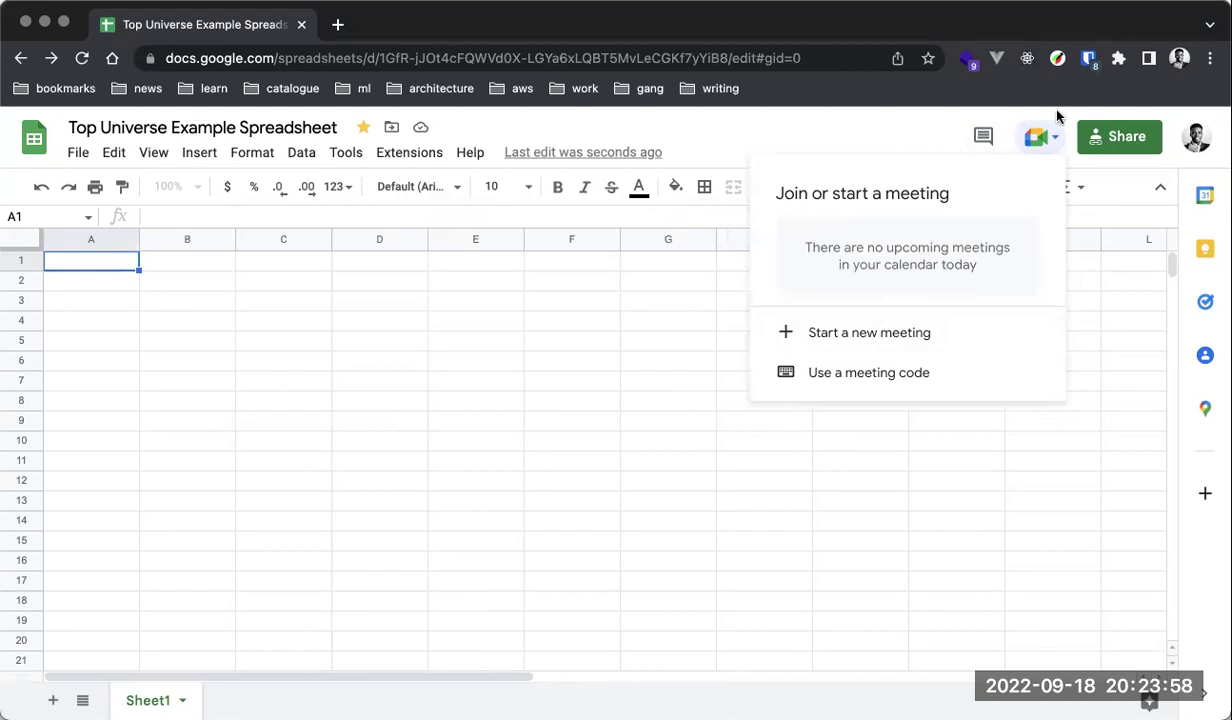
left_click(1058, 138)
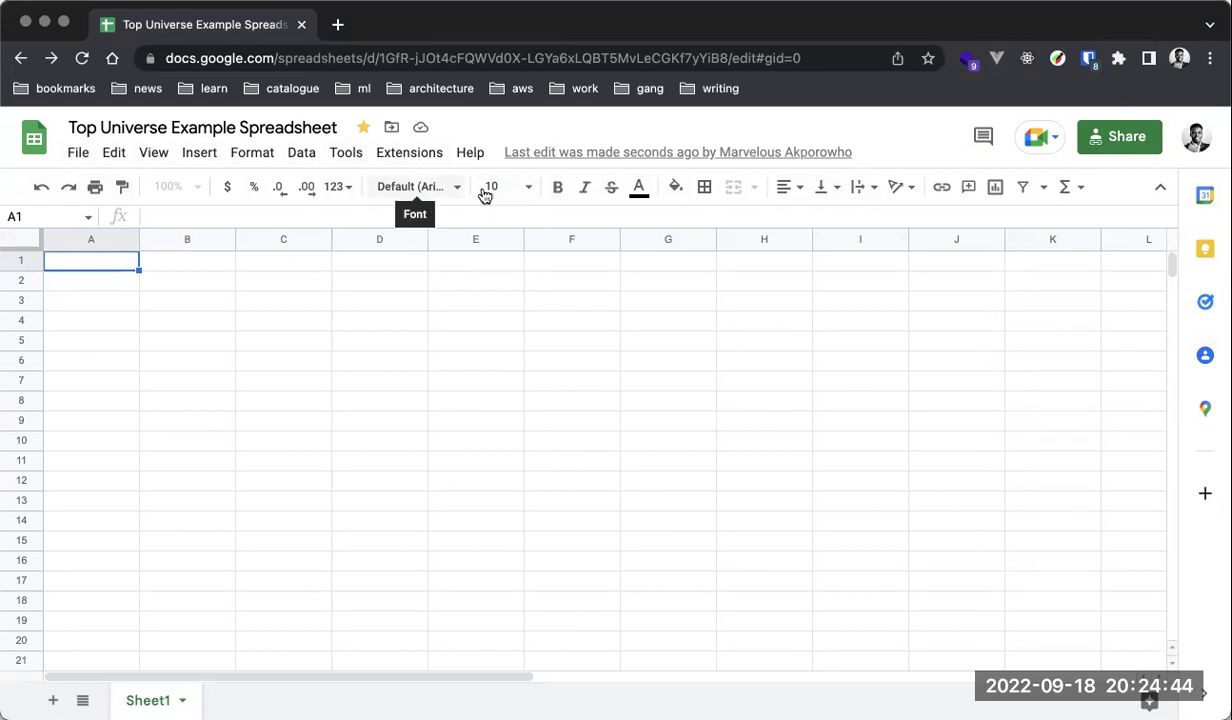
Select several cells around the grid, then paste the word 'cells' into B3.
left_click(116, 271)
left_click(110, 266)
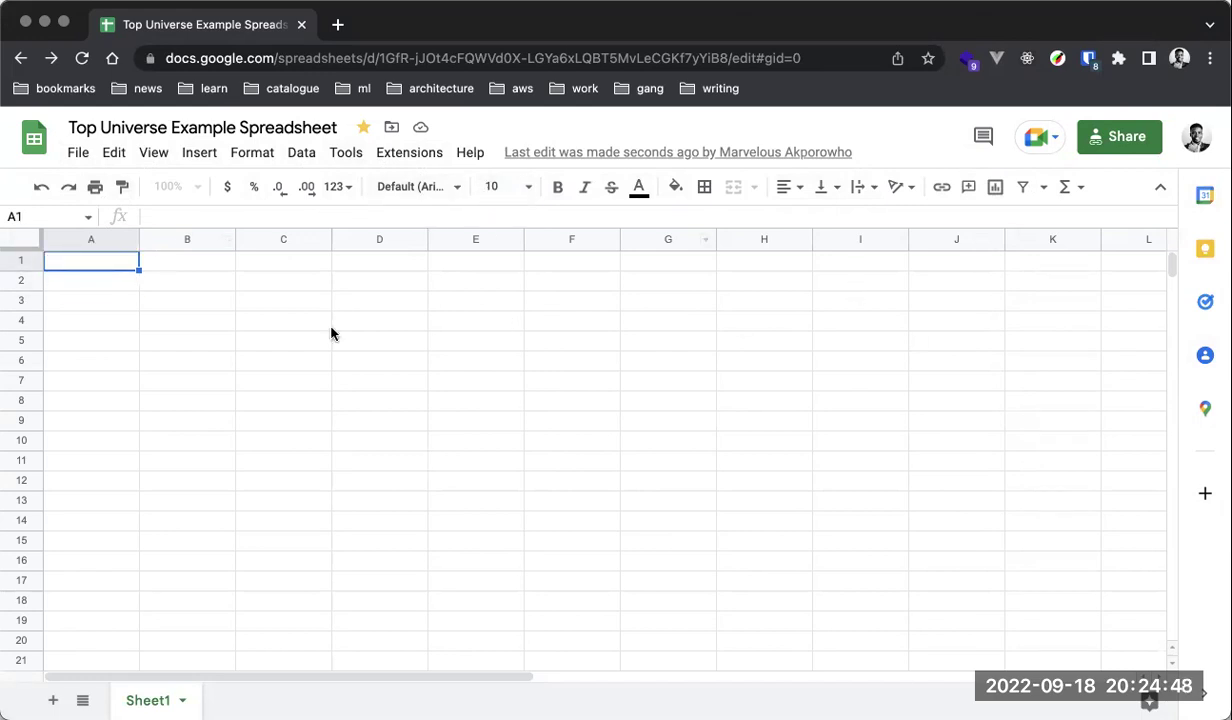
left_click(364, 290)
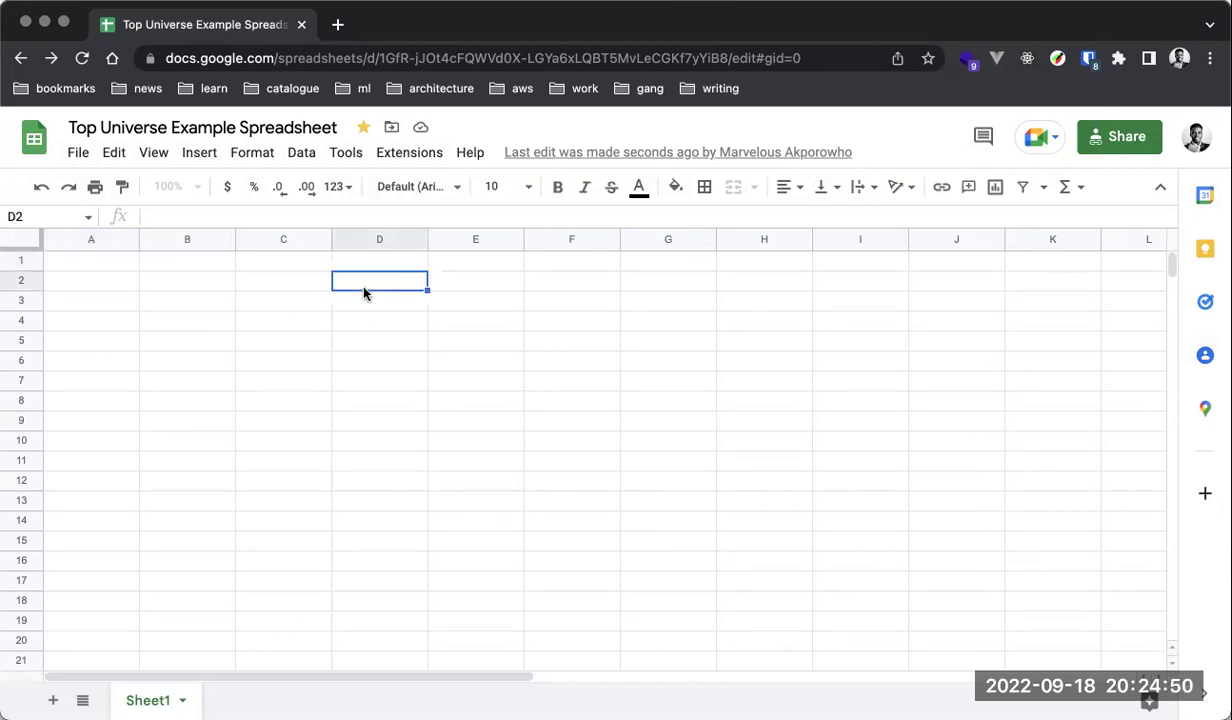
left_click(305, 303)
left_click(242, 286)
left_click(200, 300)
left_click(168, 320)
left_click(110, 314)
left_click(110, 295)
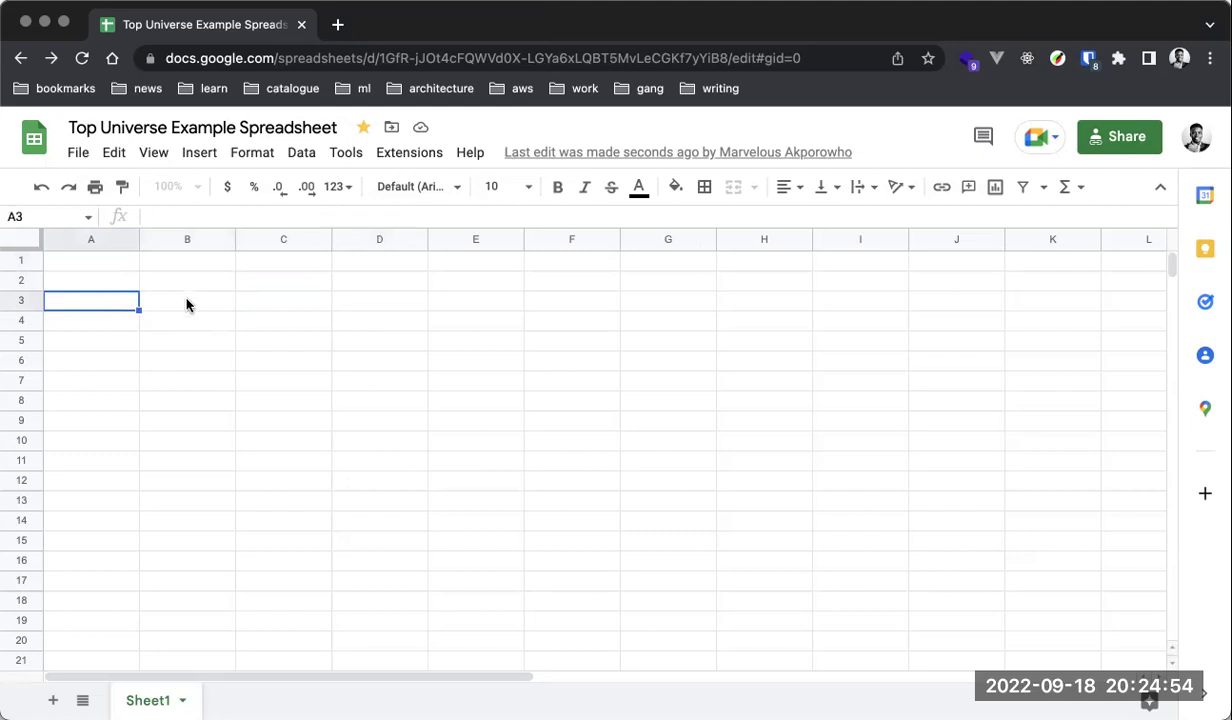
left_click(187, 302)
type("cells")
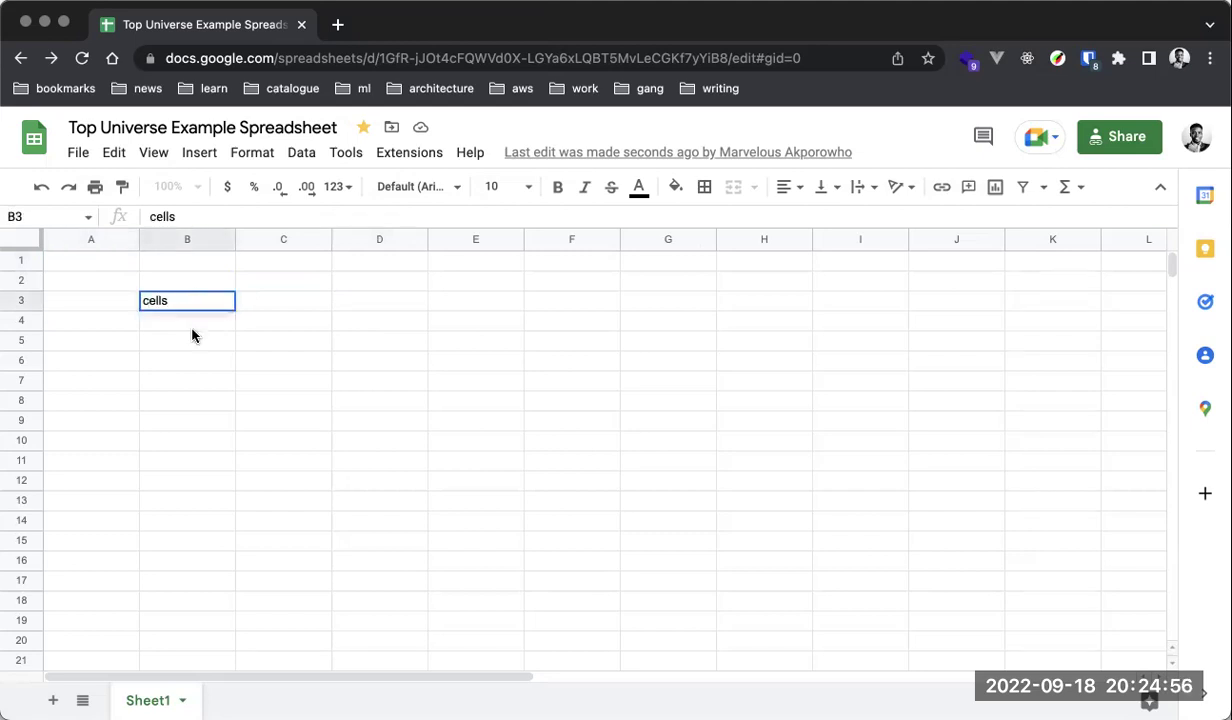
Remove the word 'cells' from B3.
left_click(194, 320)
left_click(192, 296)
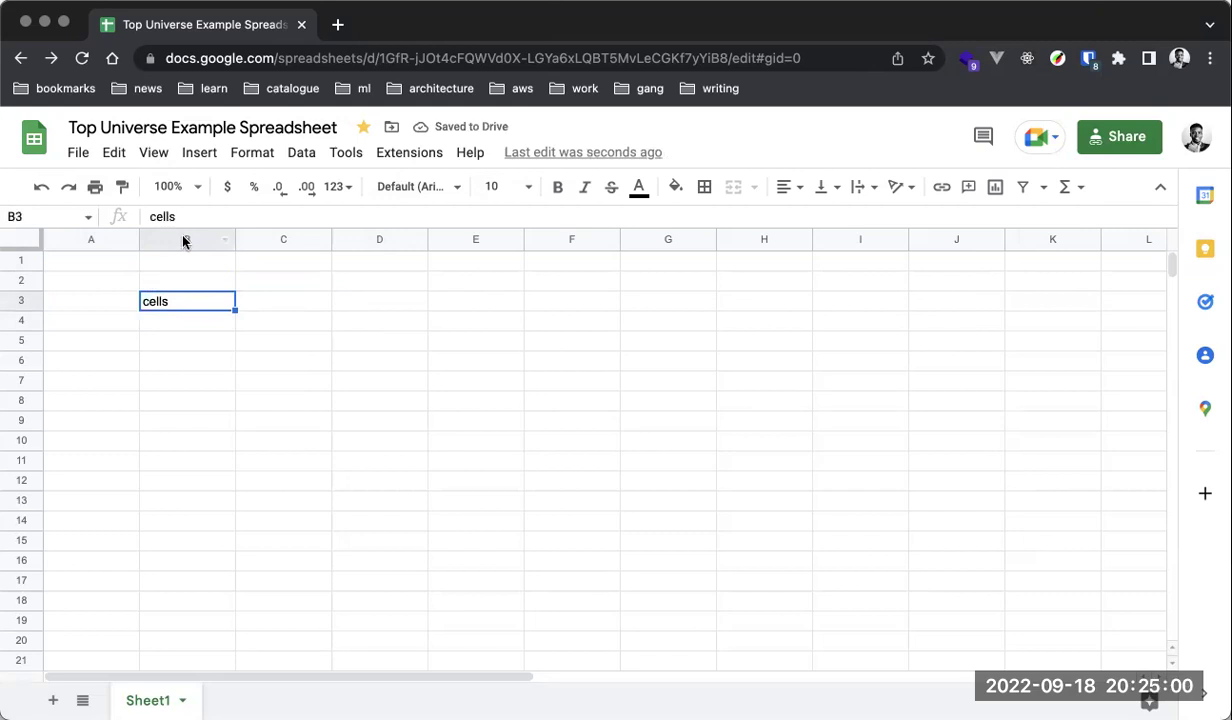
left_click(183, 241)
left_click(177, 300)
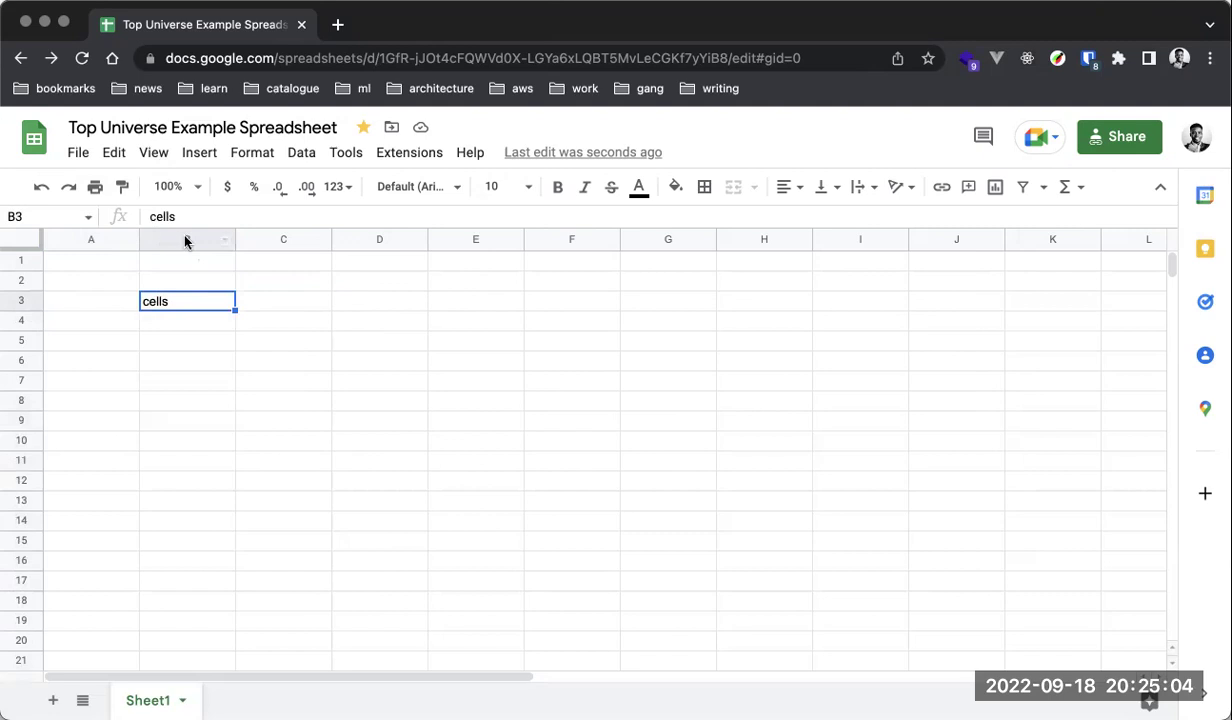
left_click(120, 296)
left_click(170, 308)
key("Delete")
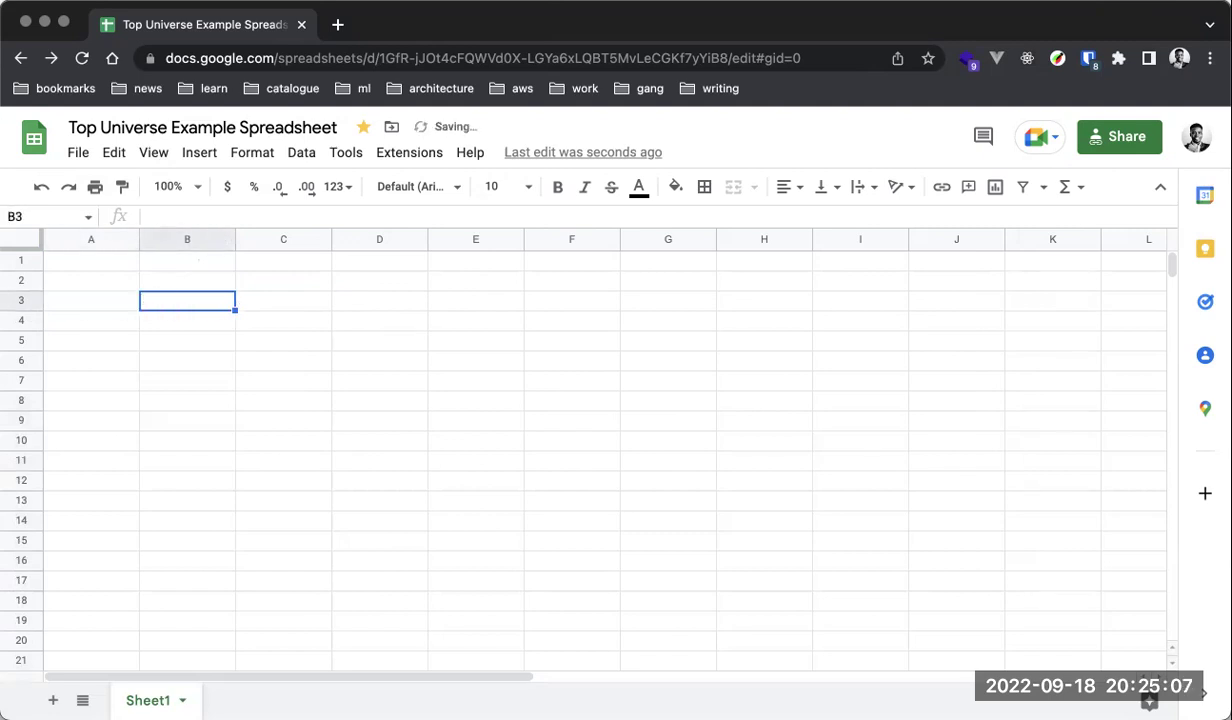
Enter 10 in cell A1 and dismiss the Insert menu tip.
left_click(105, 280)
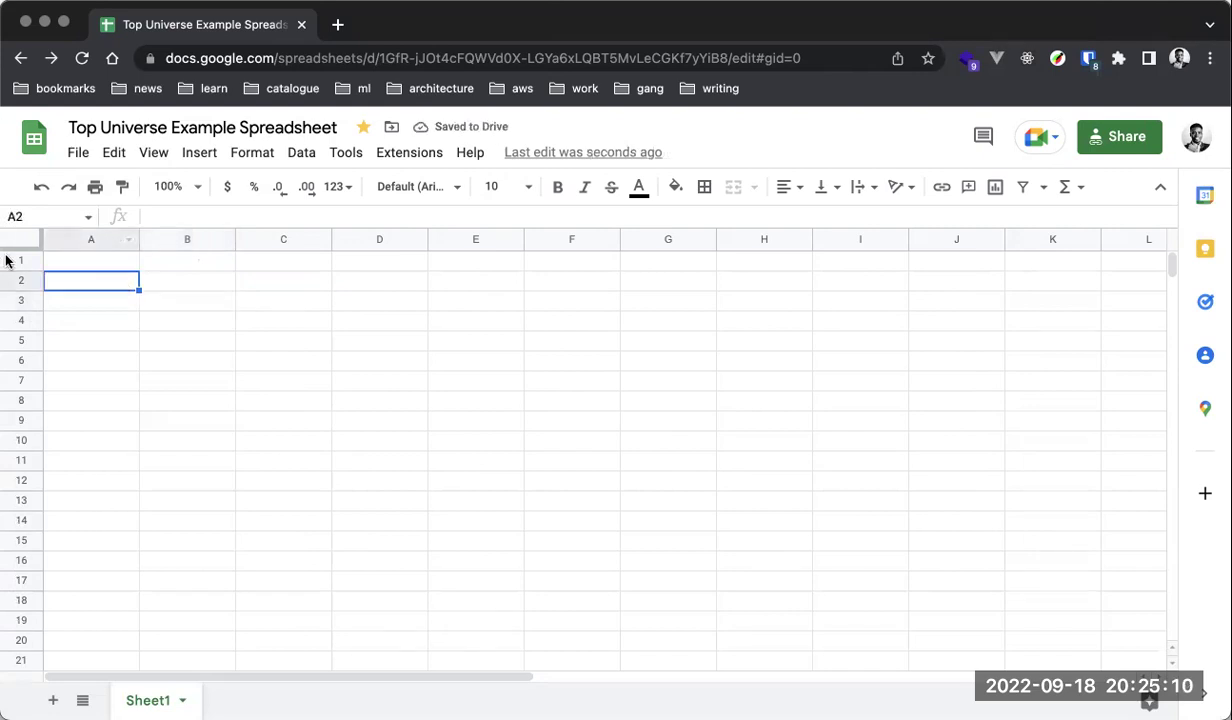
left_click(97, 264)
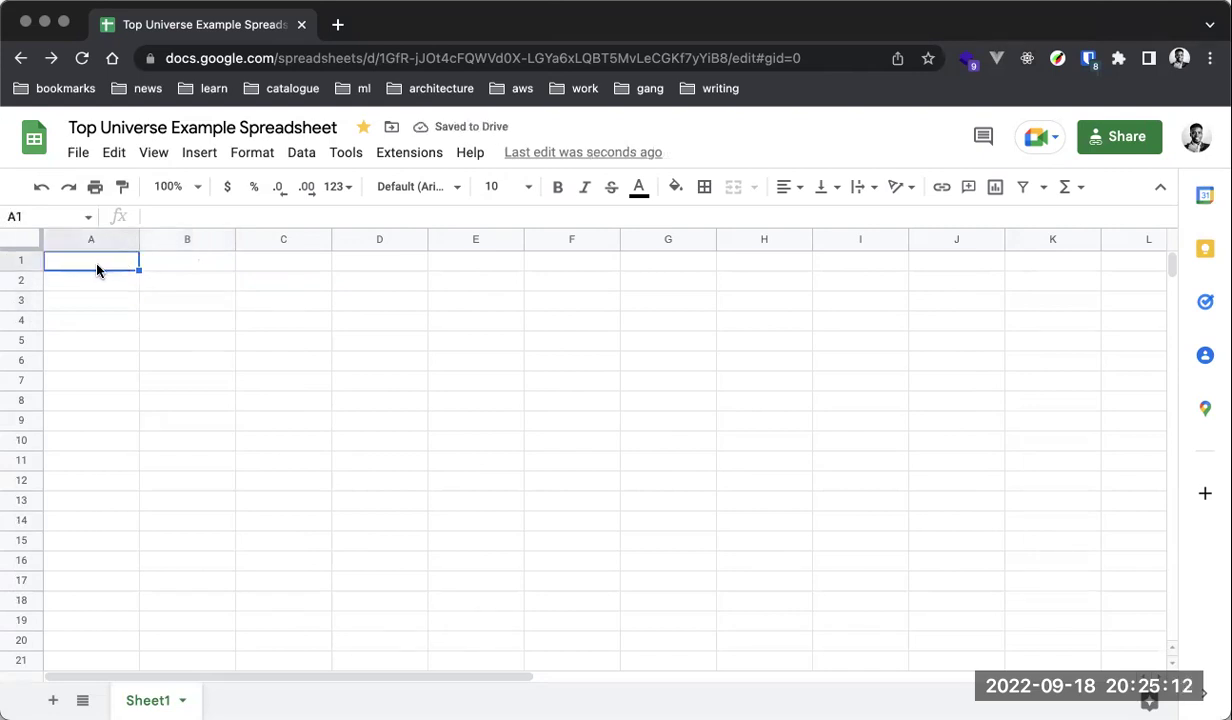
type("10")
left_click(165, 294)
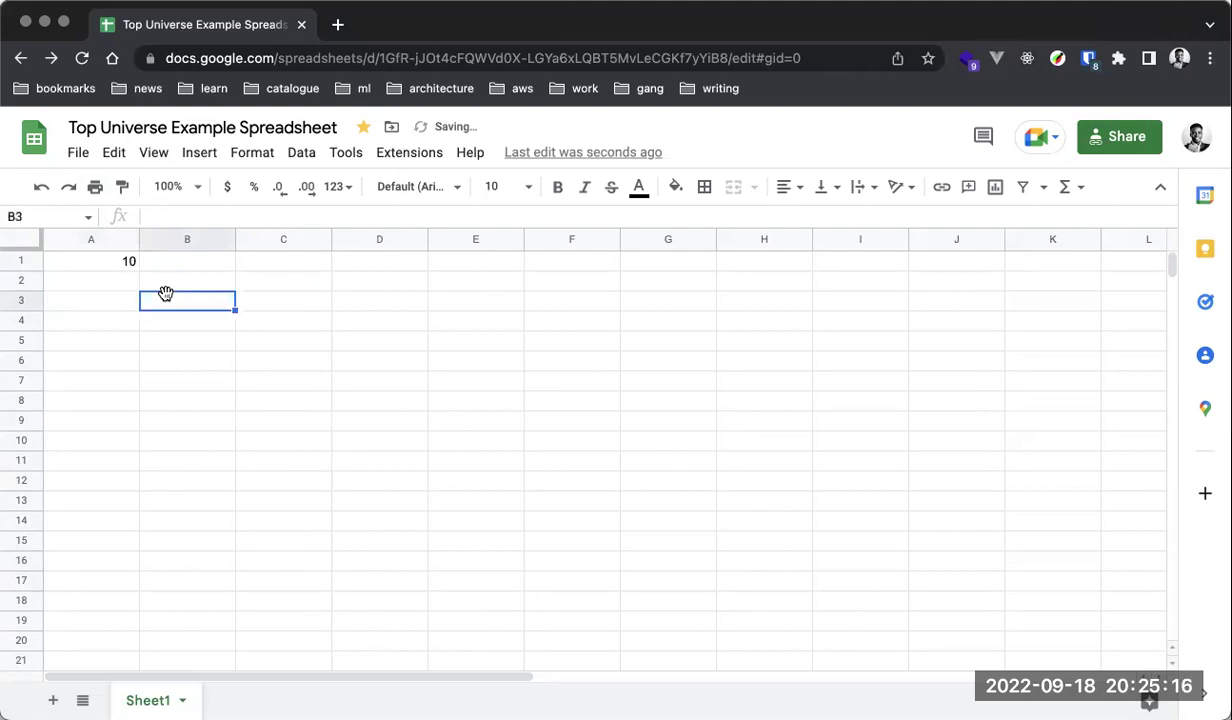
key("alt+i")
left_click(1003, 609)
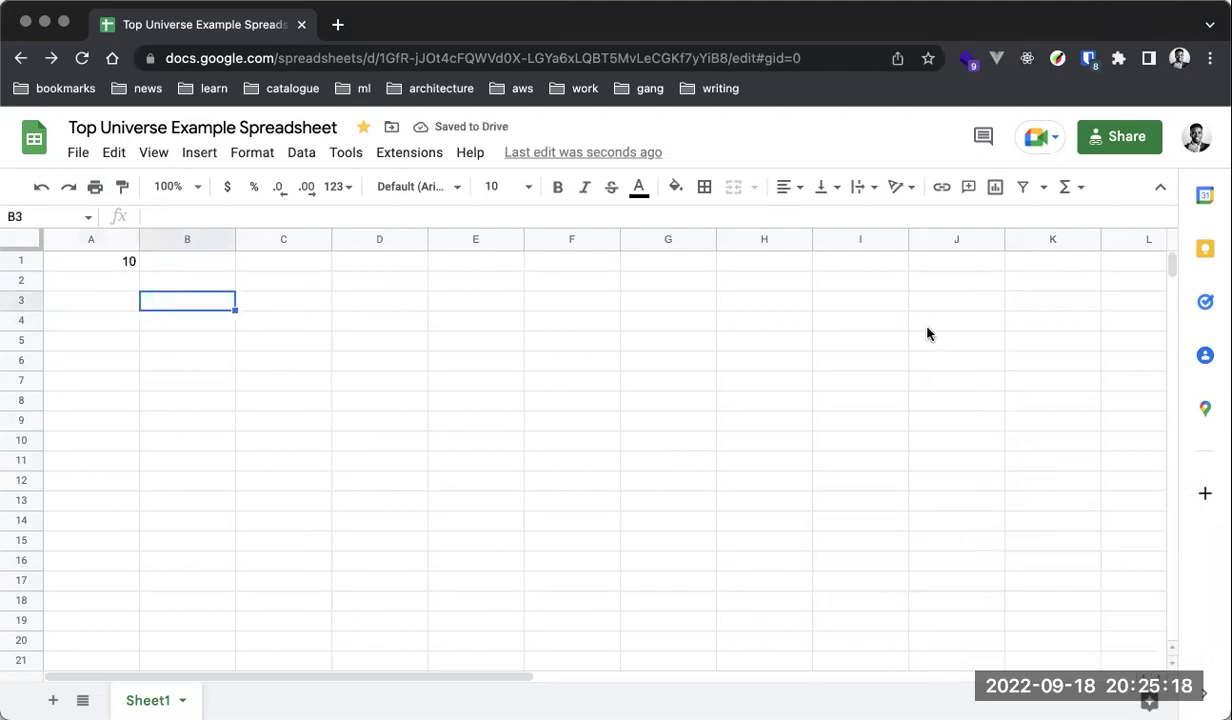
left_click(927, 322)
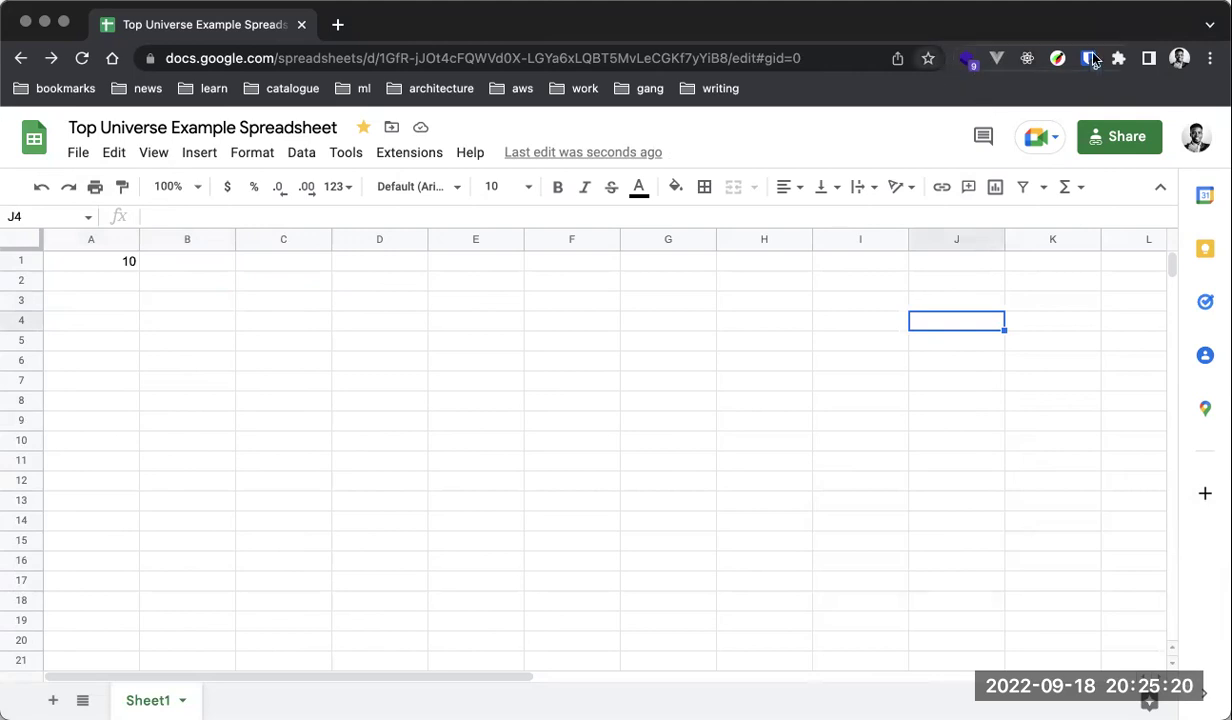
Zoom the browser page to 150% and reselect cell A1 holding 10.
left_click(1210, 58)
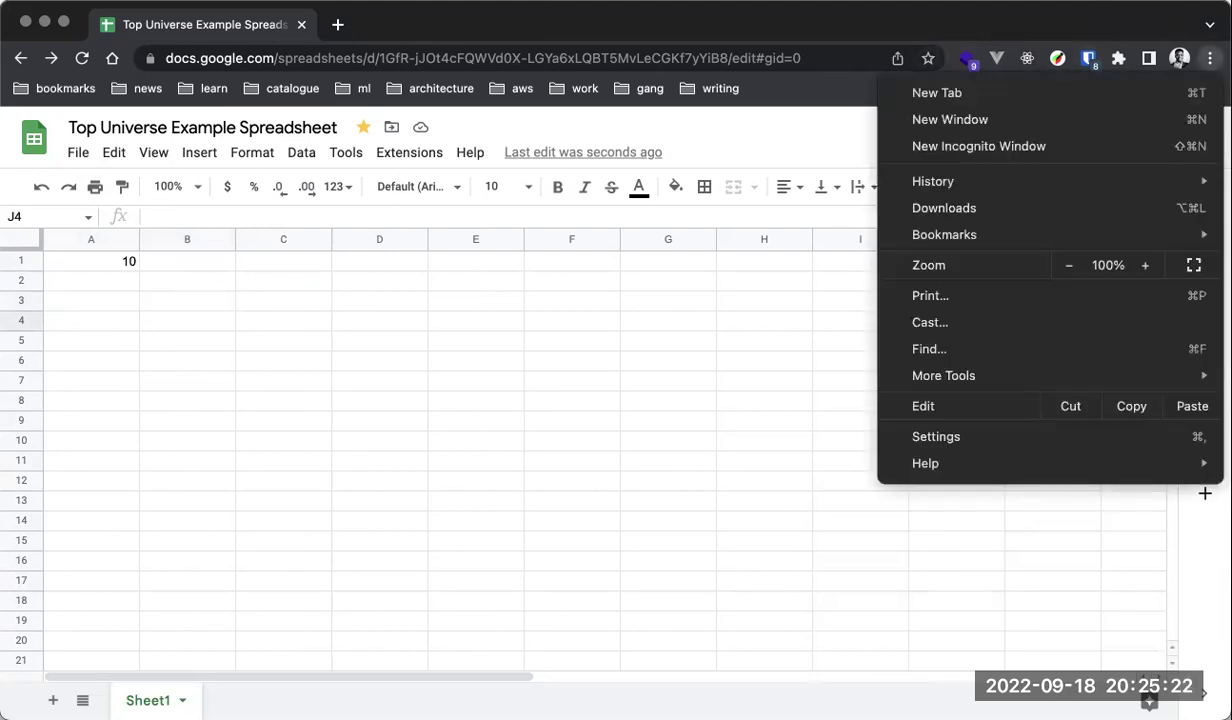
left_click(1145, 266)
left_click(1146, 266)
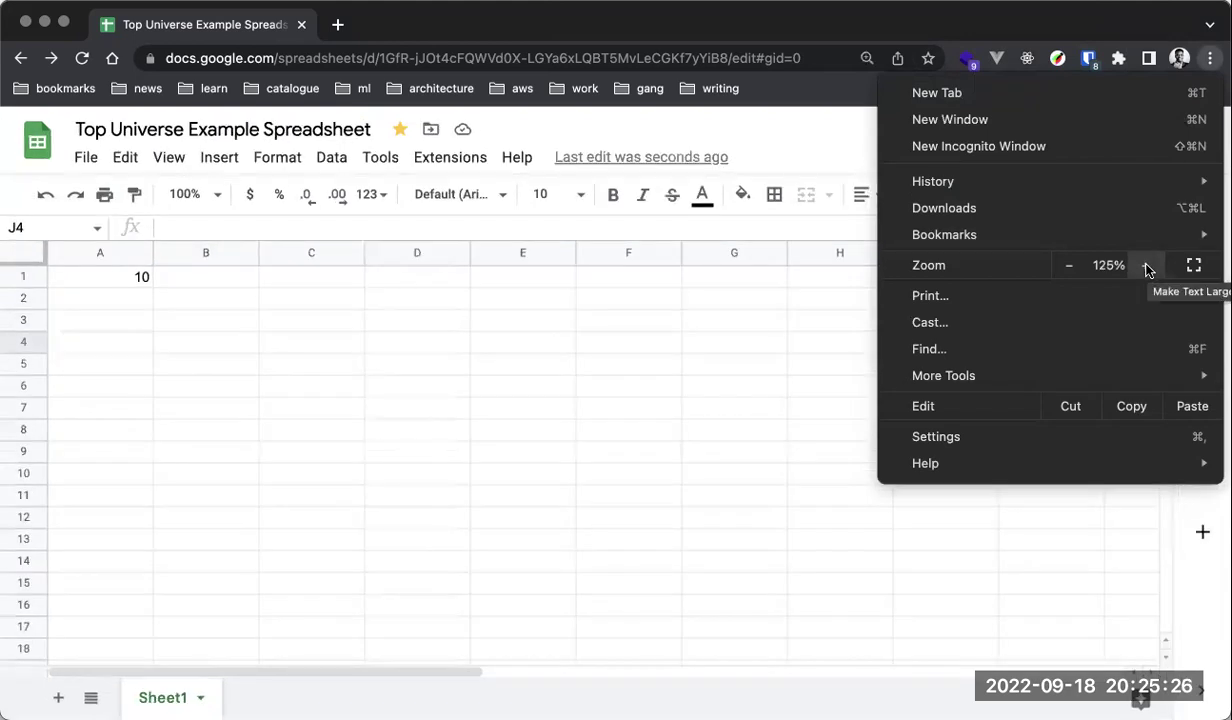
left_click(1146, 266)
left_click(410, 329)
left_click(196, 338)
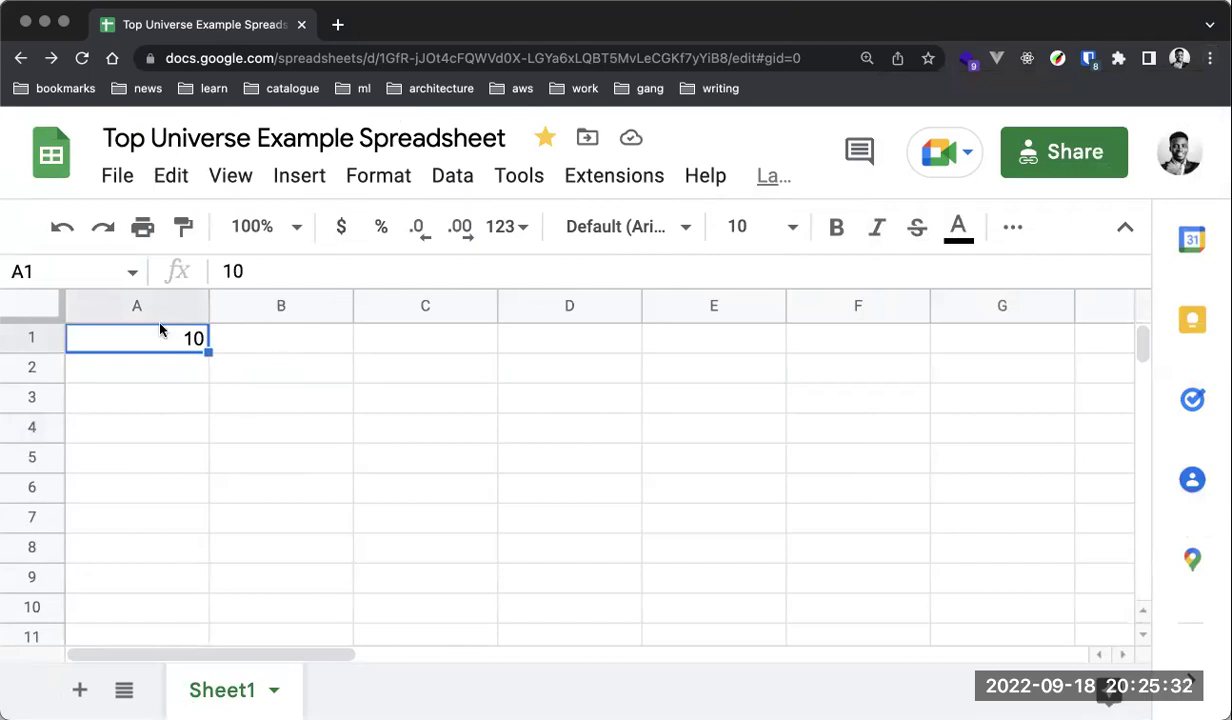
left_click(236, 344)
left_click(174, 343)
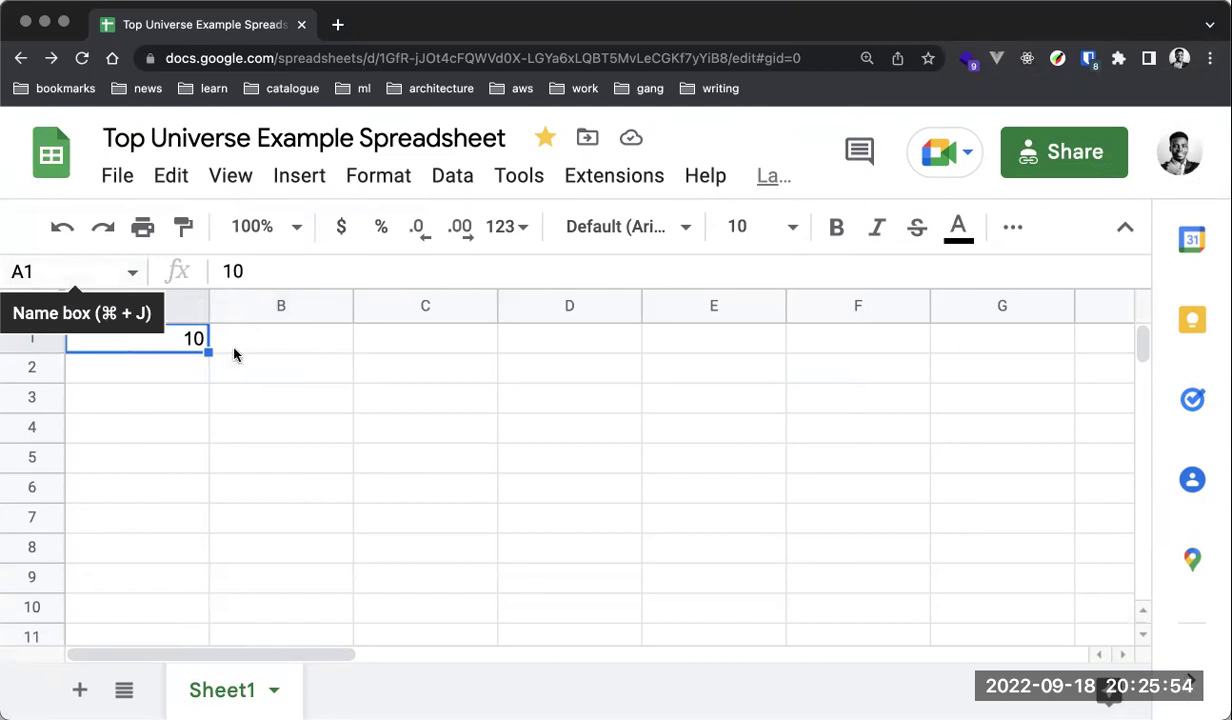
Enter 50 in cell C3, selecting B3, A1 and C2 around it.
left_click(268, 401)
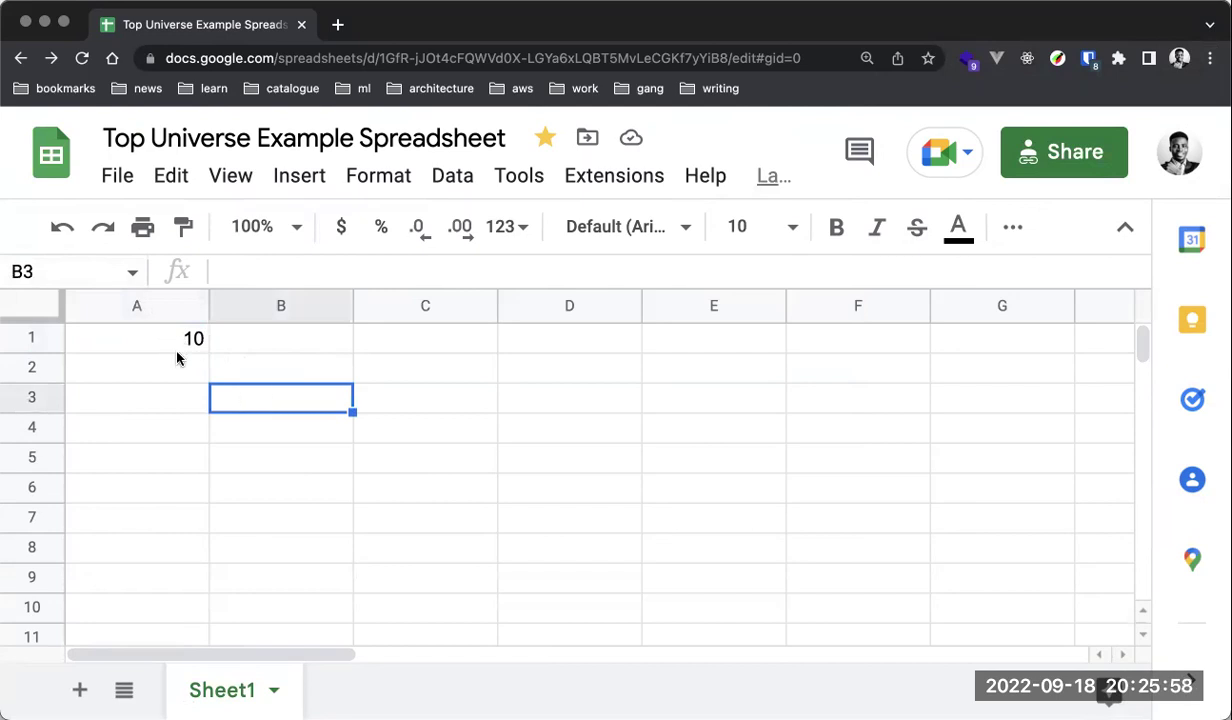
left_click(140, 340)
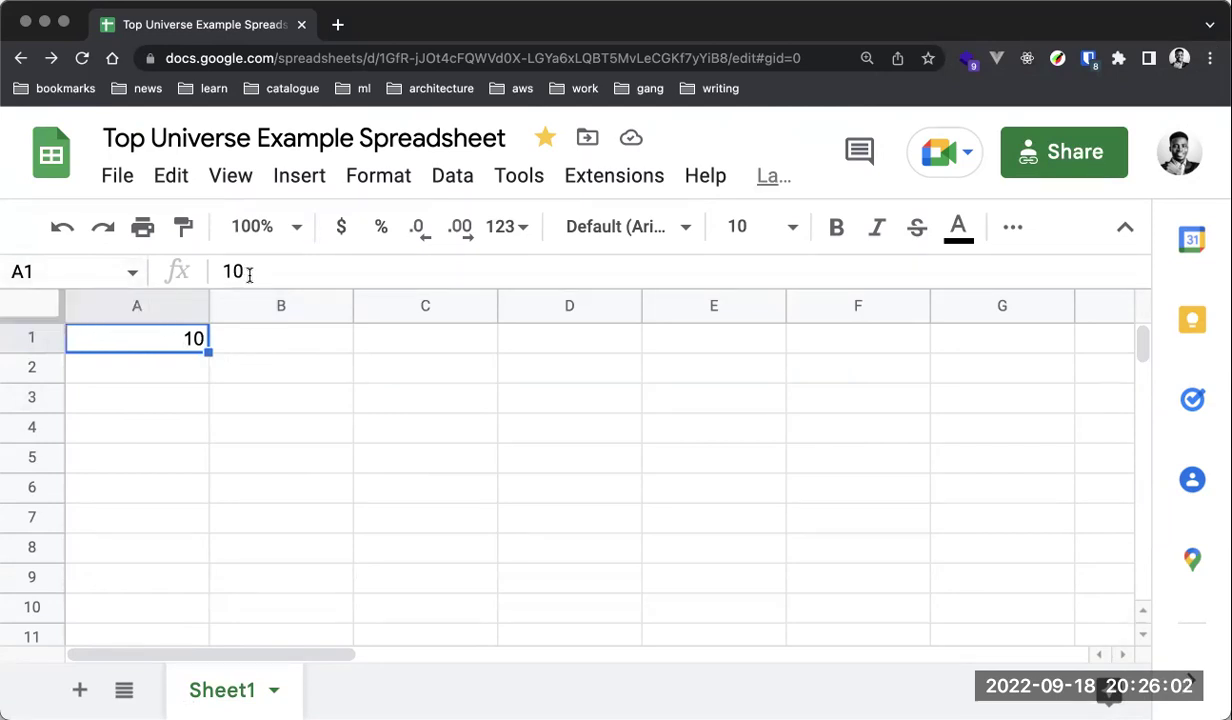
left_click(409, 398)
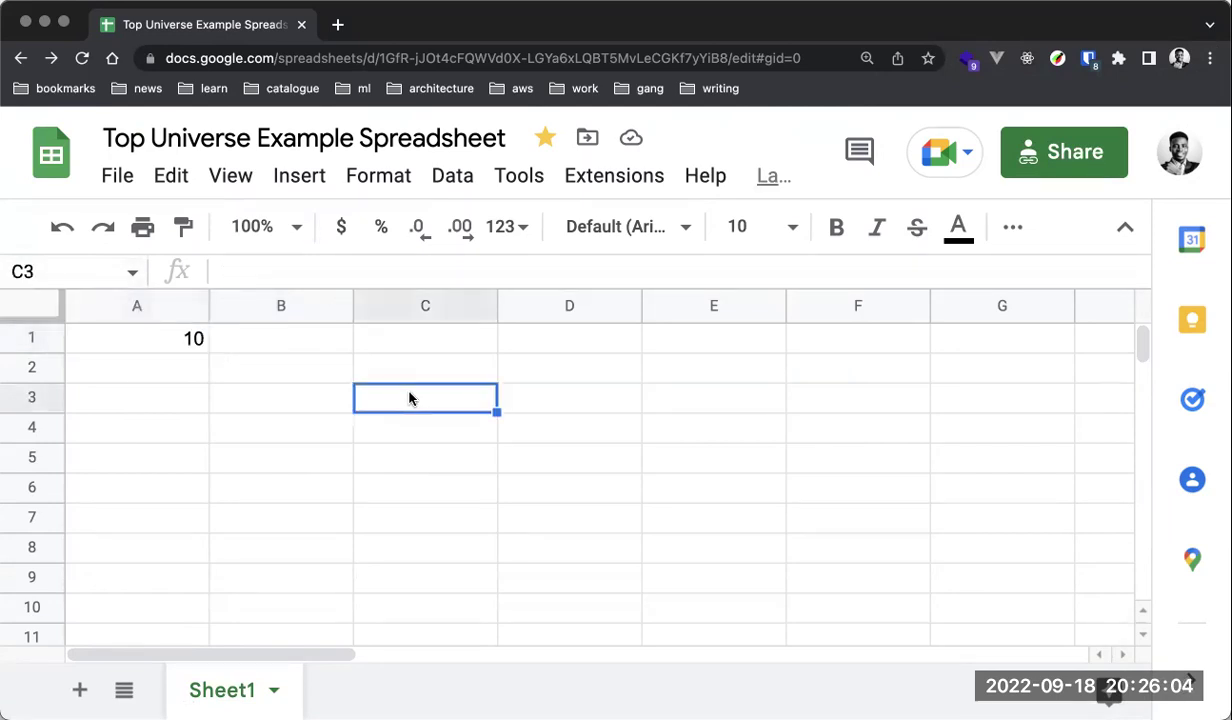
type("50")
key("Return")
left_click(420, 396)
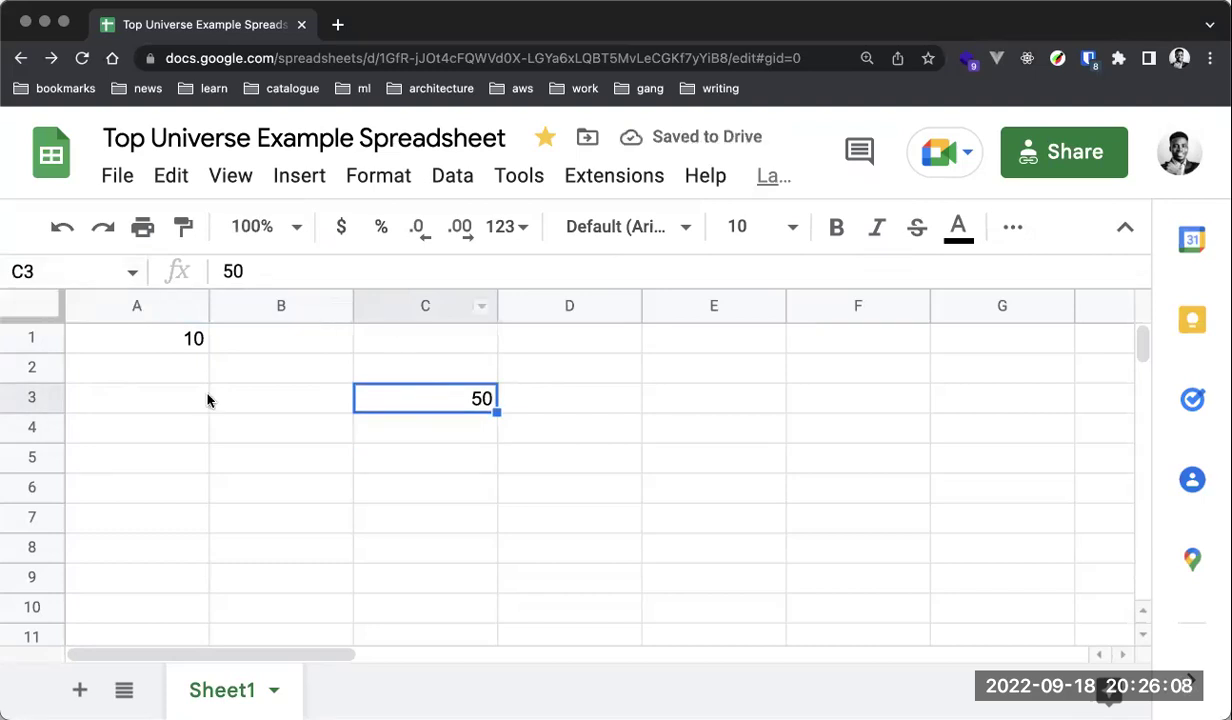
left_click(392, 367)
left_click(443, 403)
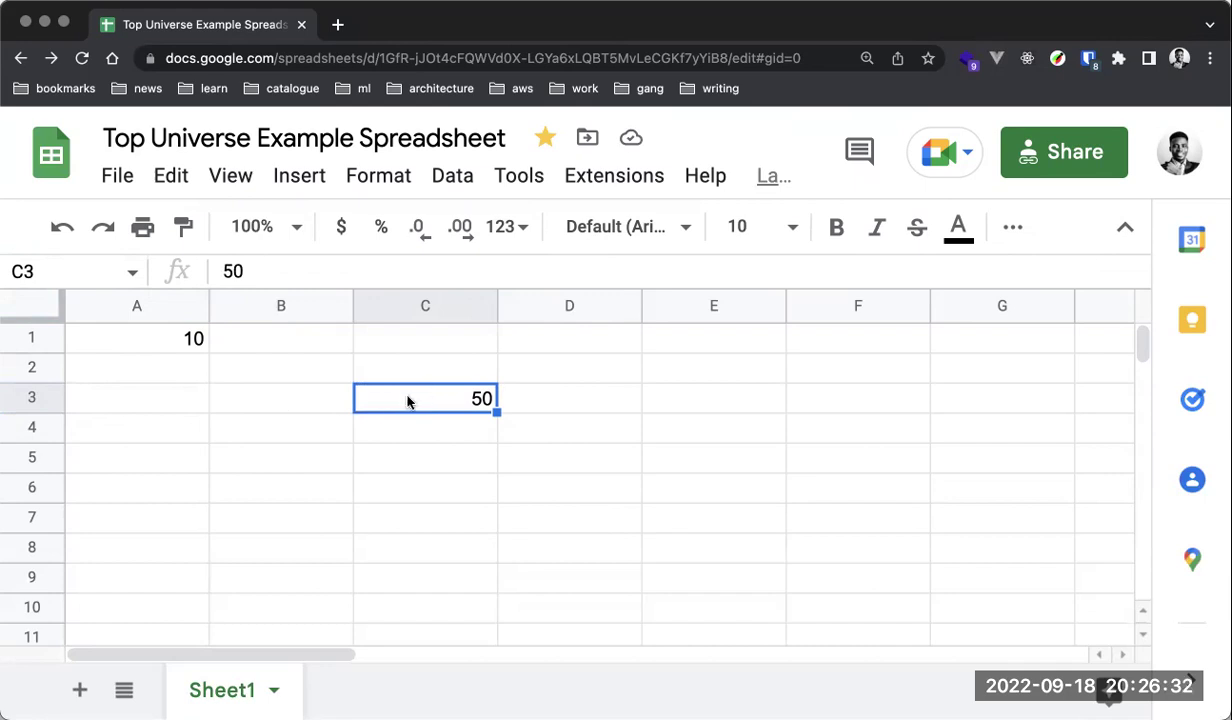
Select all of row 3, then all of column C, returning to C3 after each.
left_click(32, 399)
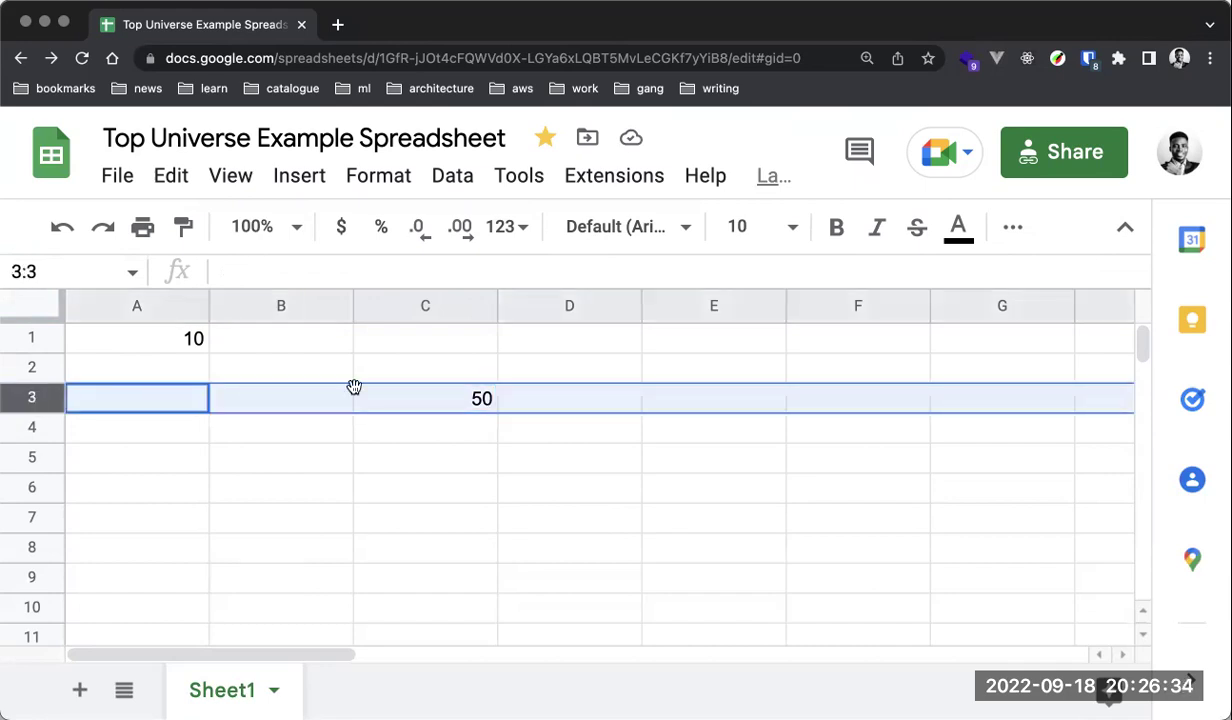
left_click(358, 390)
left_click(424, 303)
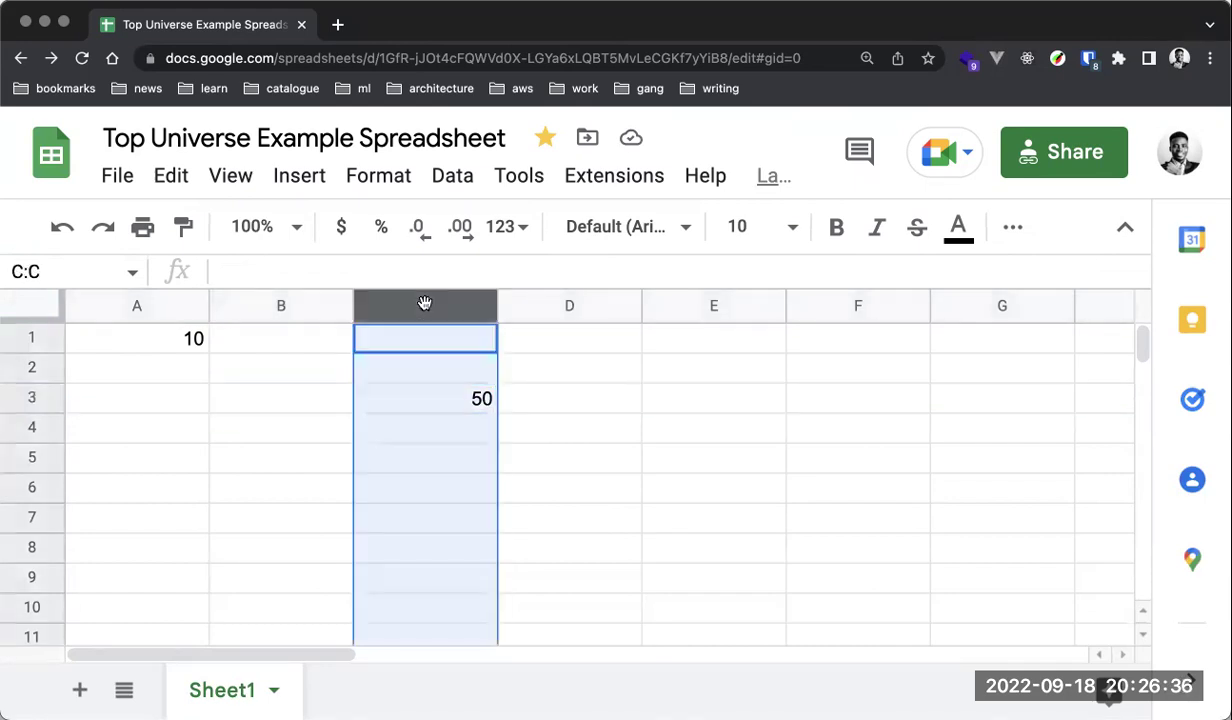
left_click(400, 392)
Enter 60 in E4, then delete it along with the 50 in C3.
left_click(705, 436)
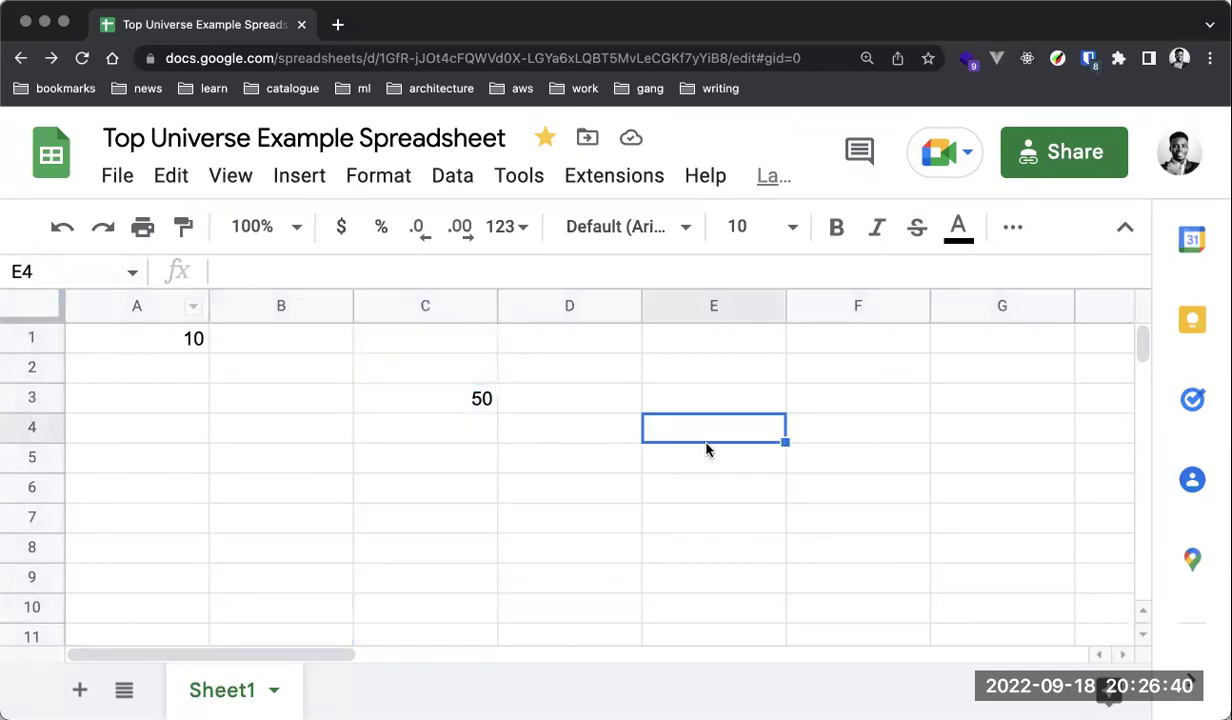
type("60")
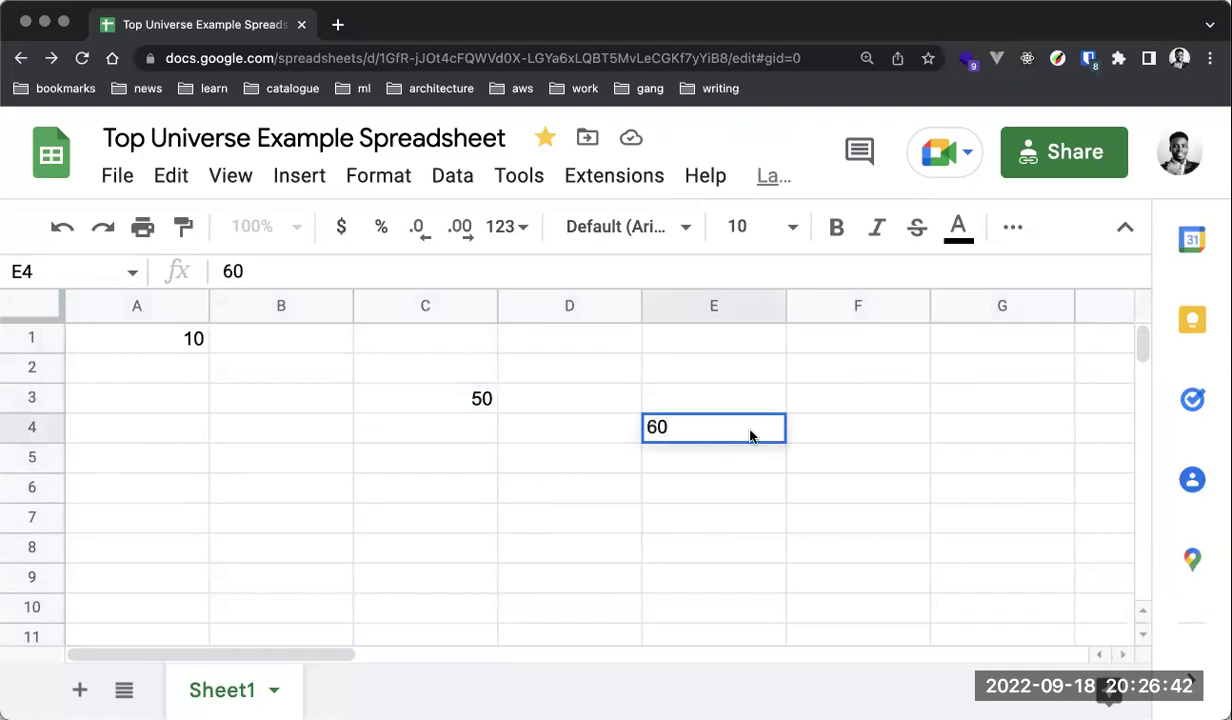
left_click(755, 405)
left_click(737, 426)
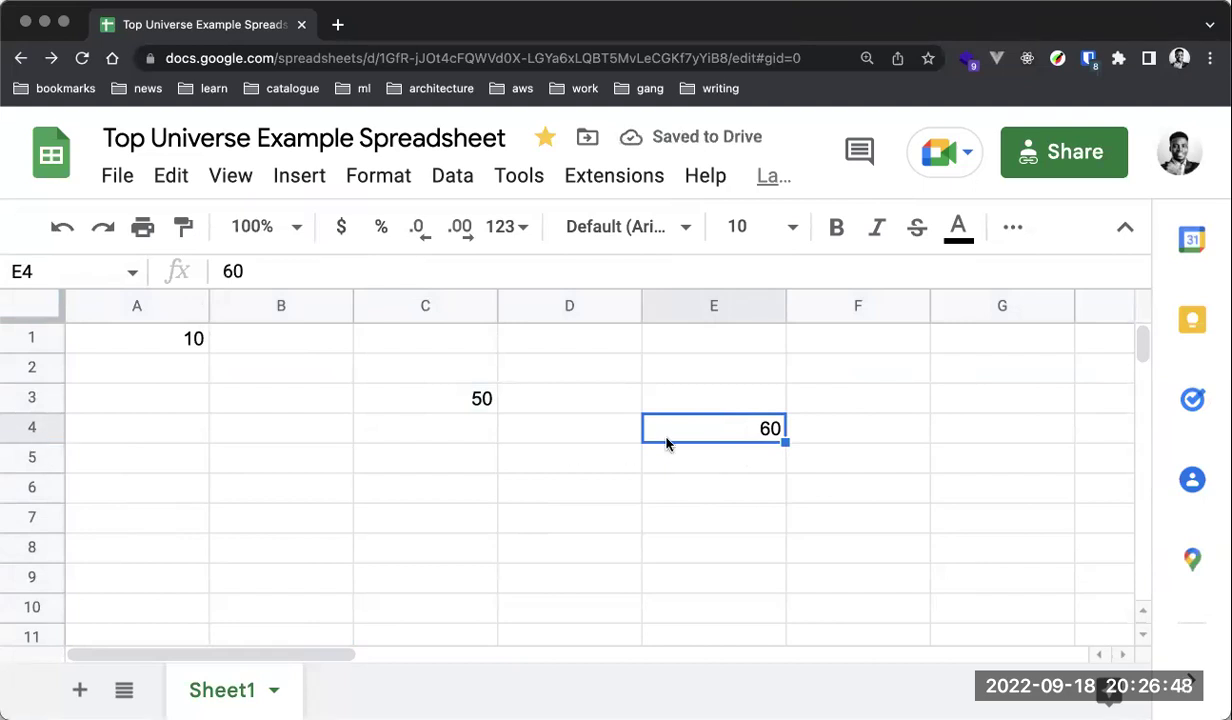
key("Delete")
left_click(455, 396)
key("Delete")
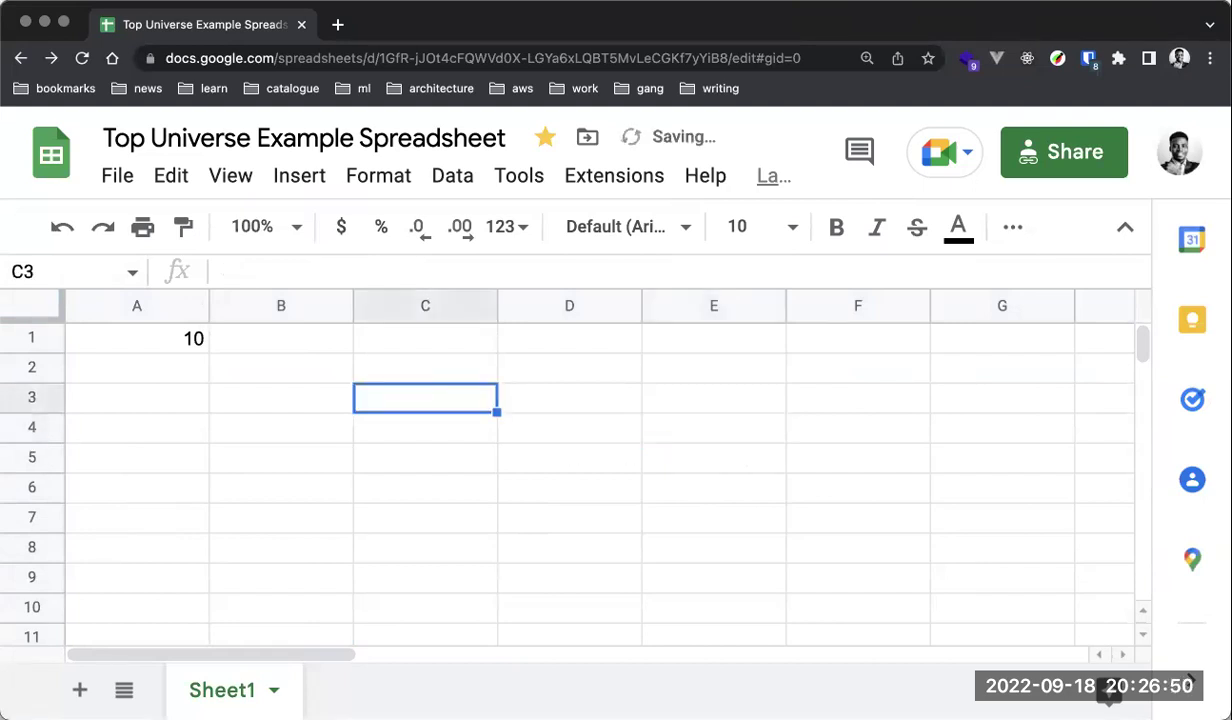
Clear A1 and retype 10 in it.
left_click(192, 337)
key("Delete")
left_click(195, 362)
left_click(192, 350)
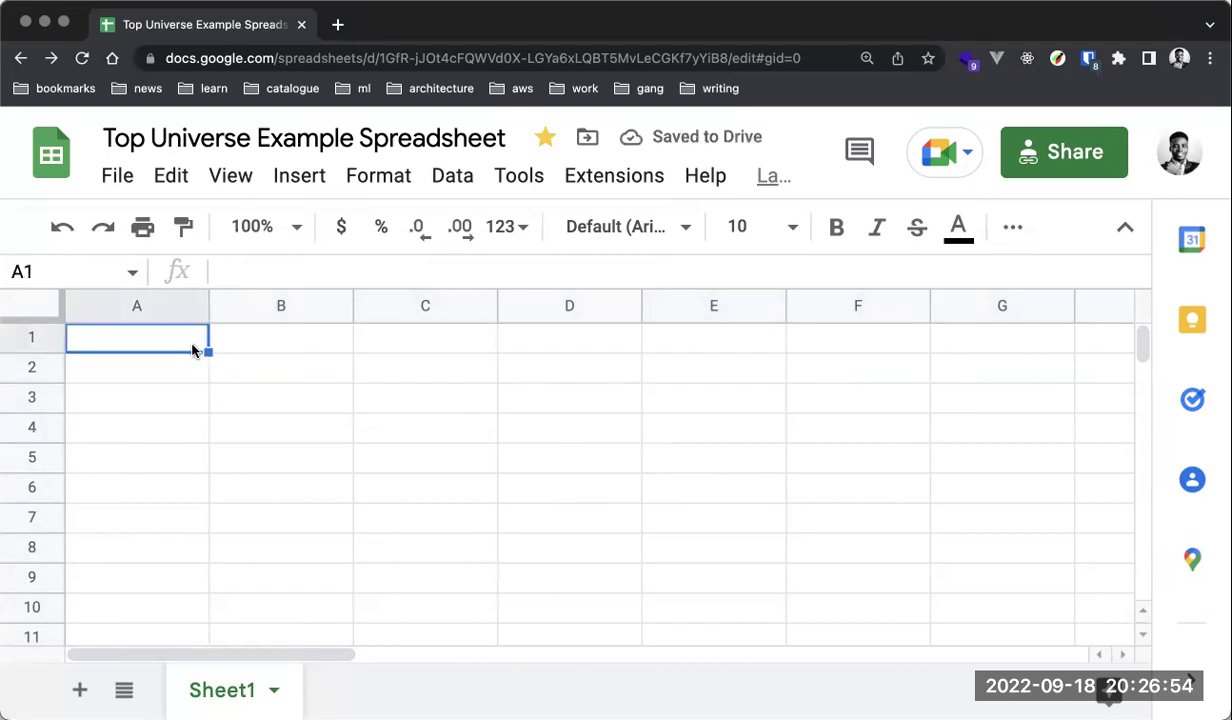
type("10")
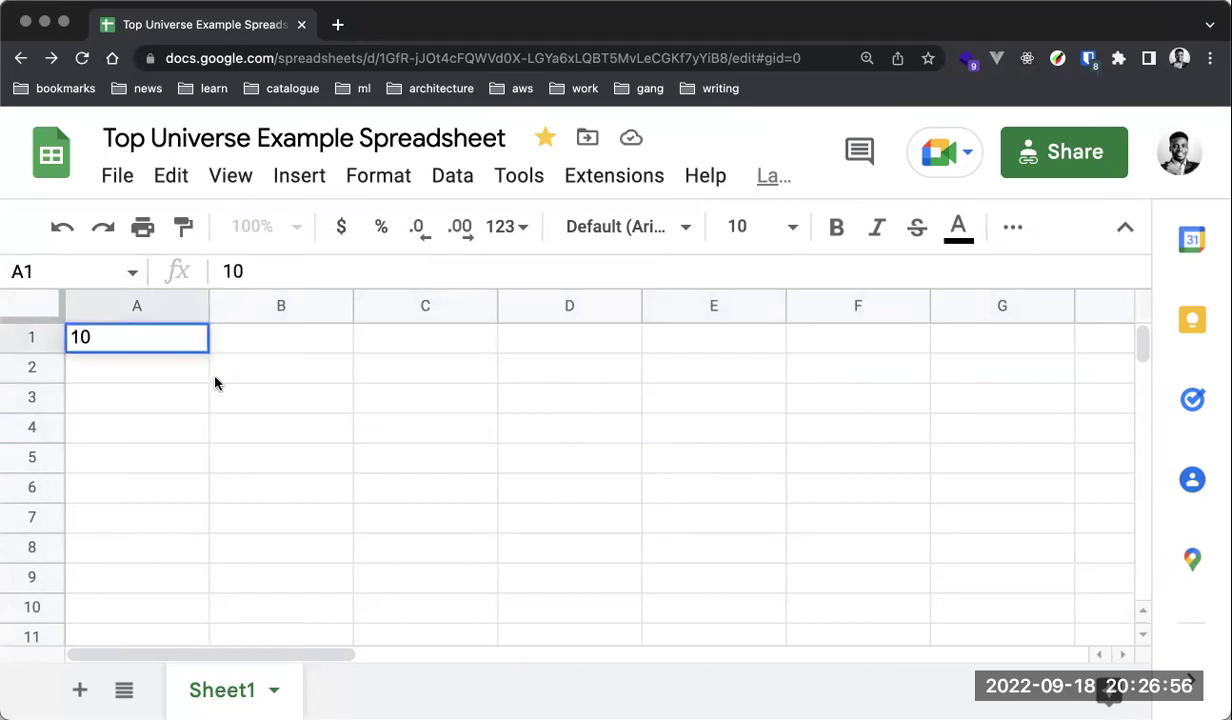
Enter 50 in B3, 30 in D4 and 20 in C7.
left_click(226, 400)
type("50")
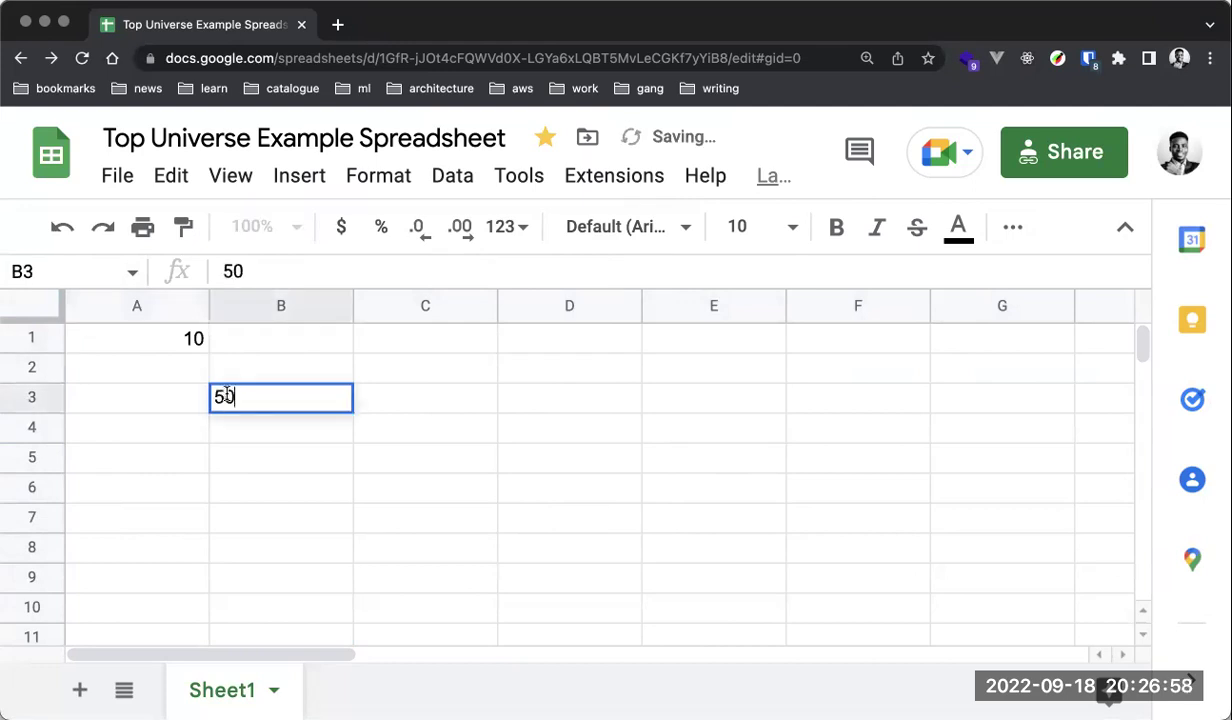
left_click(537, 440)
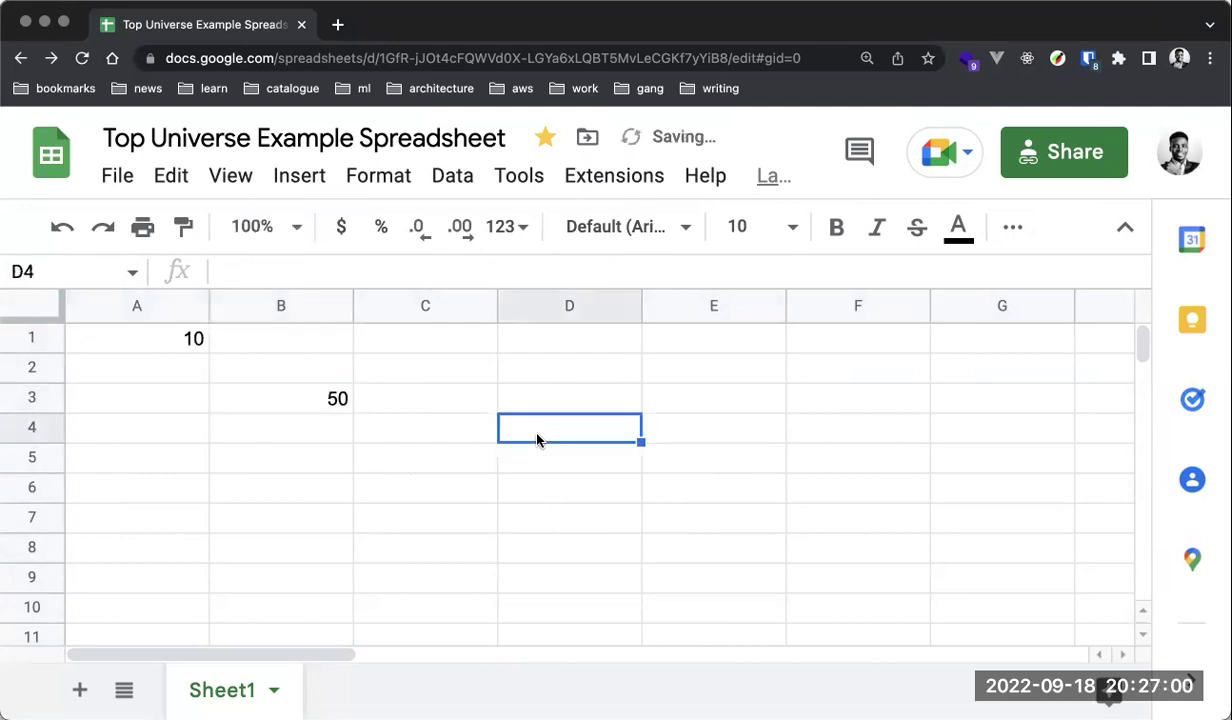
type("30")
left_click(386, 531)
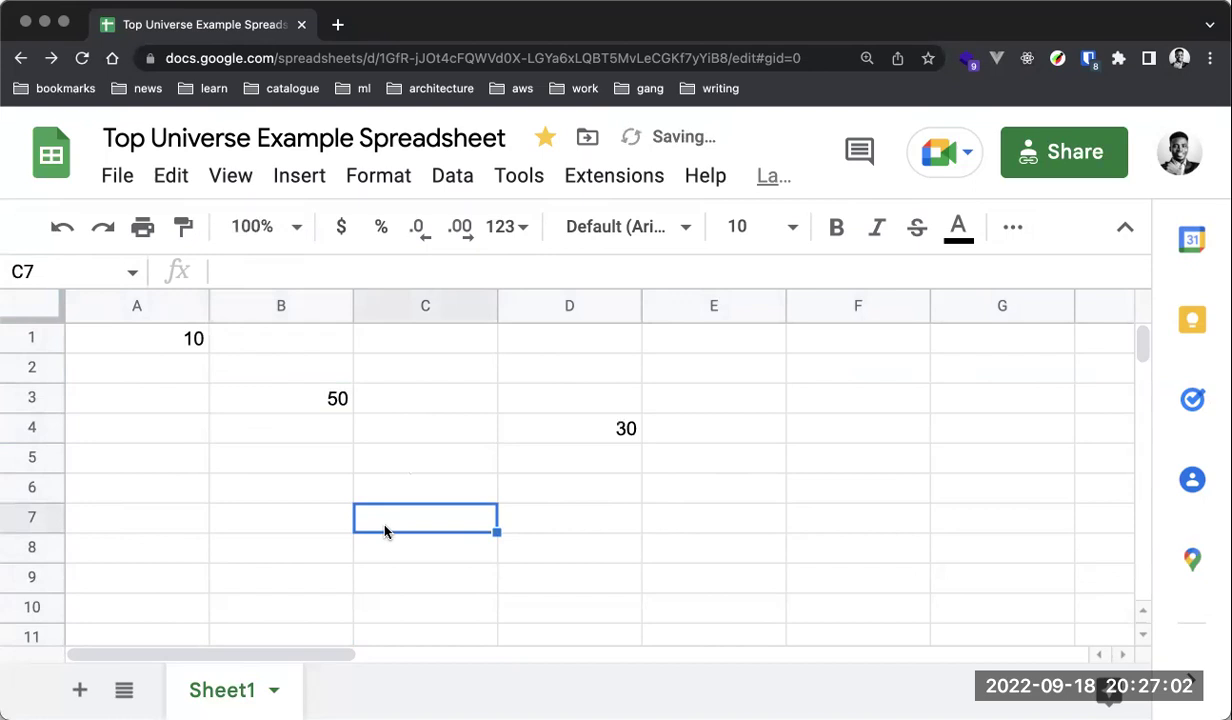
type("20")
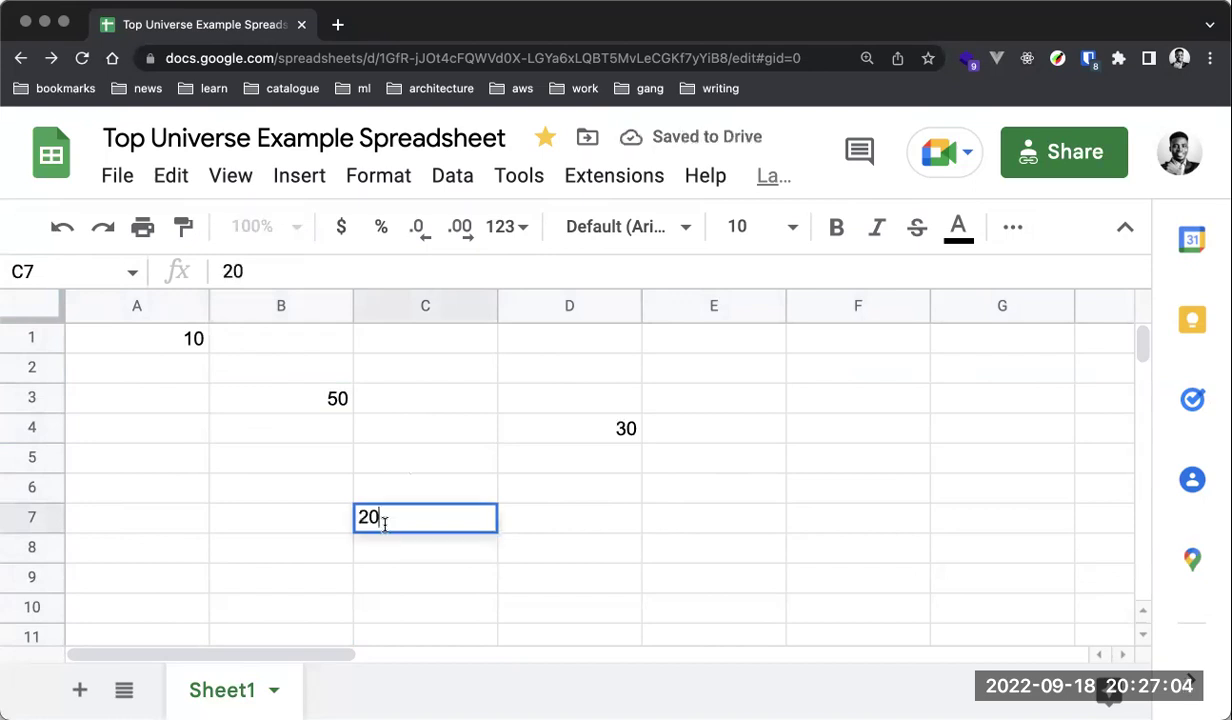
key("Return")
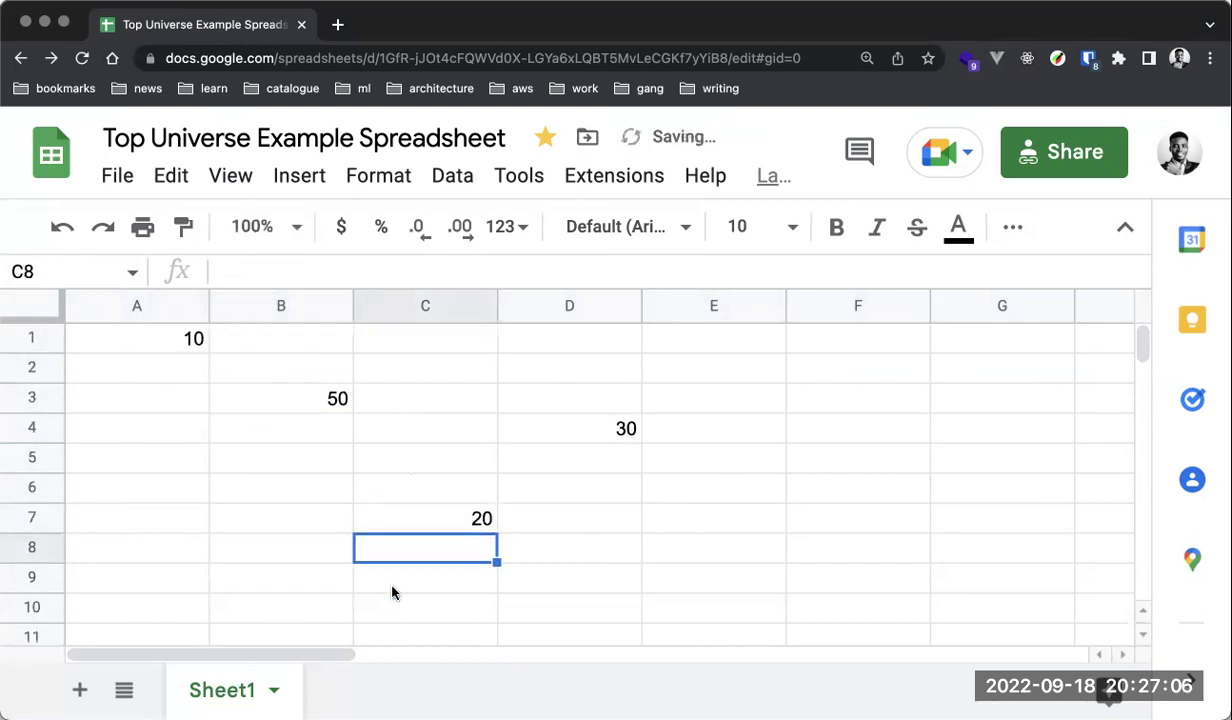
Select C9 as the cell for the total.
left_click(400, 585)
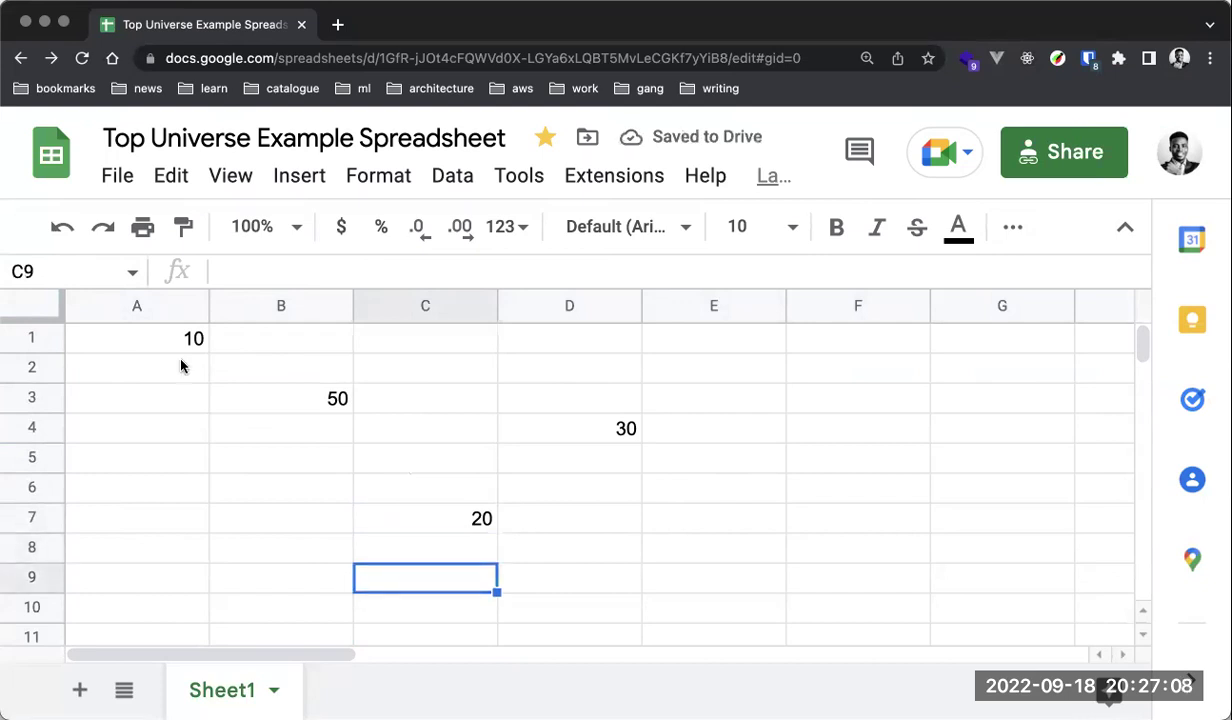
key("Left")
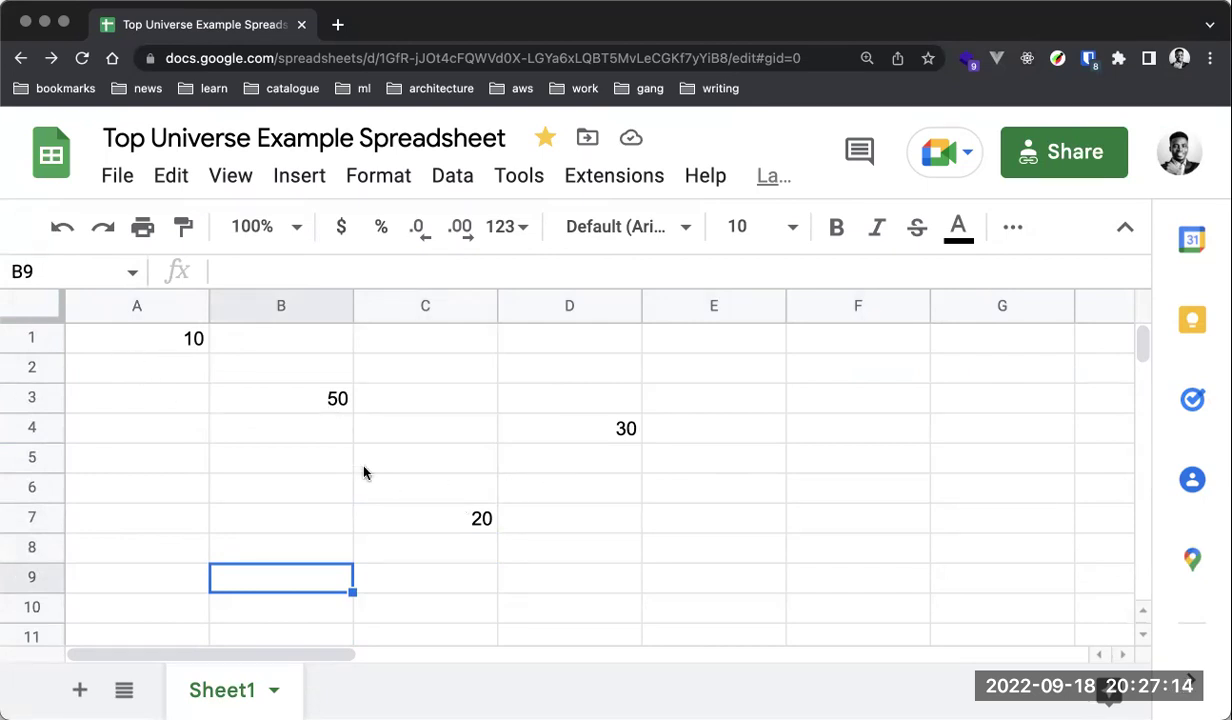
left_click(404, 580)
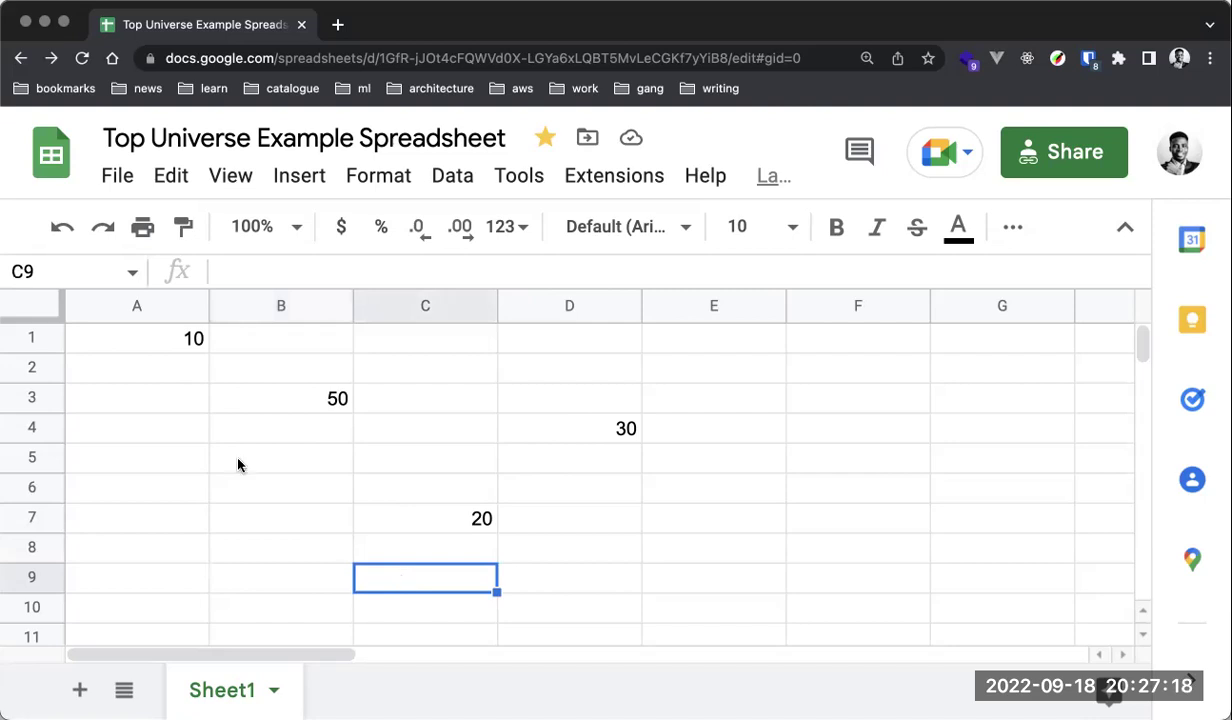
left_click(181, 338)
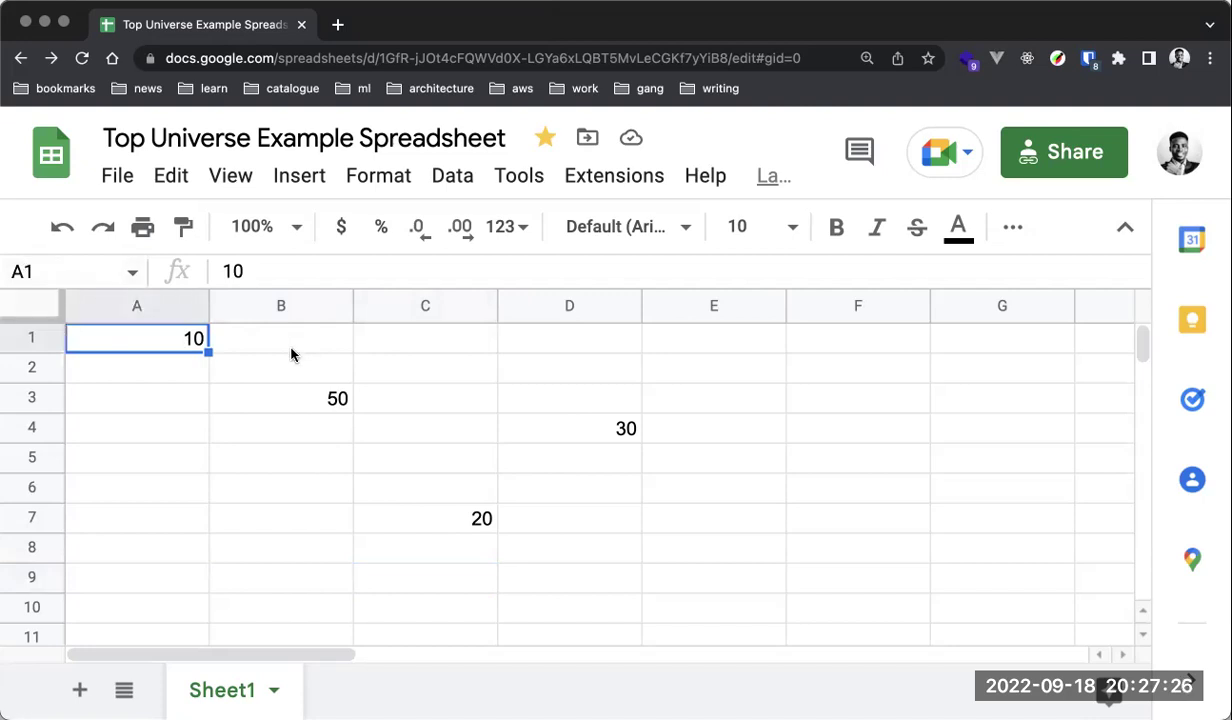
left_click(390, 574)
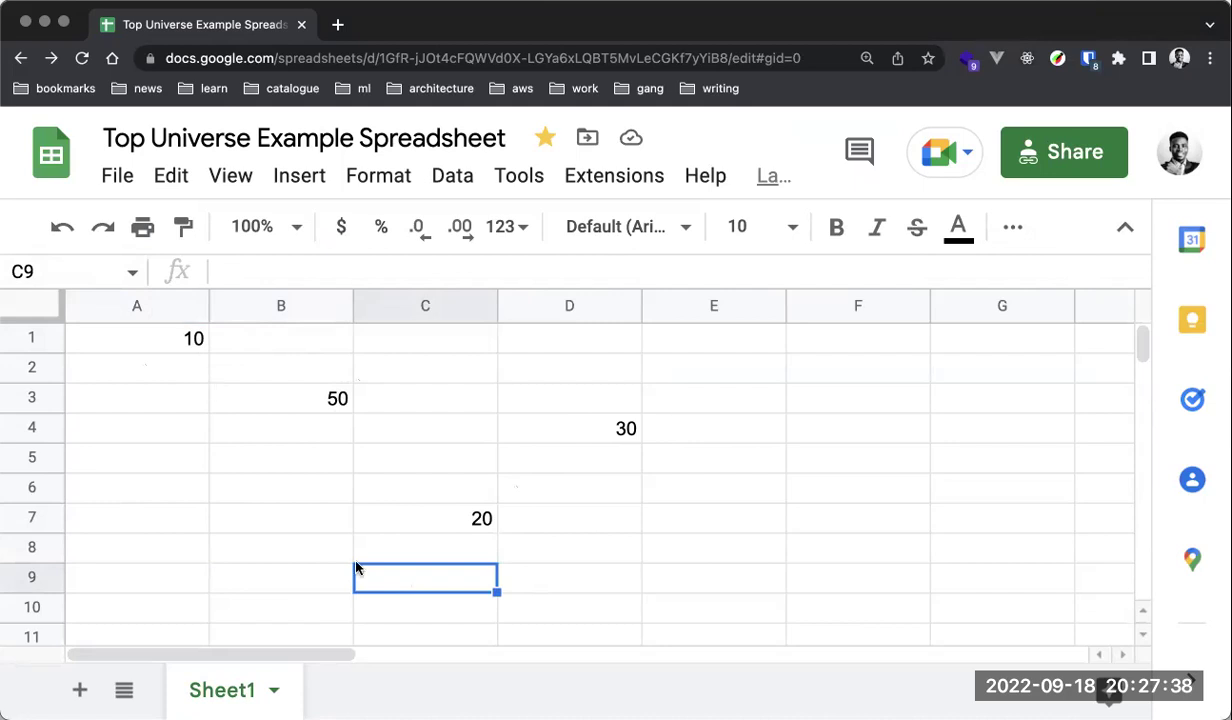
Enter =sum(a1, b3, c7, d4) in C9 to total the scattered values to 110.
type("=")
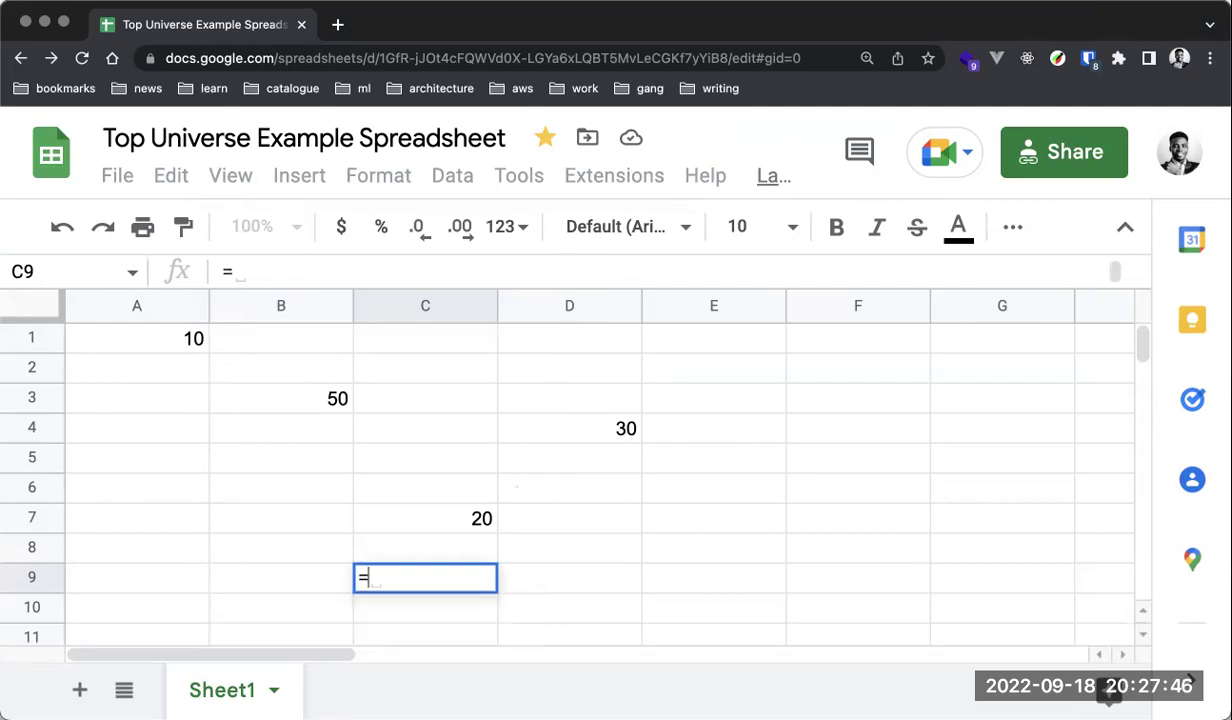
type("su")
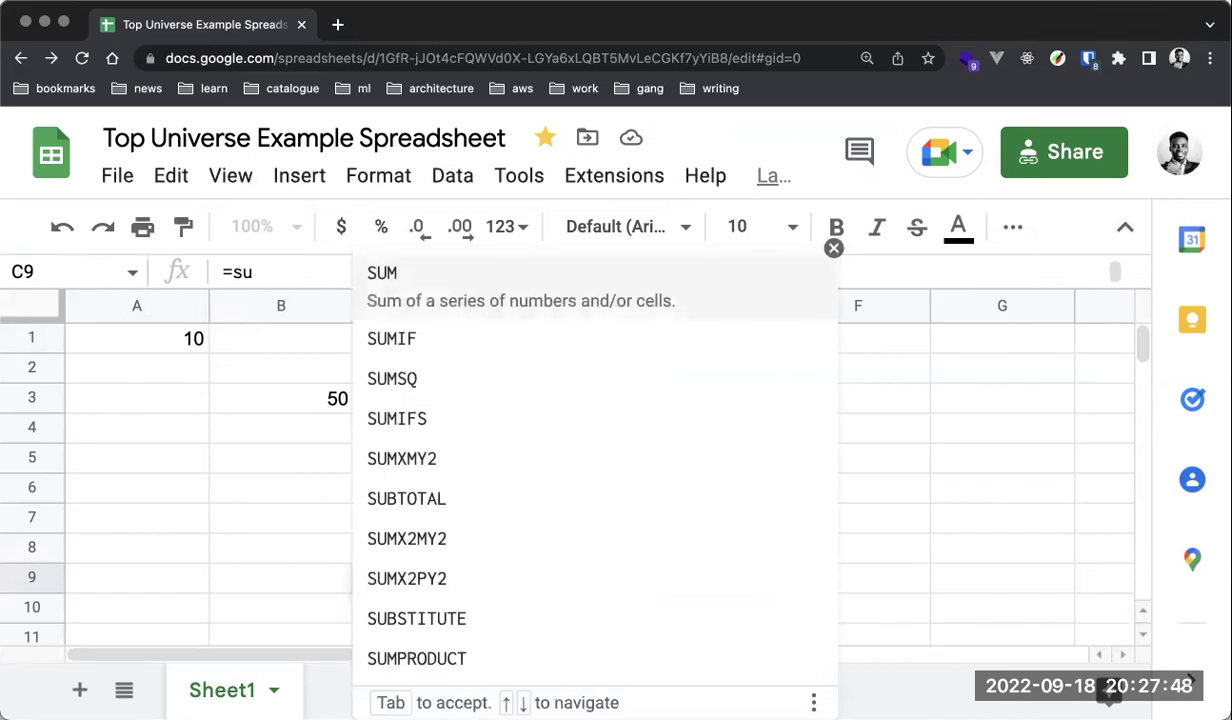
type("m")
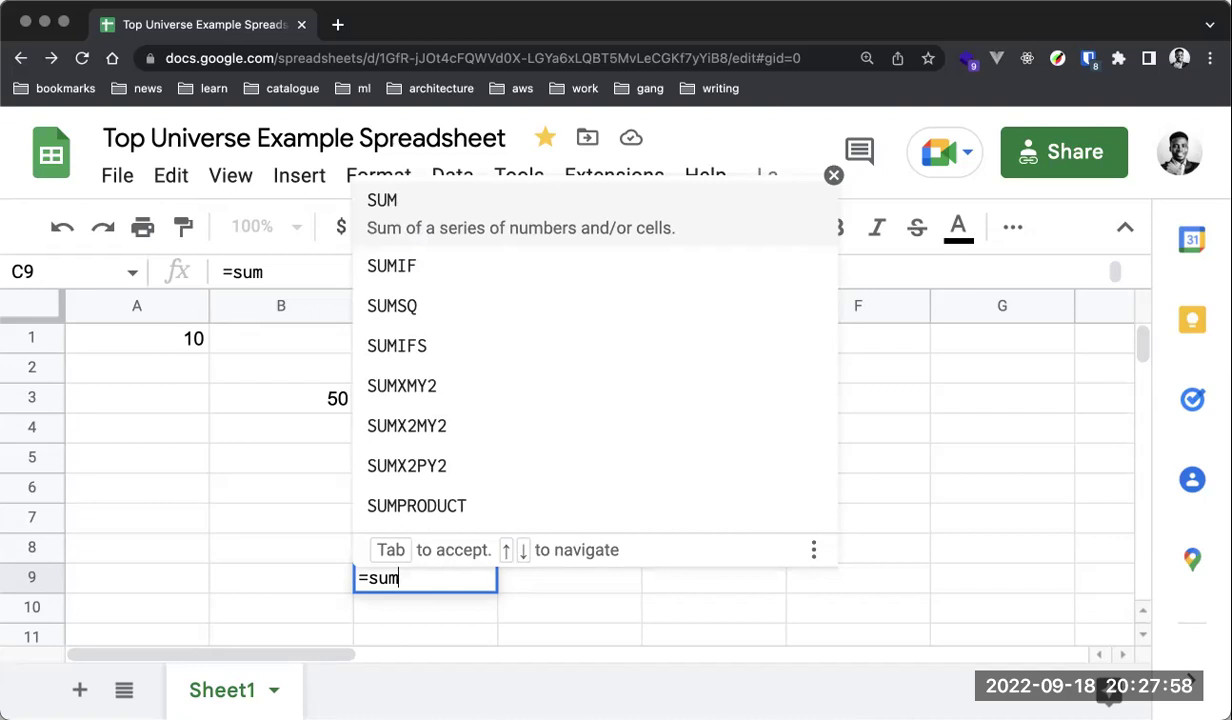
type("(")
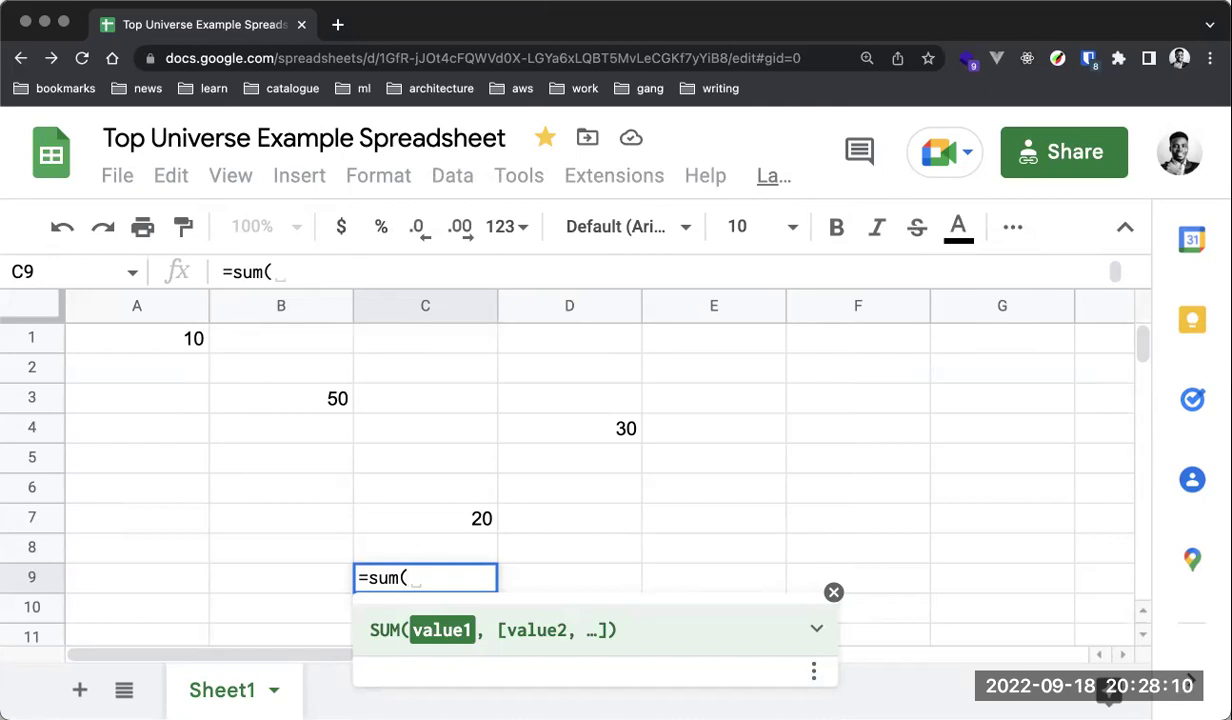
type("a1:")
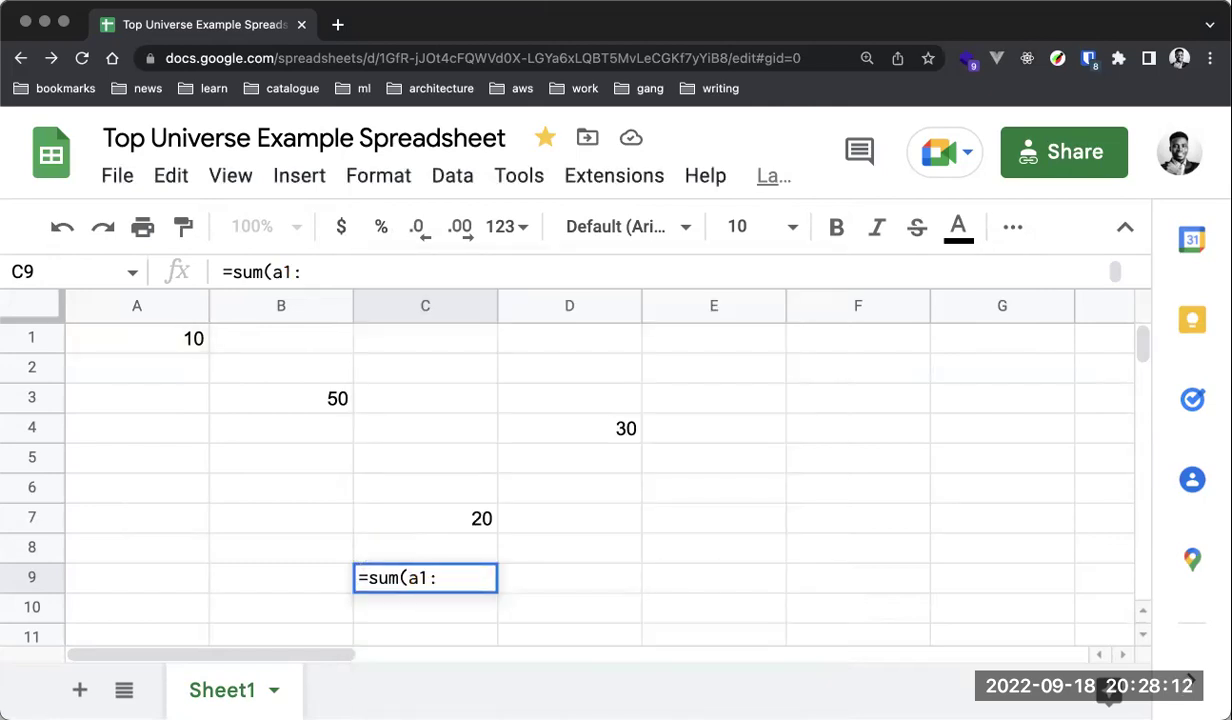
type("a5")
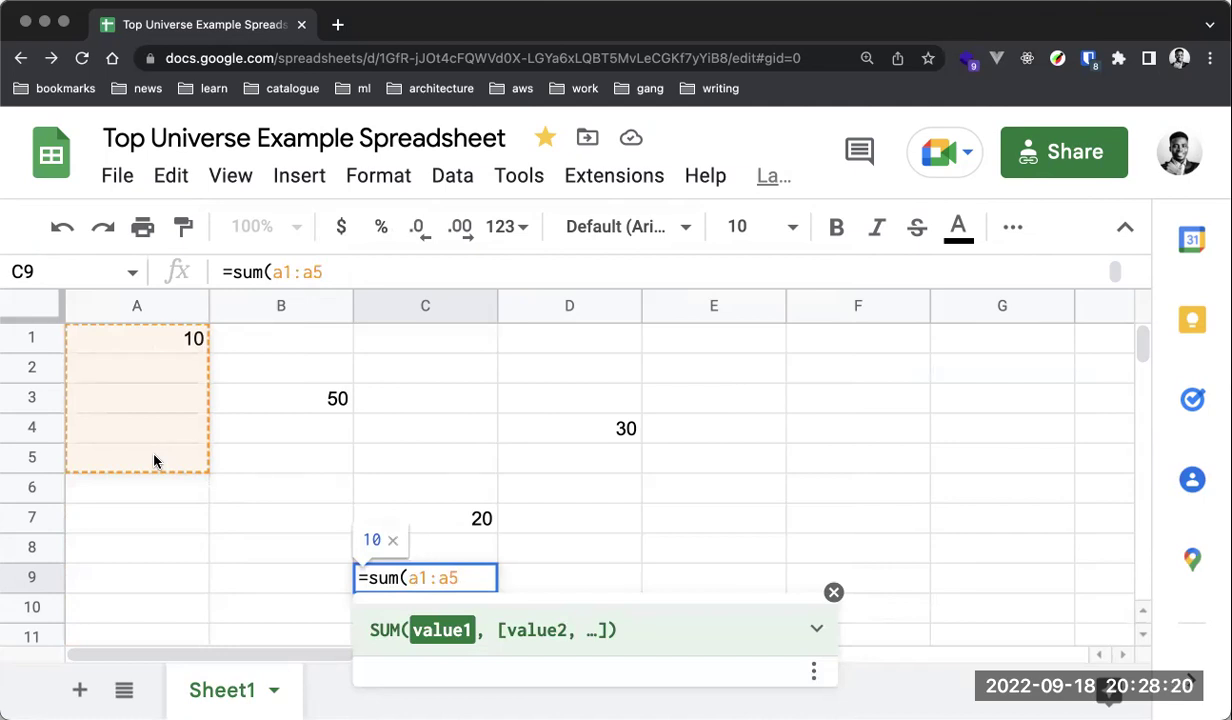
key("BackSpace")
key("BackSpace")
key("BackSpace")
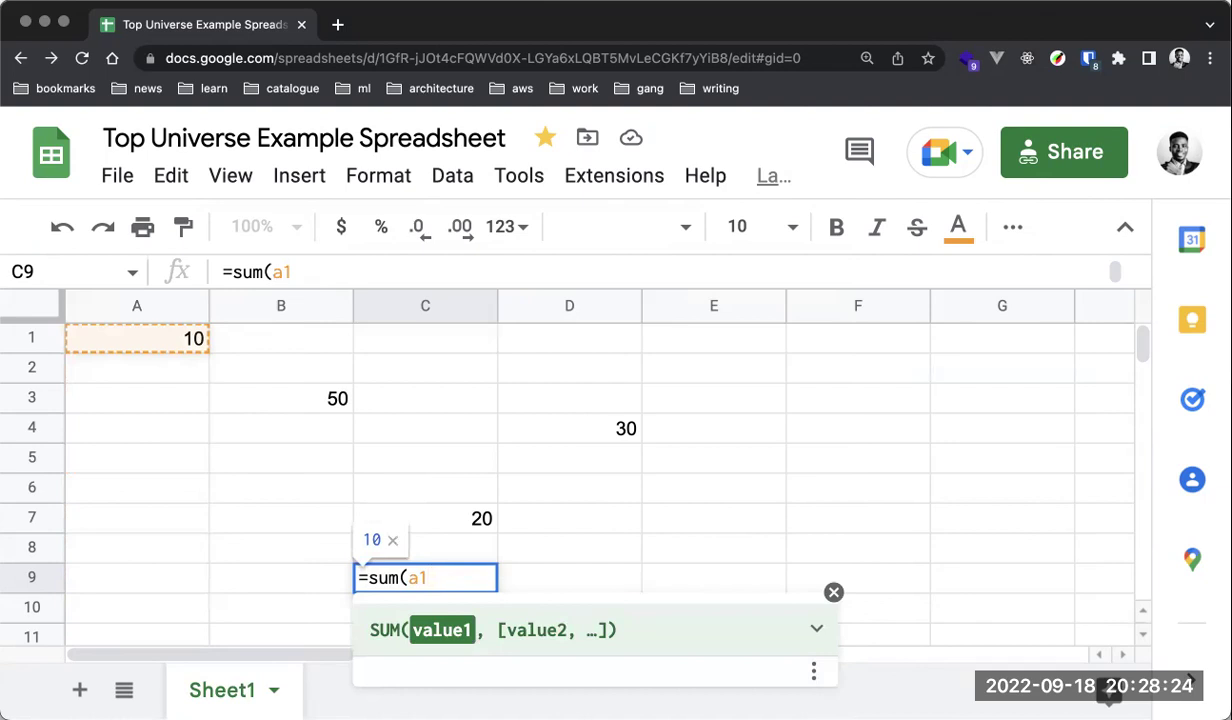
type(", ")
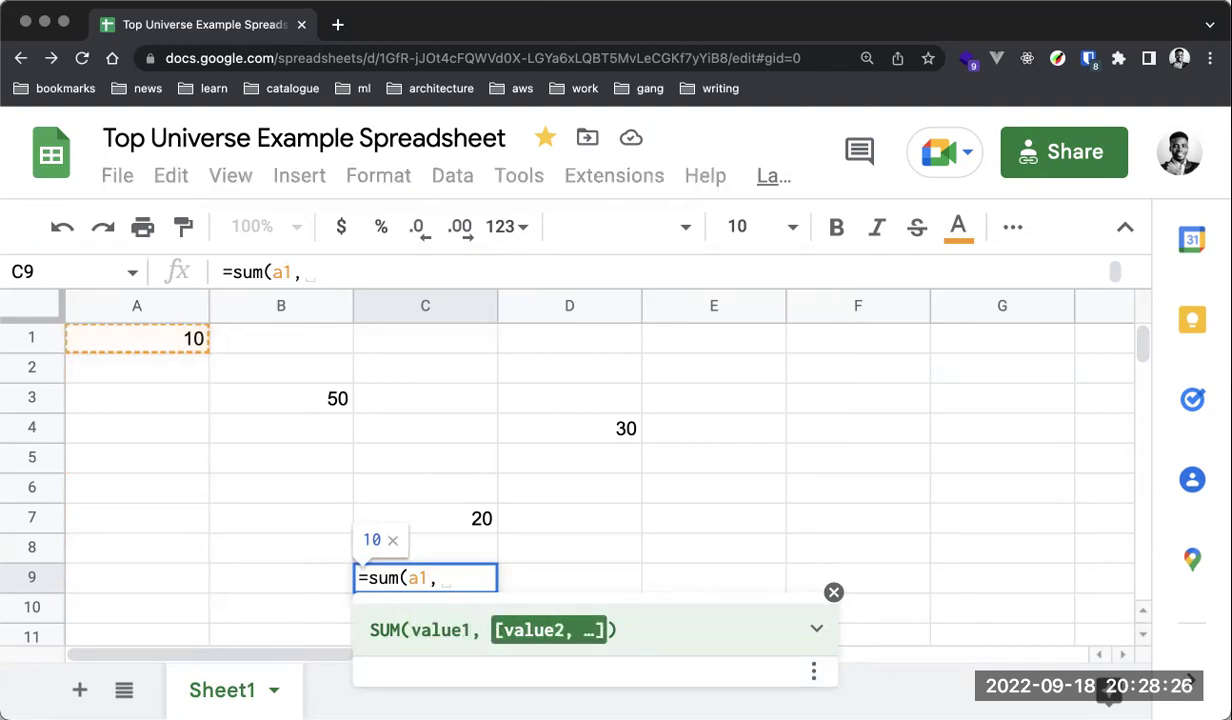
type("b3")
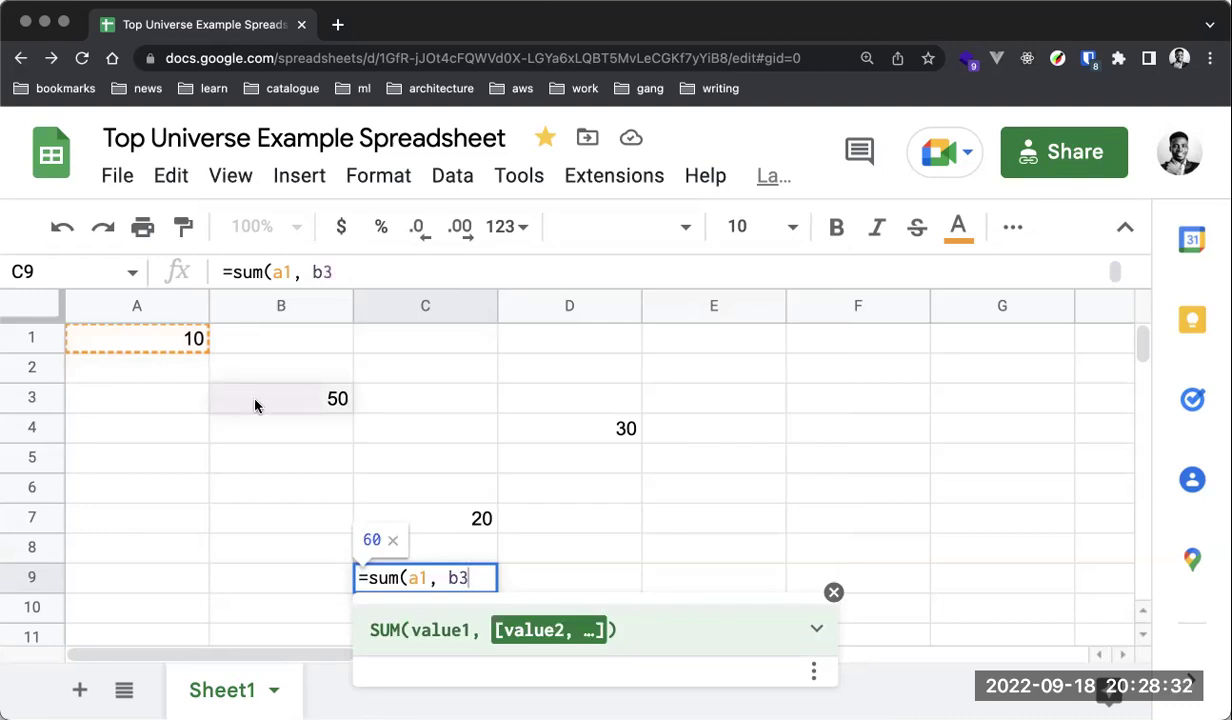
type(", c7")
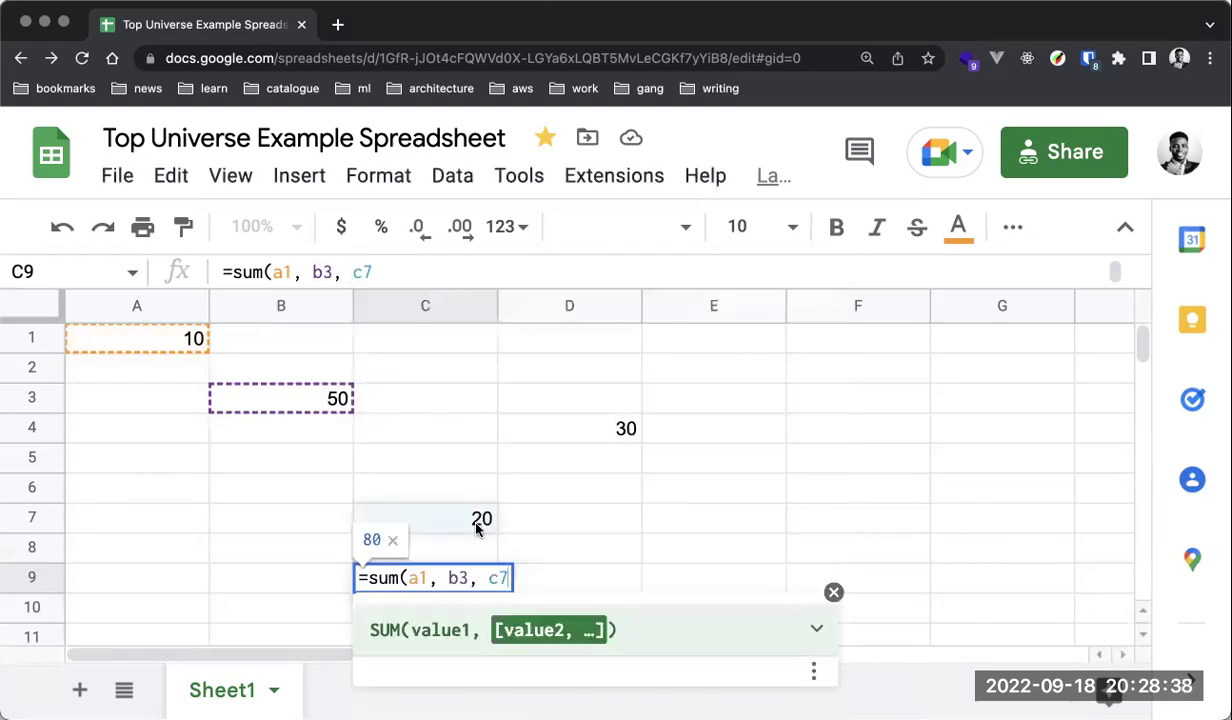
type(",")
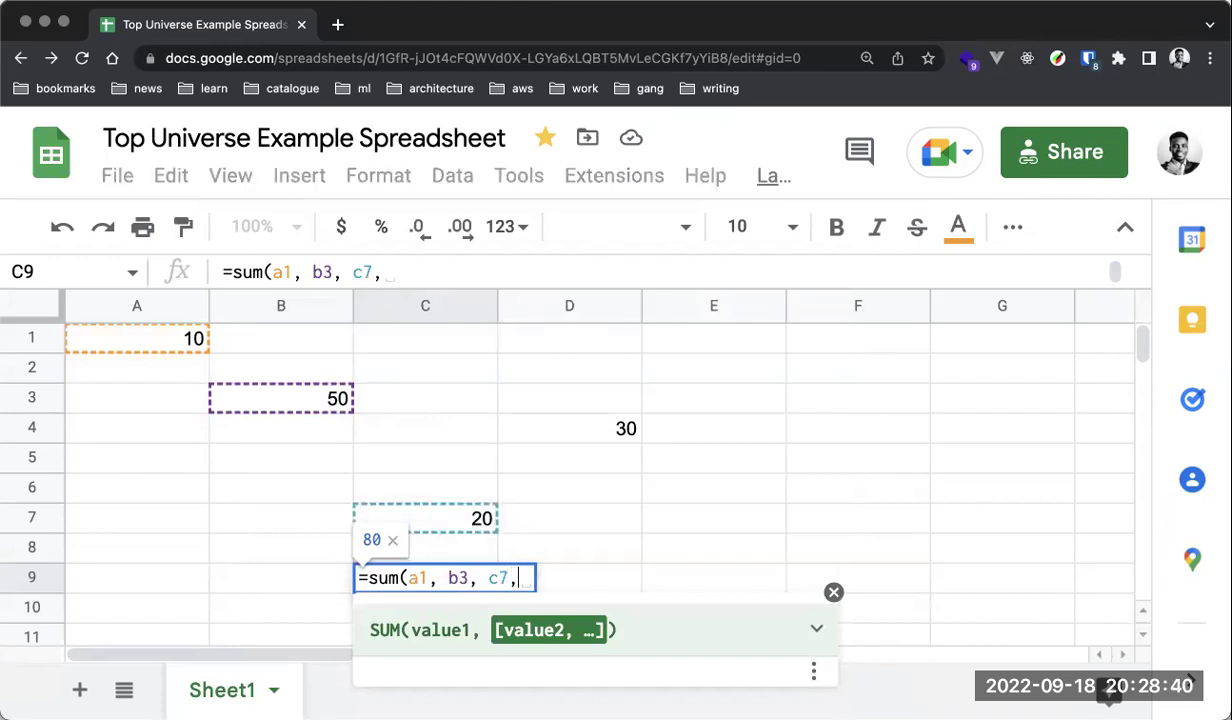
type(" d4)")
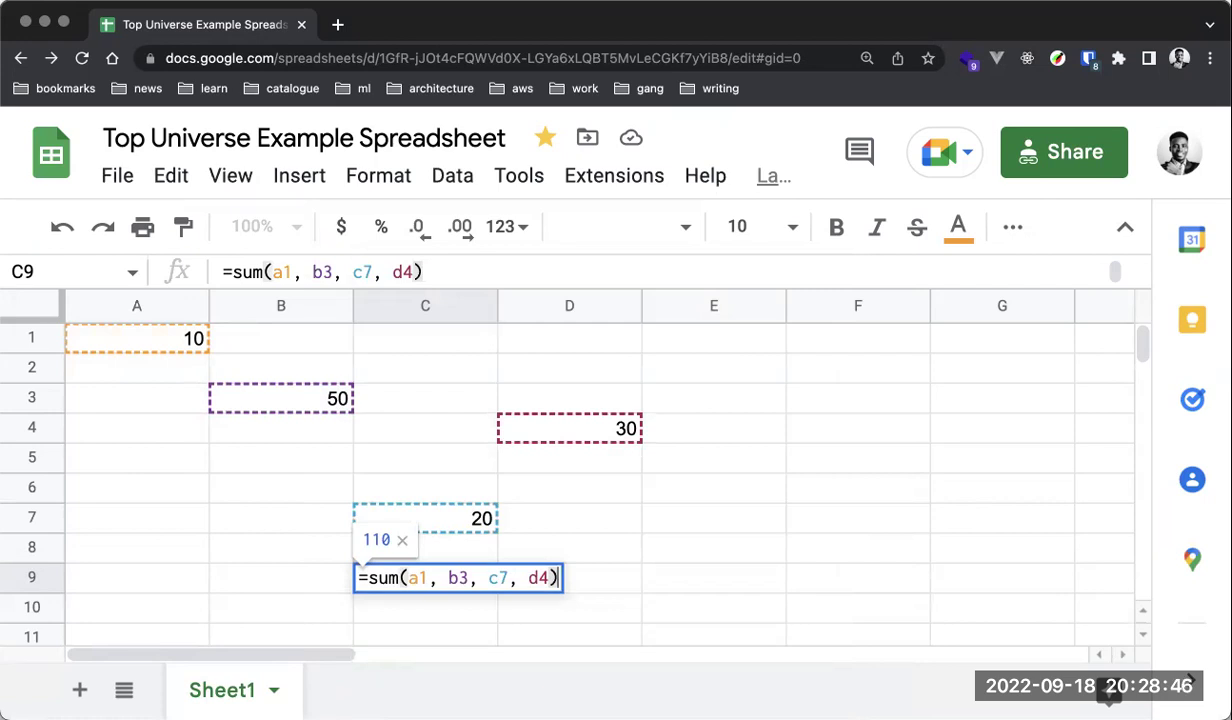
key("Return")
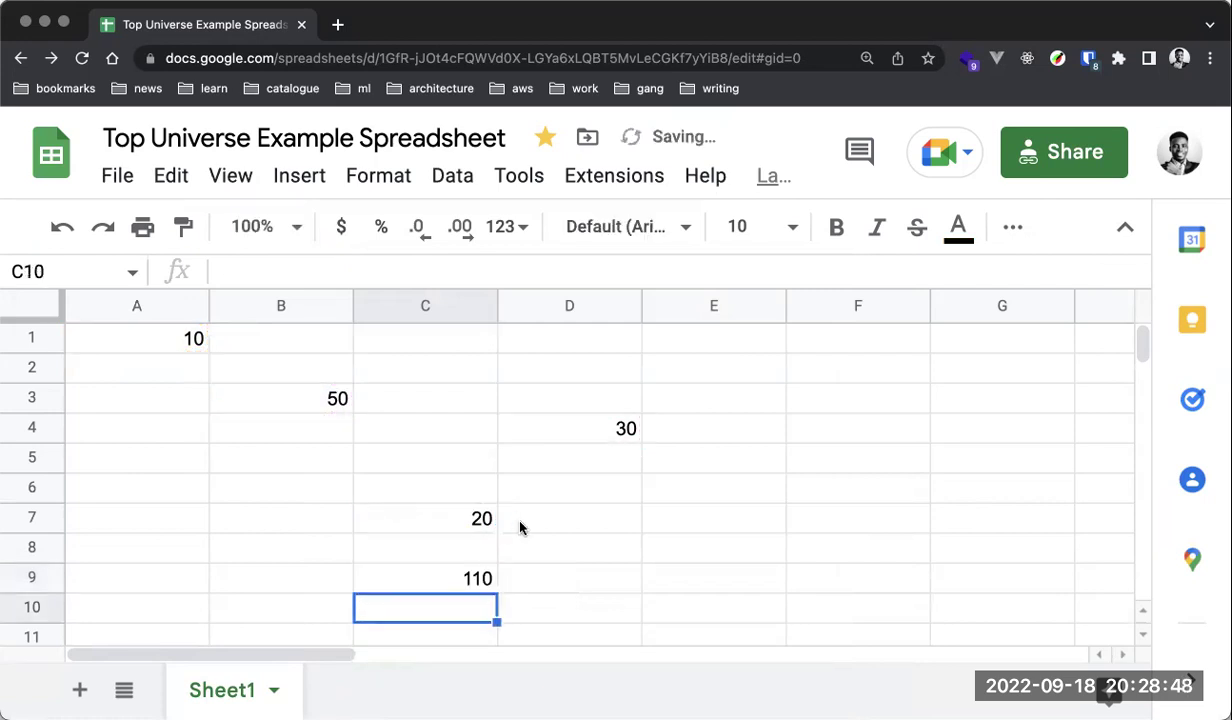
left_click(452, 581)
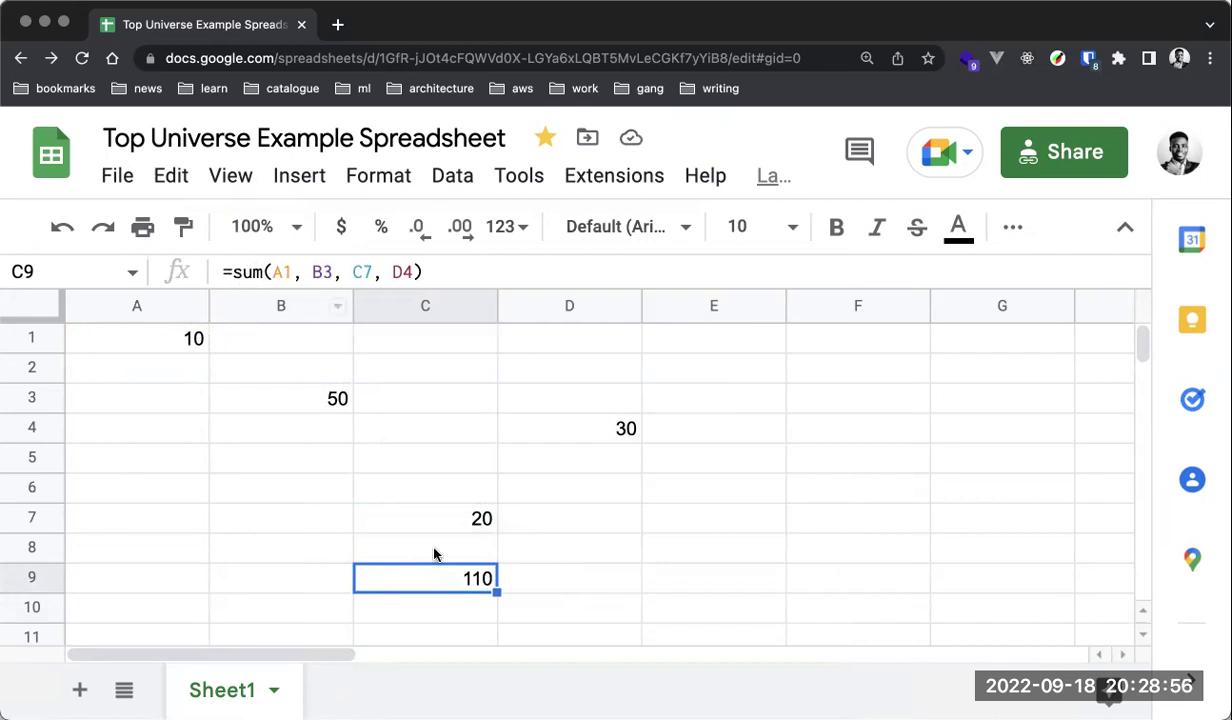
double_click(412, 575)
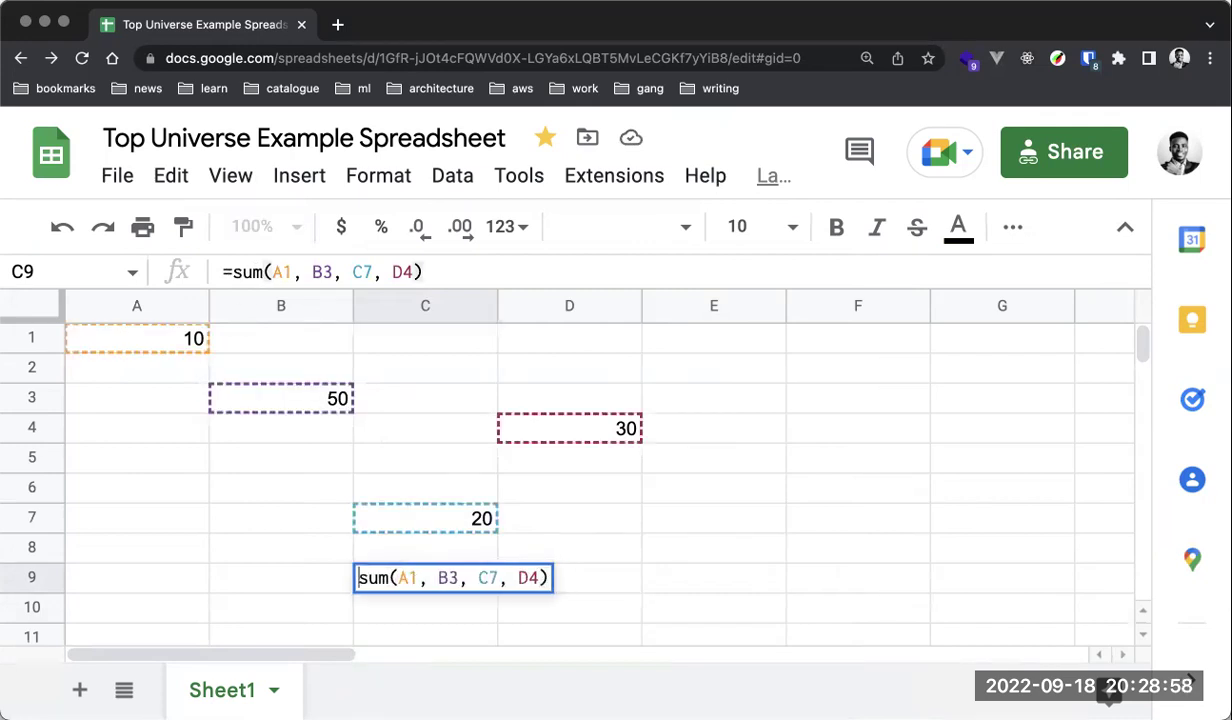
key("Return")
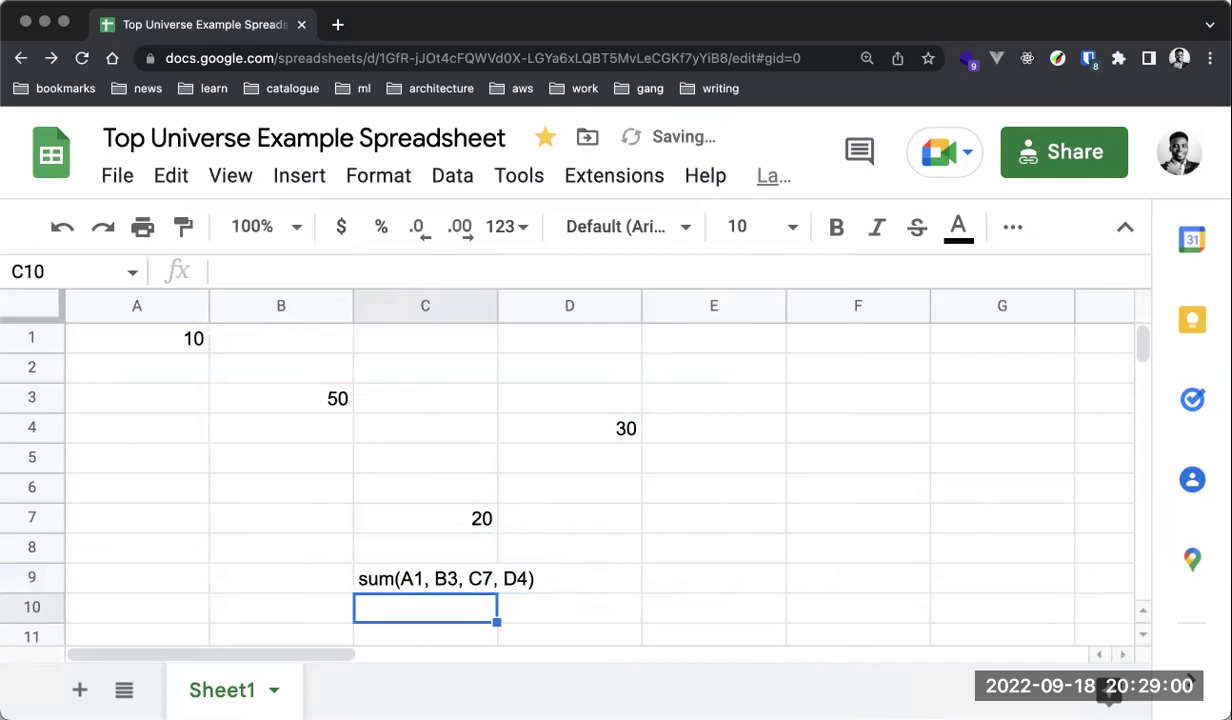
double_click(425, 577)
type("=")
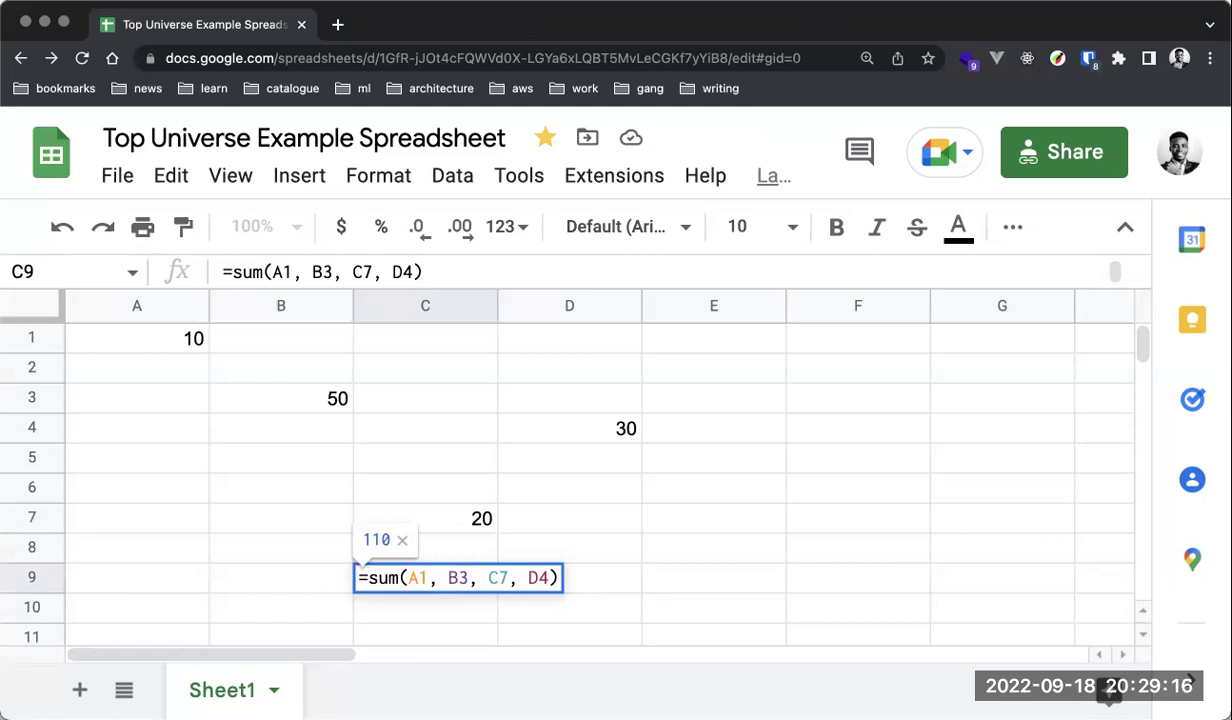
key("Return")
left_click(472, 577)
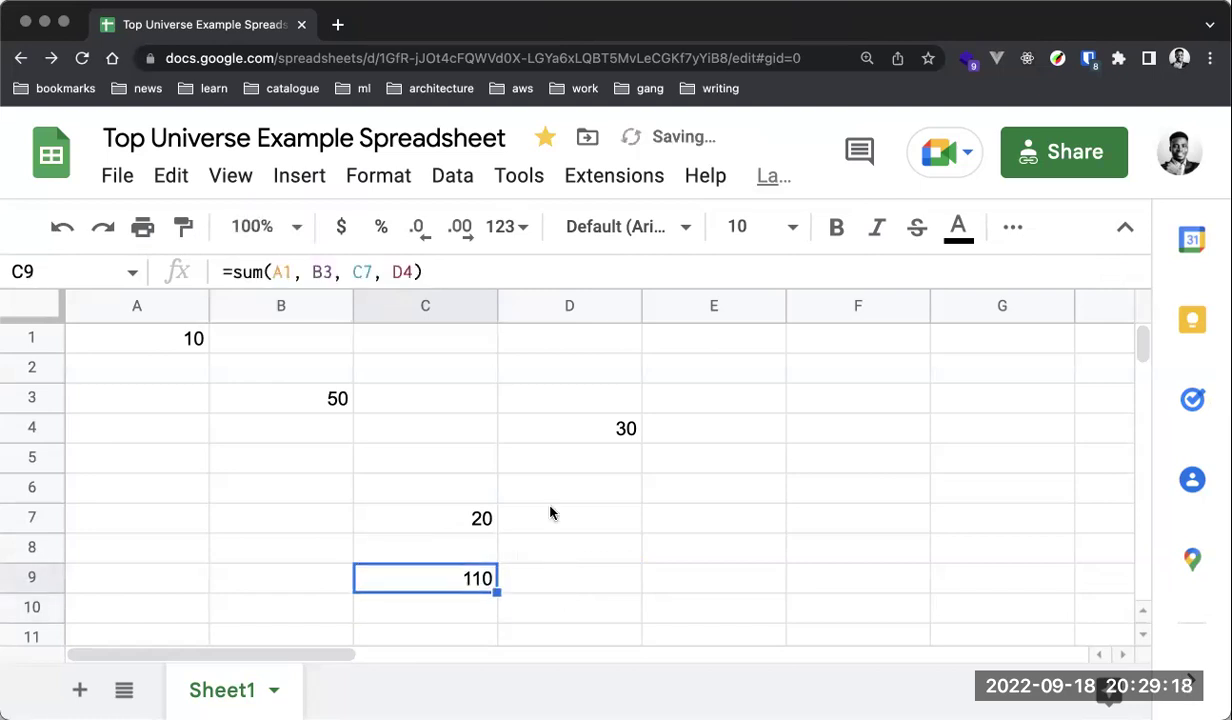
left_click_drag(624, 430, 493, 507)
left_click(510, 488)
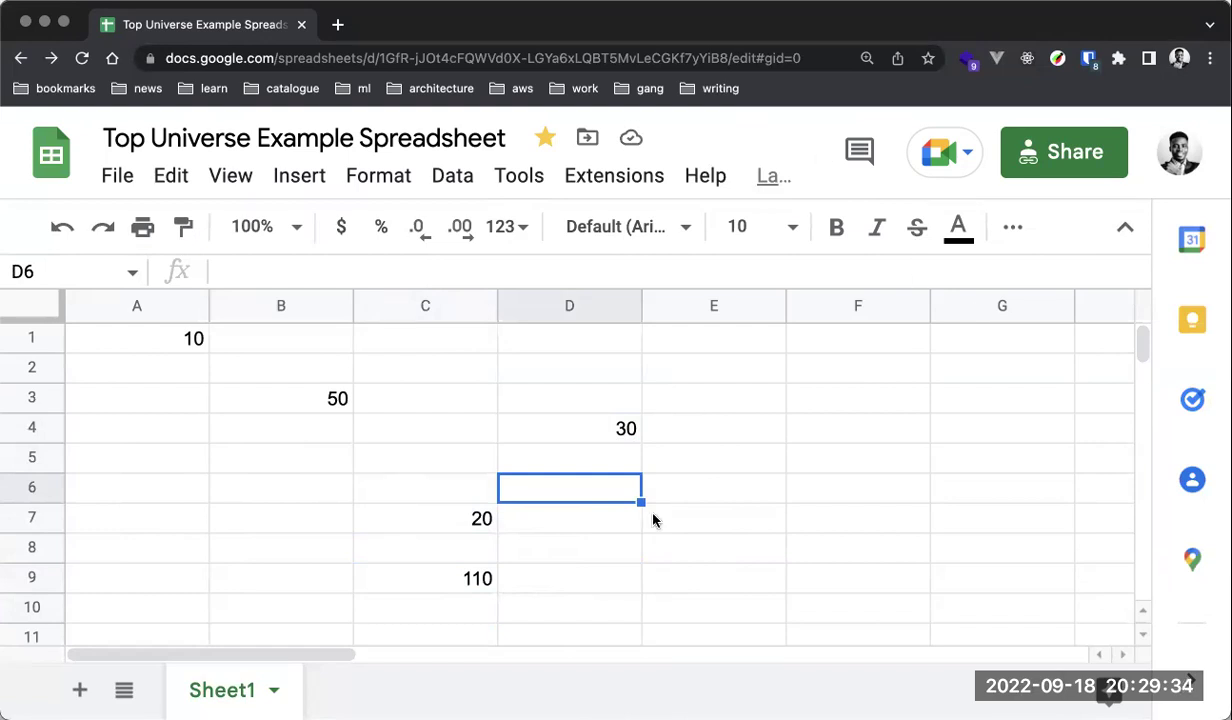
Select A1, B3, D4 and C7 together and delete their values, along with the C9 sum.
left_click(548, 546)
key("ctrl+Home")
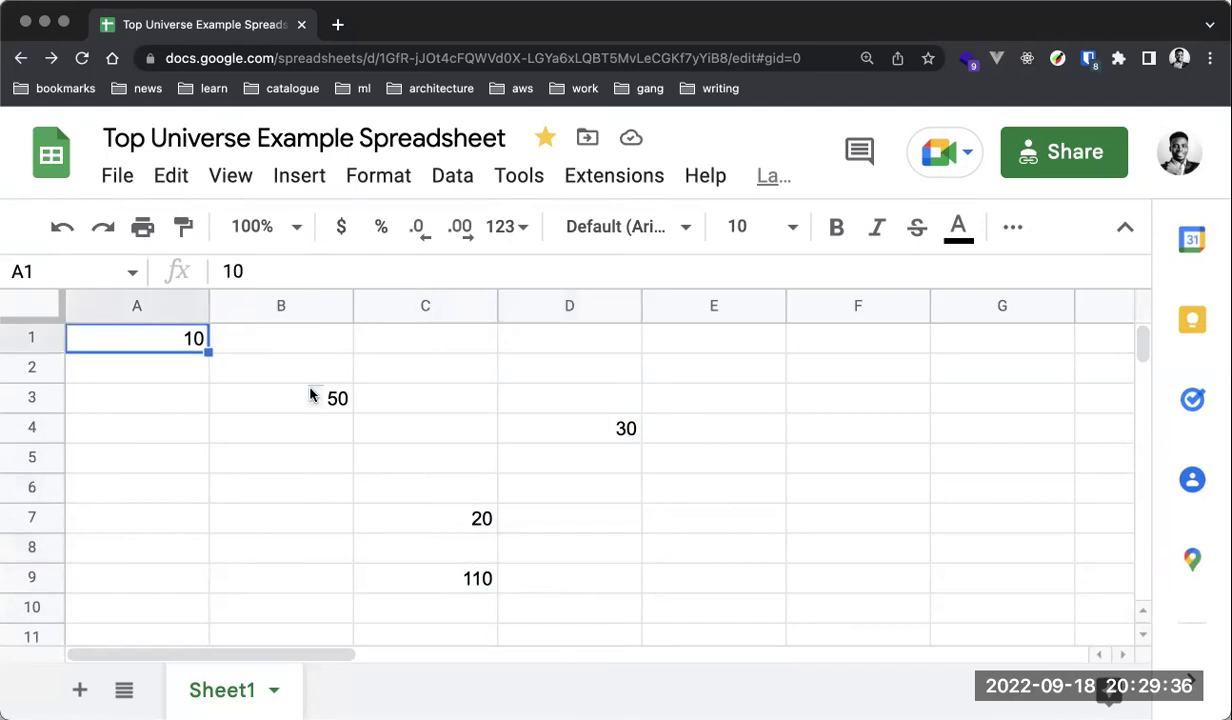
left_click(311, 393, "super")
left_click(627, 432, "super")
left_click(457, 518, "super")
key("Delete")
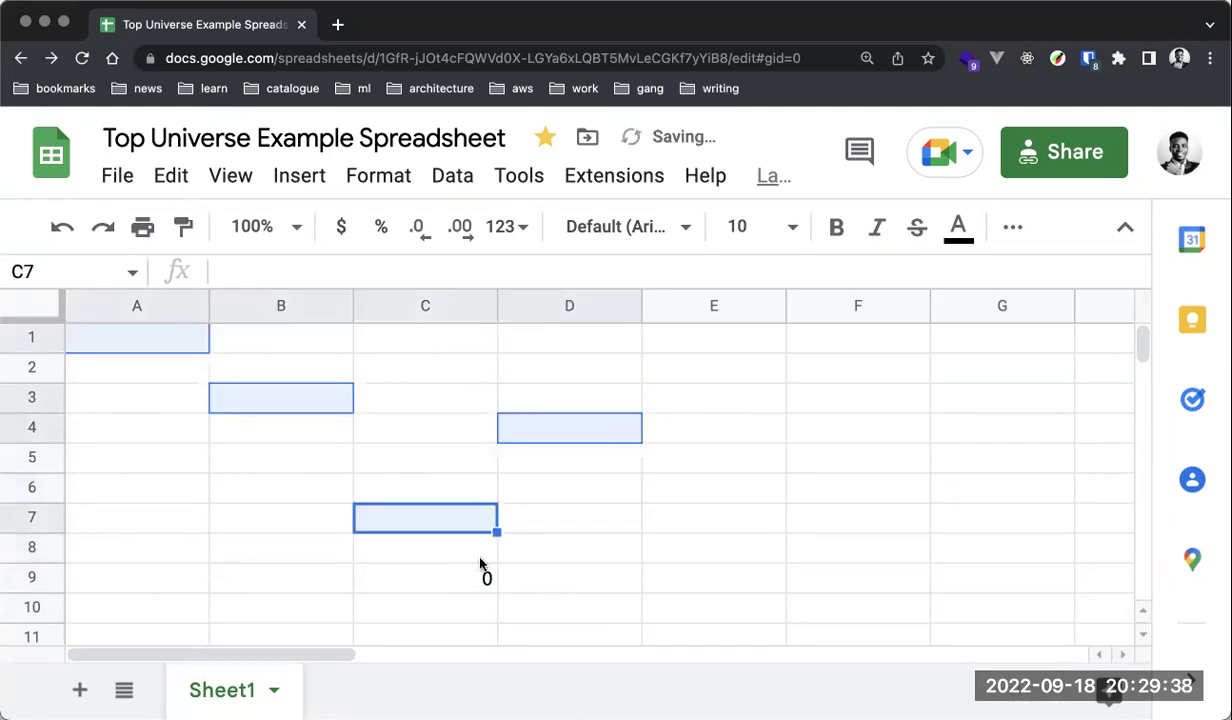
left_click(476, 580)
left_click(186, 345)
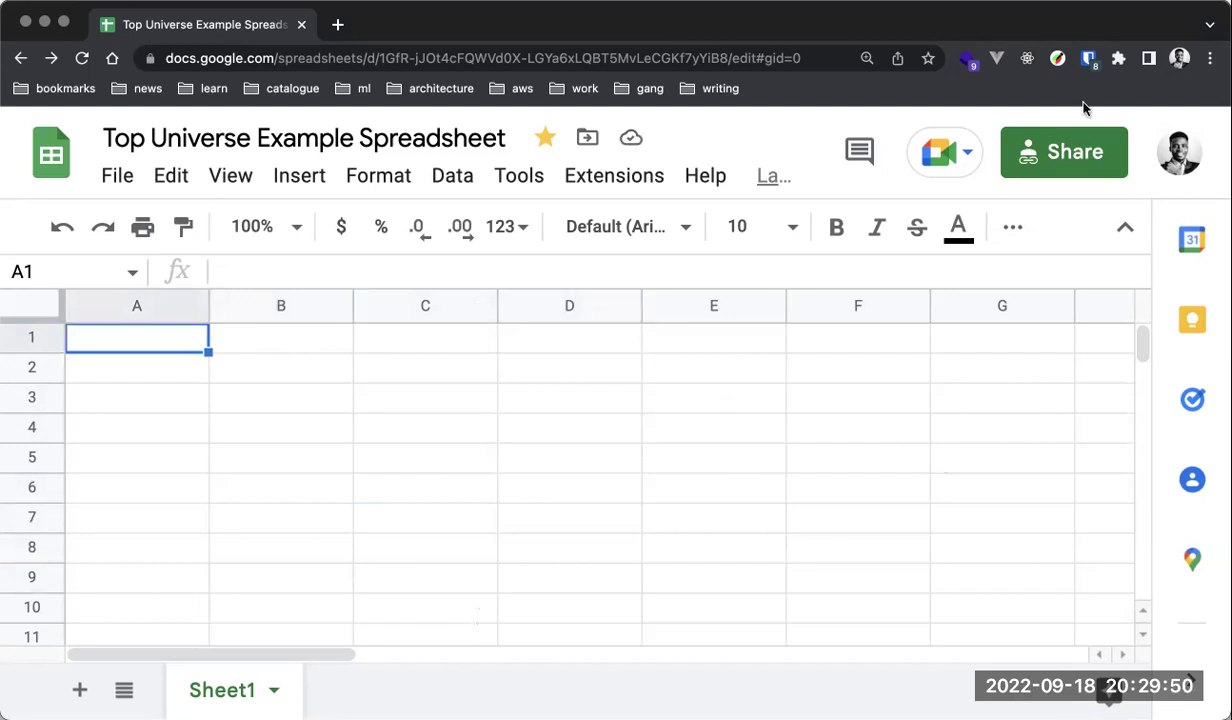
Zoom Chrome's page in, then reset the zoom to 100%.
left_click(1210, 58)
left_click(1145, 265)
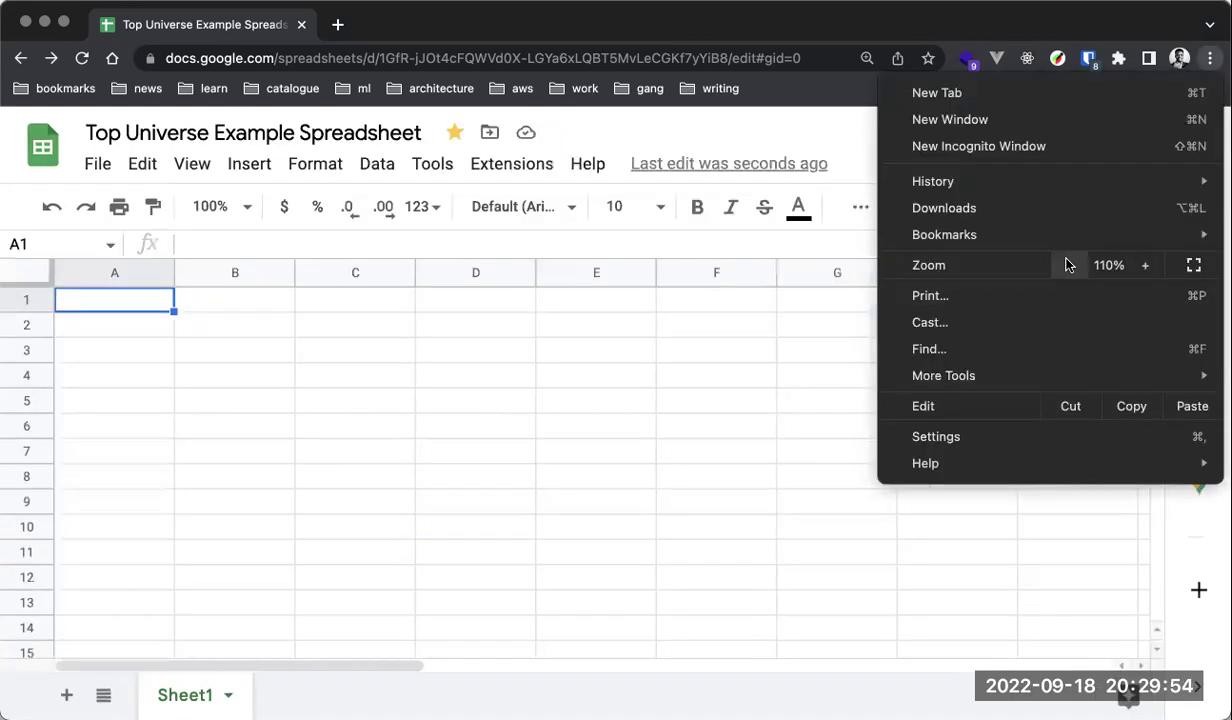
left_click(1068, 265)
left_click(631, 401)
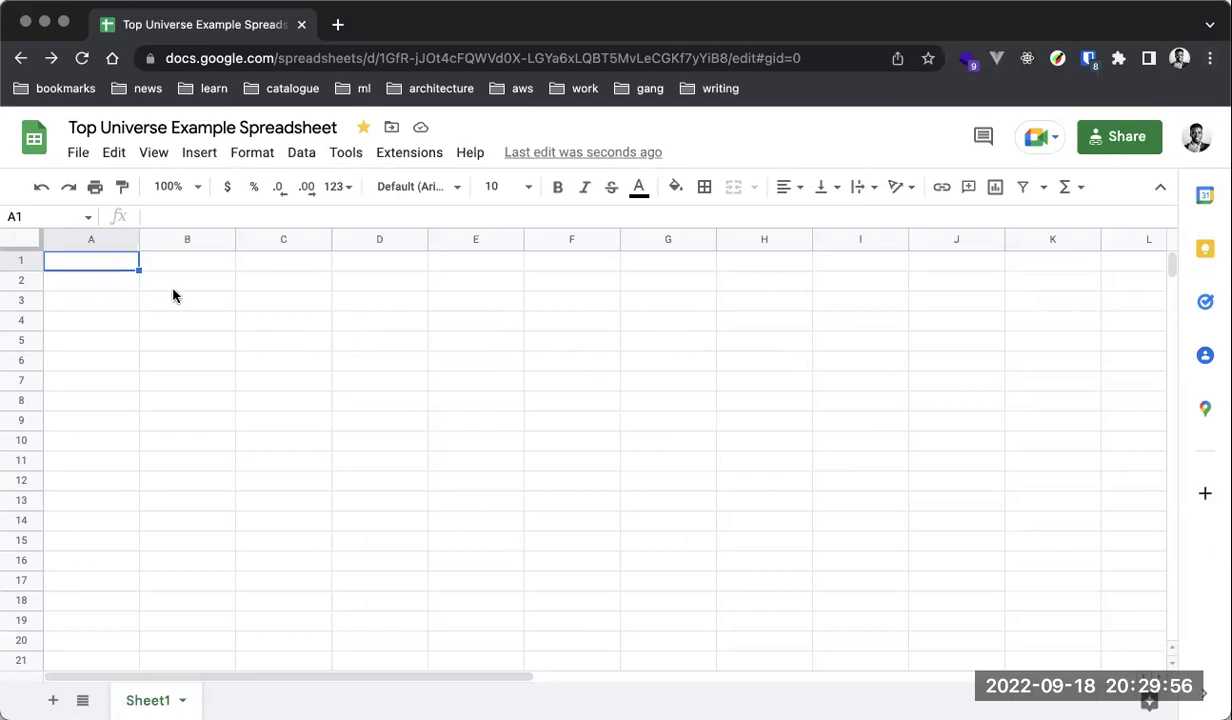
left_click(171, 290)
left_click(162, 301)
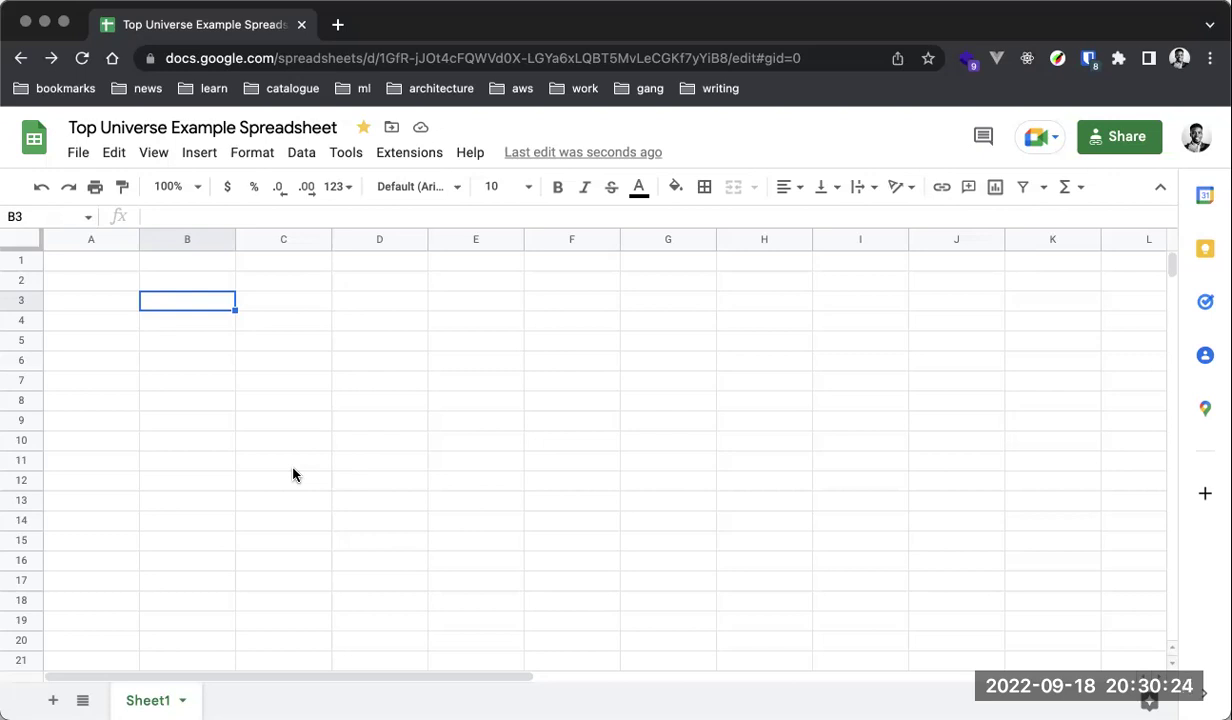
left_click(200, 350)
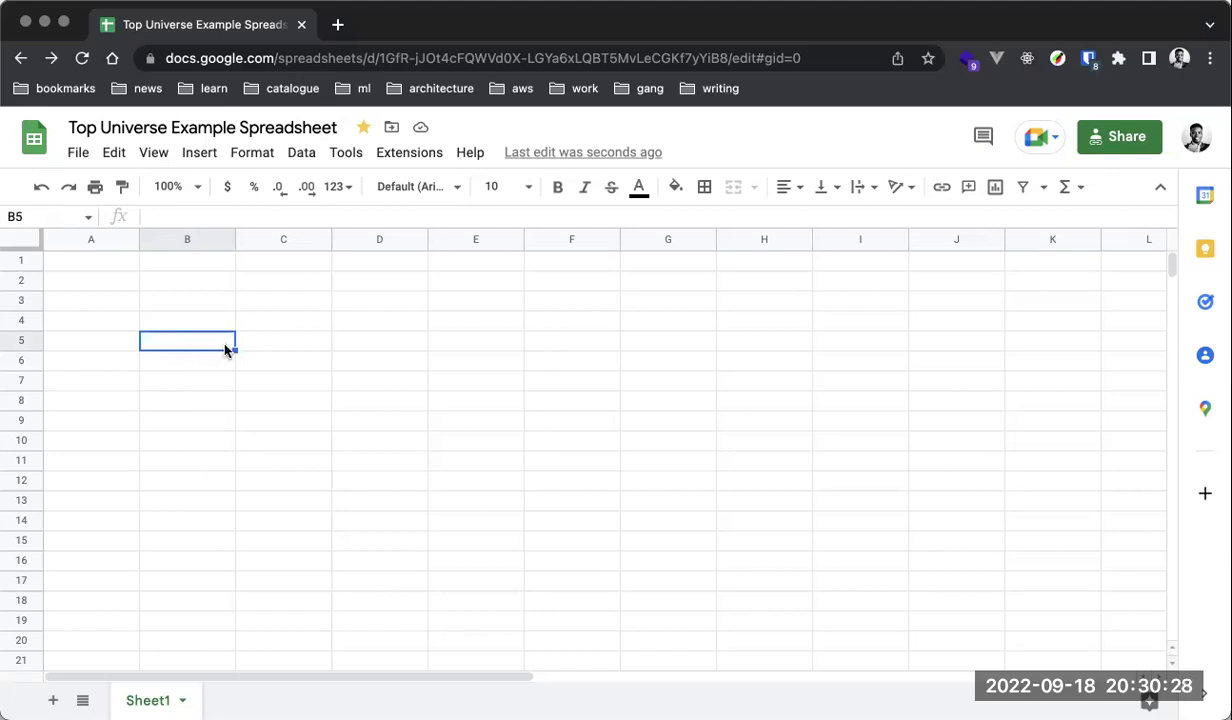
left_click(308, 277)
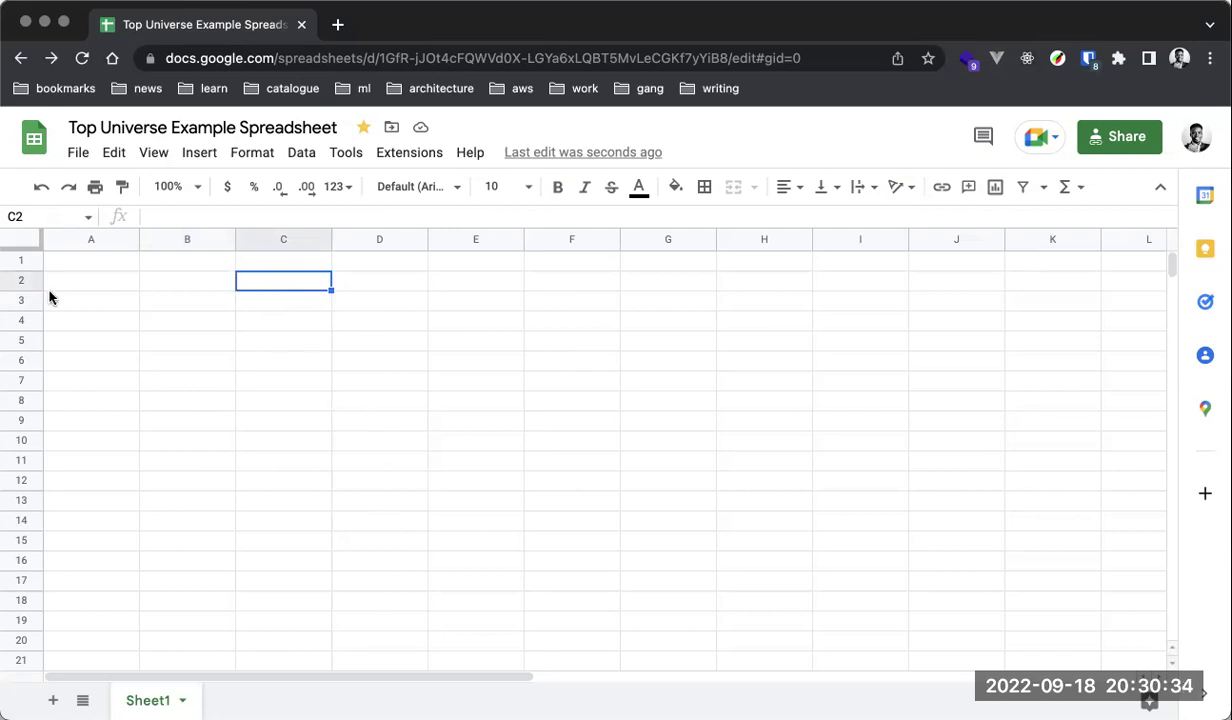
left_click(74, 259)
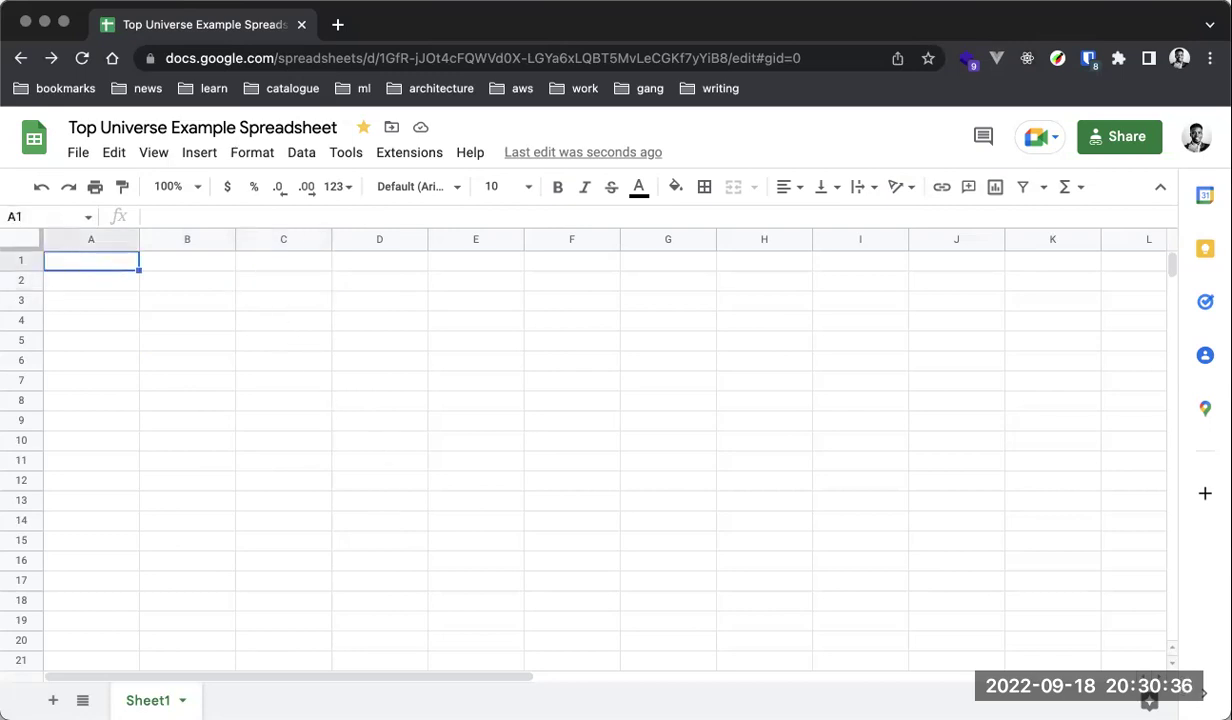
Enter the bold title 'Calculate Workers Tax' in A1 and paste it as Sheet1's new name.
type("Calculate")
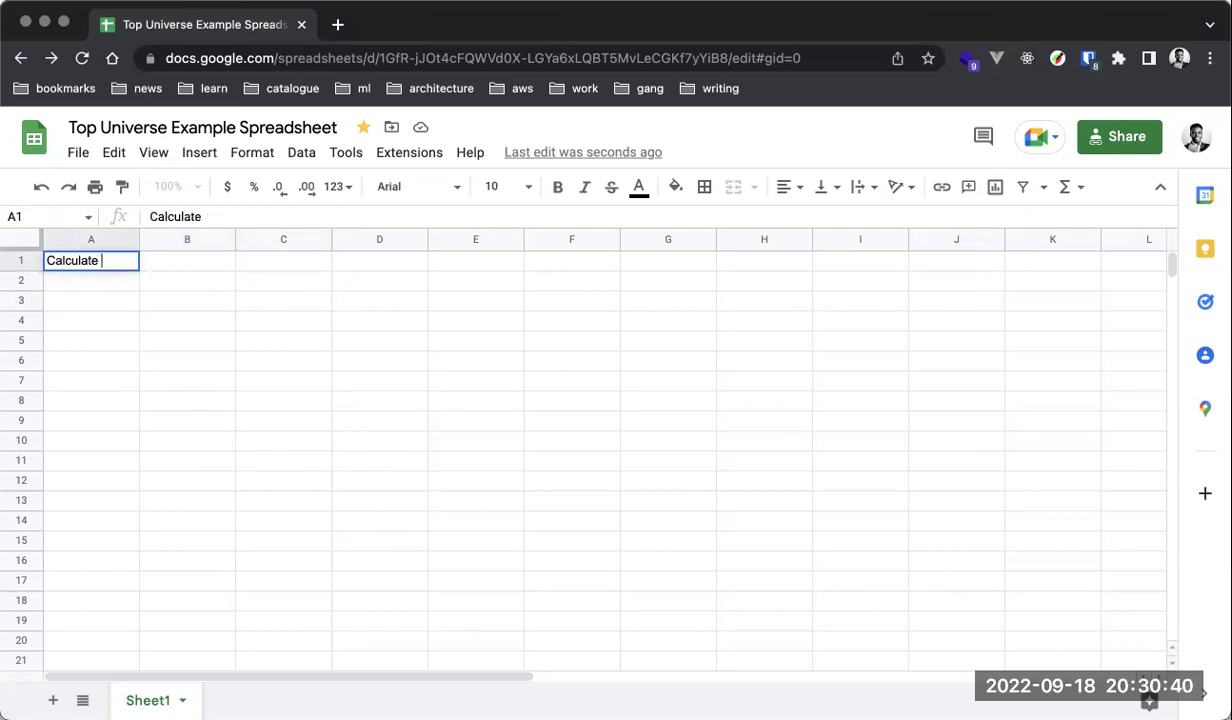
type(" Workers Tax")
key("ctrl+a")
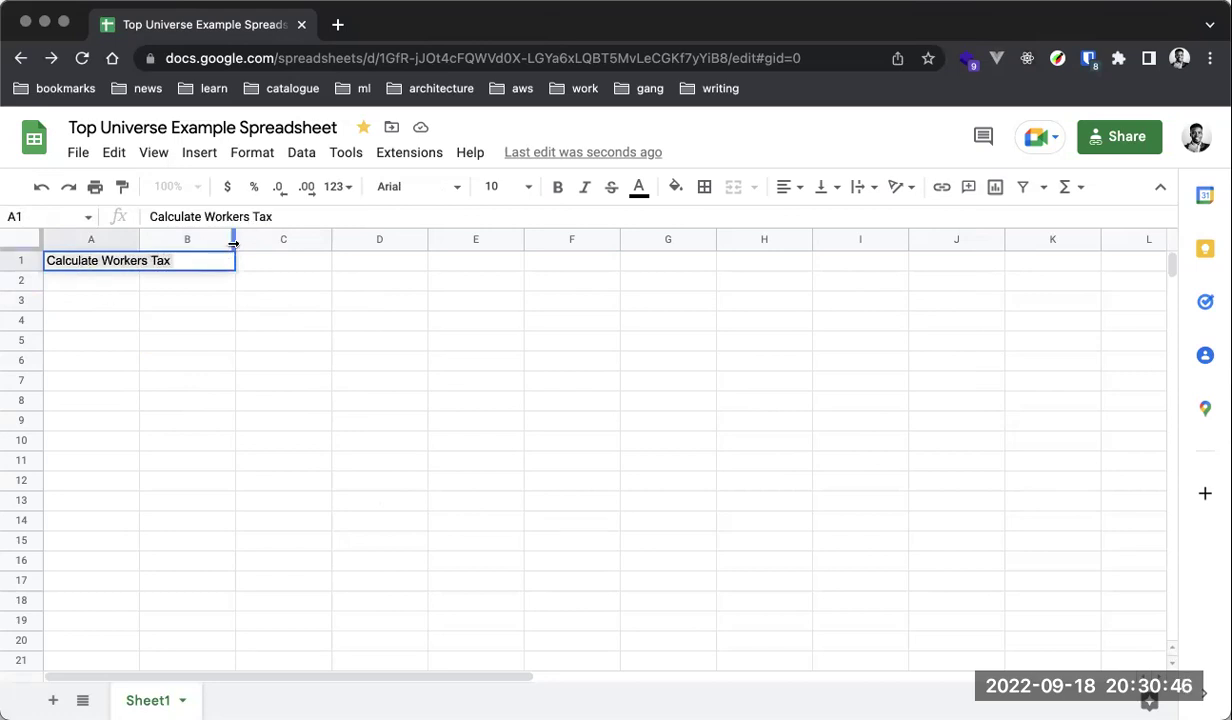
key("ctrl+b")
left_click(184, 284)
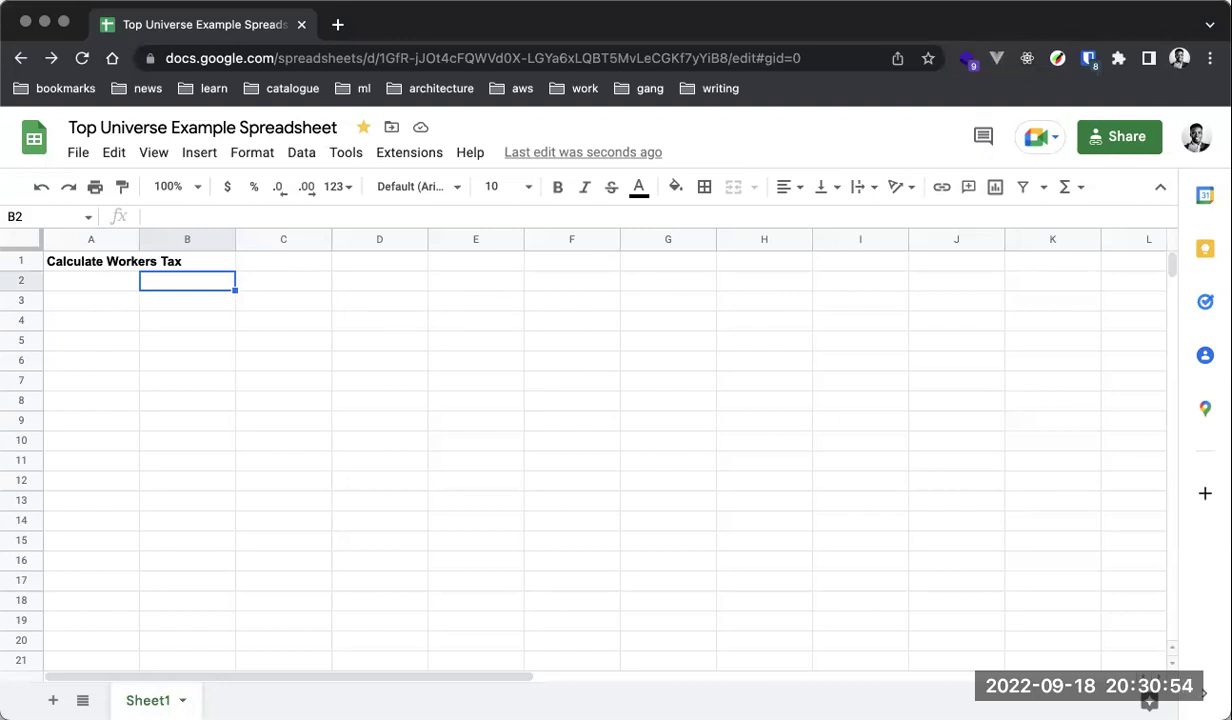
double_click(148, 700)
type("Calculate Workers Tax")
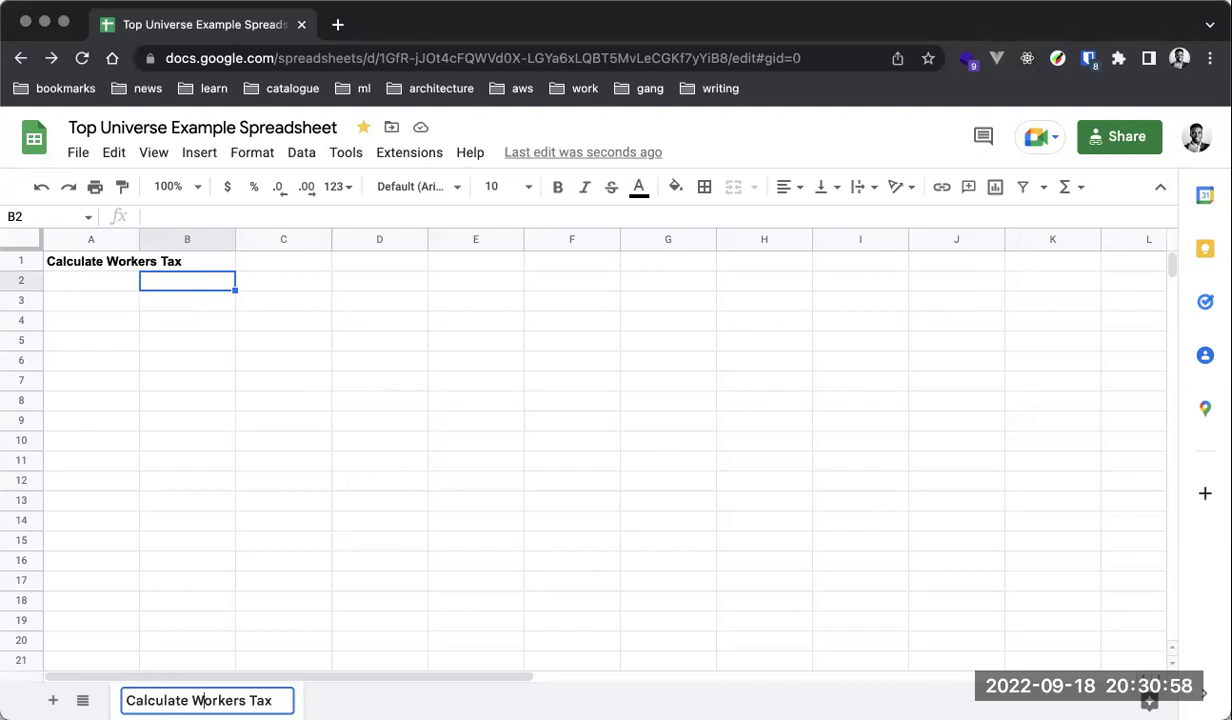
Rename the first sheet to 'Calculate Tax'.
left_click(190, 700)
key("alt+BackSpace")
key("super+a")
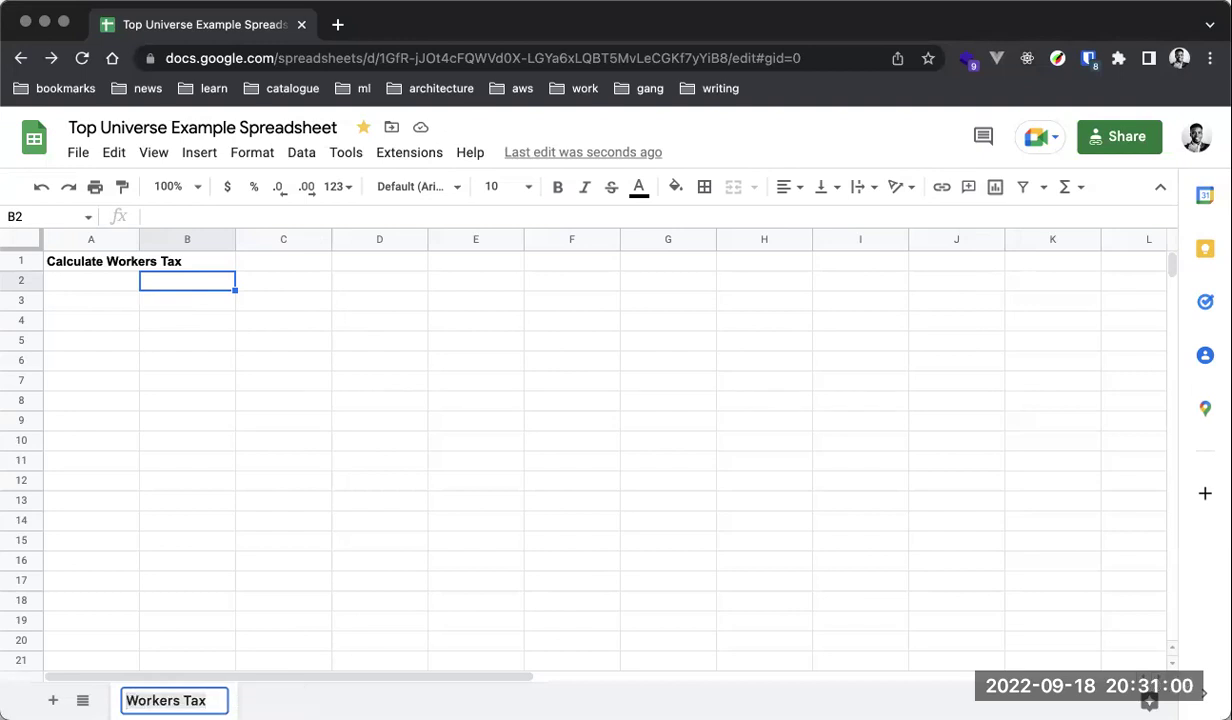
type("Calculat")
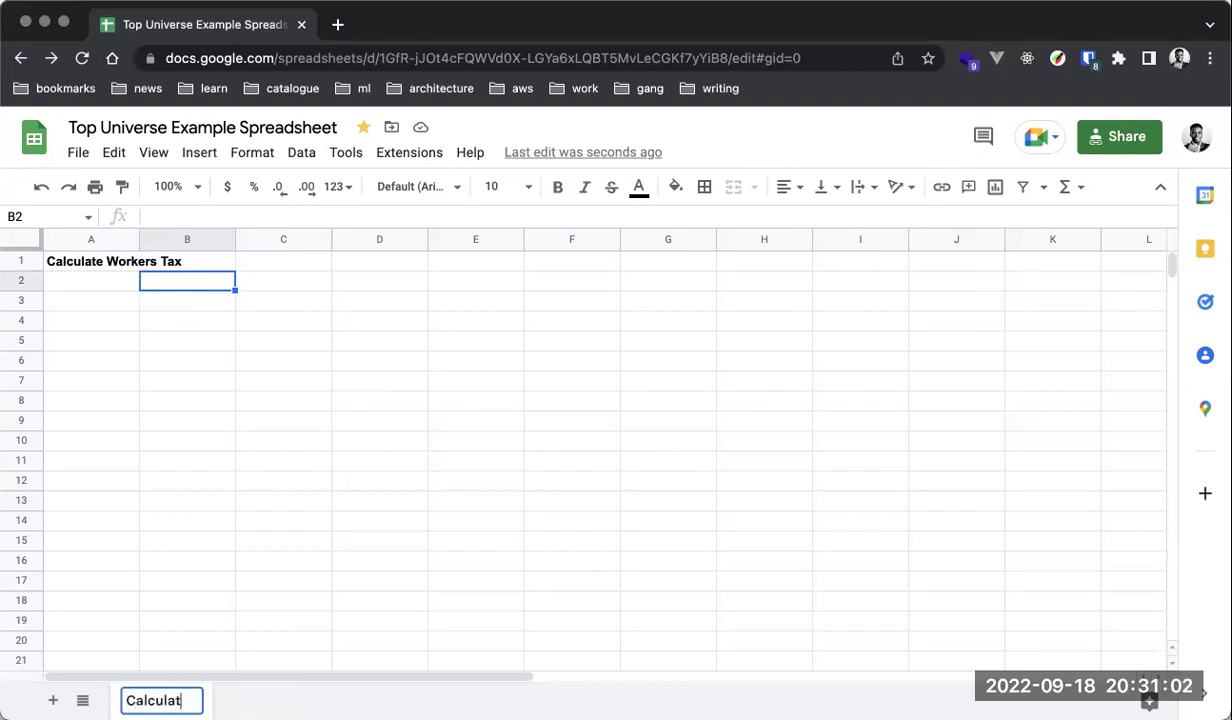
type("e Tax")
key("Return")
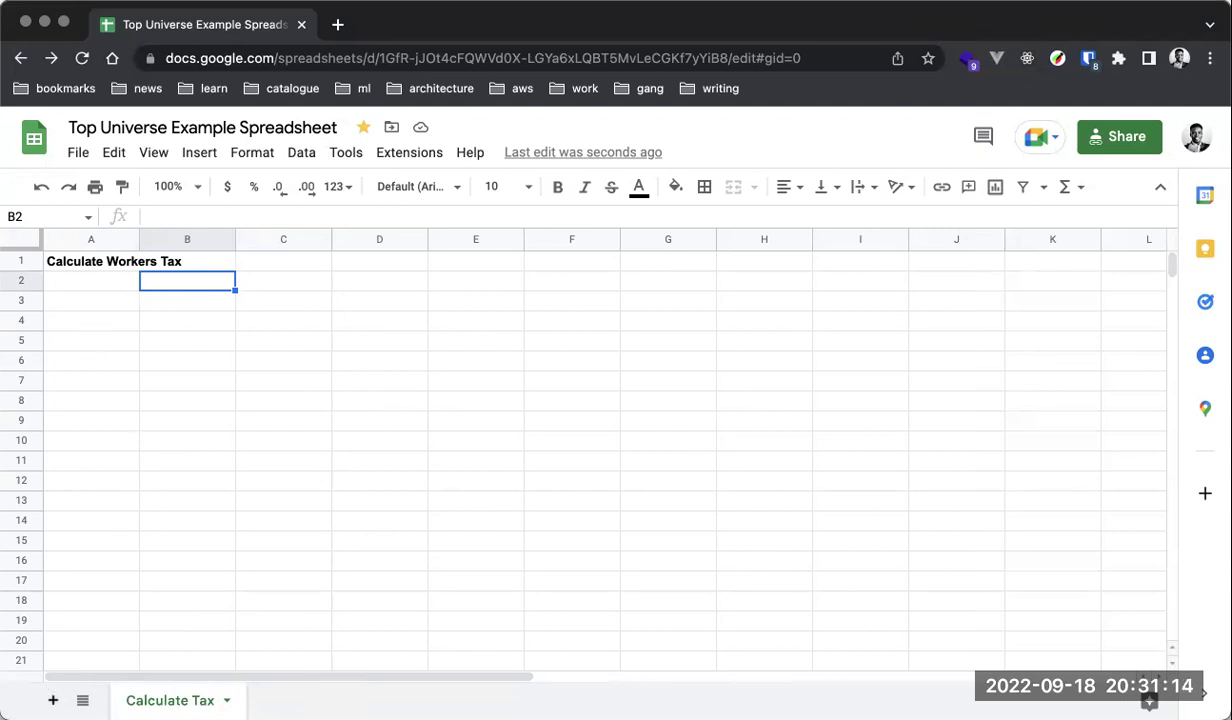
Add a new blank sheet and start naming it 'Calculate'.
left_click(53, 700)
double_click(285, 700)
type("Calculate")
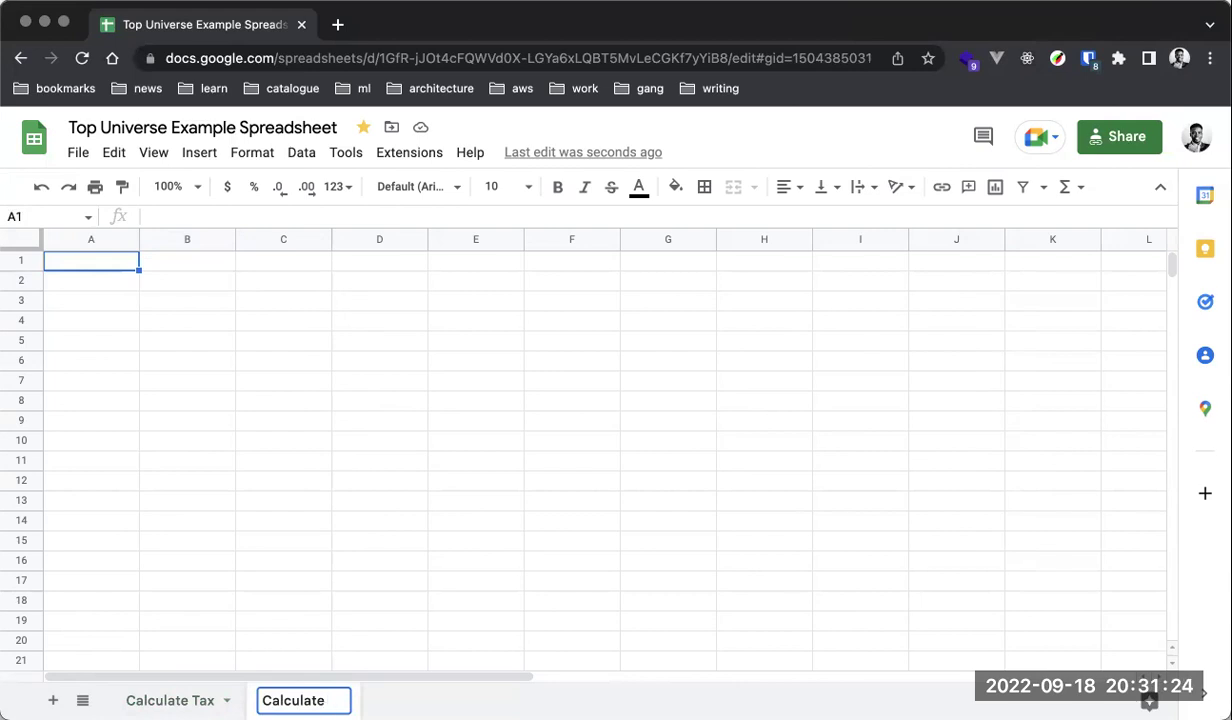
Finish naming the new sheet 'Calculate Benefits'.
type("Benefits")
key("Return")
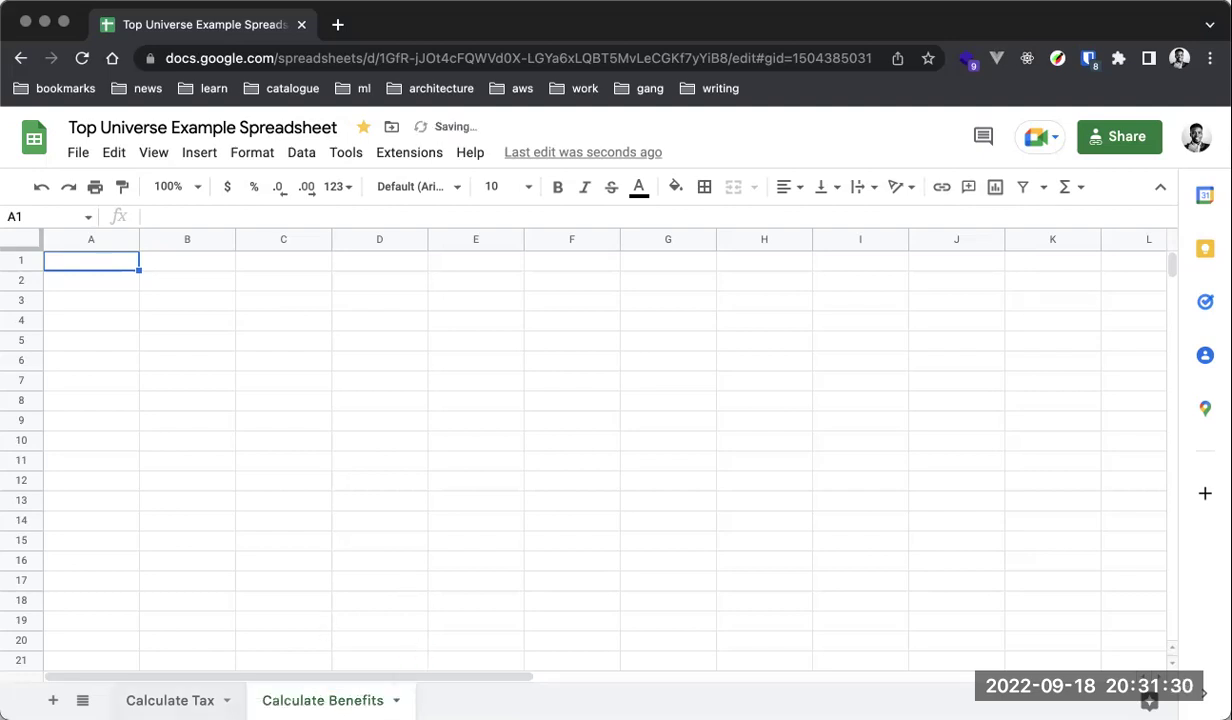
key("alt+Up")
key("alt+Down")
Type a bold 'Calculate Benefits' heading in A1.
type("Cal")
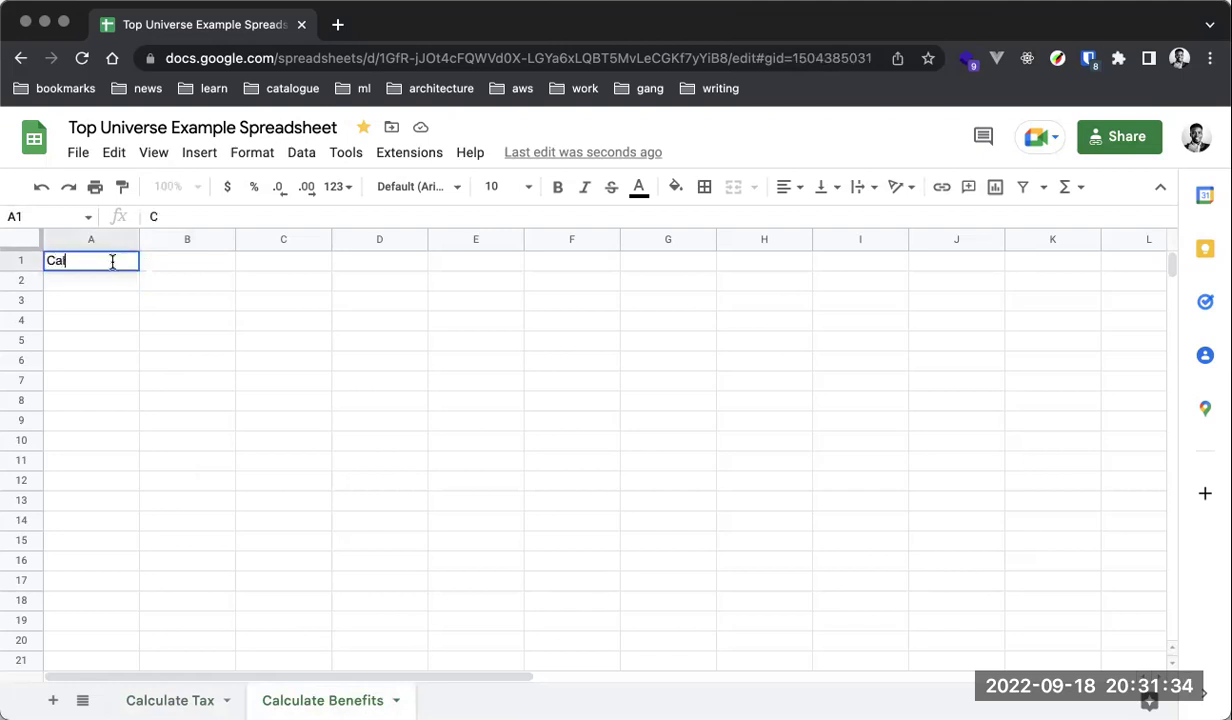
type("culate Benefits")
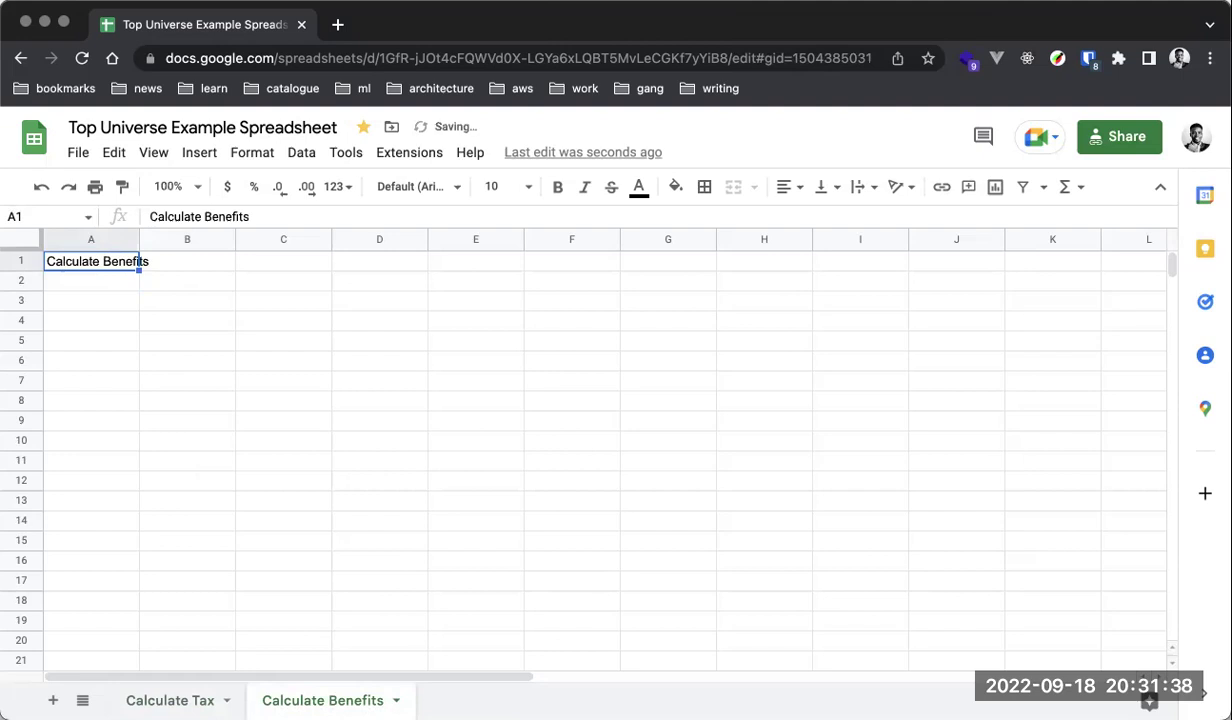
left_click(147, 304)
left_click(118, 258)
key("ctrl+b")
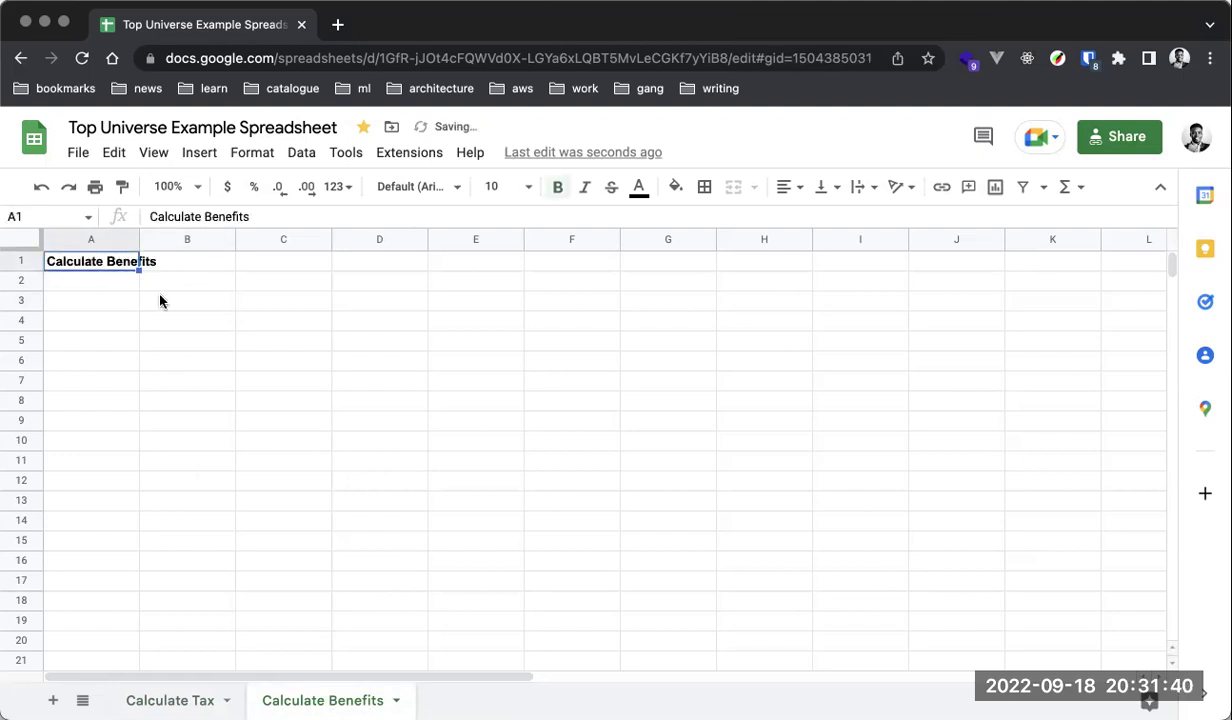
left_click(157, 275)
left_click(116, 293)
left_click(112, 277)
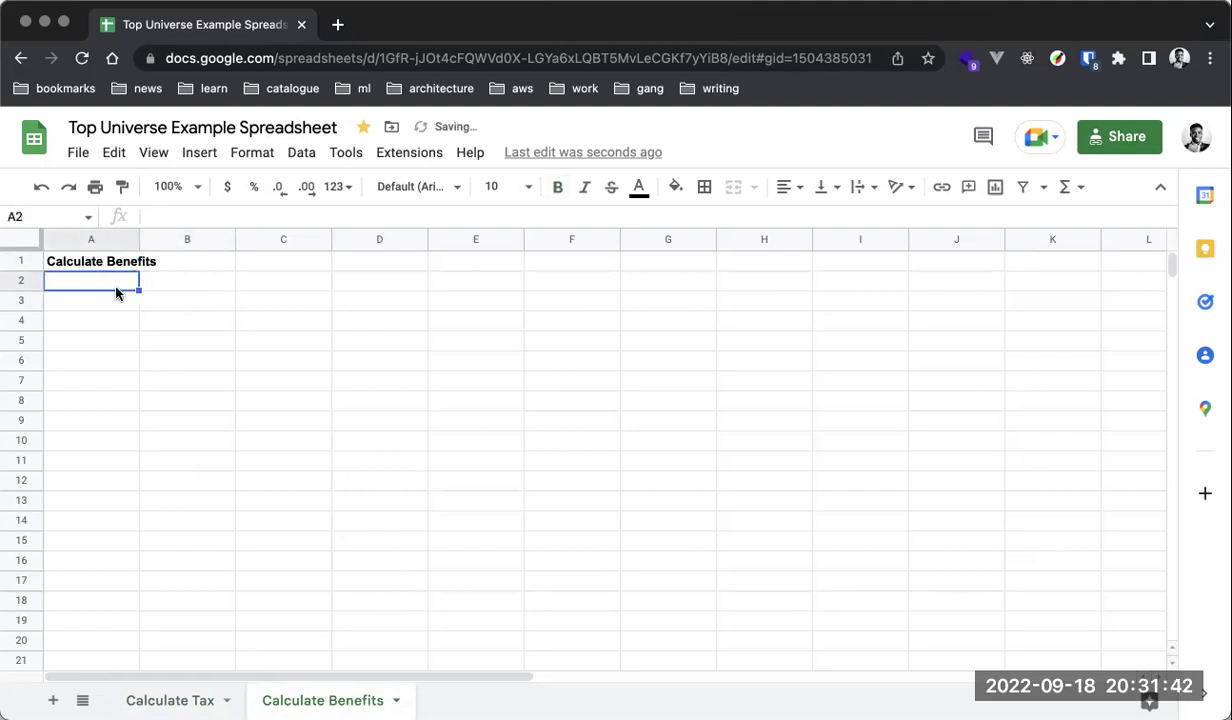
left_click(163, 298)
left_click(113, 309)
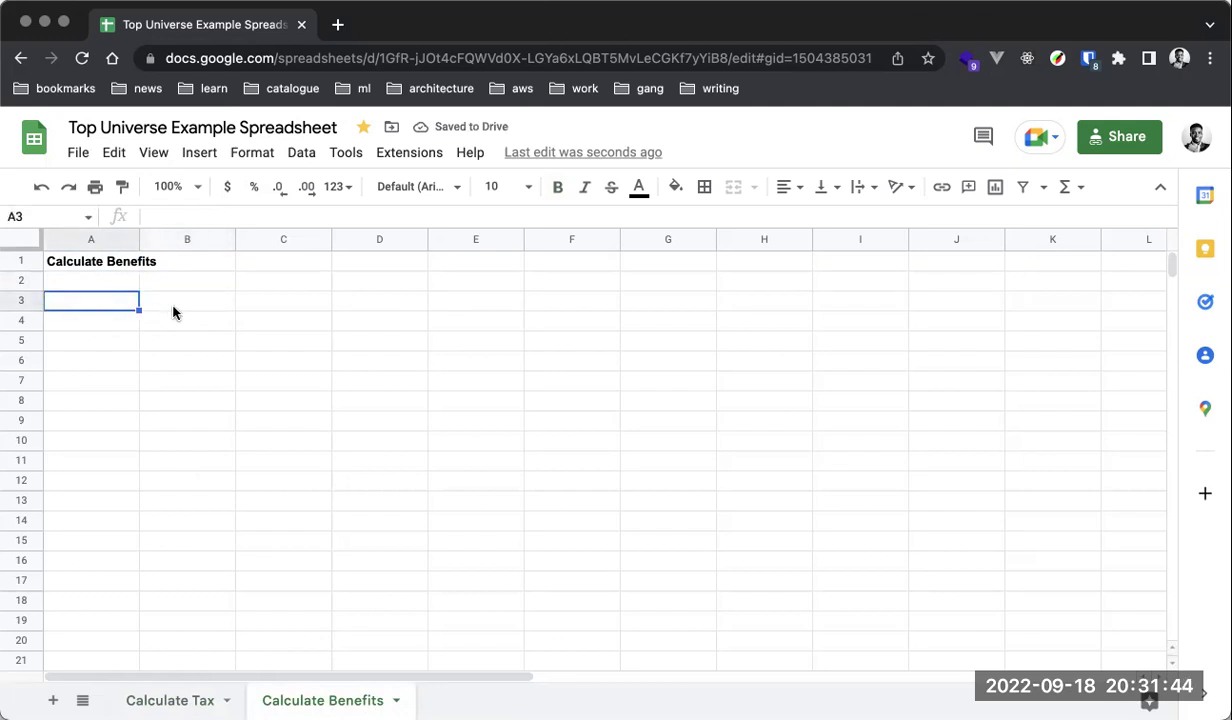
left_click(173, 300)
left_click(127, 302)
left_click(141, 327)
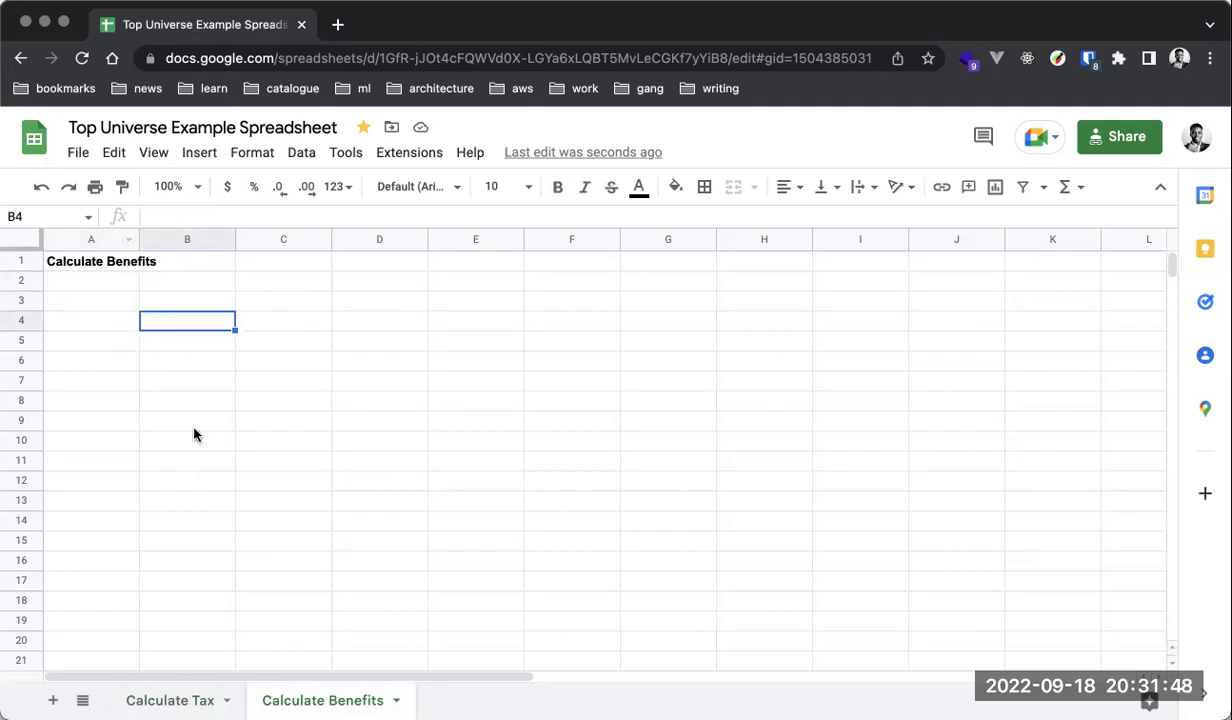
Flip back and forth between Calculate Tax and Calculate Benefits with keyboard shortcuts.
key("alt+Up")
key("alt+Down")
key("alt+Up")
key("alt+Down")
key("alt+Up")
key("alt+Down")
Use the All Sheets list to move between sheets, ending on Calculate Tax.
key("alt+shift+k")
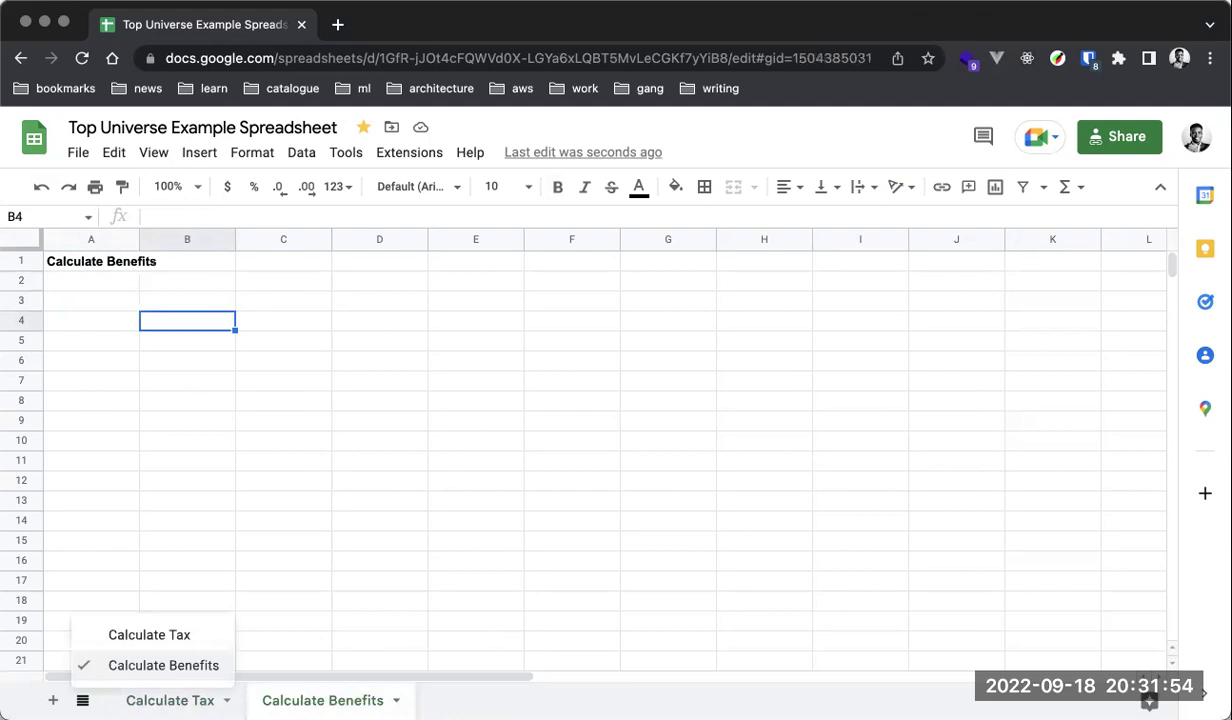
left_click(112, 638)
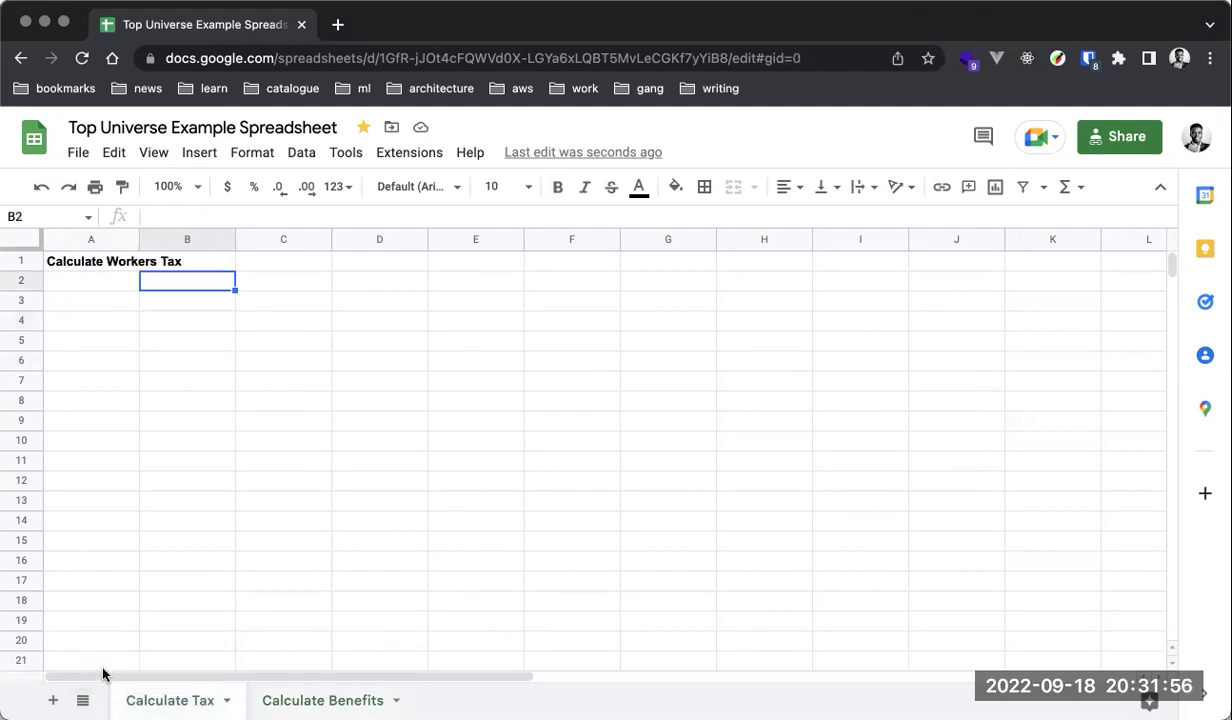
left_click(83, 700)
left_click(110, 663)
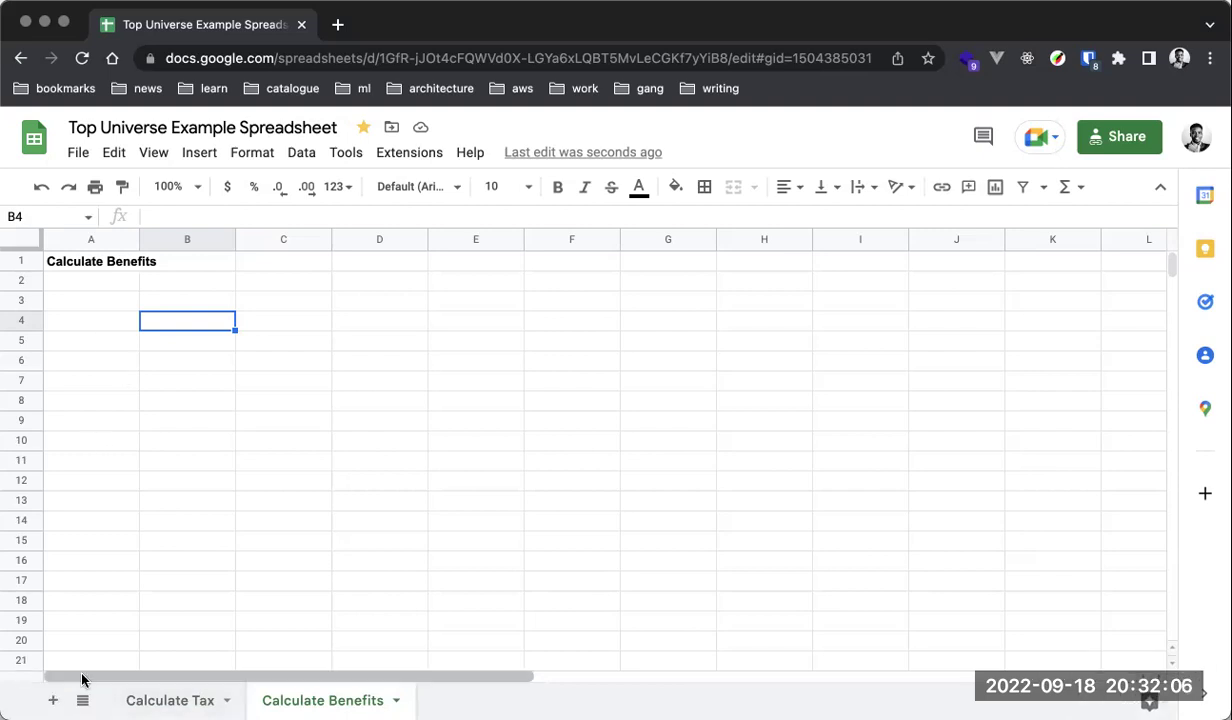
left_click(96, 320)
left_click(98, 304)
Add Worker Name and Salary headers in A3 and B3, widening column A.
left_click(107, 285)
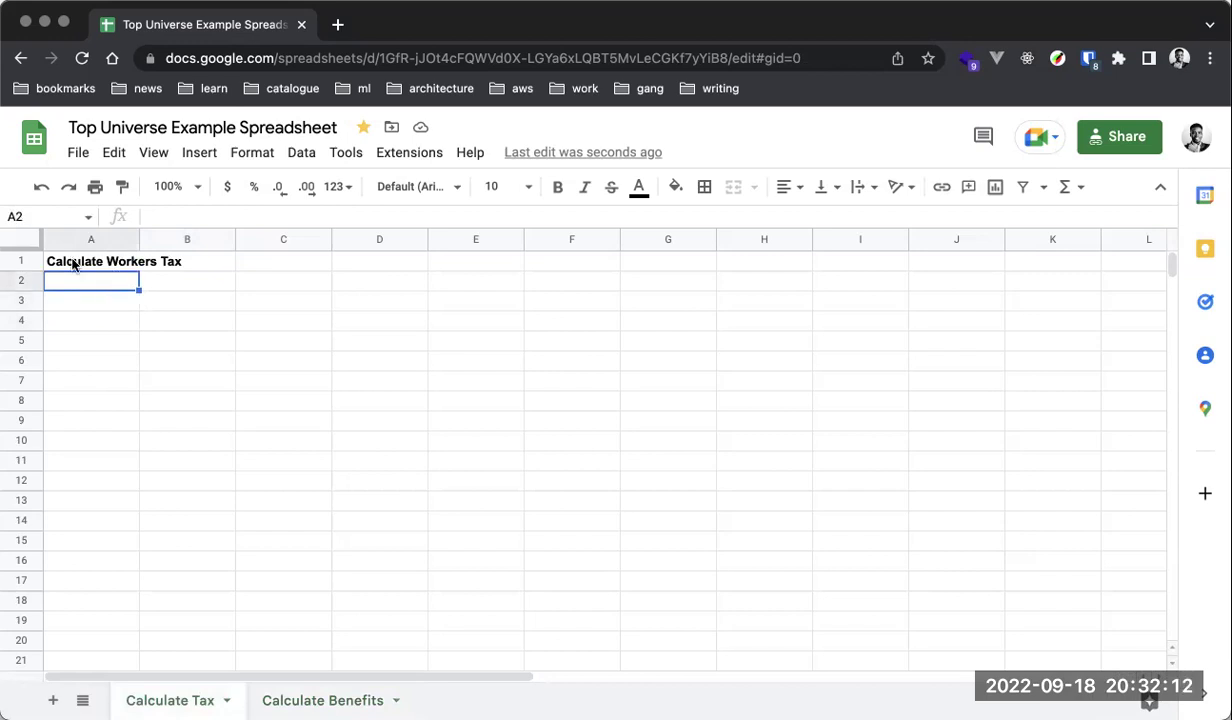
left_click(72, 302)
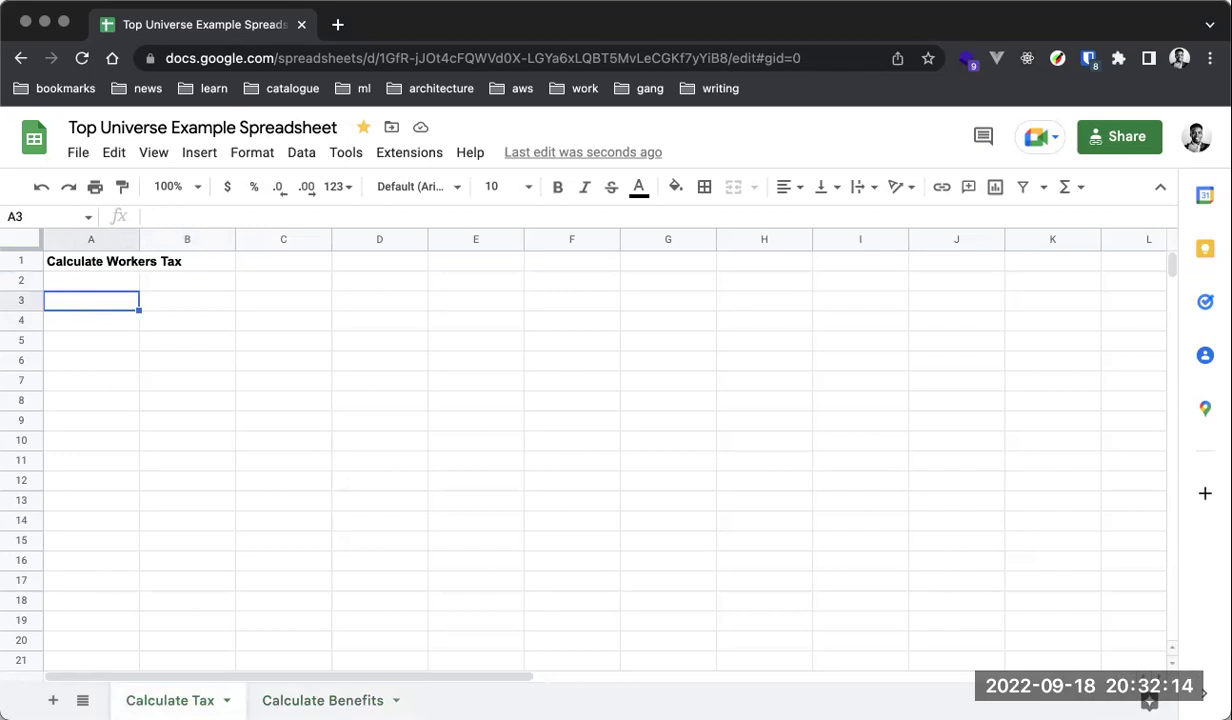
type("Name")
key("BackSpace")
key("BackSpace")
key("BackSpace")
key("BackSpace")
type("Empl")
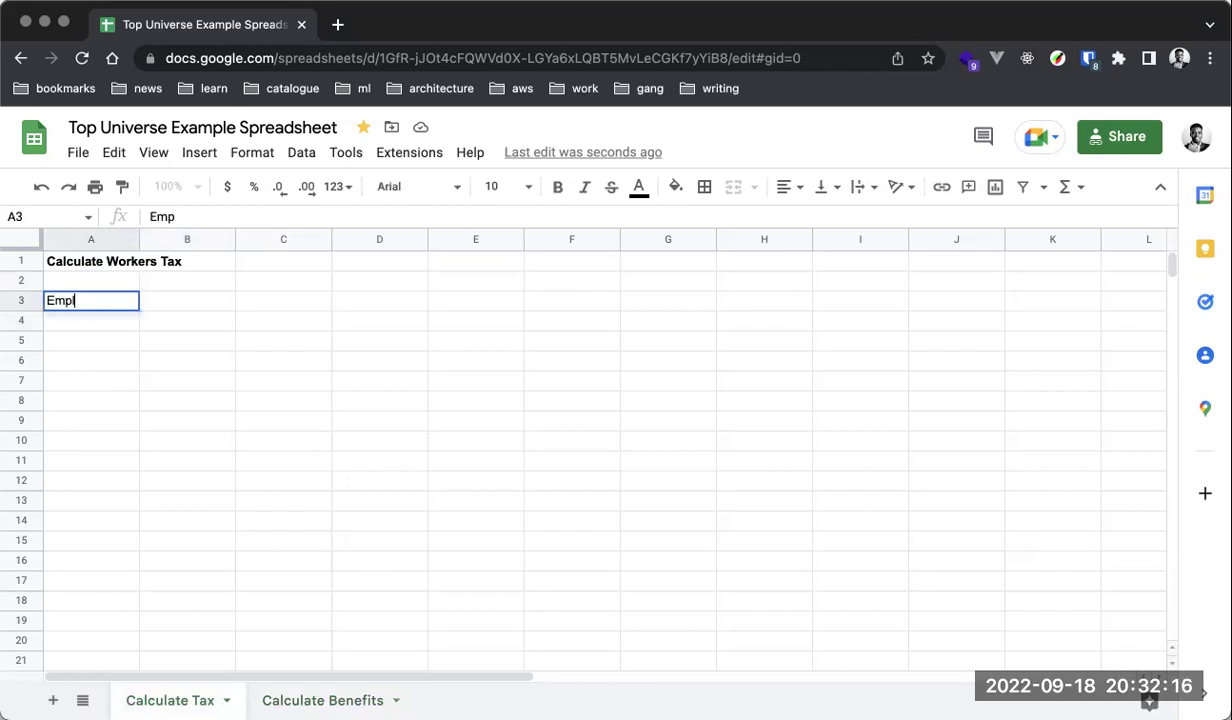
type("oyee")
type(" Name")
key("Tab")
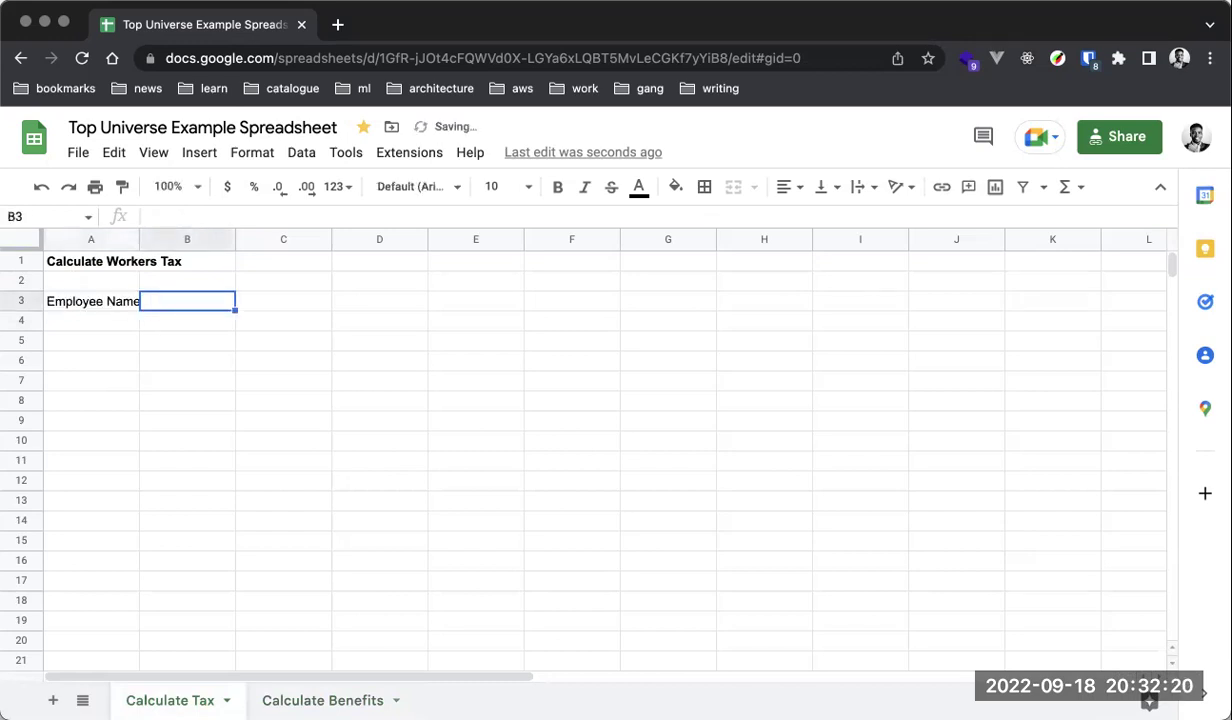
left_click_drag(139, 239, 193, 238)
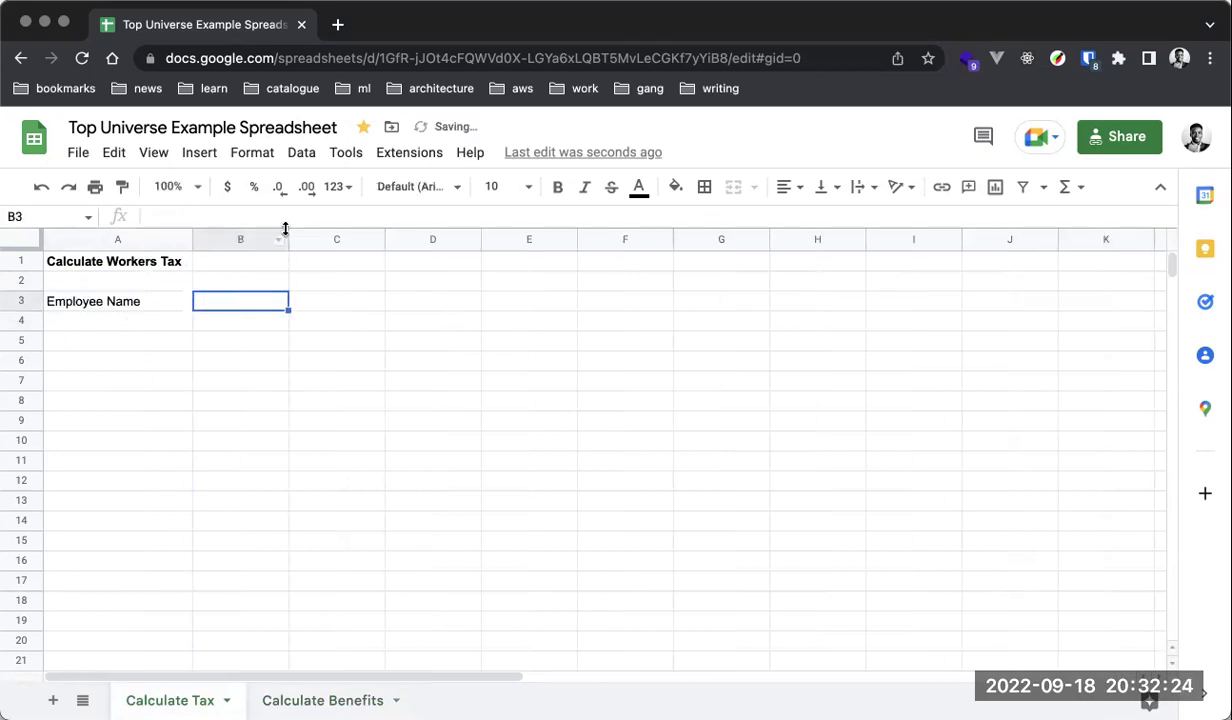
double_click(114, 304)
type("Wo")
key("super+a")
type("Worker Name")
left_click(253, 301)
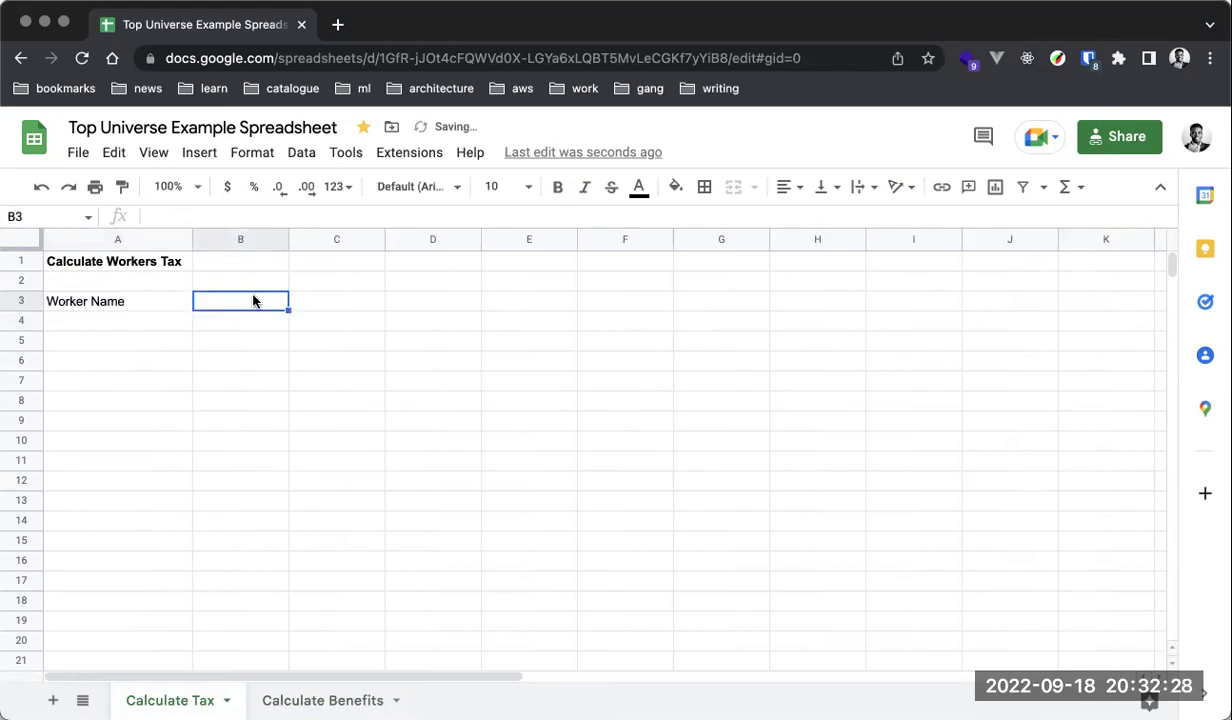
type("Salary")
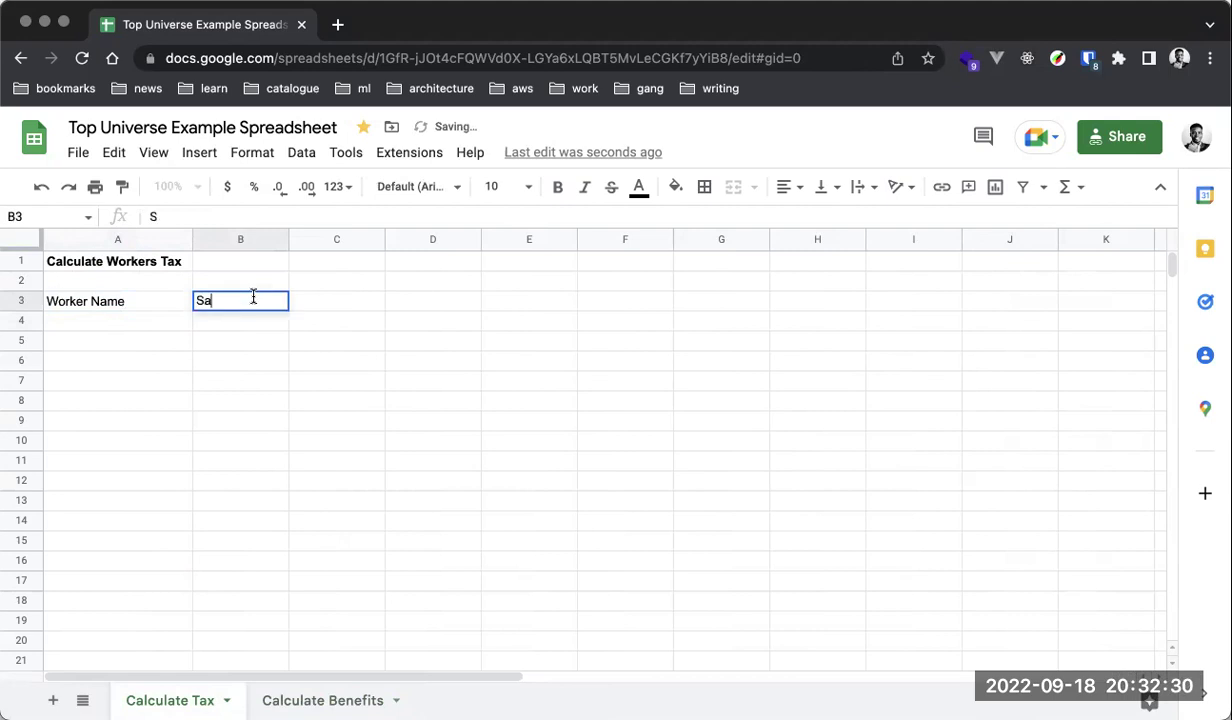
left_click(348, 306)
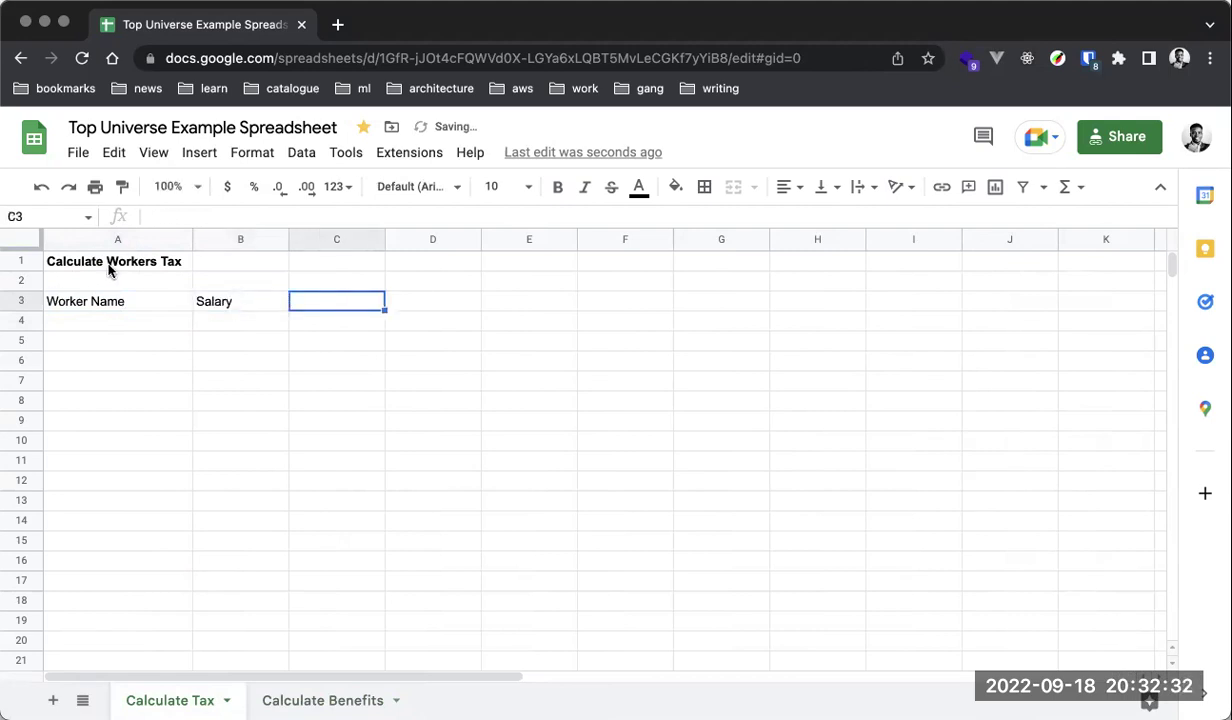
List three sample worker names in A4:A6.
left_click(120, 320)
type("M")
key("BackSpace")
type("John Do")
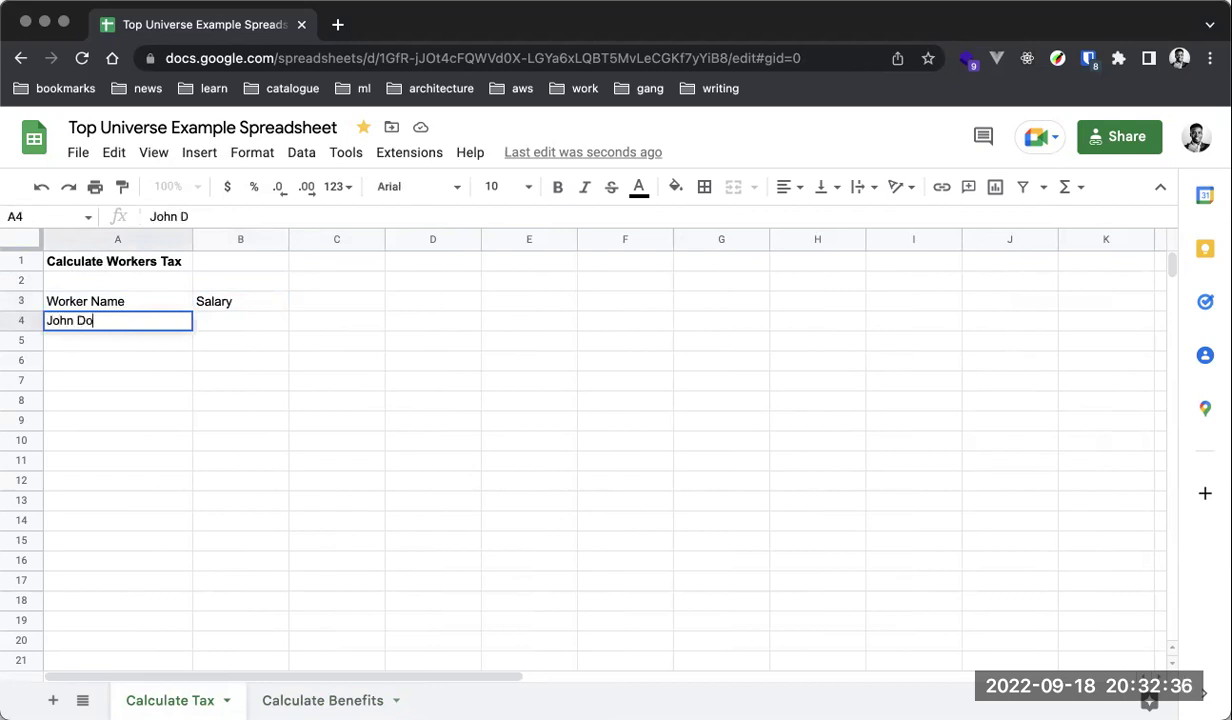
type("e")
key("Return")
type("Mary Doe")
left_click(117, 368)
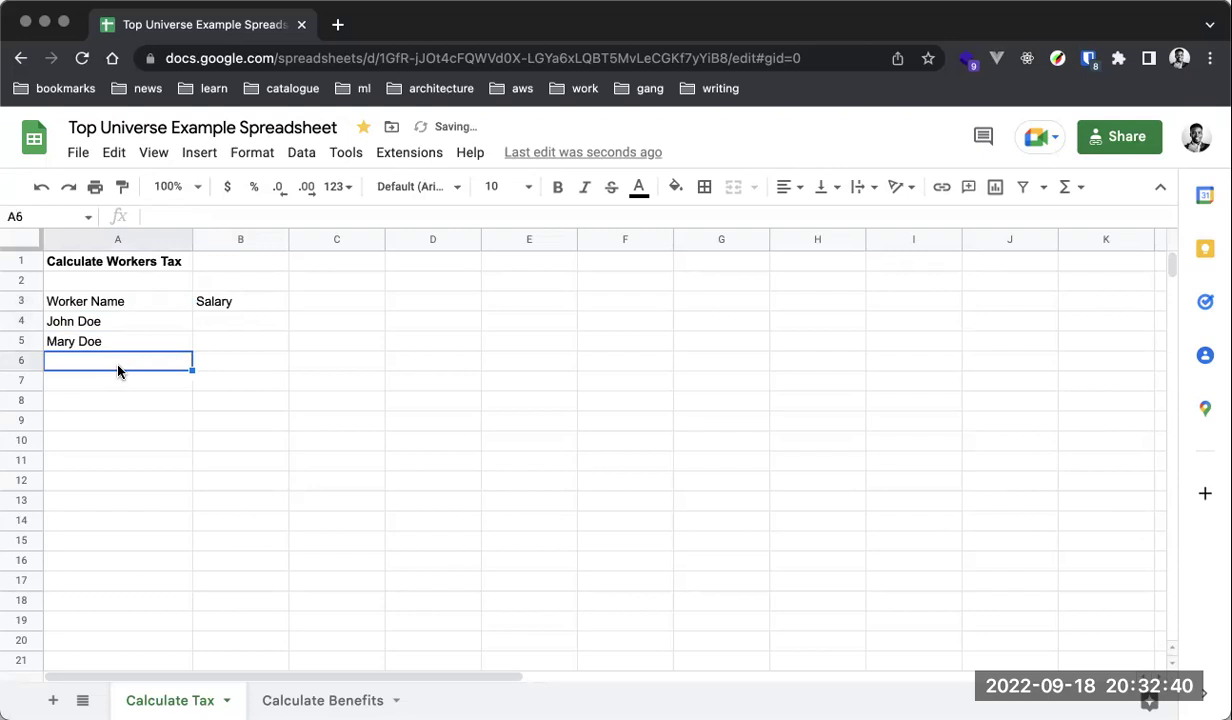
type("M")
key("BackSpace")
type("Jane Doe")
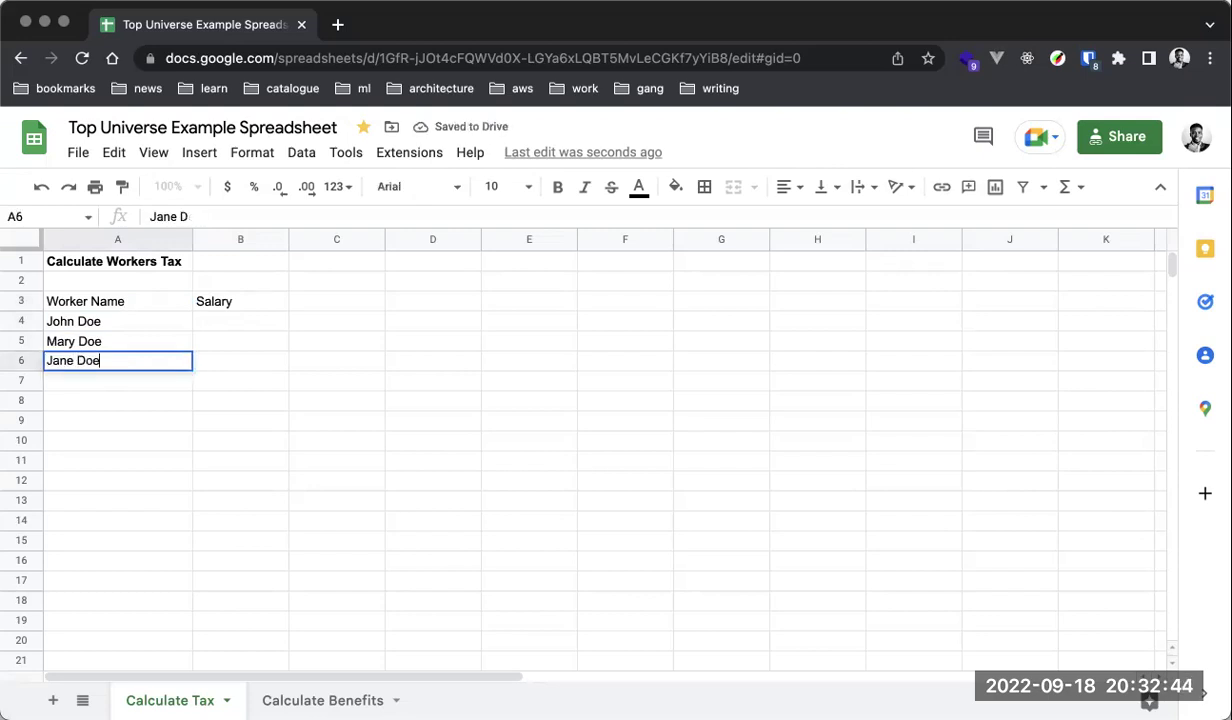
left_click(130, 440)
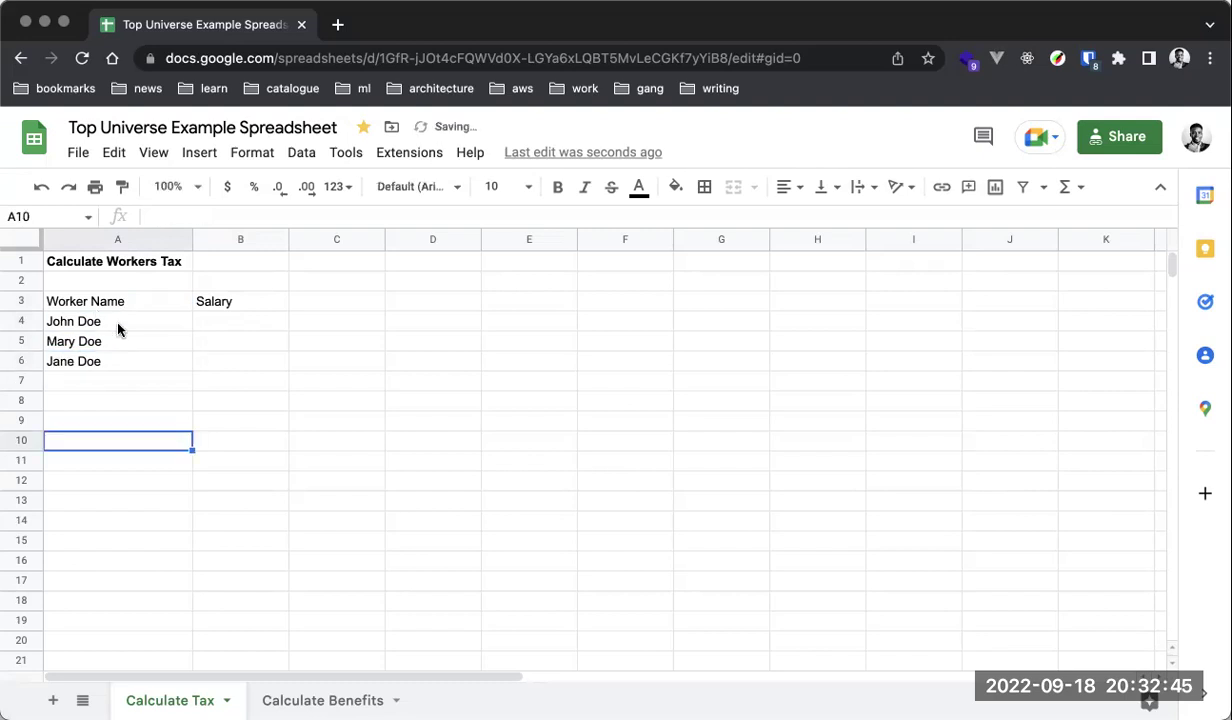
Add the Month header in C3.
left_click(234, 326)
left_click(316, 308)
type("Month")
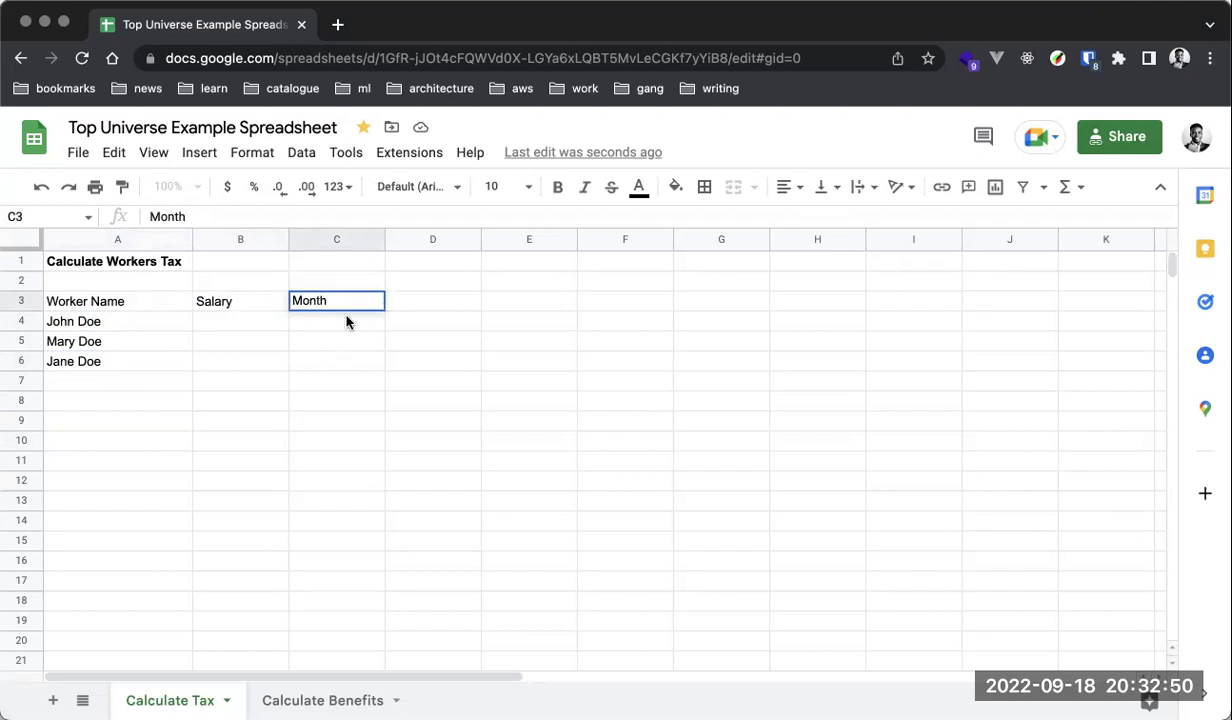
left_click(346, 321)
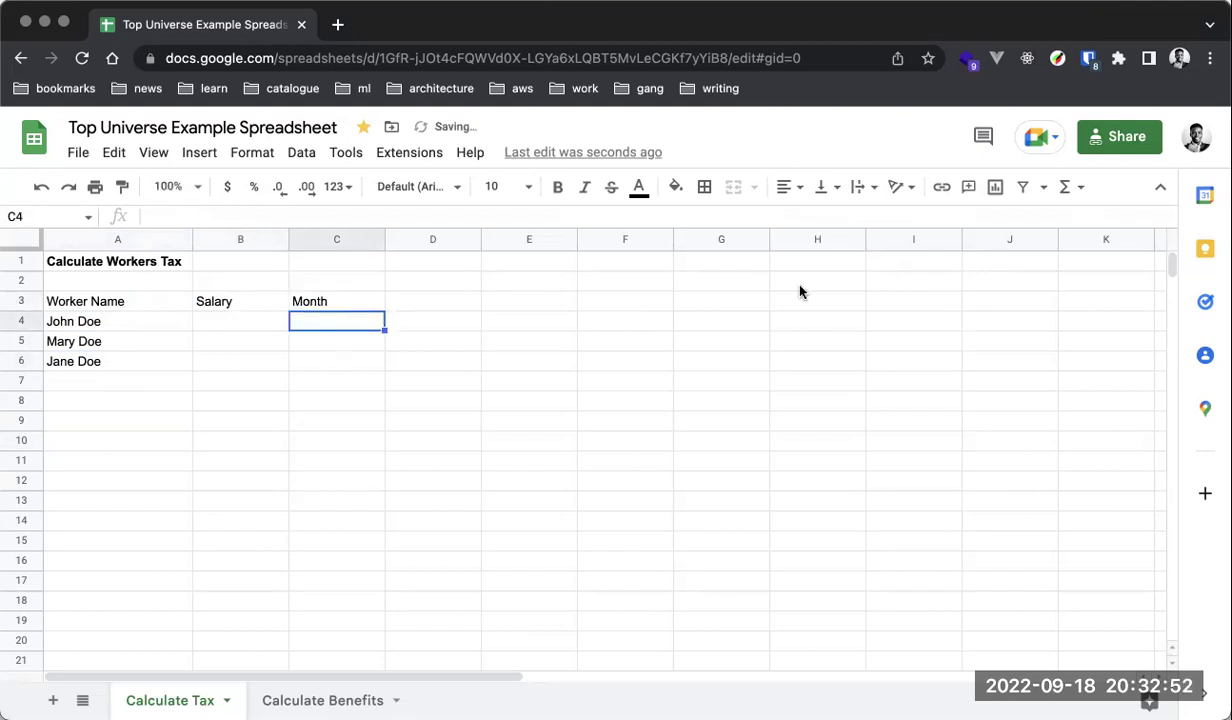
left_click(1210, 58)
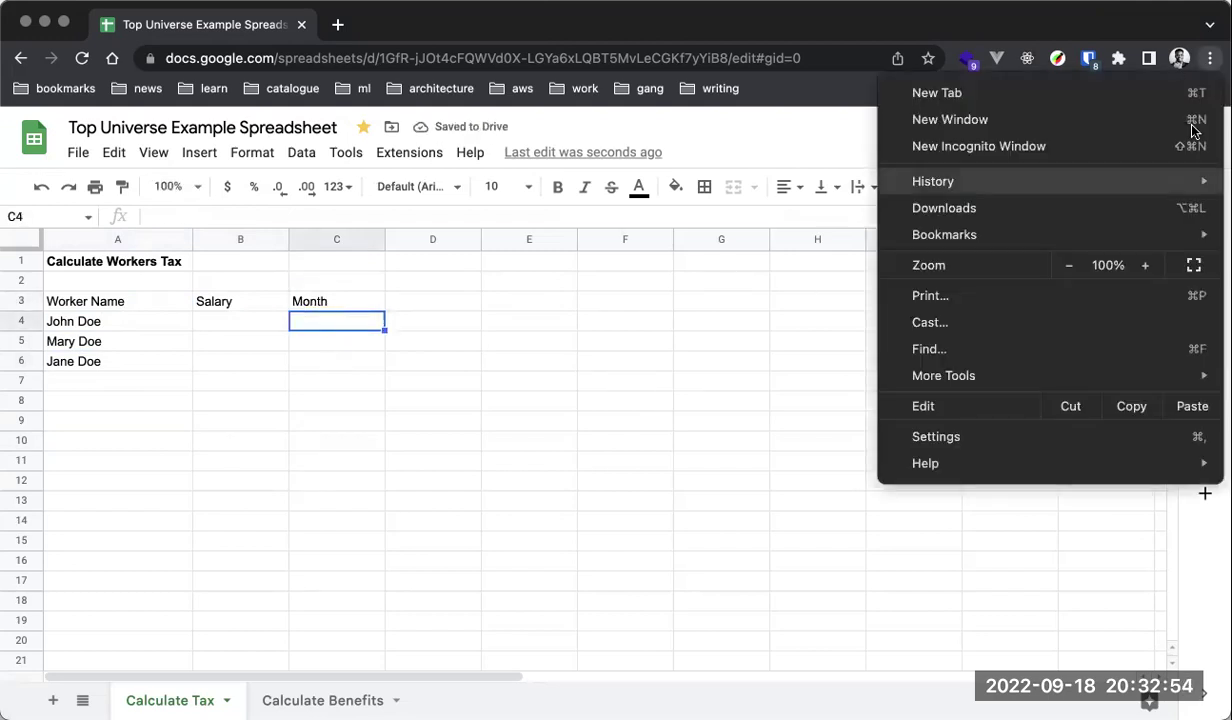
Zoom the page in and enter September, 2022 in C4.
left_click(1146, 265)
left_click(1146, 265)
left_click(1146, 265)
left_click(517, 432)
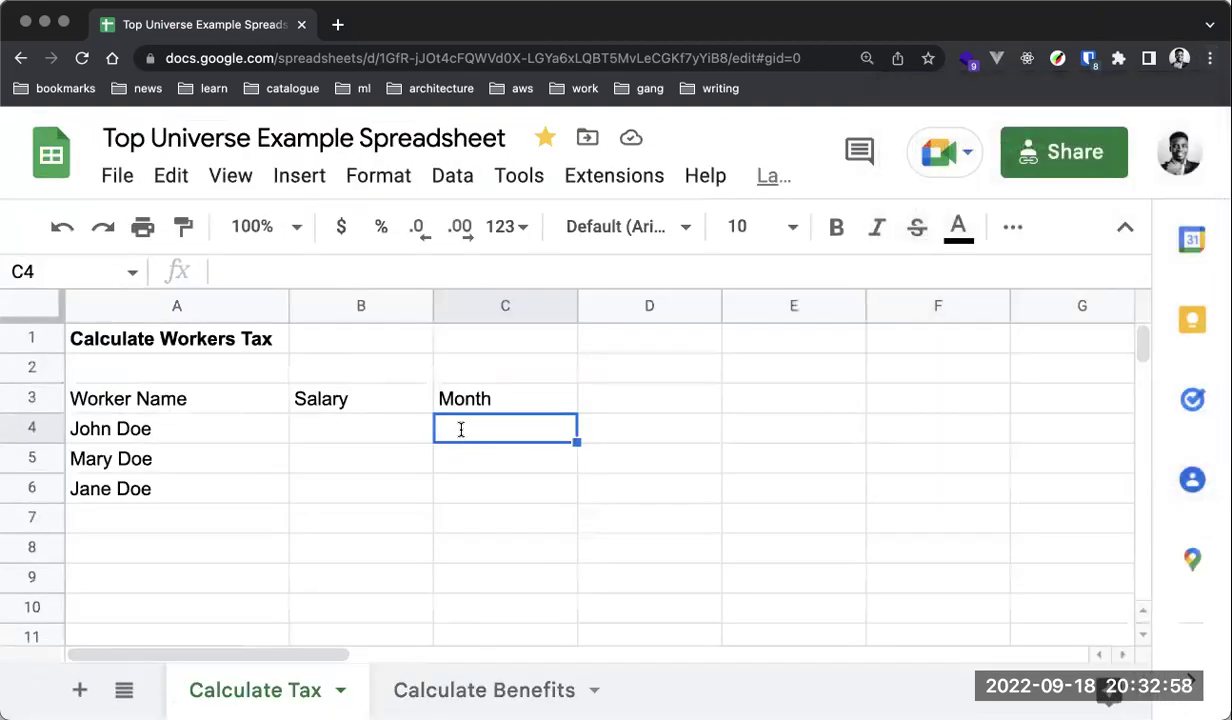
type("Septembe")
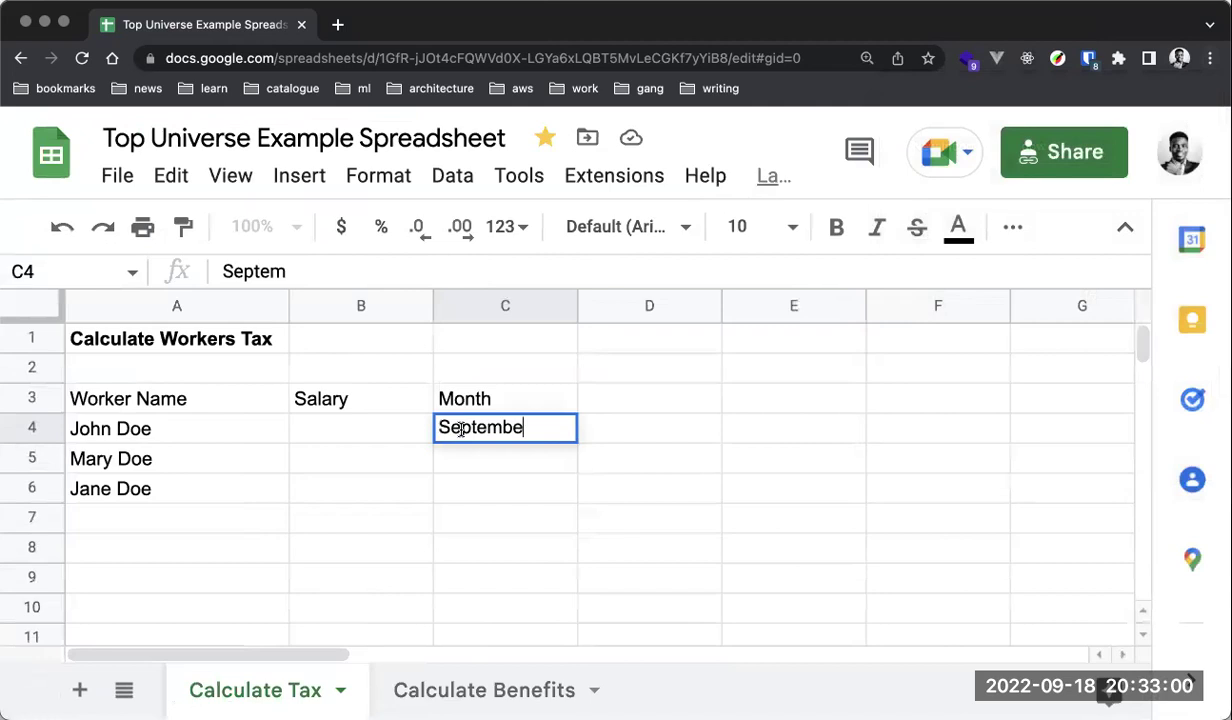
type("r, 2022")
left_click(576, 304)
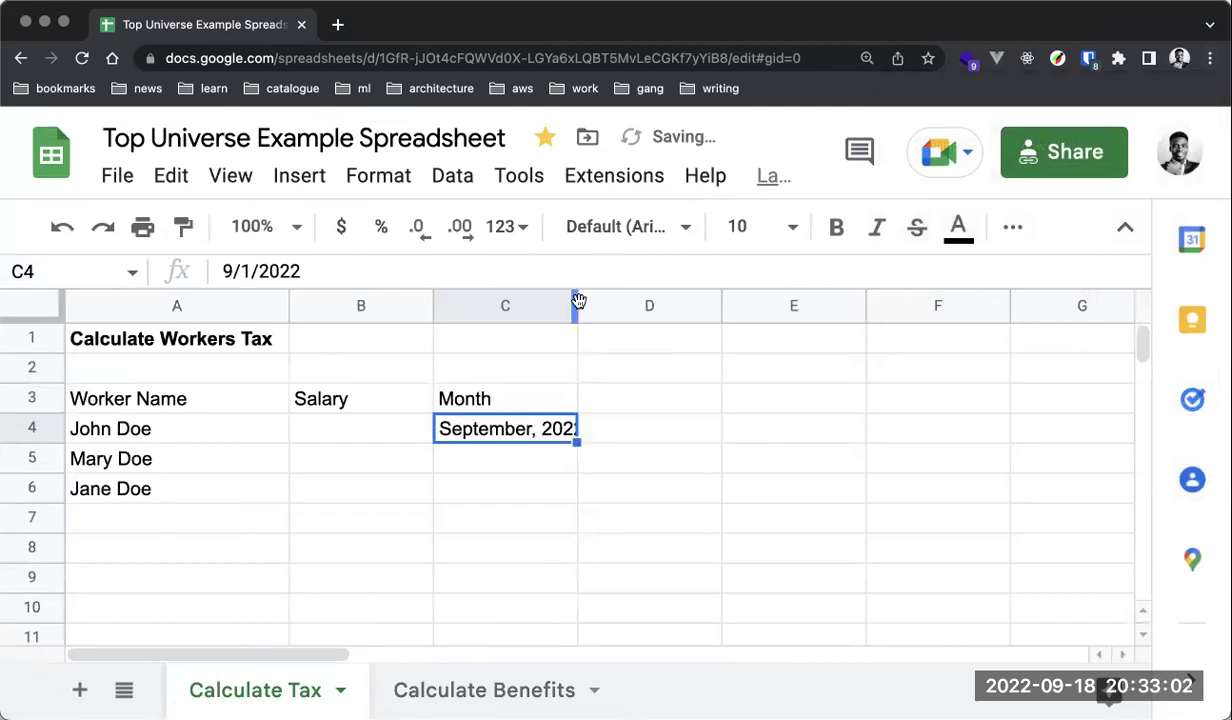
Widen column C so September, 2022 displays in full.
left_click(555, 338)
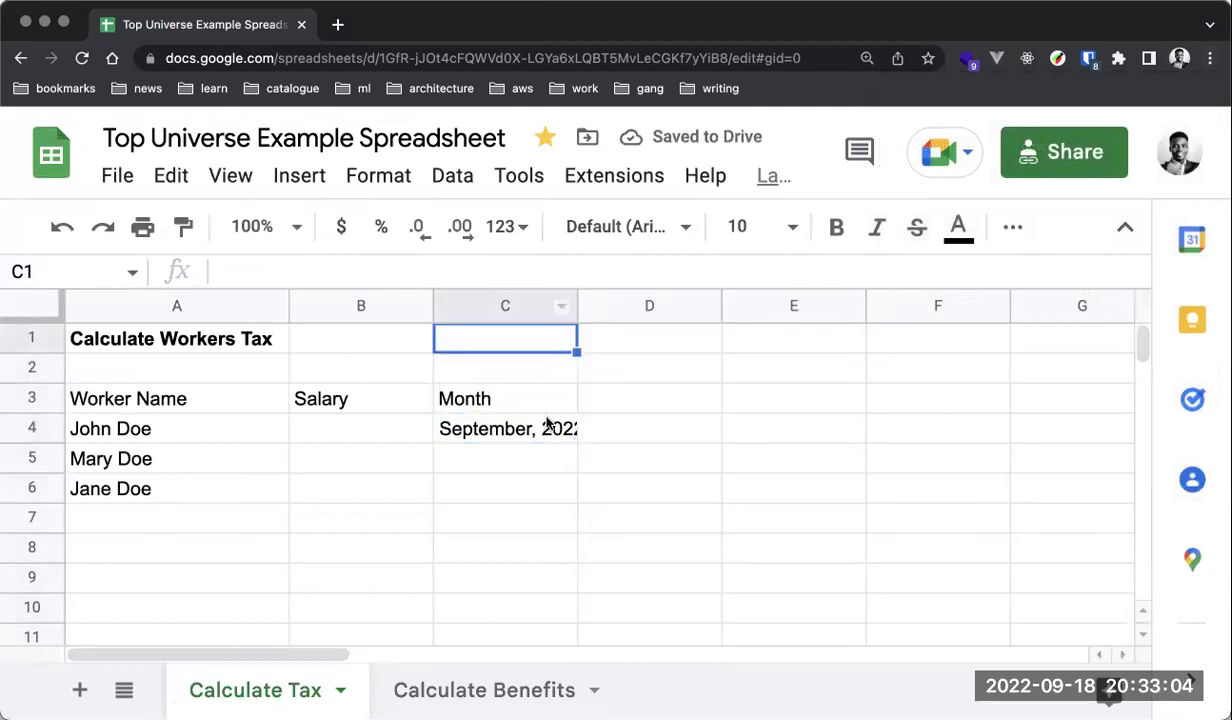
left_click(548, 424)
left_click_drag(576, 301, 626, 302)
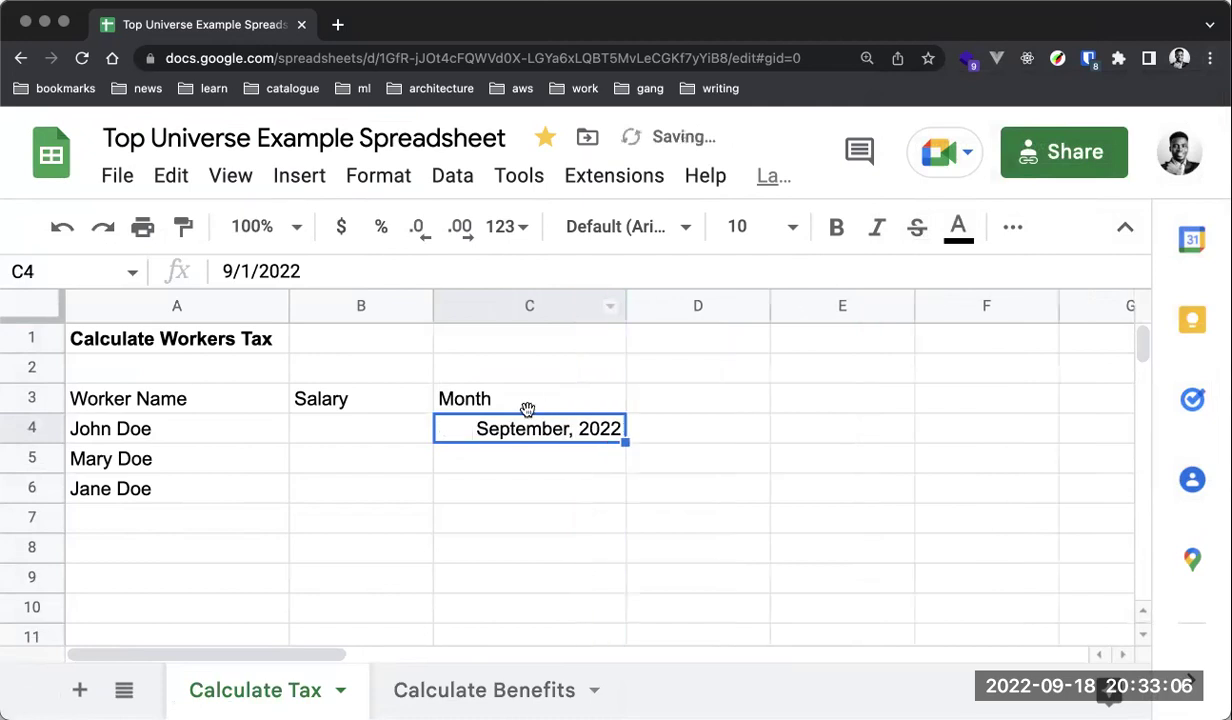
left_click(592, 444)
left_click(588, 438)
left_click(580, 466)
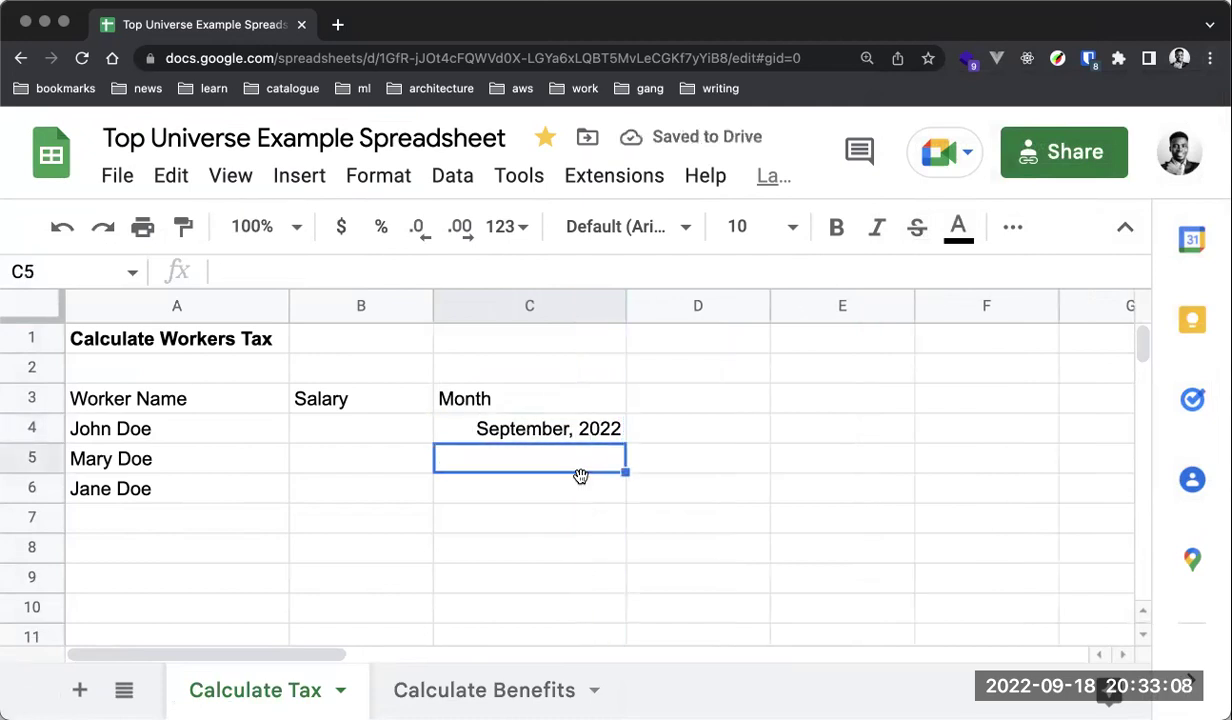
left_click(578, 494)
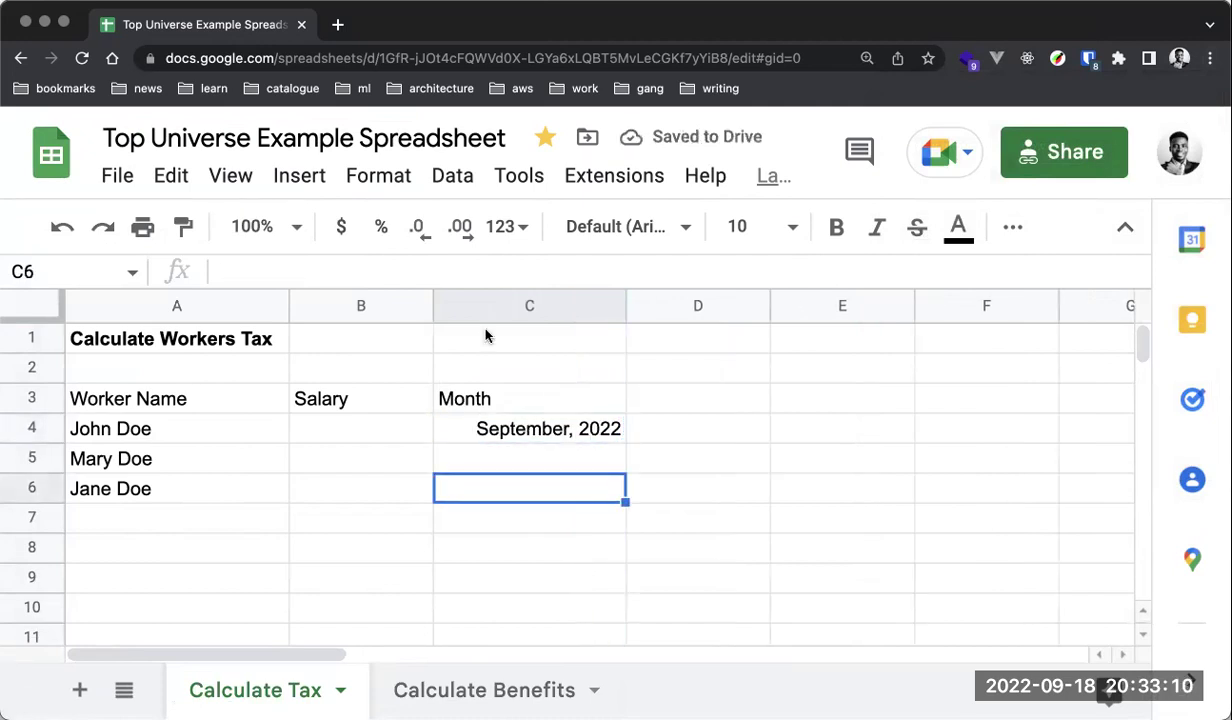
left_click(383, 193)
left_click(390, 200)
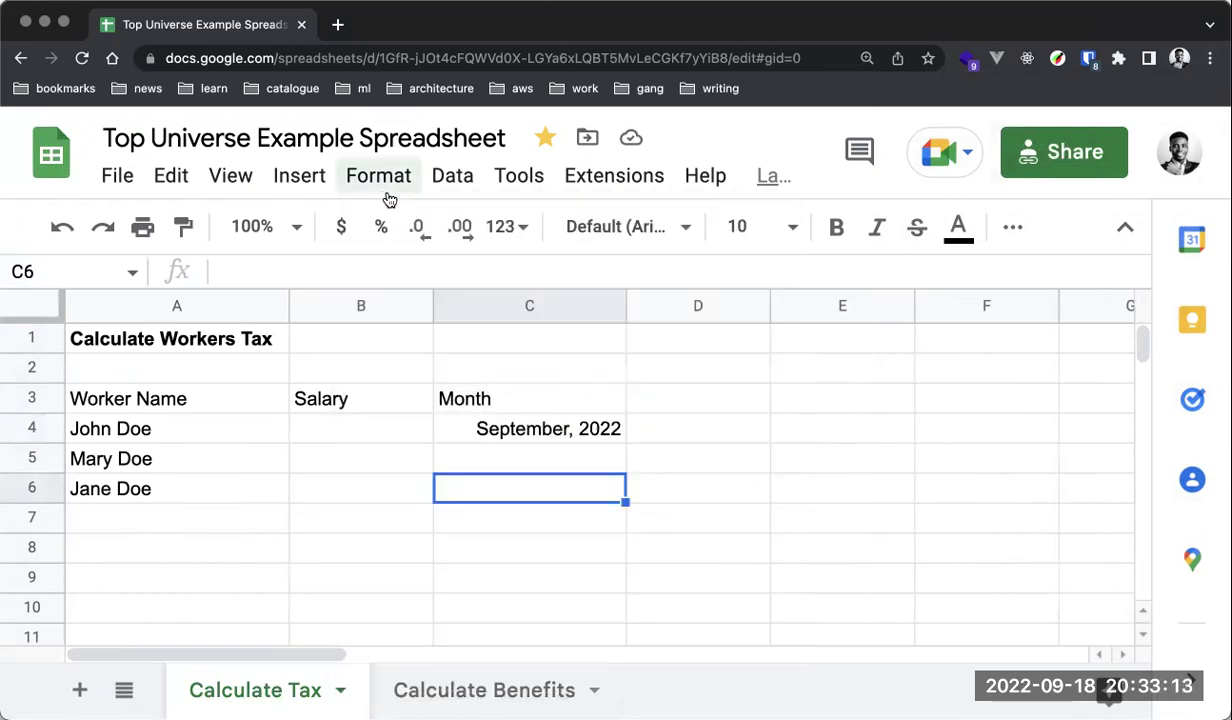
Look through the number formats list and close it without applying a format.
left_click(512, 229)
scroll(596, 577, "down", 3)
scroll(594, 586, "up", 3)
scroll(595, 586, "down", 1)
scroll(597, 586, "up", 1)
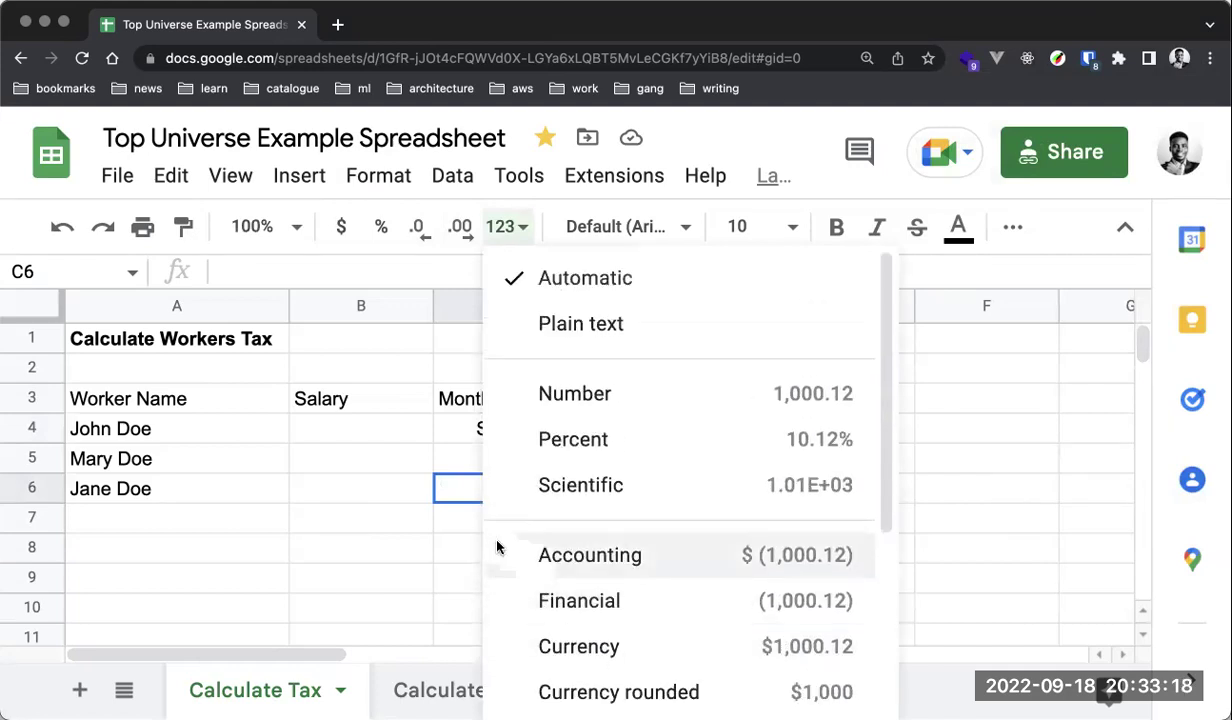
left_click(398, 515)
Apply the Date format to the whole Month column C.
left_click(510, 296)
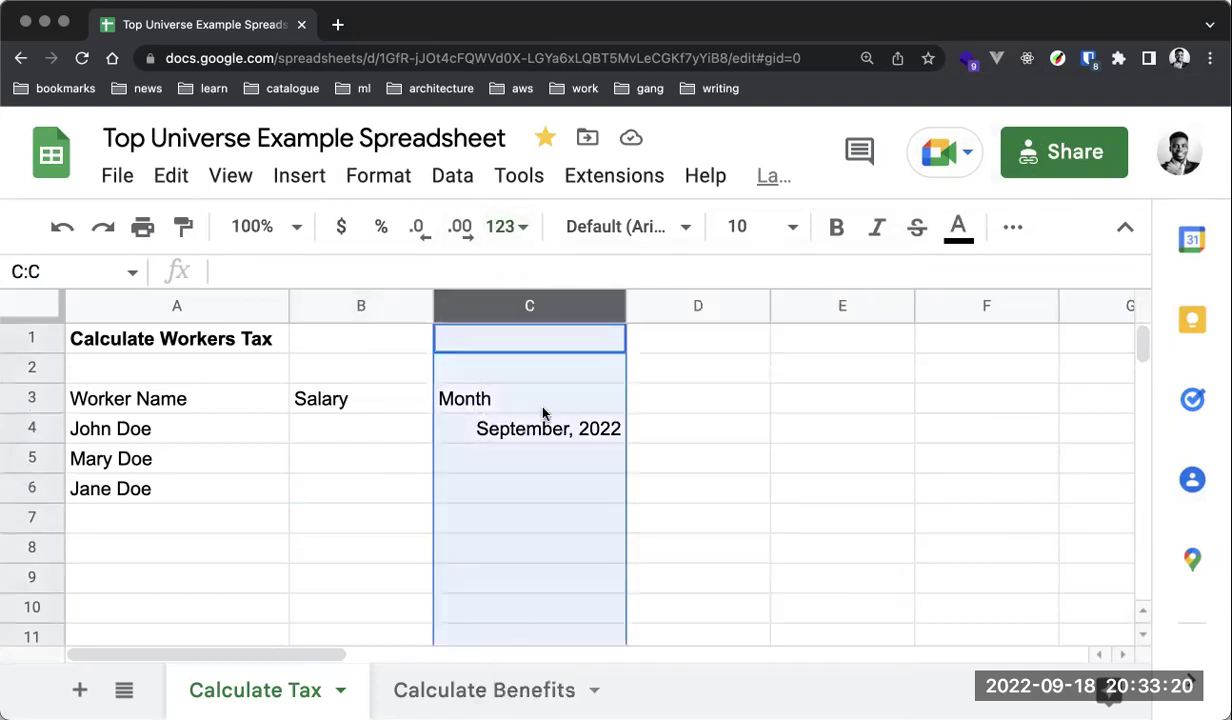
left_click(514, 238)
scroll(652, 473, "down", 2)
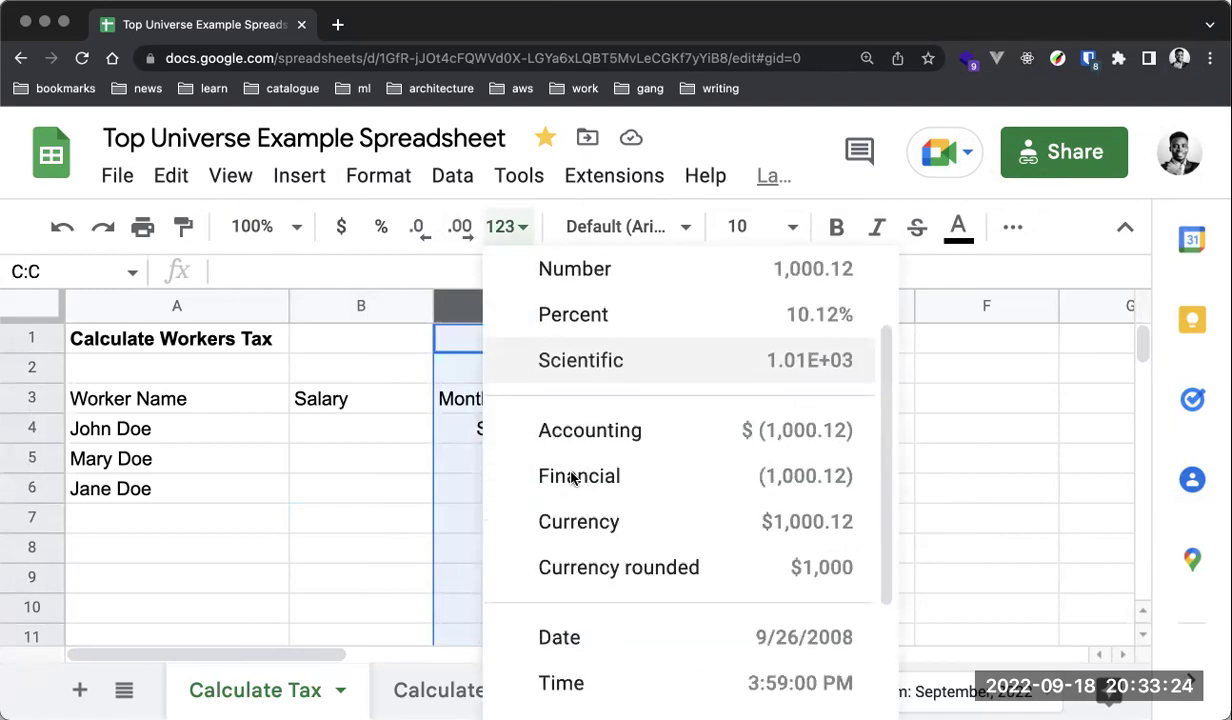
scroll(580, 500, "down", 2)
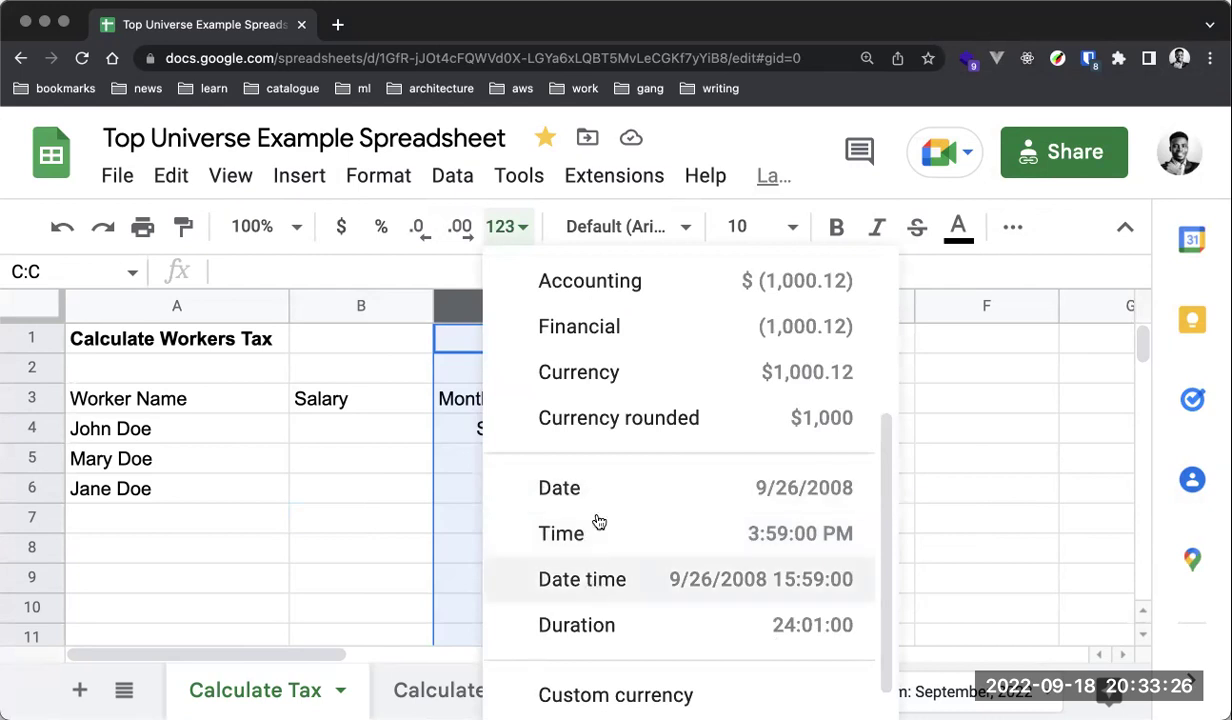
left_click(590, 490)
Reapply Date to C4 so it reads 9/1/2022, undoing the stray typed entry.
double_click(552, 420)
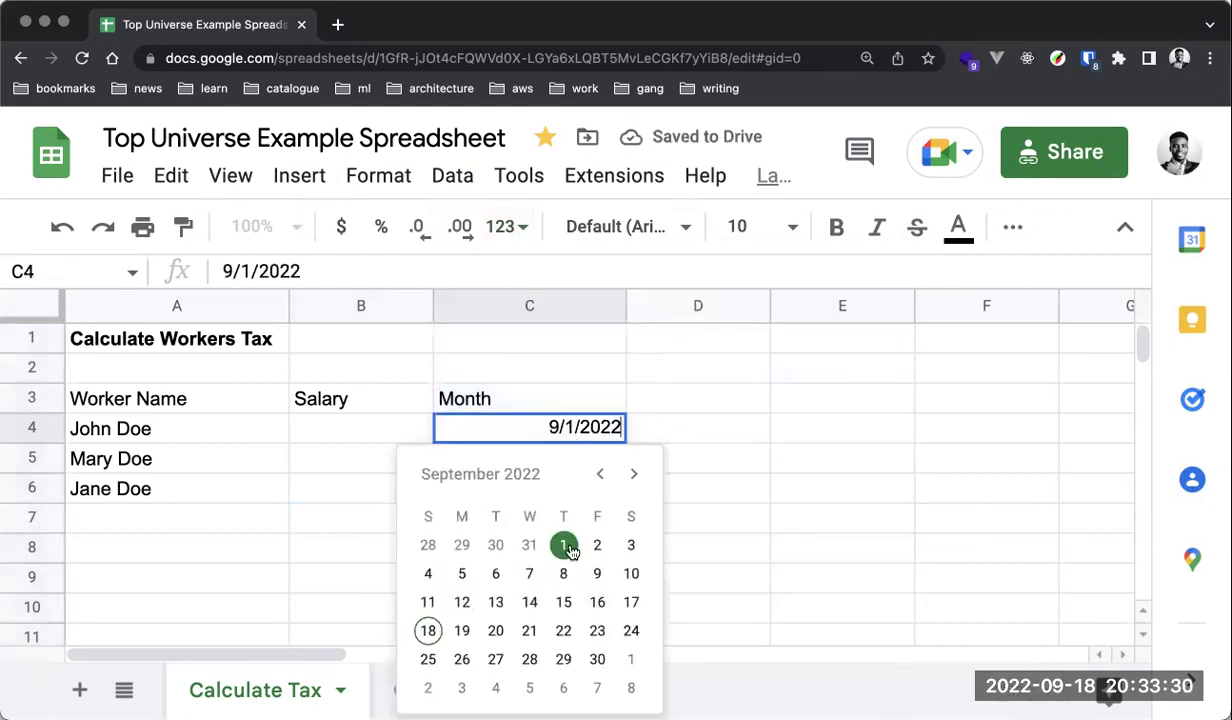
left_click(716, 470)
double_click(569, 460)
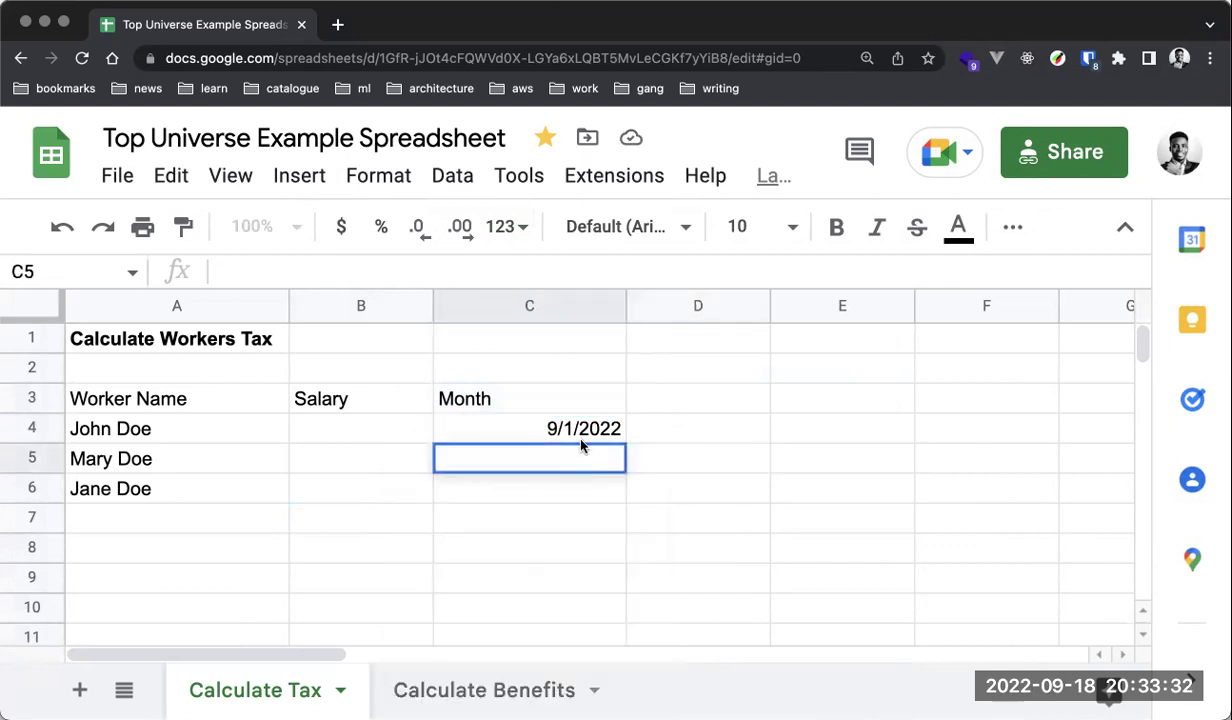
left_click(507, 230)
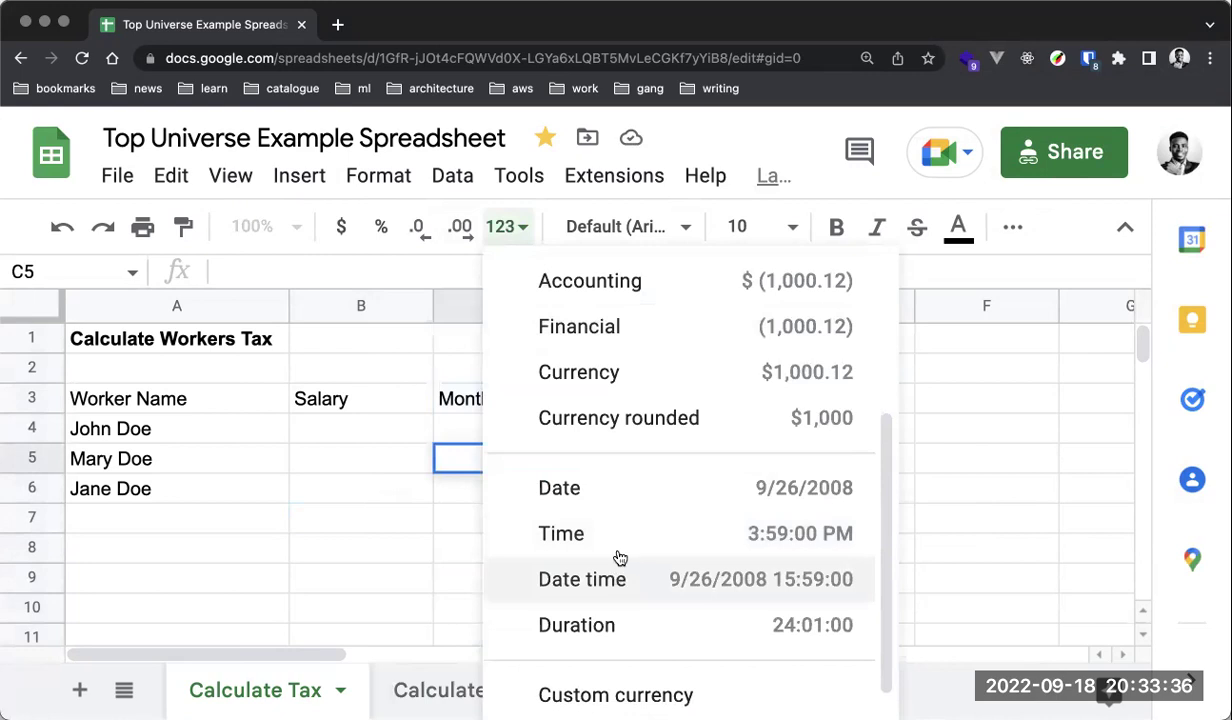
left_click(630, 505)
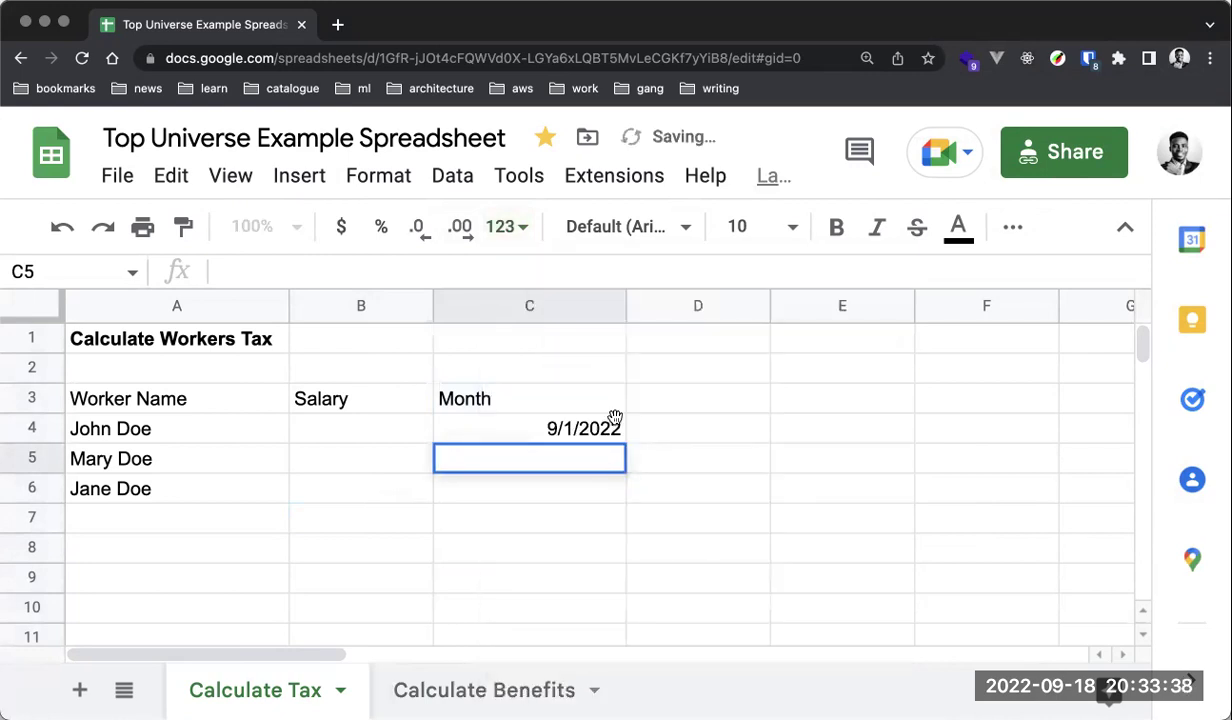
double_click(605, 428)
type("c")
left_click(683, 437)
key("super+z")
key("super+a")
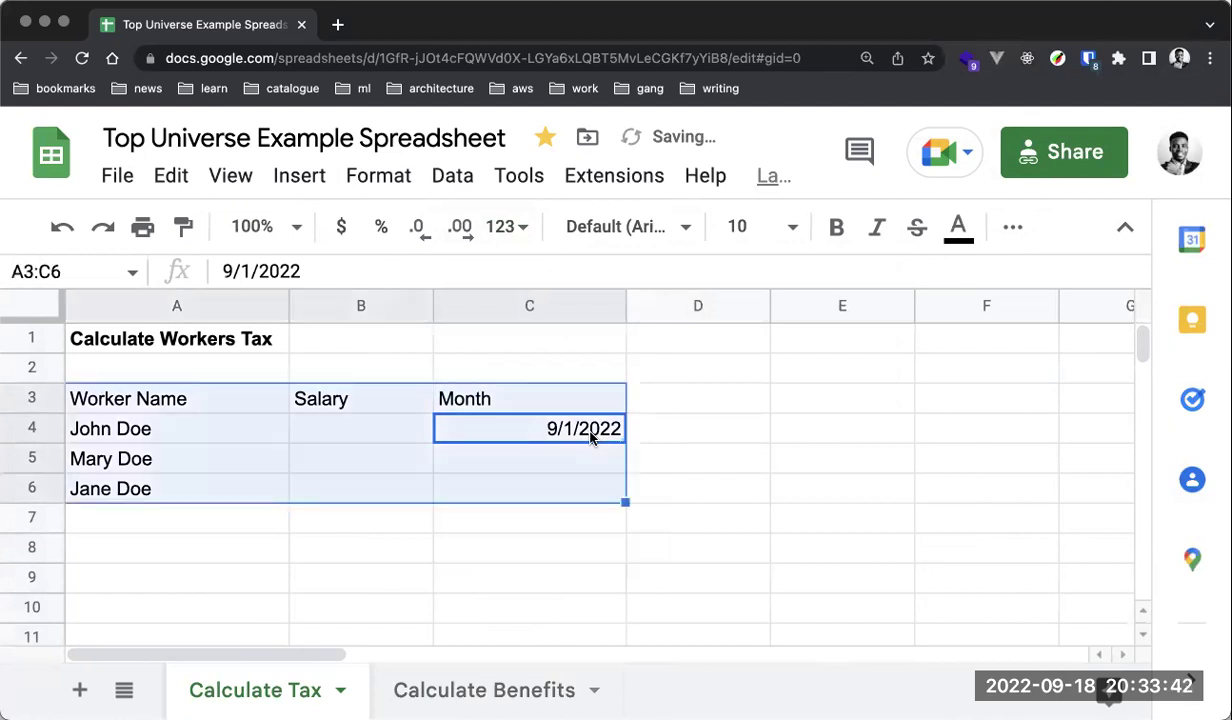
Fill consecutive dates from 9/1/2022 in C4 down to C9, after undoing a first fill to C6.
left_click(590, 432)
key("Up")
left_click(613, 434)
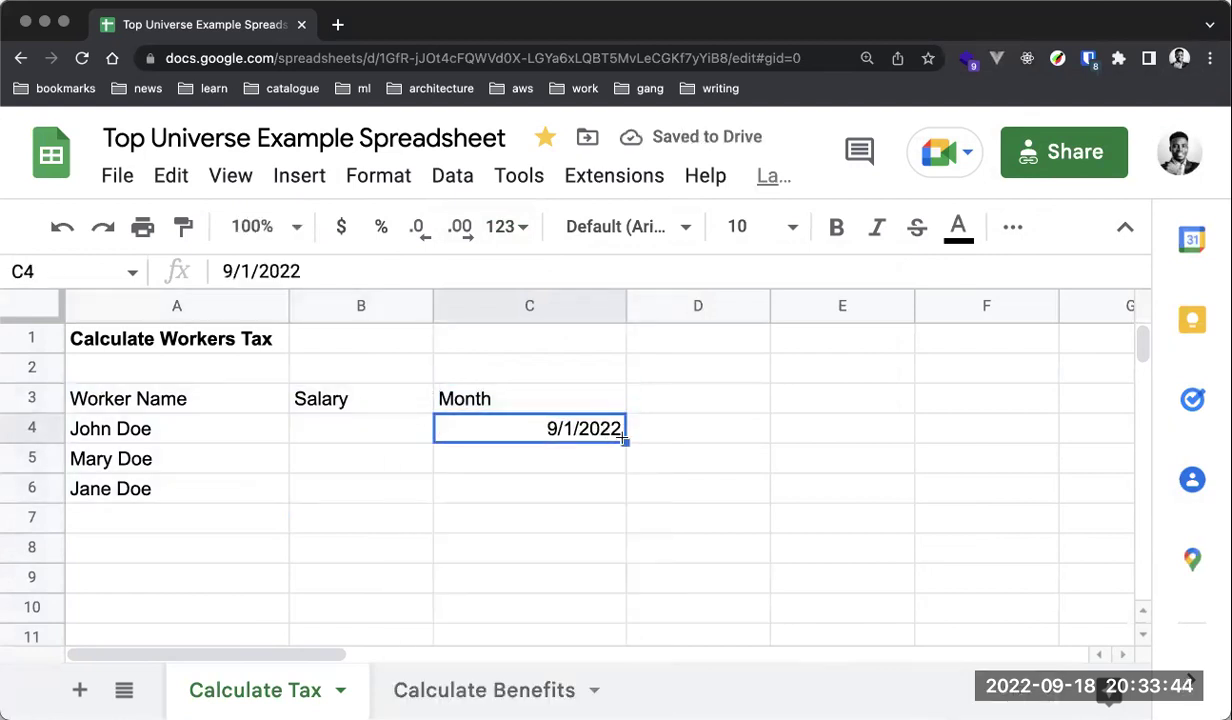
left_click_drag(622, 435, 627, 481)
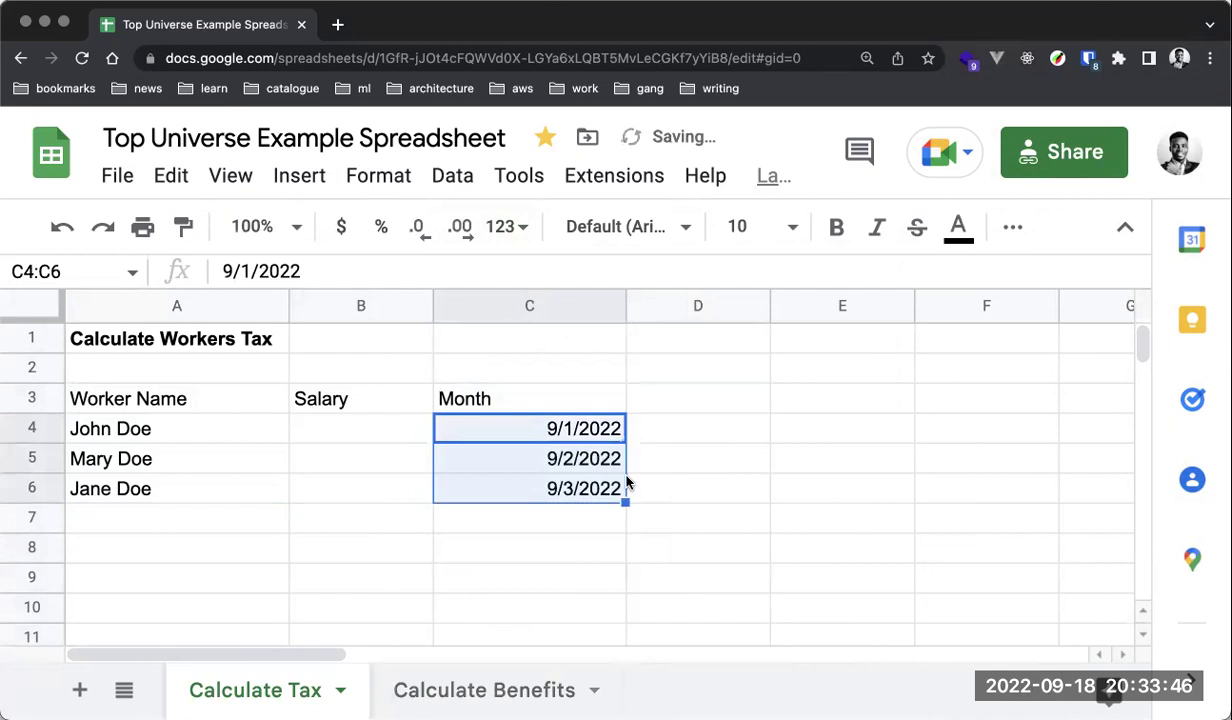
key("super+z")
left_click(655, 438)
left_click(591, 438)
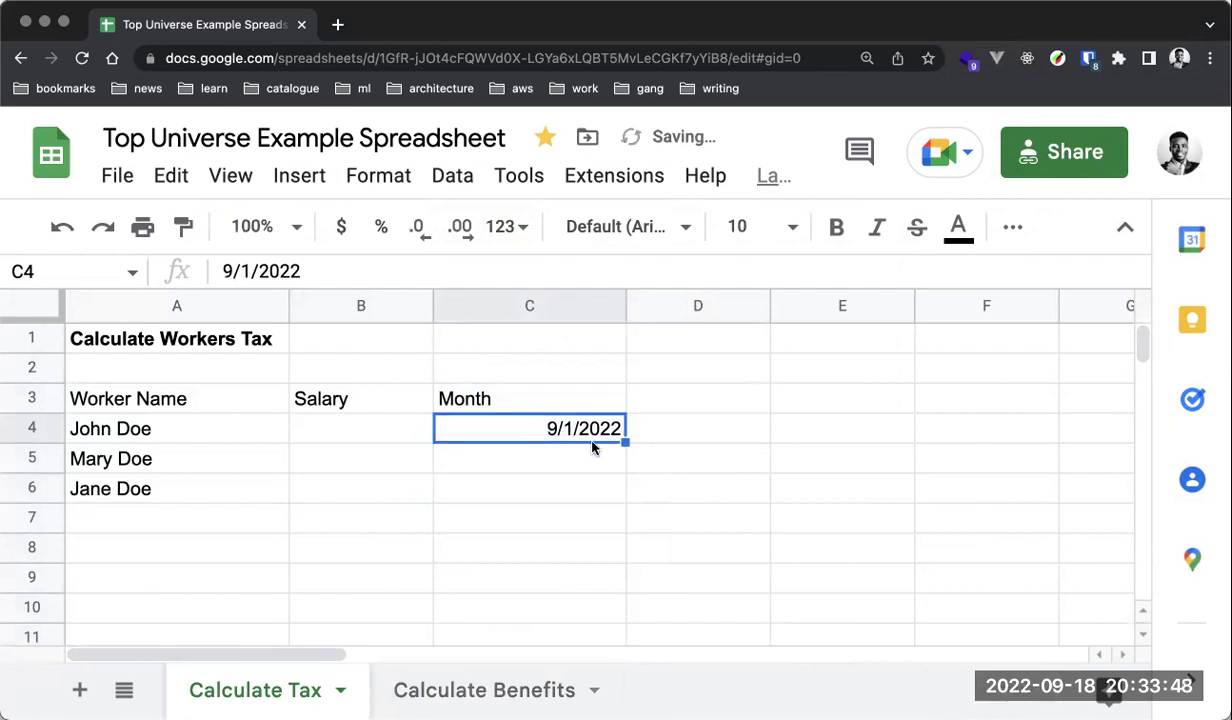
scroll(580, 445, "down", 1)
scroll(580, 420, "up", 1)
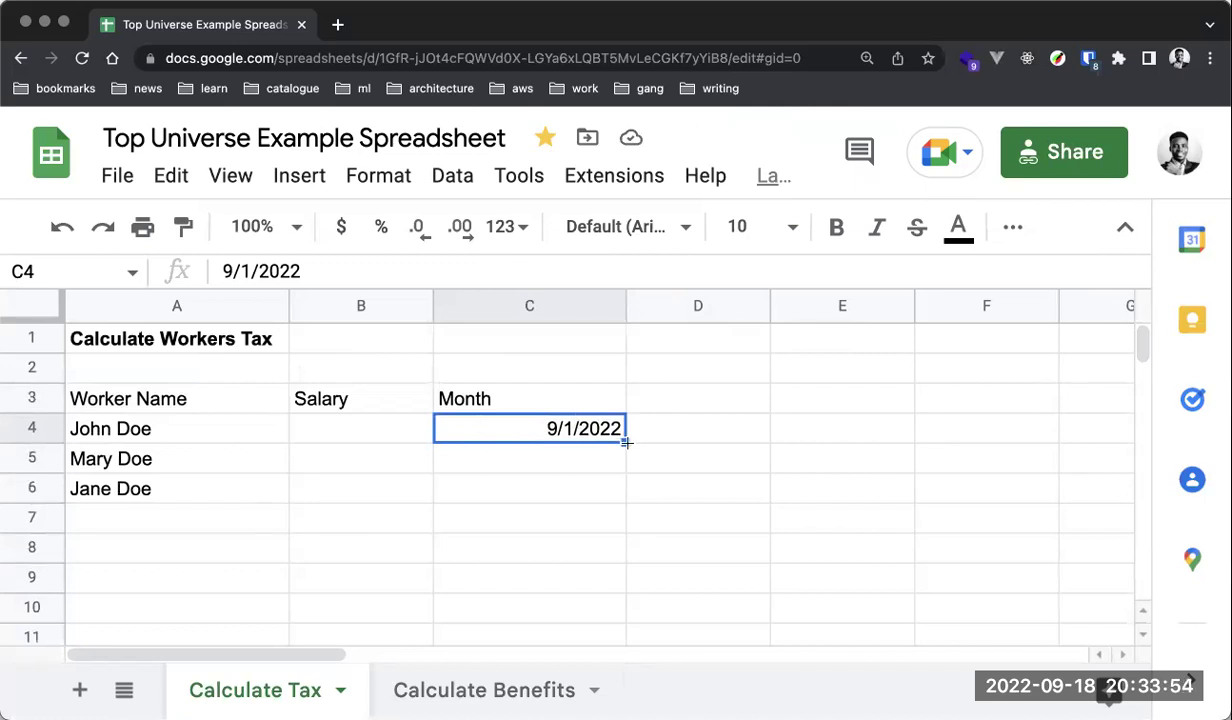
left_click_drag(626, 442, 626, 584)
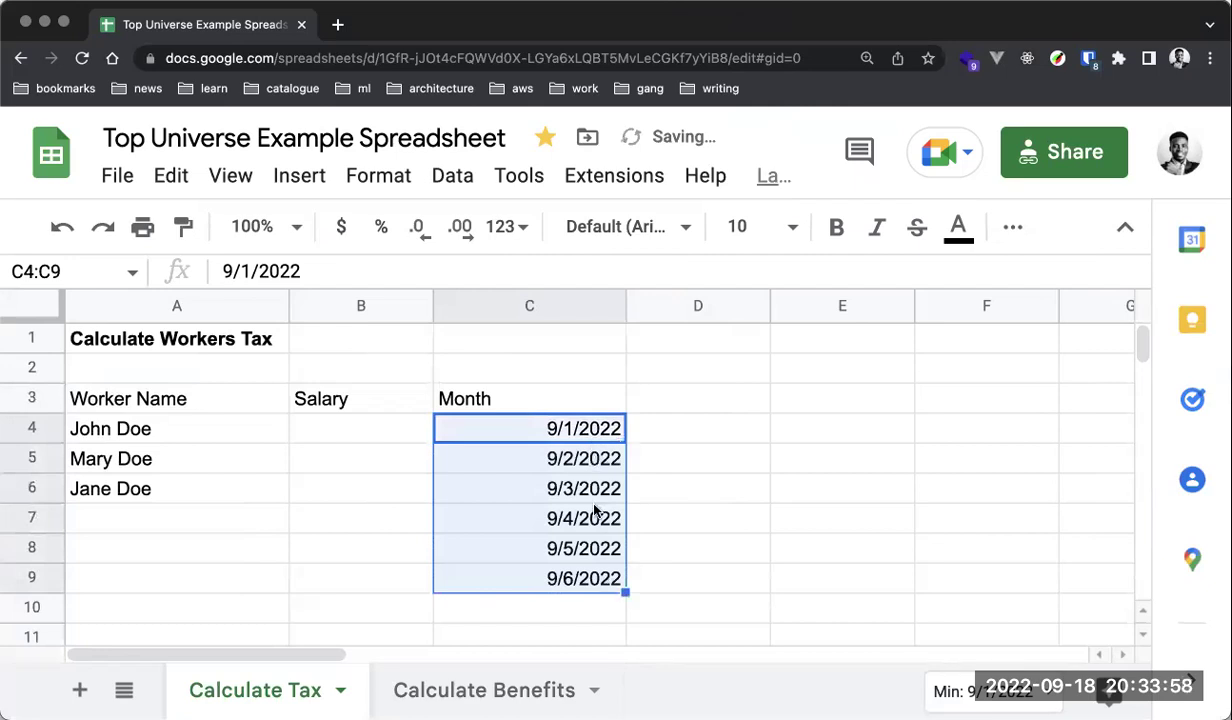
Check the filled dates in C5, C7 and C4, including the C4 date picker.
left_click(591, 462)
key("Return")
left_click(565, 515)
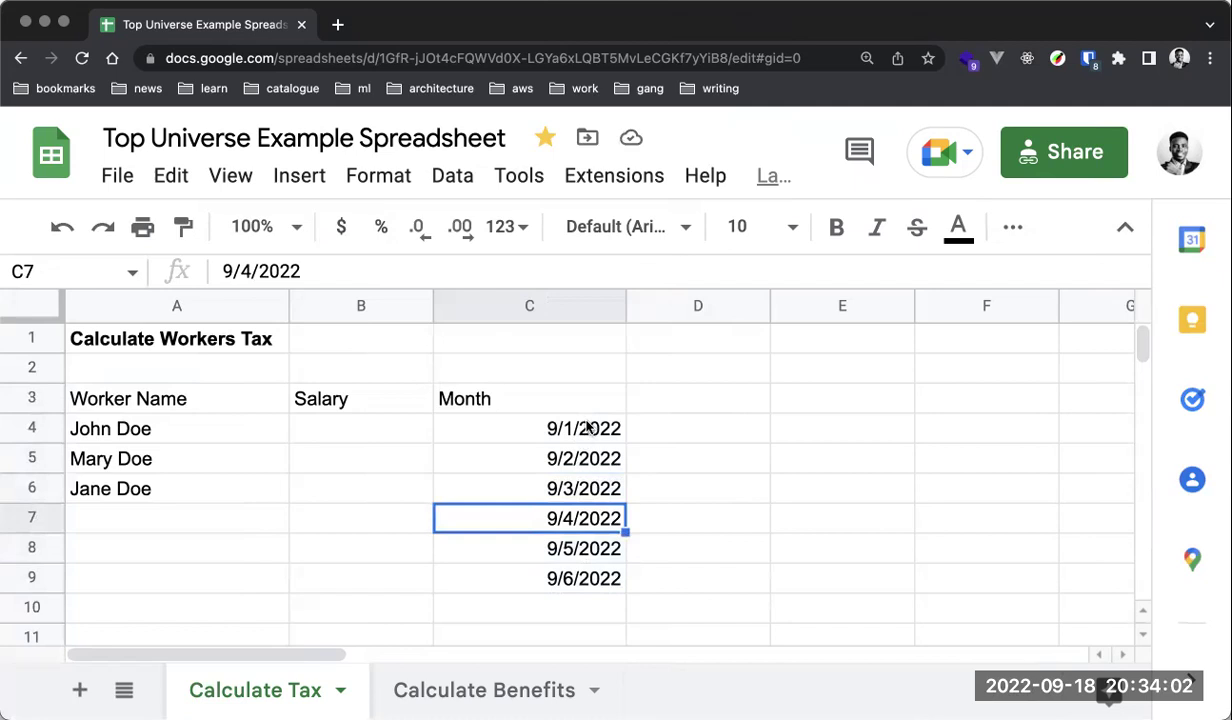
left_click(598, 458)
key("Return")
key("Return")
left_click(601, 438)
key("Return")
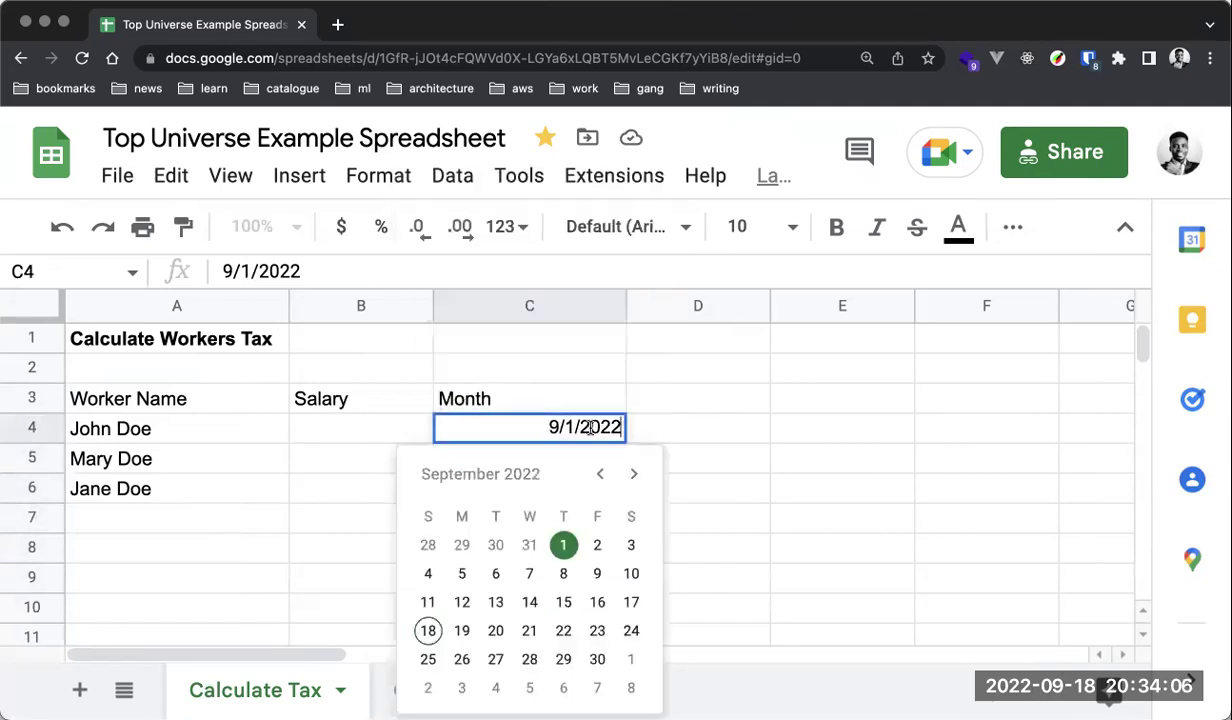
left_click(720, 487)
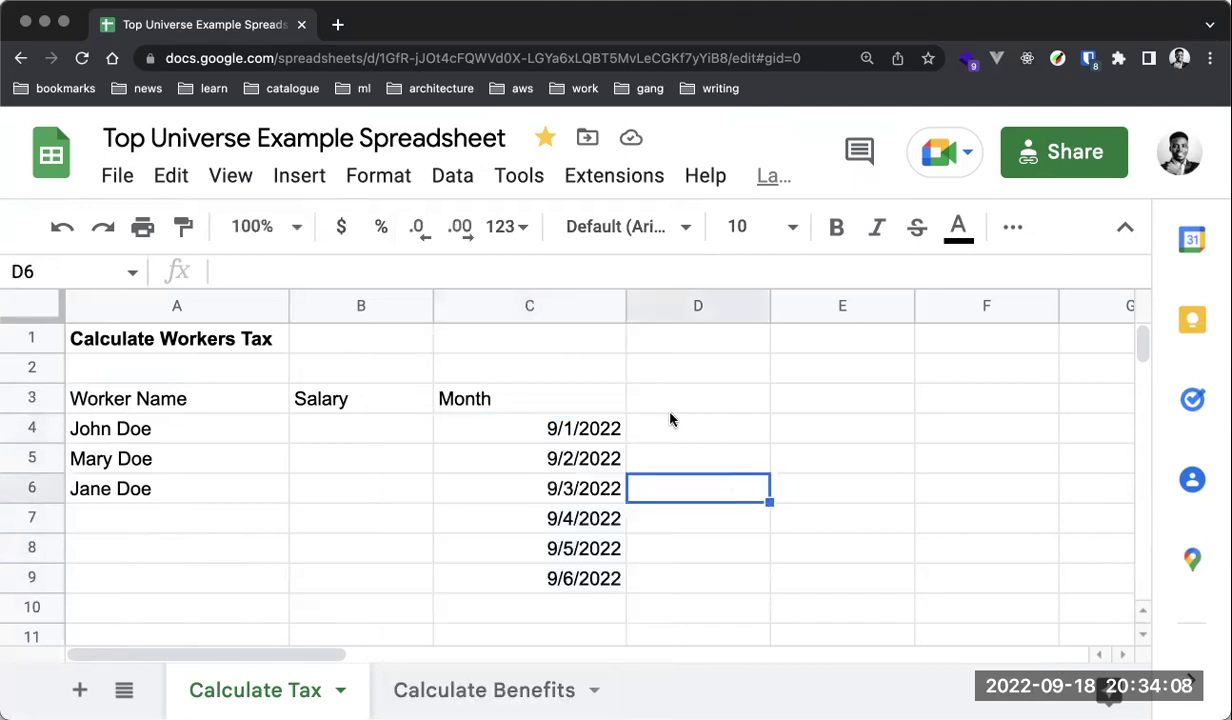
Enter 1, 2, 3 and 4 in E1:E4 and select them to start the series.
left_click(848, 342)
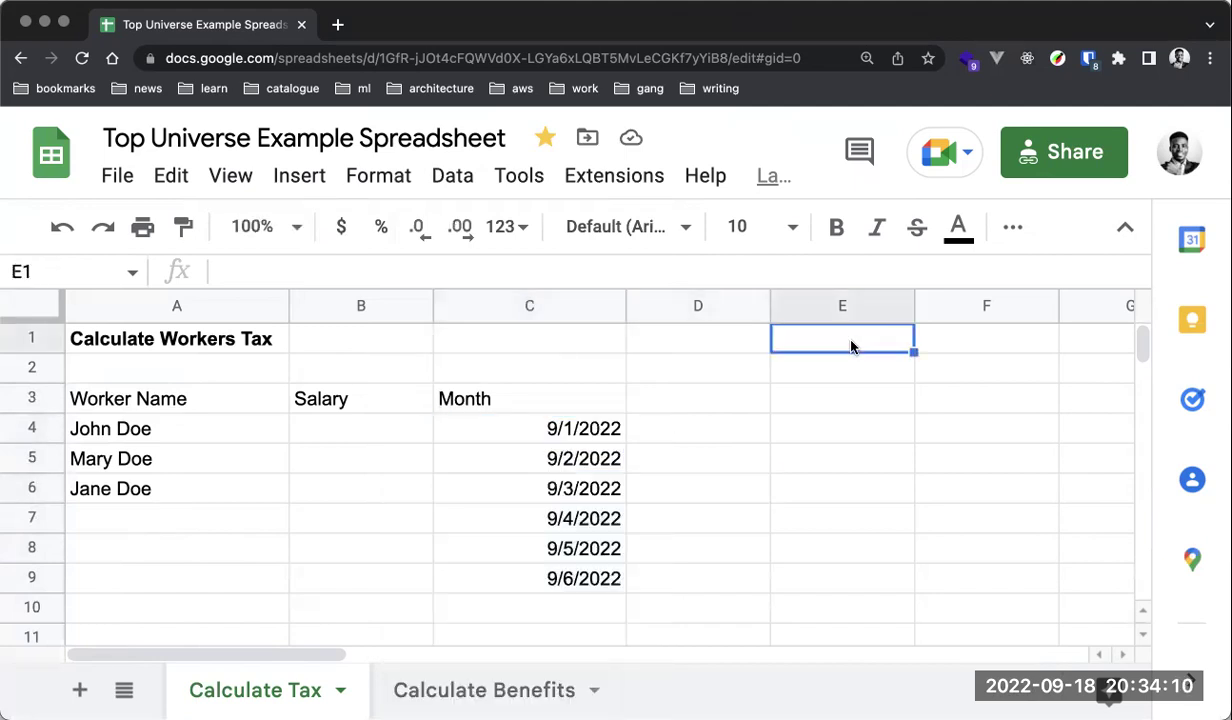
type("1")
key("Return")
type("2")
key("Return")
type("3")
key("Return")
type("4")
key("Return")
left_click(884, 346)
left_click_drag(884, 346, 911, 608)
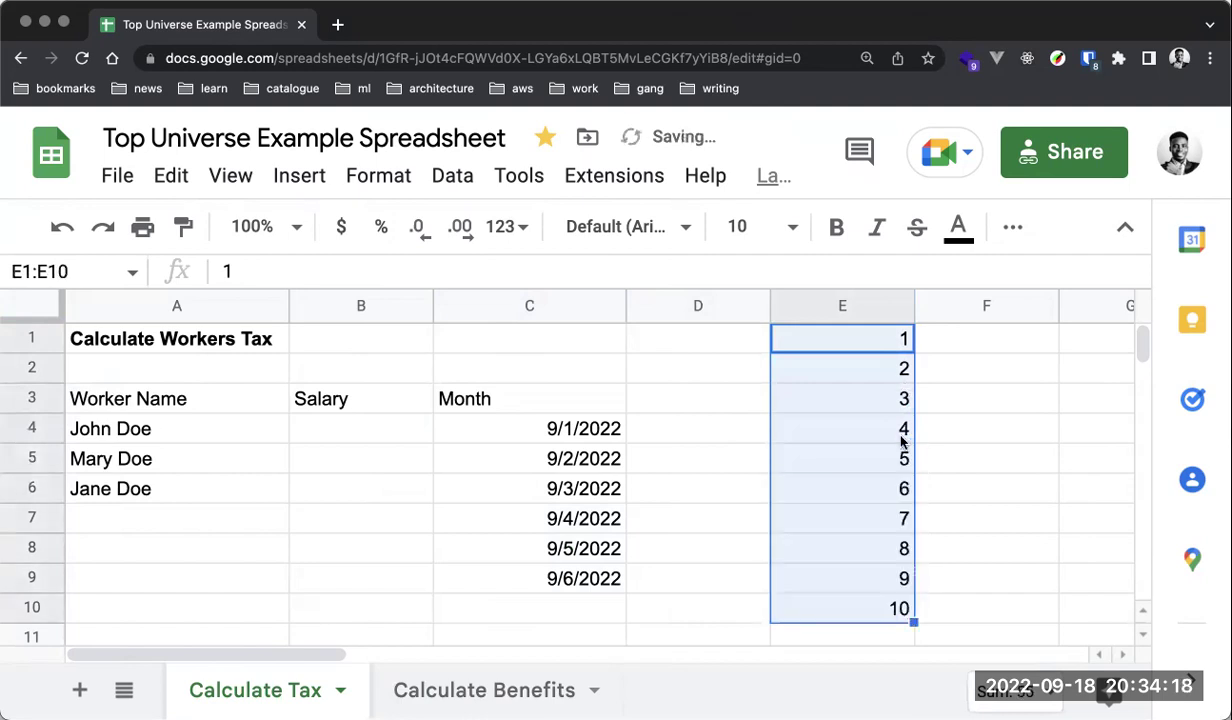
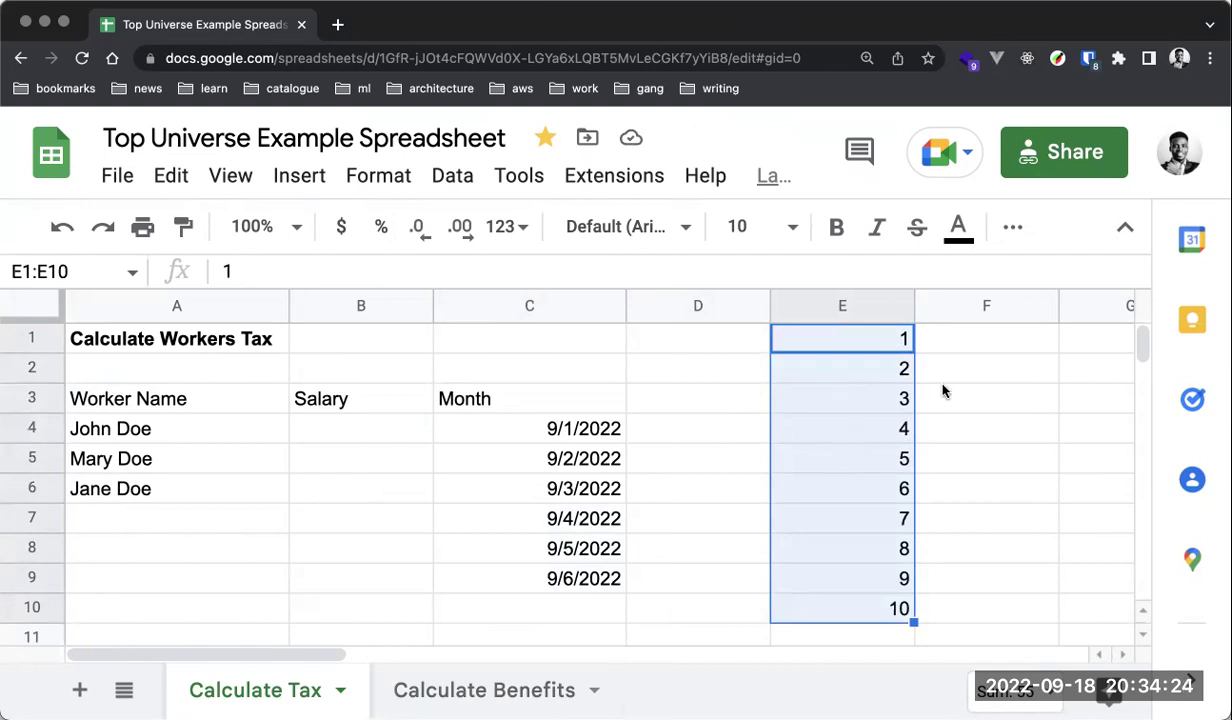
Clear the existing number series from column E.
left_click(902, 336)
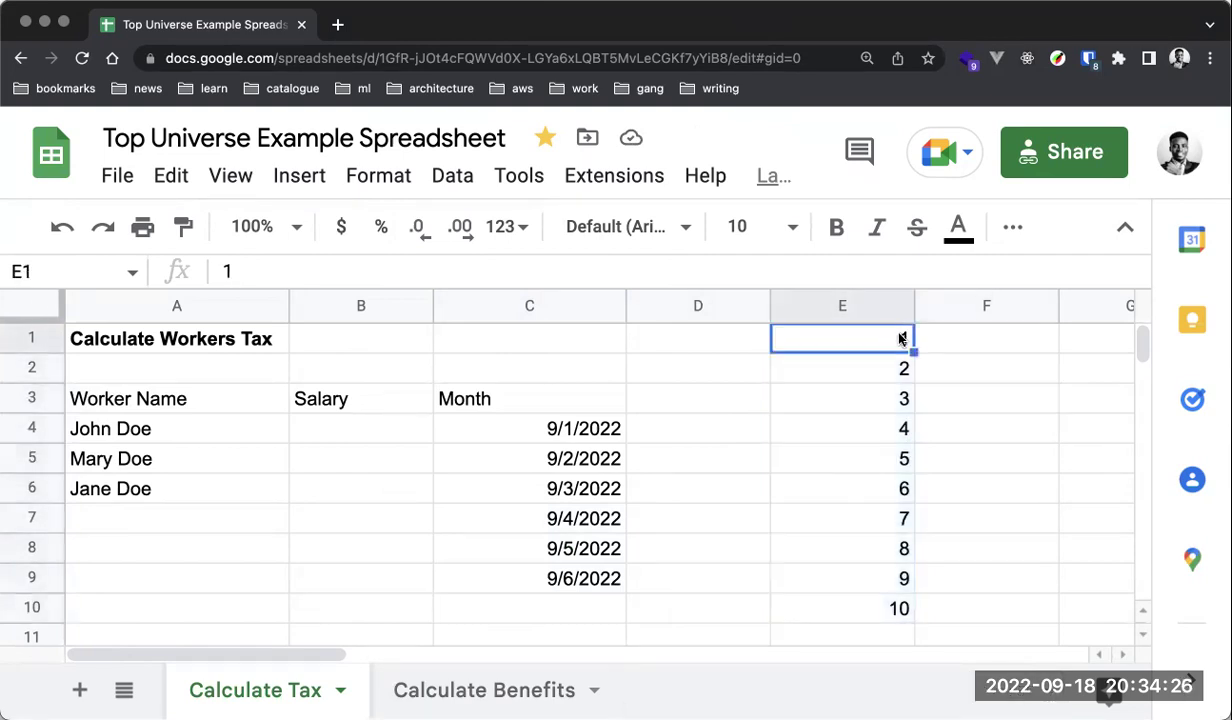
left_click(890, 305)
key("Delete")
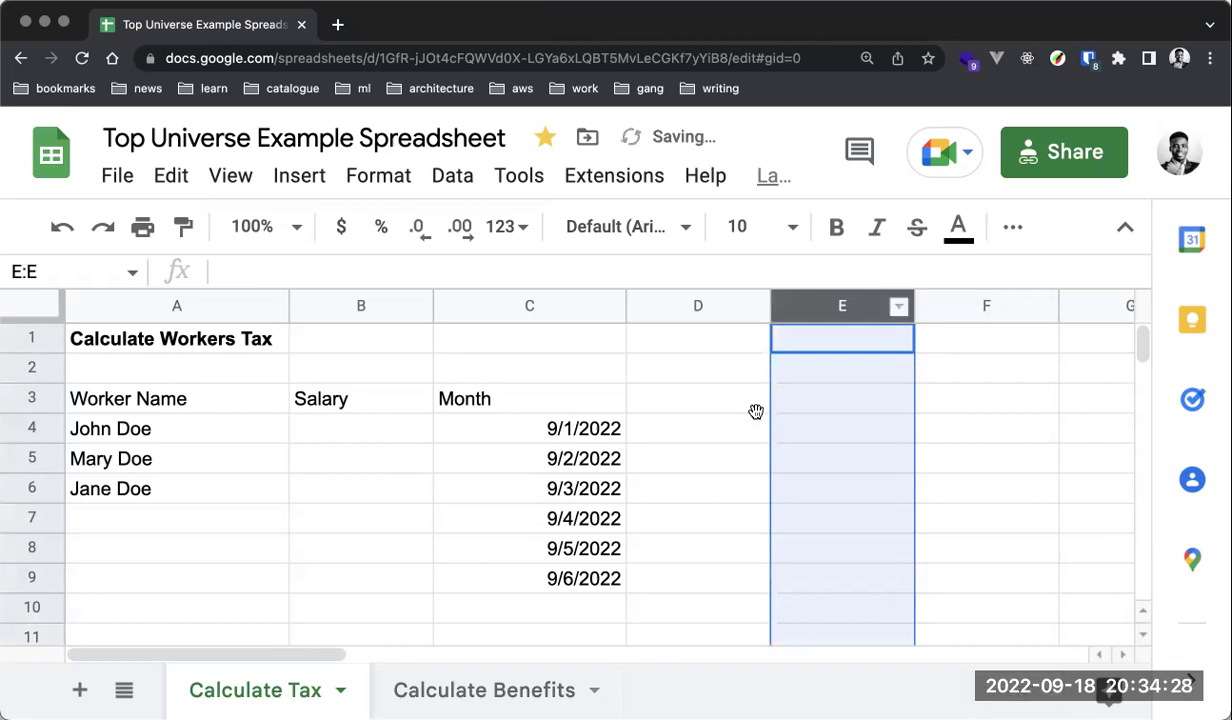
left_click(755, 407)
Enter 2, 4, 6, 8 in E1:E4 and extend the even-number series down column E.
left_click(897, 348)
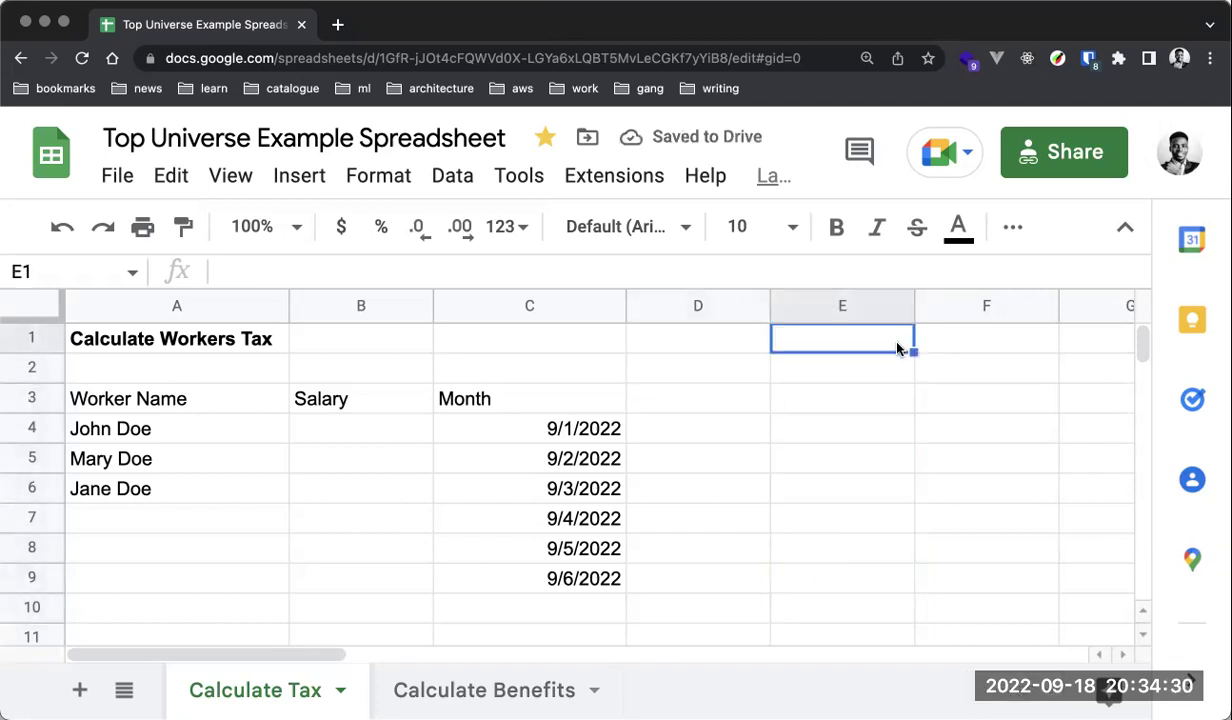
type("2 4 6 8")
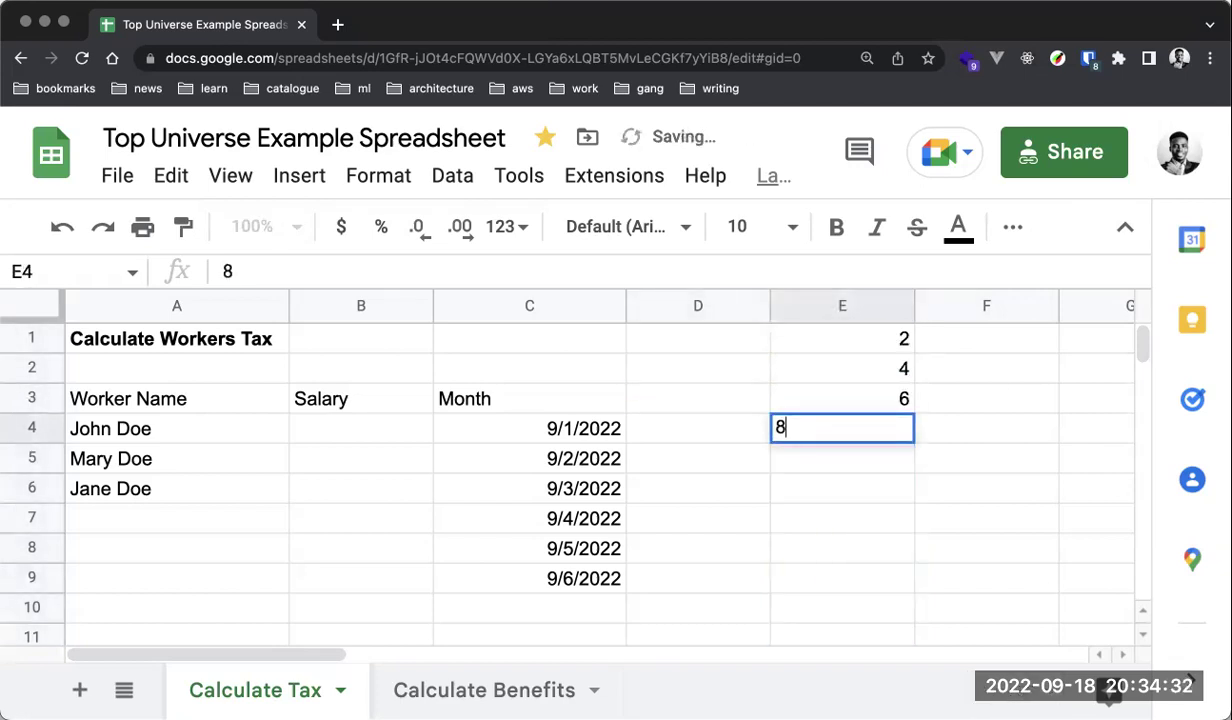
left_click(985, 370)
left_click(900, 340)
left_click(907, 435, "shift")
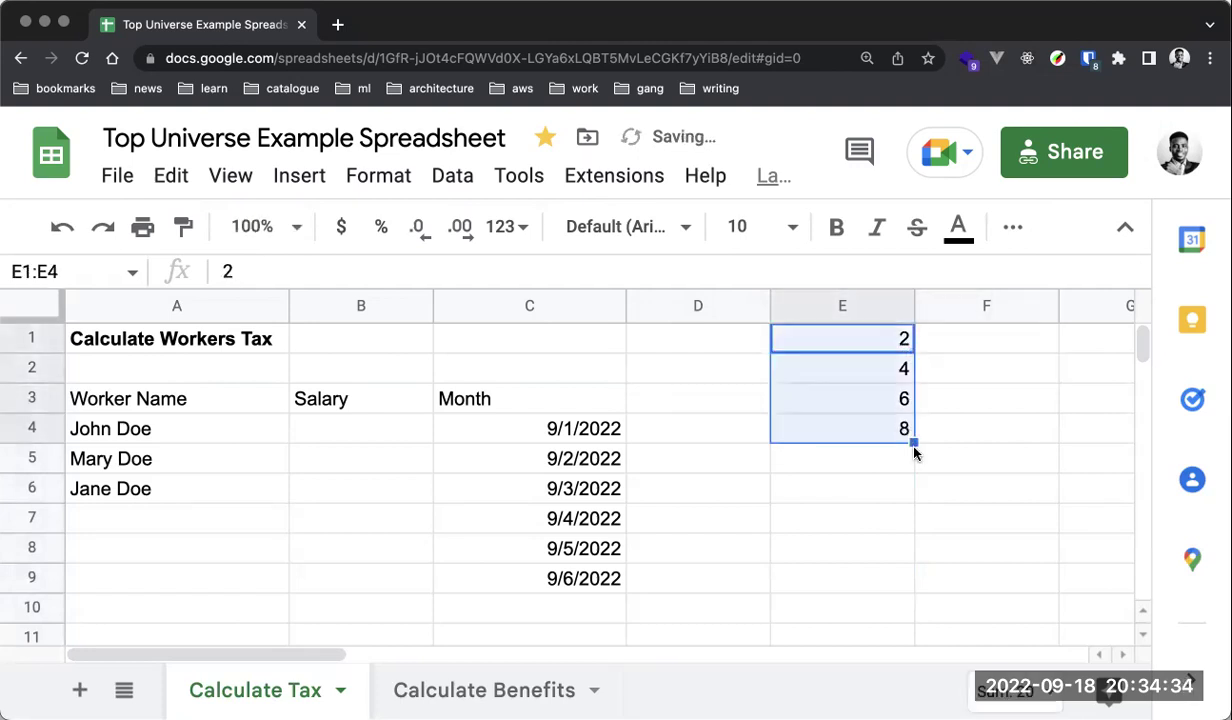
left_click_drag(913, 442, 907, 645)
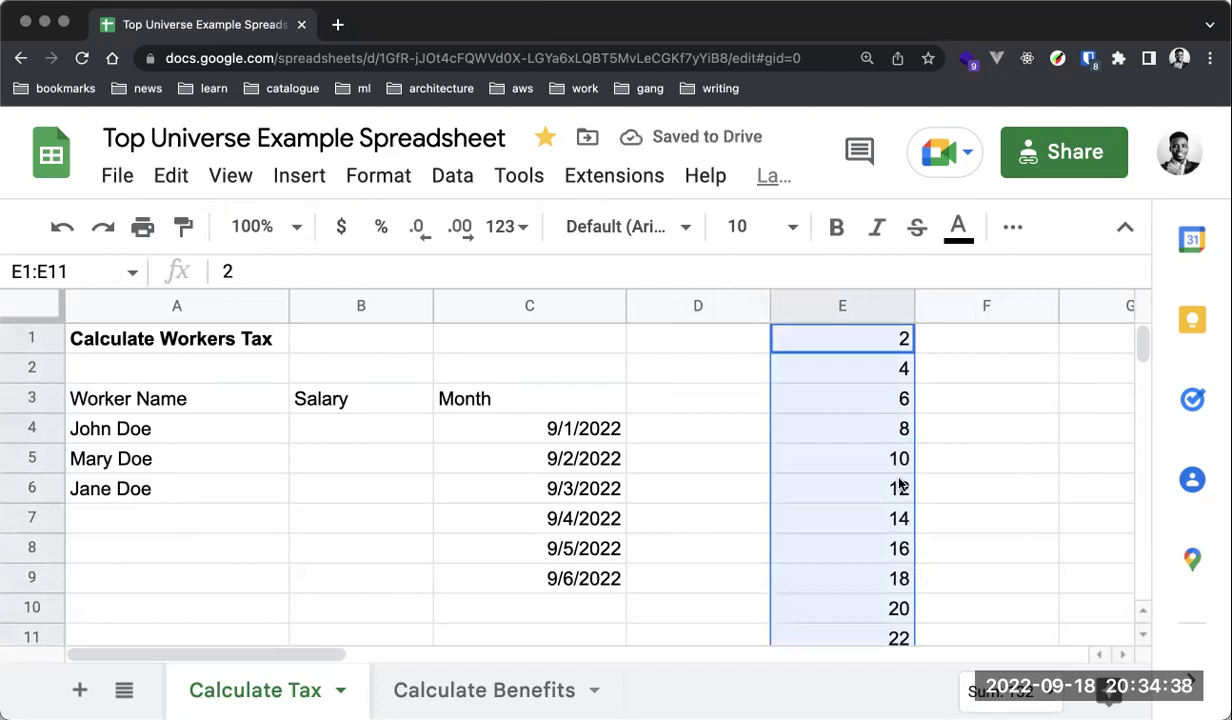
left_click(949, 487)
Delete the even-number series from column E again.
left_click(880, 305)
key("Delete")
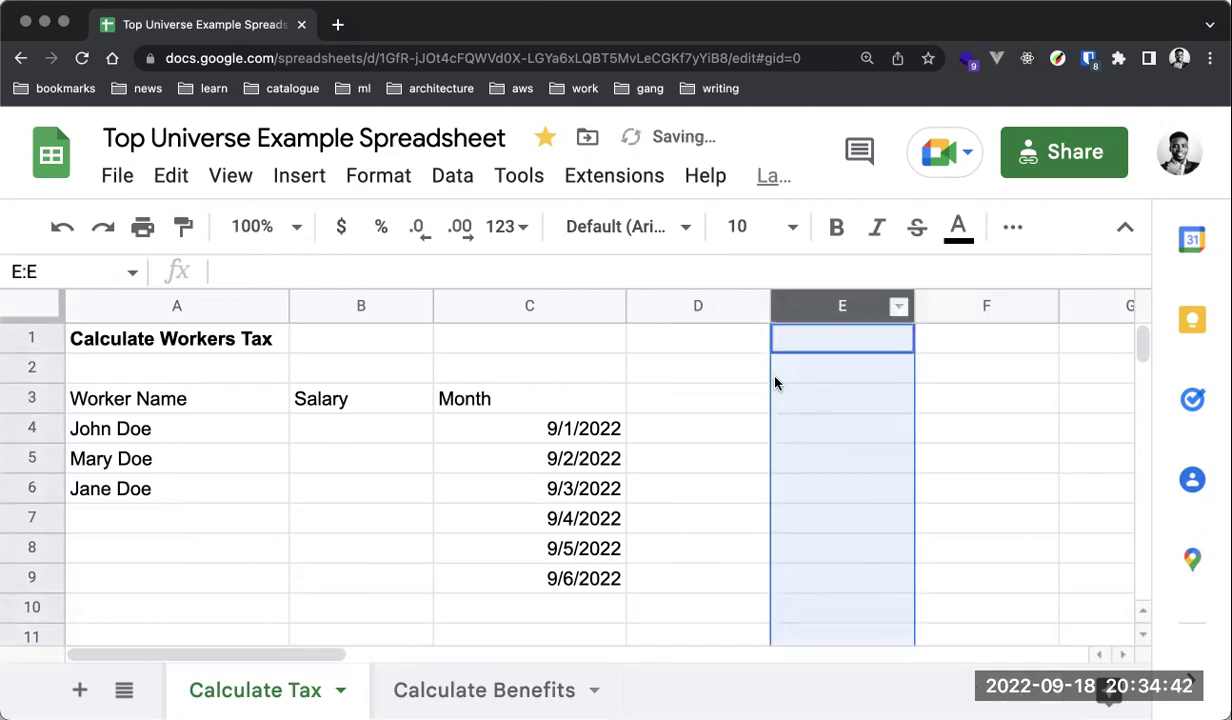
left_click(737, 399)
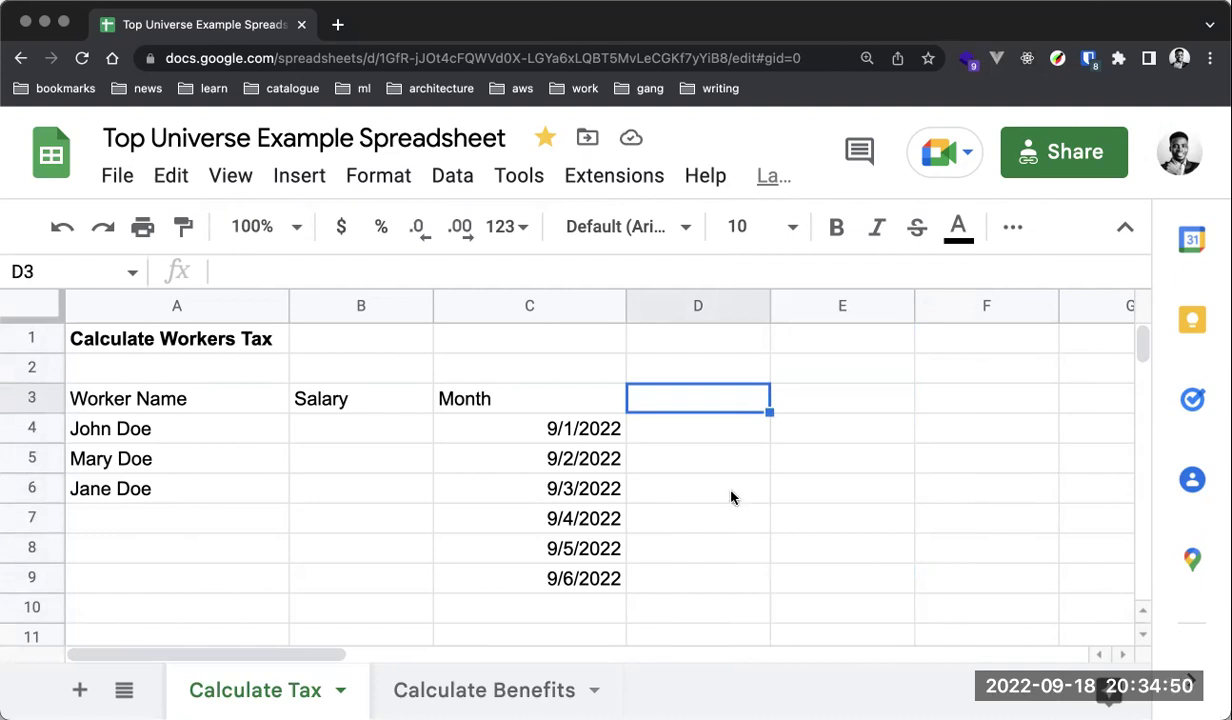
Delete the three extra dates in C7:C9, up to 9/6/2022.
left_click(731, 497)
left_click(602, 577)
left_click(630, 578)
left_click_drag(602, 576, 594, 522)
key("Delete")
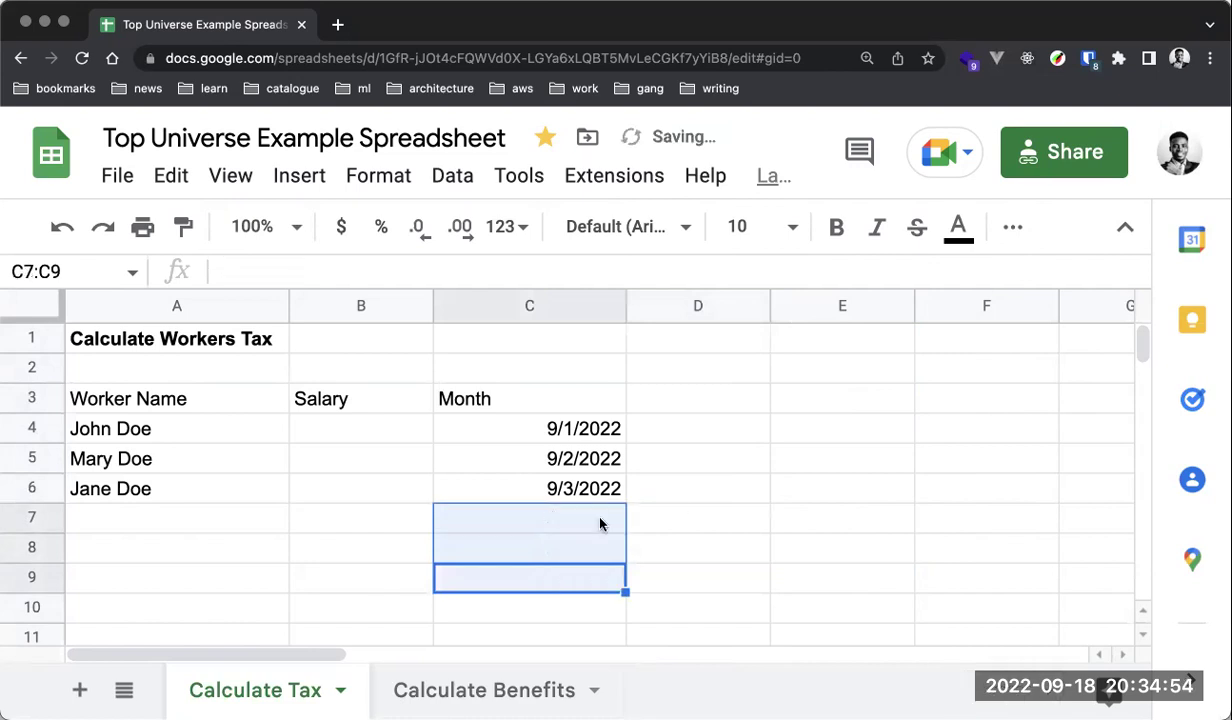
left_click(652, 482)
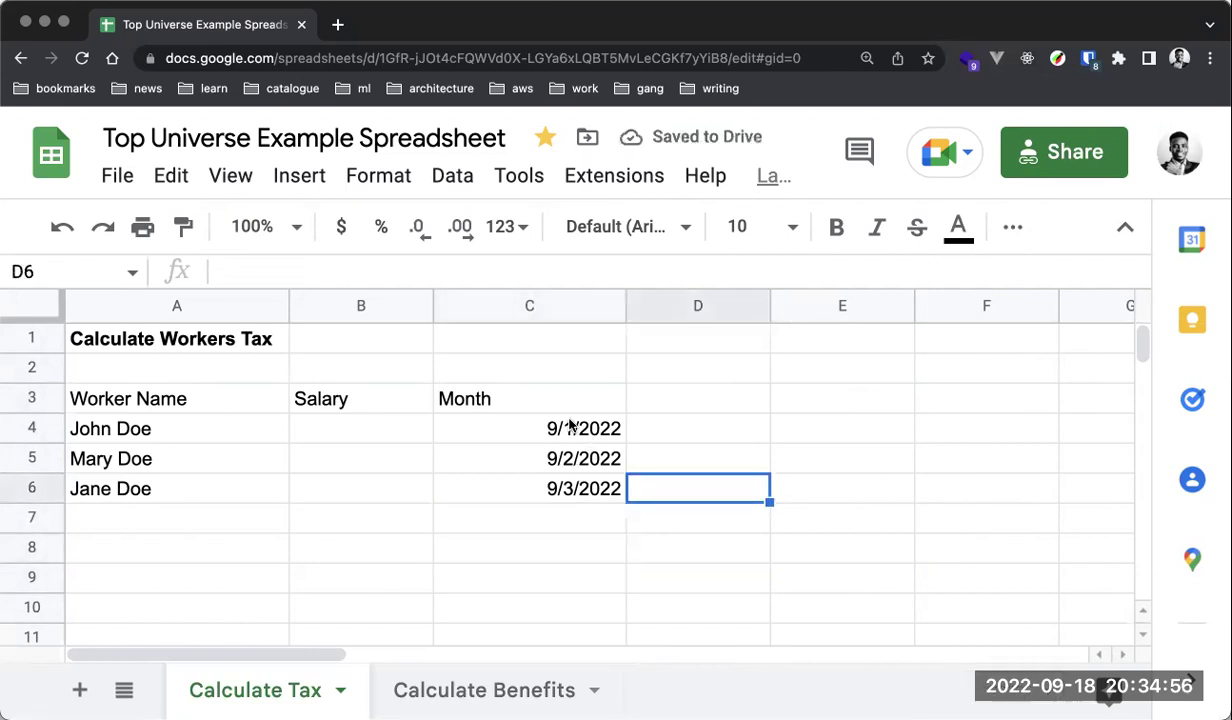
Check the date pickers for 9/1 and 9/2/2022, then start editing Jane Doe's 9/3/2022 date.
left_click(400, 432)
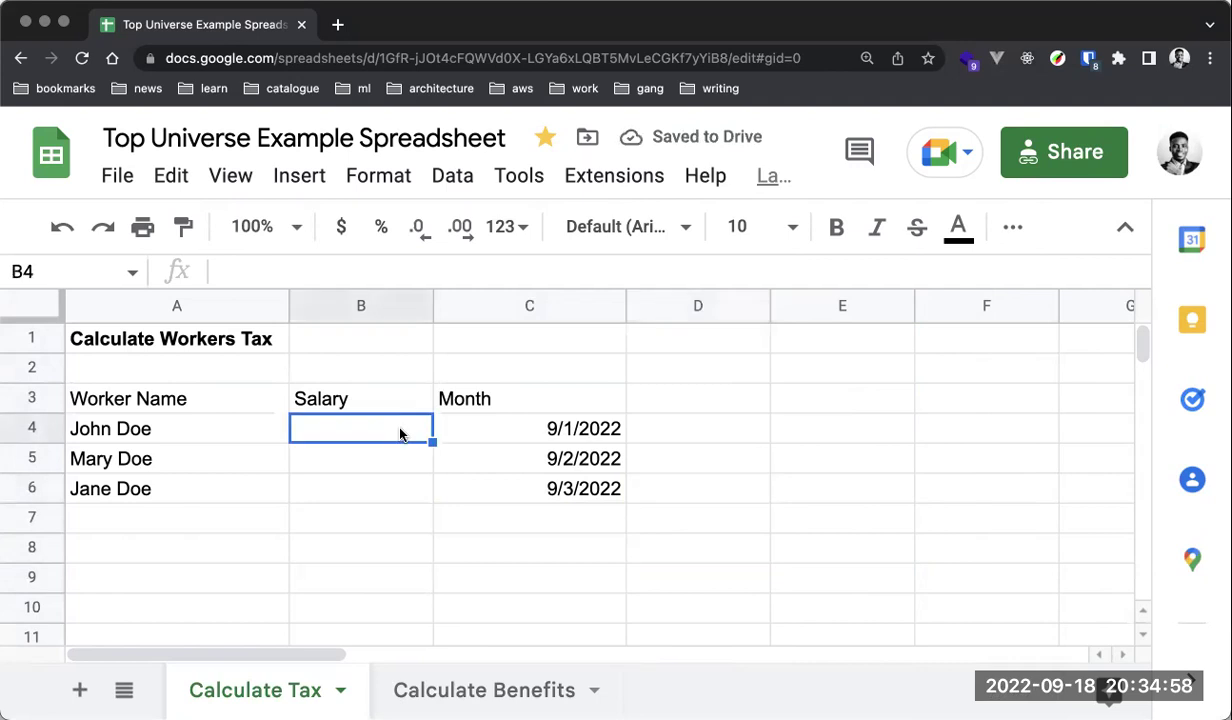
double_click(590, 433)
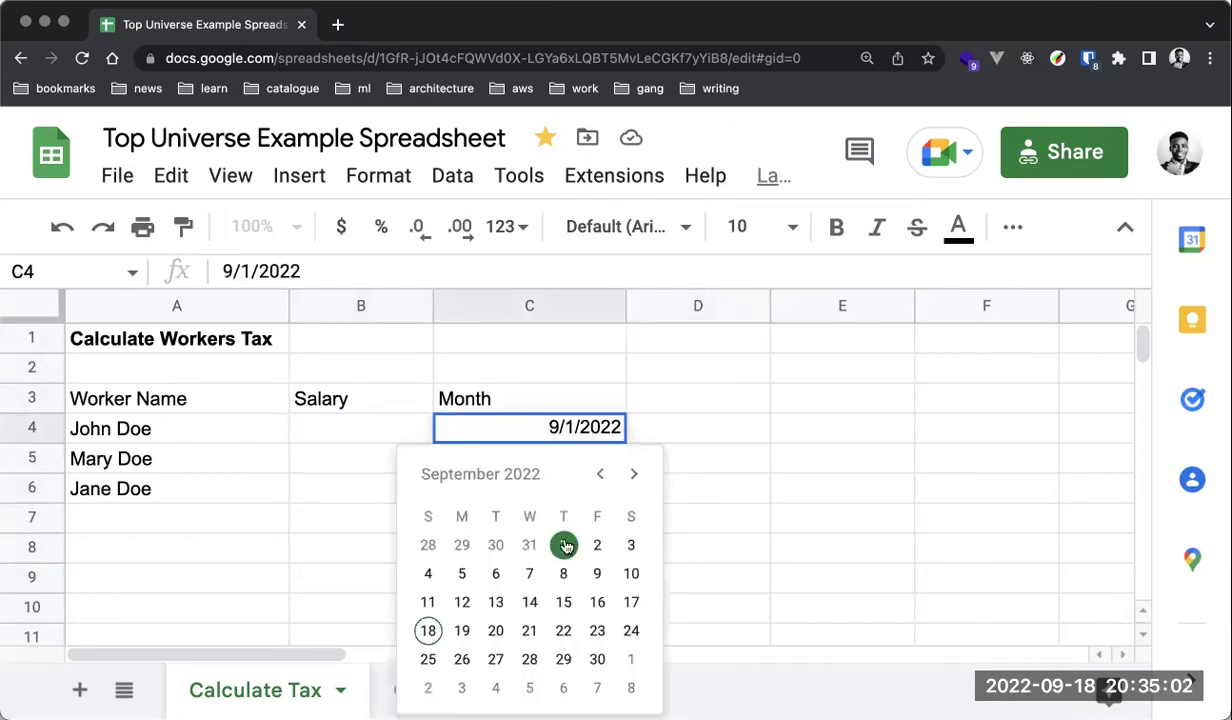
left_click(800, 398)
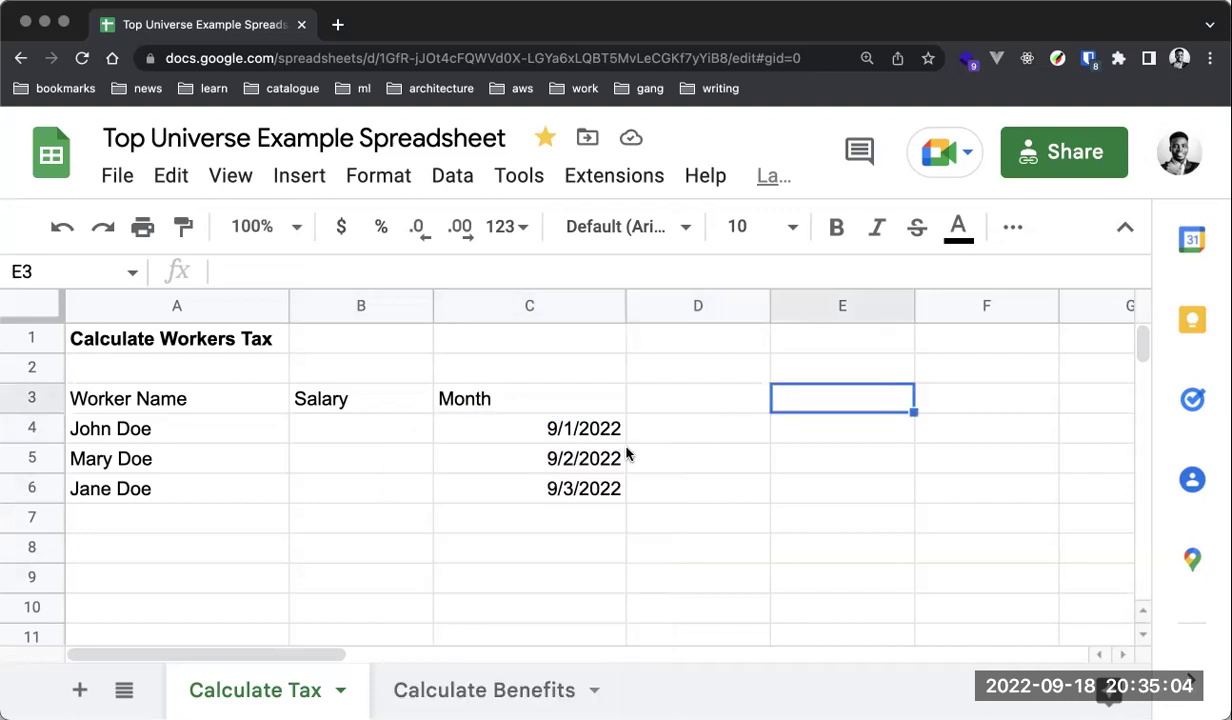
double_click(600, 458)
left_click(672, 458)
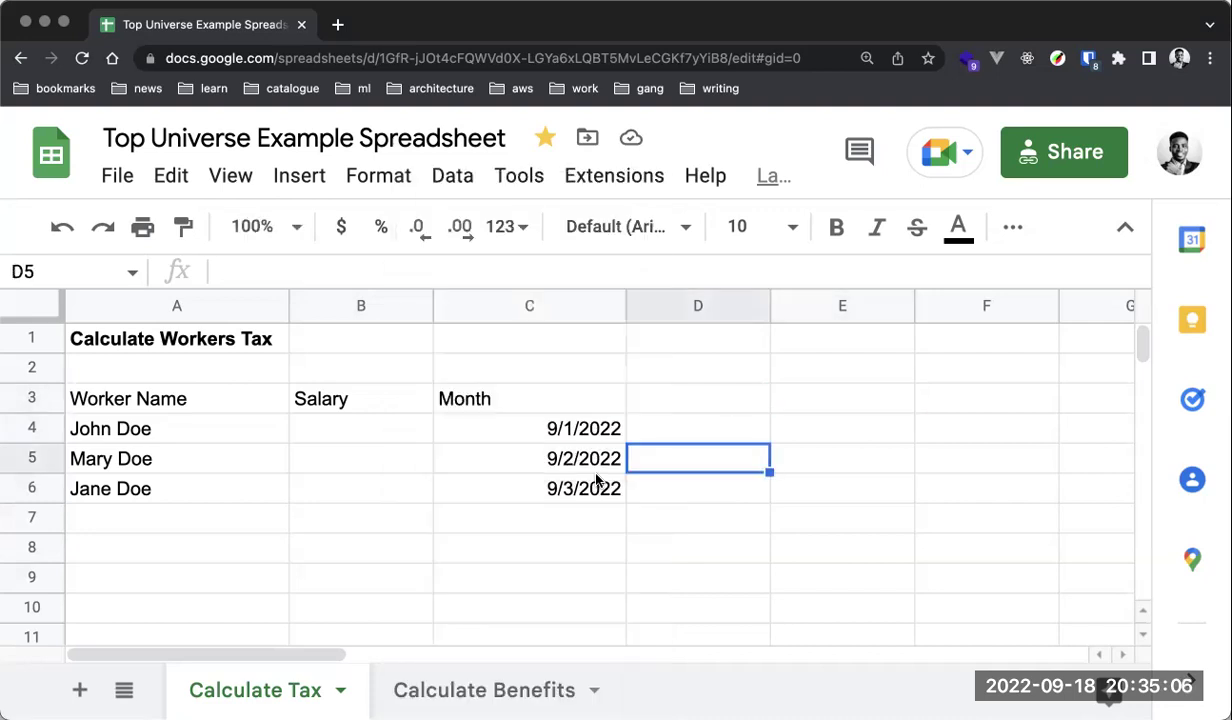
left_click(594, 485)
double_click(594, 485)
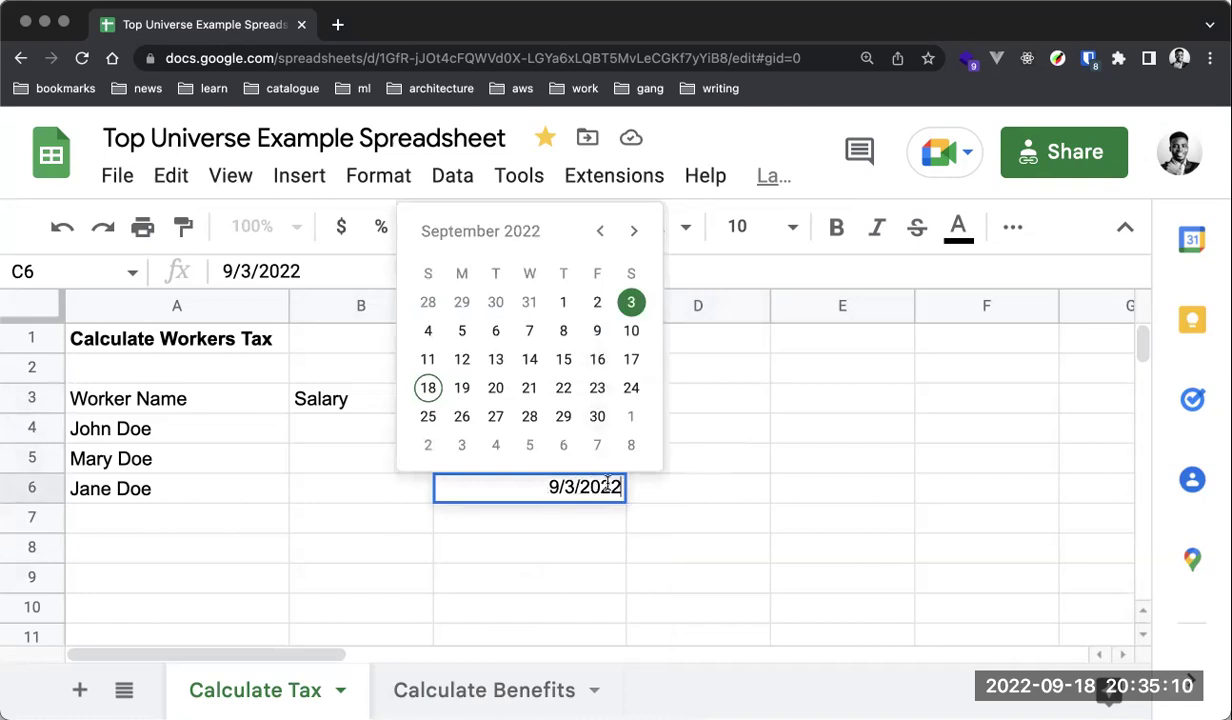
key("BackSpace")
type("1")
Change Mary Doe's date to 9/30/2022 and paste the same date into John Doe's Month cell.
left_click(570, 470)
double_click(572, 470)
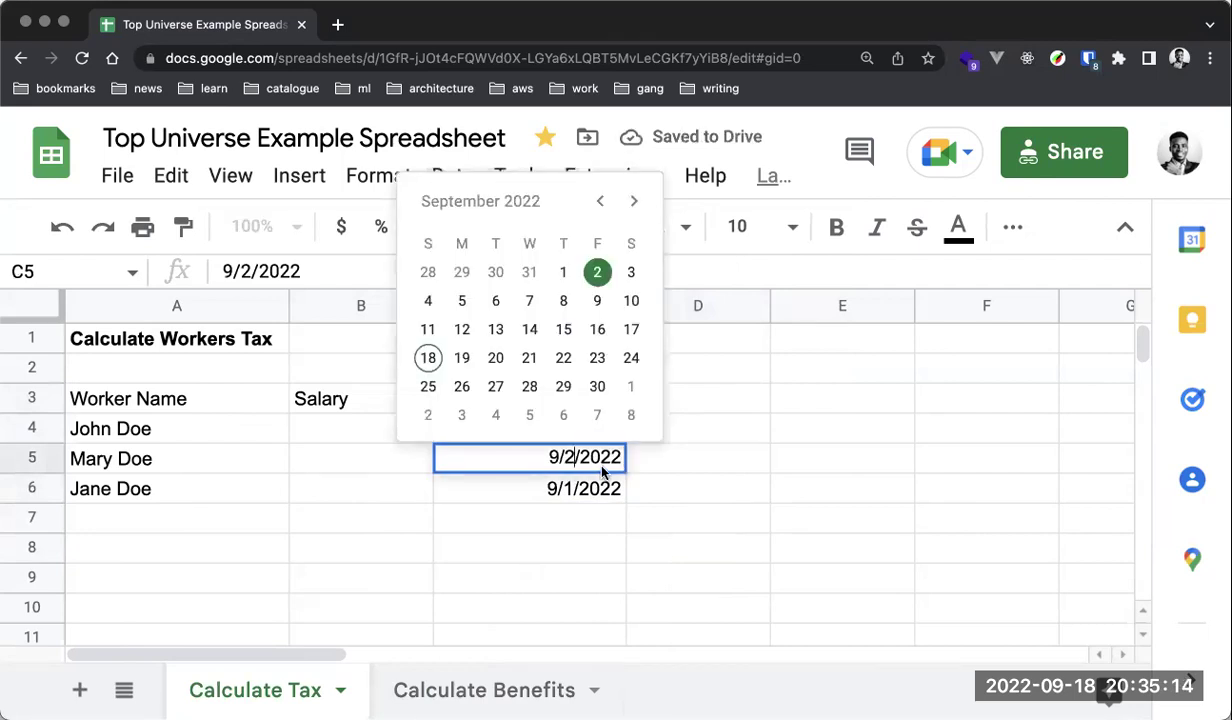
key("BackSpace")
type("30")
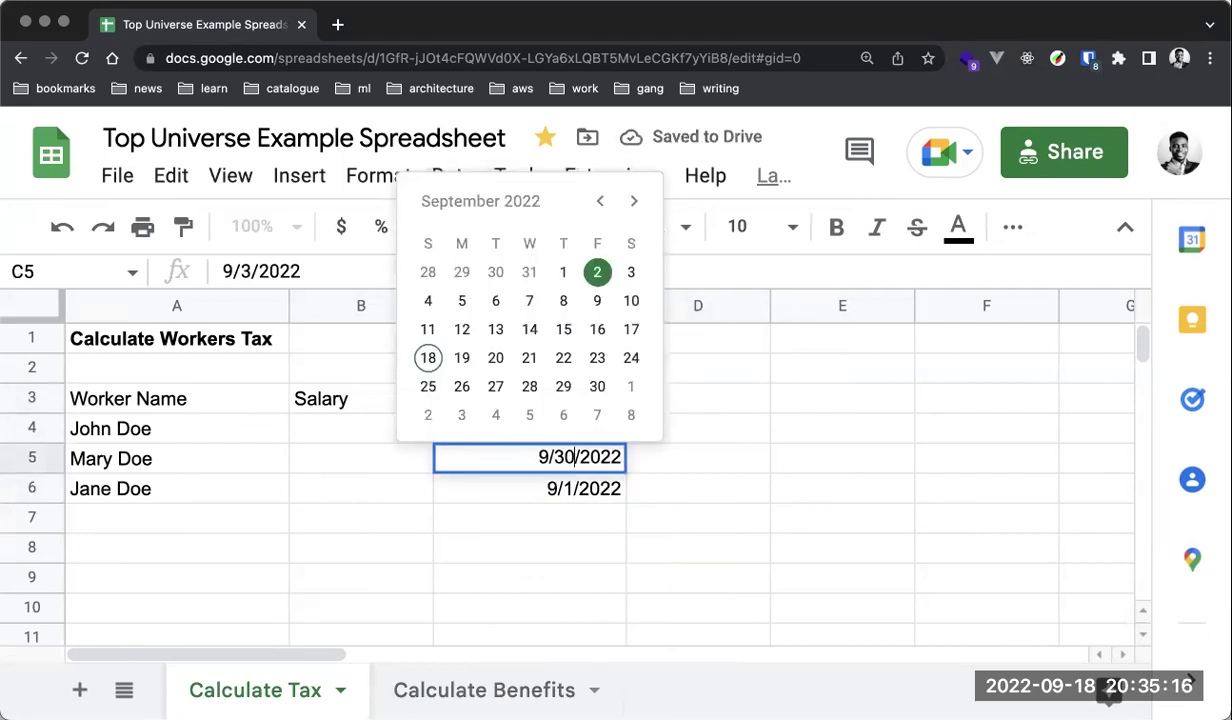
key("Return")
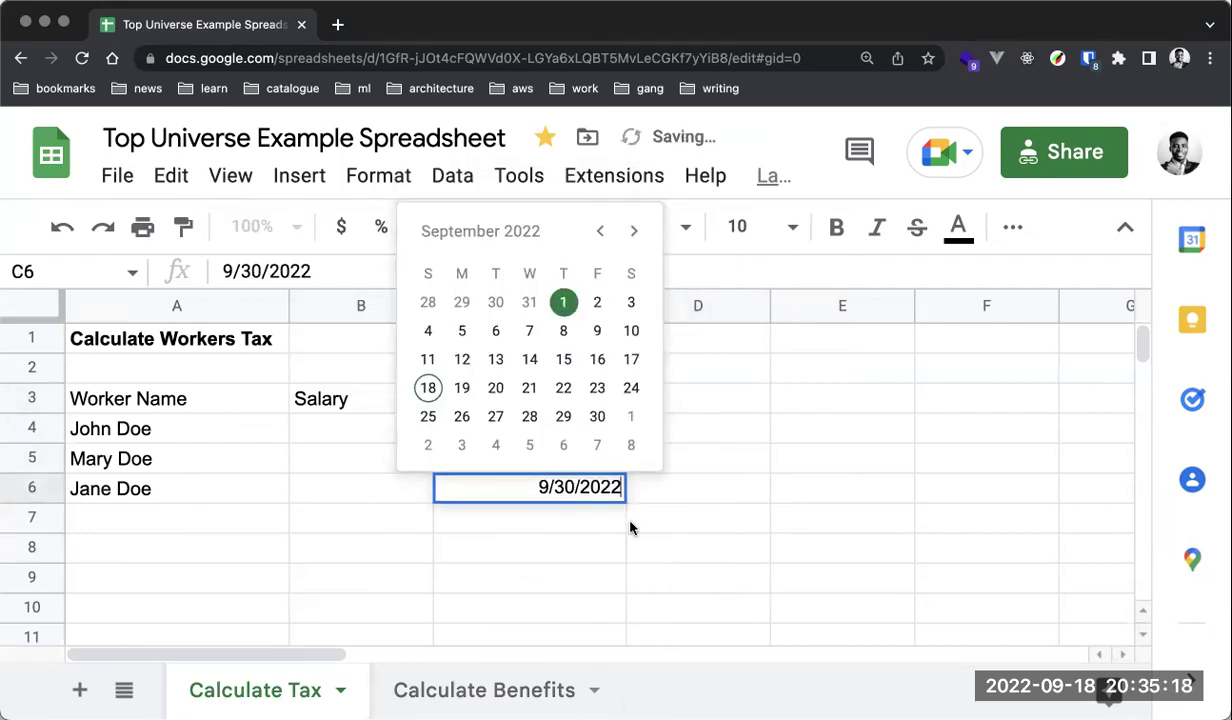
double_click(600, 438)
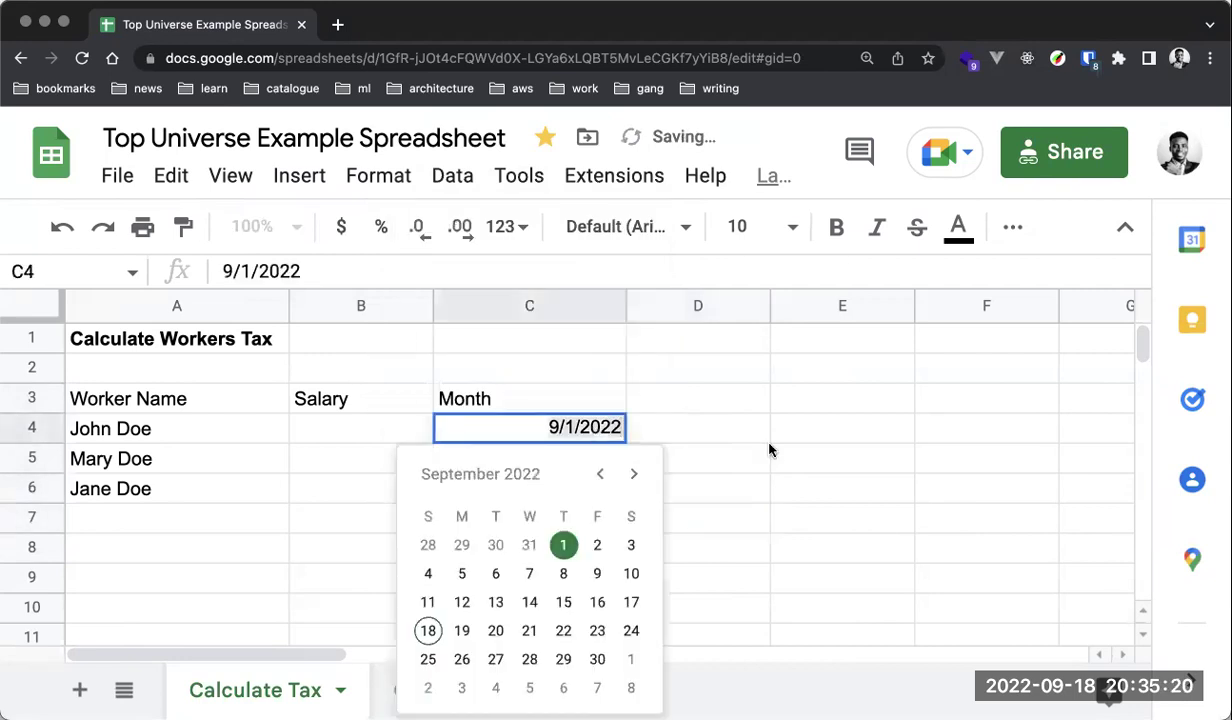
type("9/30/2022")
left_click(338, 440)
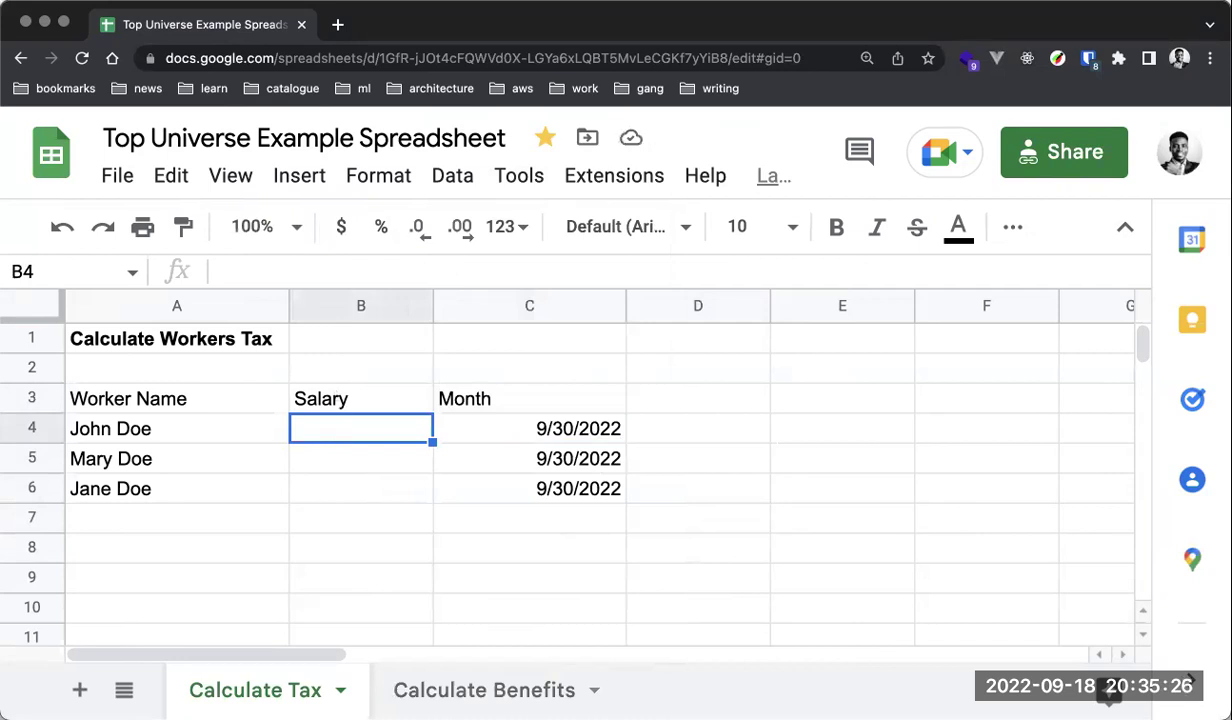
Enter salaries 150000, 200000 and 500000 in B4:B6.
type("1500")
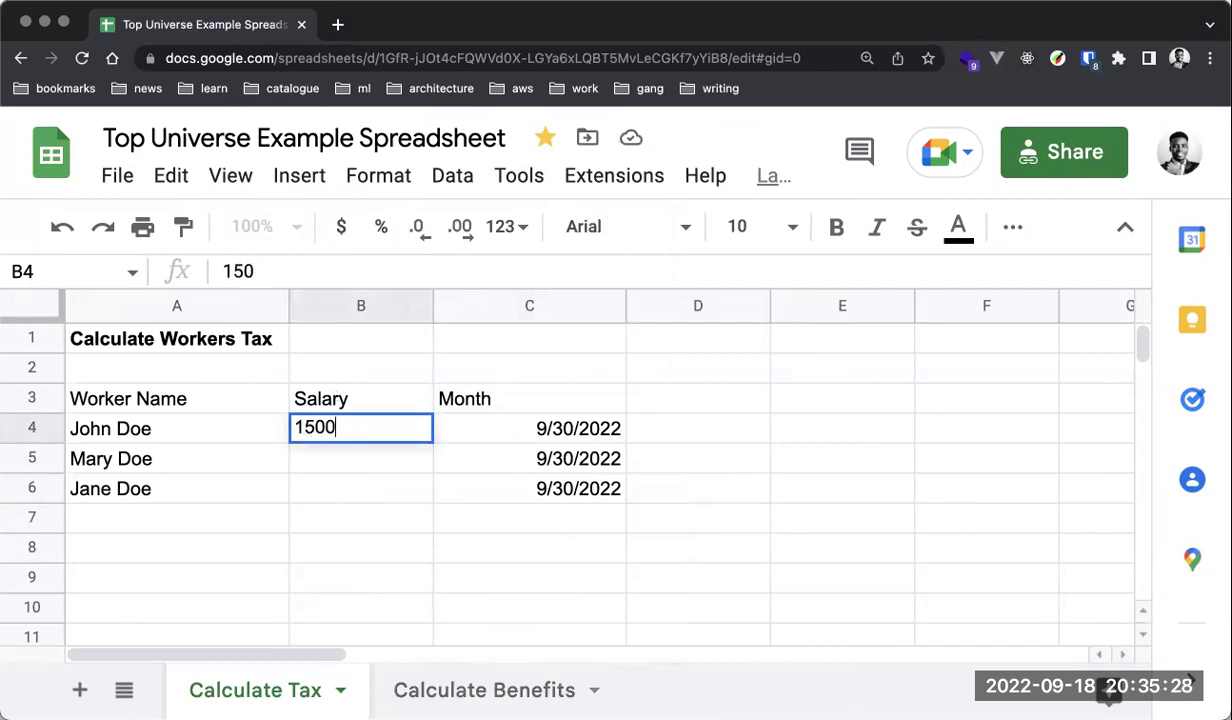
type("00")
key("Tab")
left_click(348, 459)
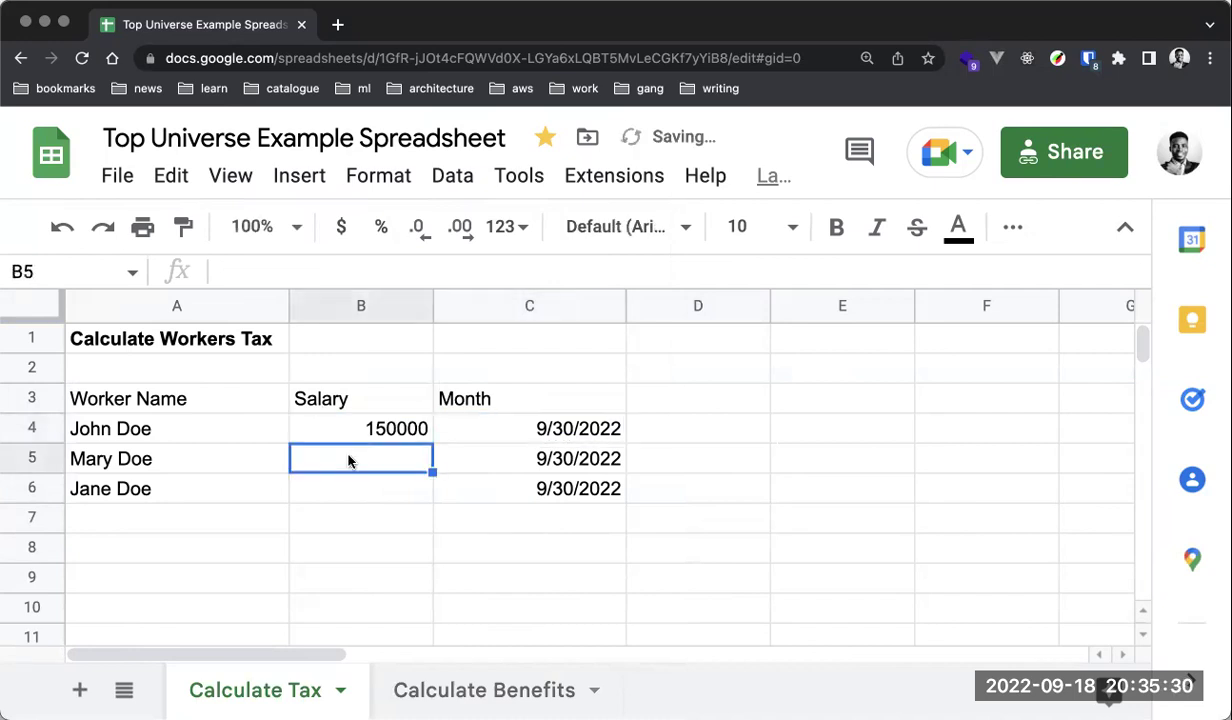
type("20000")
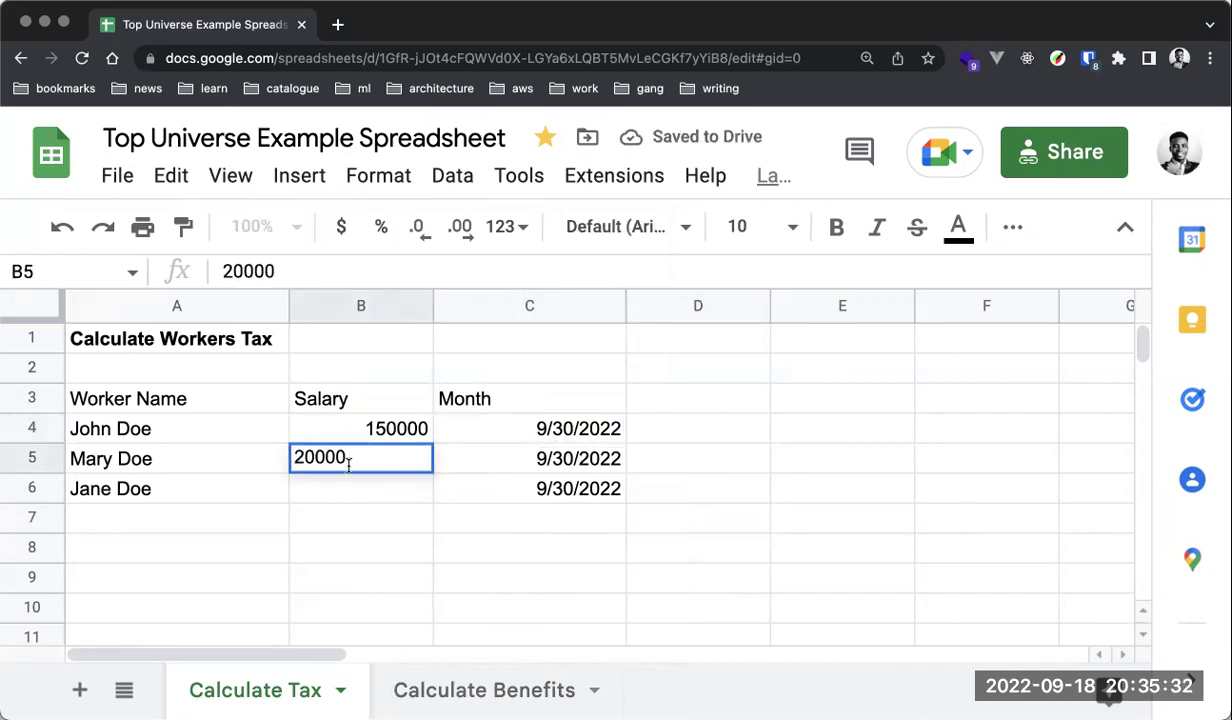
type("0")
left_click(350, 485)
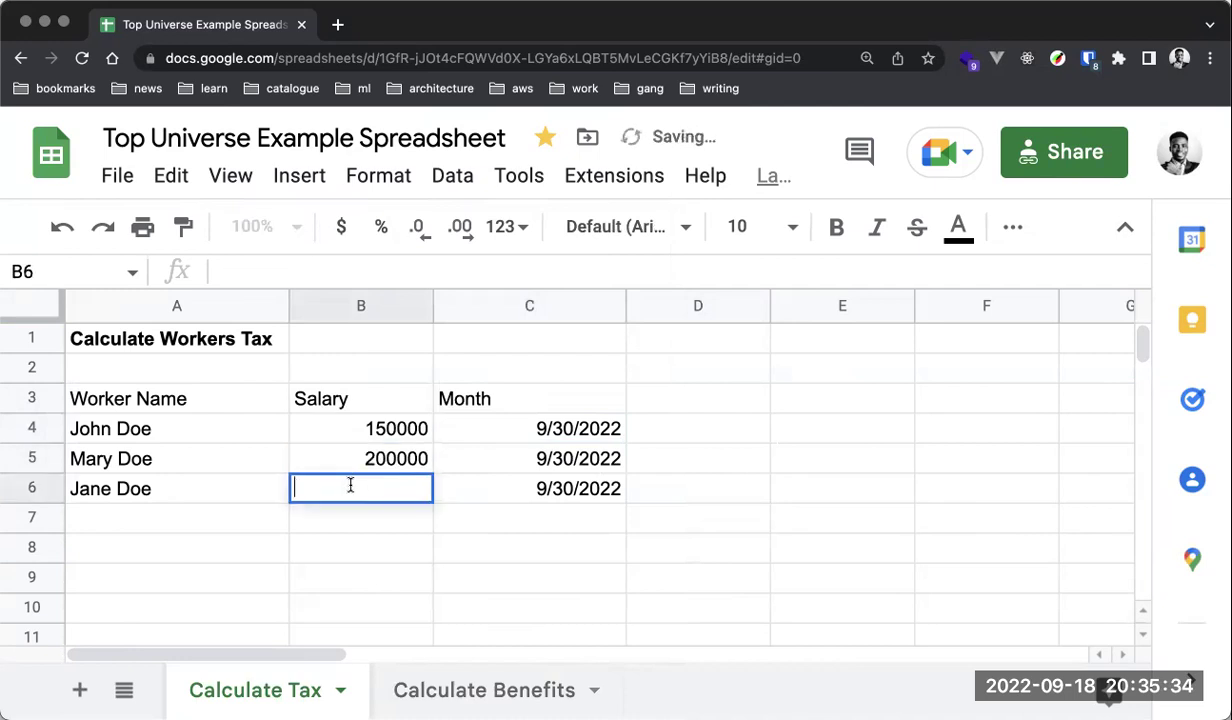
type("500000")
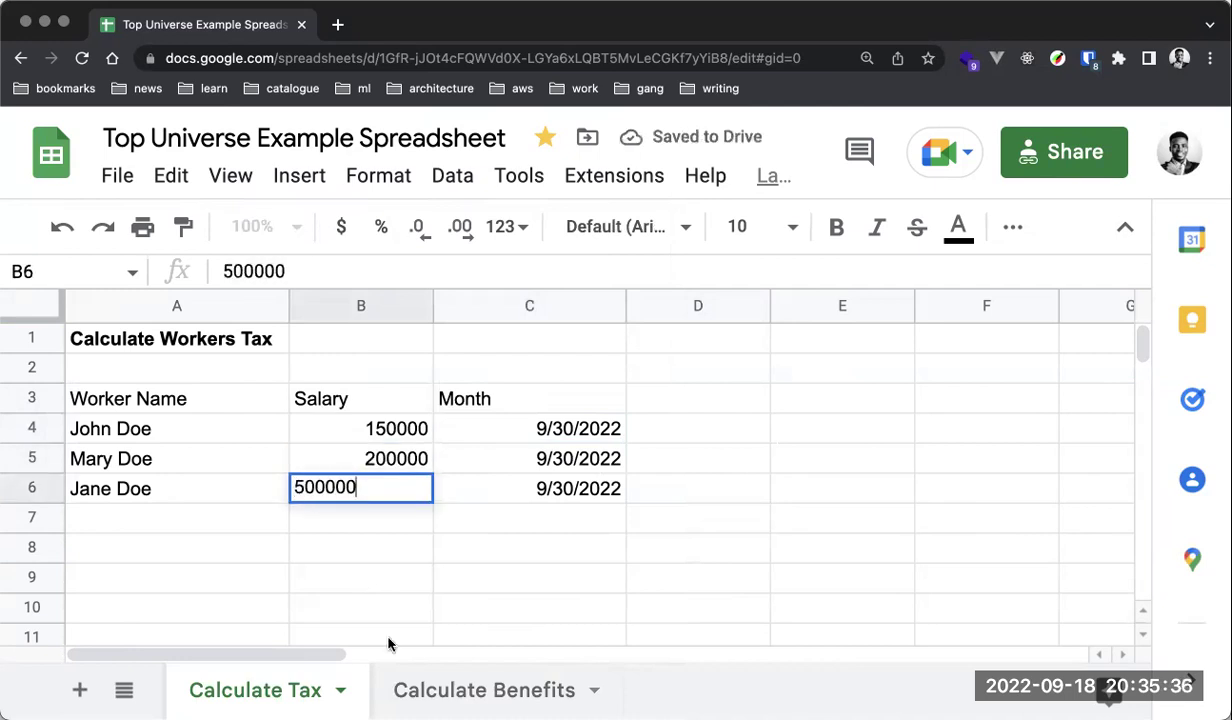
left_click(388, 636)
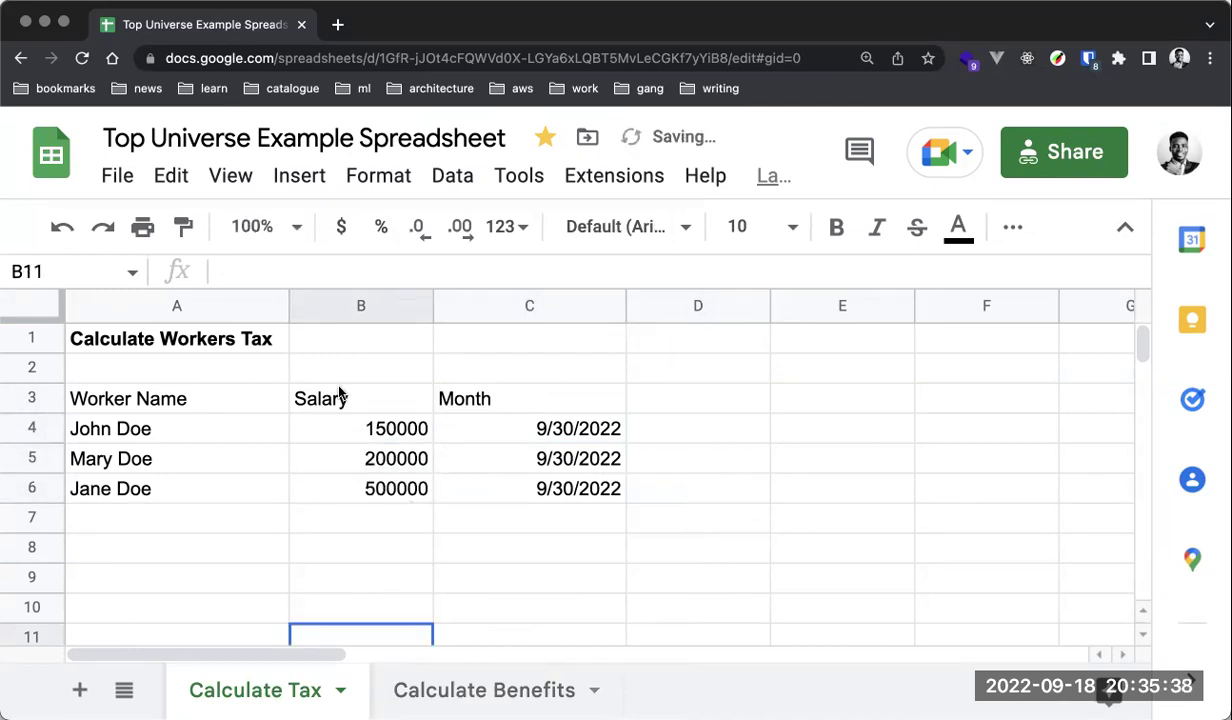
Make header row 3 (Worker Name, Salary, Month) bold.
left_click(42, 399)
left_click(164, 446)
left_click(40, 398)
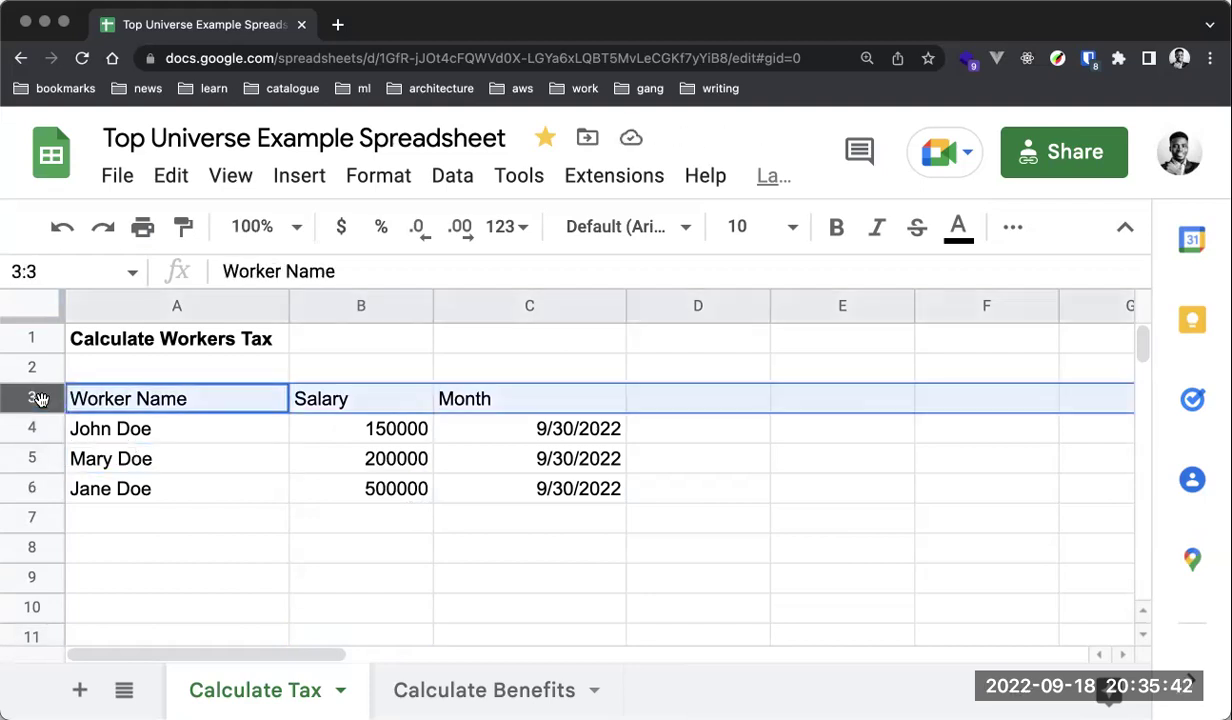
left_click(96, 456)
left_click(18, 399)
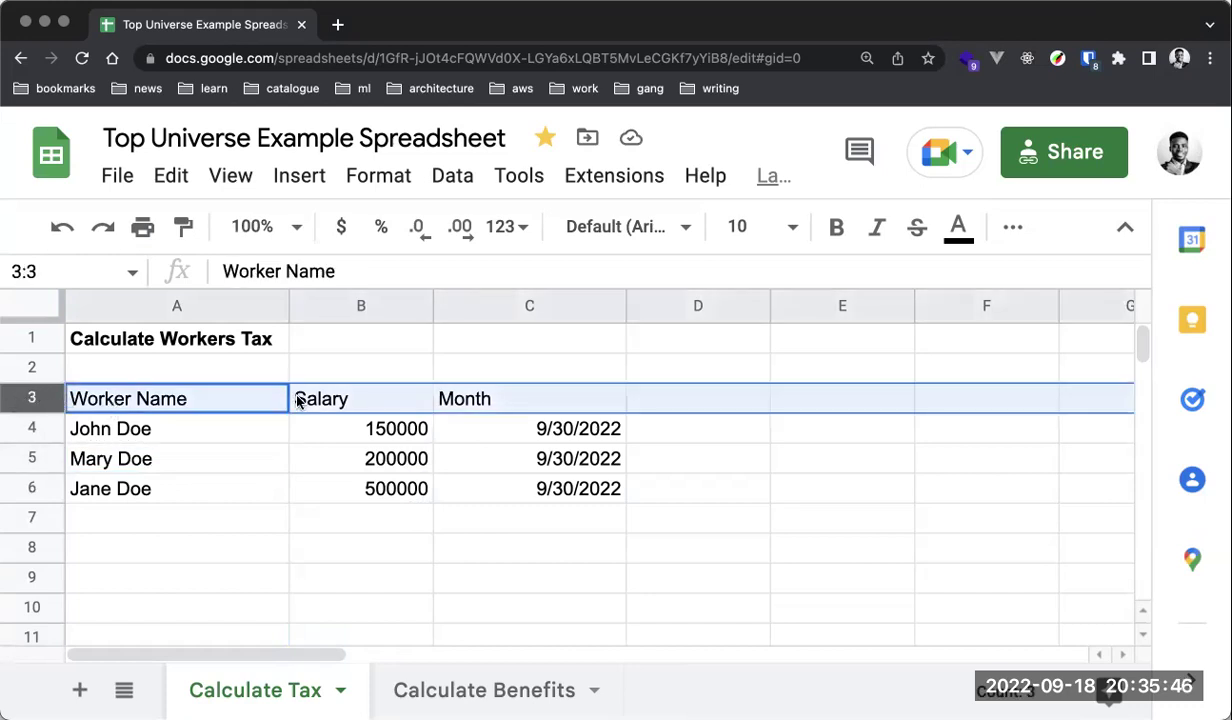
key("super+b")
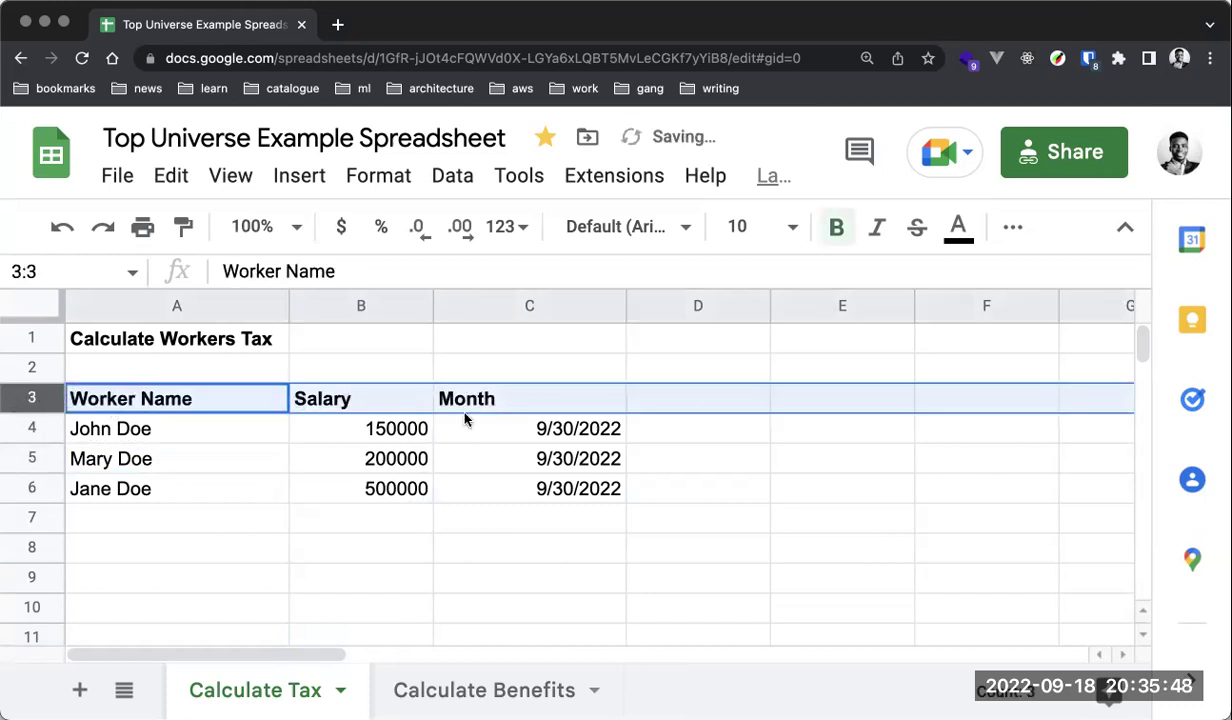
left_click(510, 530)
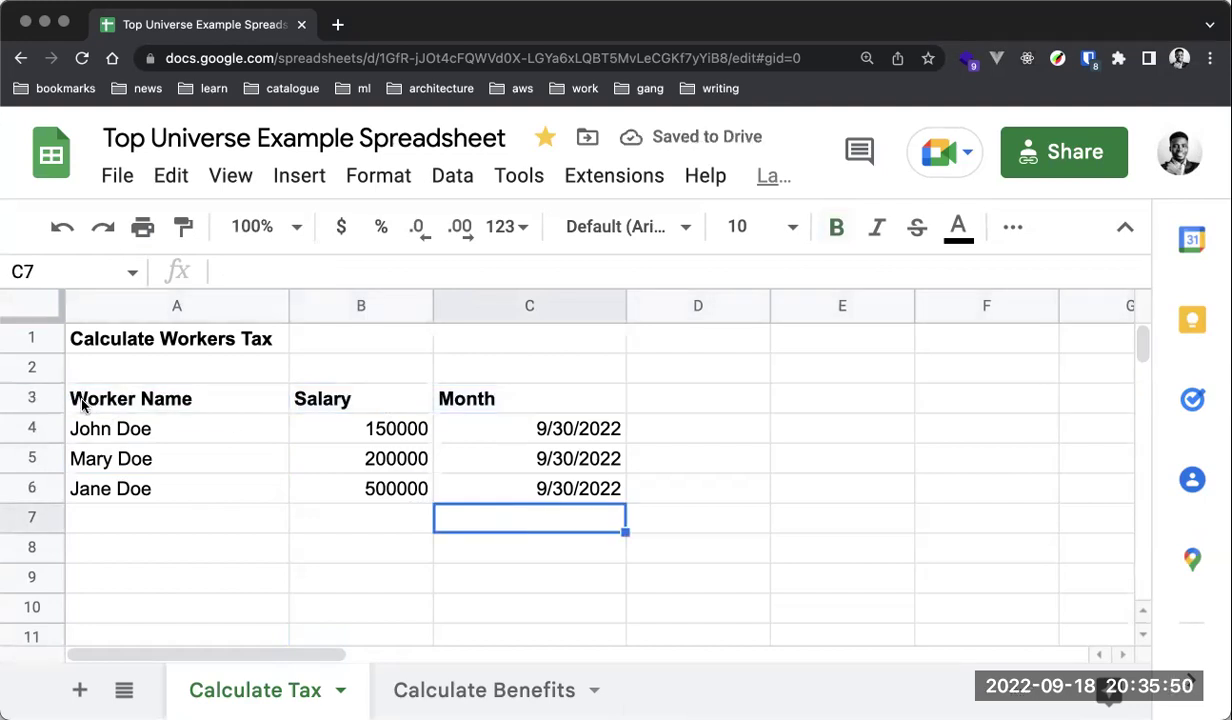
Insert one empty column right of column A, shifting Salary and Month over.
right_click(249, 304)
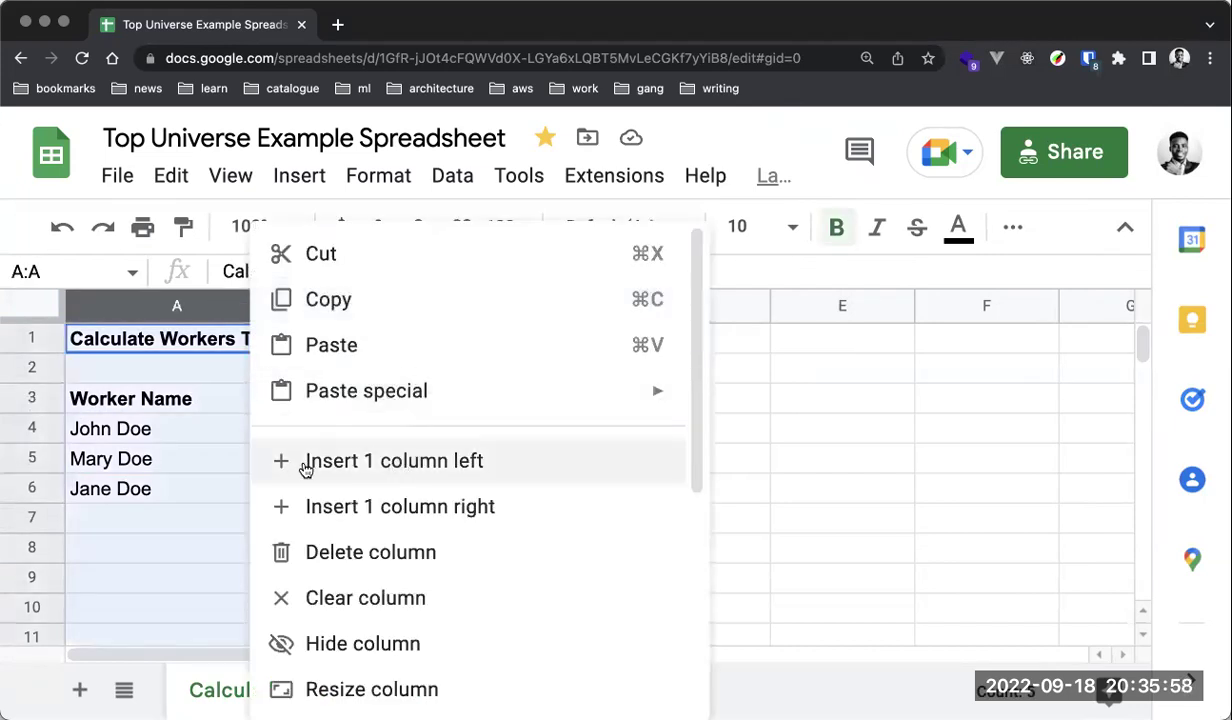
left_click(785, 370)
left_click(251, 306)
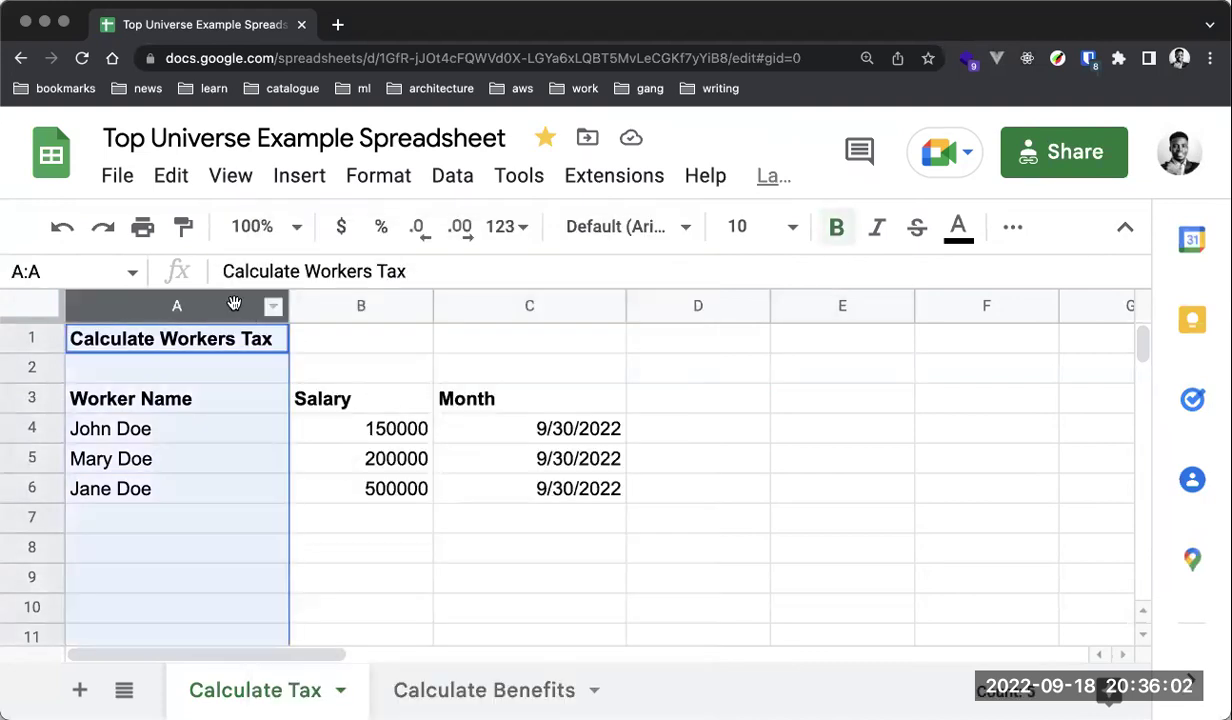
right_click(226, 296)
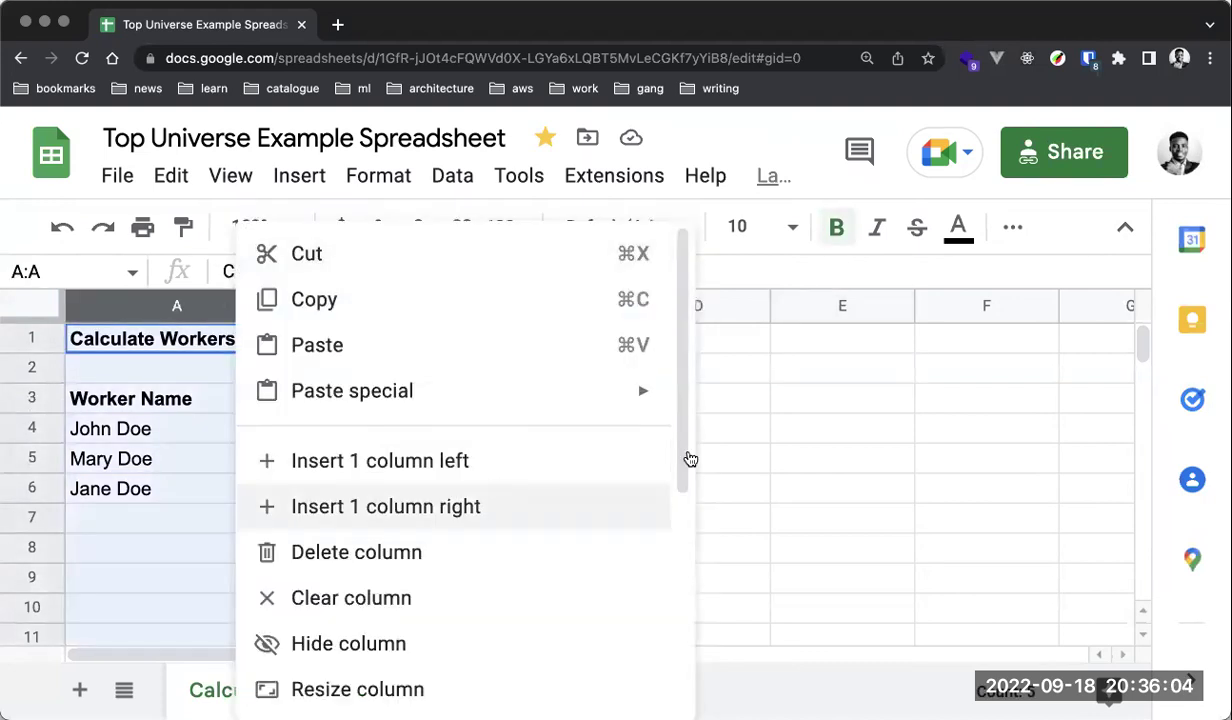
left_click(792, 460)
left_click(530, 515)
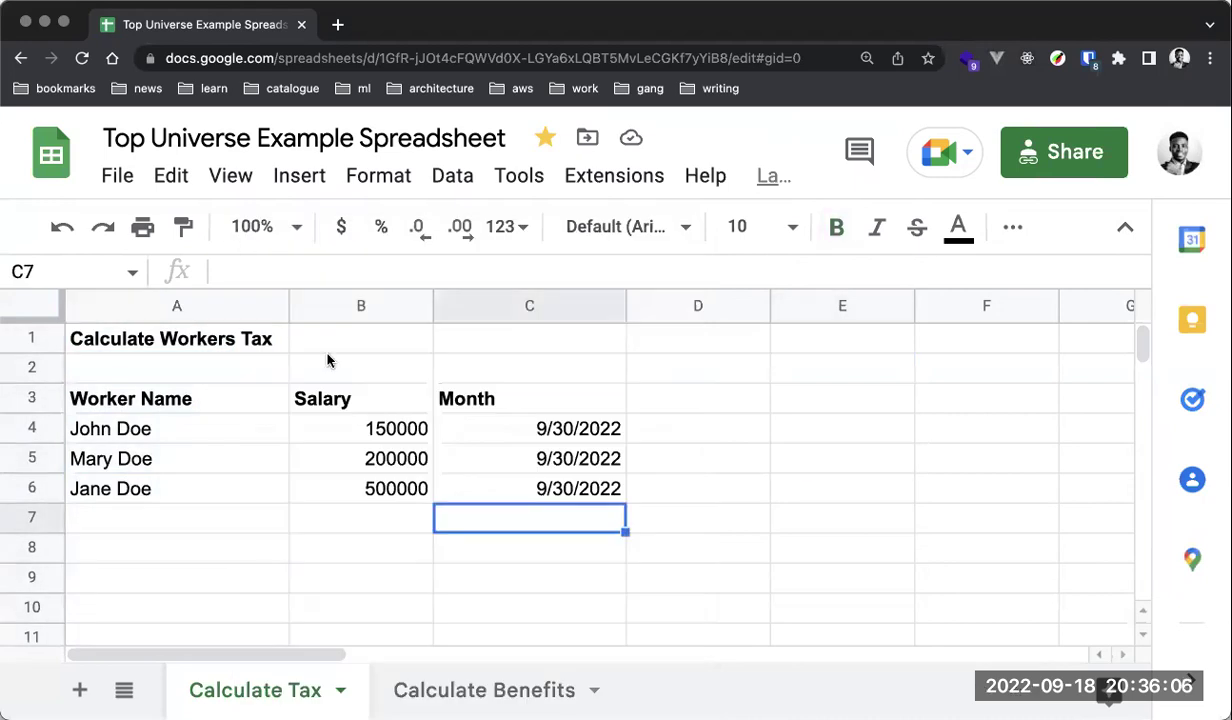
right_click(234, 307)
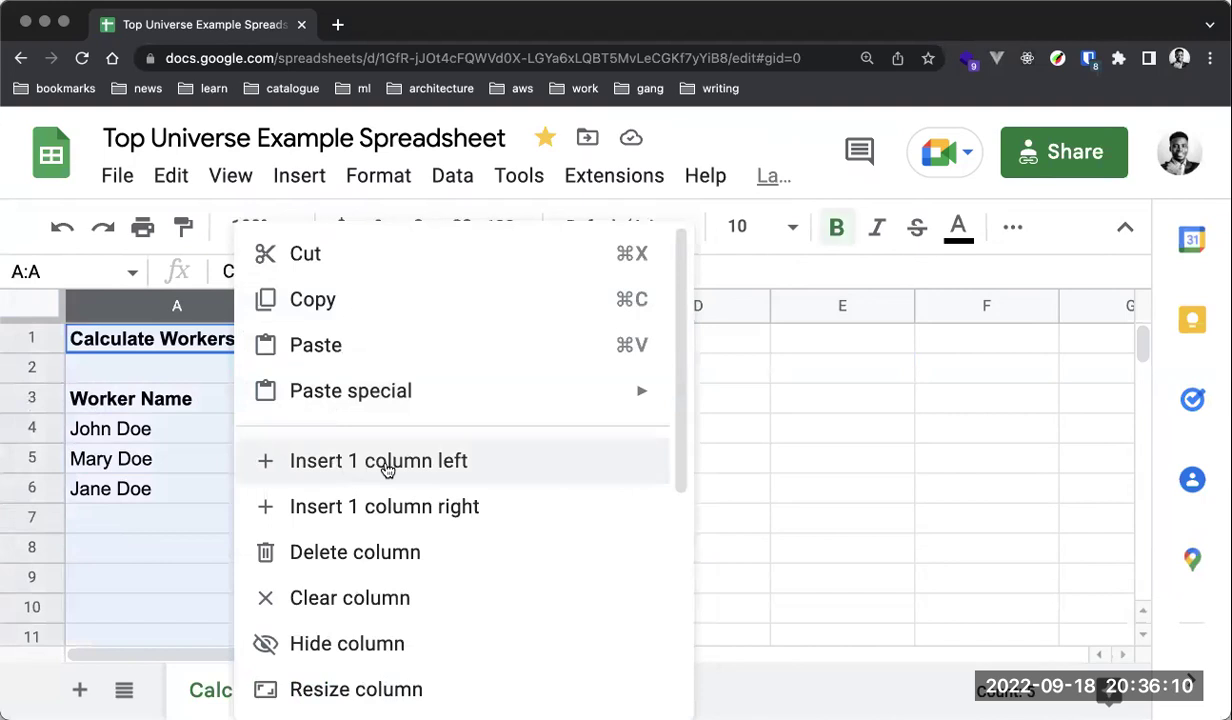
left_click(386, 497)
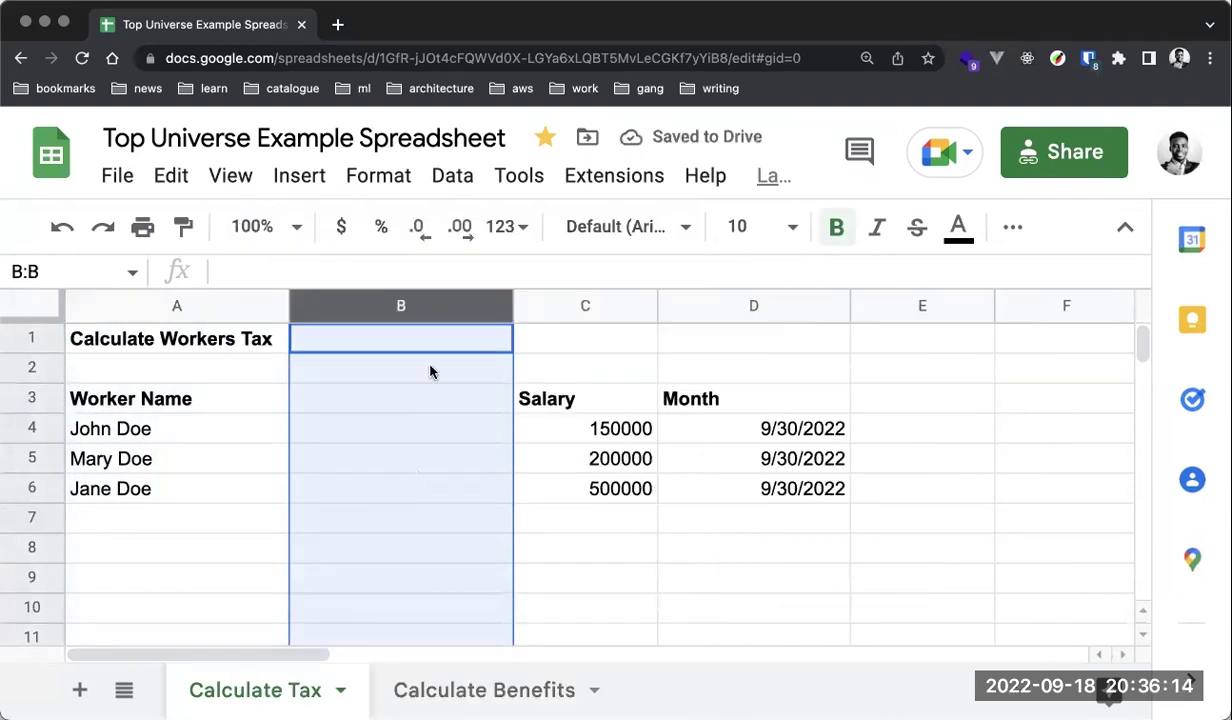
Enter the Department header in B3 and Customer Representative in B4.
left_click(430, 397)
type("Departmet")
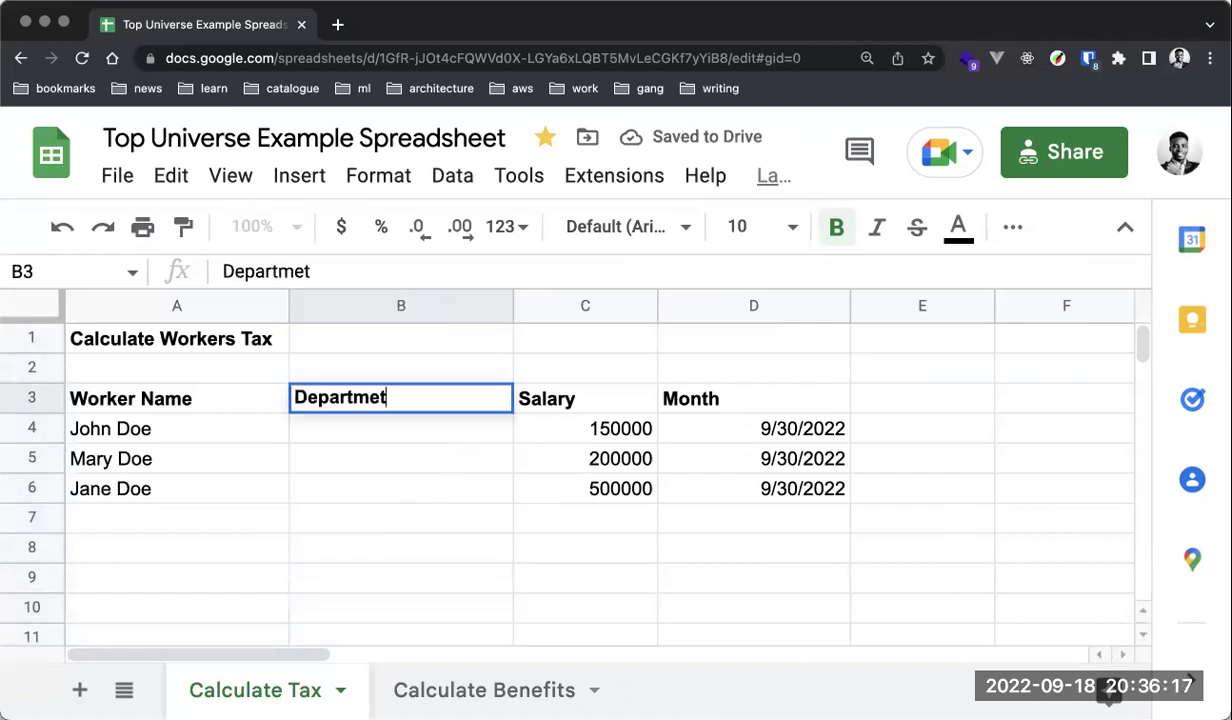
key("BackSpace")
type("t")
key("BackSpace")
type("nt")
left_click(432, 436)
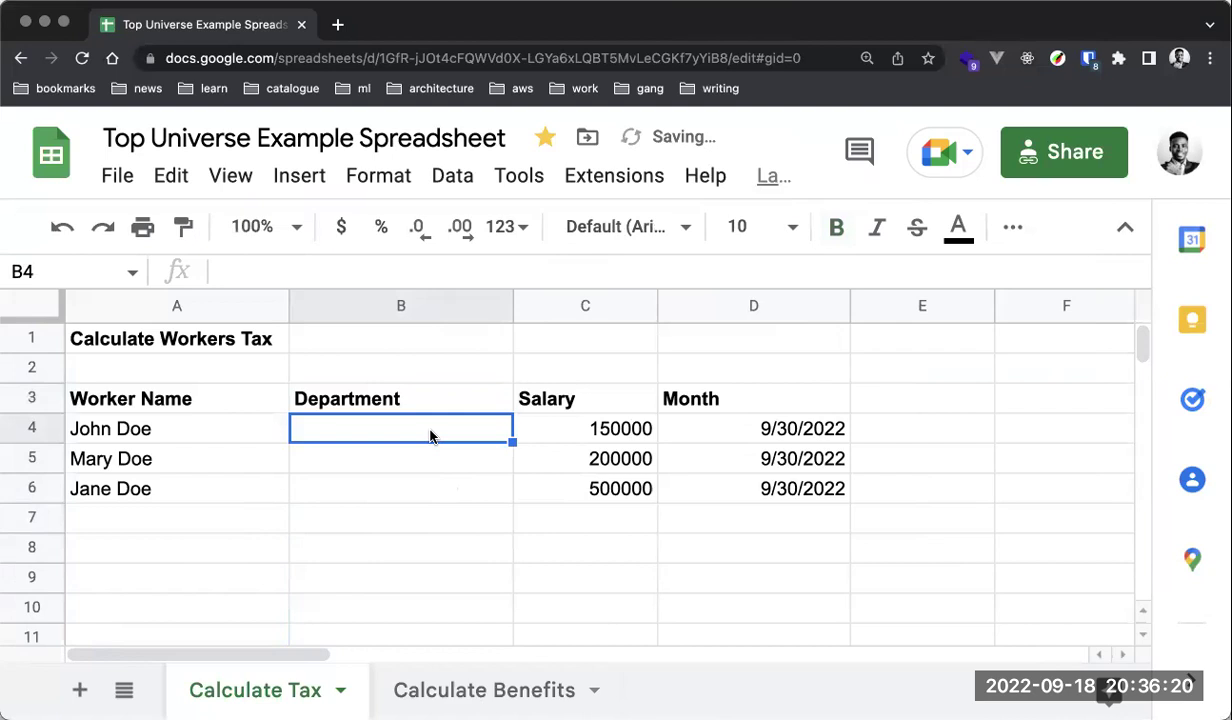
type("Customer Ca")
key("BackSpace")
type("R")
key("BackSpace")
key("BackSpace")
type("REpe")
key("BackSpace")
key("BackSpace")
key("BackSpace")
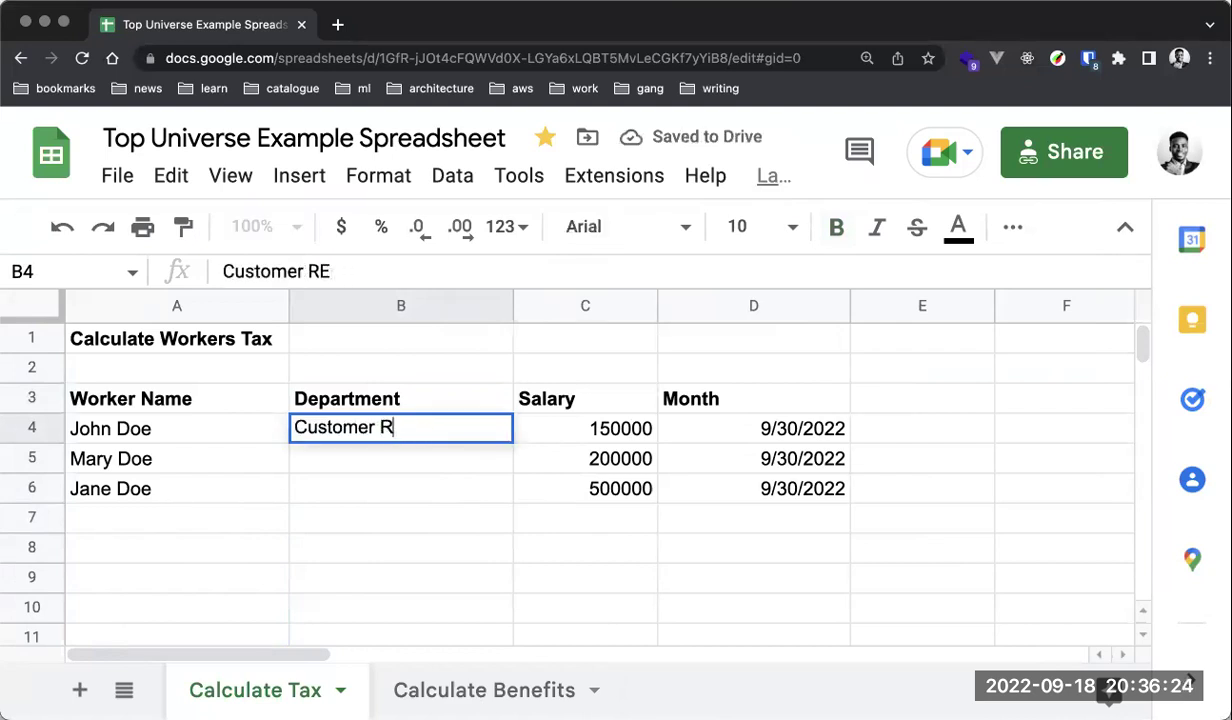
type("epresentative")
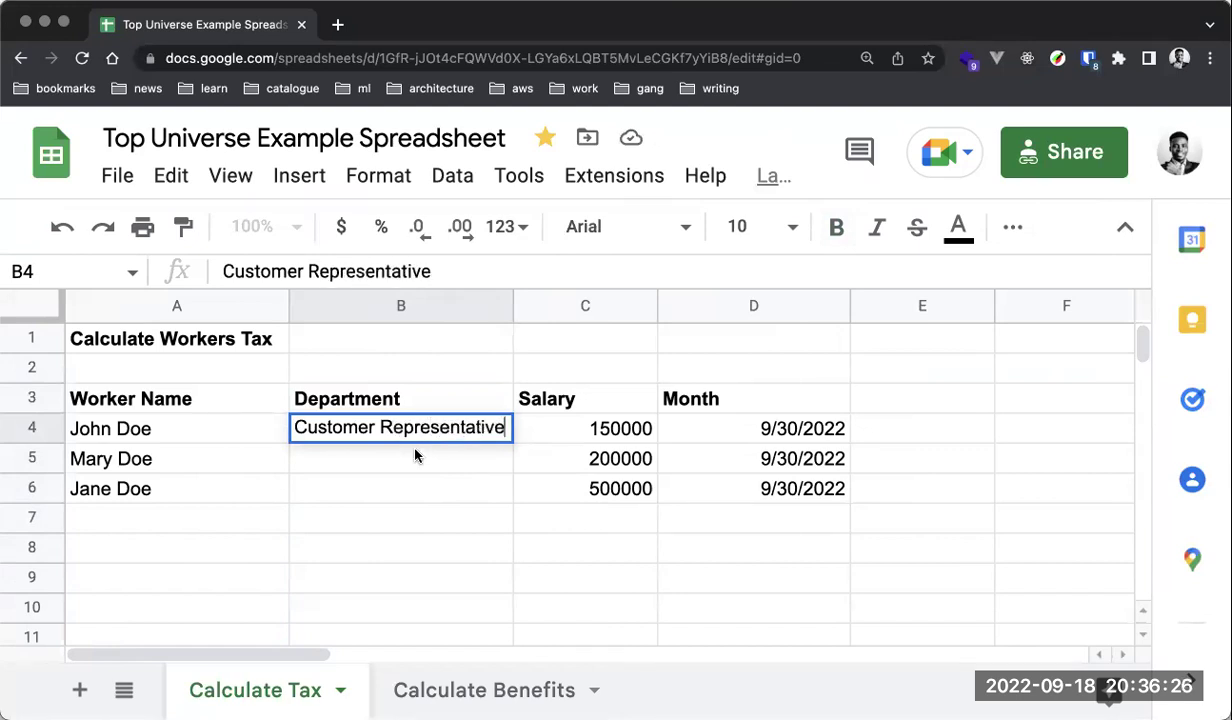
key("Return")
Fill Sales into B5 and B6, then change B5 to Software Engineering.
type("Sales")
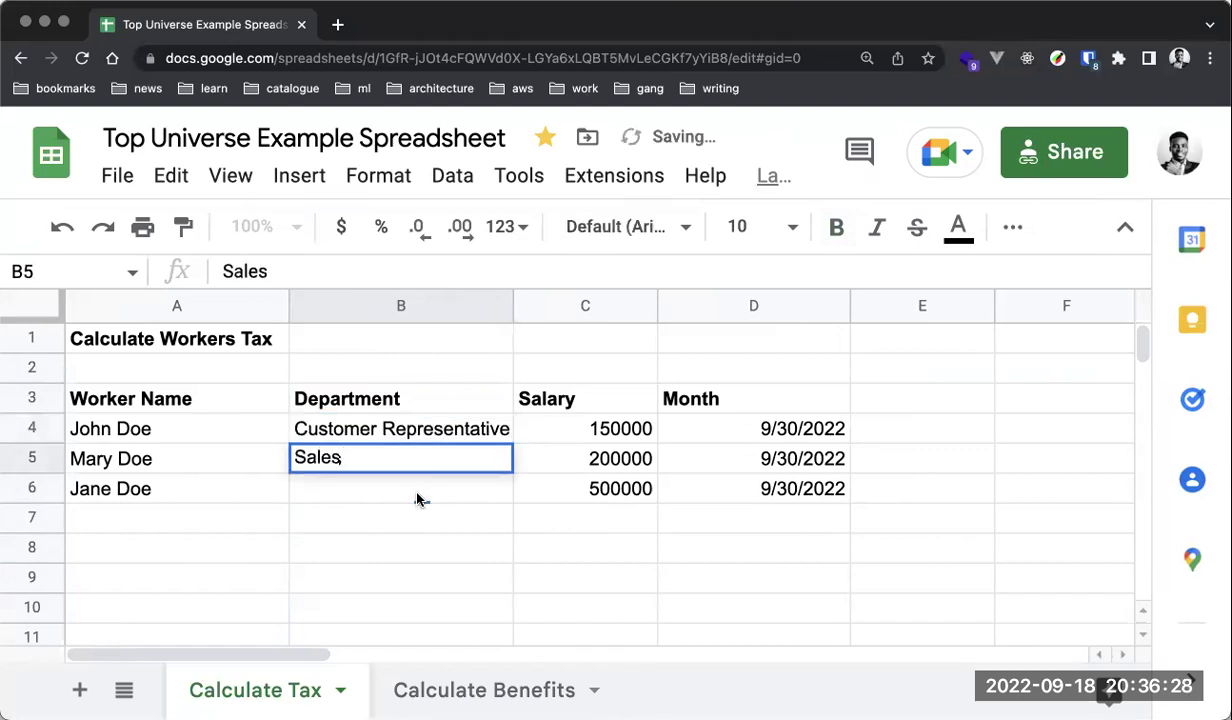
left_click(418, 498)
left_click(407, 462)
key("ctrl+c")
left_click(404, 495)
key("ctrl+v")
key("Up")
type("Soft")
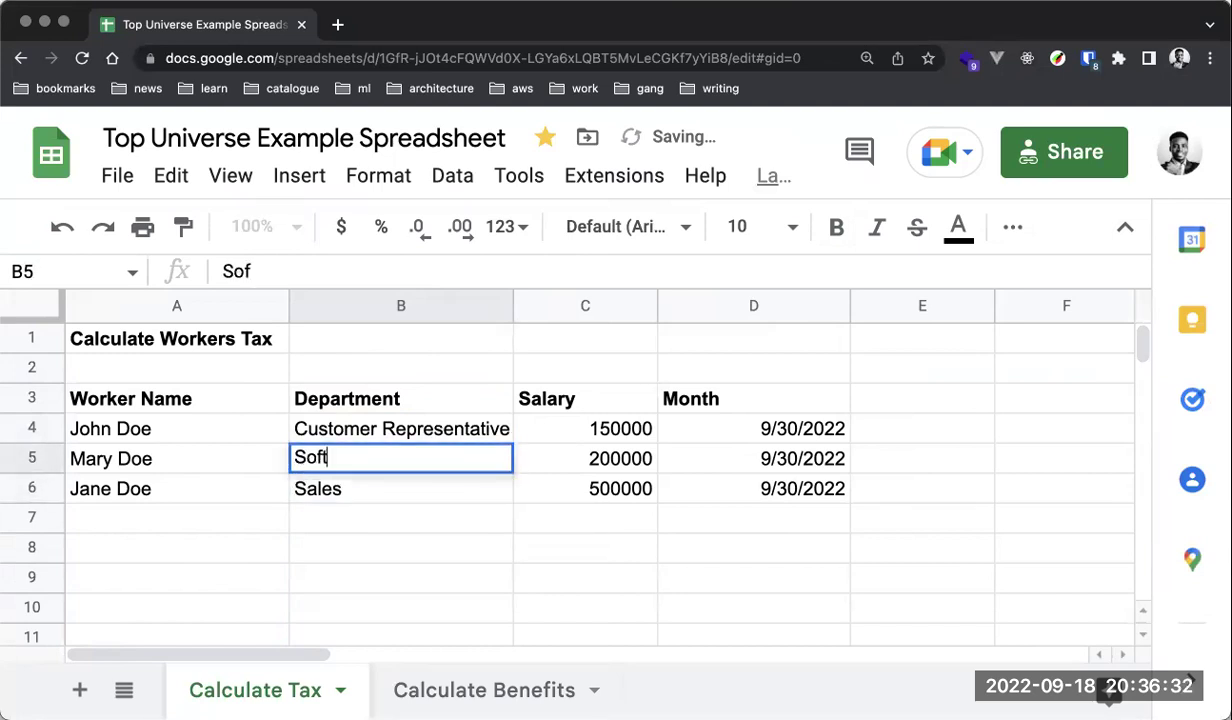
type("ware Engineering")
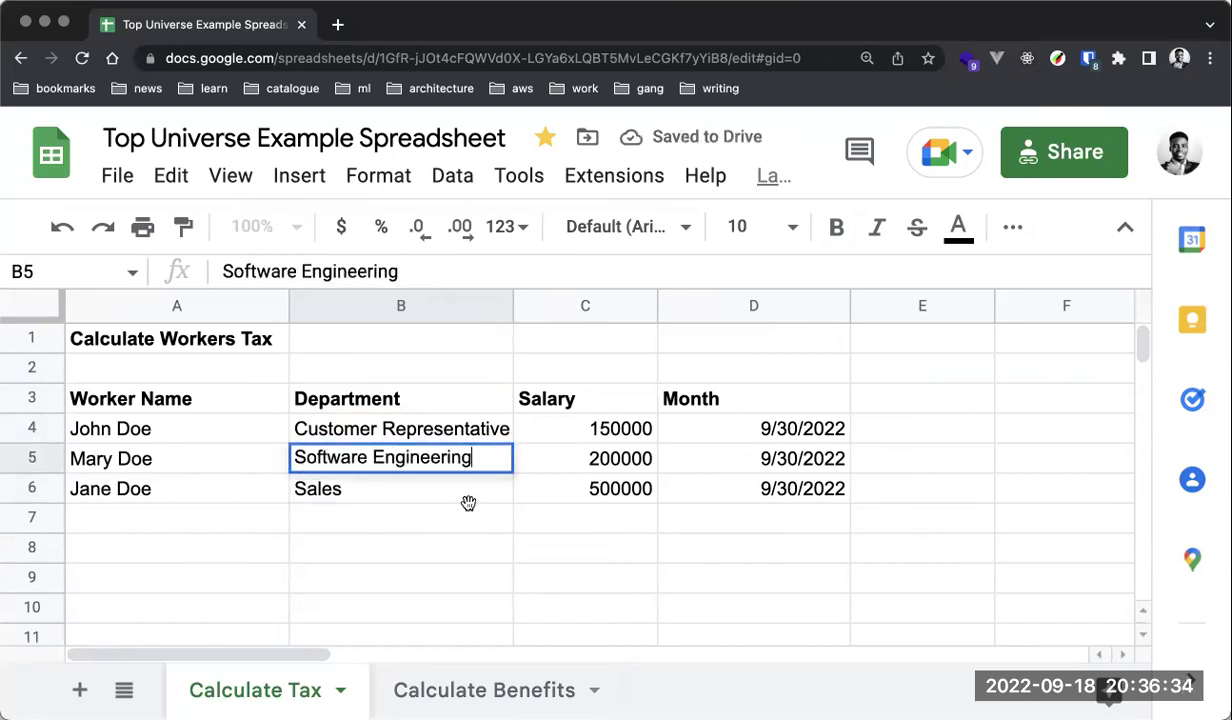
left_click(399, 487)
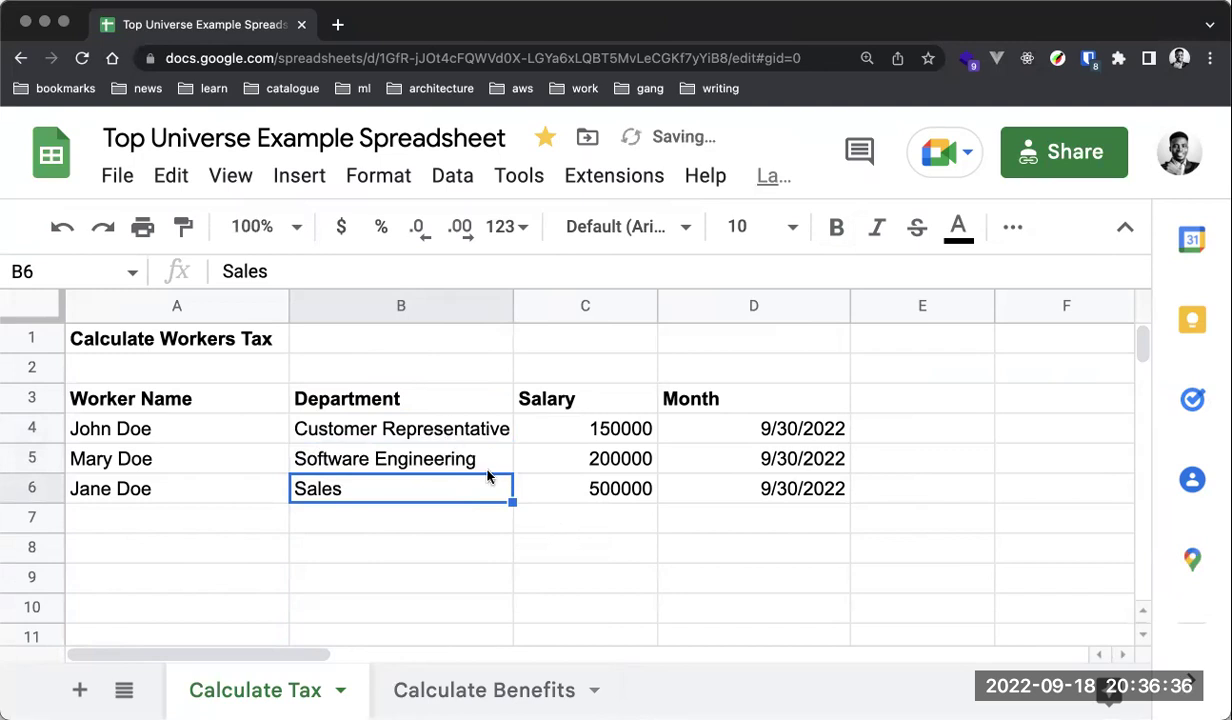
left_click(716, 395)
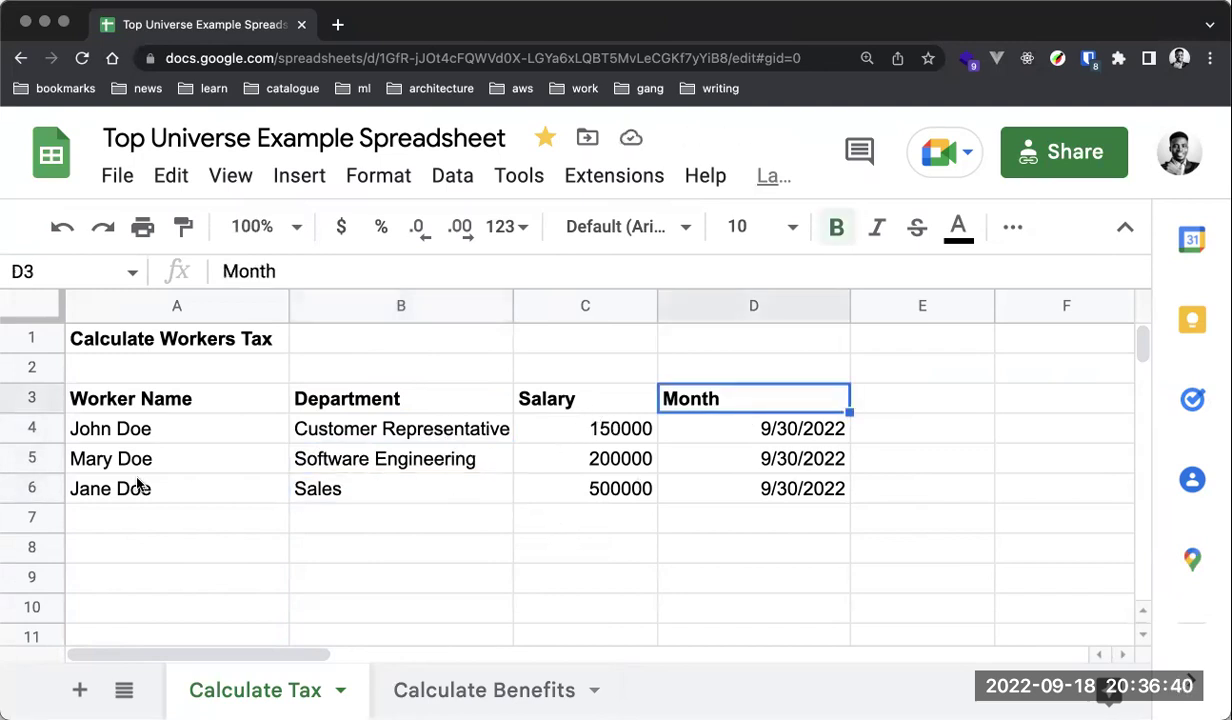
left_click(110, 521)
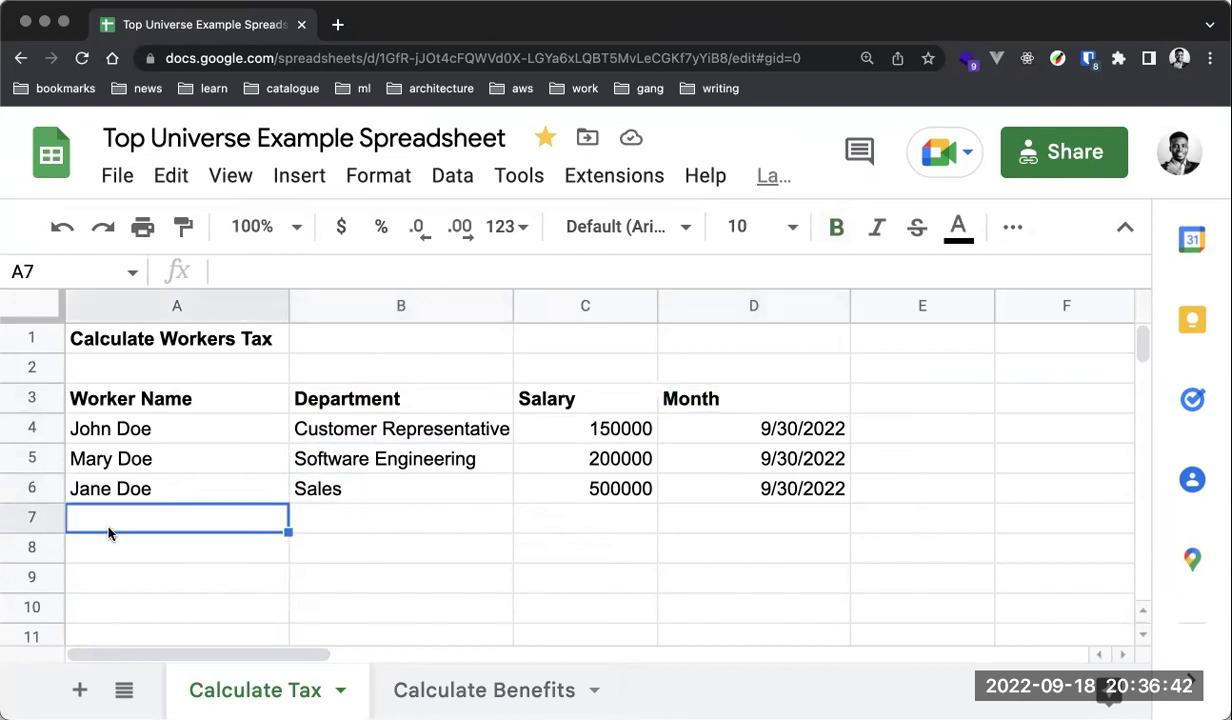
left_click(282, 545)
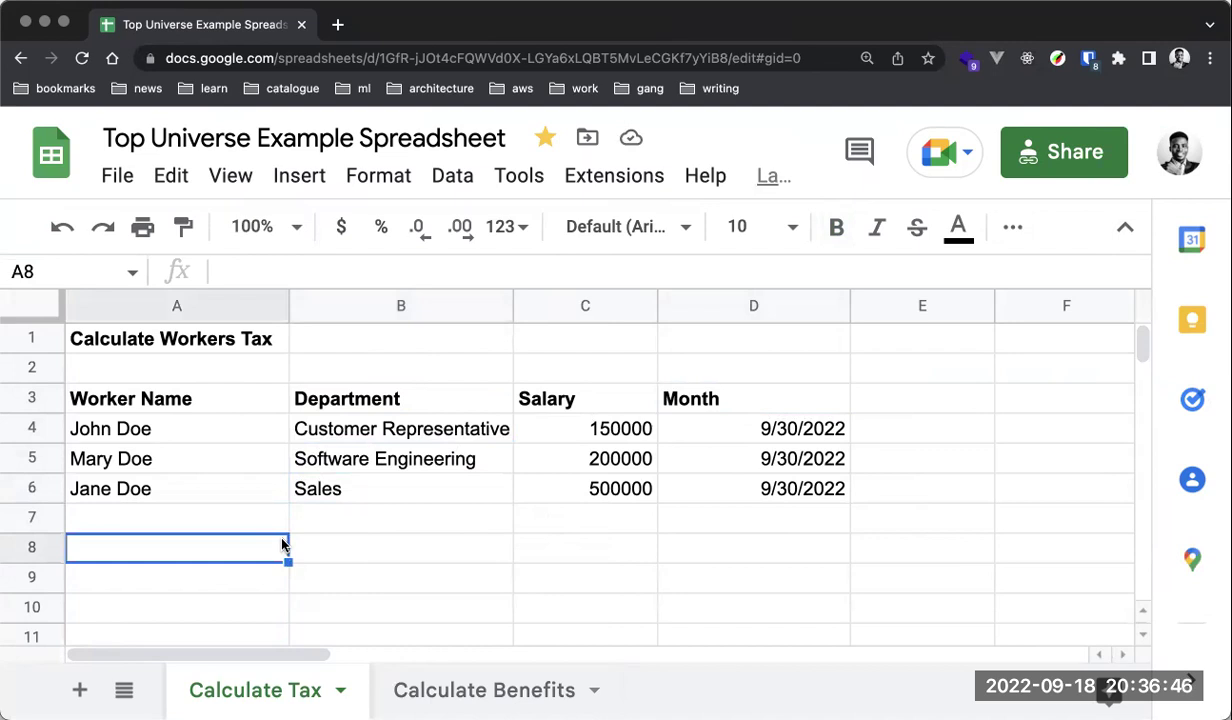
Add an Average label in B8, then delete it again.
left_click(396, 538)
left_click(232, 552)
left_click(600, 554)
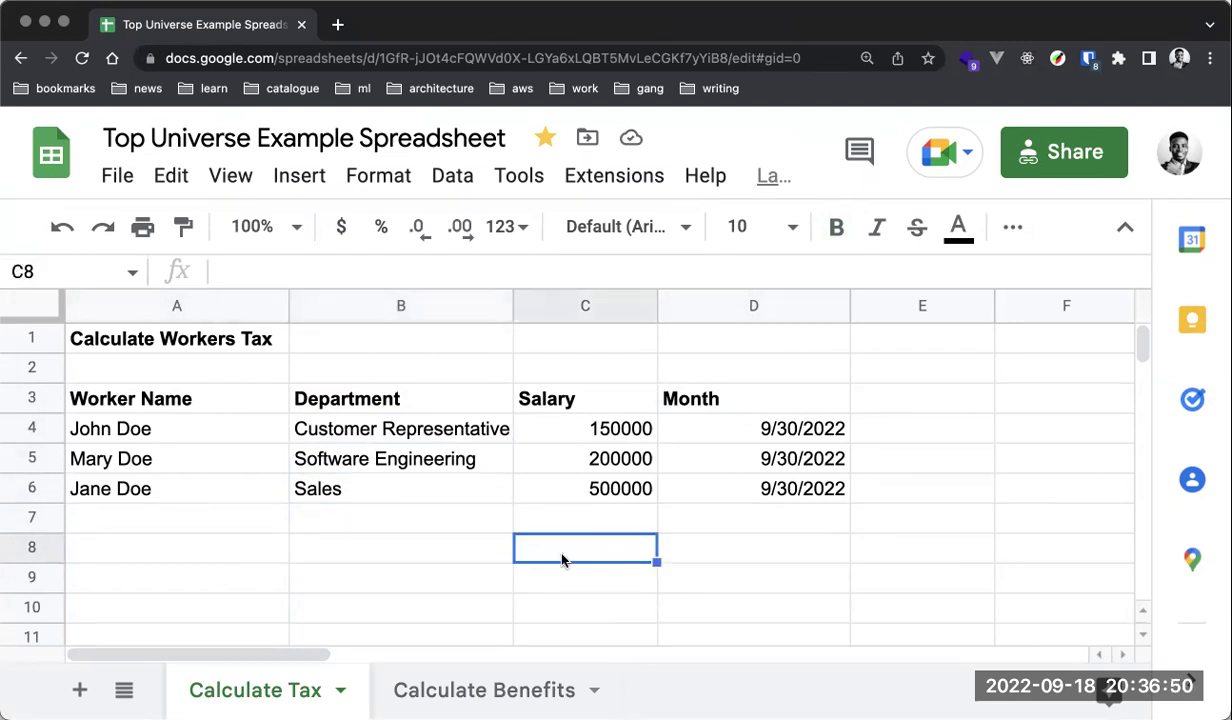
left_click(470, 547)
type("Avera")
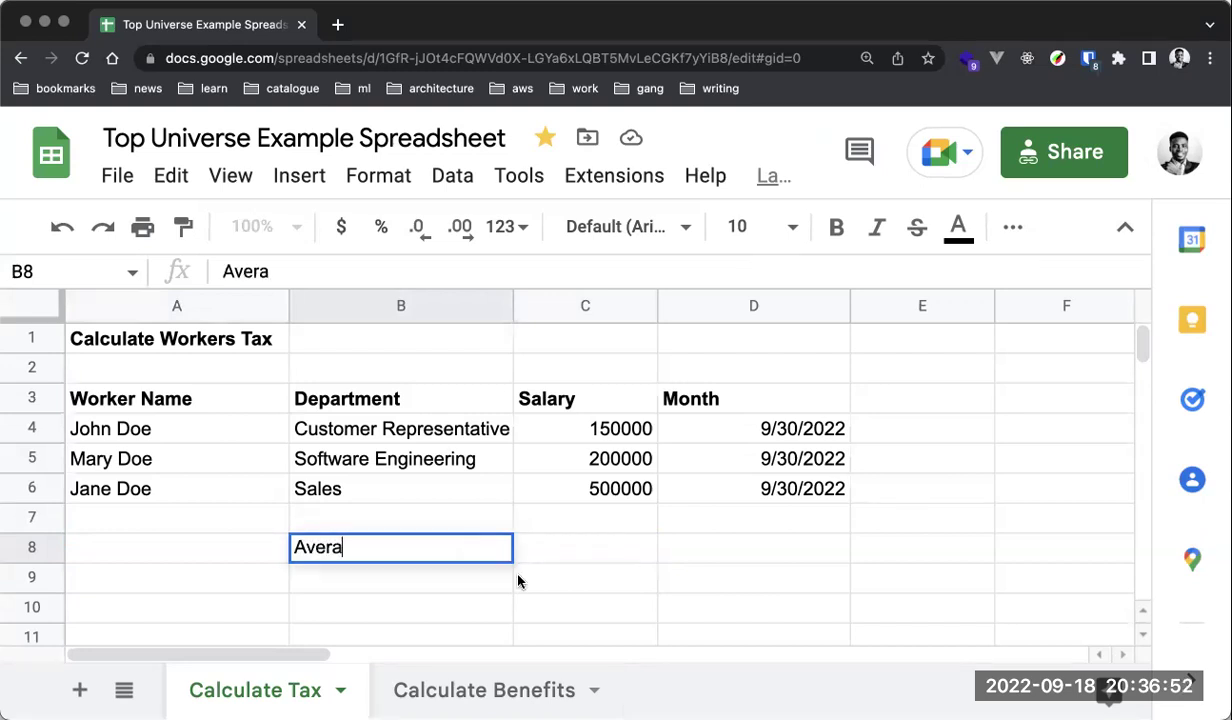
type("ge")
left_click(518, 580)
left_click(454, 583)
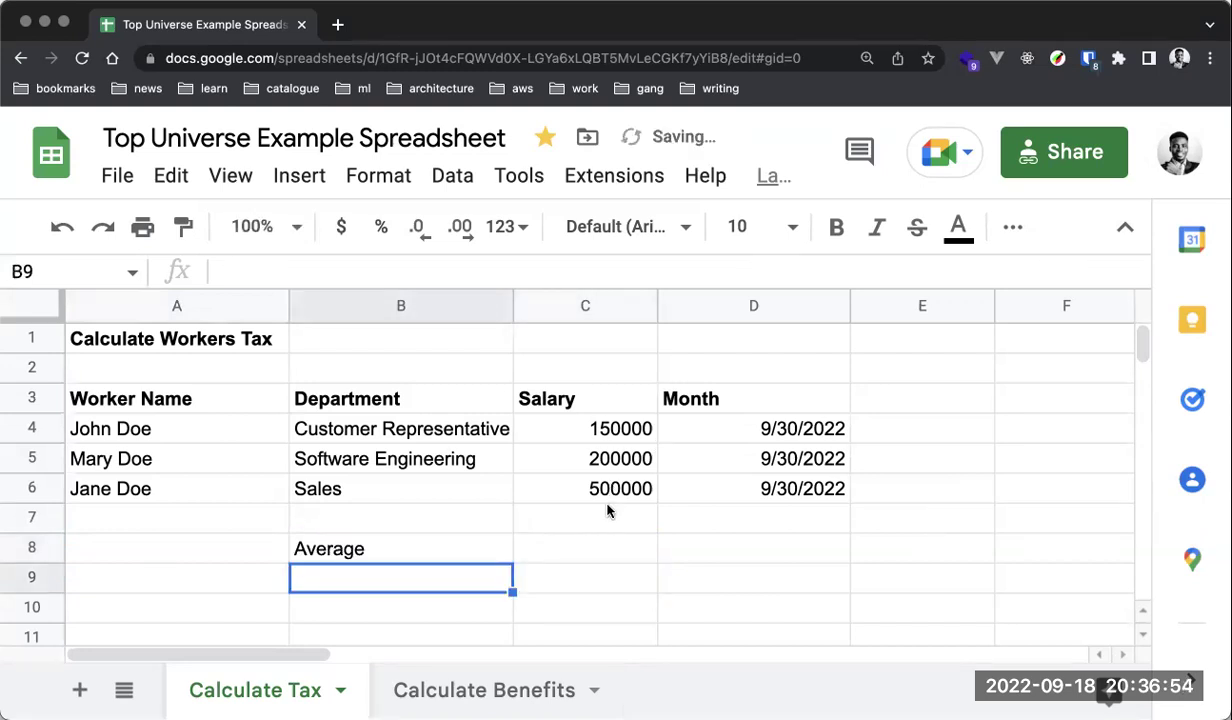
left_click(874, 433)
left_click(318, 558)
key("Delete")
Type the header Tax in E3.
left_click(928, 405)
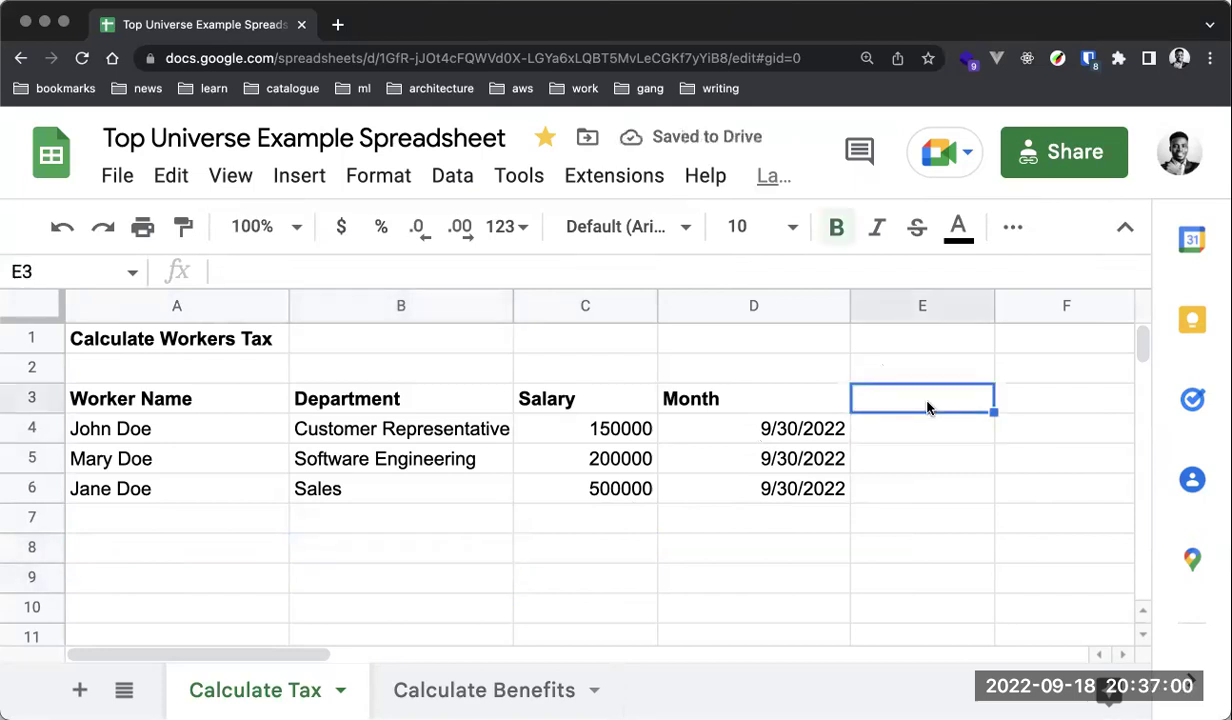
type("Tax")
left_click(954, 436)
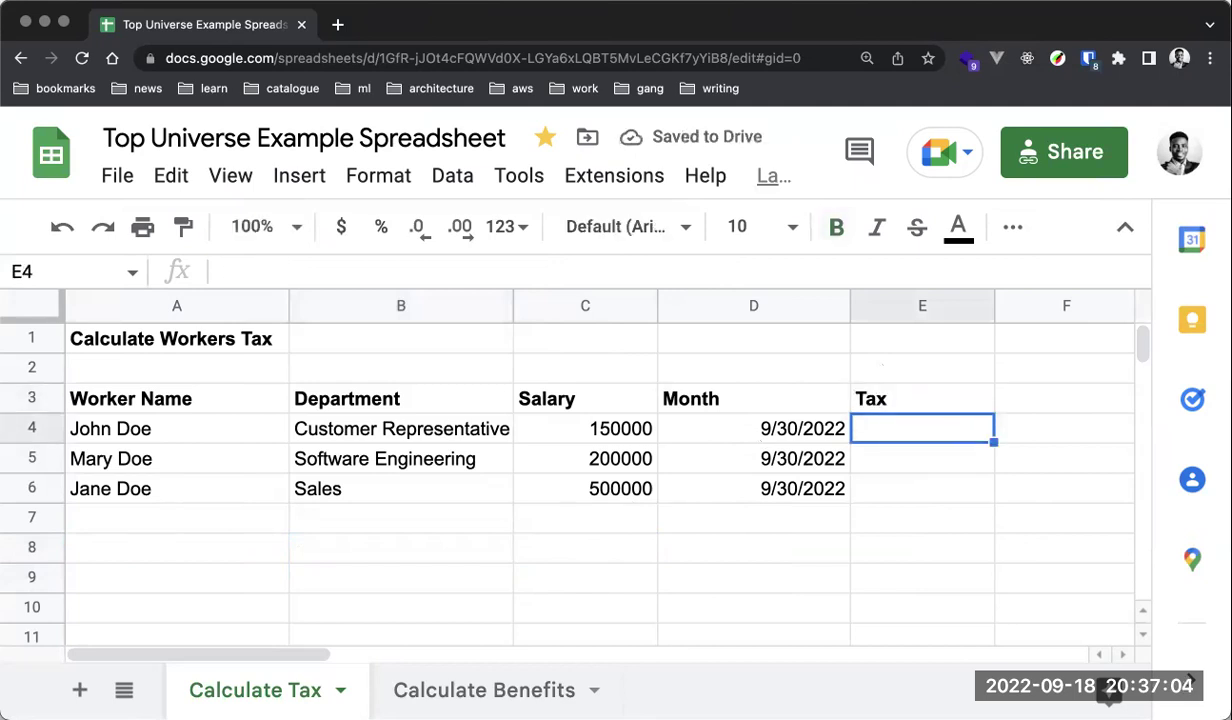
Enter =(C4*10)/100 in E4 so John Doe's tax shows 15000.
type("=")
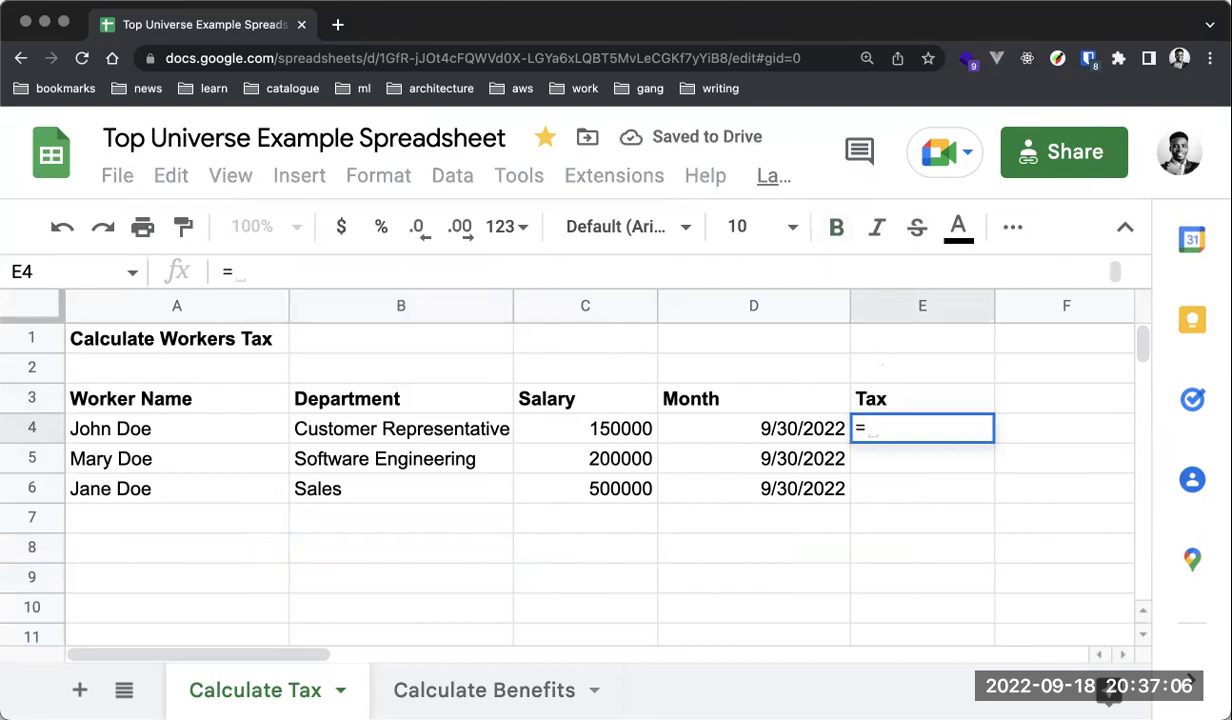
type("(")
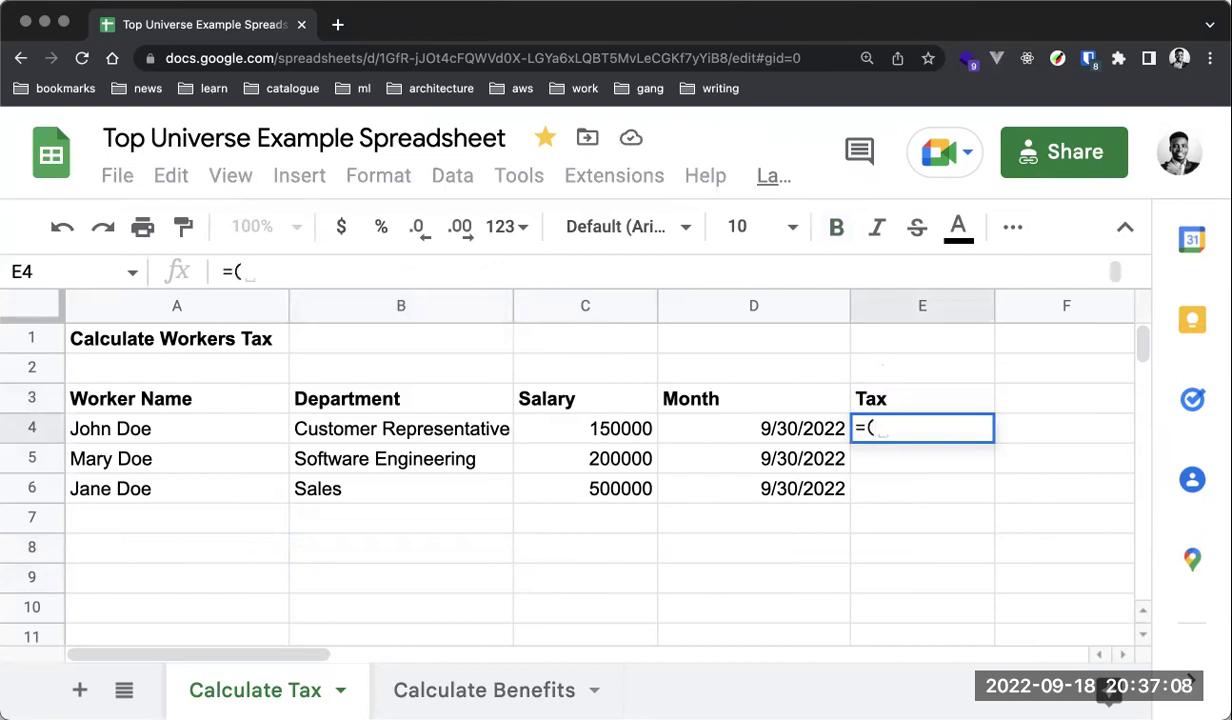
key("BackSpace")
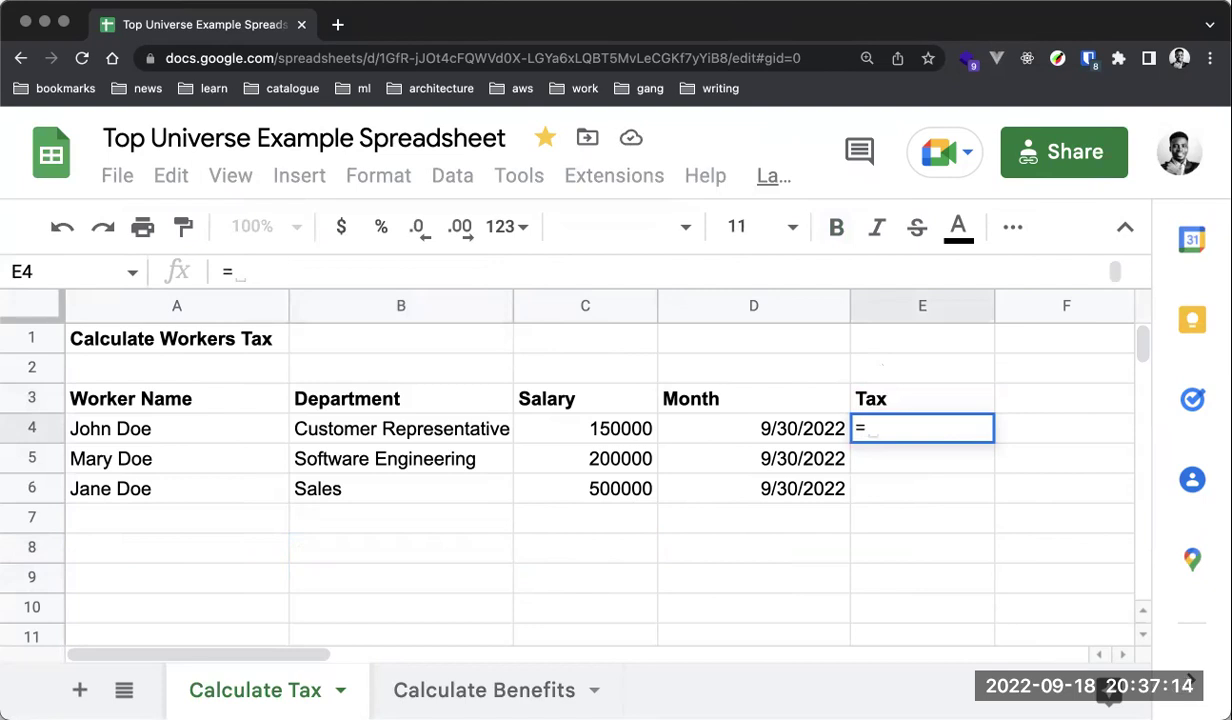
type("c3")
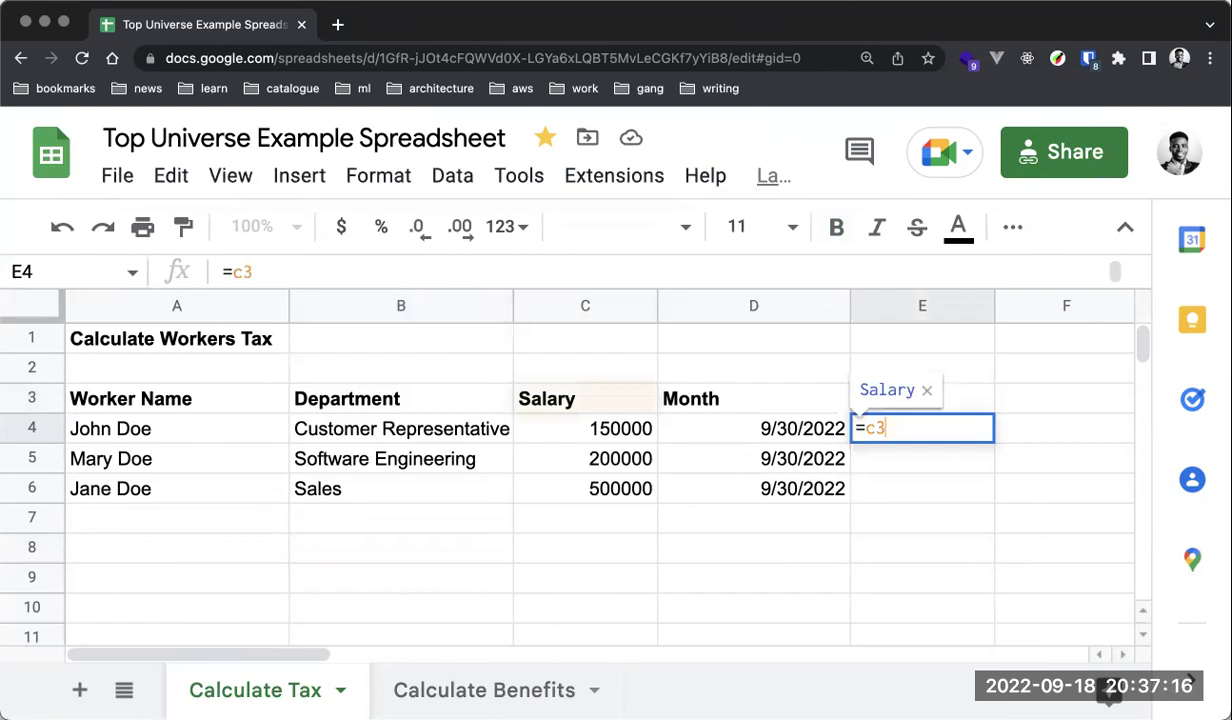
key("BackSpace")
type("4")
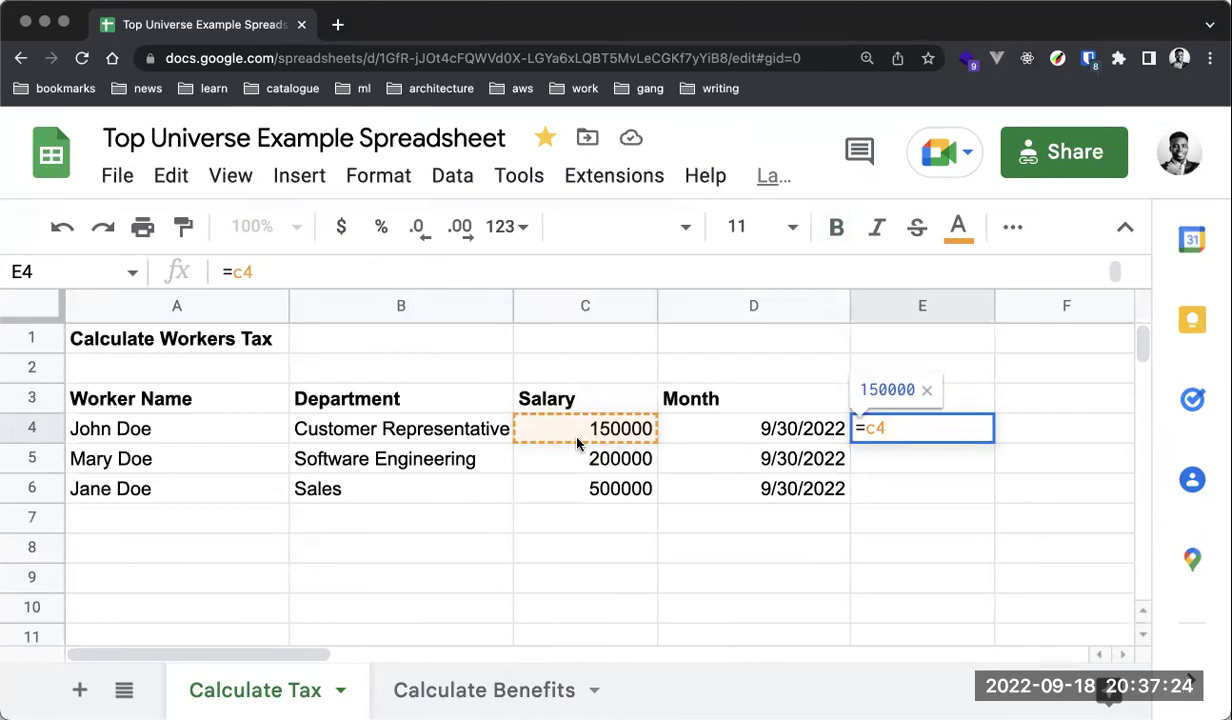
type("*10")
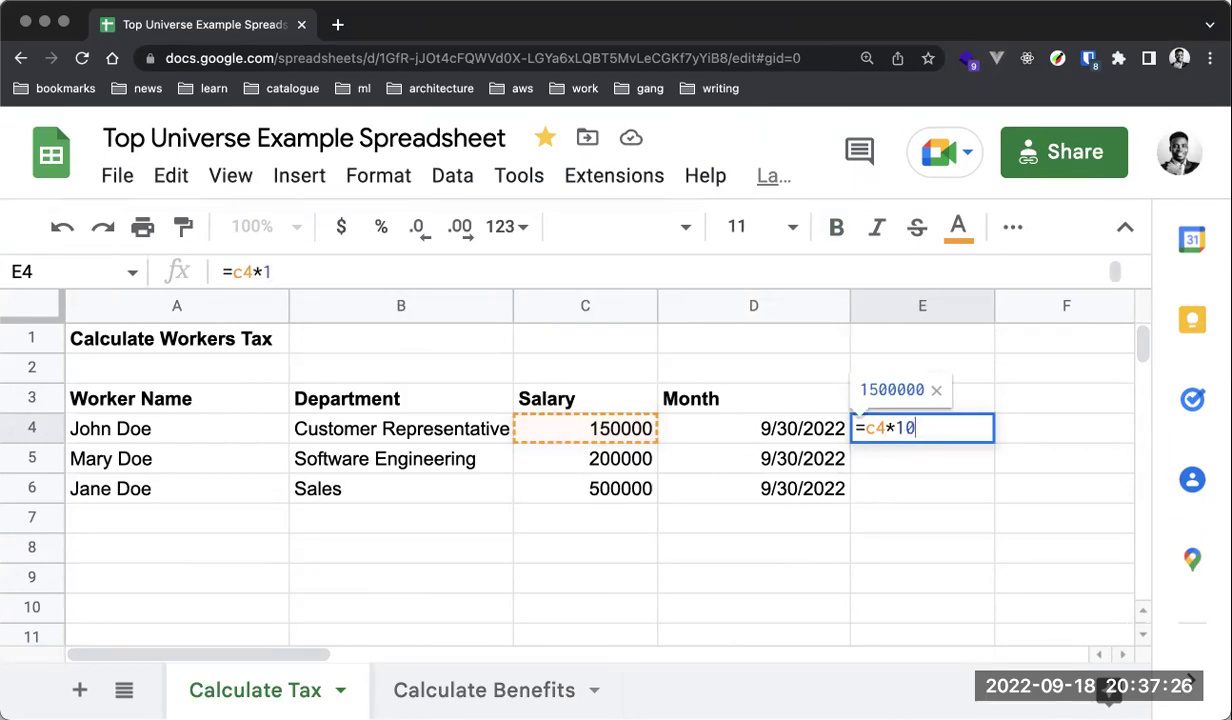
key("Left")
key("Left")
key("Left")
key("Left")
key("Left")
type("(")
key("Right")
key("Right")
key("Right")
key("Right")
key("Right")
type(")/")
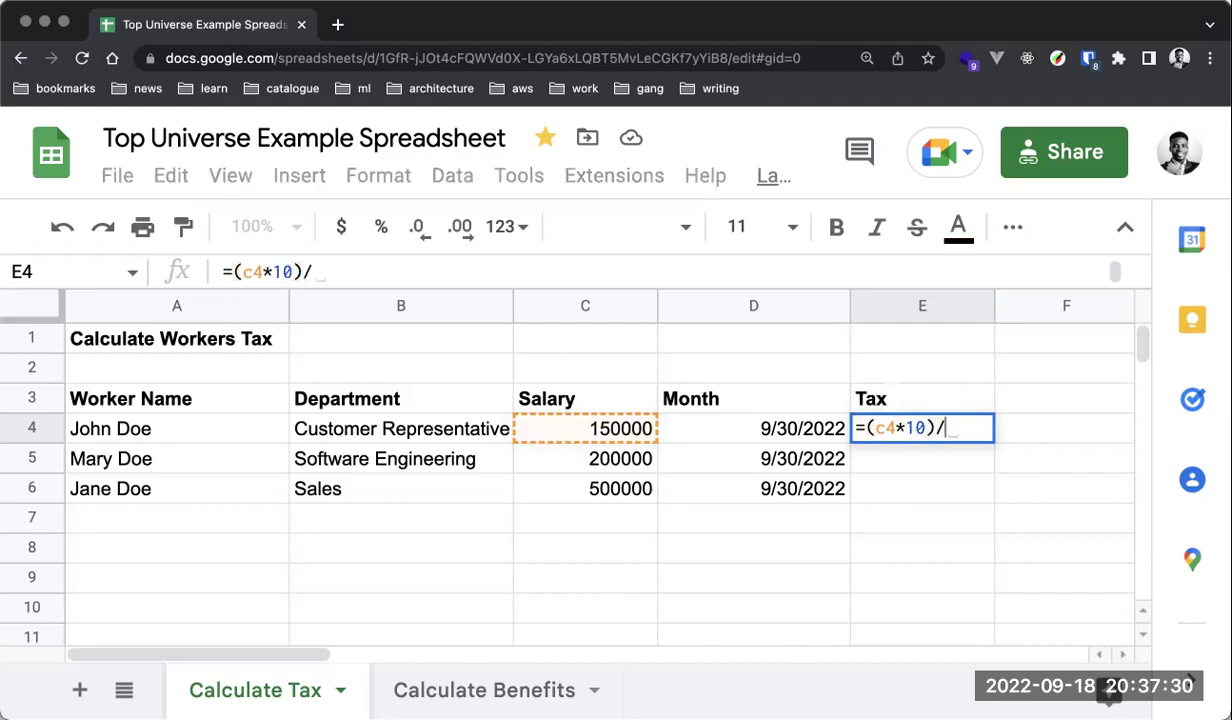
type("100")
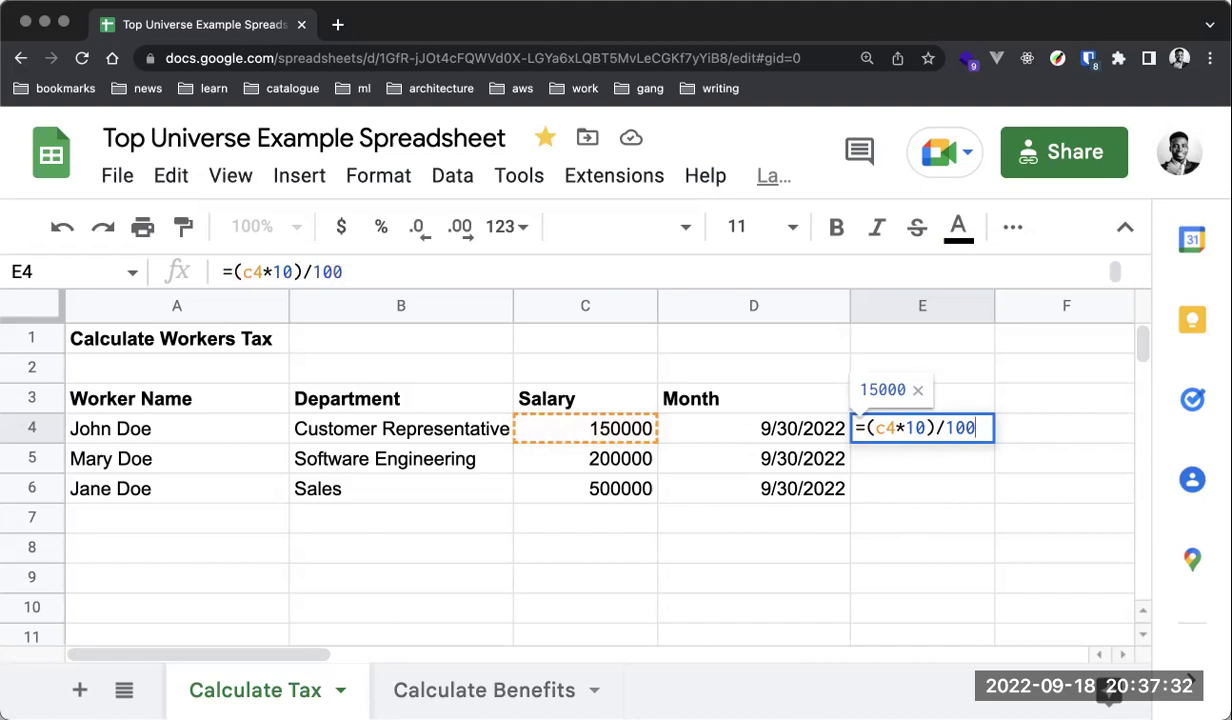
key("Return")
left_click(920, 443)
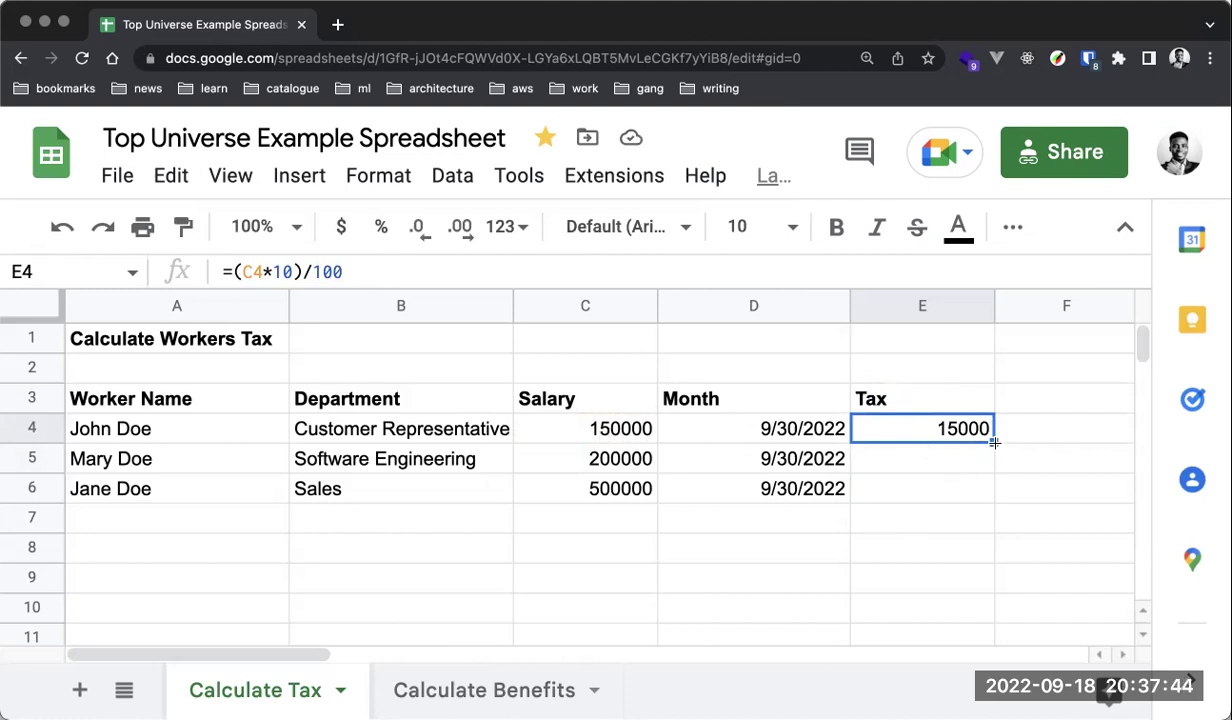
Remove the stray sum text from E4's formula.
double_click(931, 443)
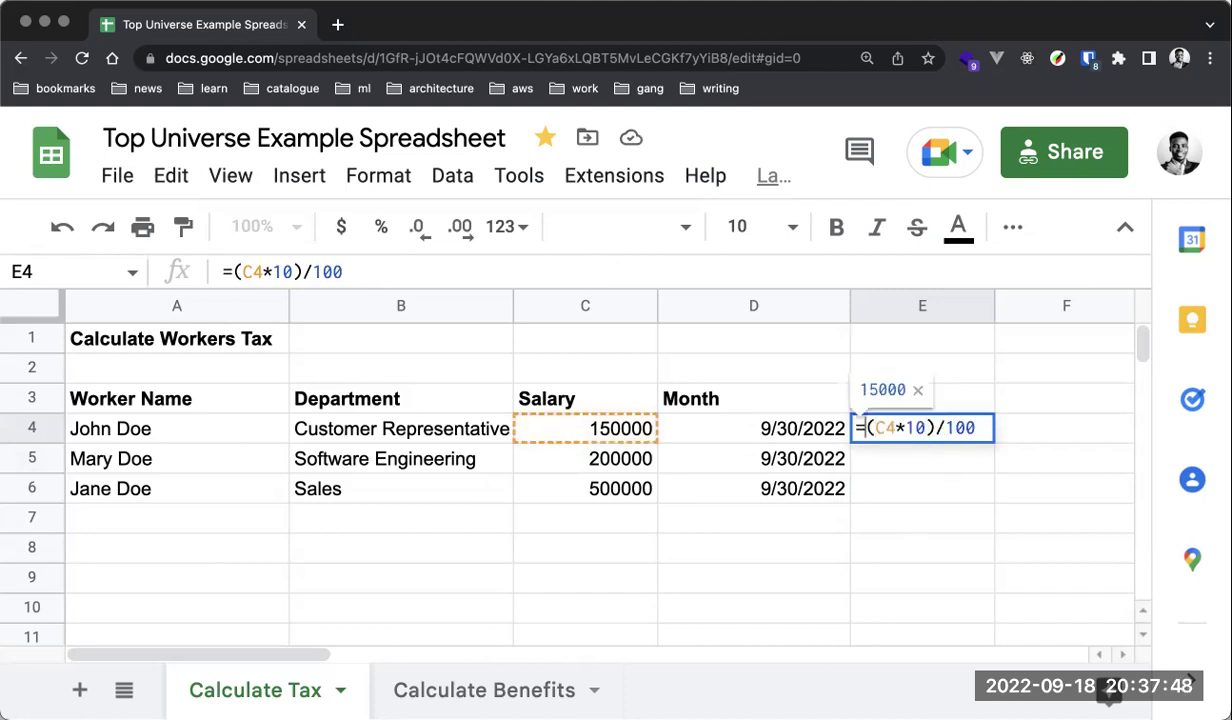
type("sum")
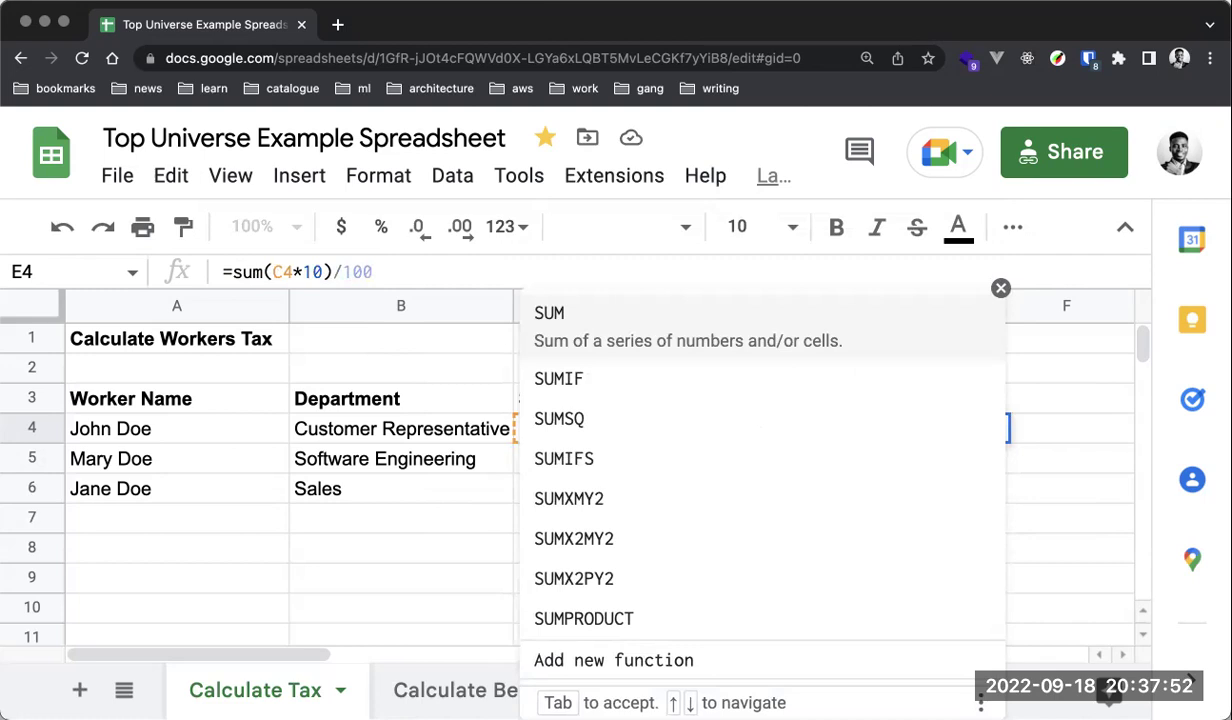
key("BackSpace")
key("BackSpace")
key("BackSpace")
key("Escape")
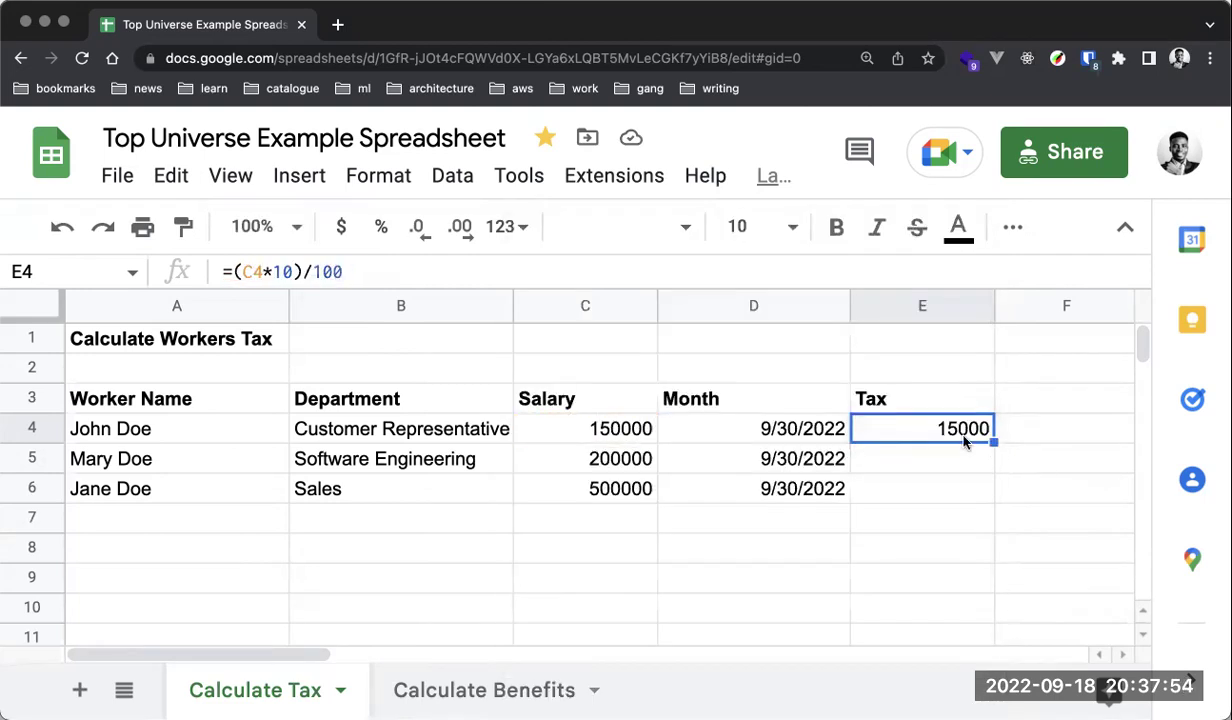
Try parentheses around 100 in E4, then remove them and keep =(C4*10)/100.
double_click(964, 437)
left_click(945, 428)
type("(")
left_click(986, 428)
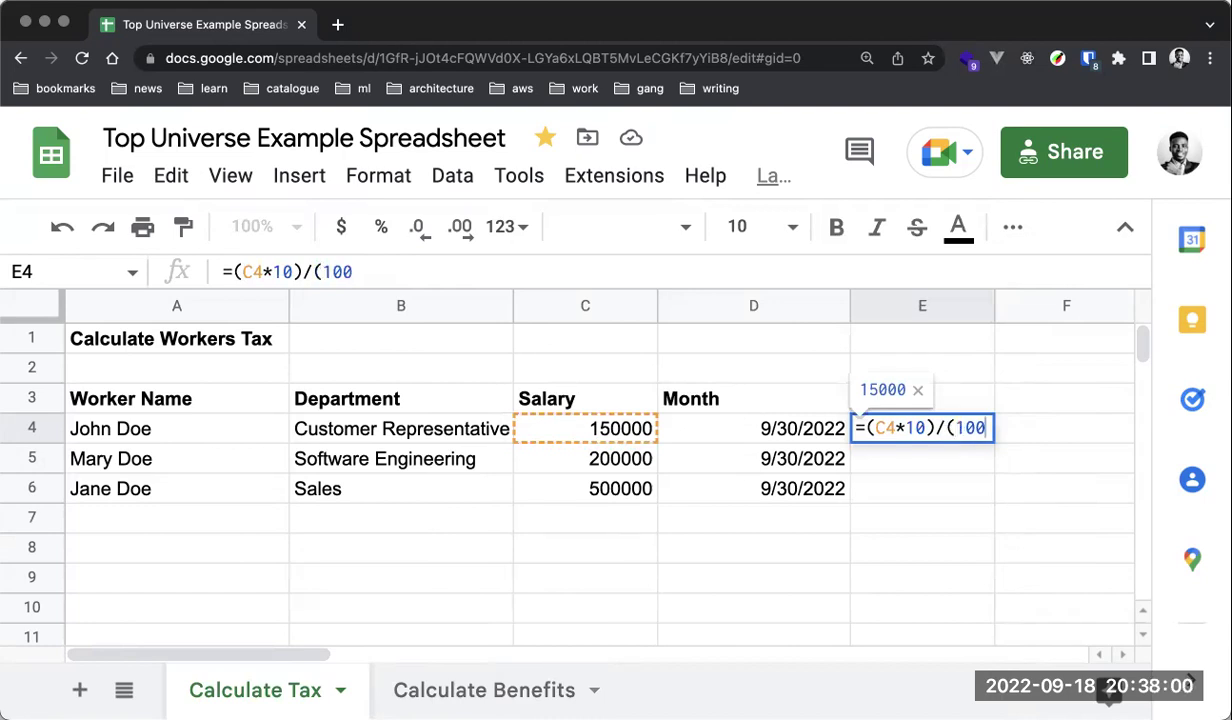
type(")")
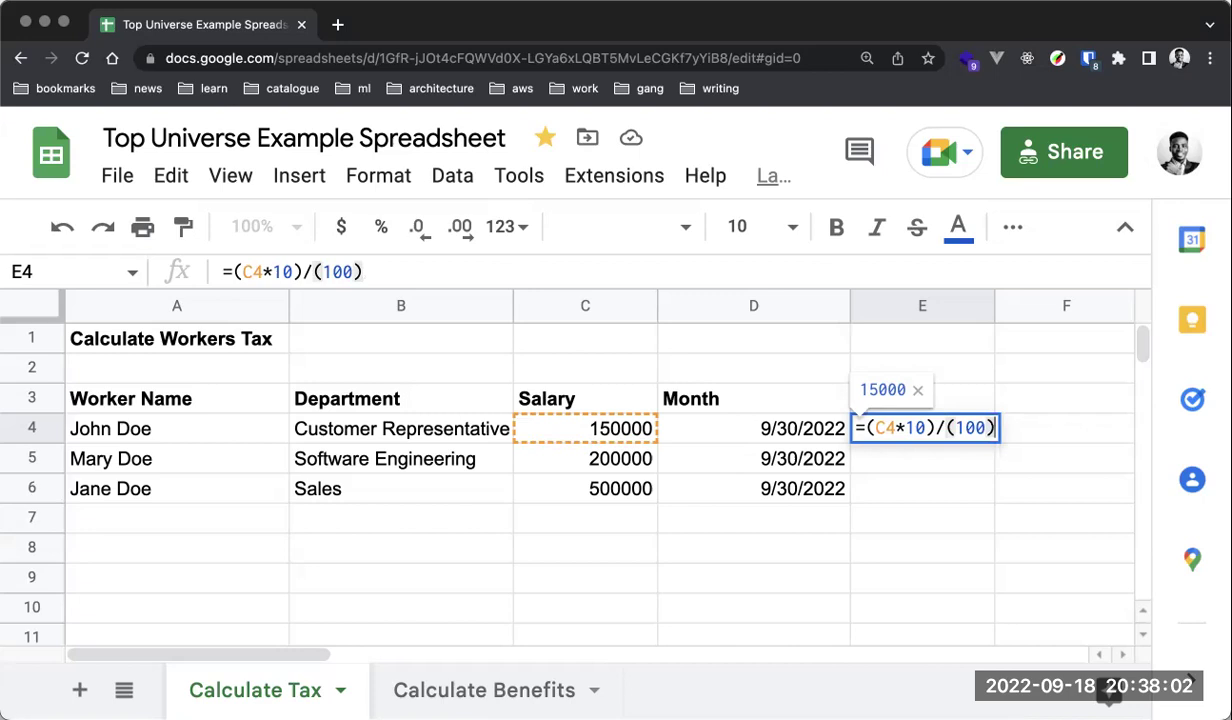
key("BackSpace")
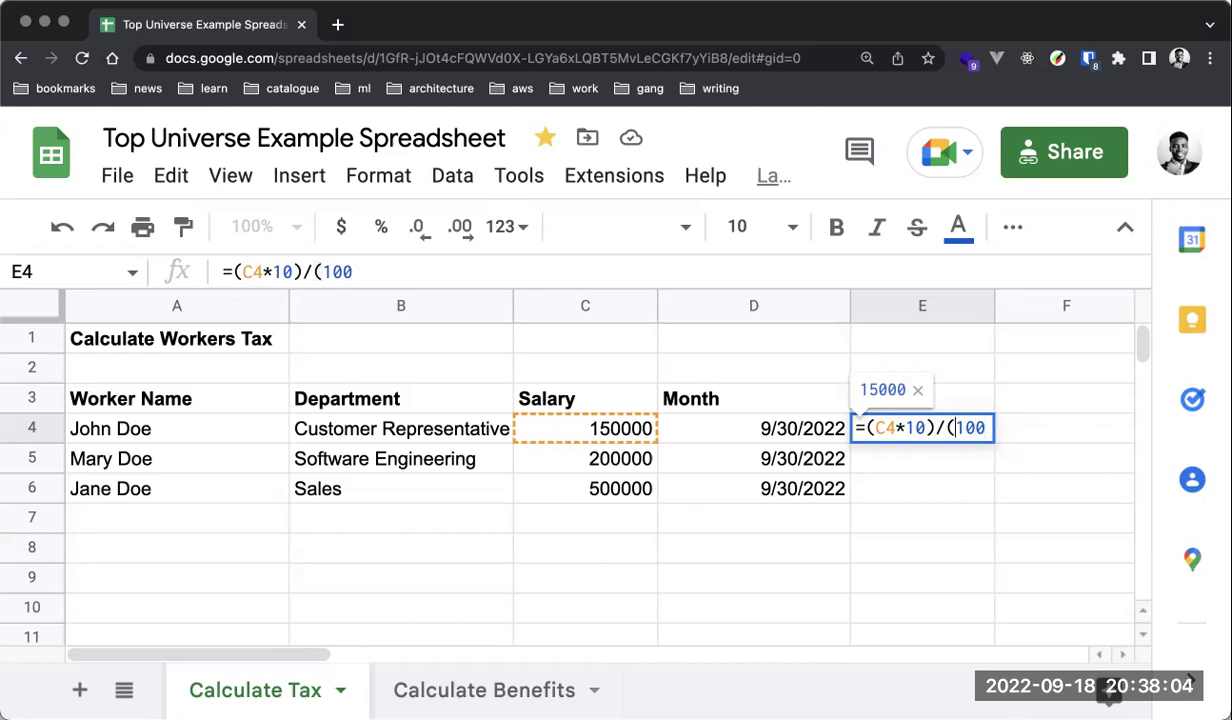
key("BackSpace")
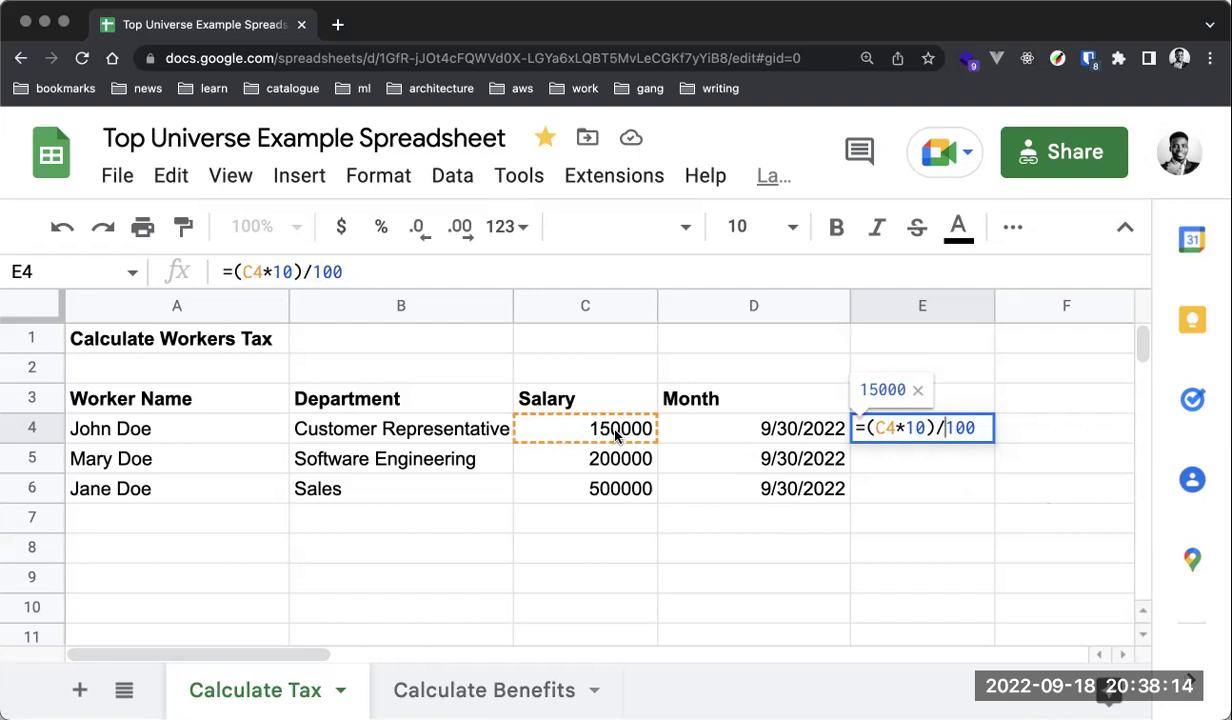
key("Return")
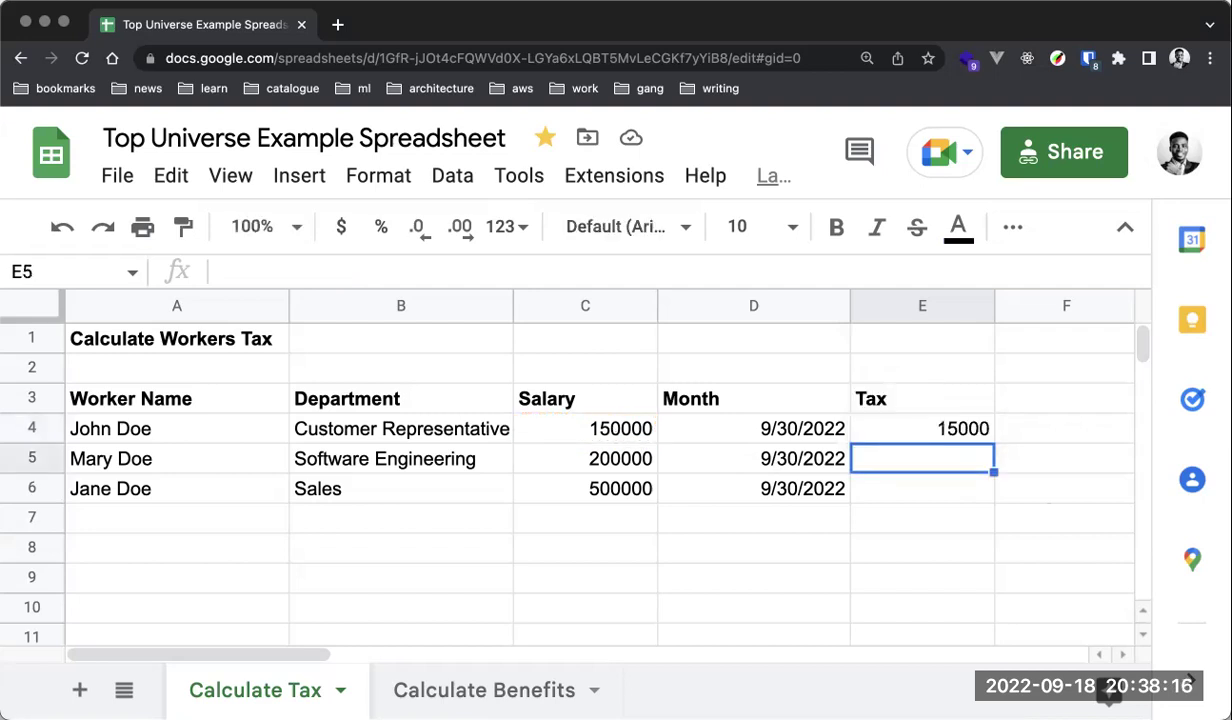
left_click(922, 428)
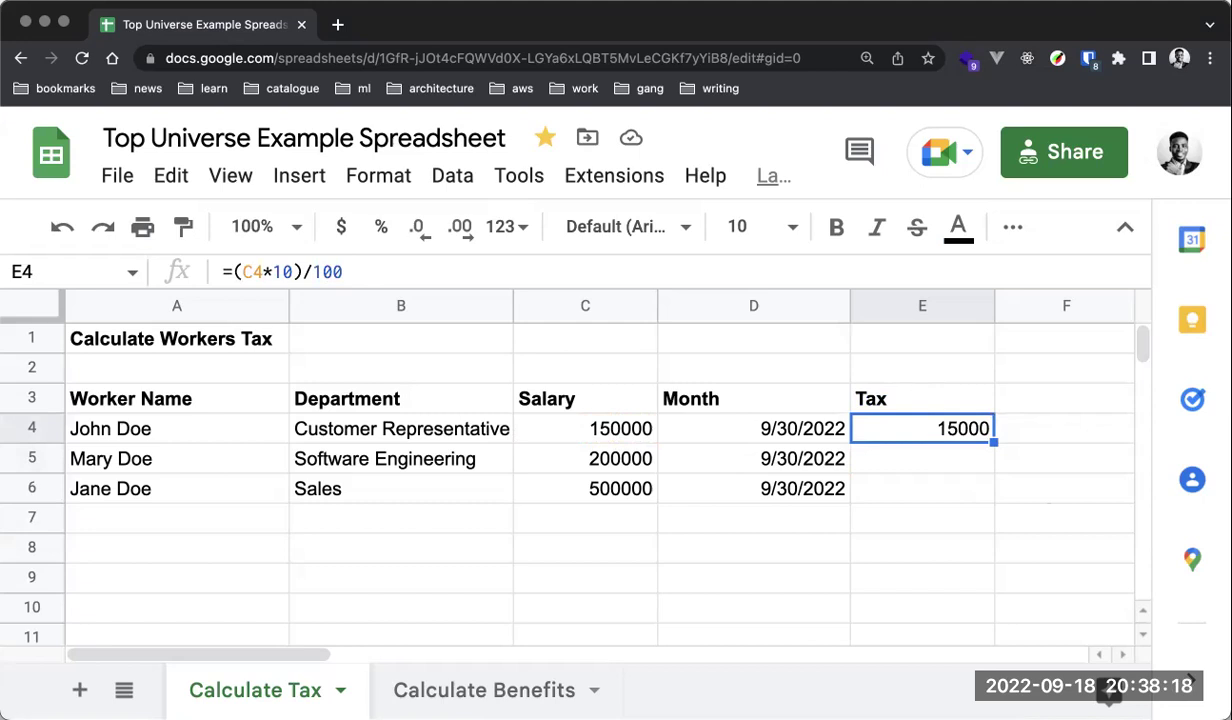
Rename the C3 and E3 headers to Salary($) and Tax($).
double_click(600, 398)
type("(")
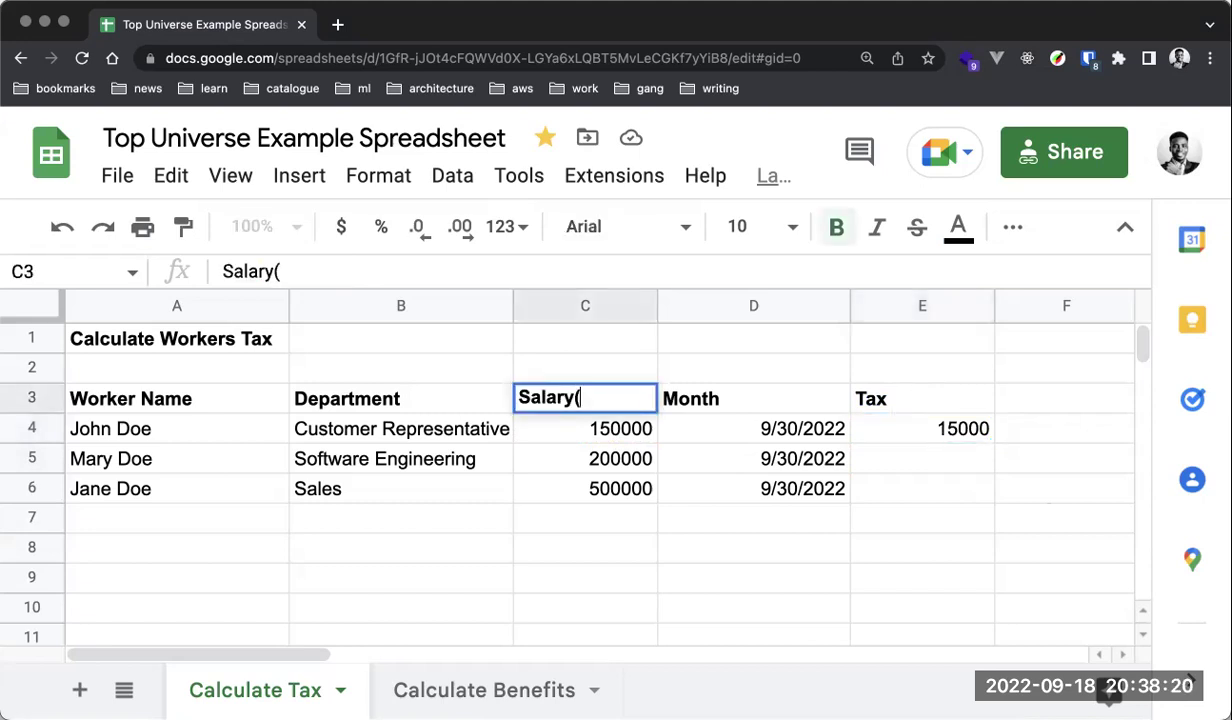
type("$)")
double_click(930, 398)
type("(")
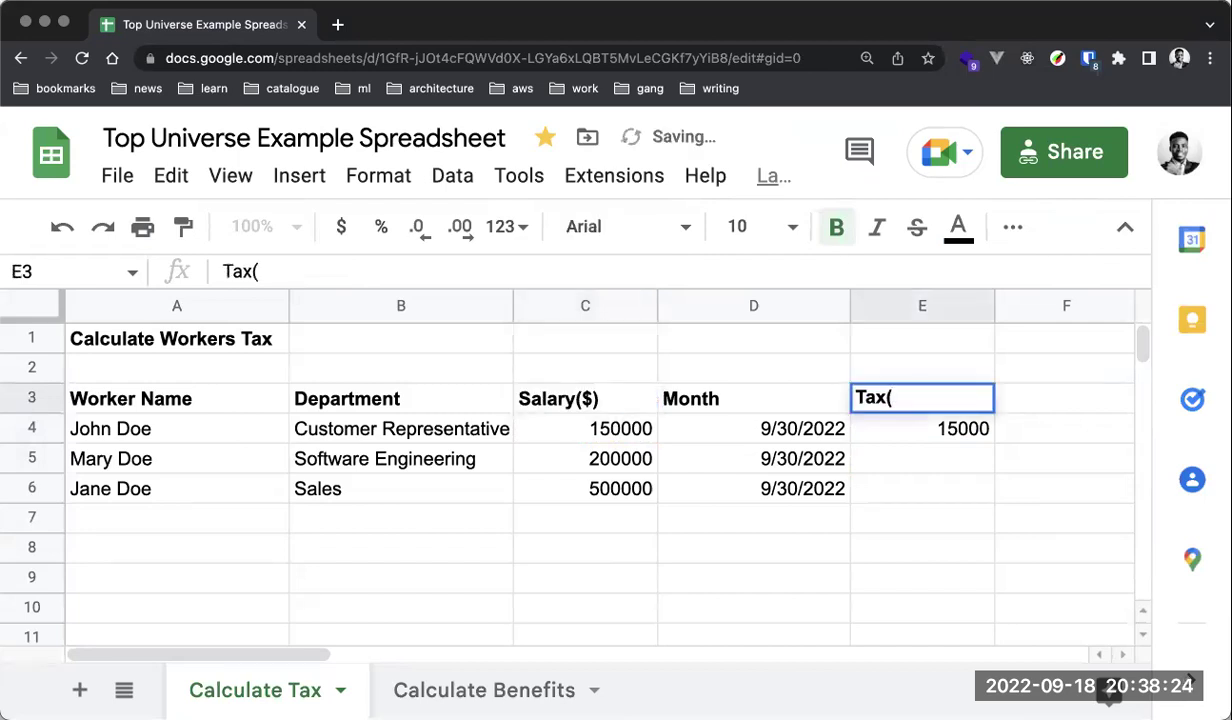
type("$)")
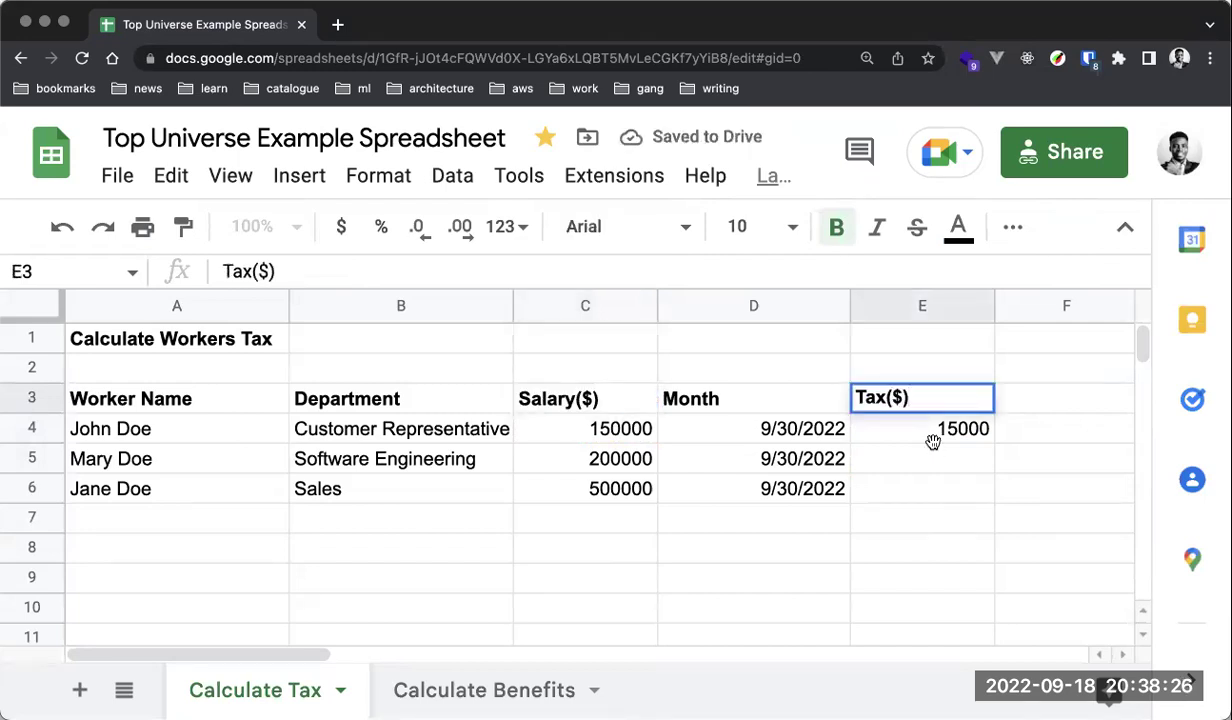
left_click(932, 442)
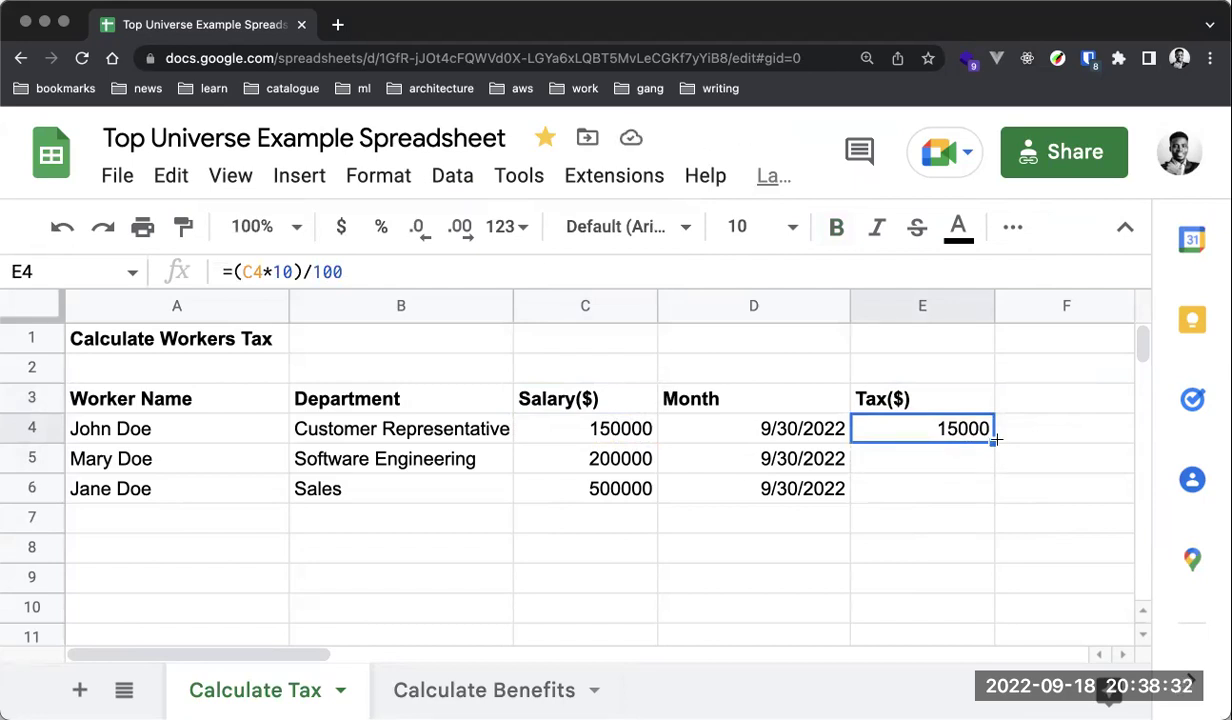
Fill the tax formula from E4 down to E6, giving 15000, 20000 and 50000.
left_click_drag(995, 442, 993, 492)
left_click(950, 547)
left_click(972, 465)
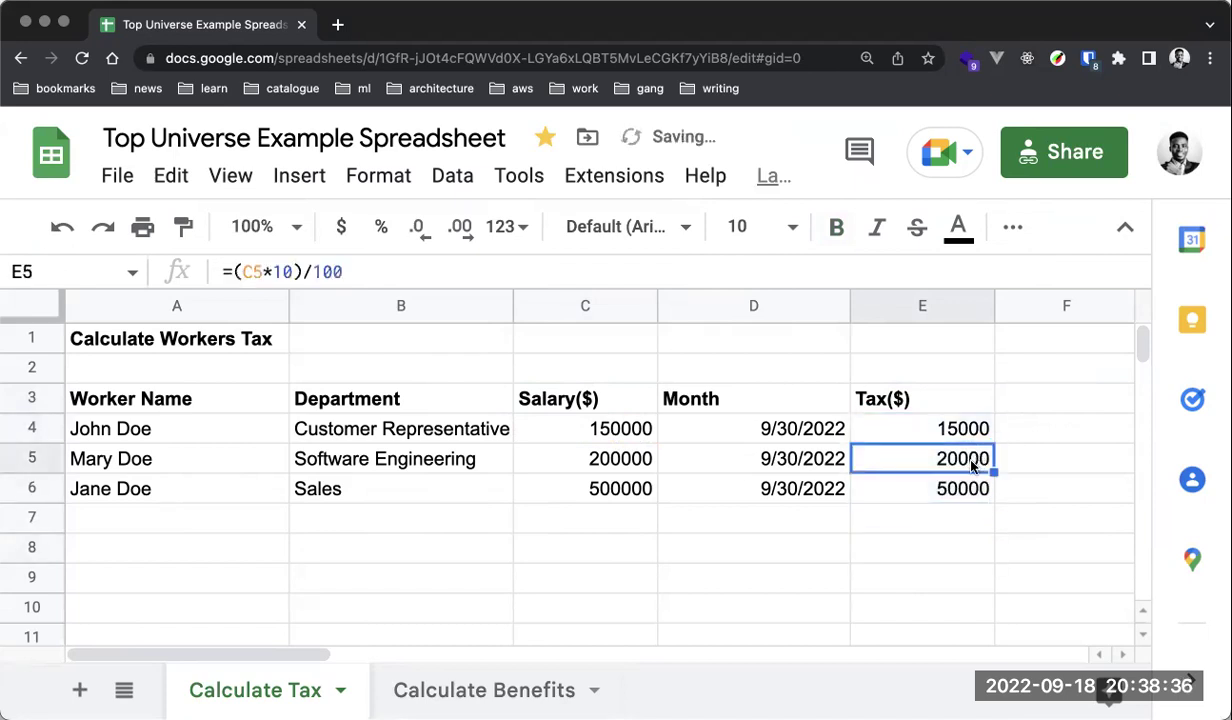
left_click(950, 489)
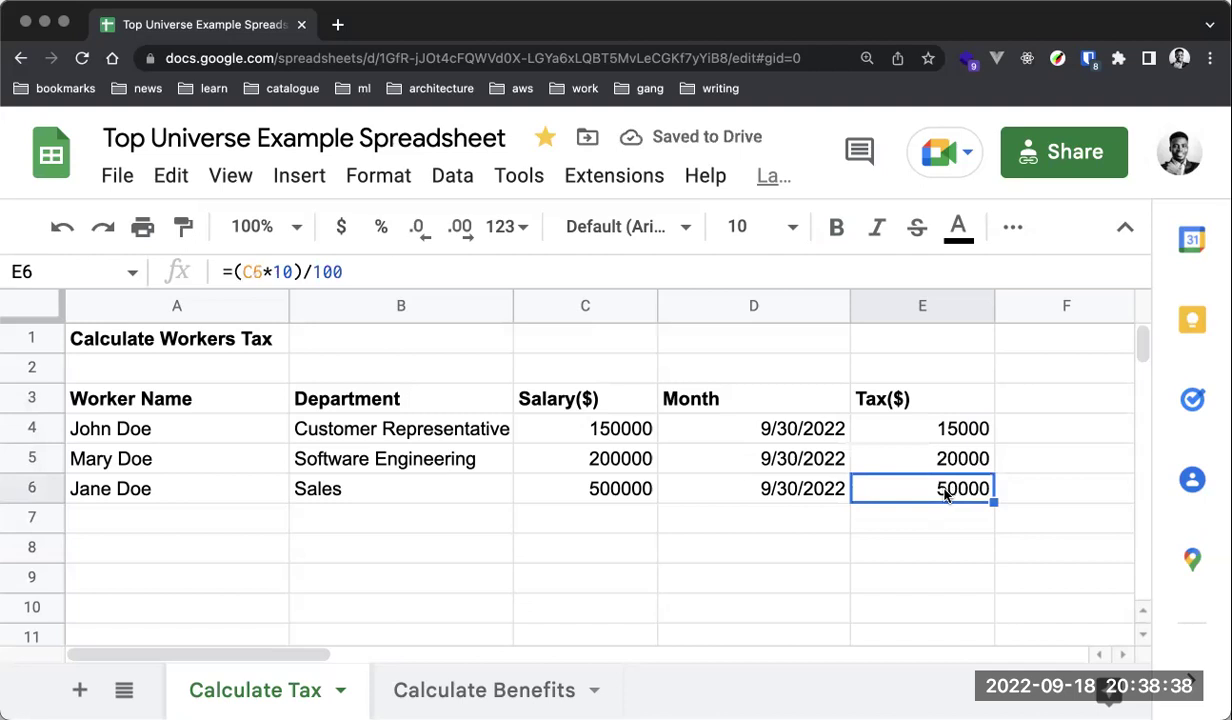
left_click(940, 428)
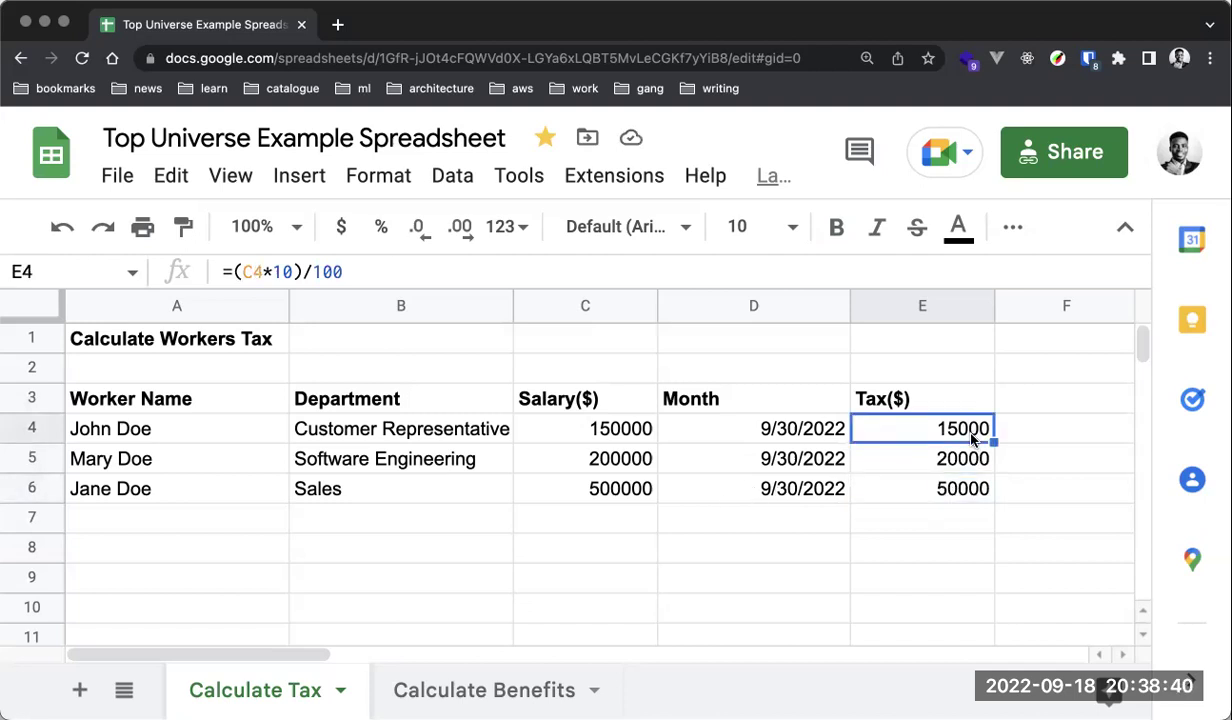
left_click(966, 455)
left_click(976, 432)
left_click(965, 458)
Undo an accidental move of E5's tax value and confirm its formula is restored.
left_click_drag(960, 446, 960, 472)
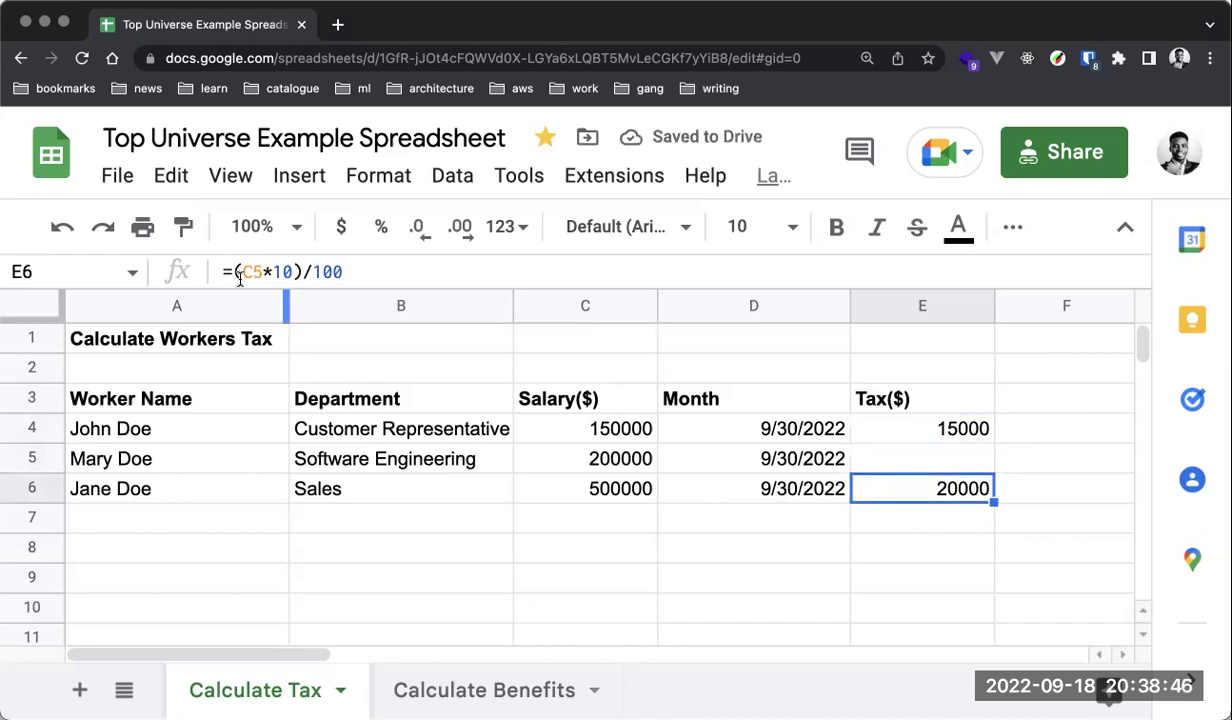
left_click(985, 458)
key("super+z")
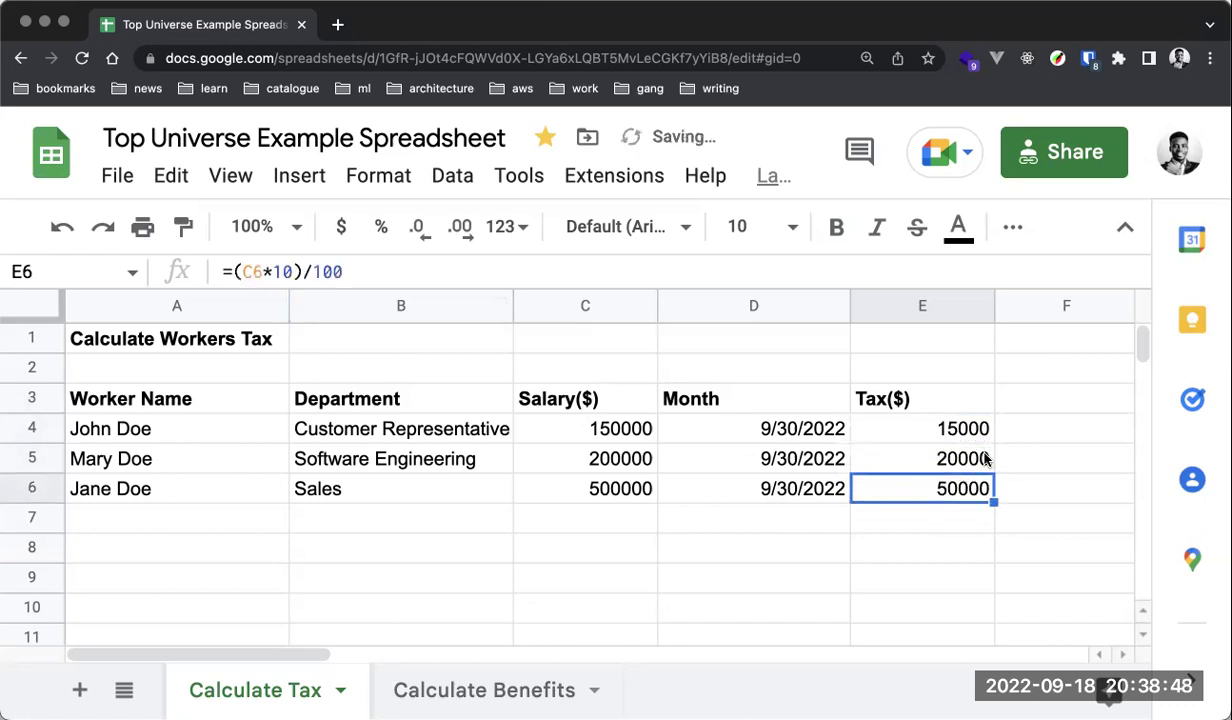
left_click(1026, 459)
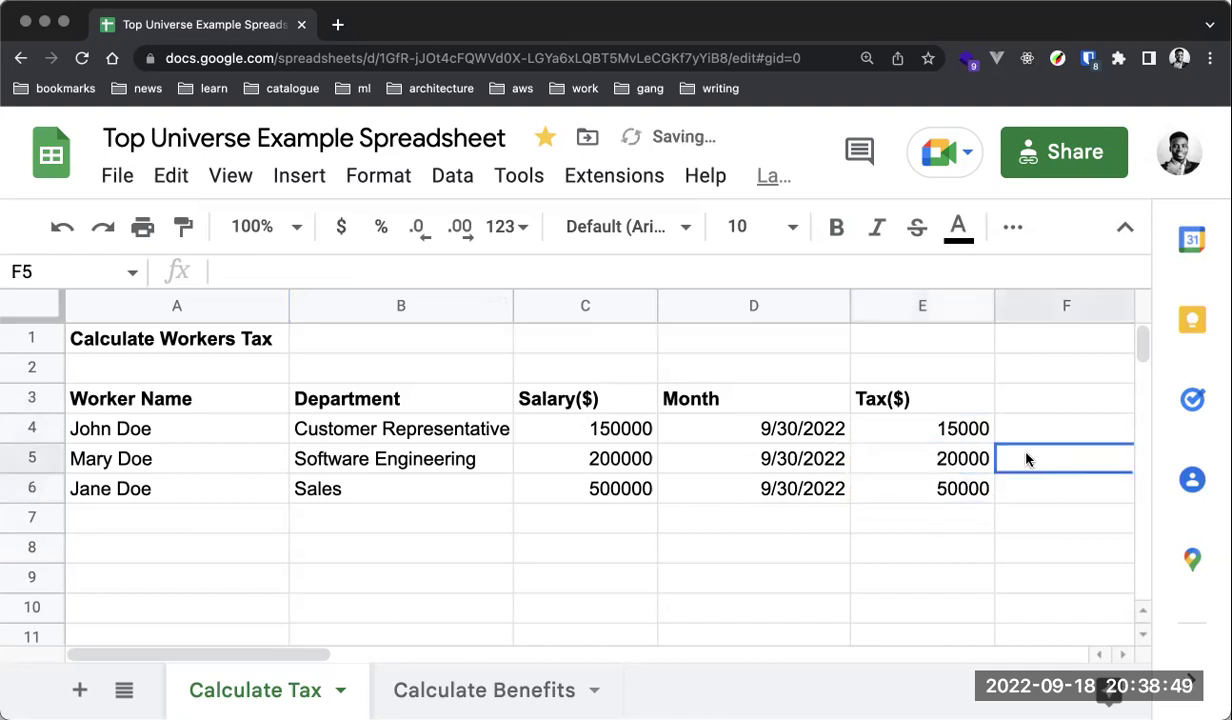
left_click(968, 459)
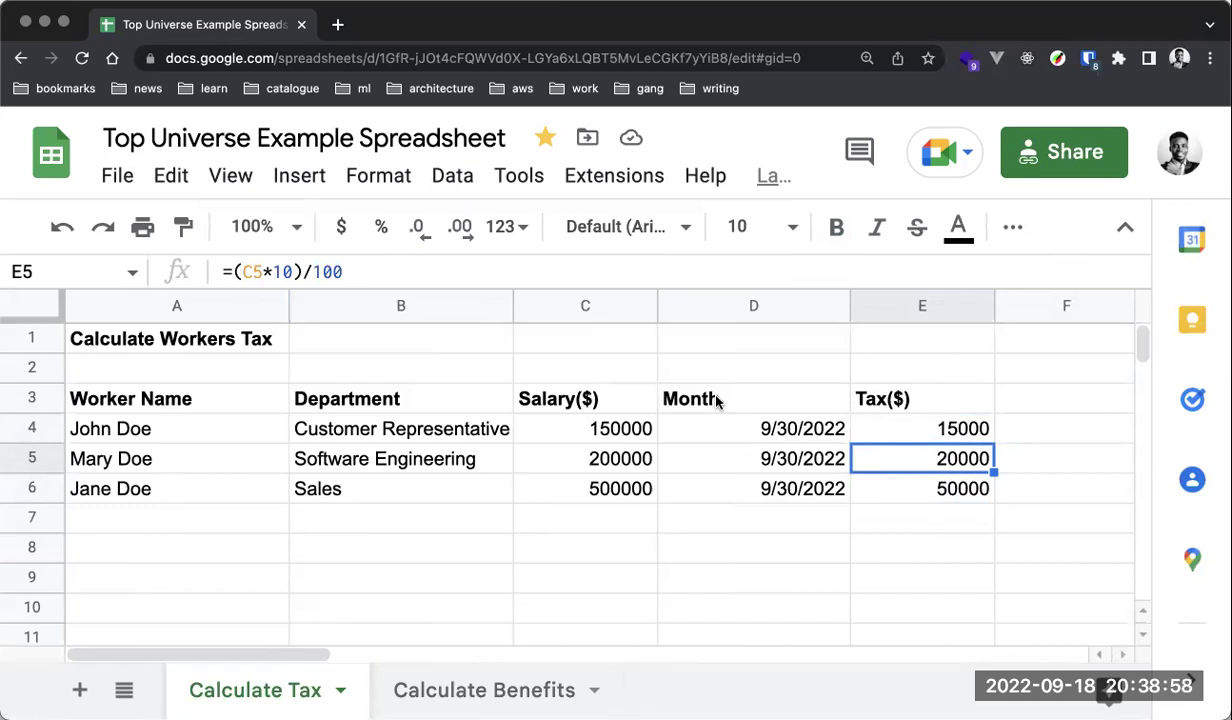
left_click(643, 598)
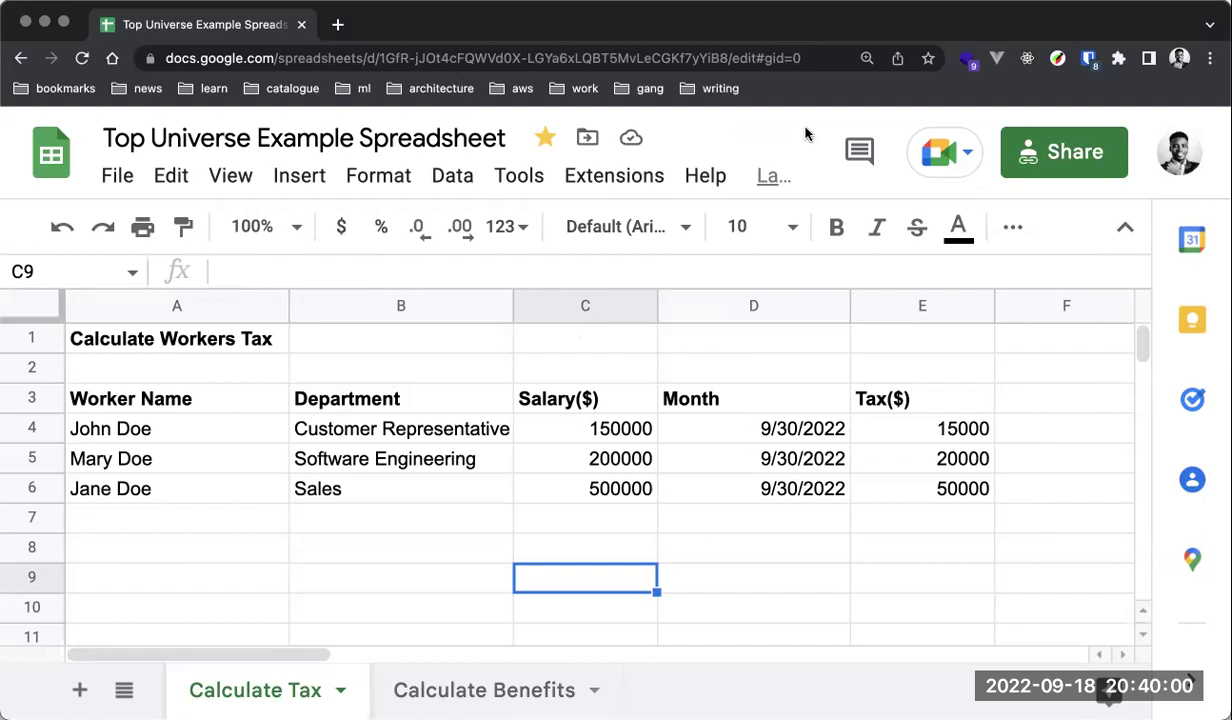
left_click(863, 573)
left_click(924, 420)
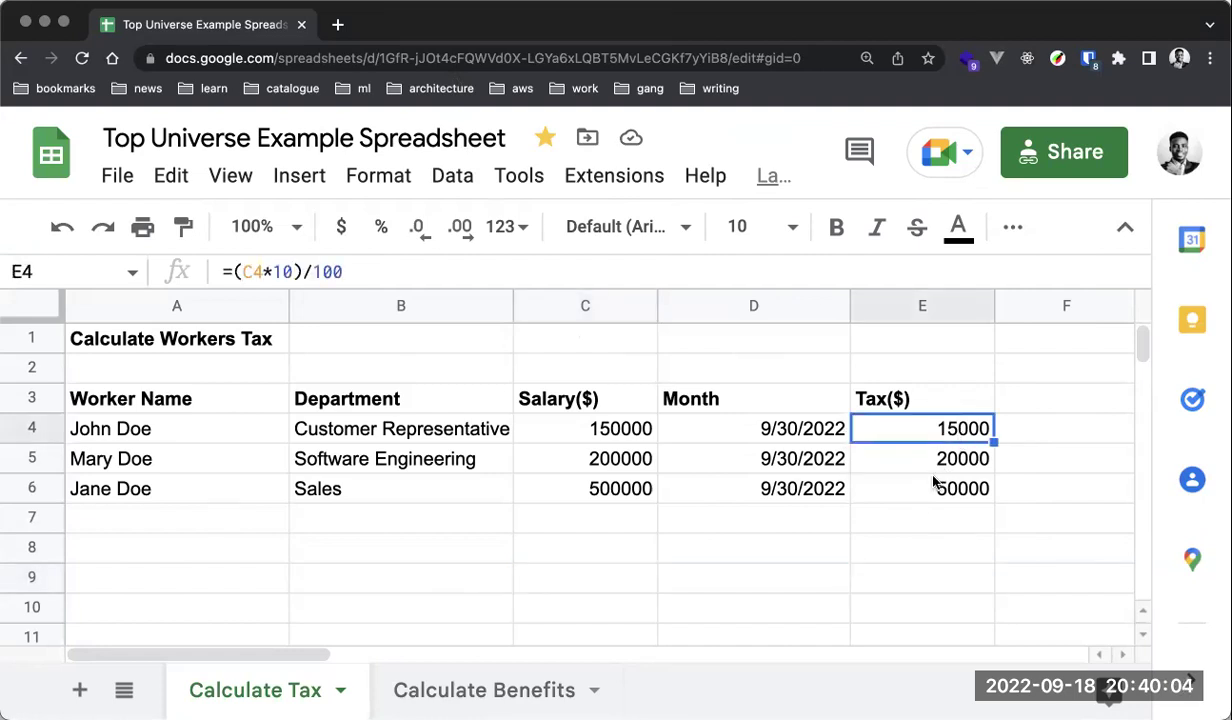
left_click(158, 412)
left_click(152, 452)
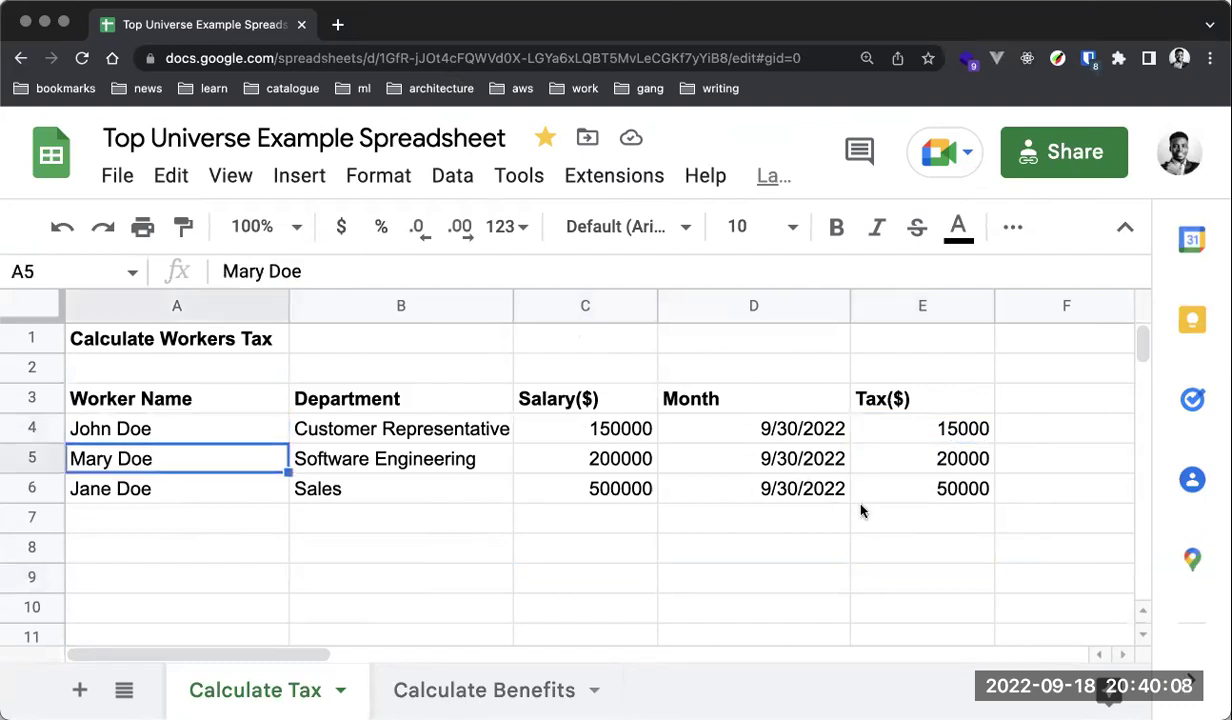
left_click(866, 490)
left_click(866, 522)
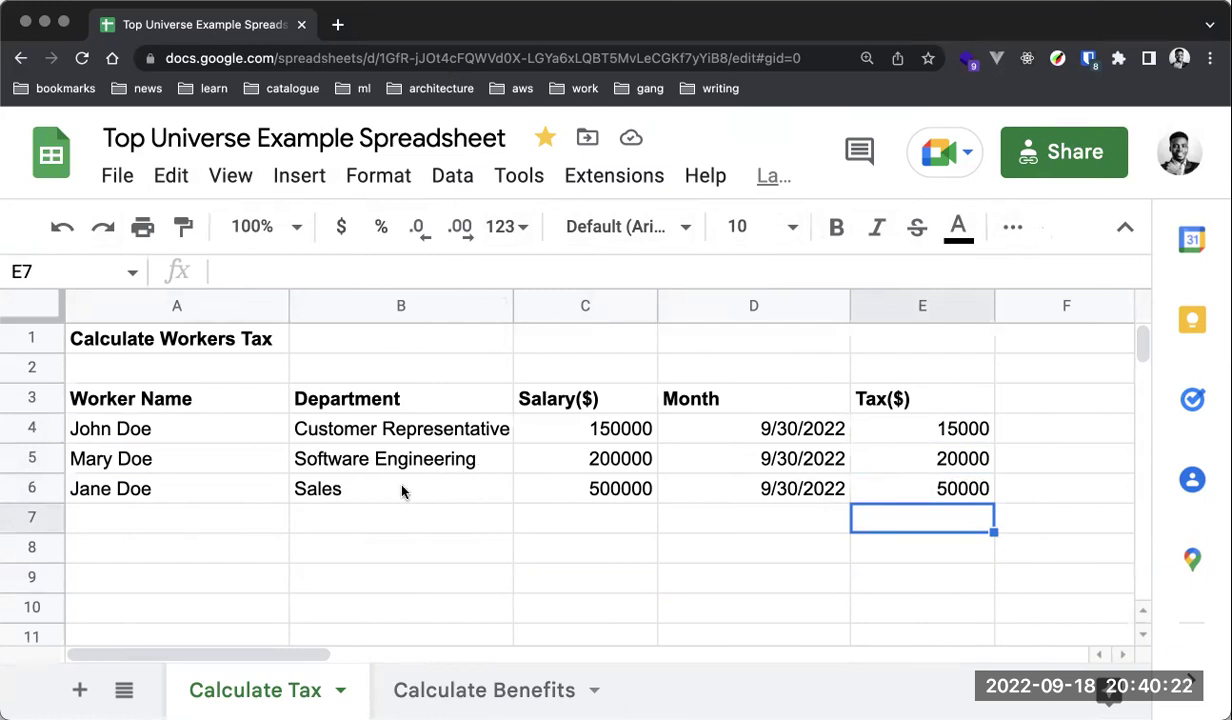
left_click(510, 692)
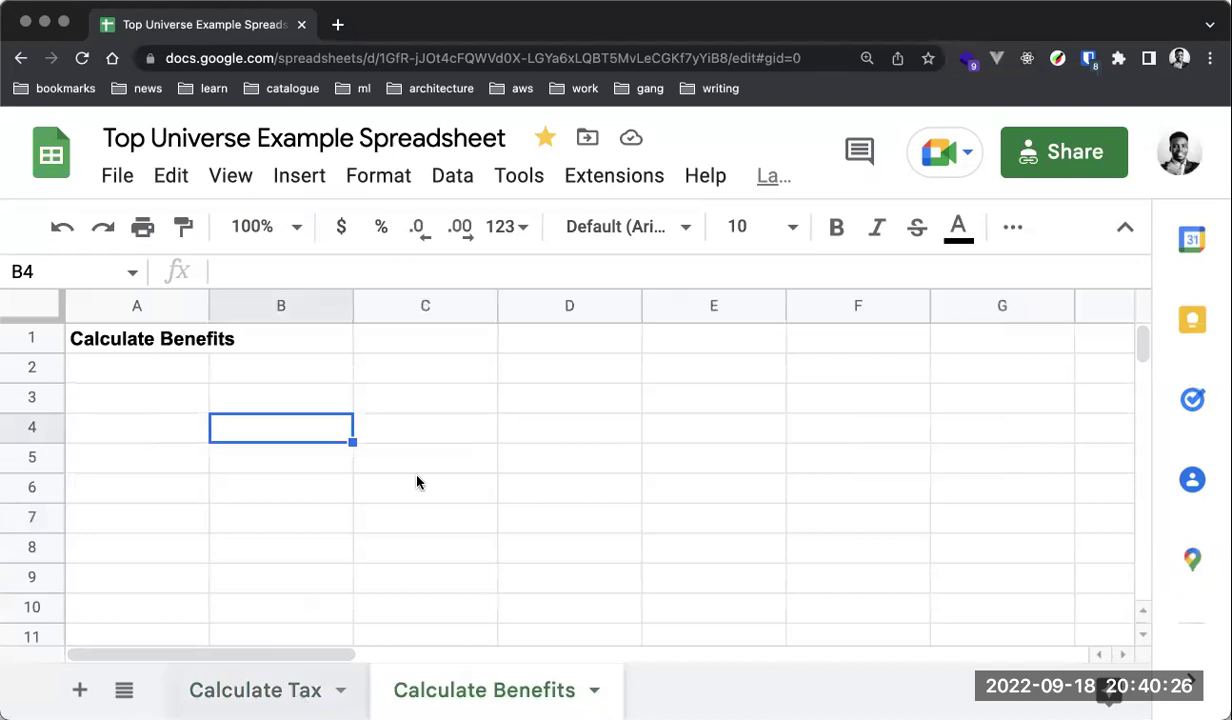
key("alt+Up")
left_click(461, 422)
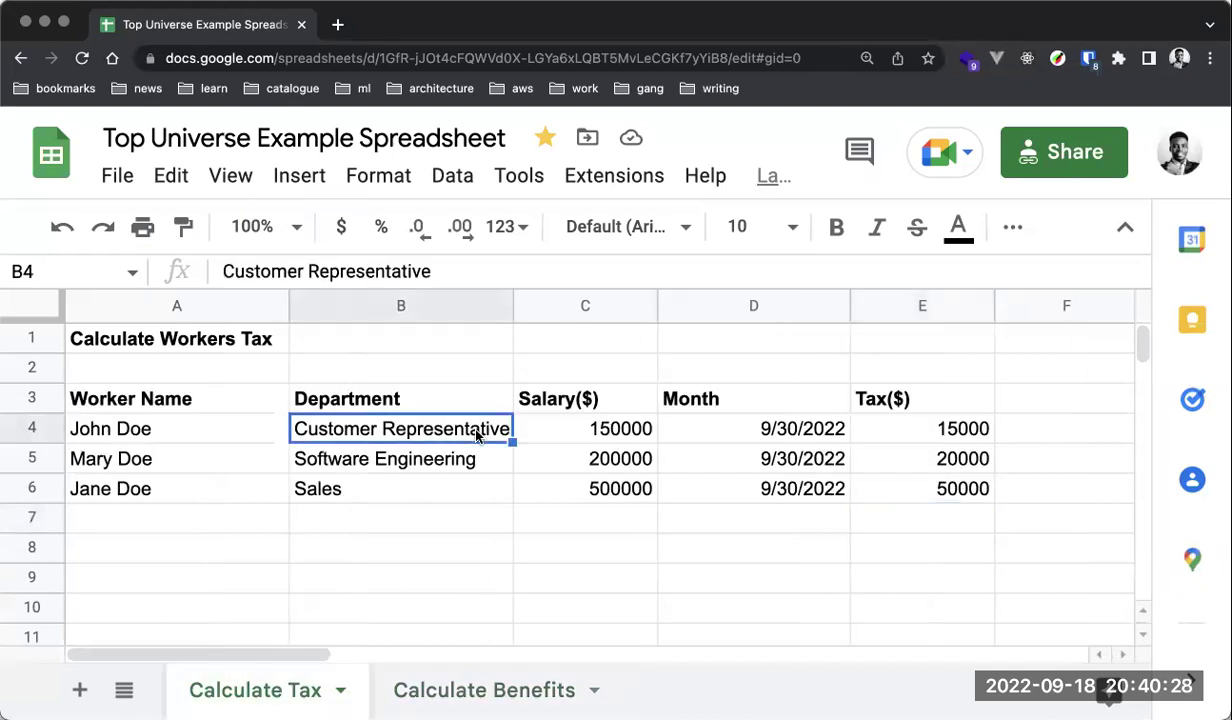
left_click(444, 530)
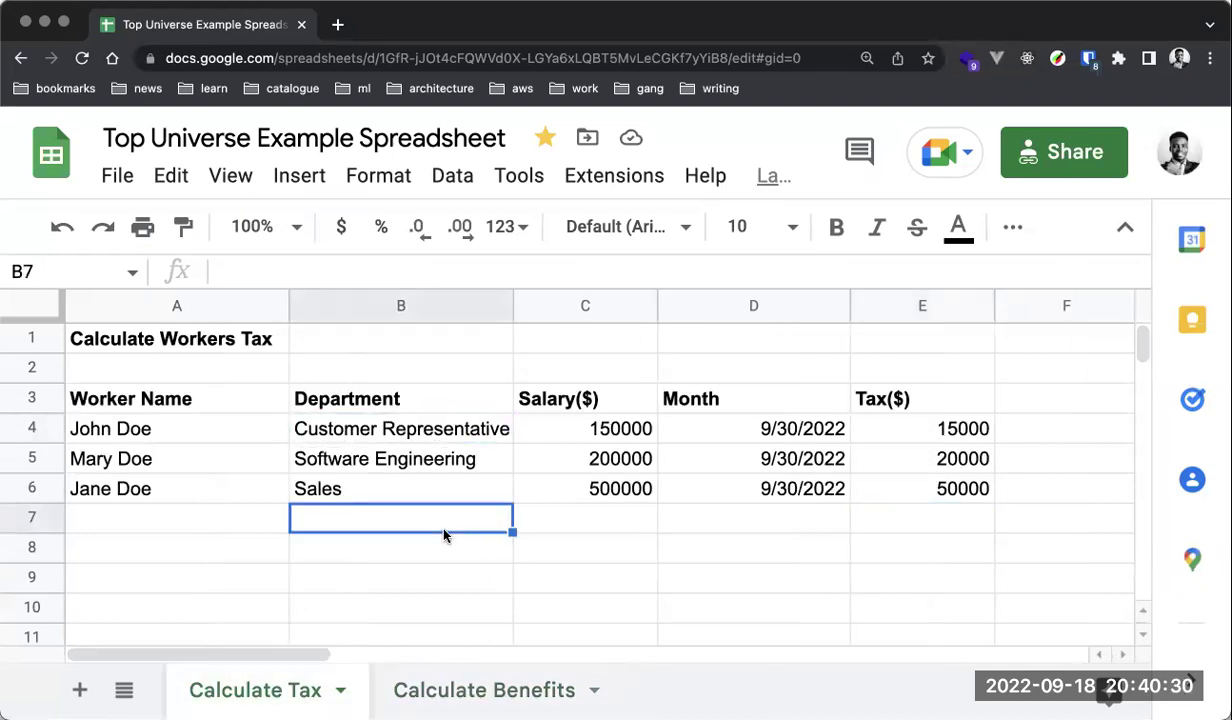
left_click(418, 551)
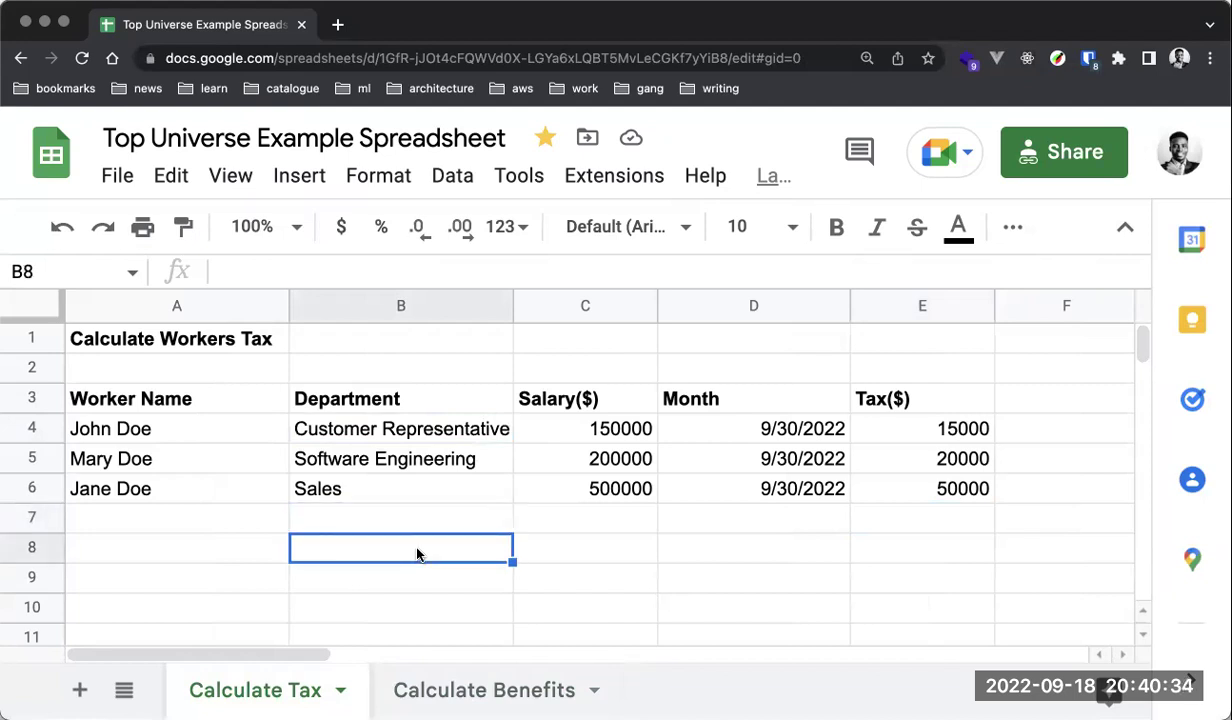
left_click(594, 545)
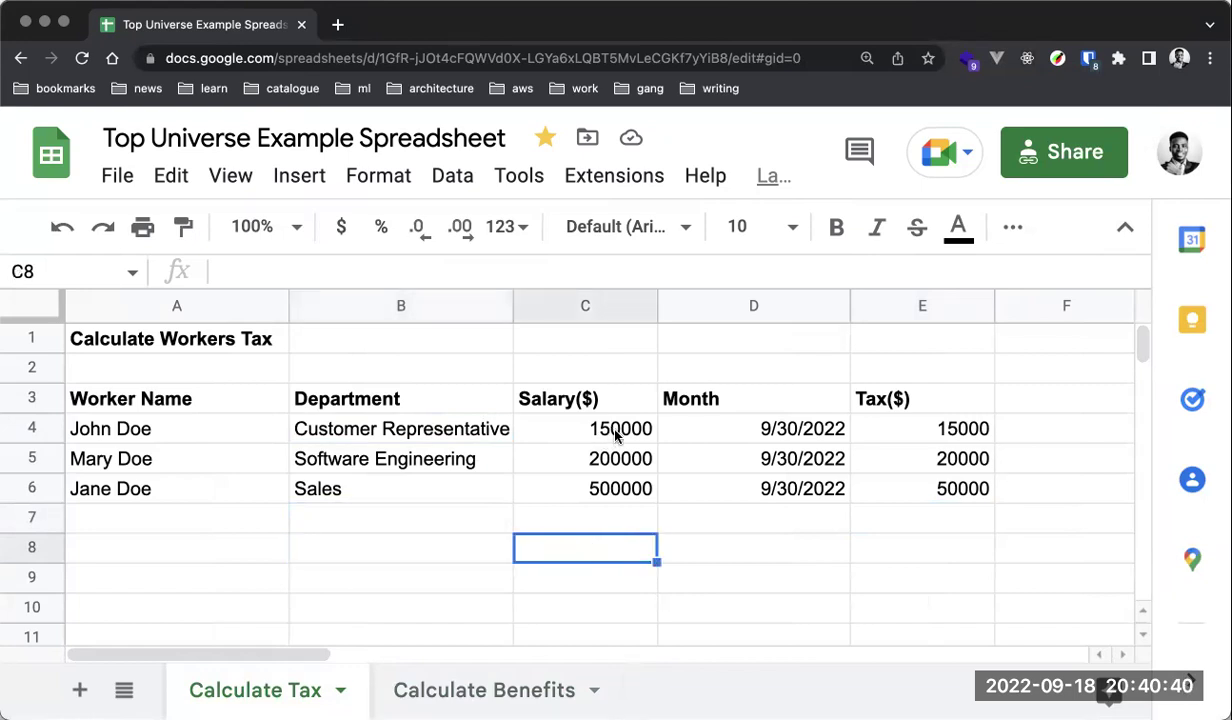
type("=if(")
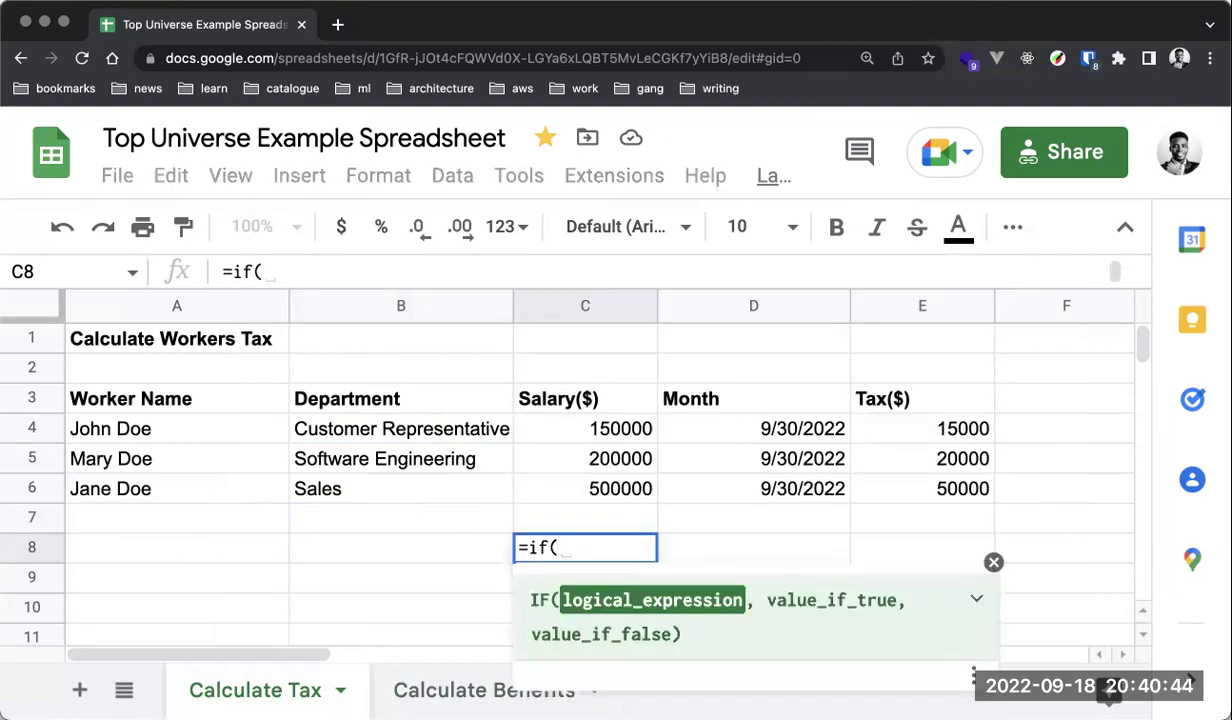
type("c3")
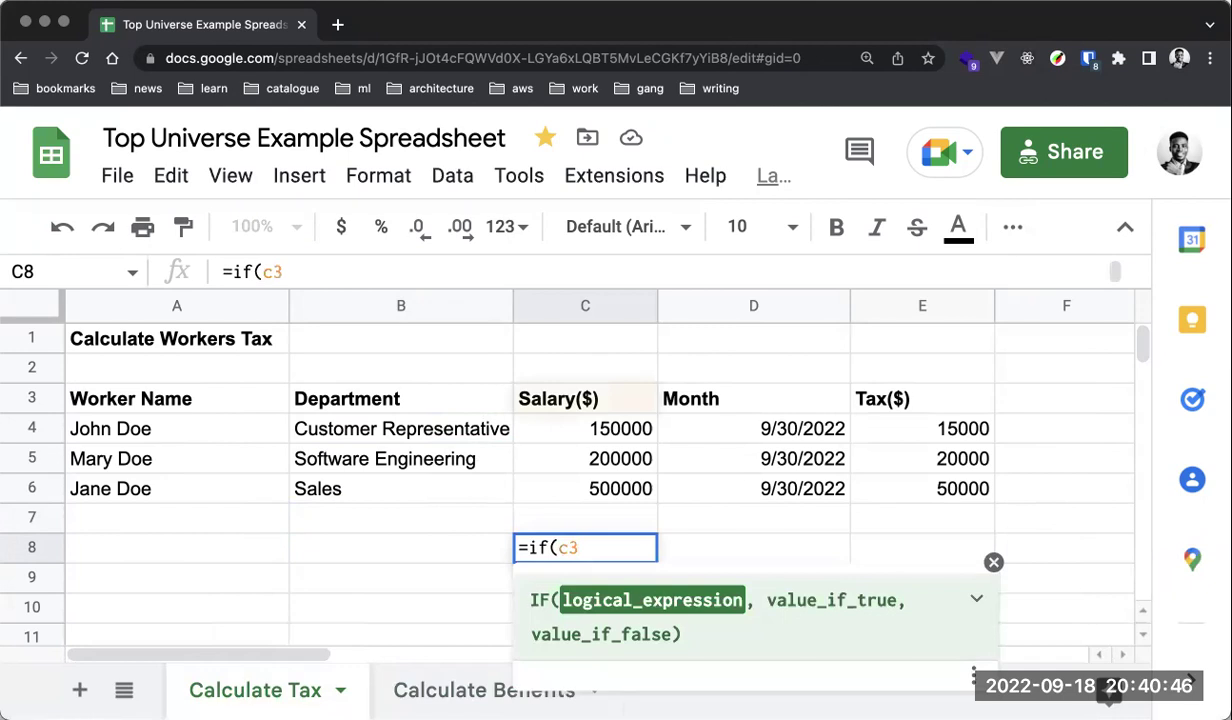
key("BackSpace")
type("4>")
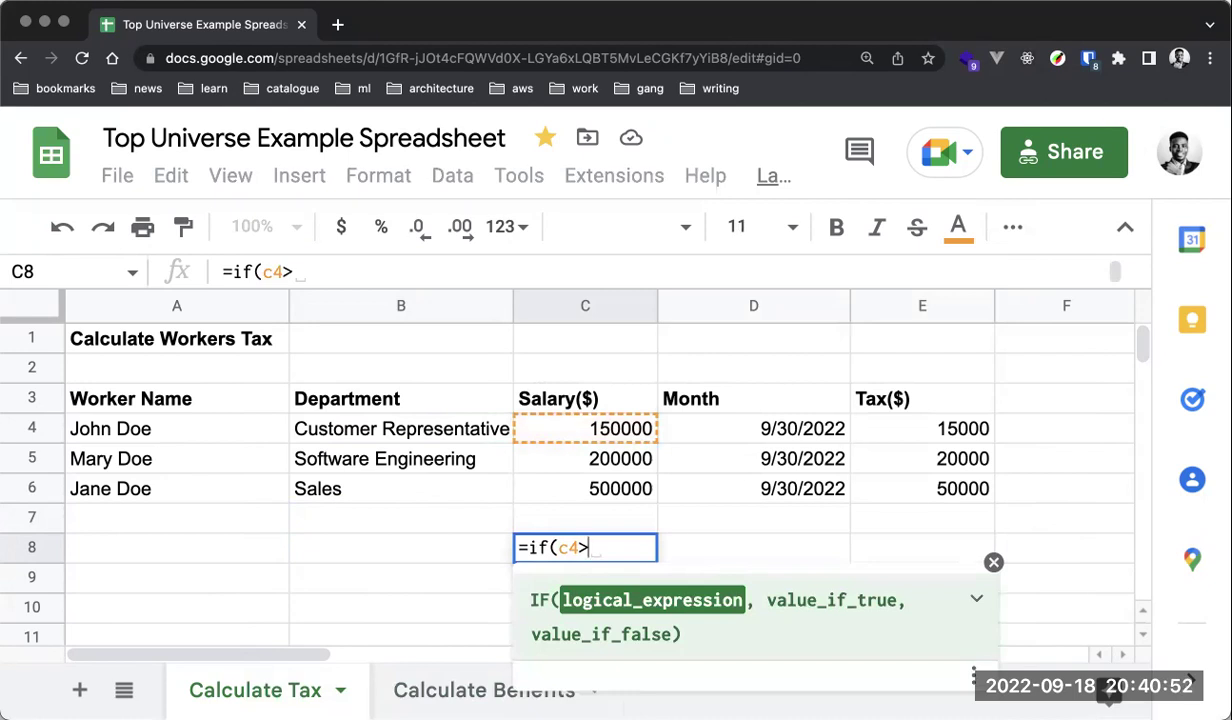
type("500000")
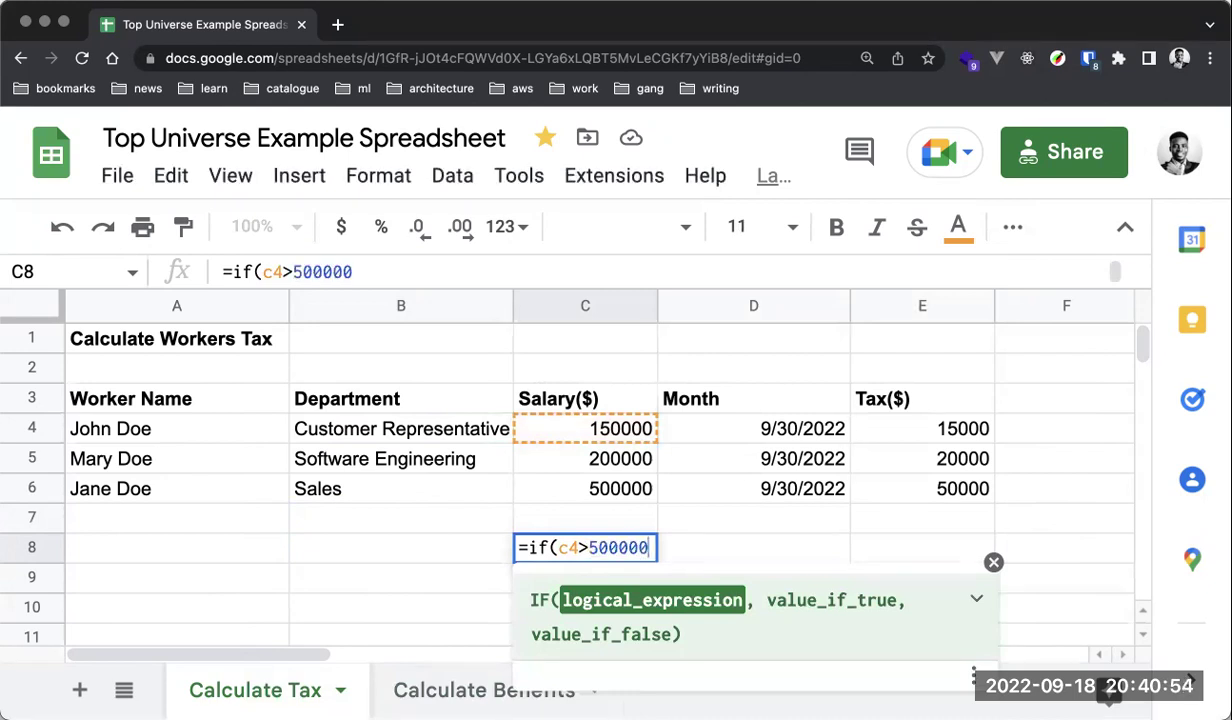
type(", \"")
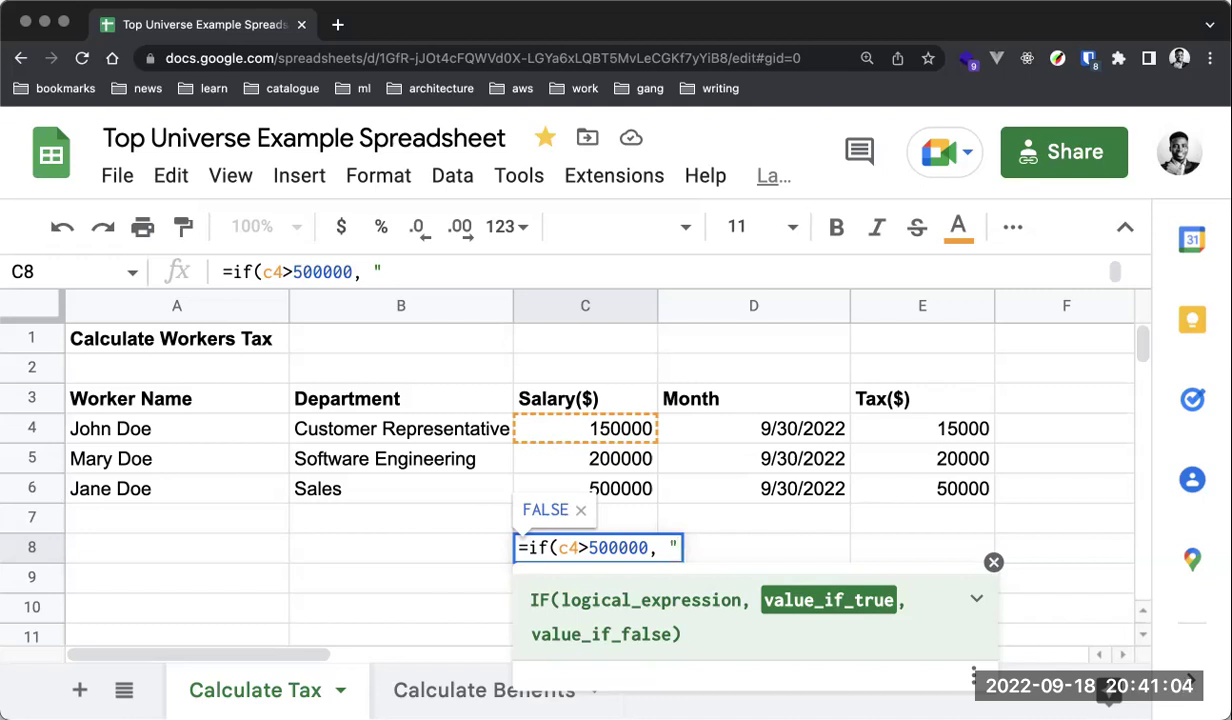
key("Escape")
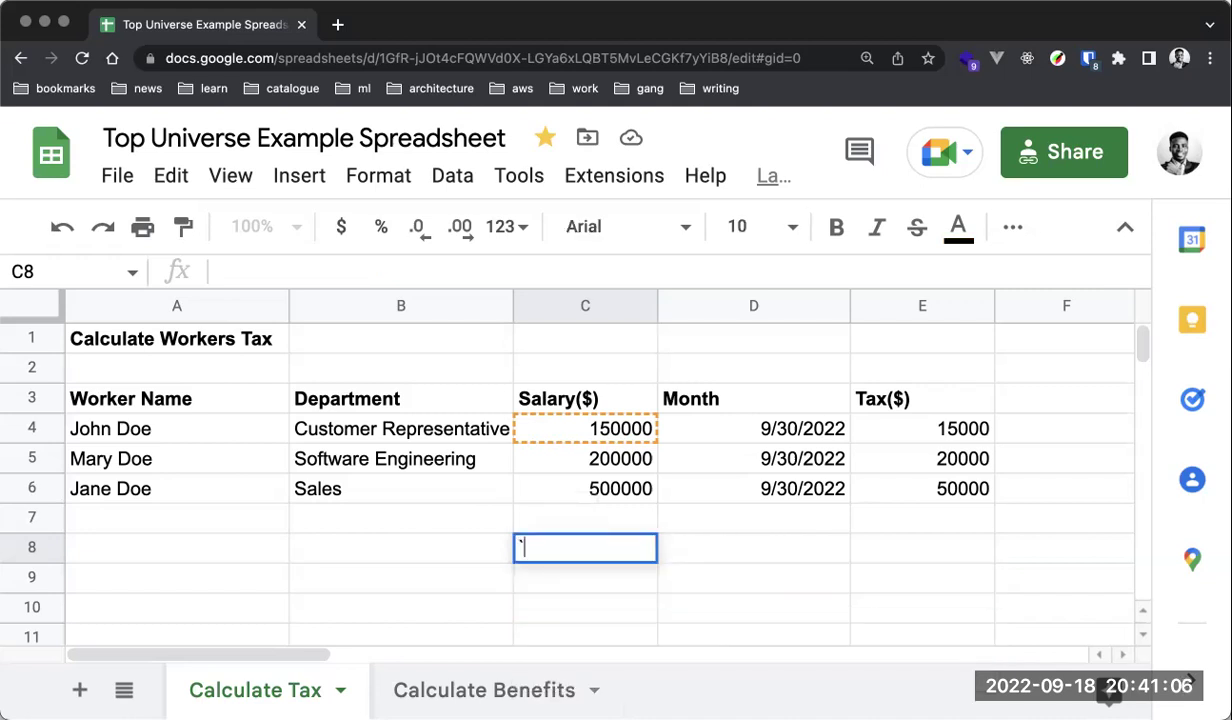
Add the header Level in cell F3.
left_click(704, 550)
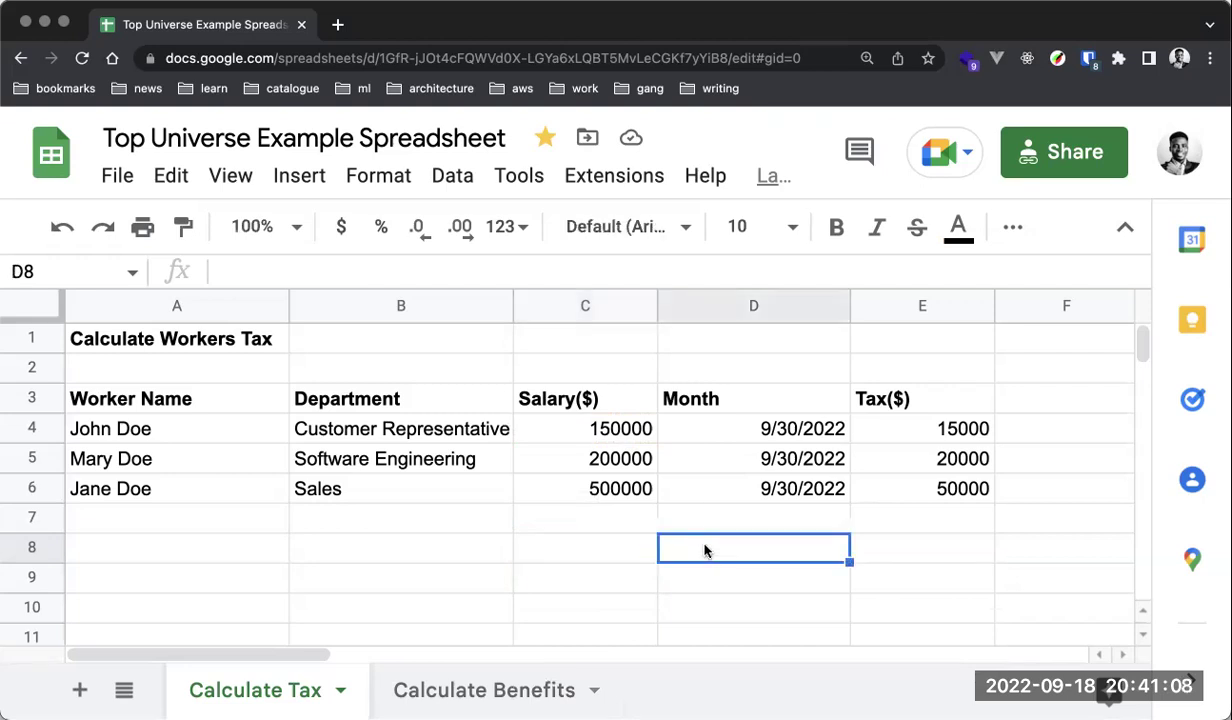
left_click(1038, 398)
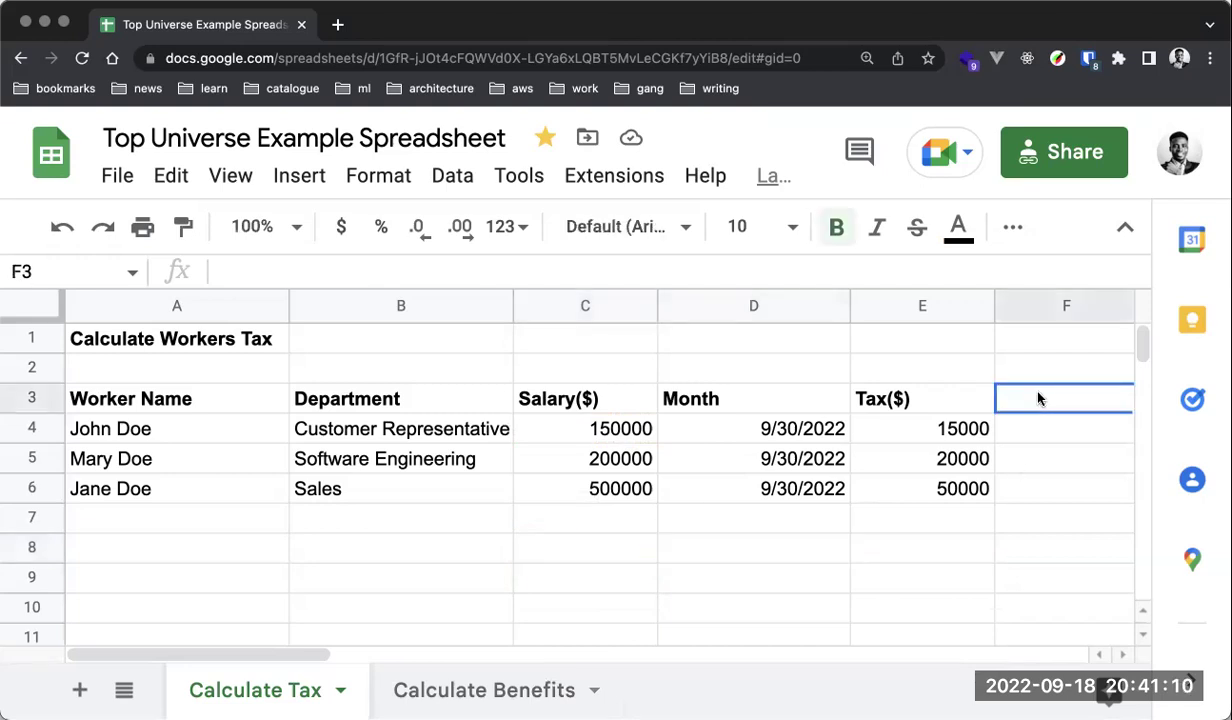
type("Level")
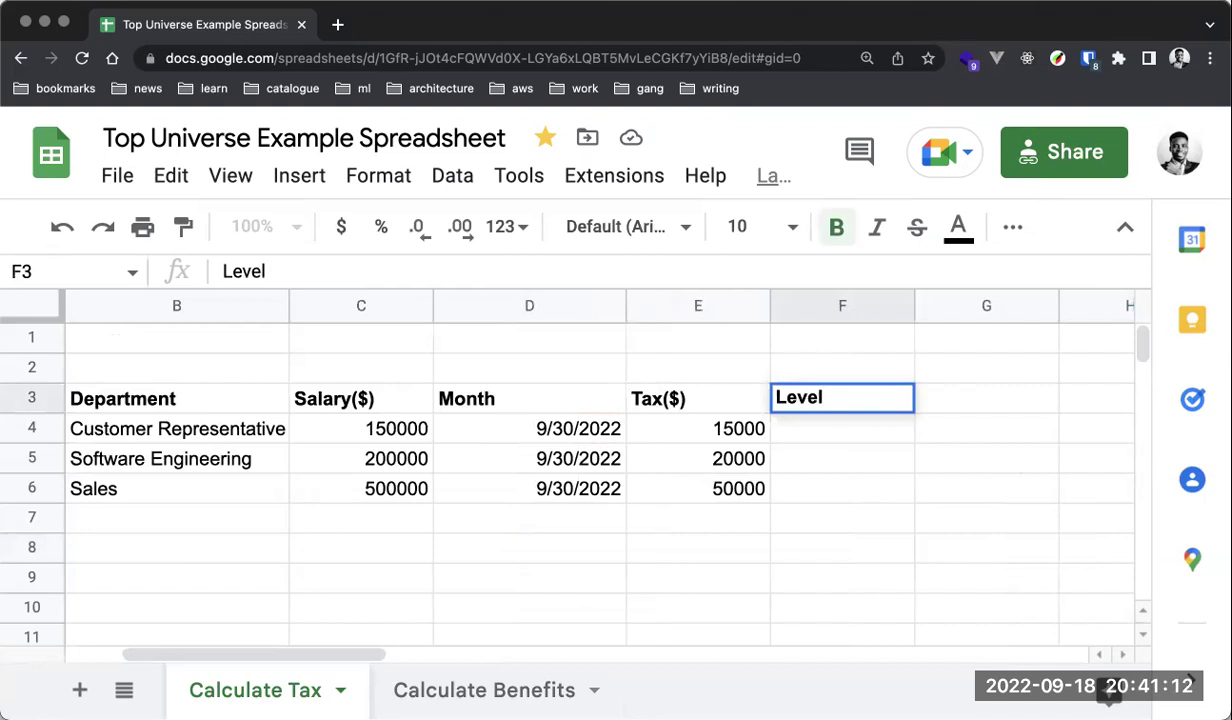
type(" (")
key("BackSpace")
key("Return")
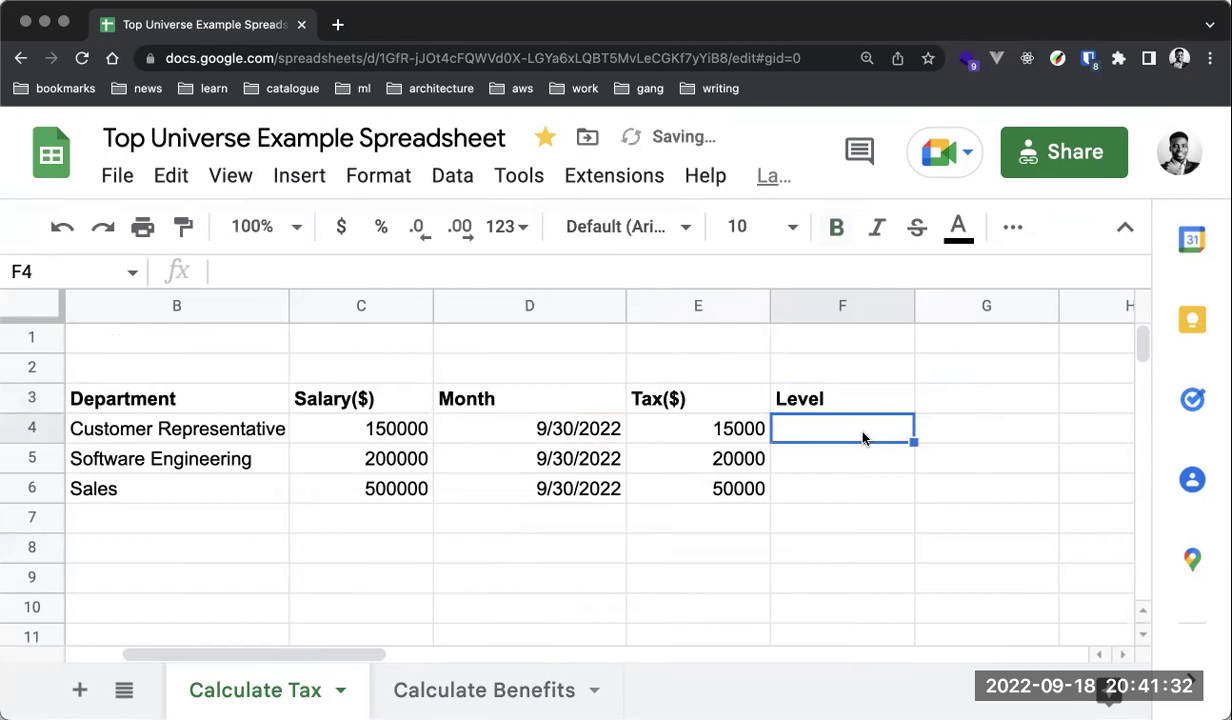
Enter =if(C4>150000, "L2", "L1") in F4, showing L1 for the first worker.
type("=if*")
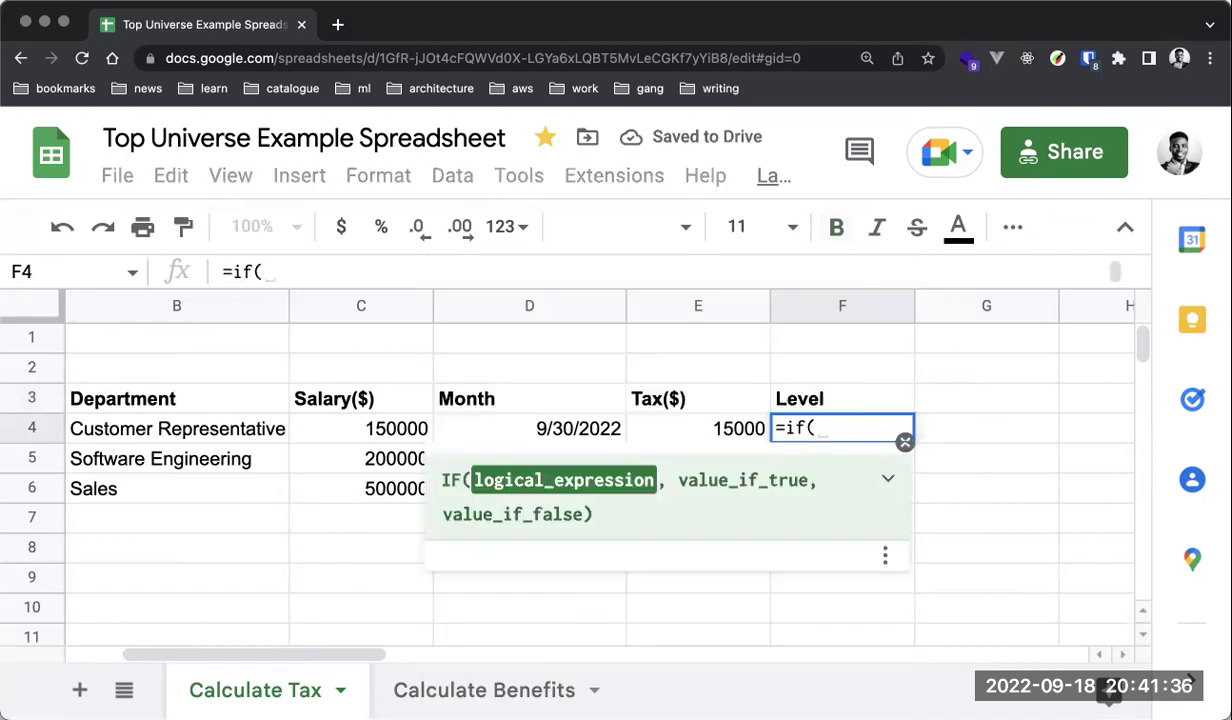
type("c4")
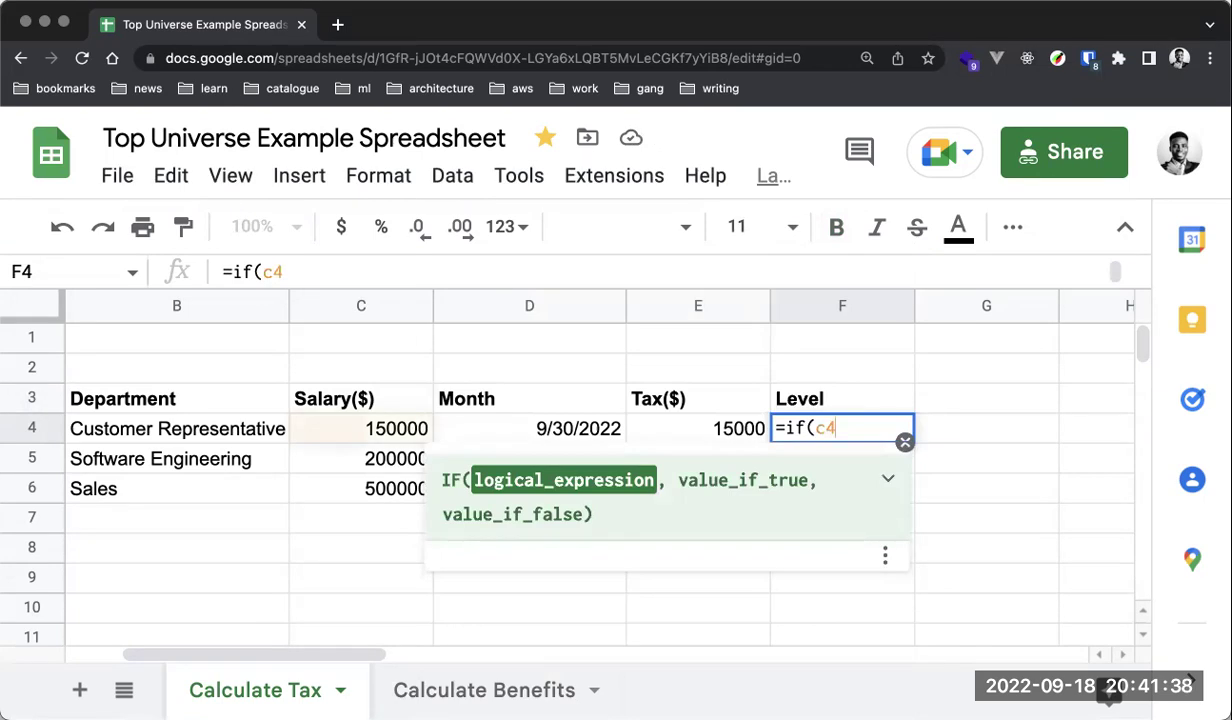
type(">15")
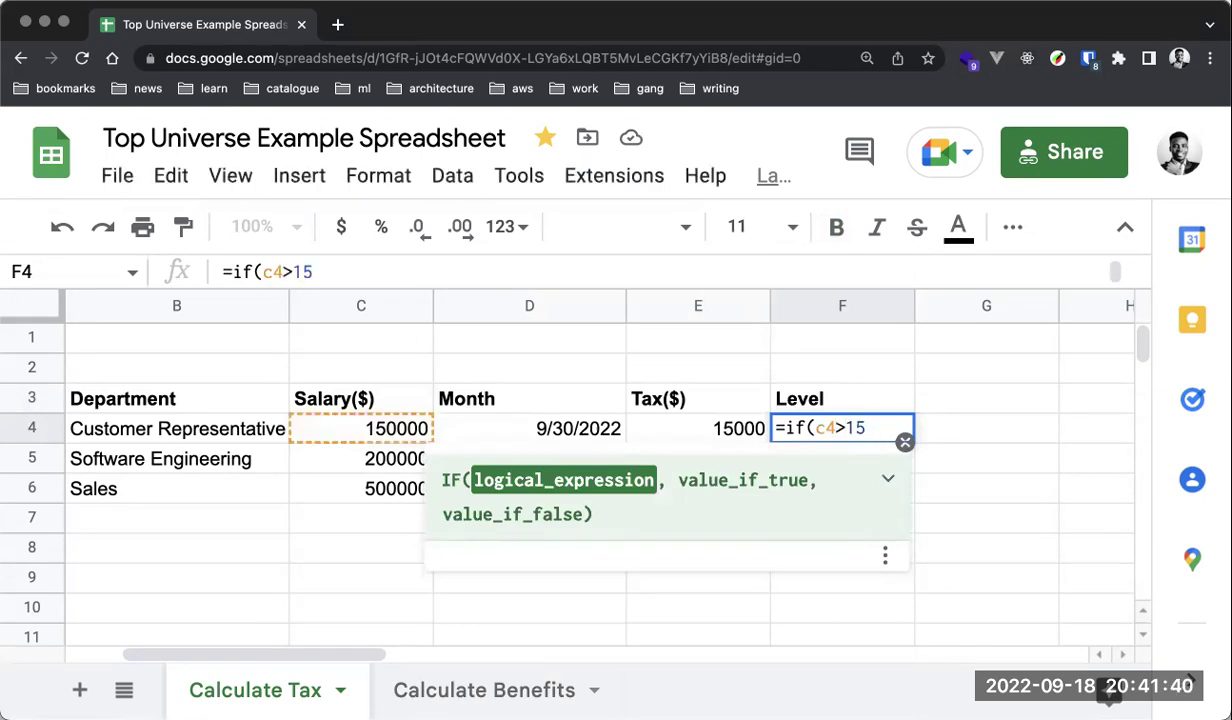
type("0000")
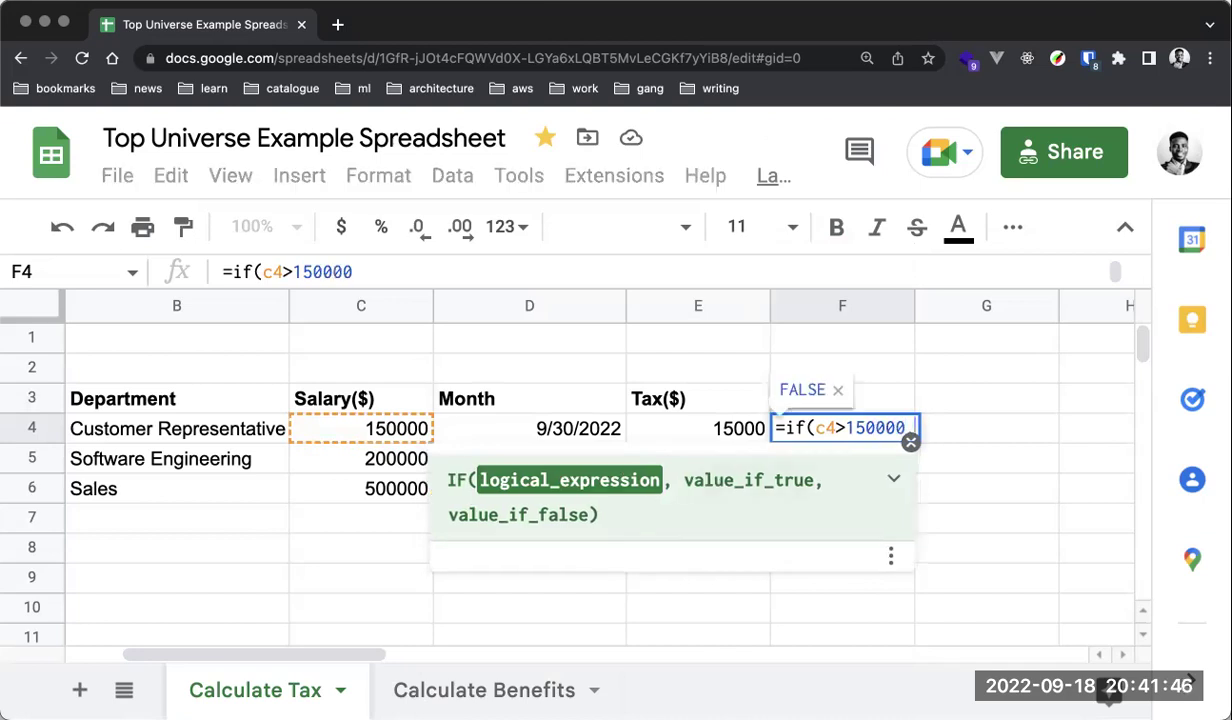
type(" , \"\", \"\")")
key("Left")
key("Left")
key("Left")
key("Left")
key("Left")
key("Left")
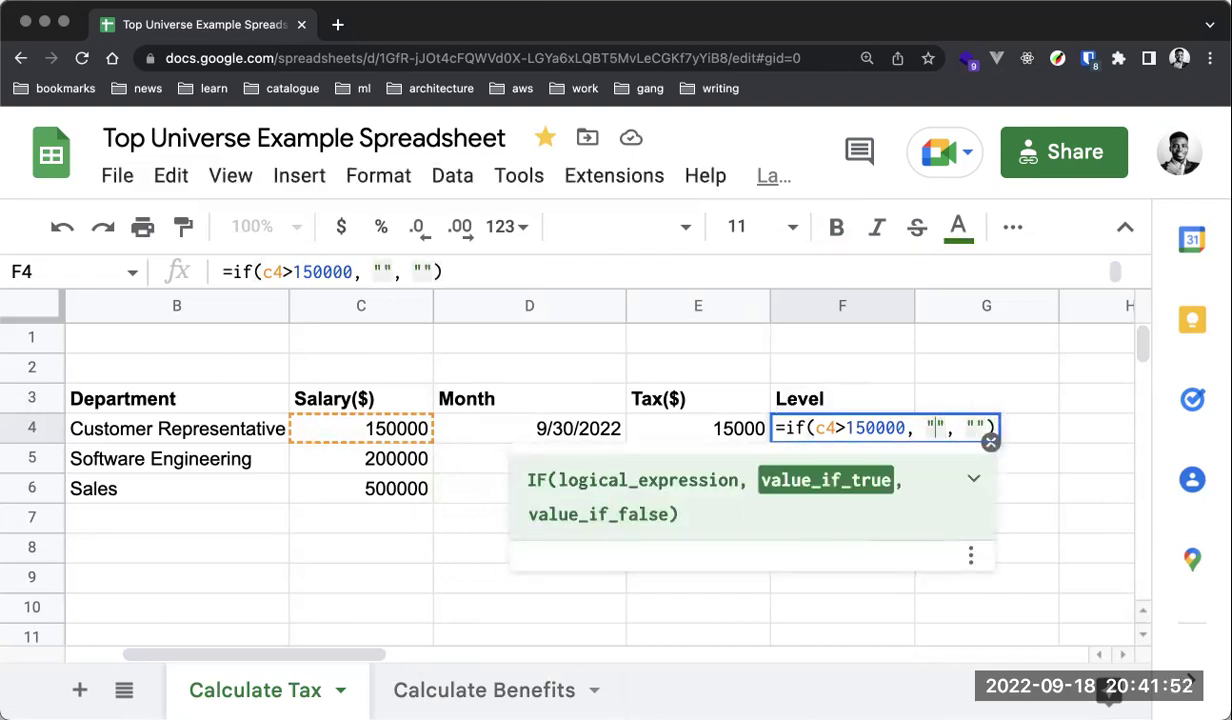
type("L2")
key("Right")
key("Right")
key("Right")
key("Right")
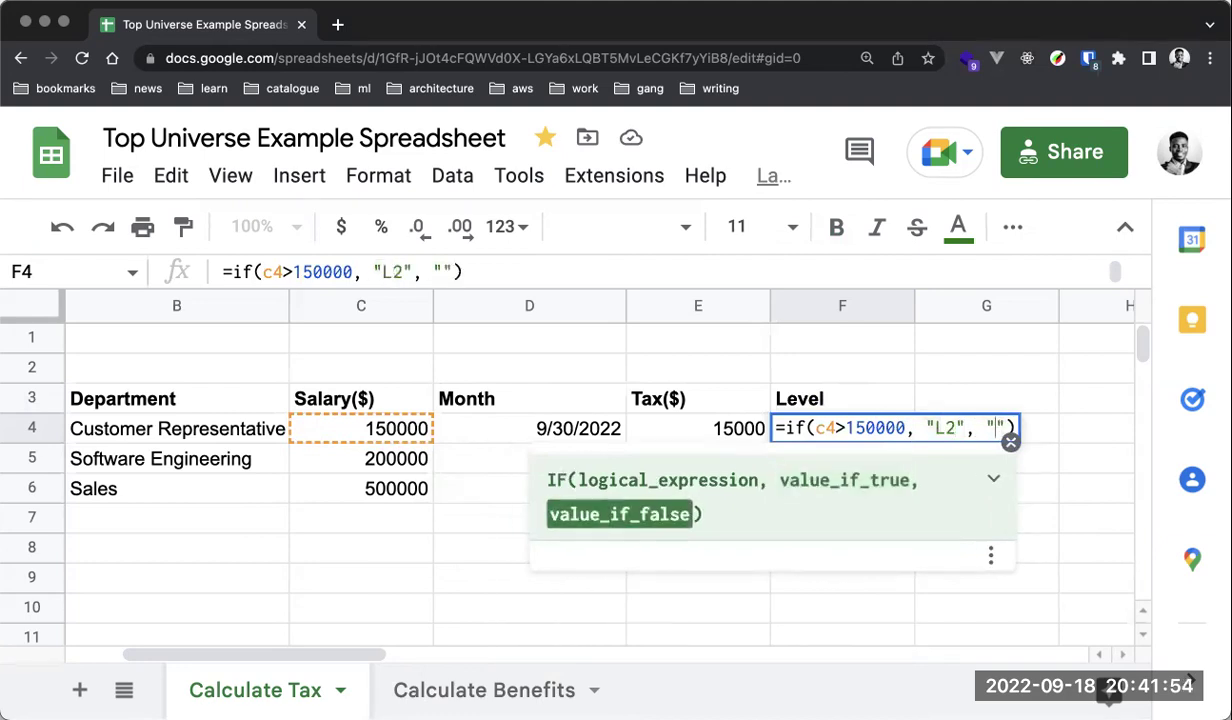
type("L1")
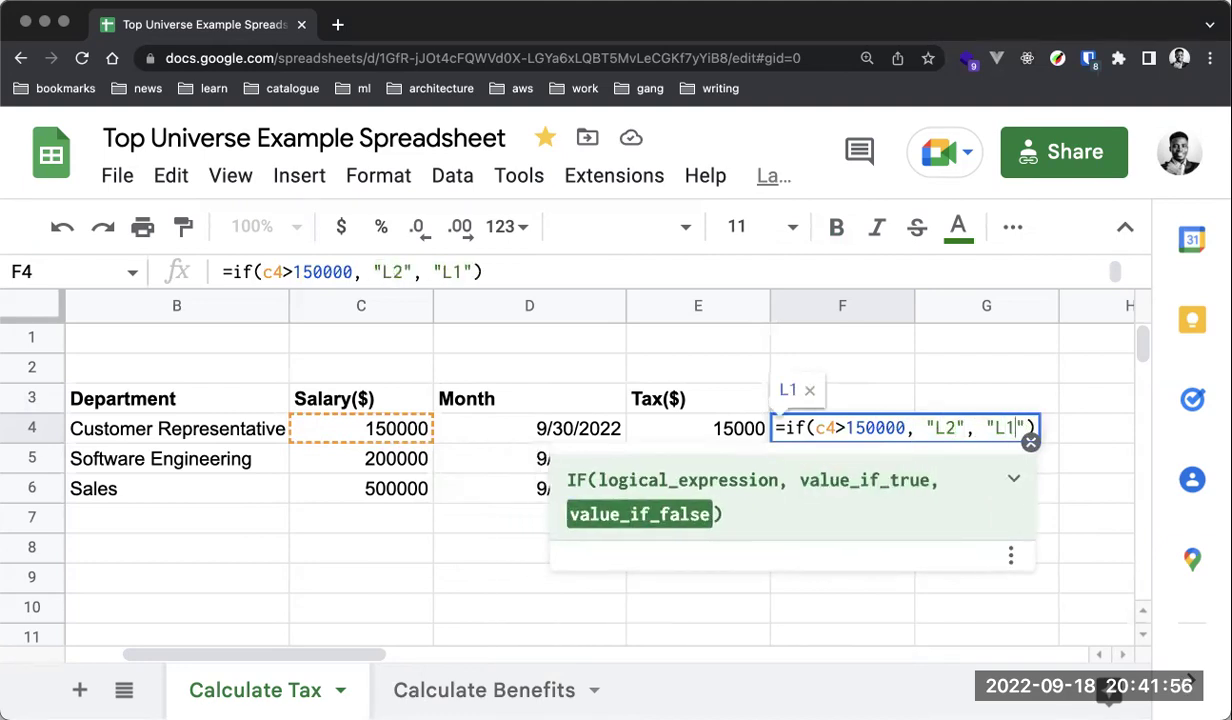
key("Return")
left_click(805, 425)
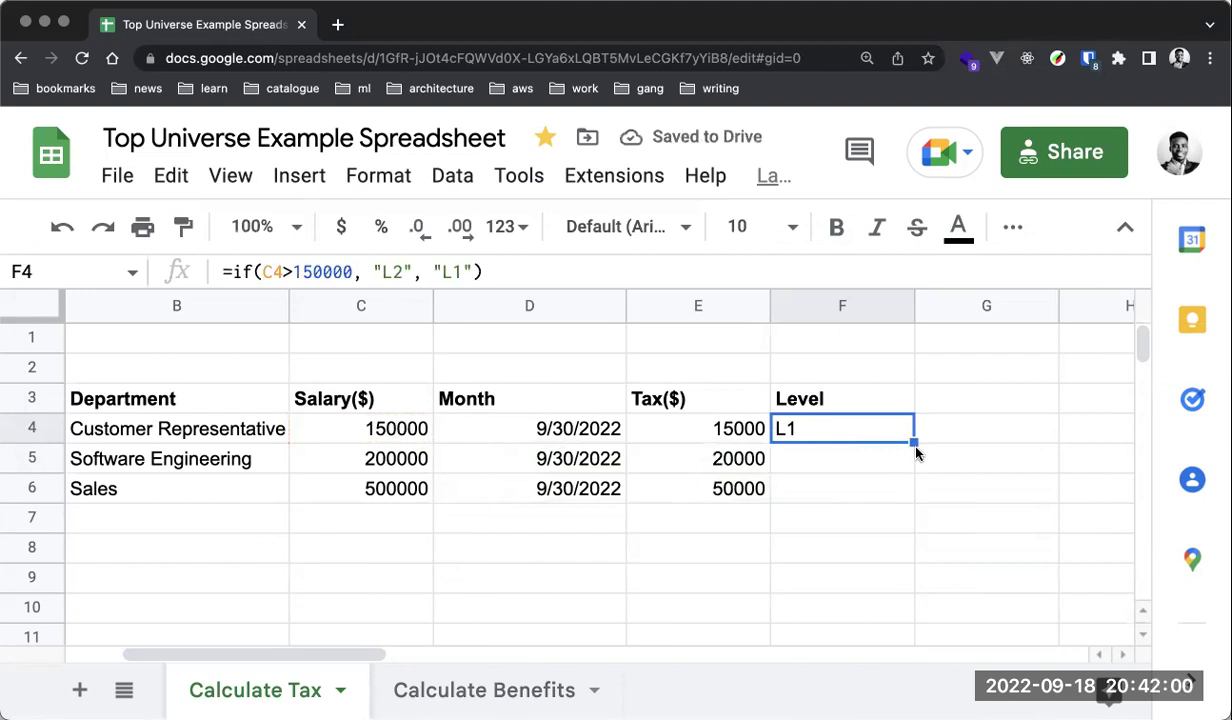
Copy the Level formula down to F6 and clear the extra F7 result, giving L1, L2, L2.
left_click_drag(915, 446, 897, 513)
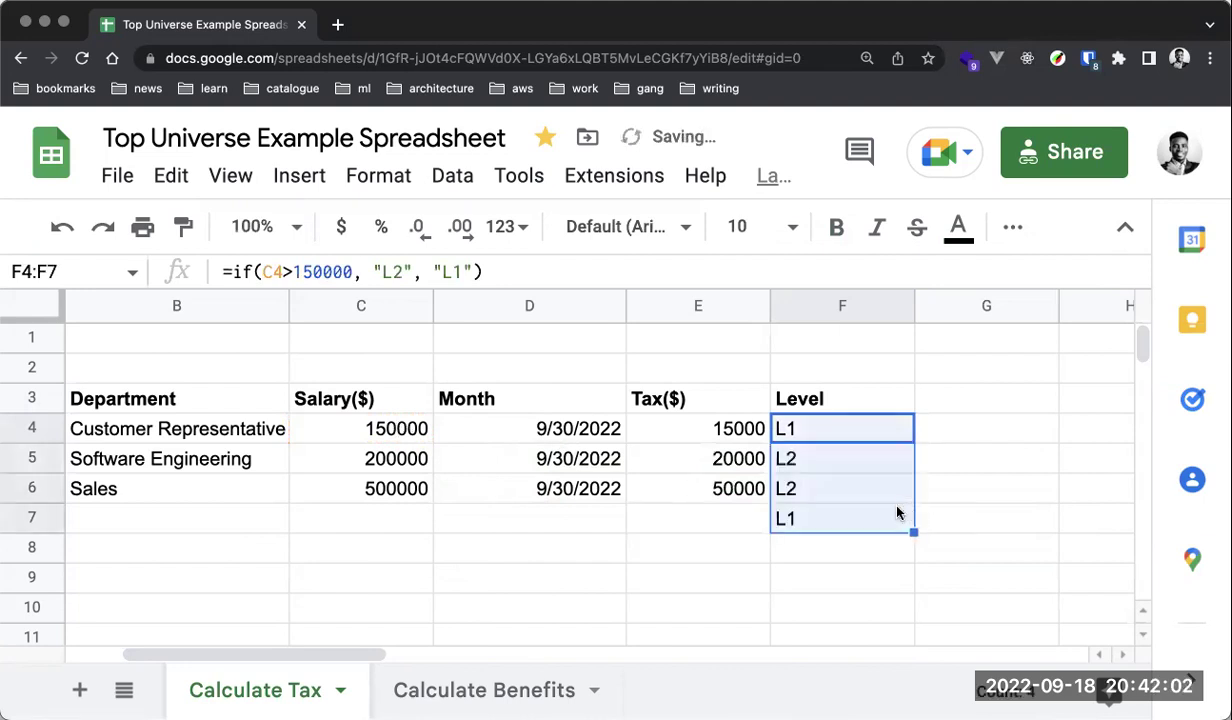
left_click(815, 520)
key("Delete")
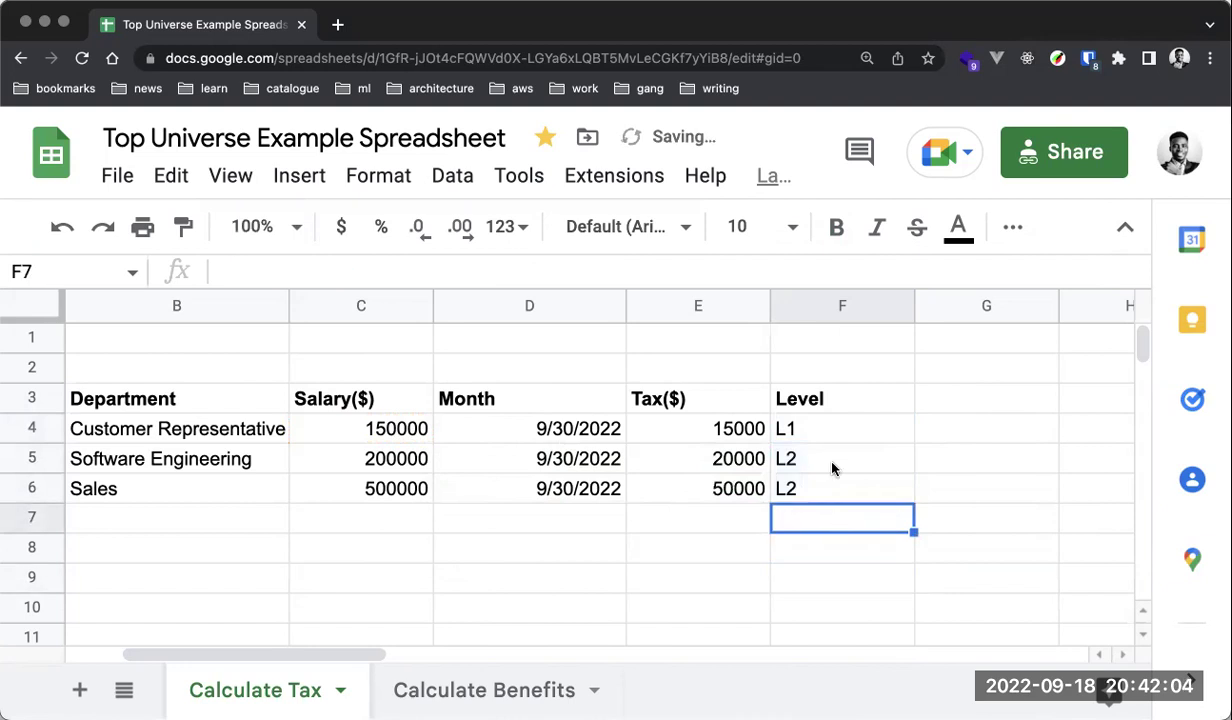
left_click(833, 467)
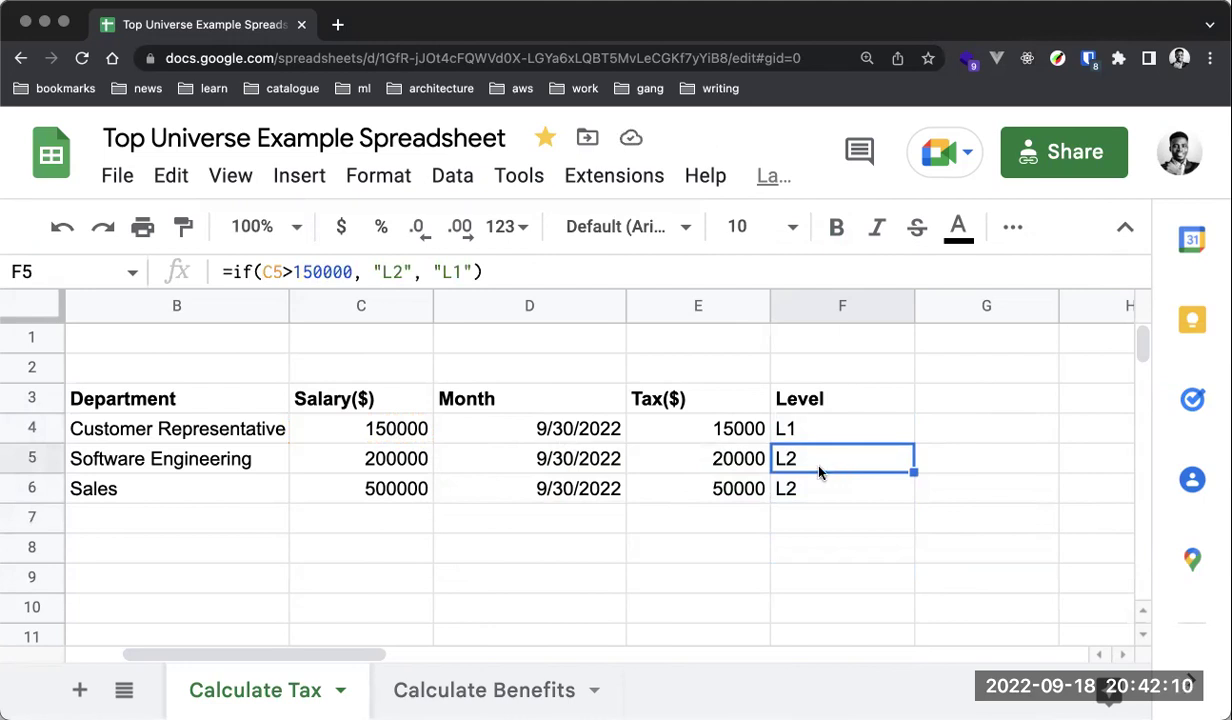
key("Down")
scroll(851, 486, "left", 3)
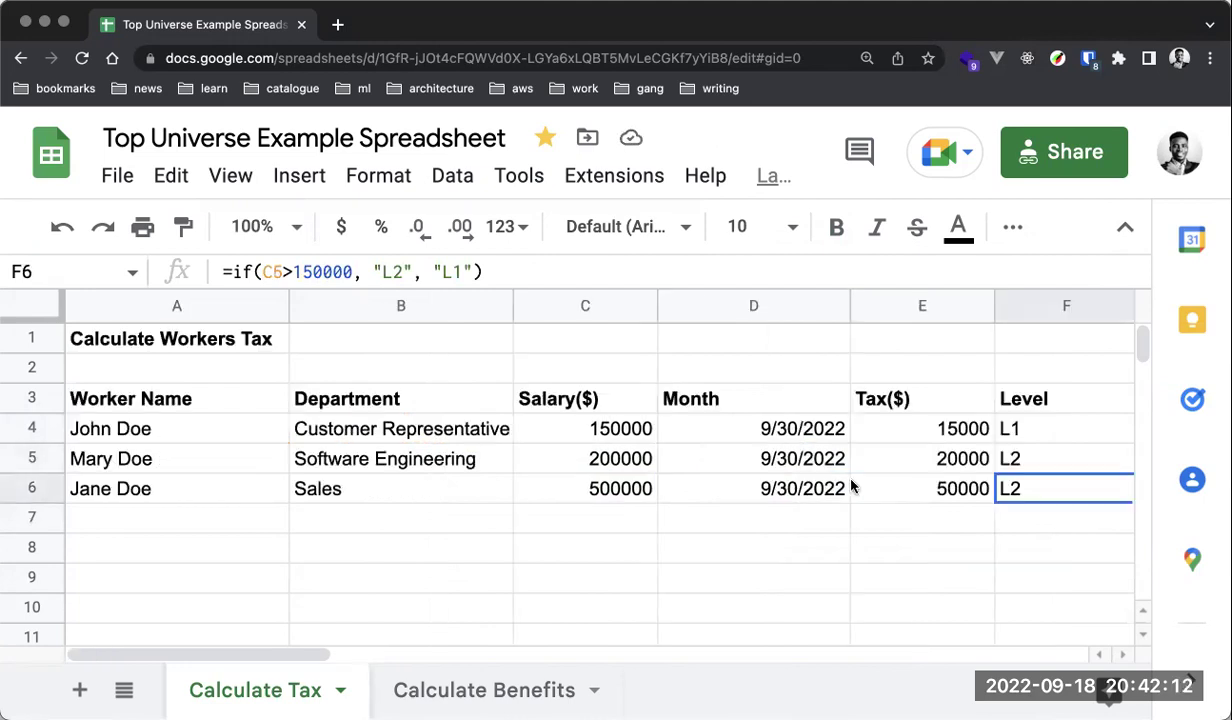
left_click(740, 515)
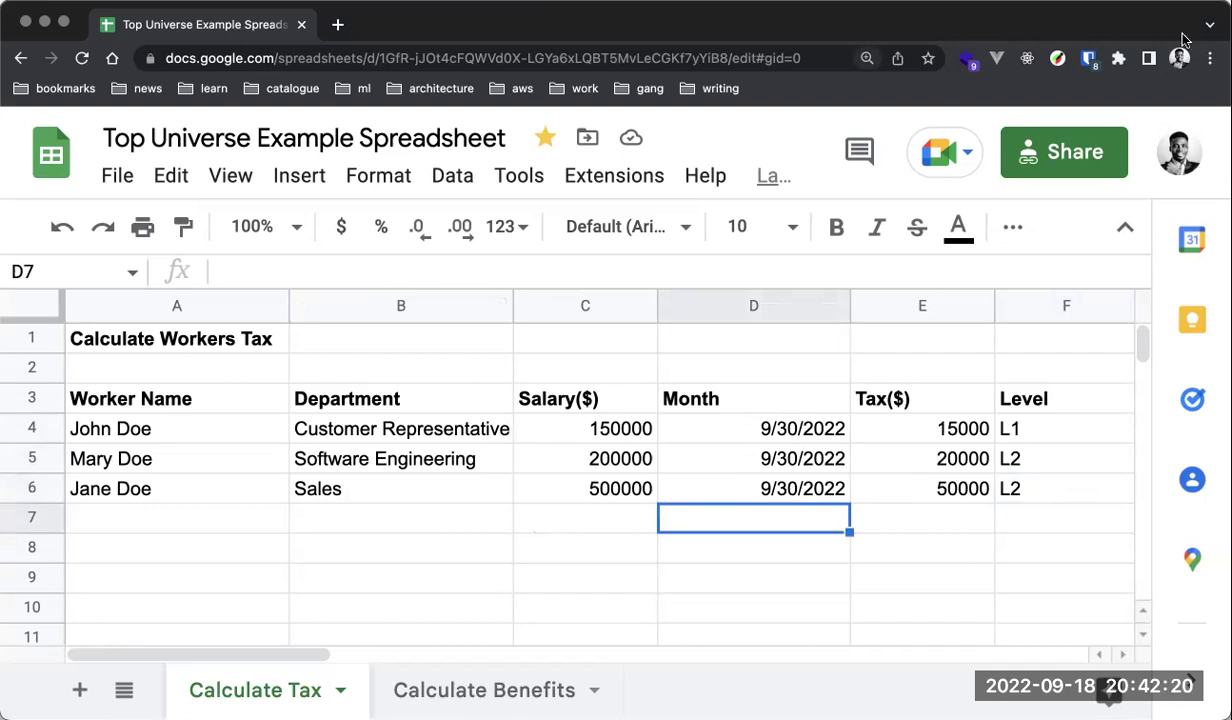
Lower the browser page zoom step by step to 100% so columns A–J and rows 1–21 show.
left_click(1210, 58)
left_click(1068, 266)
left_click(1068, 266)
left_click(1068, 266)
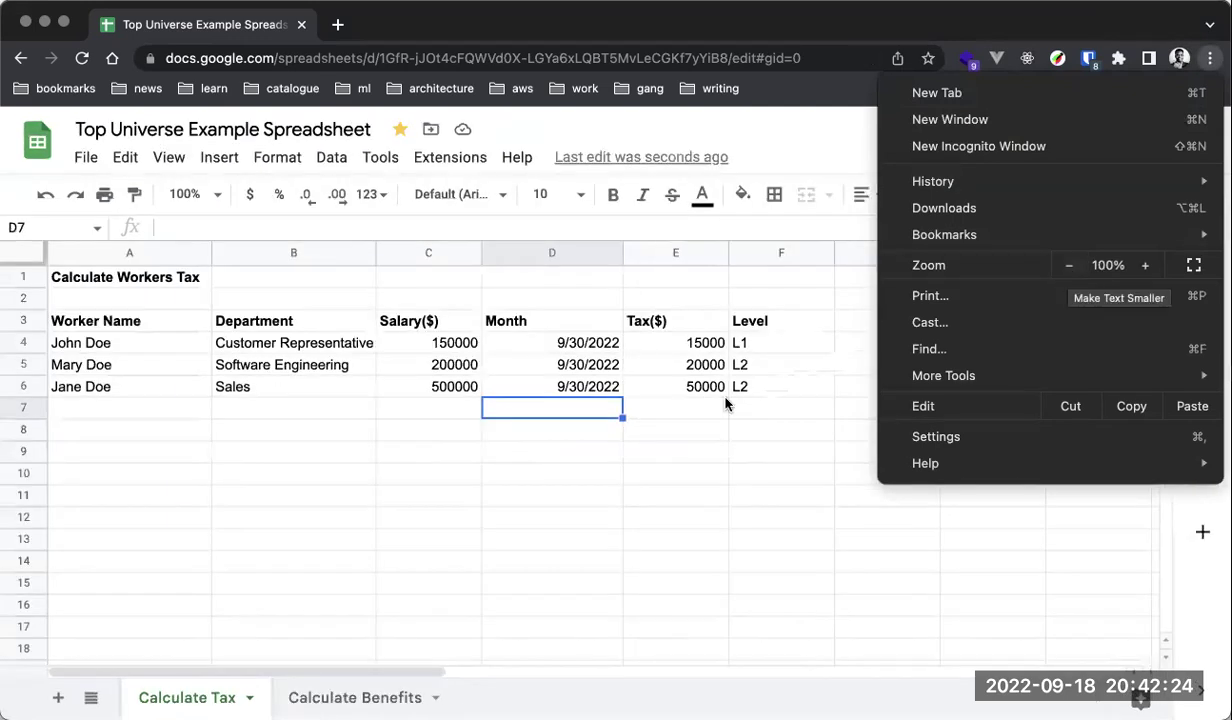
left_click(724, 409)
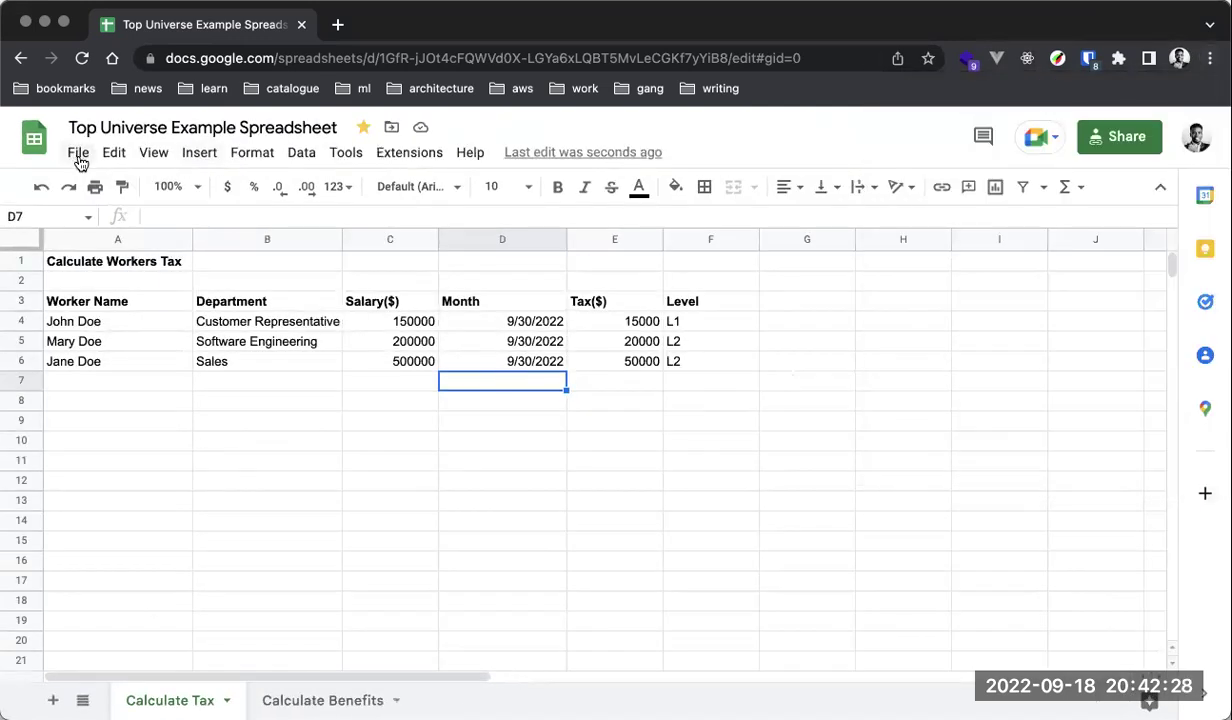
left_click(215, 390)
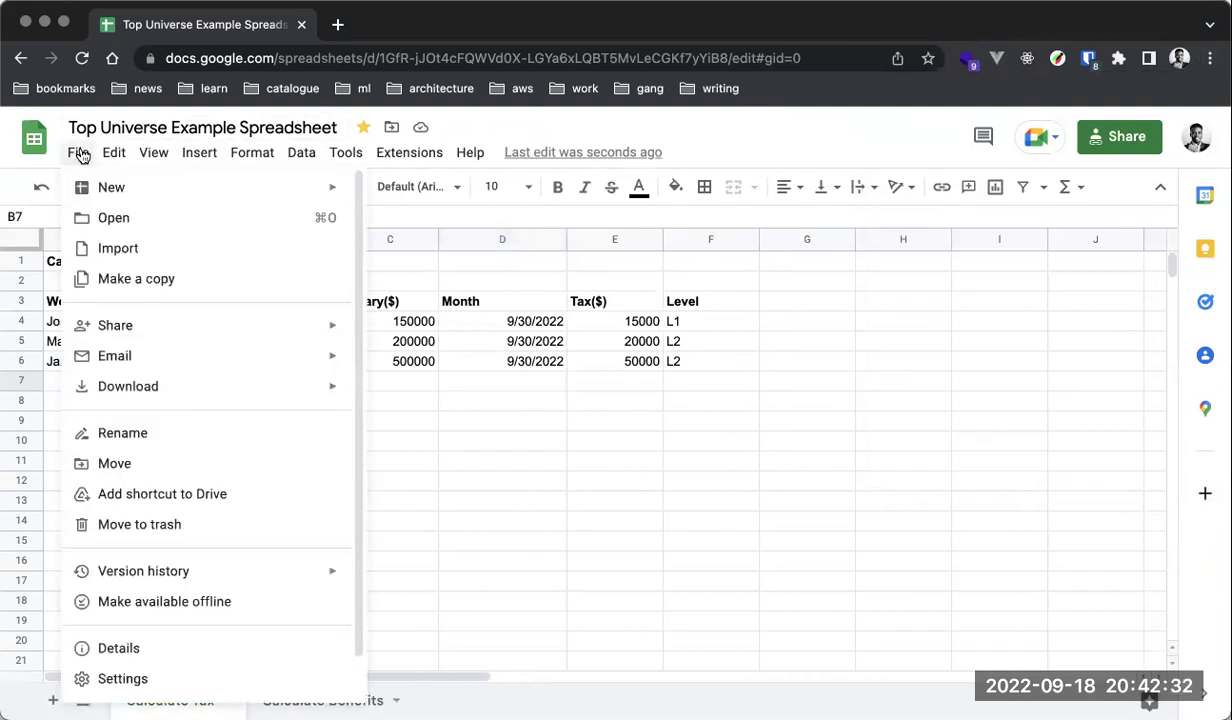
mouse_move(289, 355)
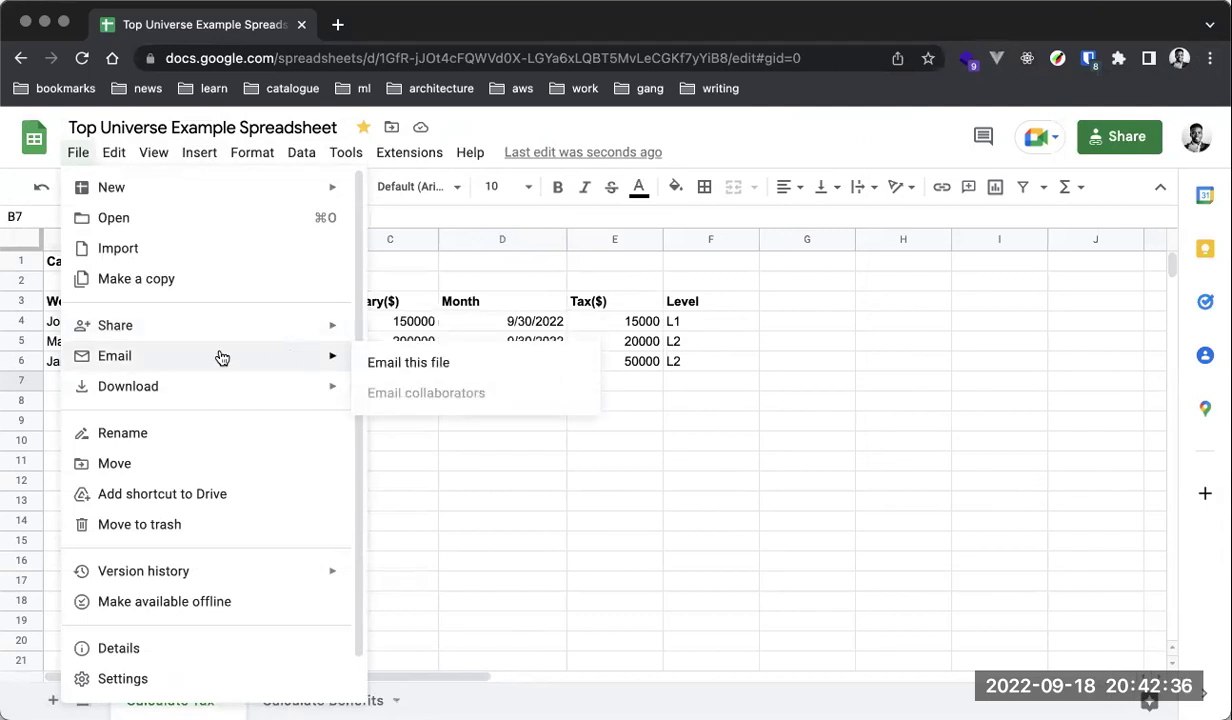
mouse_move(172, 388)
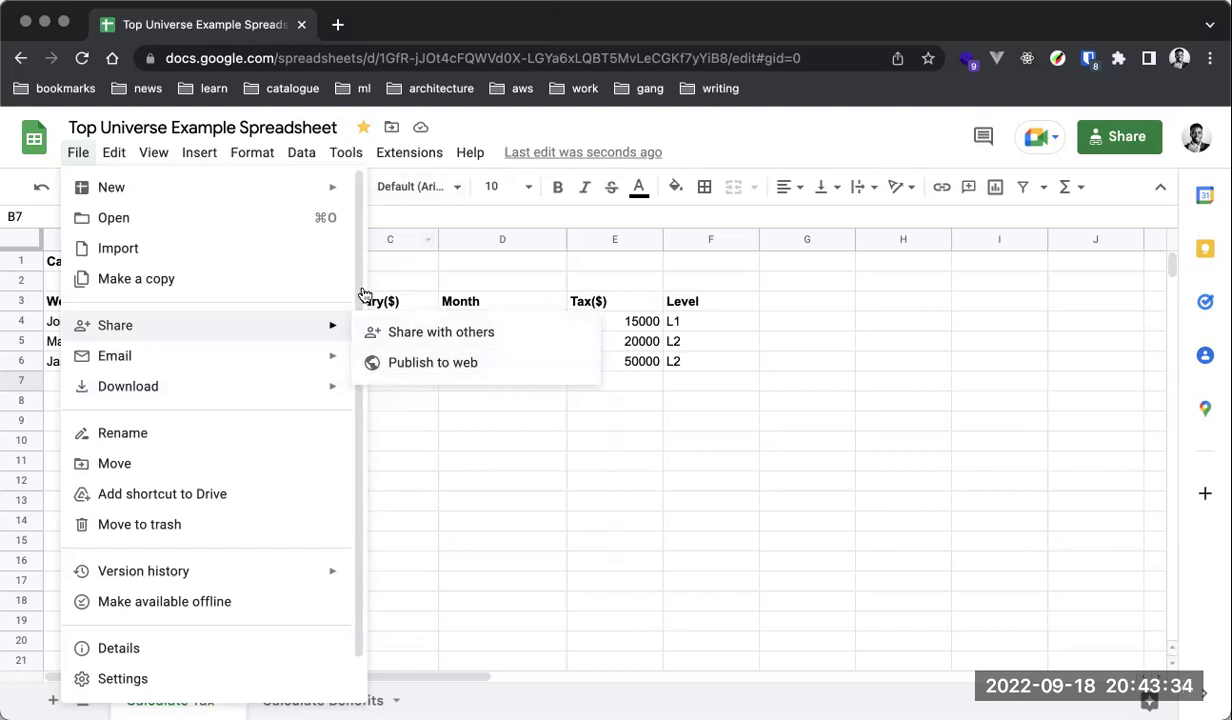
mouse_move(105, 190)
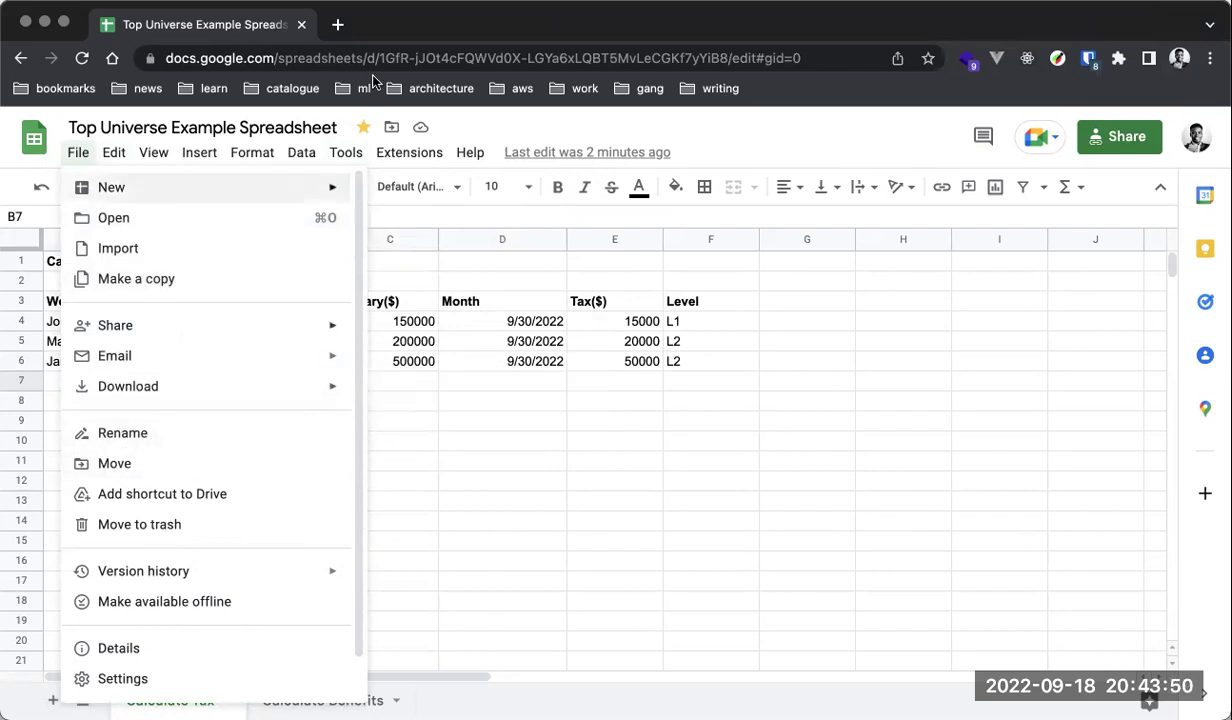
mouse_move(113, 152)
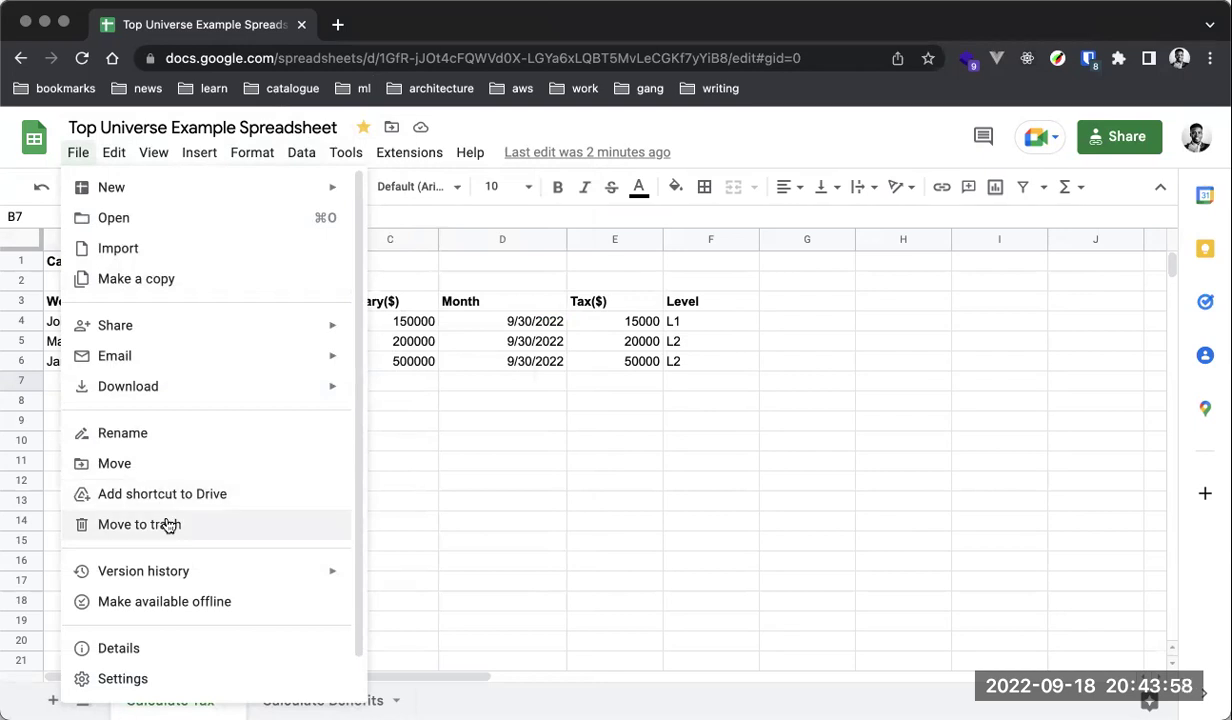
mouse_move(231, 580)
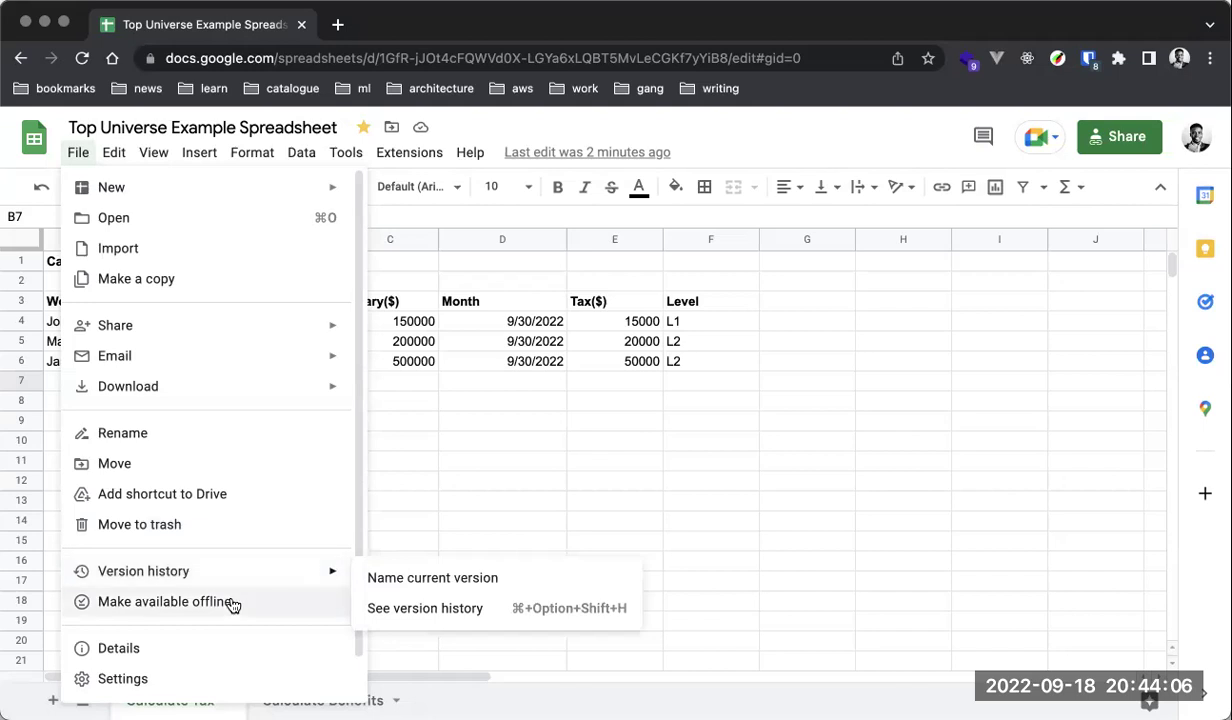
scroll(239, 611, "down", 1)
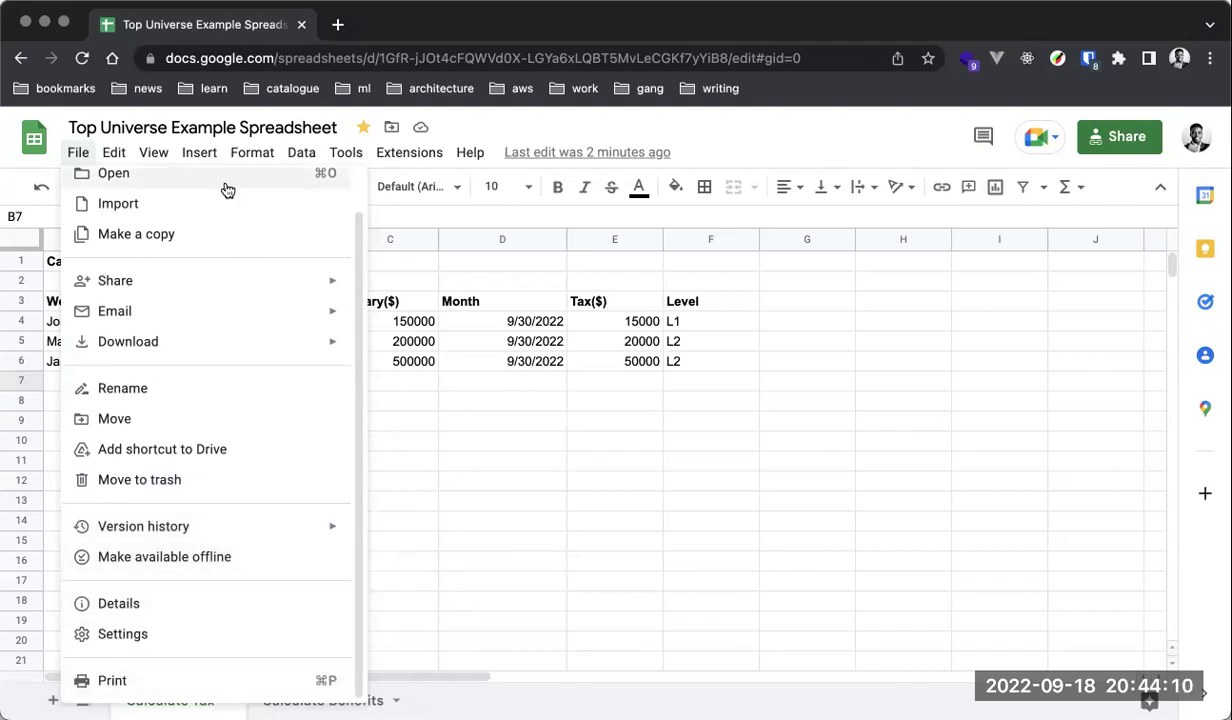
left_click(666, 366)
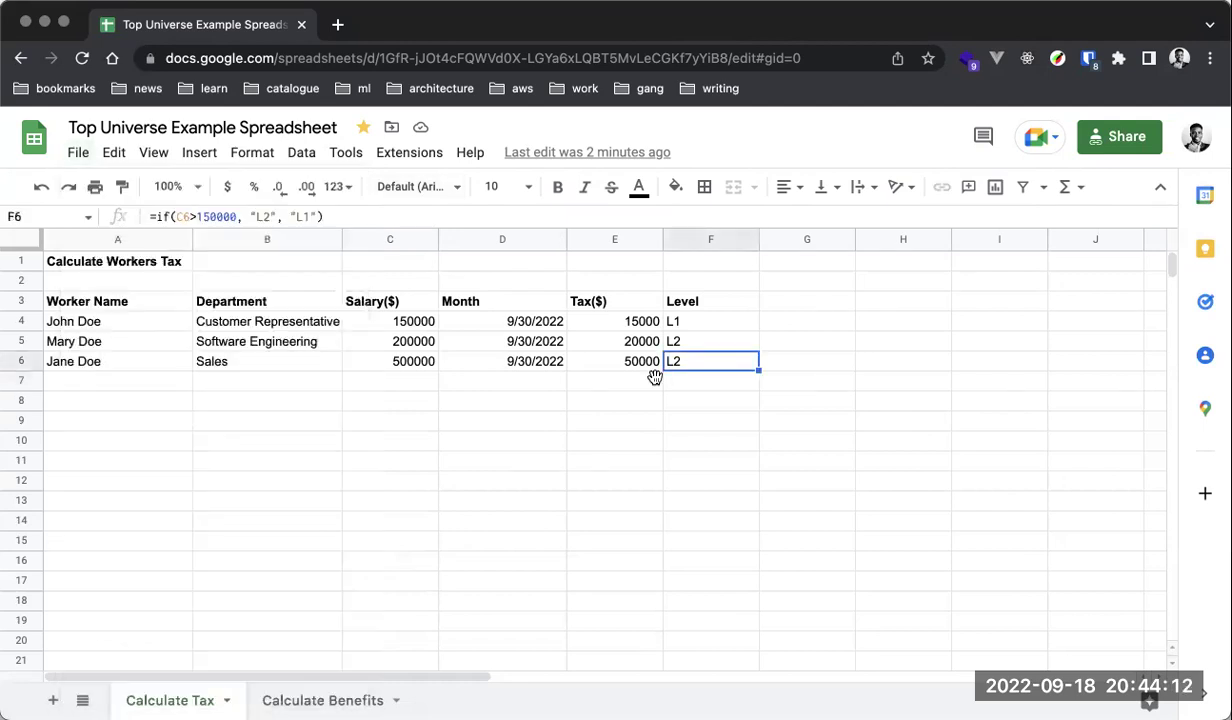
Select empty cell A7 and bring up the Edit menu's commands.
left_click(546, 388)
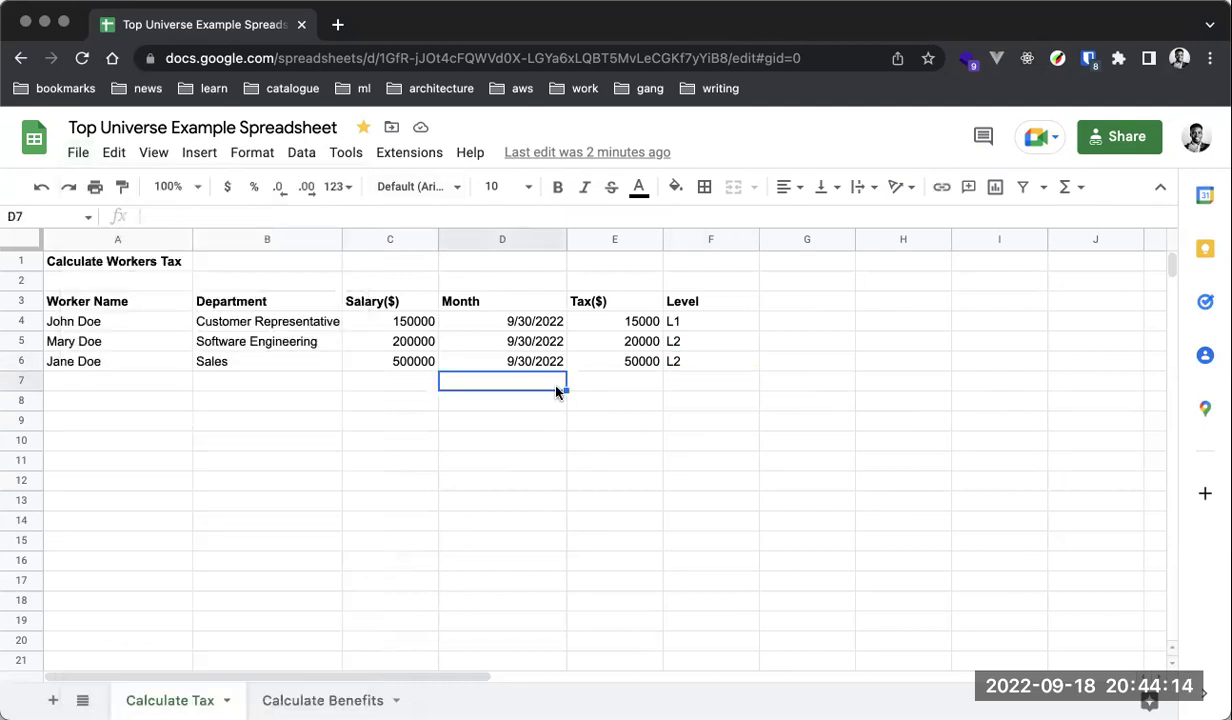
left_click(131, 381)
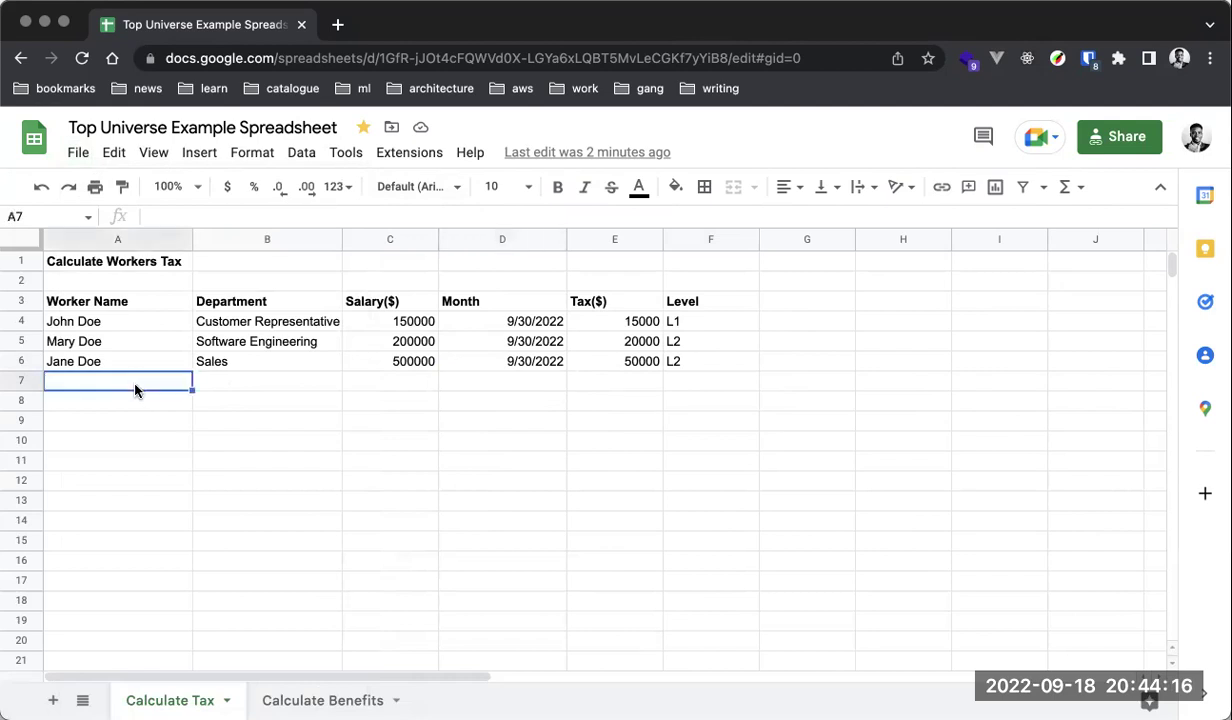
left_click(124, 158)
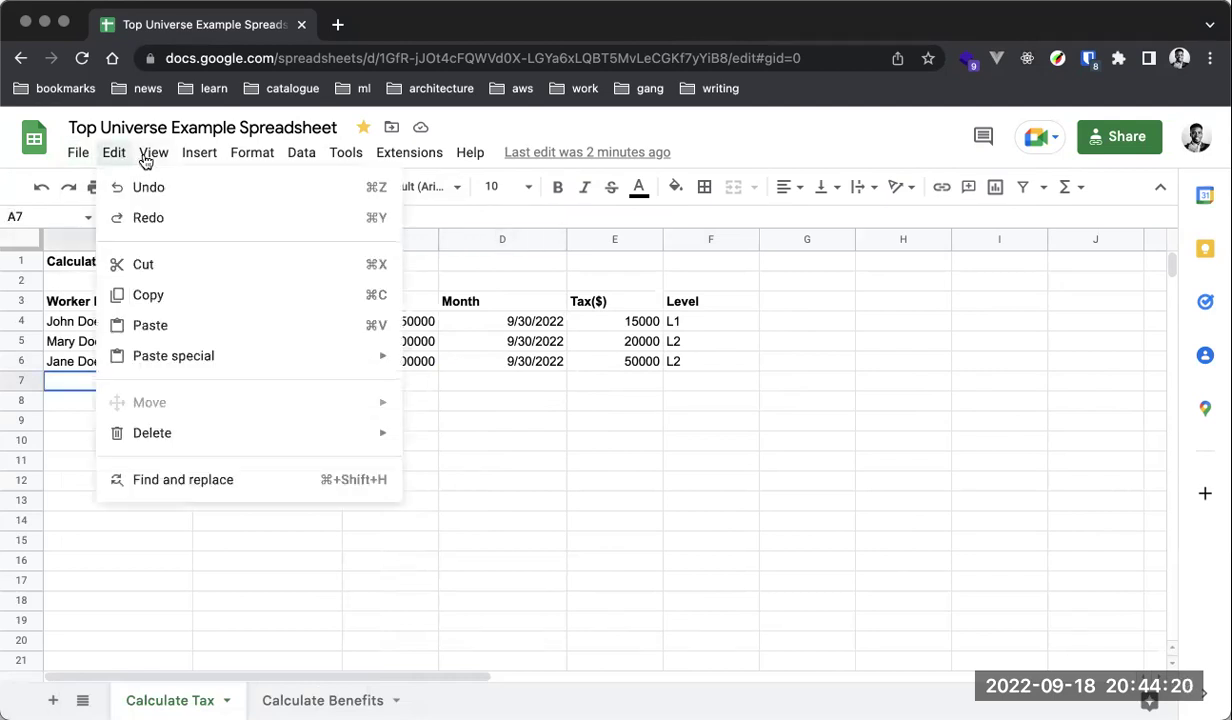
Display the Insert menu's options, including its Function submenu.
mouse_move(208, 156)
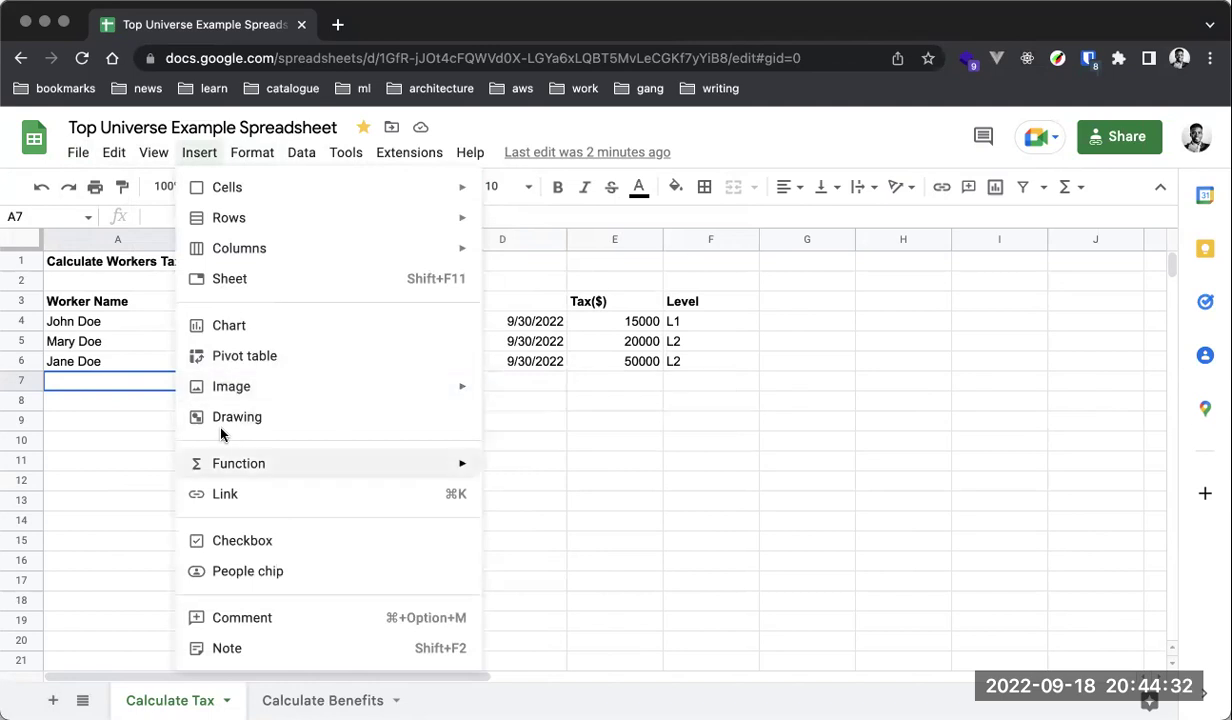
mouse_move(244, 472)
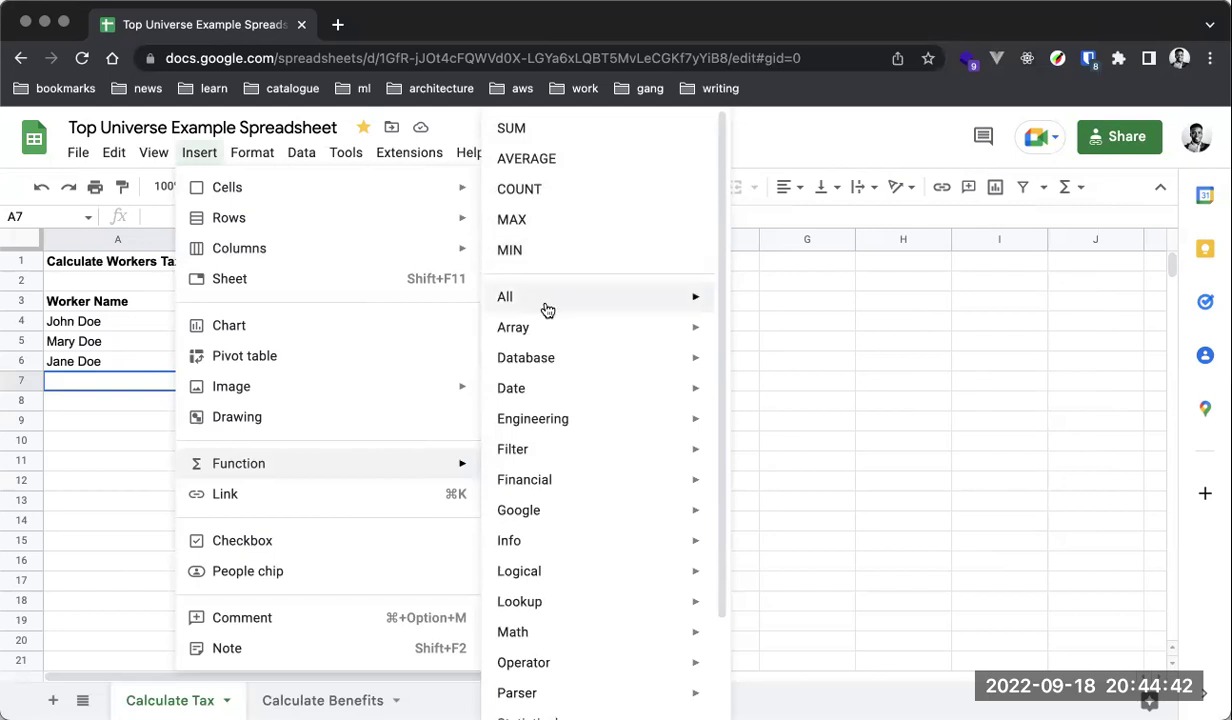
mouse_move(548, 307)
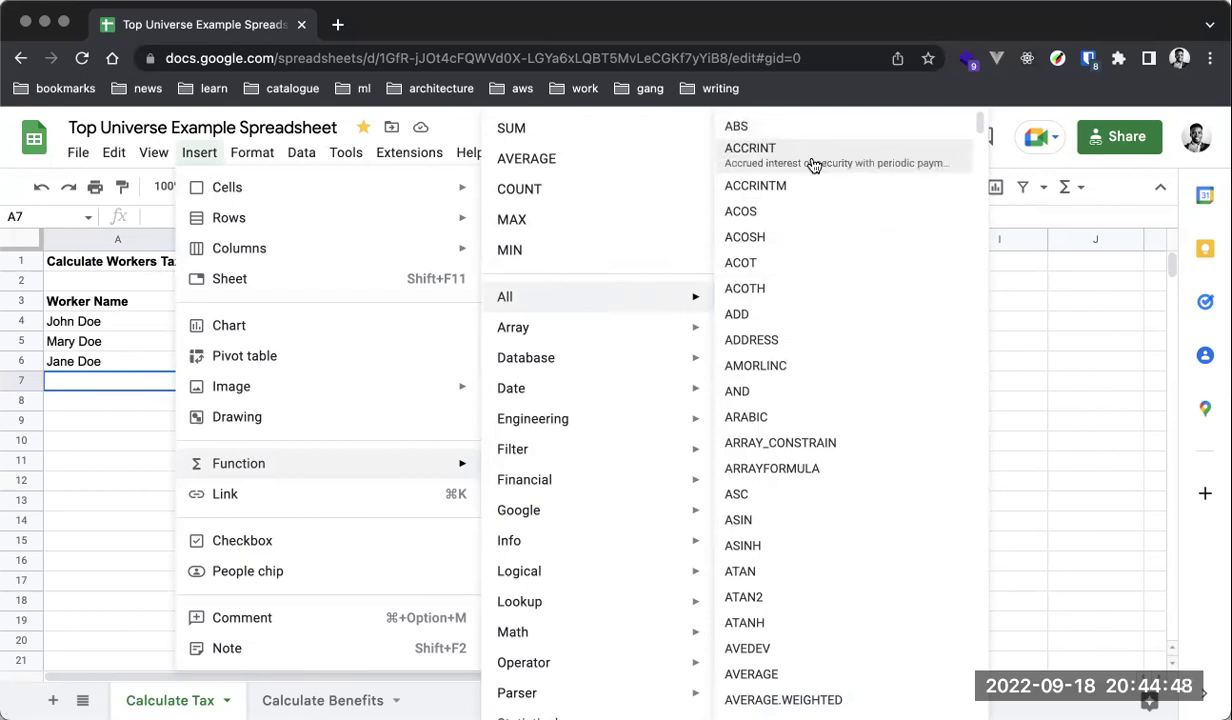
scroll(841, 294, "down", 8)
scroll(841, 296, "down", 20)
scroll(841, 296, "down", 8)
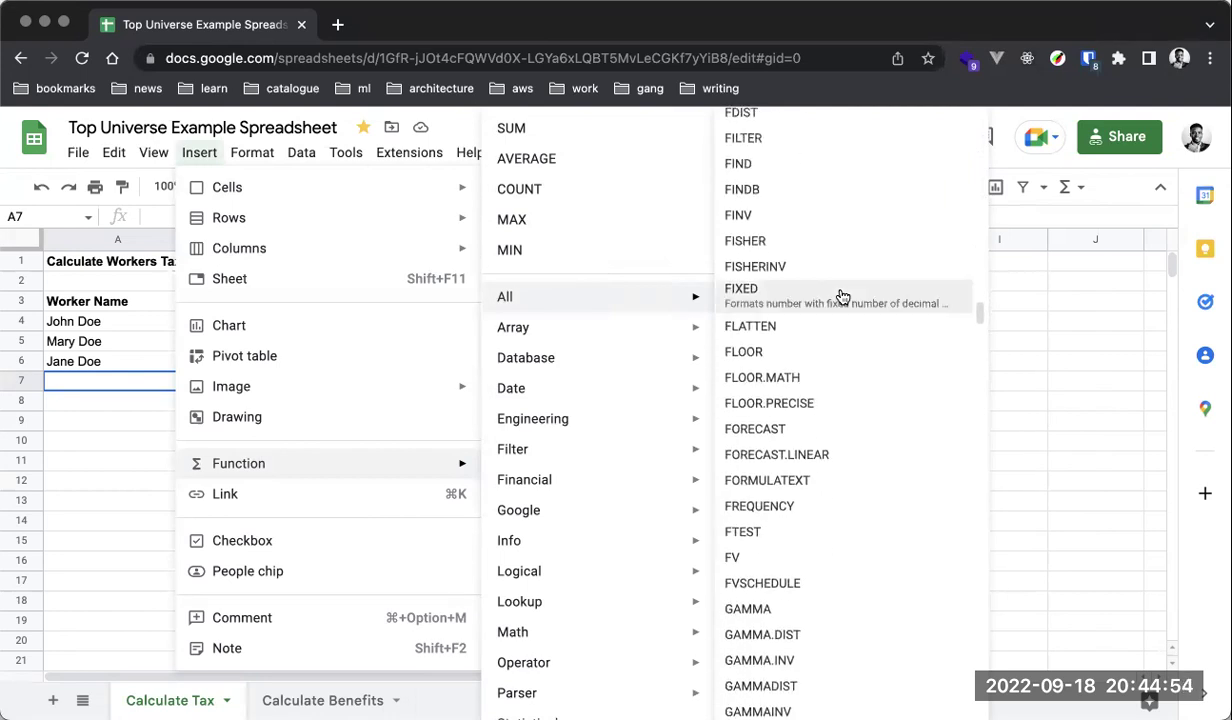
scroll(841, 296, "down", 17)
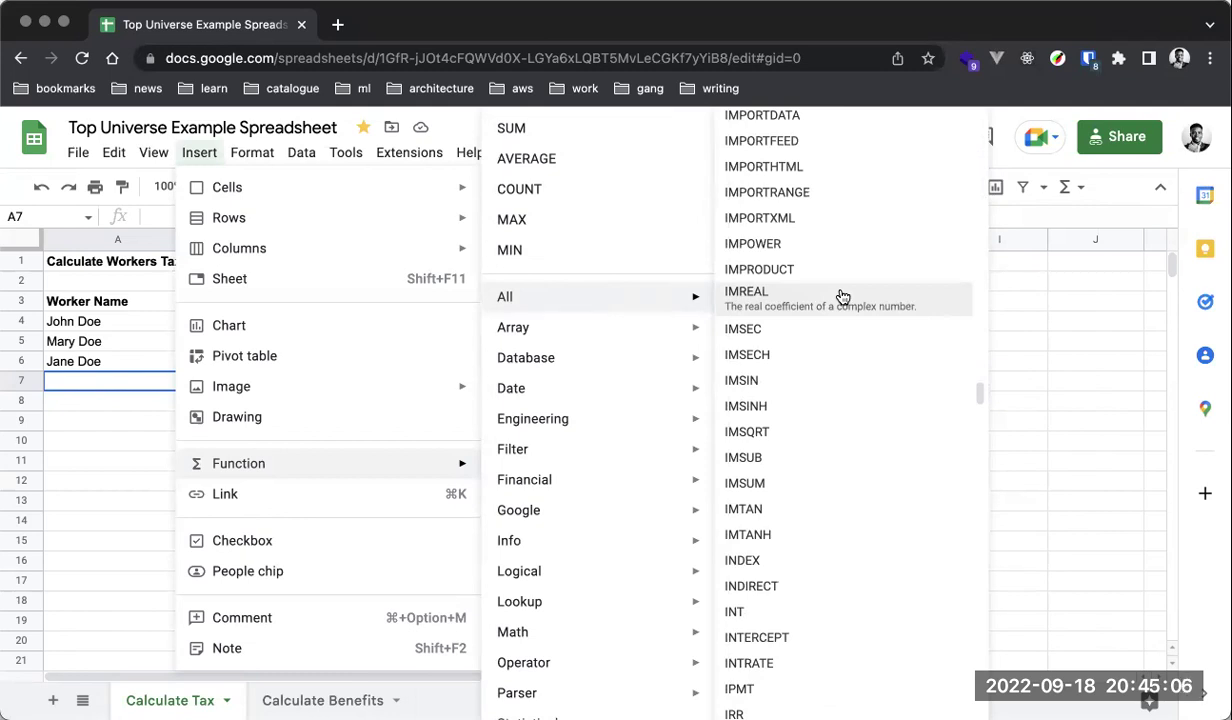
scroll(826, 404, "down", 15)
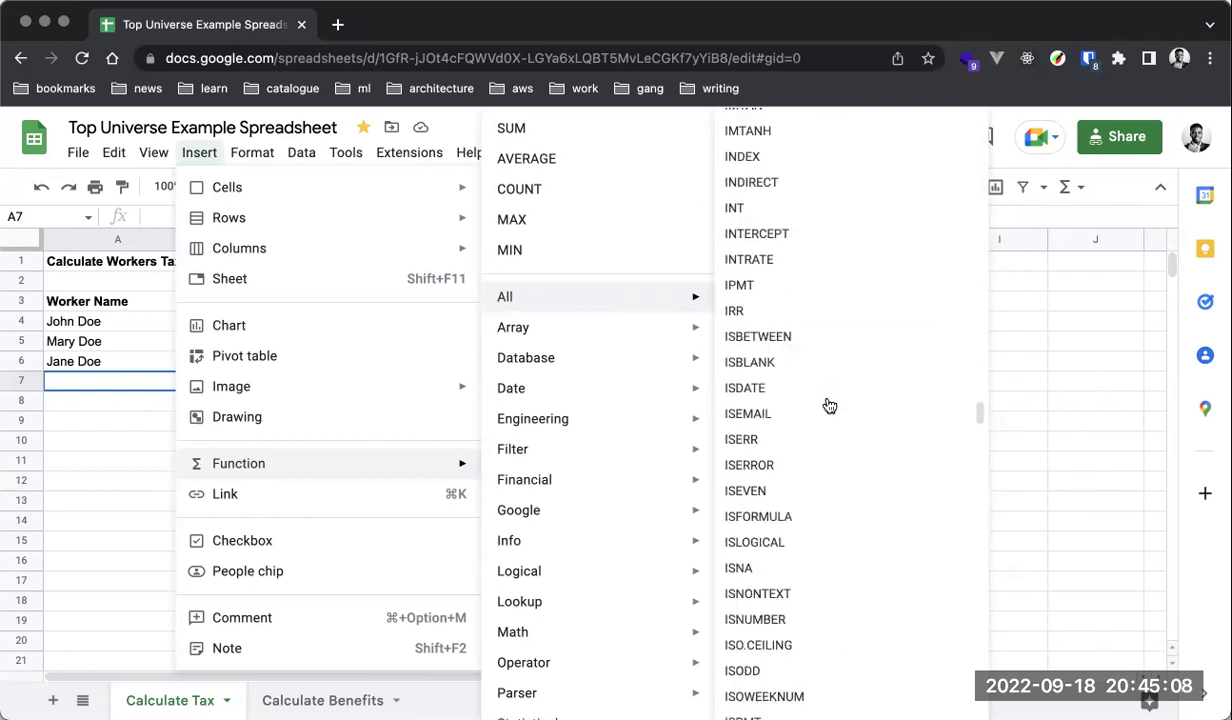
scroll(829, 405, "down", 10)
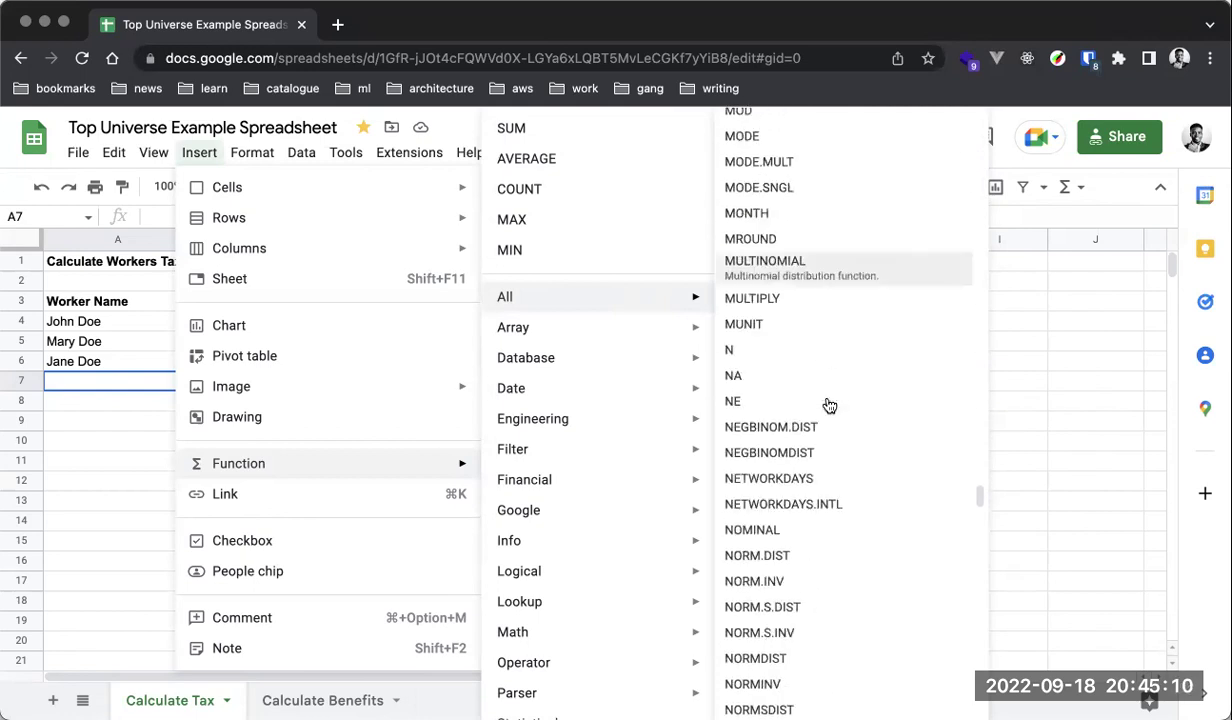
scroll(829, 405, "down", 5)
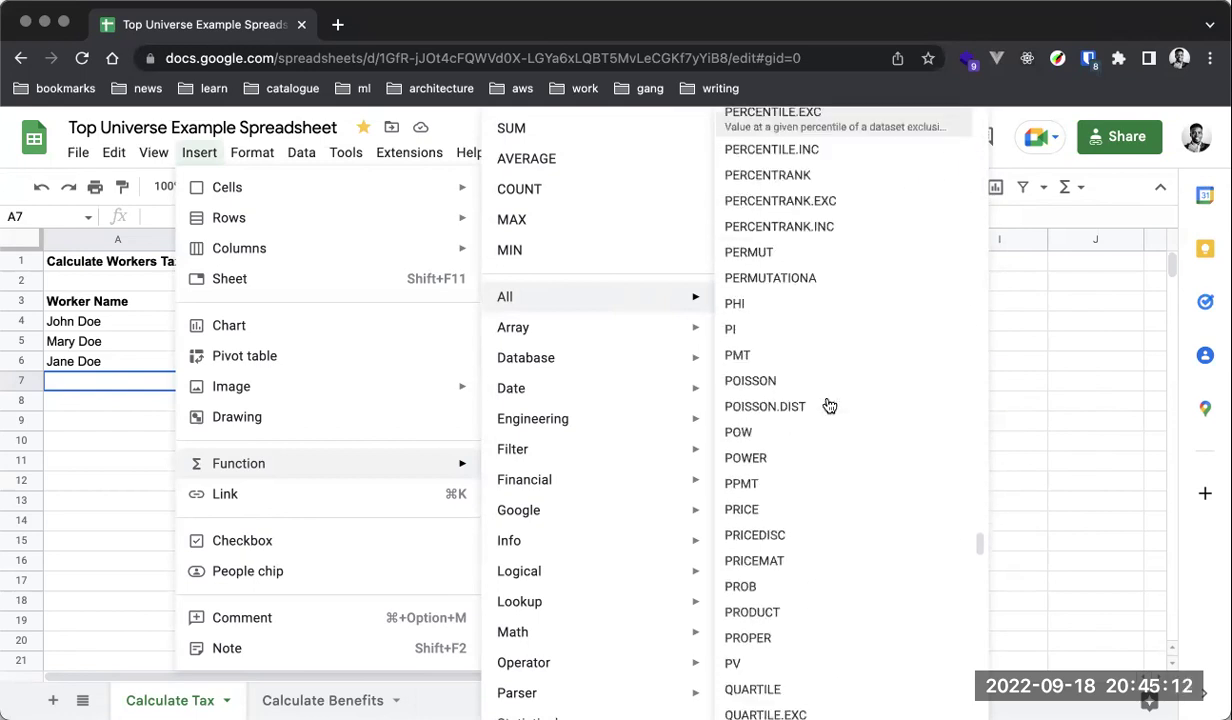
scroll(829, 405, "down", 8)
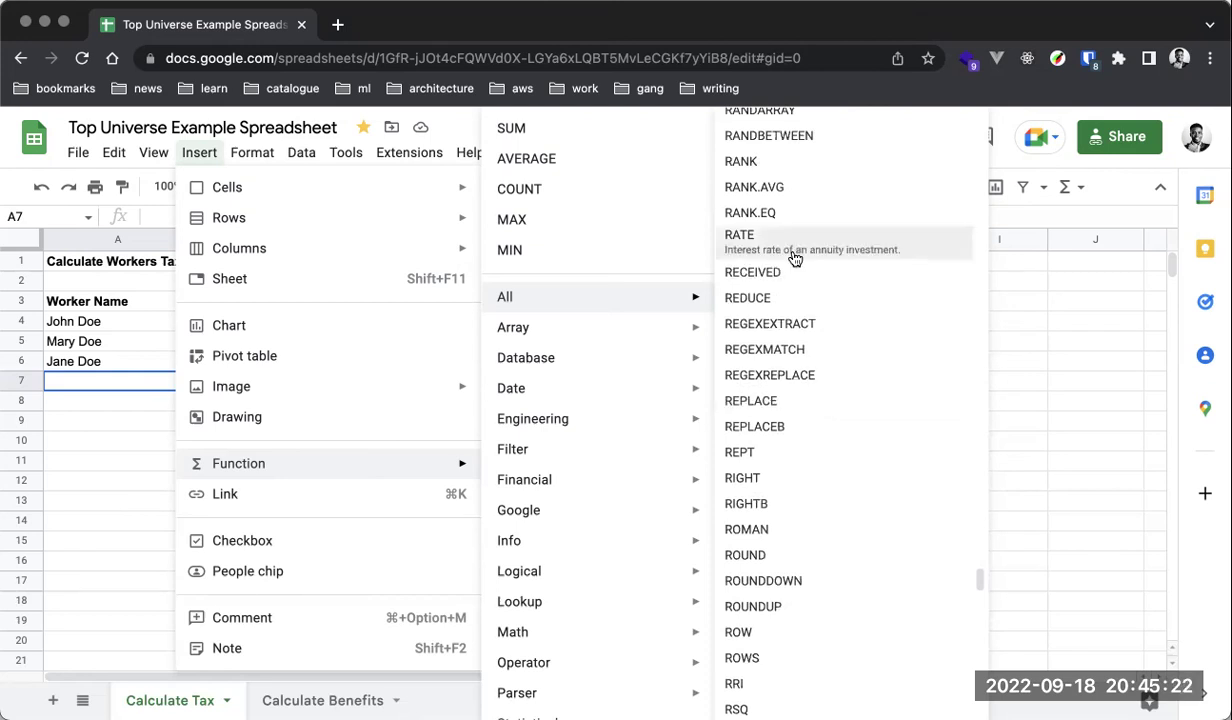
scroll(795, 322, "up", 2)
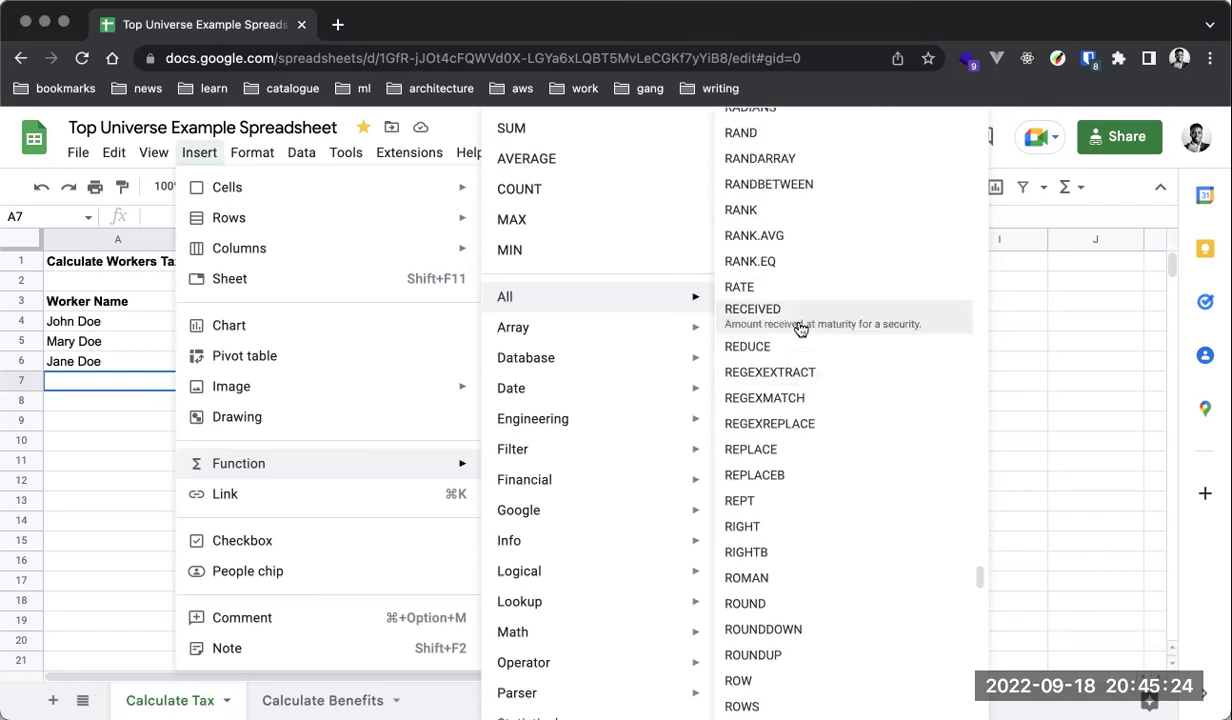
scroll(799, 326, "down", 6)
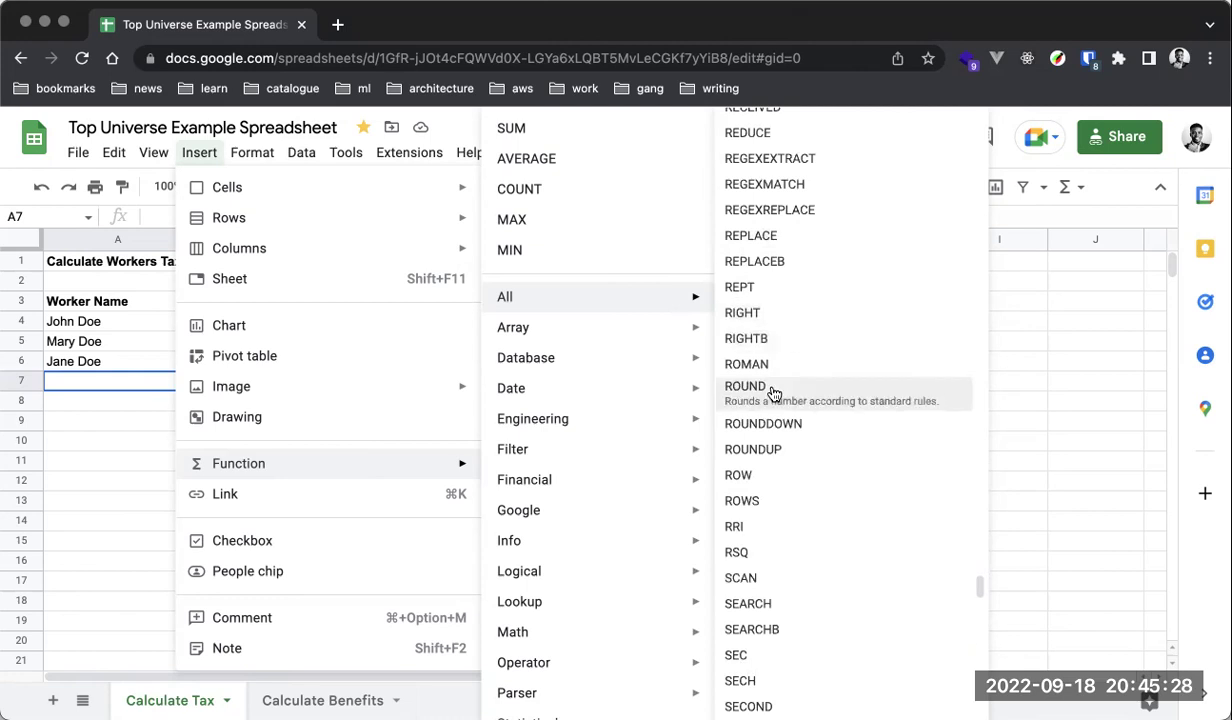
scroll(774, 393, "down", 8)
scroll(773, 394, "down", 5)
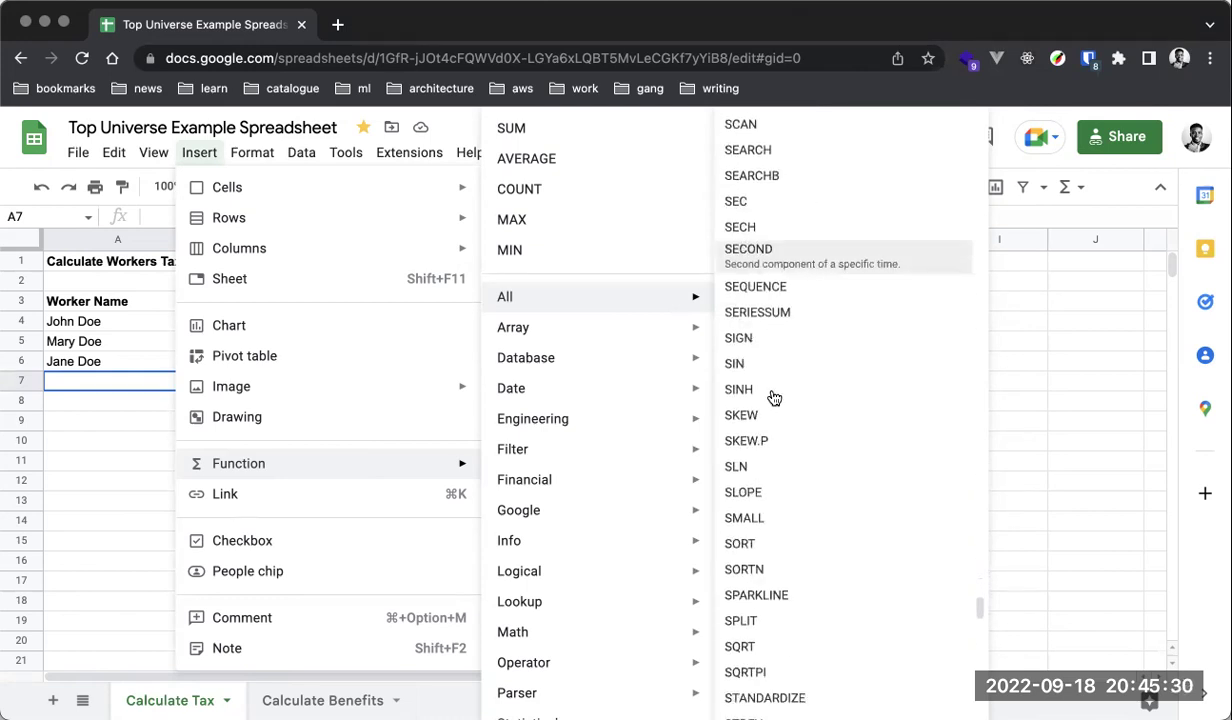
scroll(779, 519, "down", 20)
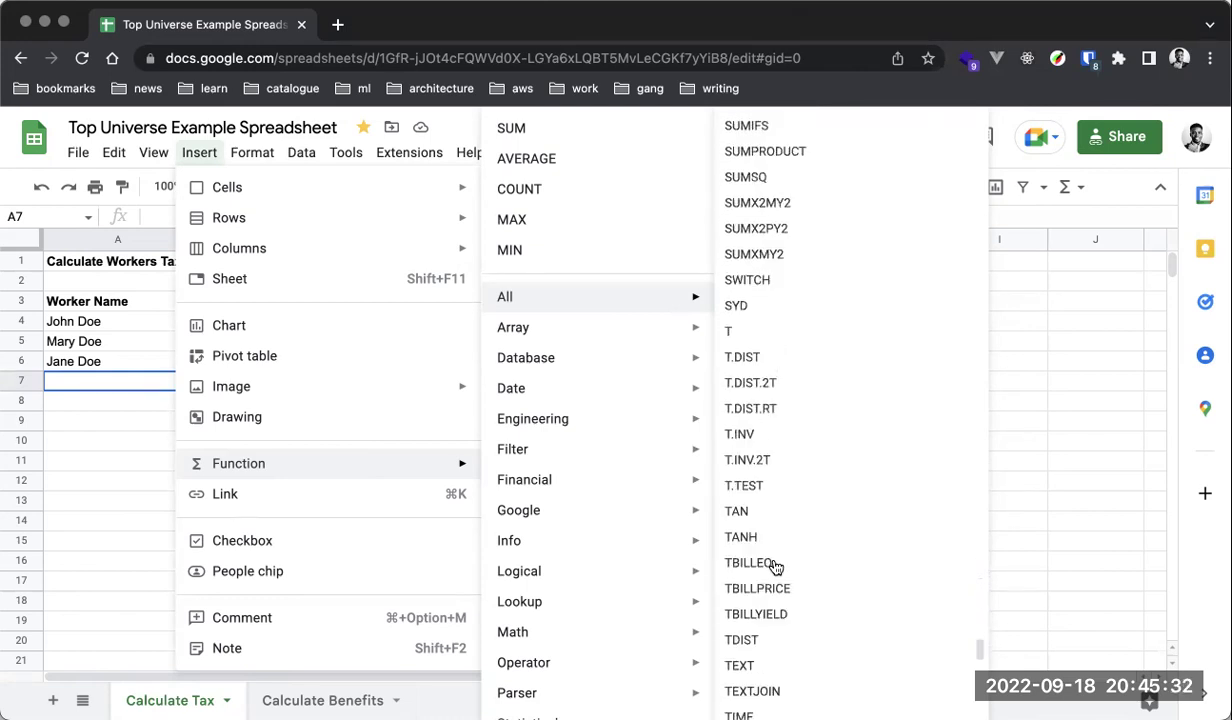
scroll(776, 567, "down", 9)
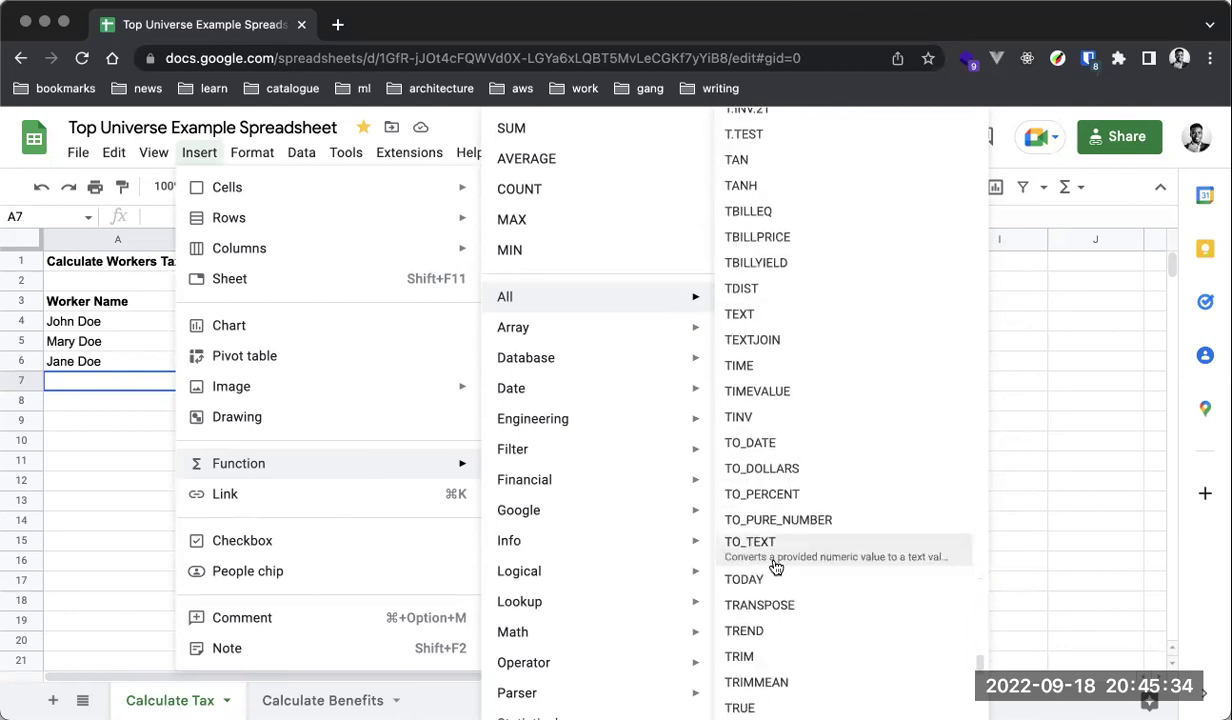
scroll(776, 567, "down", 3)
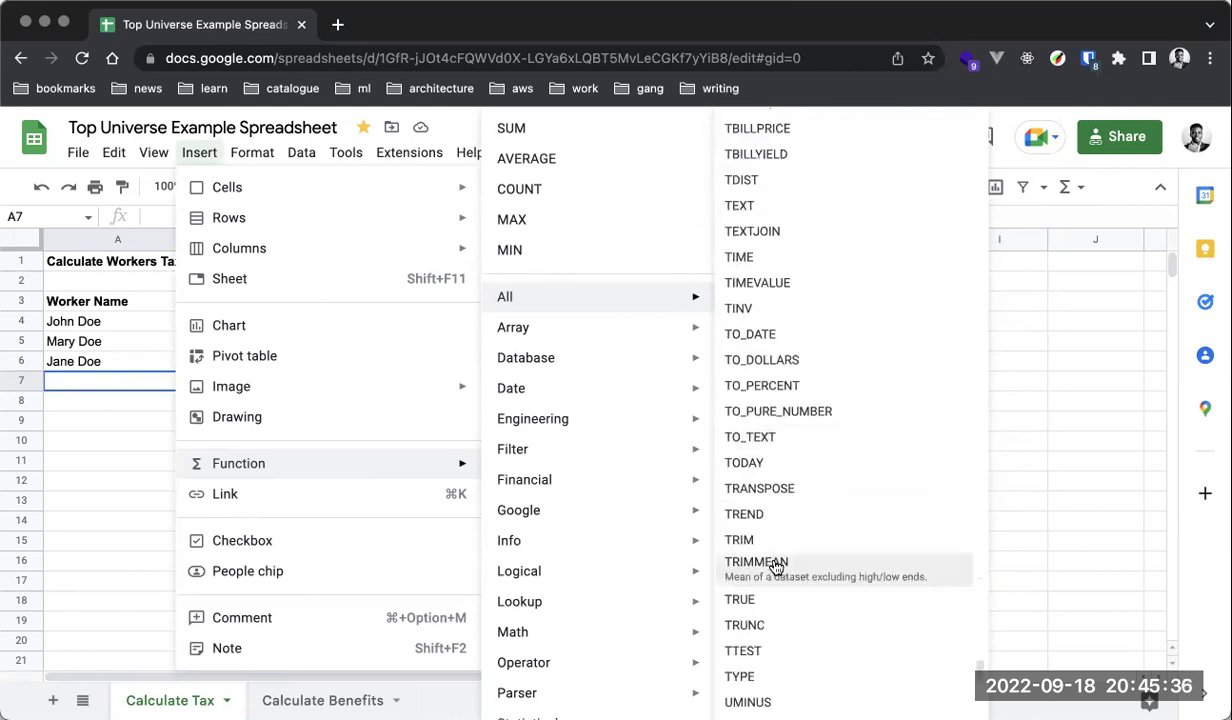
scroll(776, 567, "down", 5)
scroll(776, 567, "down", 3)
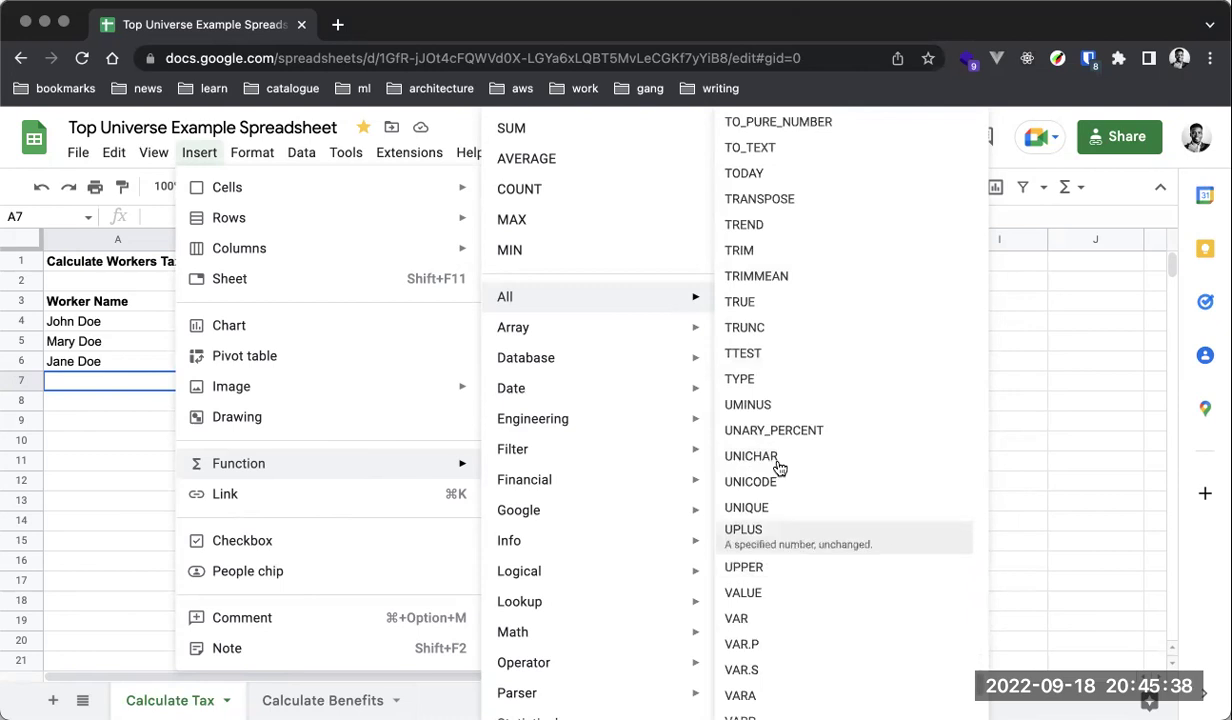
scroll(770, 591, "down", 13)
scroll(768, 596, "down", 1)
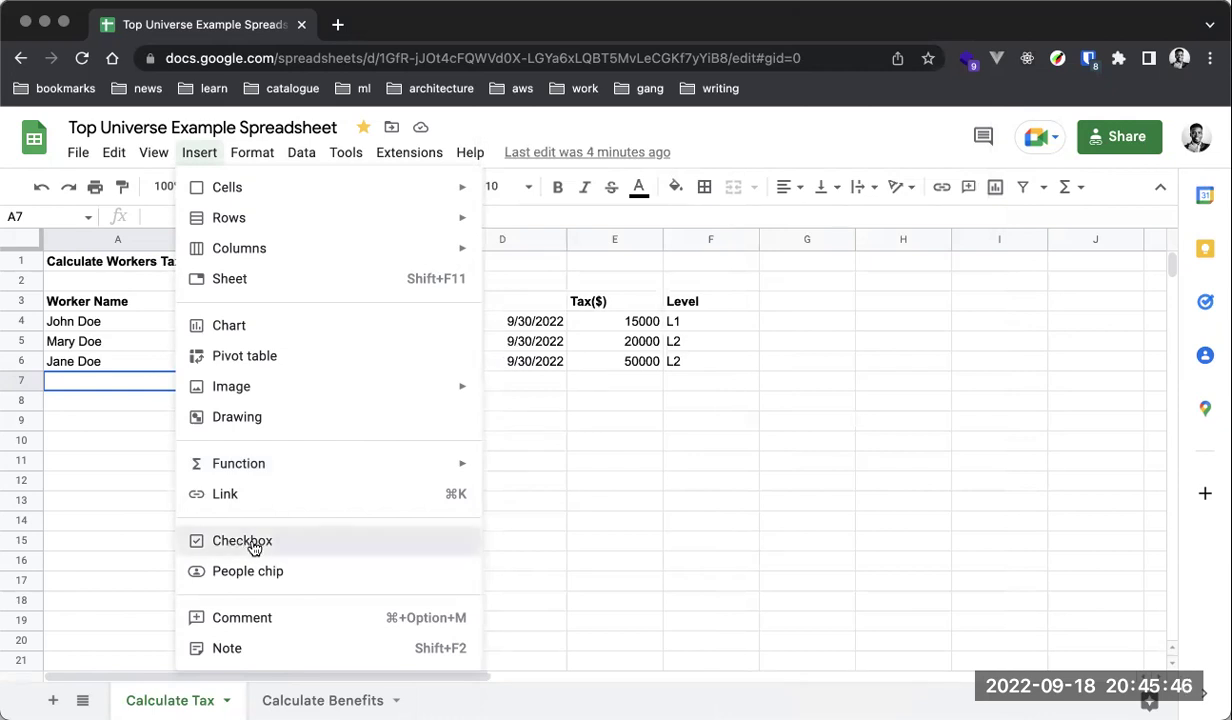
Insert a checkbox in A7, toggle it several times and inspect its FALSE value.
left_click(253, 546)
left_click(120, 383)
left_click(119, 382)
left_click(118, 381)
left_click(118, 381)
left_click(228, 386)
left_click(137, 386)
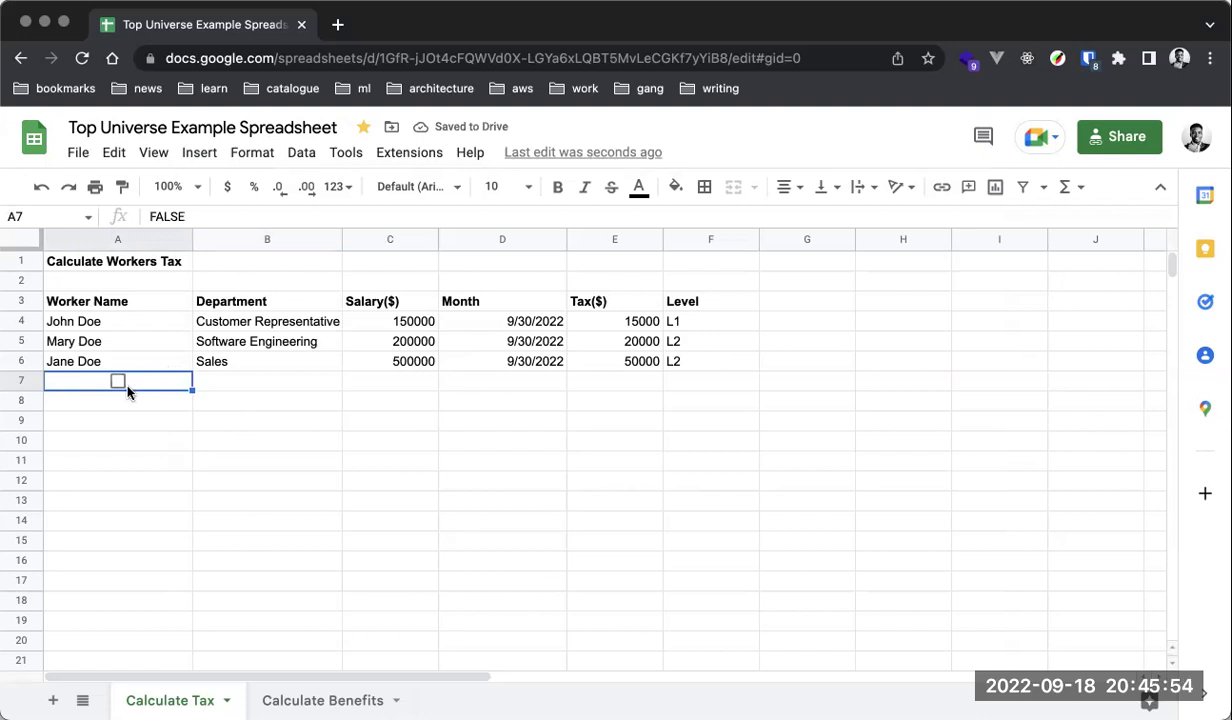
double_click(130, 381)
key("Escape")
Copy the checkbox cell A7, then delete it so A7 is empty again.
left_click_drag(118, 385, 132, 425)
left_click(118, 420)
left_click(139, 386)
key("ctrl+c")
key("Delete")
left_click(229, 400)
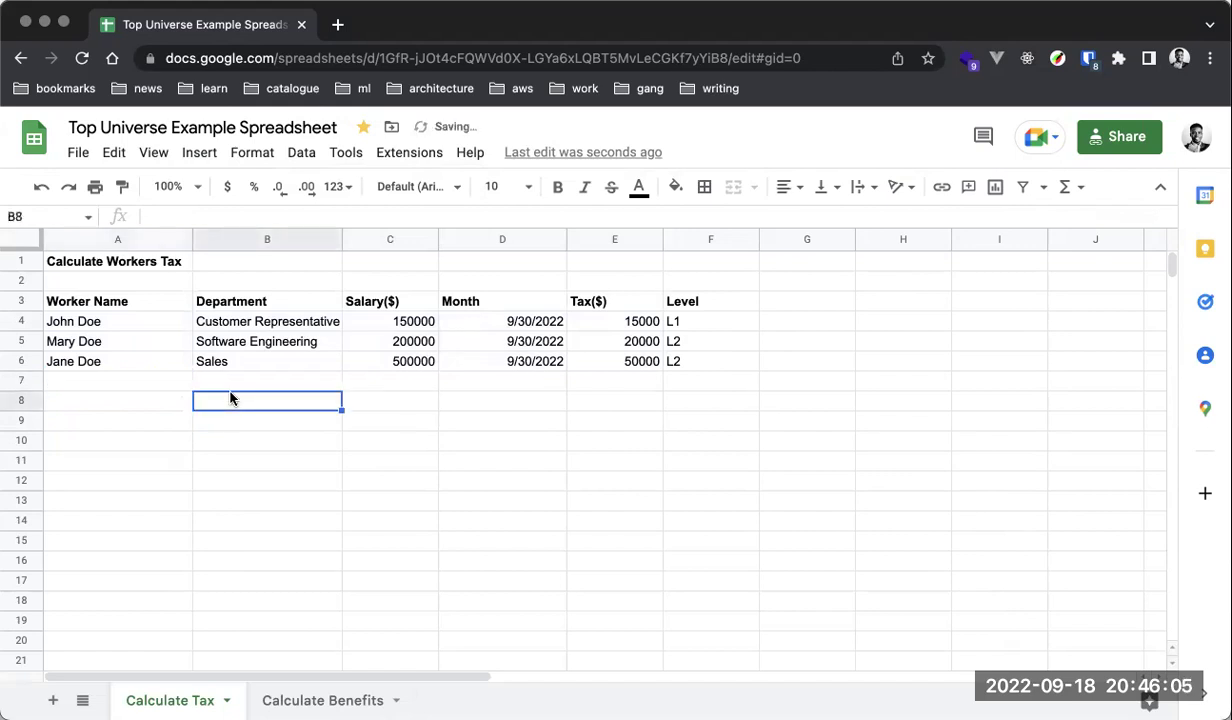
left_click(153, 156)
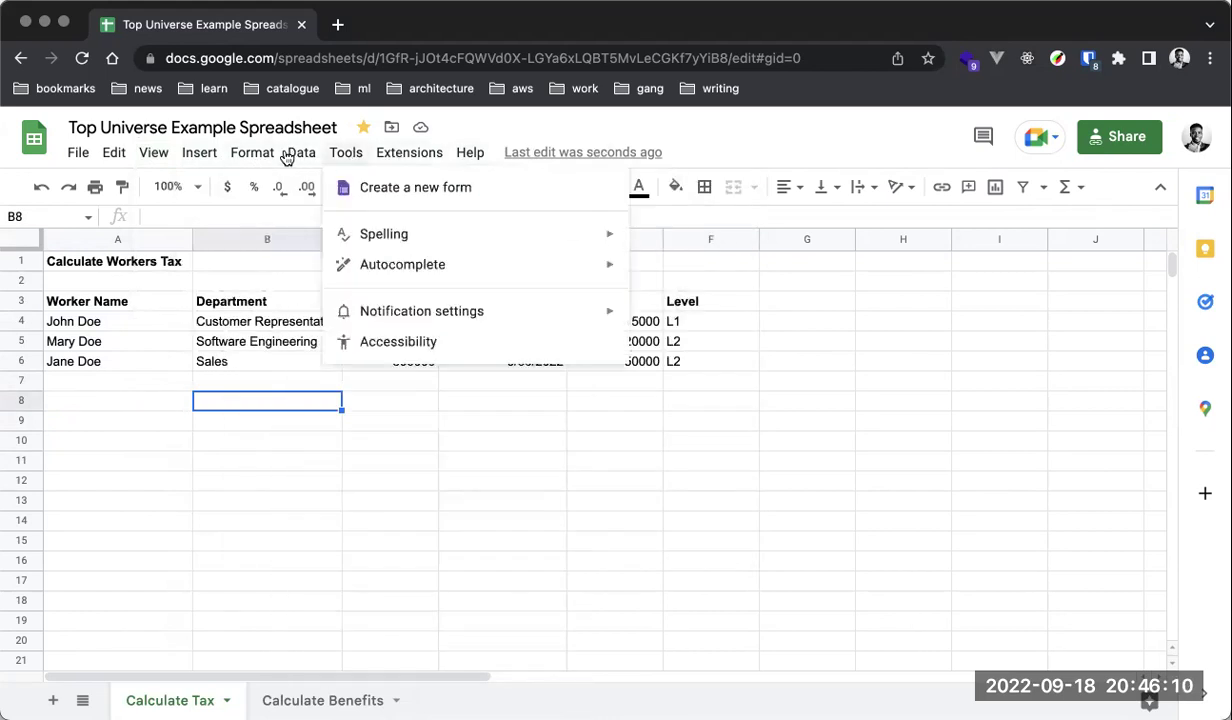
left_click(511, 129)
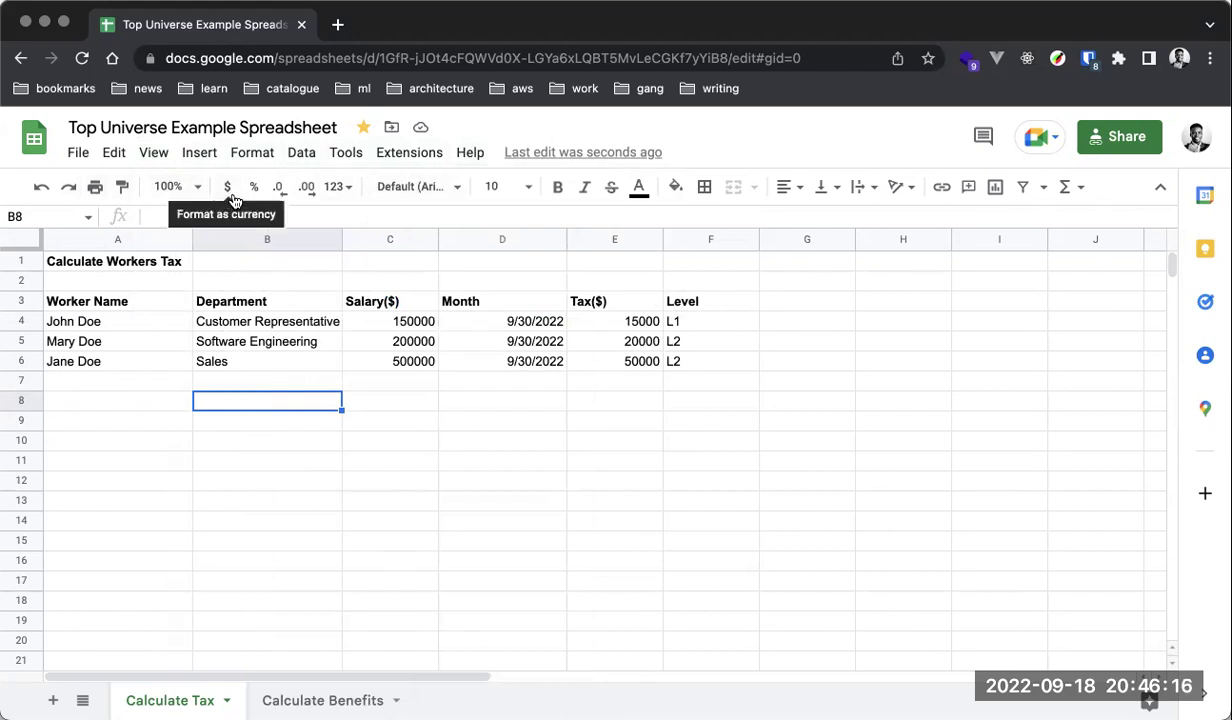
left_click(338, 188)
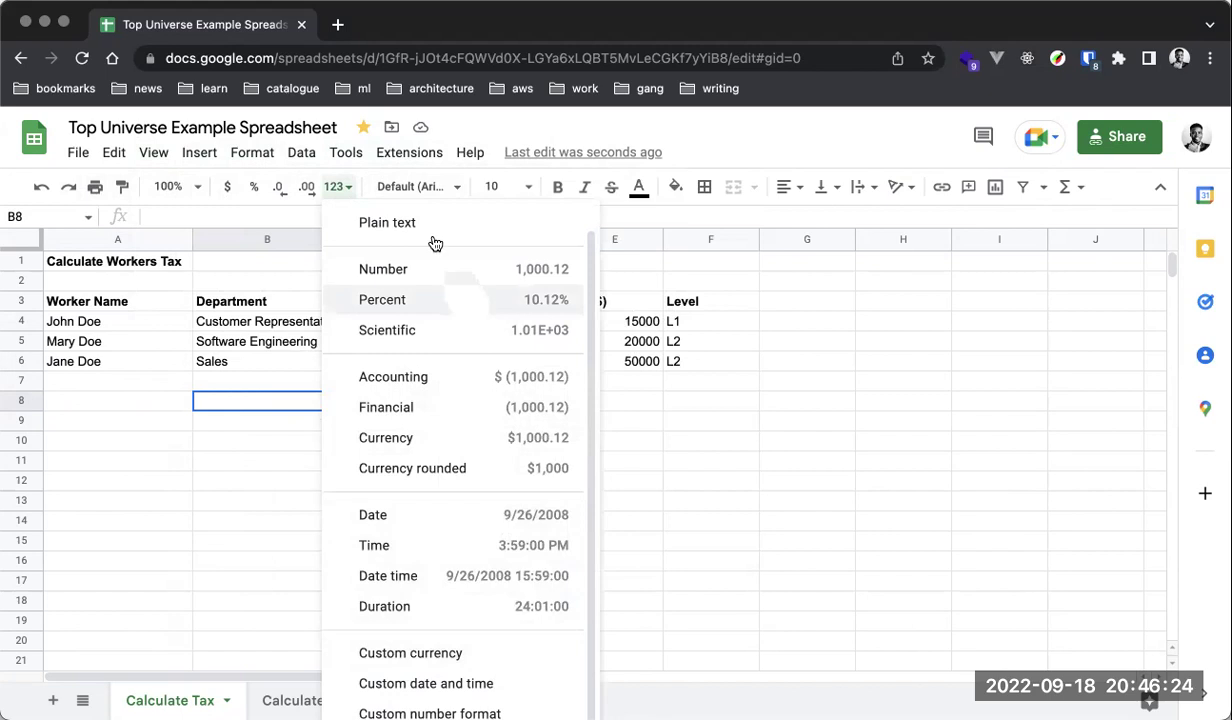
left_click(453, 188)
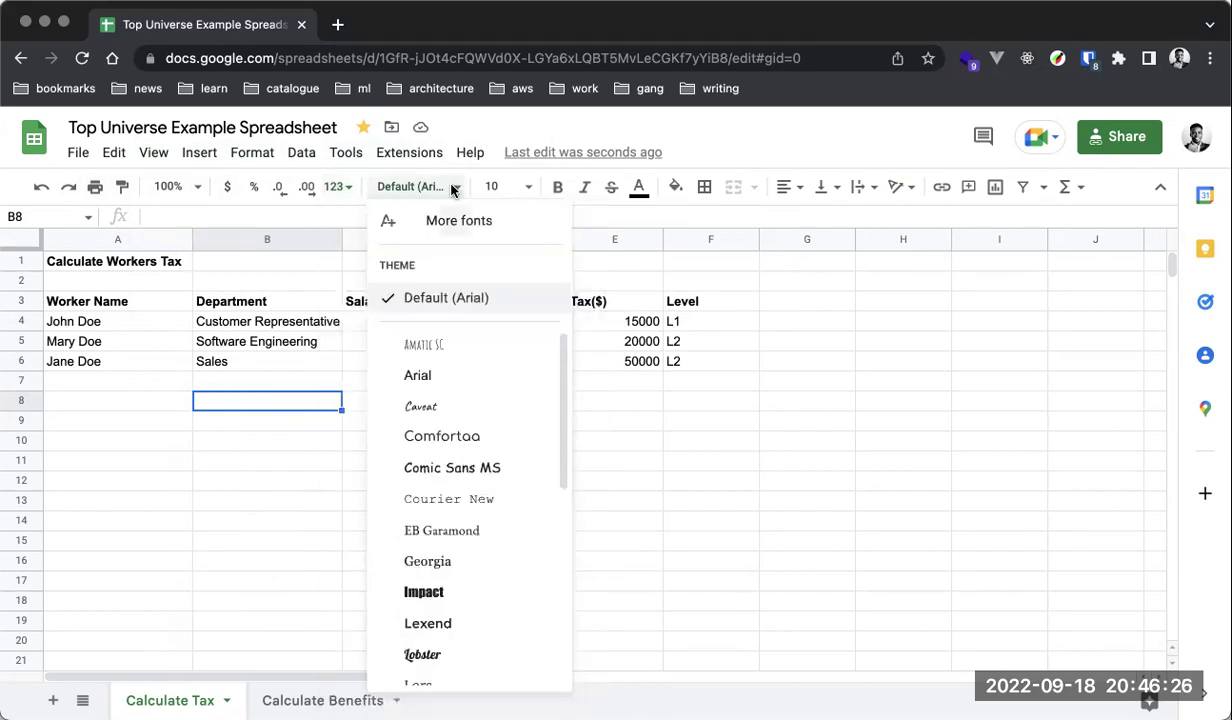
scroll(451, 376, "down", 1)
scroll(451, 376, "up", 1)
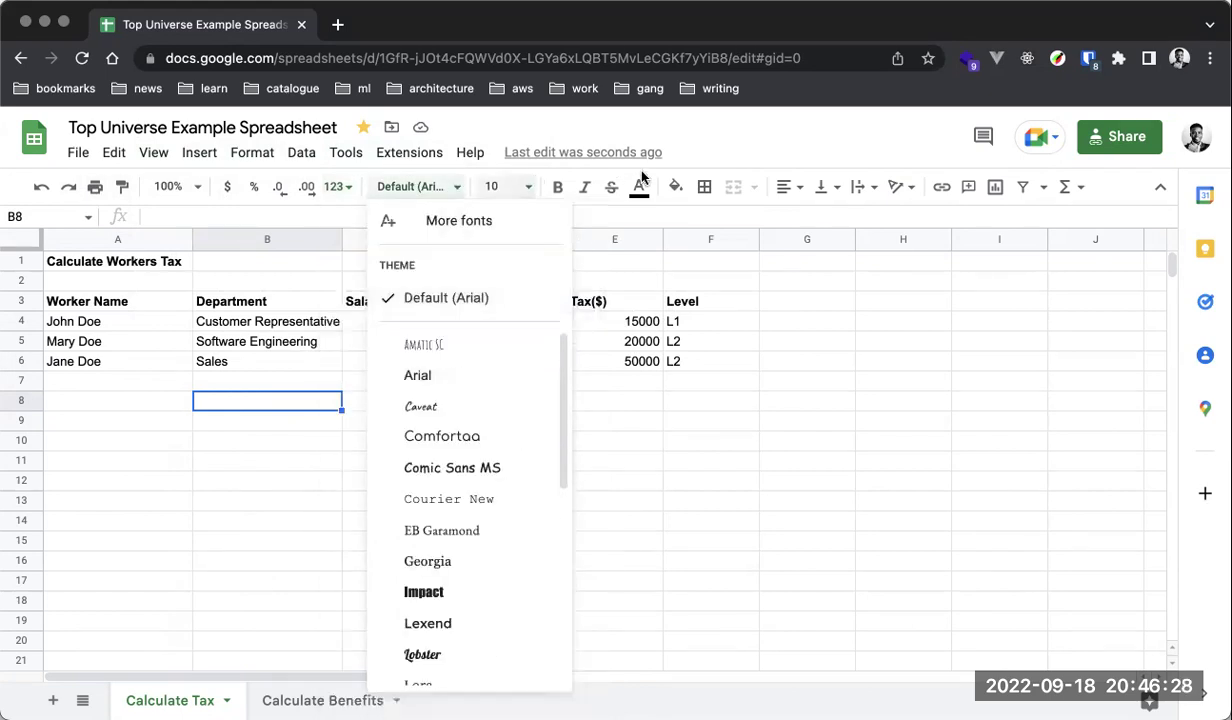
left_click(1068, 190)
left_click(905, 168)
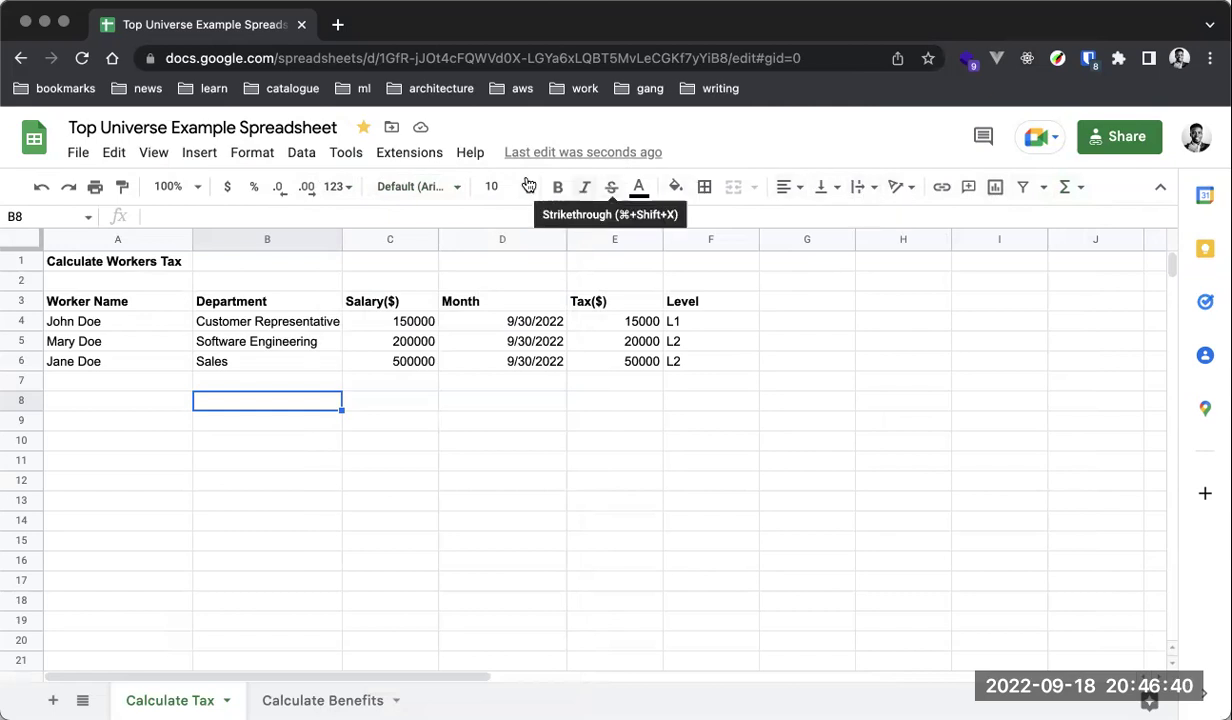
left_click(305, 155)
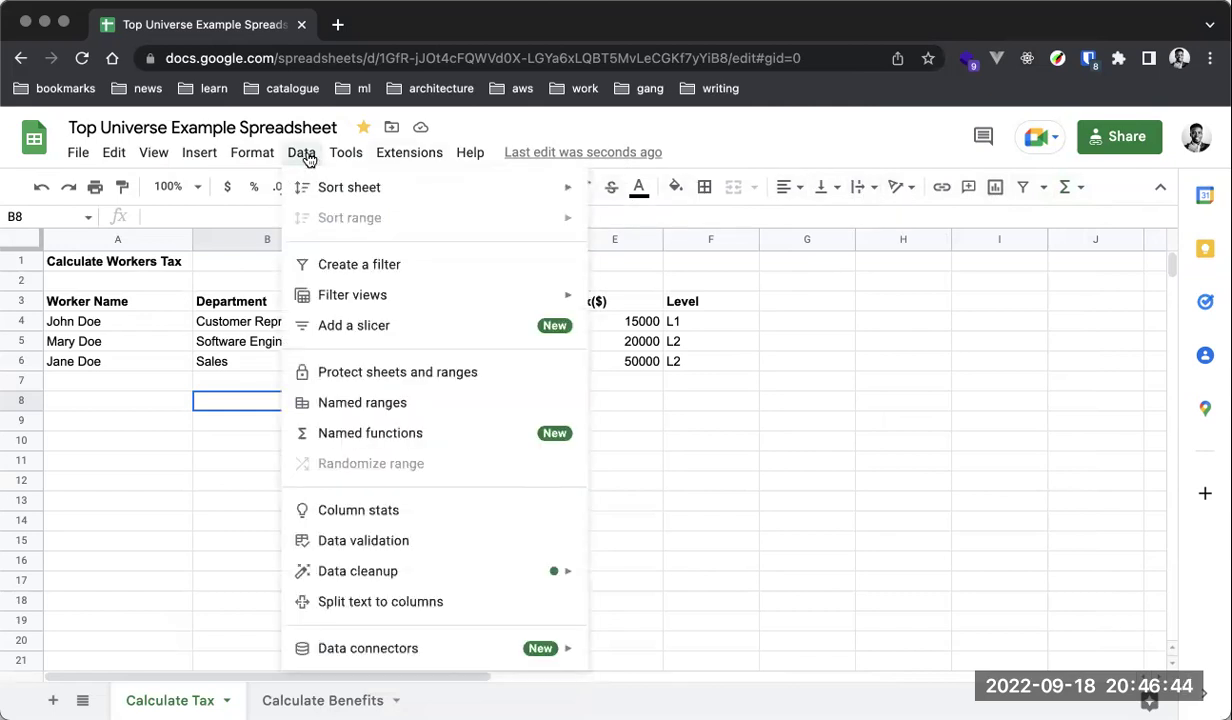
mouse_move(325, 187)
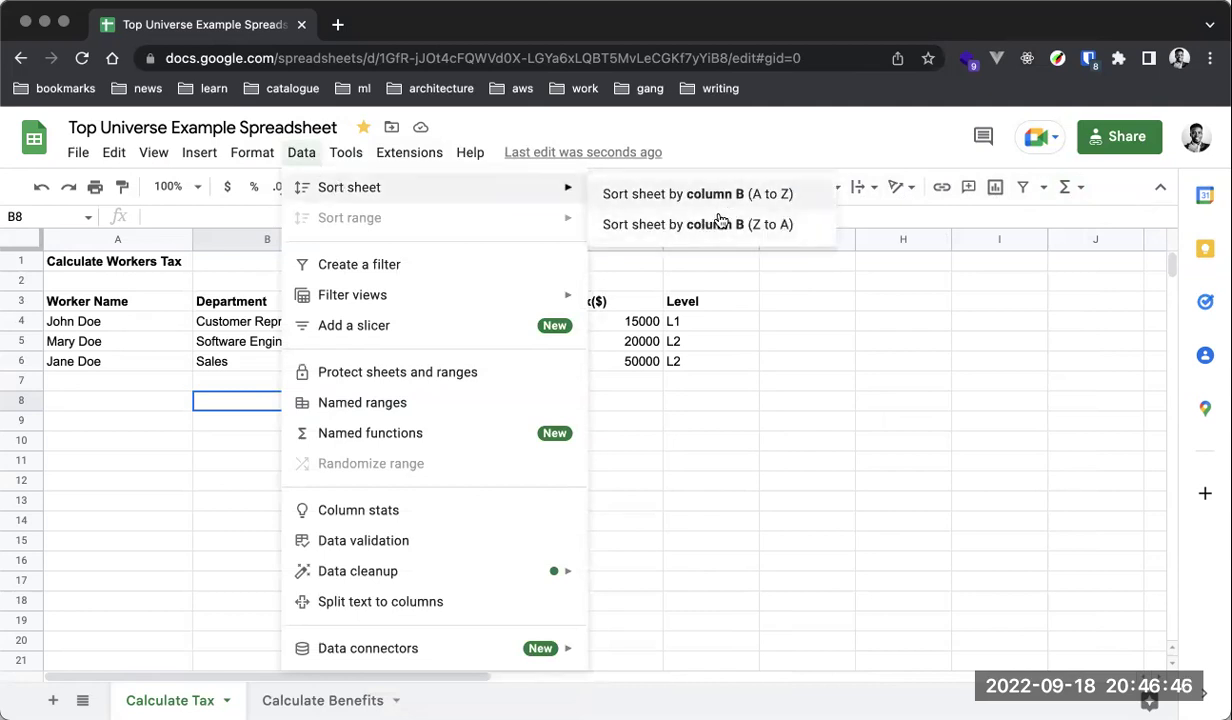
left_click(766, 360)
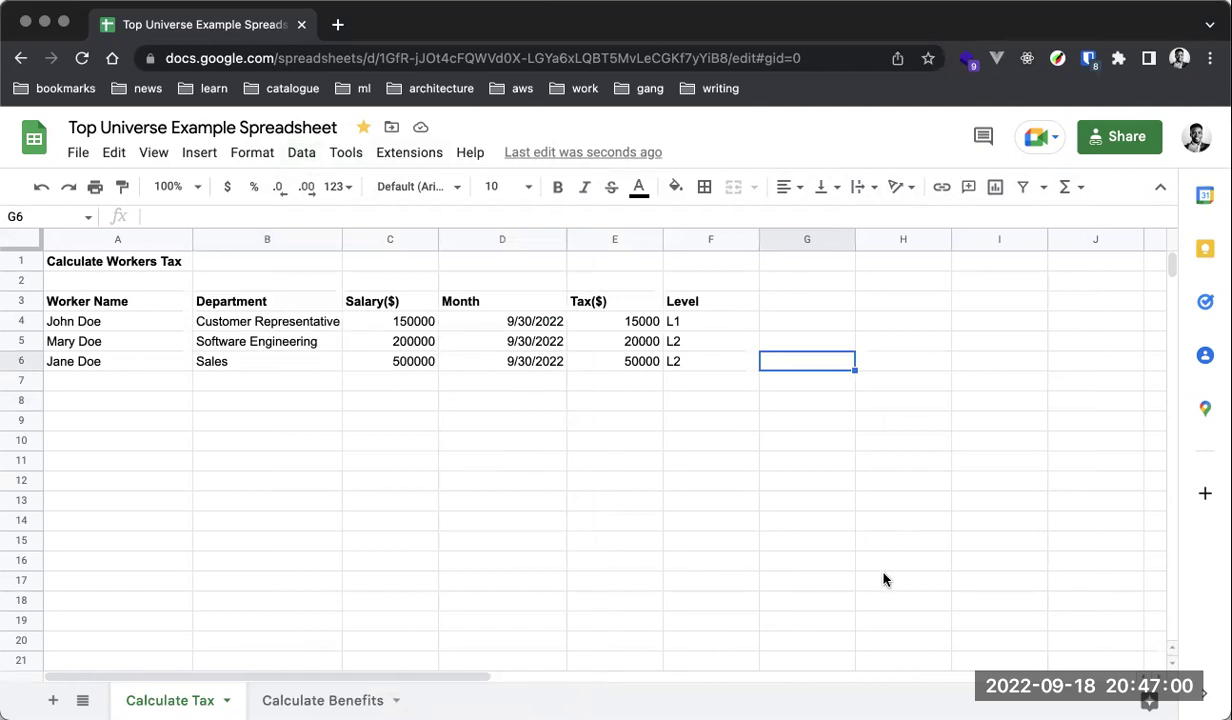
left_click(729, 438)
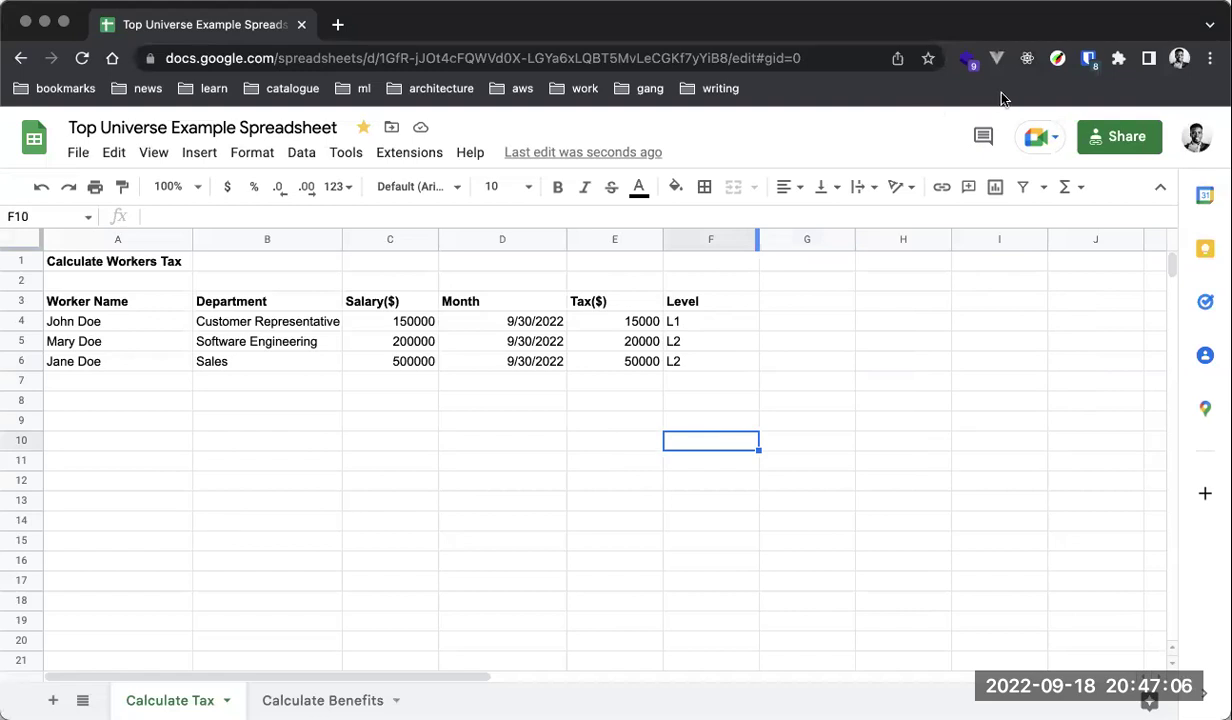
left_click(570, 415)
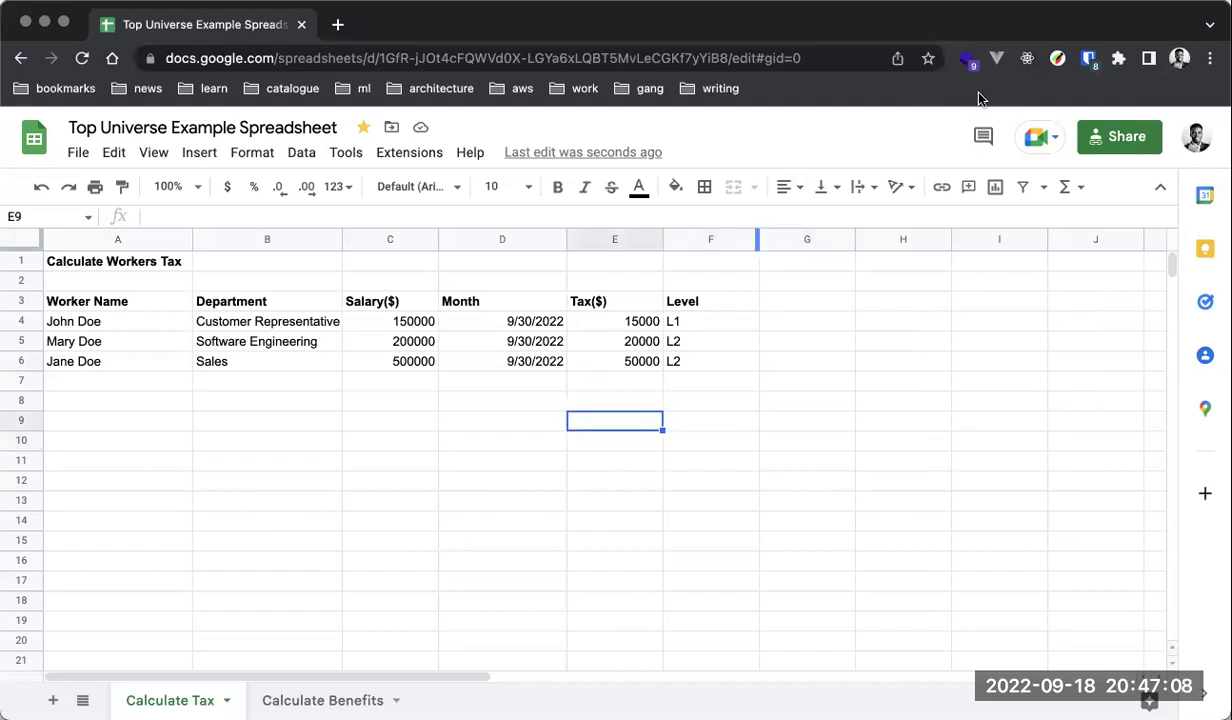
left_click(797, 321)
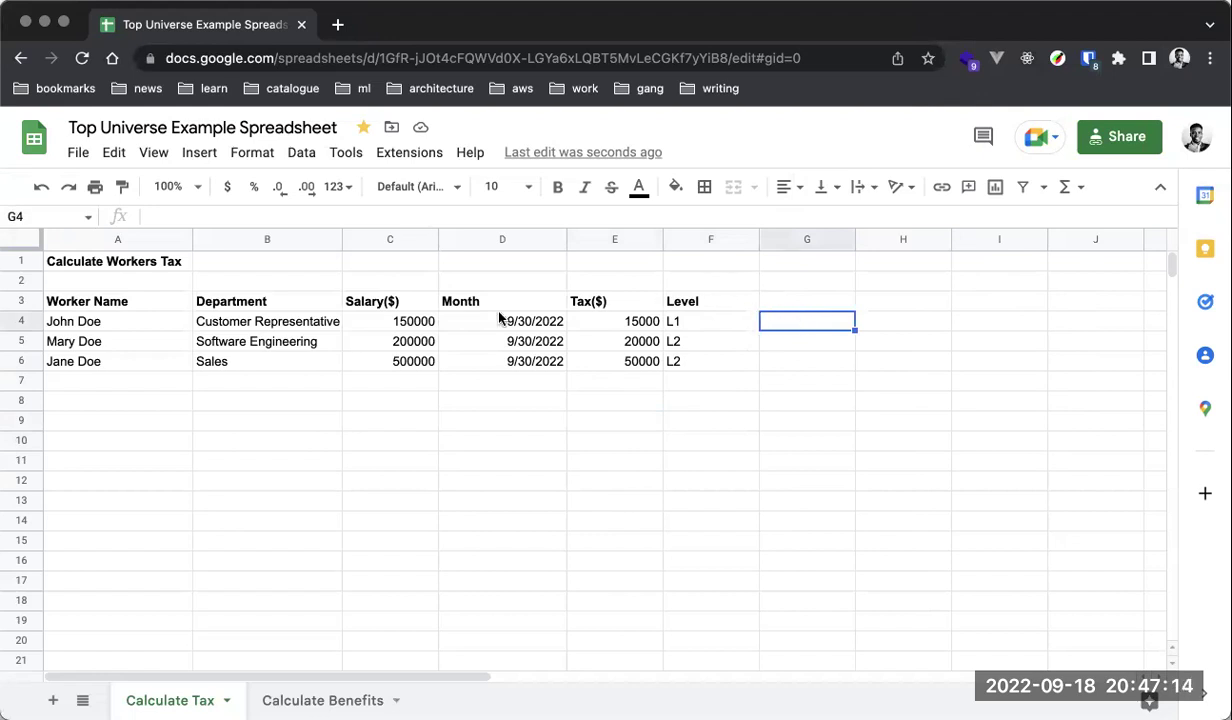
left_click(398, 436)
left_click(392, 419)
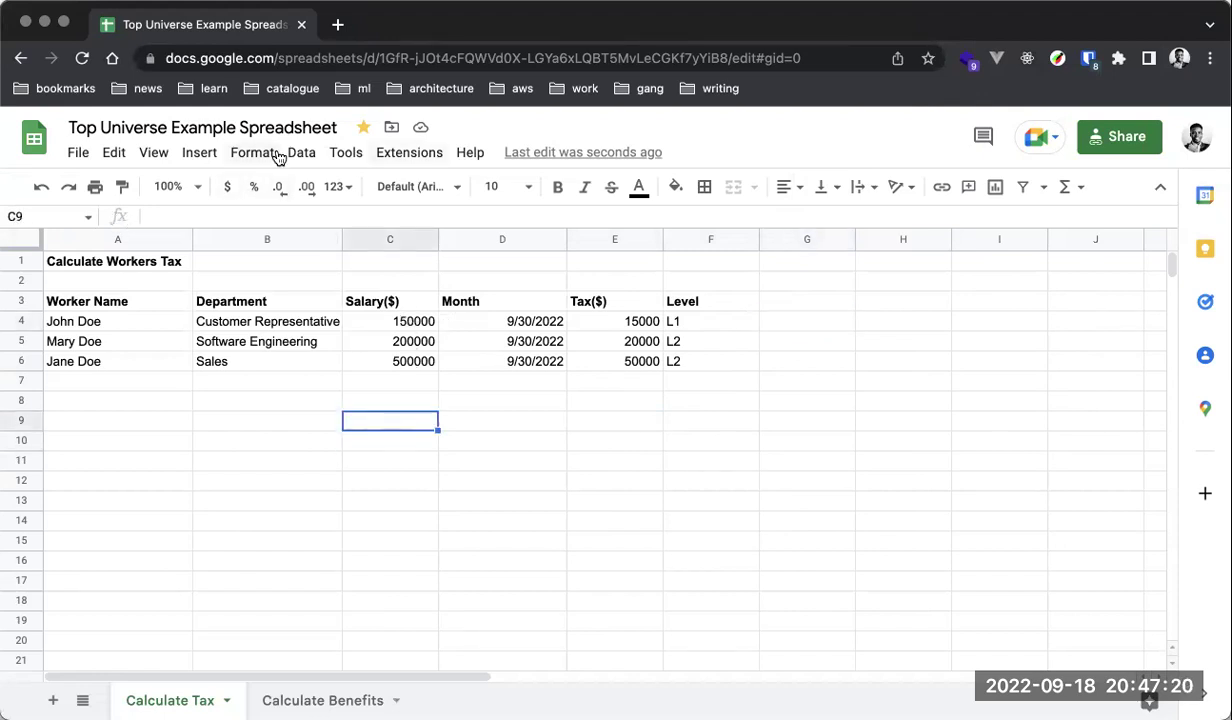
Start an AVERAGE formula in C9, browse its help, then discard the entry.
left_click(1070, 187)
left_click(944, 254)
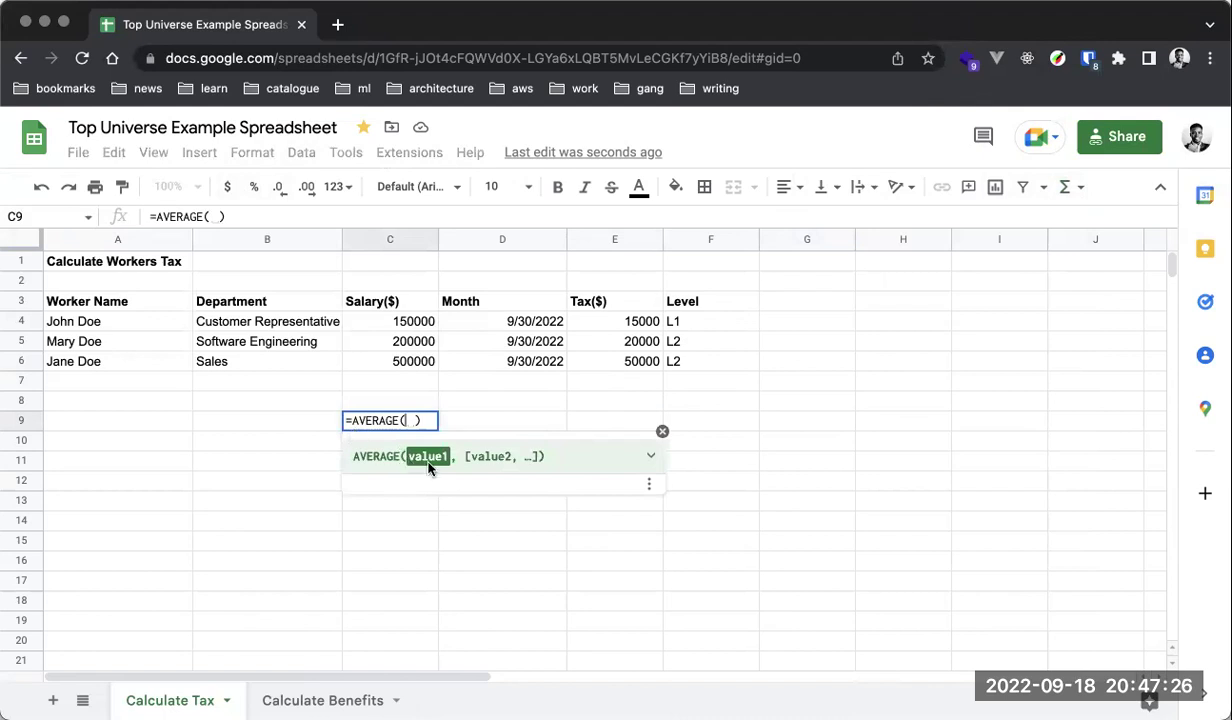
left_click(648, 484)
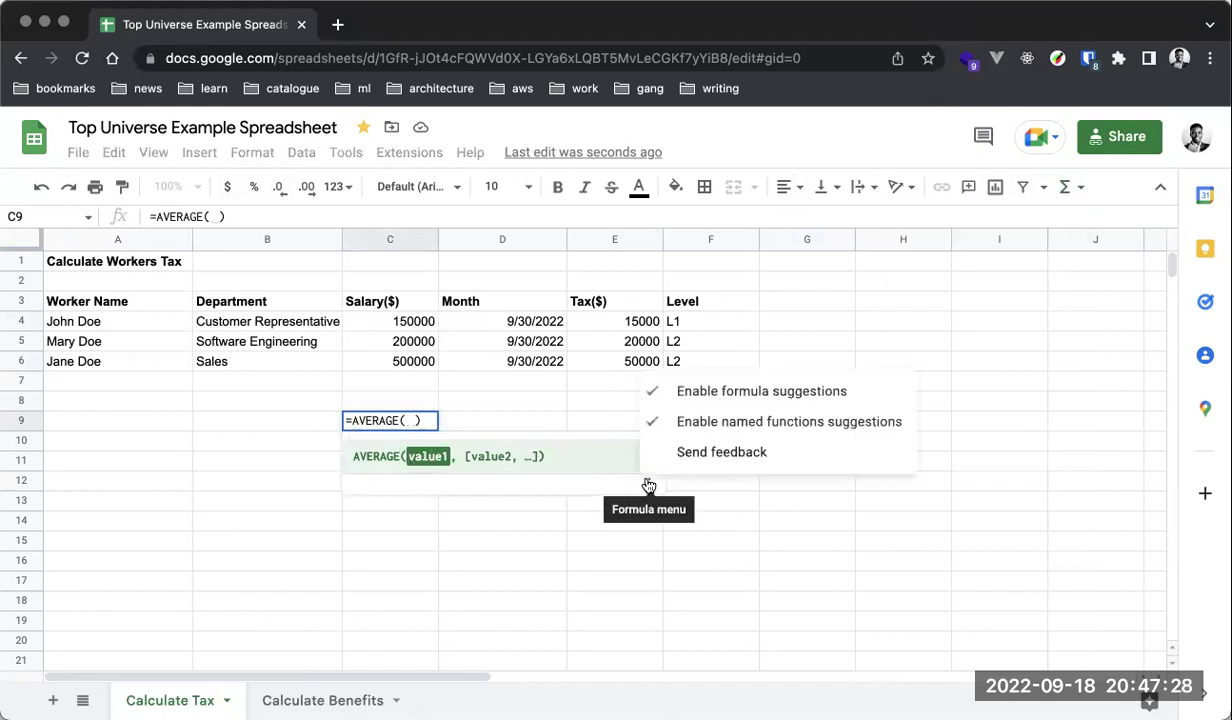
left_click(476, 460)
left_click(357, 458)
left_click(357, 458)
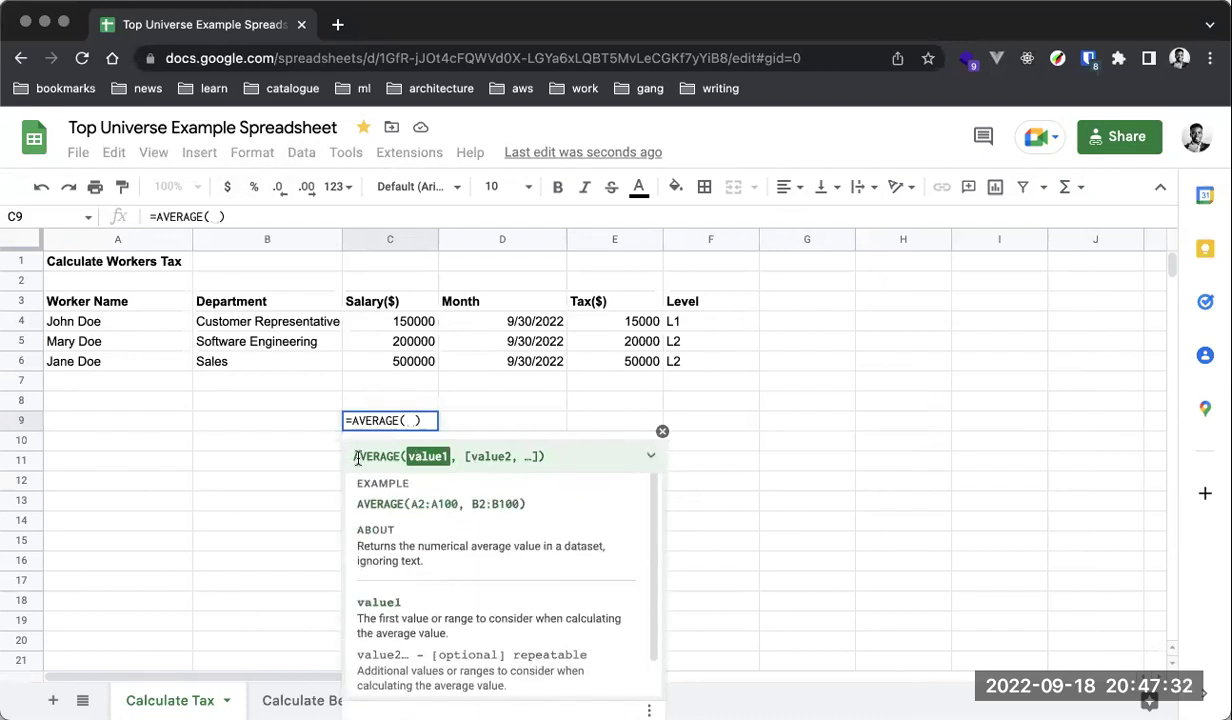
scroll(381, 555, "down", 2)
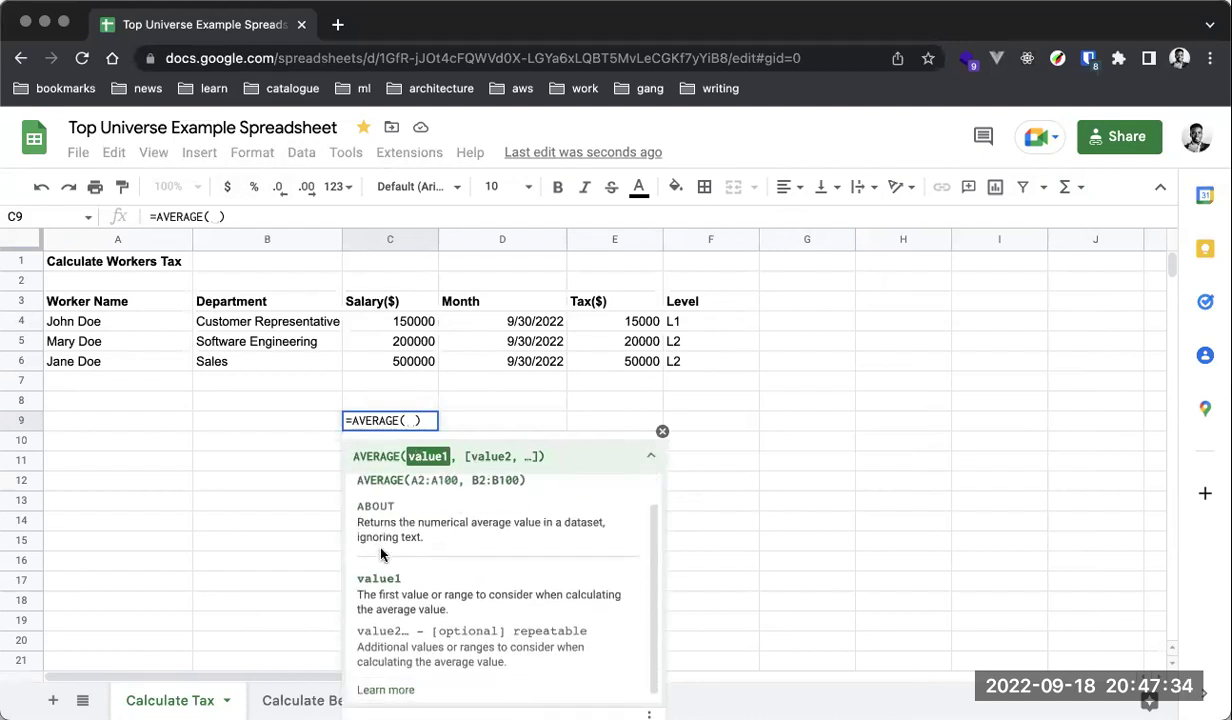
scroll(372, 560, "up", 2)
left_click(377, 456)
key("Home")
type("D9")
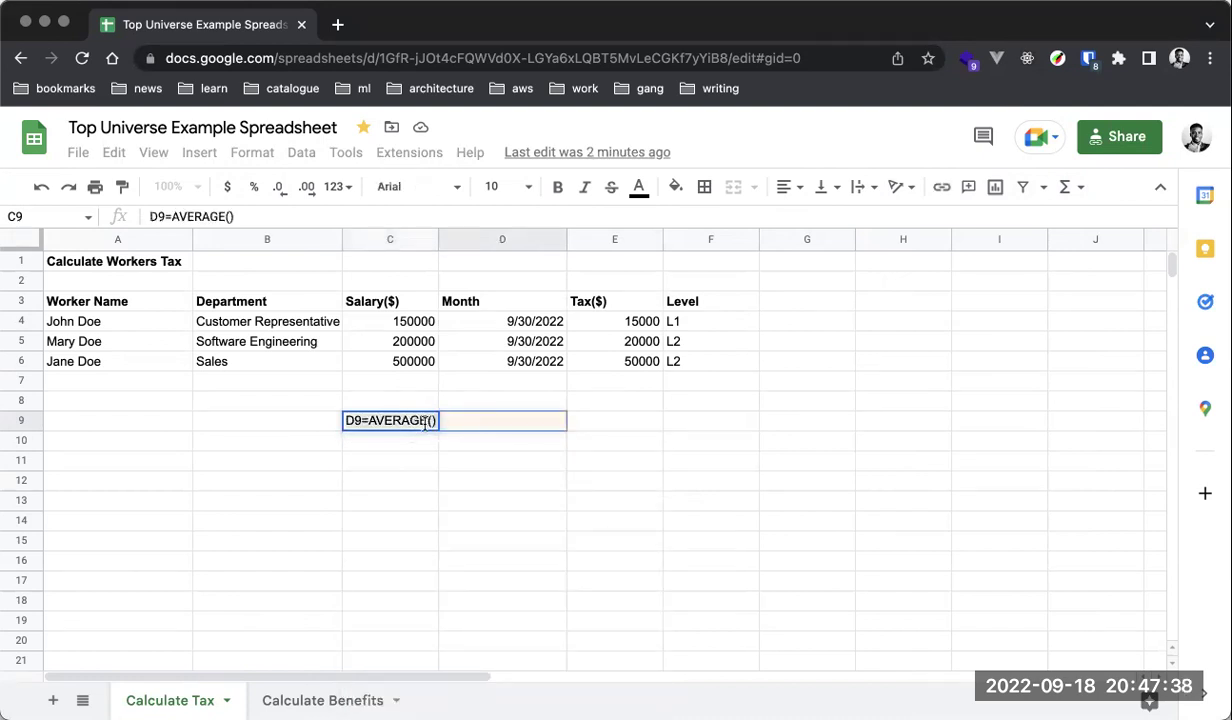
key("Escape")
Try a MAX formula in F9 from the Σ functions list, view its help, then cancel it.
left_click(675, 424)
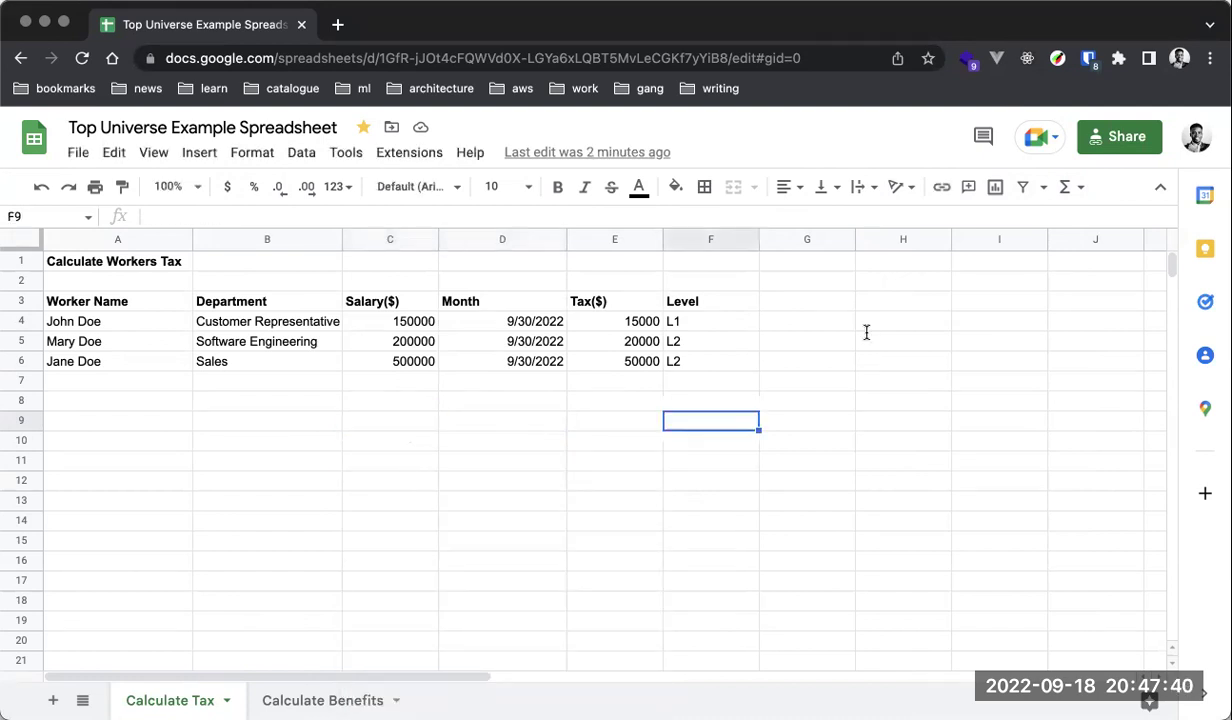
left_click(1068, 187)
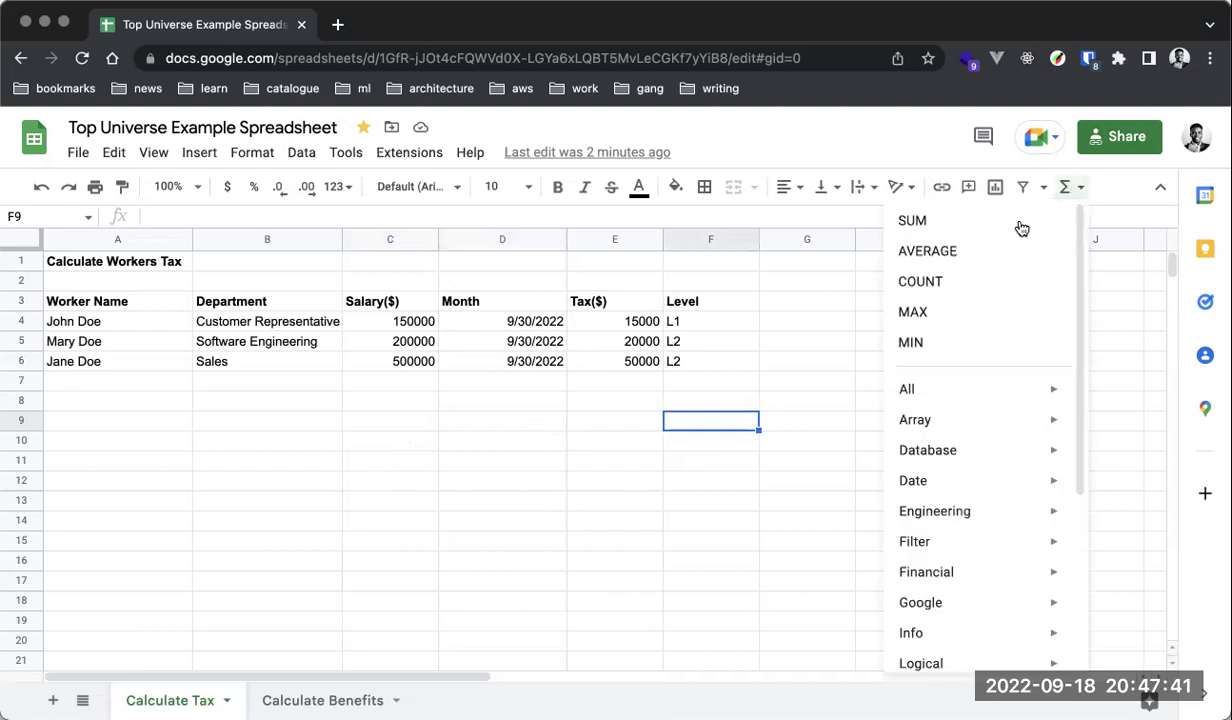
left_click(937, 320)
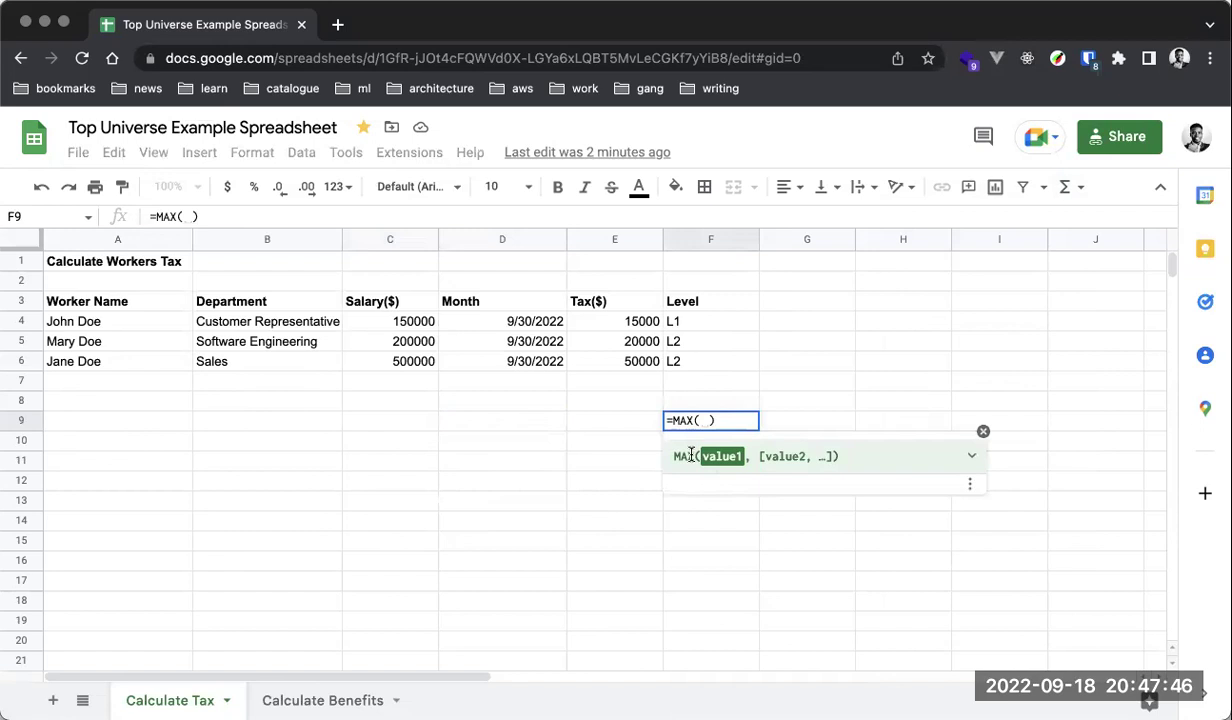
left_click(678, 457)
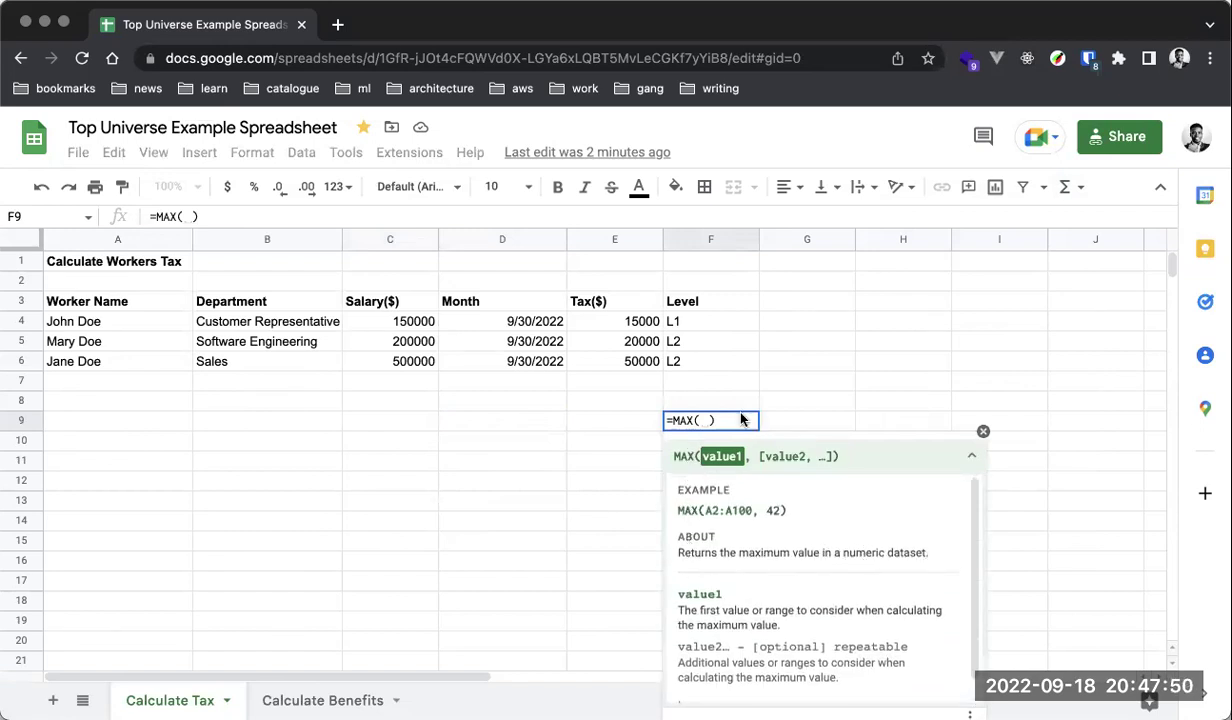
left_click(698, 378)
key("Escape")
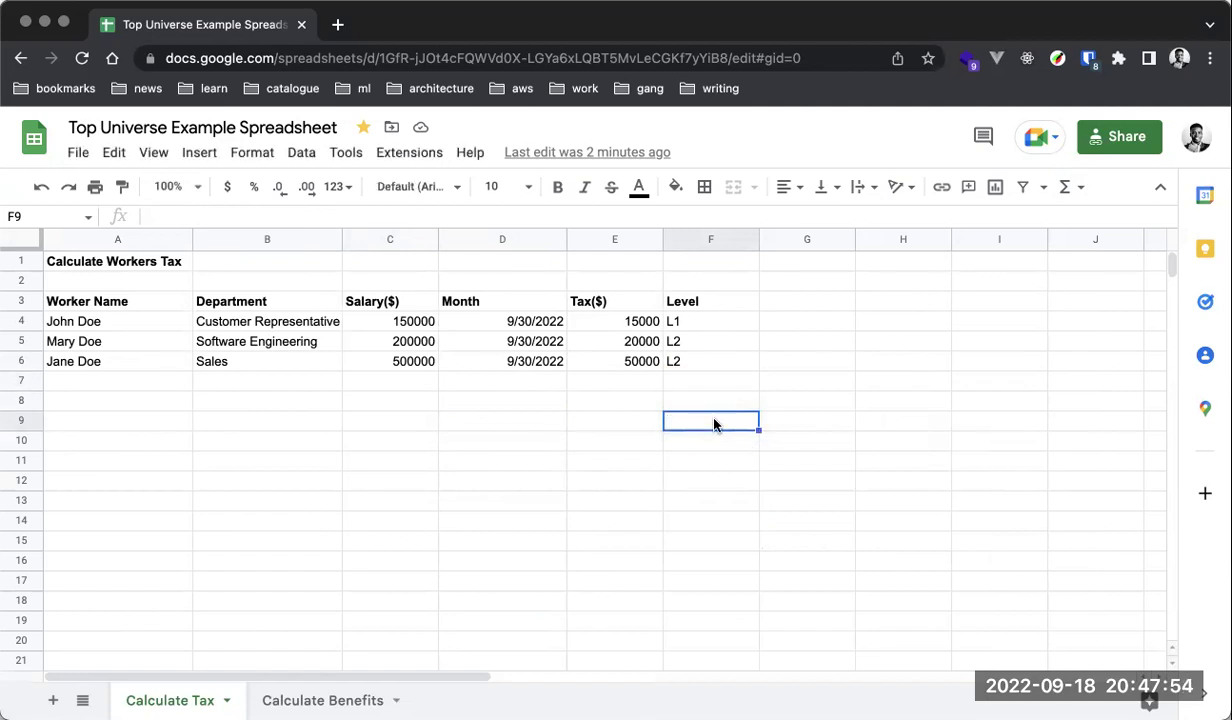
left_click(686, 380)
left_click(695, 320)
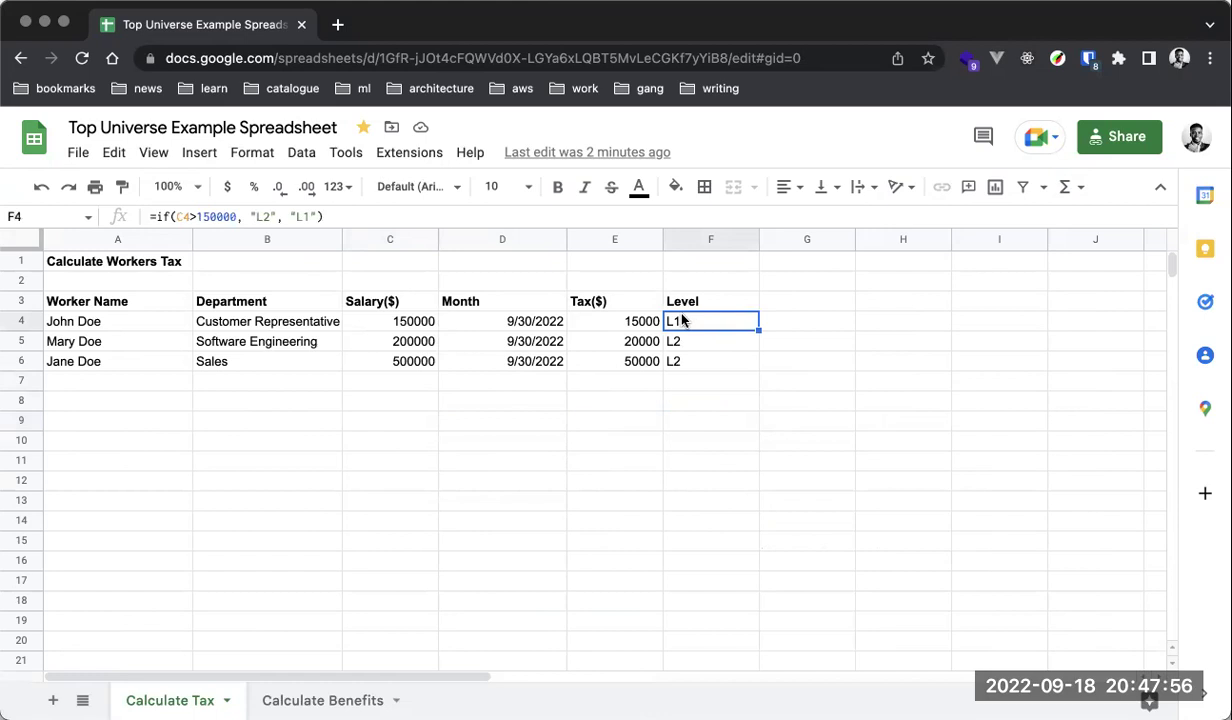
double_click(686, 326)
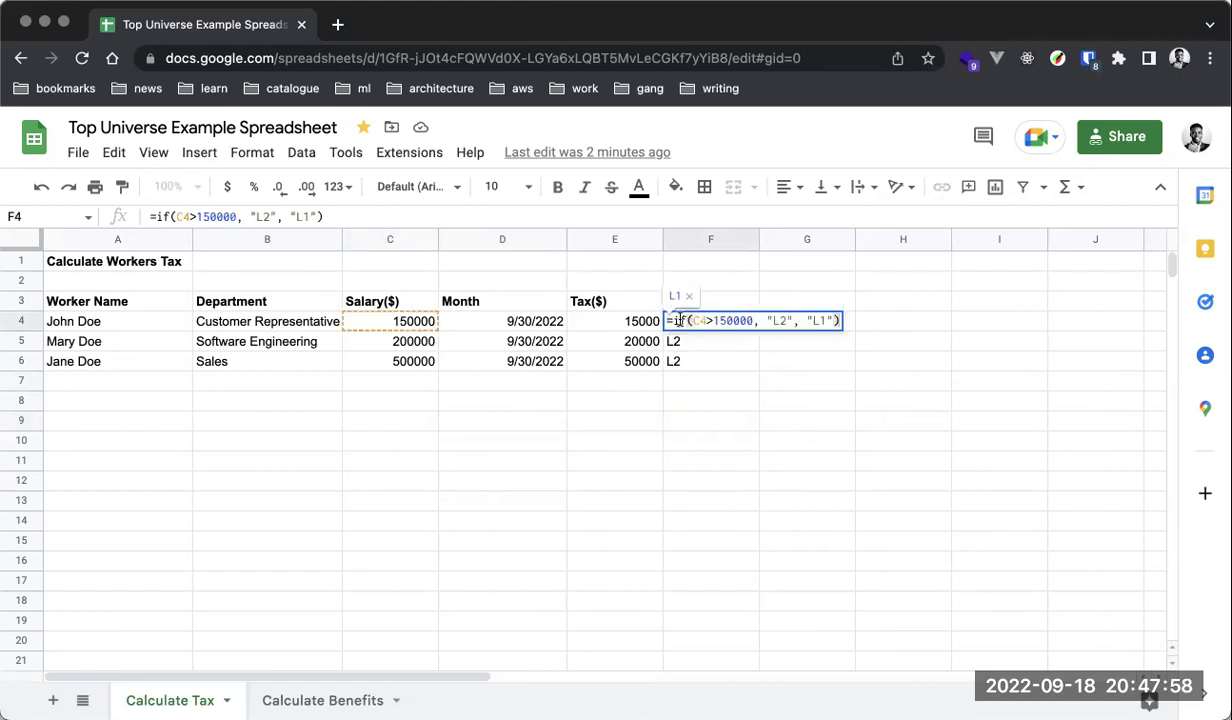
left_click(678, 320)
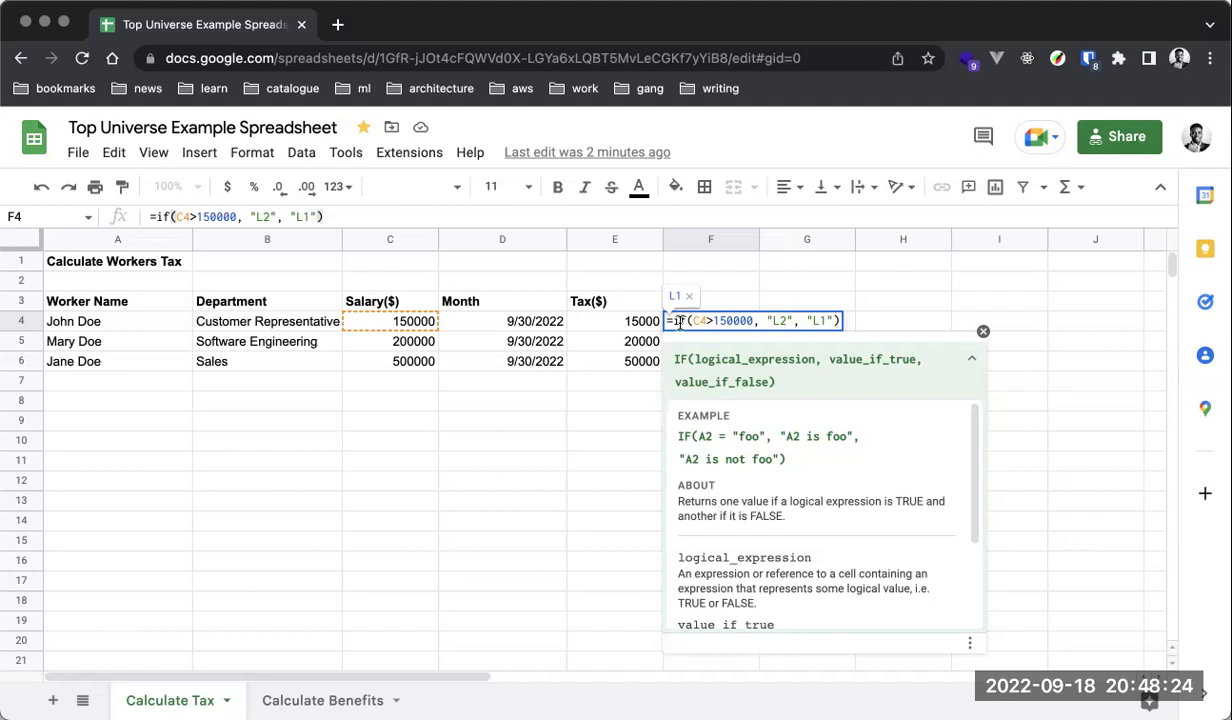
mouse_move(757, 320)
left_mouse_down()
mouse_move(693, 320)
mouse_move(752, 320)
left_mouse_up()
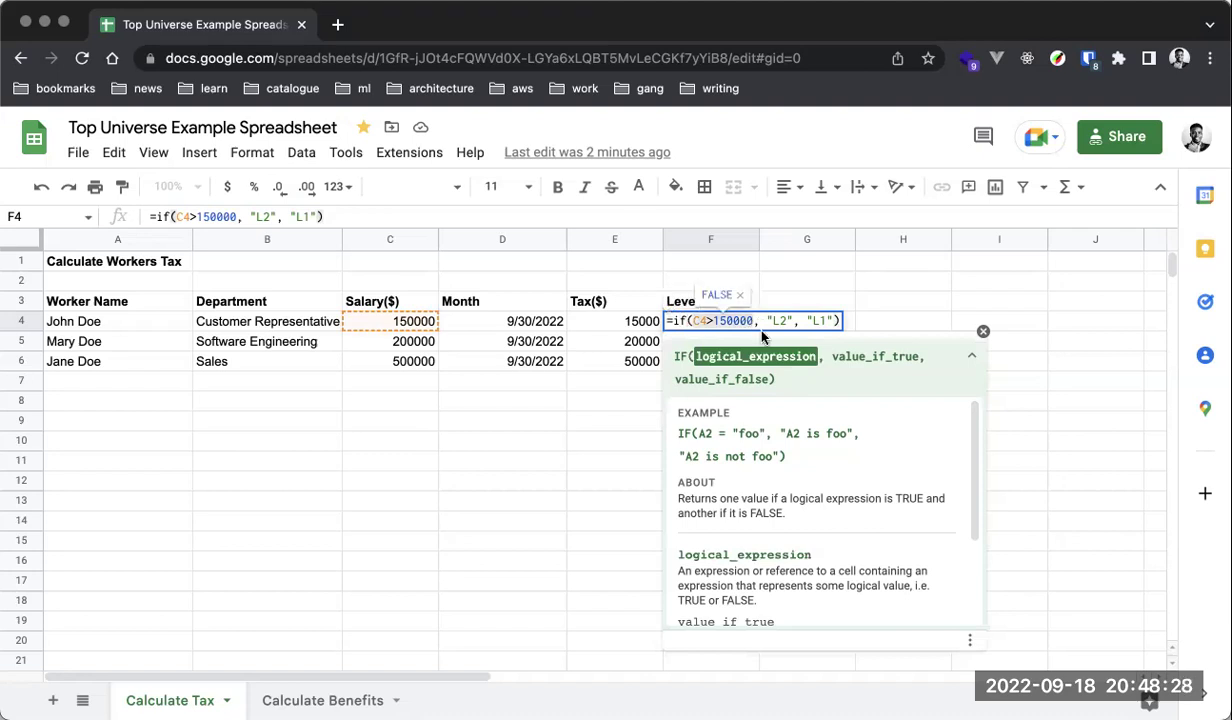
left_click(780, 320)
double_click(780, 320)
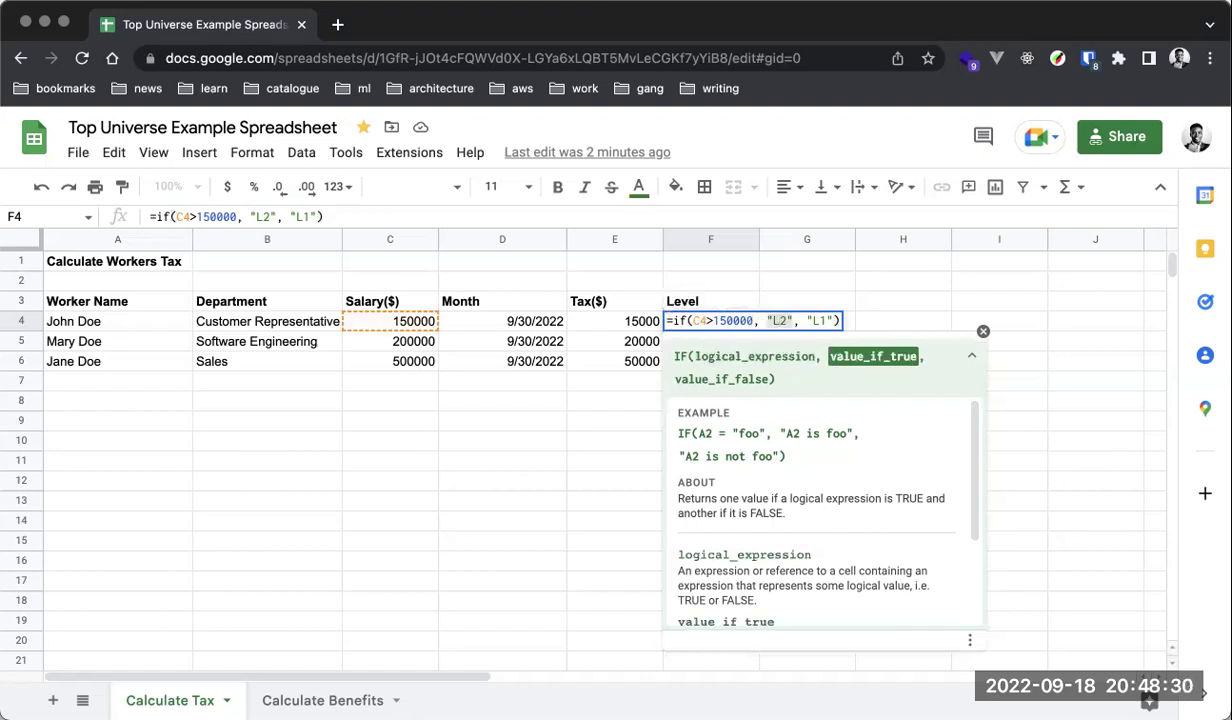
type("true")
double_click(822, 320)
type("false")
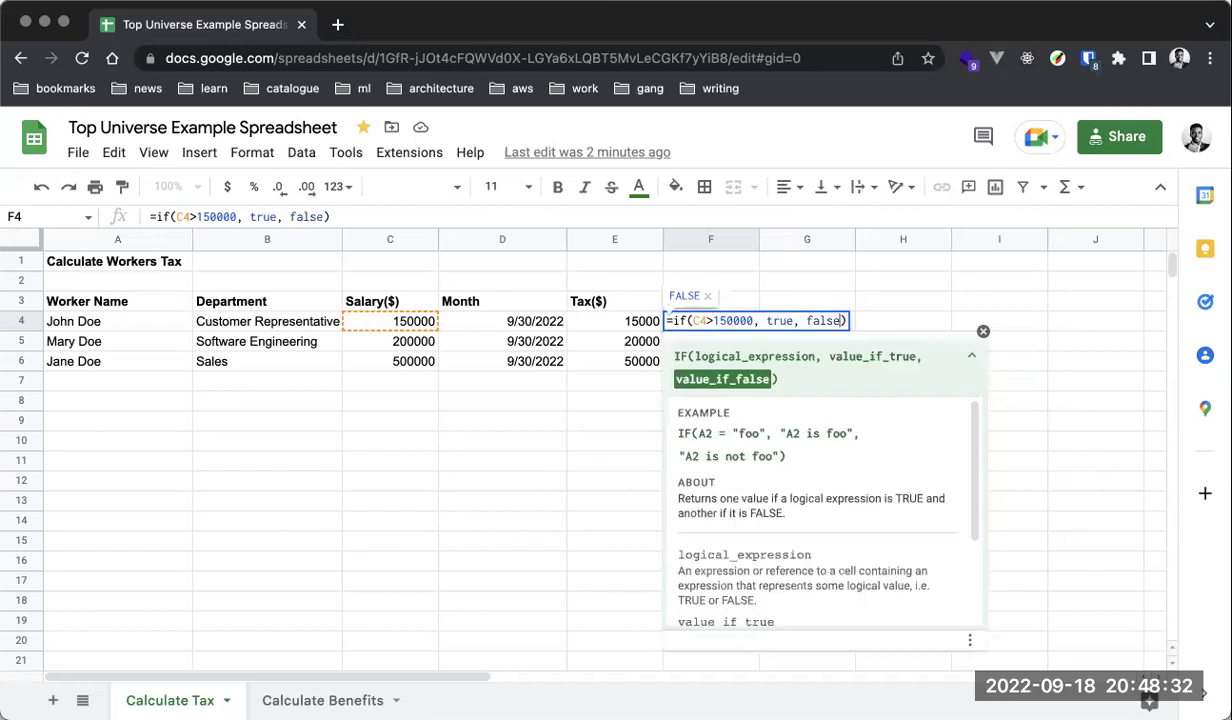
key("Return")
left_click(740, 325)
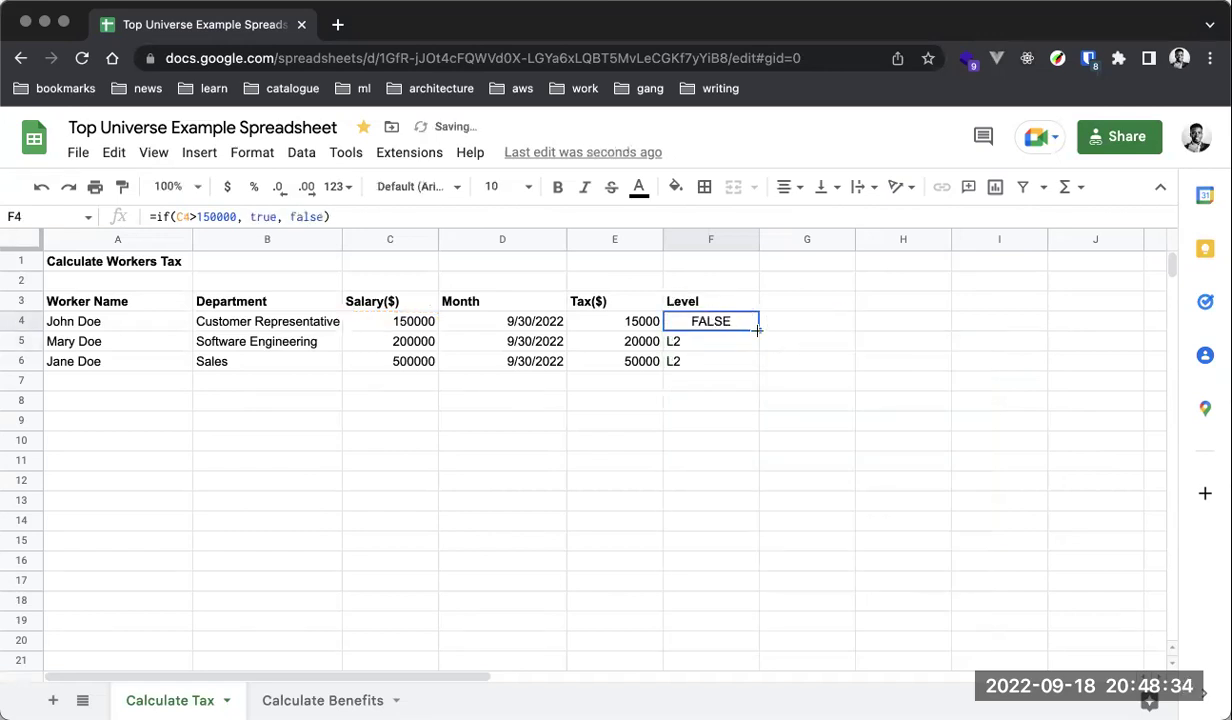
left_click_drag(759, 338, 748, 366)
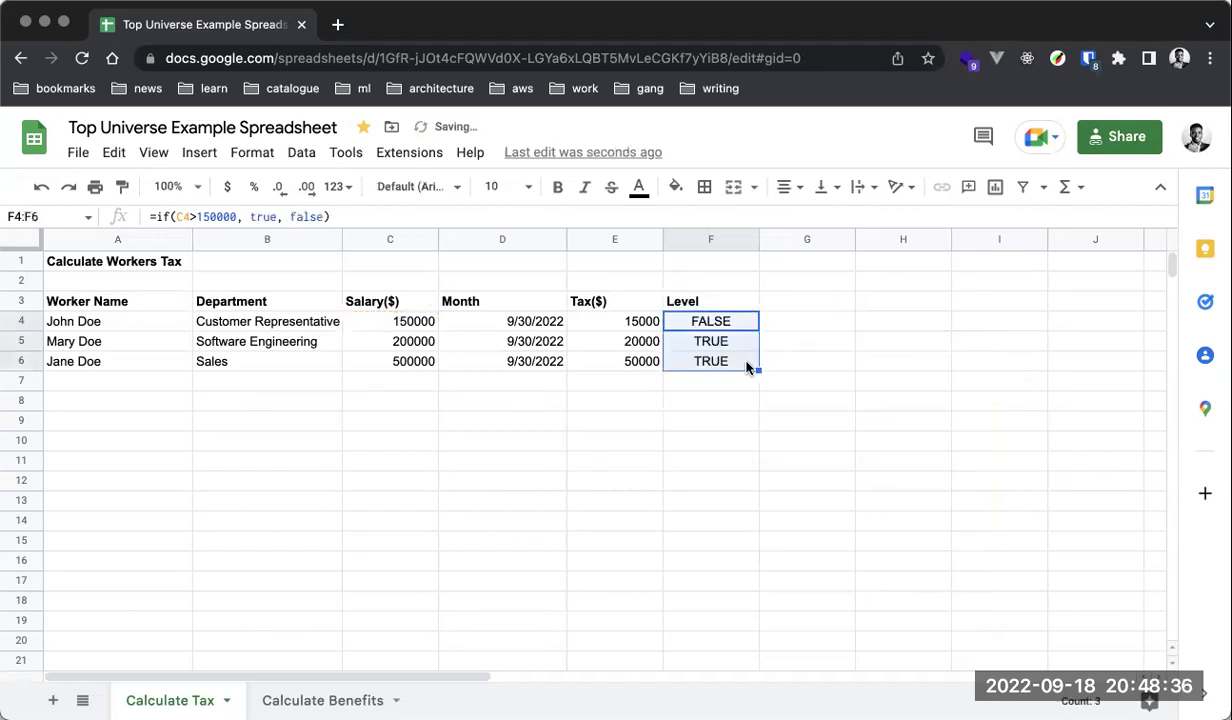
left_click(714, 345)
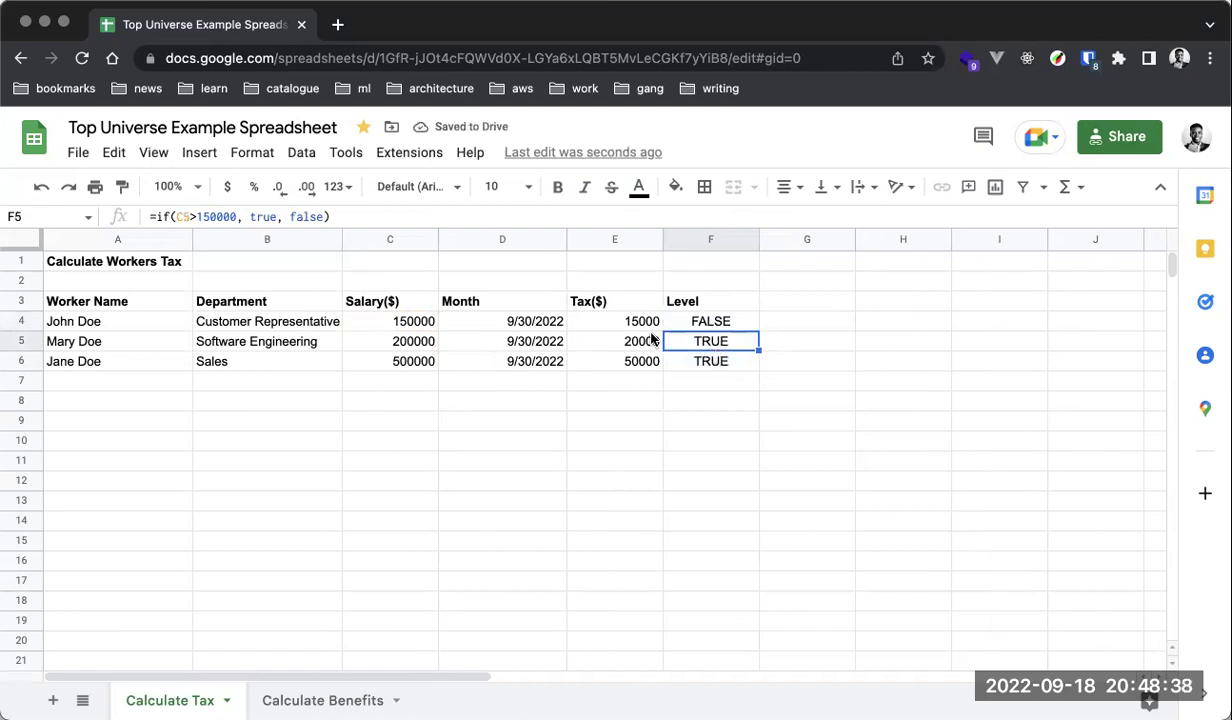
double_click(703, 325)
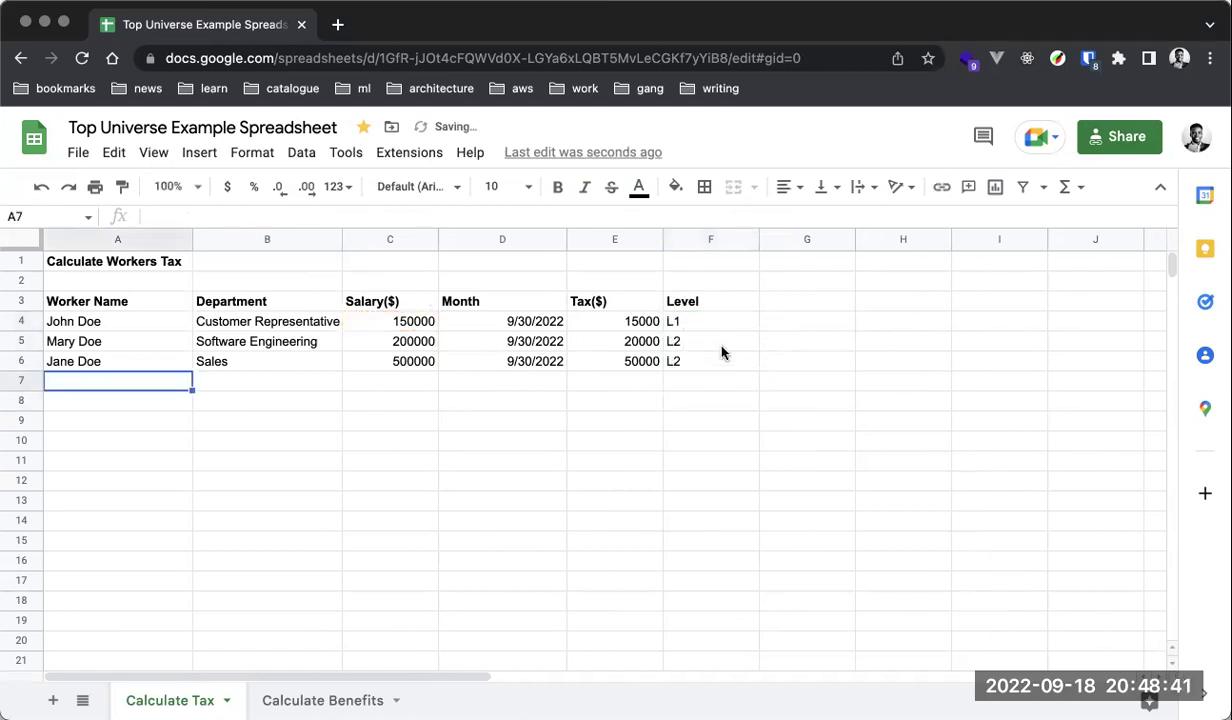
left_click(712, 321)
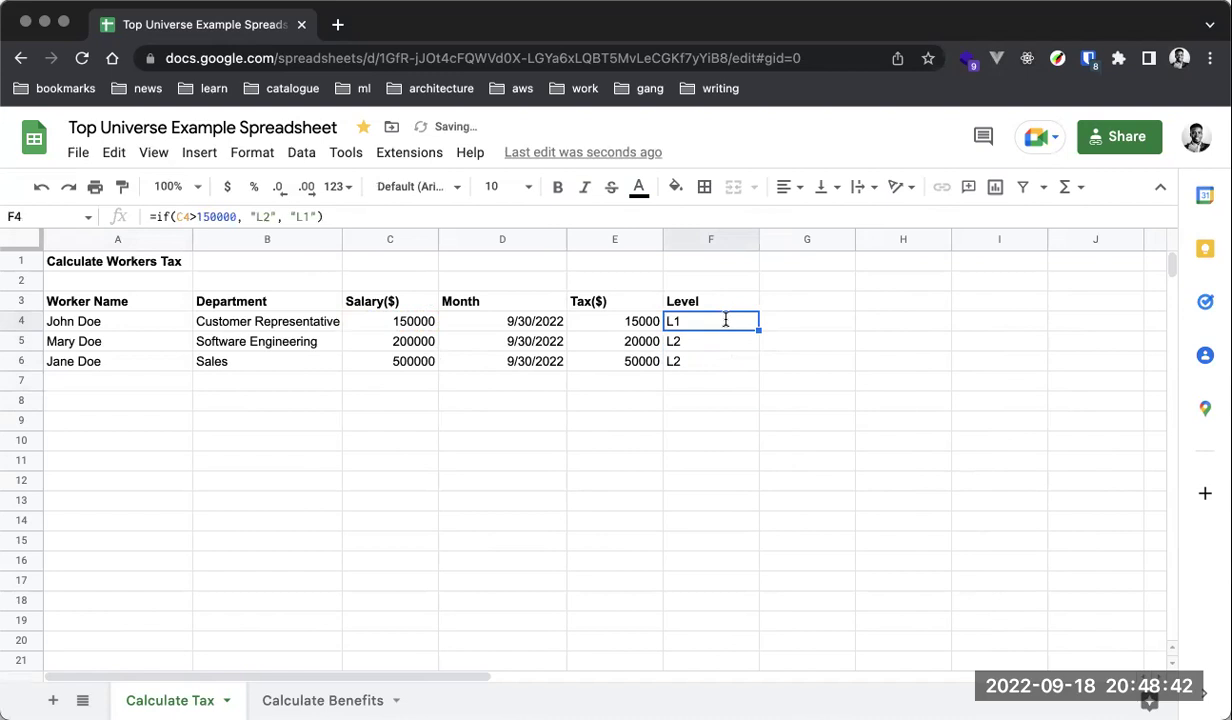
double_click(705, 321)
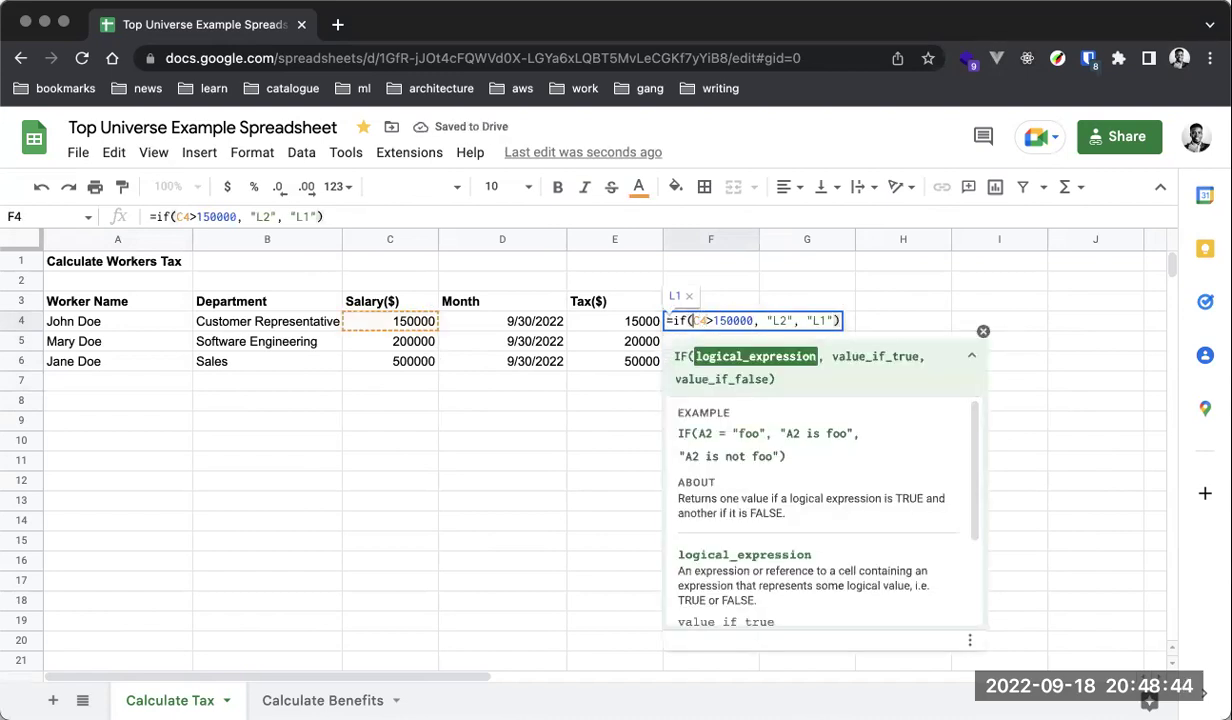
key("shift+Right")
key("shift+Right")
key("shift+Right")
key("shift+Right")
key("shift+Right")
key("shift+Right")
key("shift+Right")
key("shift+Right")
key("shift+Right")
key("shift+Right")
left_click(779, 320)
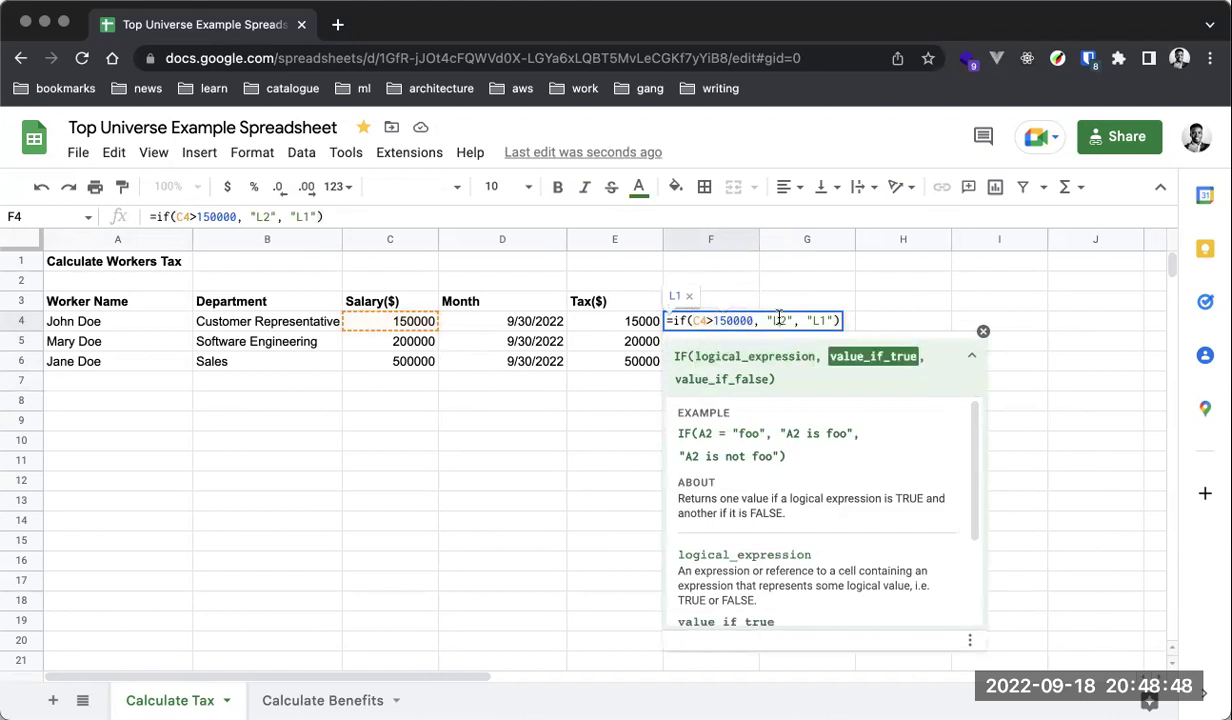
left_click(678, 320)
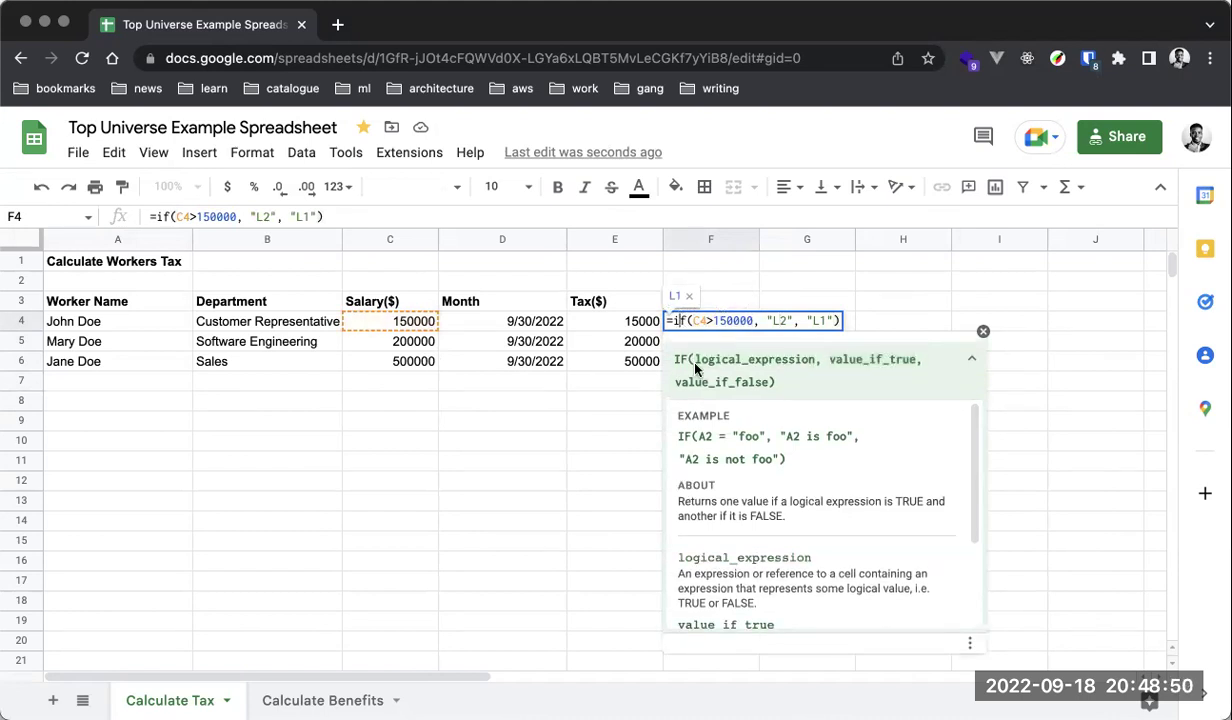
scroll(723, 519, "down", 2)
scroll(723, 519, "up", 2)
left_click(645, 342)
key("Up")
key("Right")
left_click(714, 367)
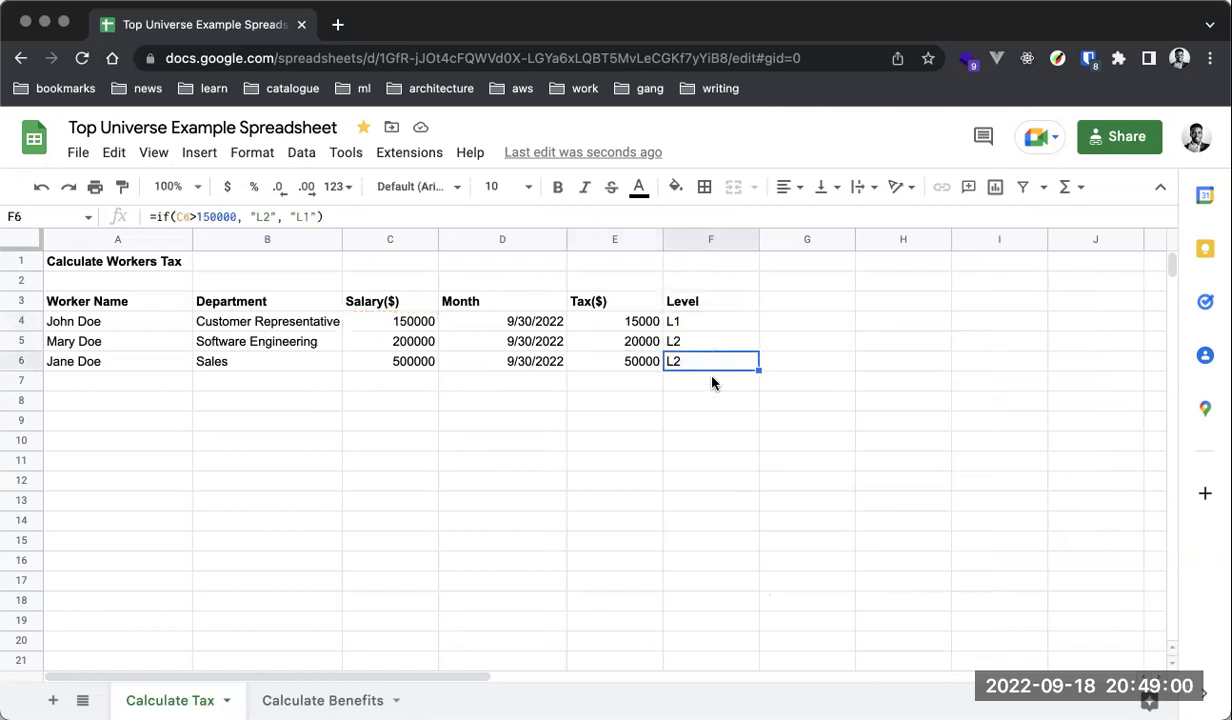
left_click(712, 401)
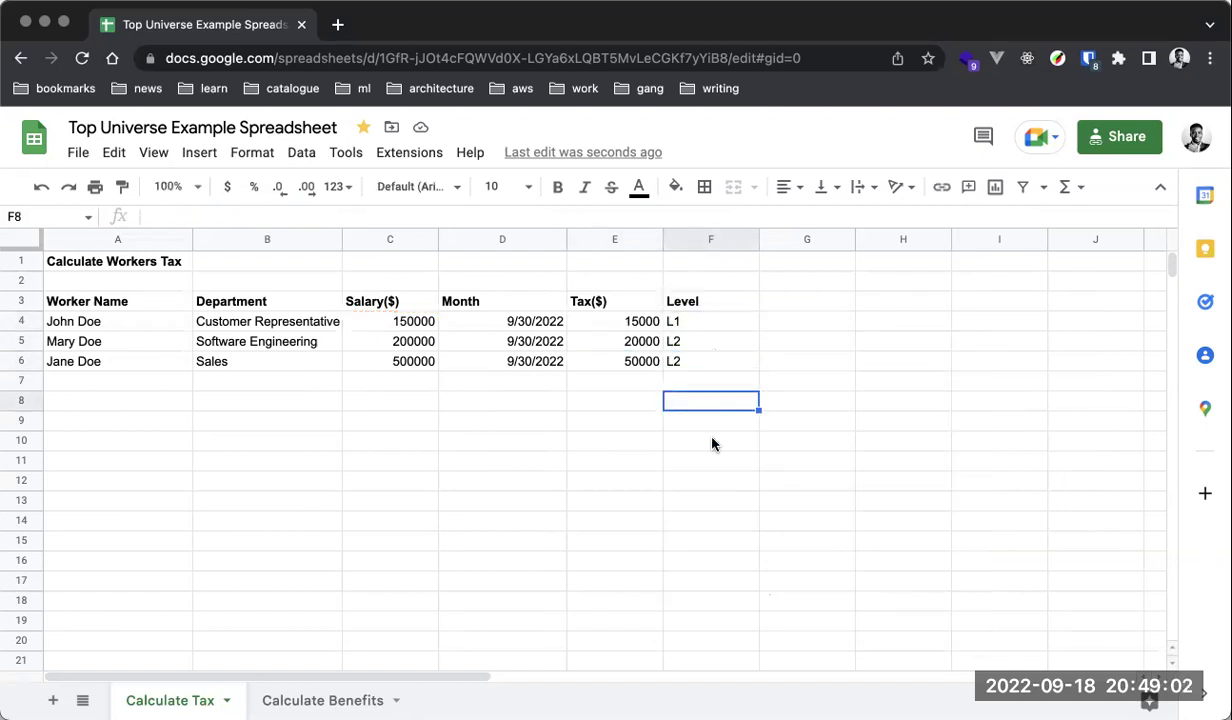
left_click(713, 444)
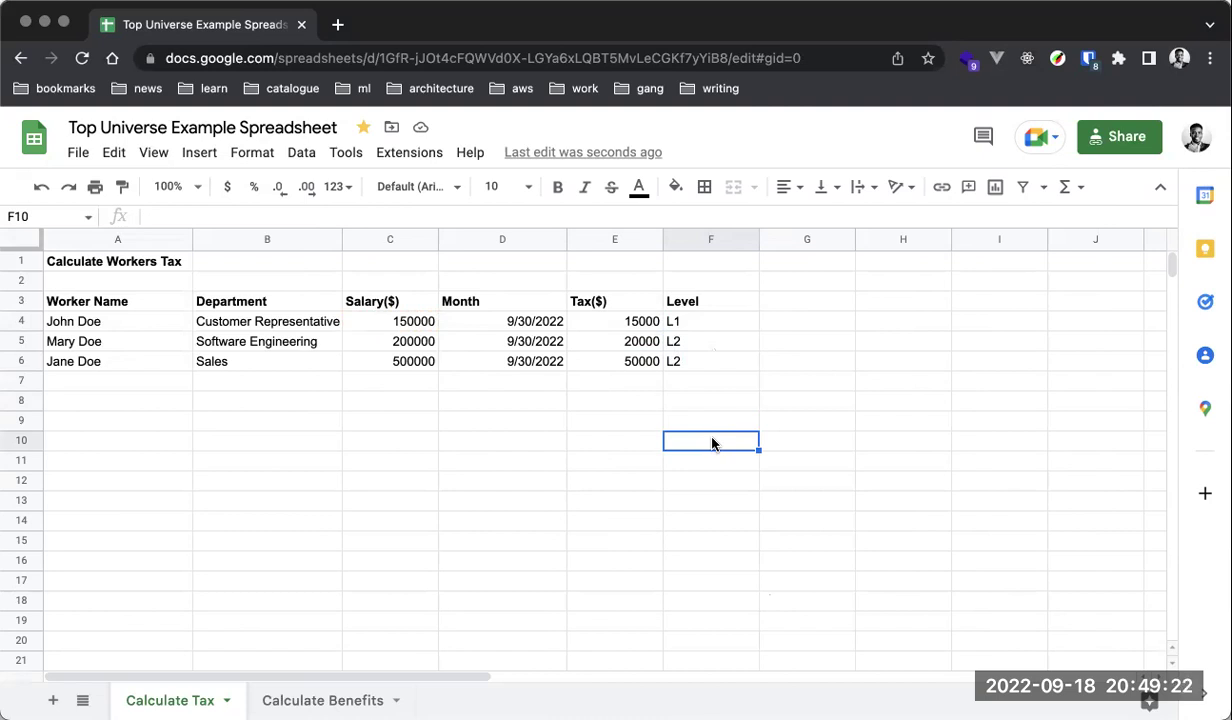
double_click(812, 322)
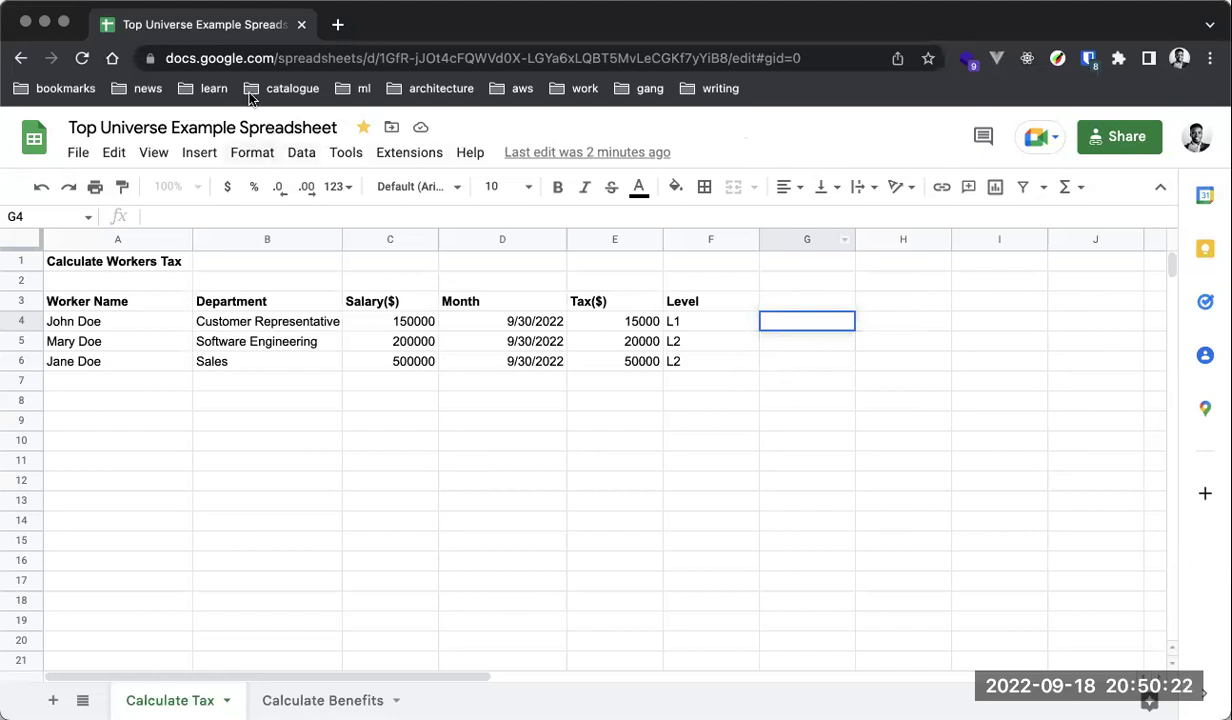
key("Return")
left_click(470, 456)
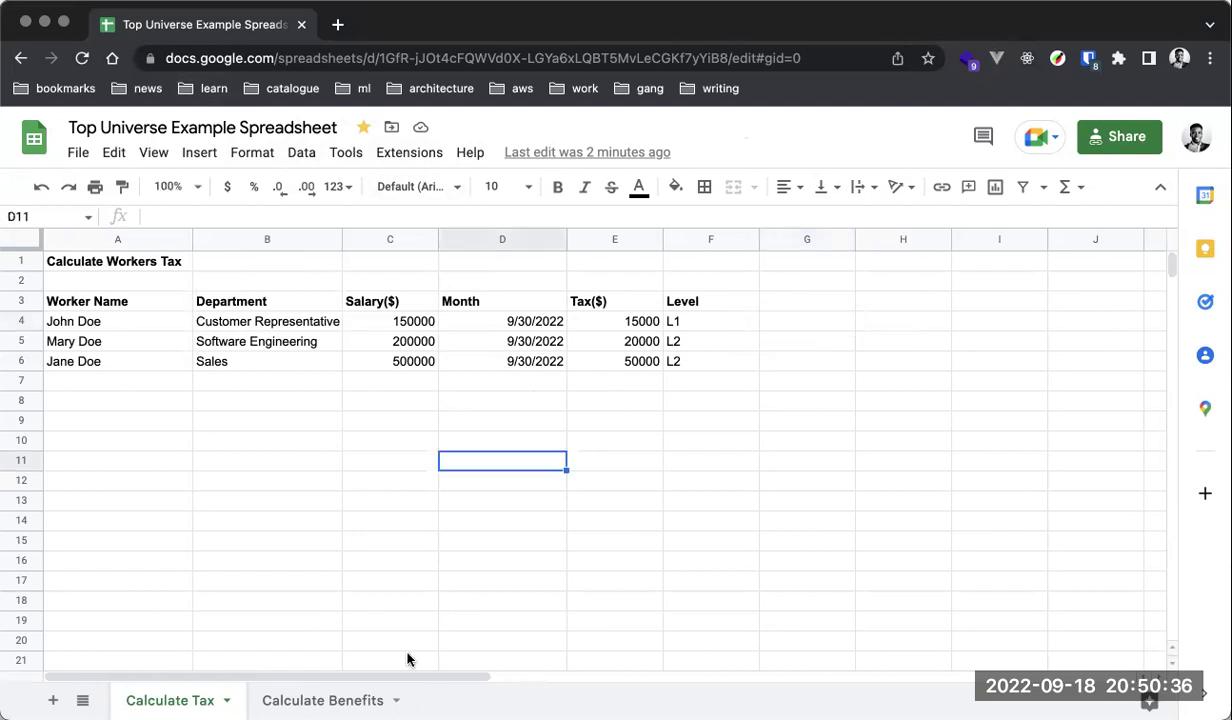